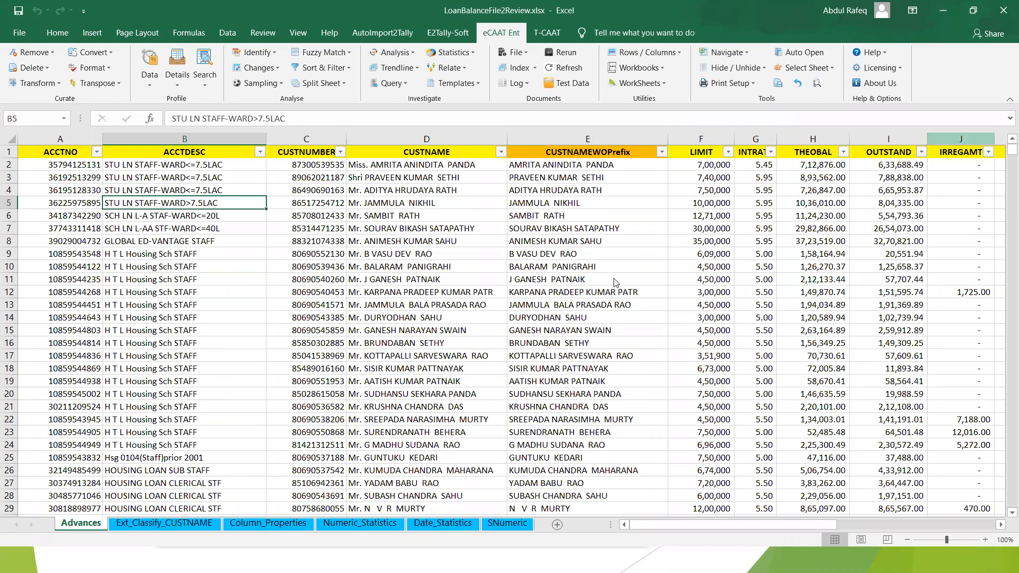
Step: Close the Chrome window that shows the e-mail sharing the loans balance file
{"action": "key", "text": "alt+Tab"}
{"action": "key", "text": "Escape"}
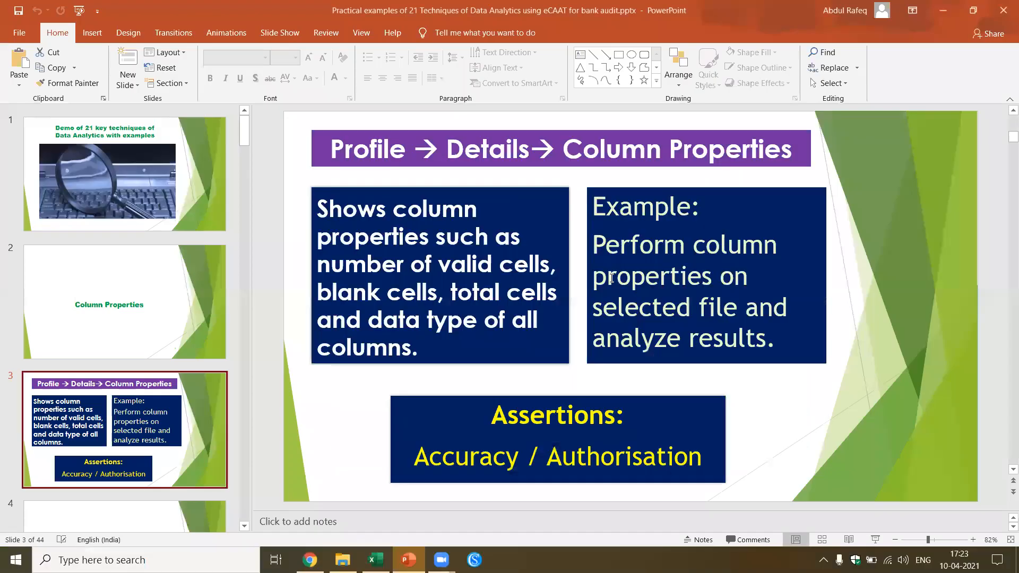
{"action": "key", "text": "alt+Tab"}
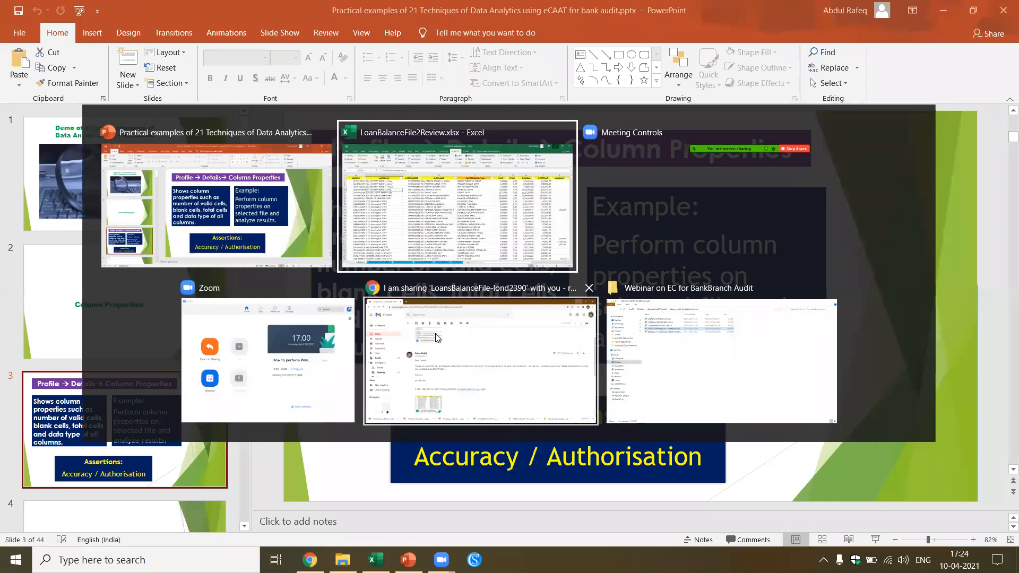
{"action": "left_click", "coordinate": [322, 354]}
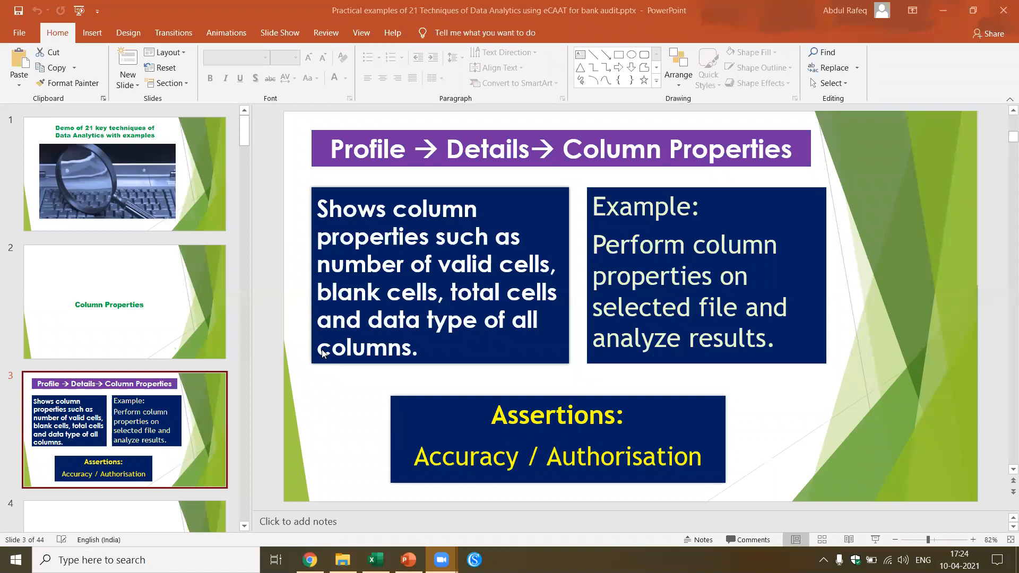
{"action": "key", "text": "alt+Tab"}
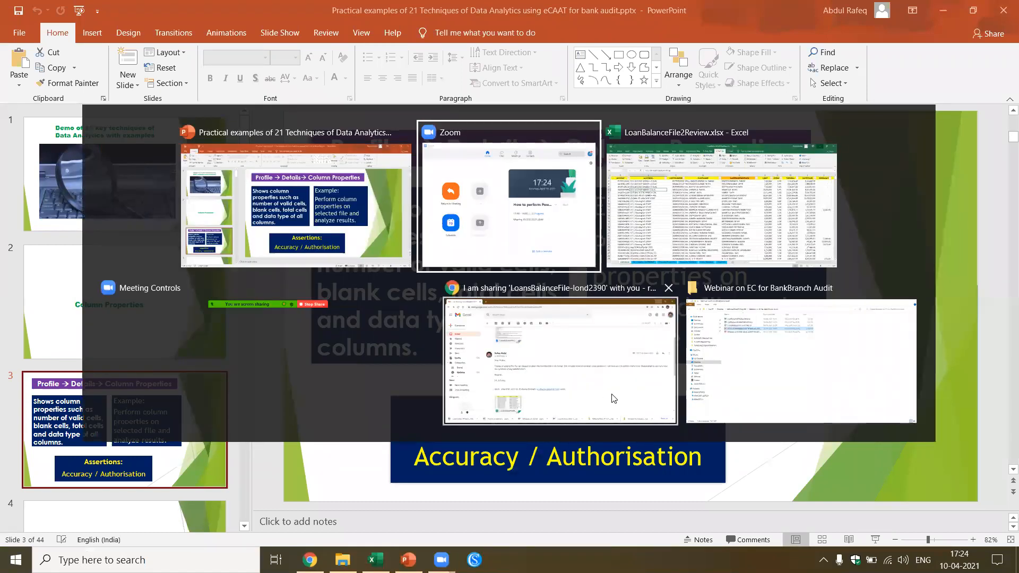
{"action": "left_click", "coordinate": [670, 289]}
{"action": "key", "text": "Escape"}
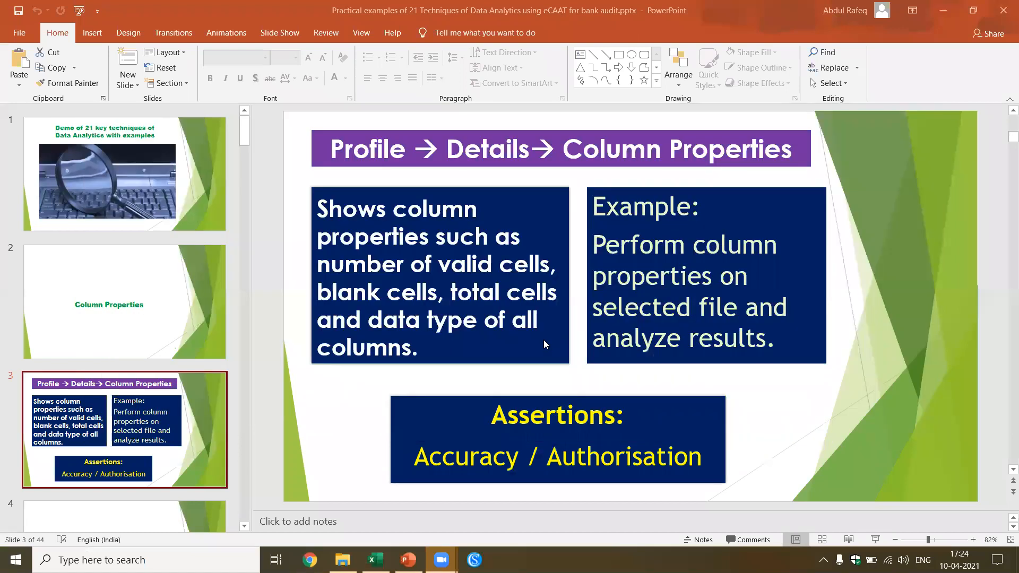
Step: Switch to the "Webinar on EC for BankBranch Audit" folder in File Explorer and open LoansBalanceFile-lond2390.csv in Excel with editing enabled
{"action": "key", "text": "alt+Tab"}
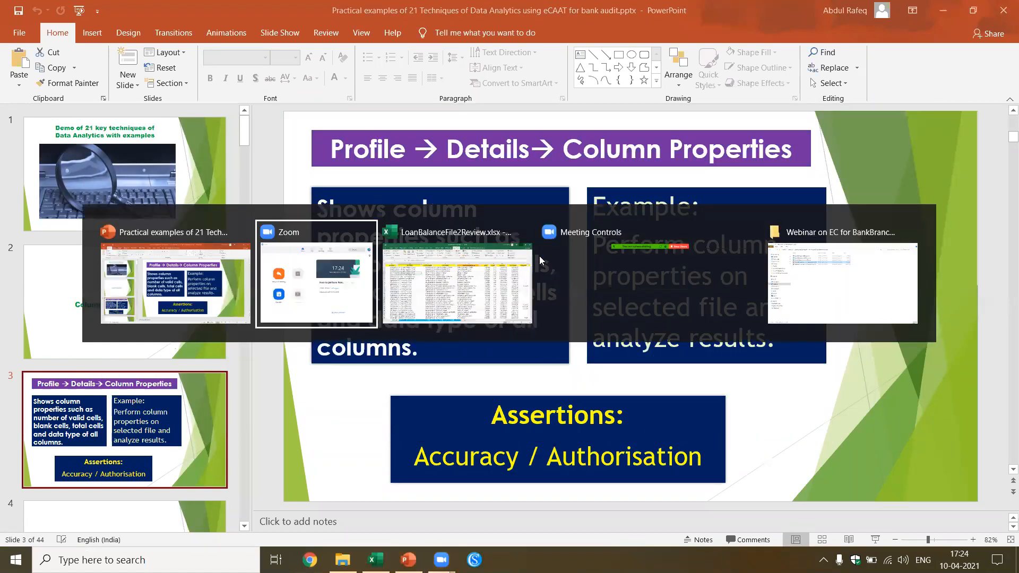
{"action": "left_click", "coordinate": [842, 283]}
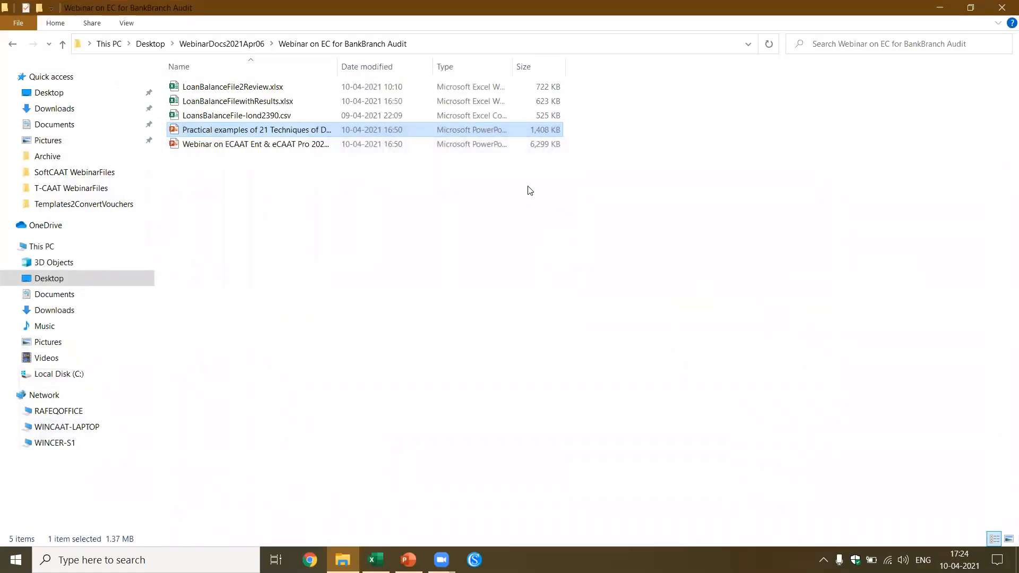
{"action": "left_click", "coordinate": [278, 119]}
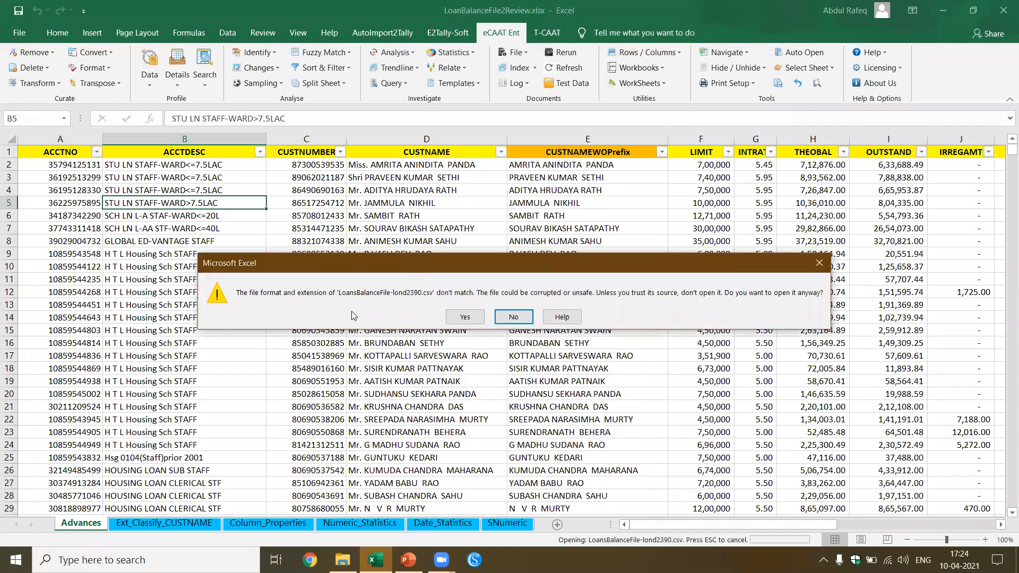
{"action": "left_click", "coordinate": [463, 318]}
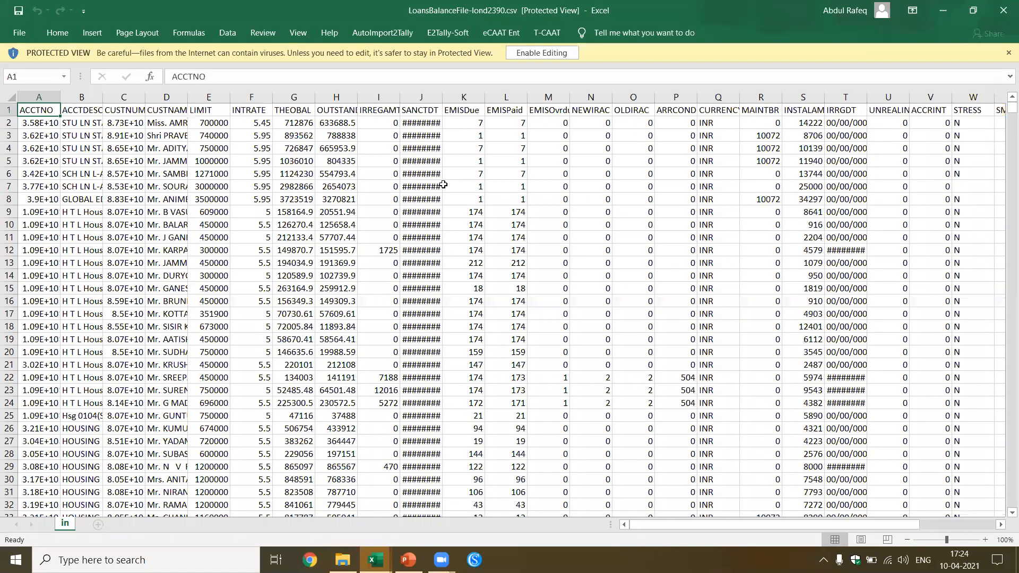
{"action": "left_click", "coordinate": [533, 52]}
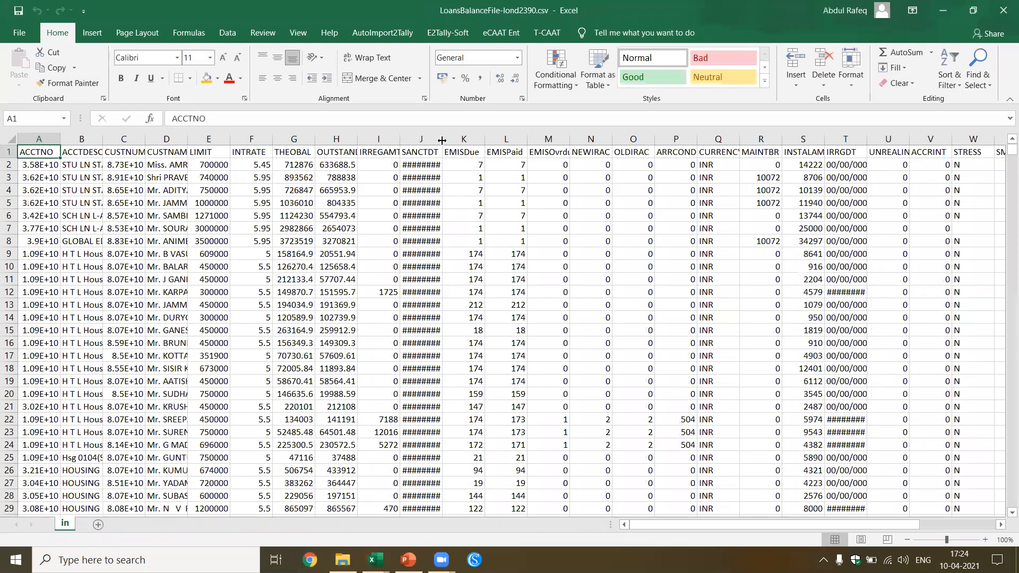
Step: Widen the SANCTDT column until its dates fit and turn on filters for the header row
{"action": "left_click_drag", "start_coordinate": [443, 138], "coordinate": [459, 139]}
{"action": "left_click", "coordinate": [421, 151]}
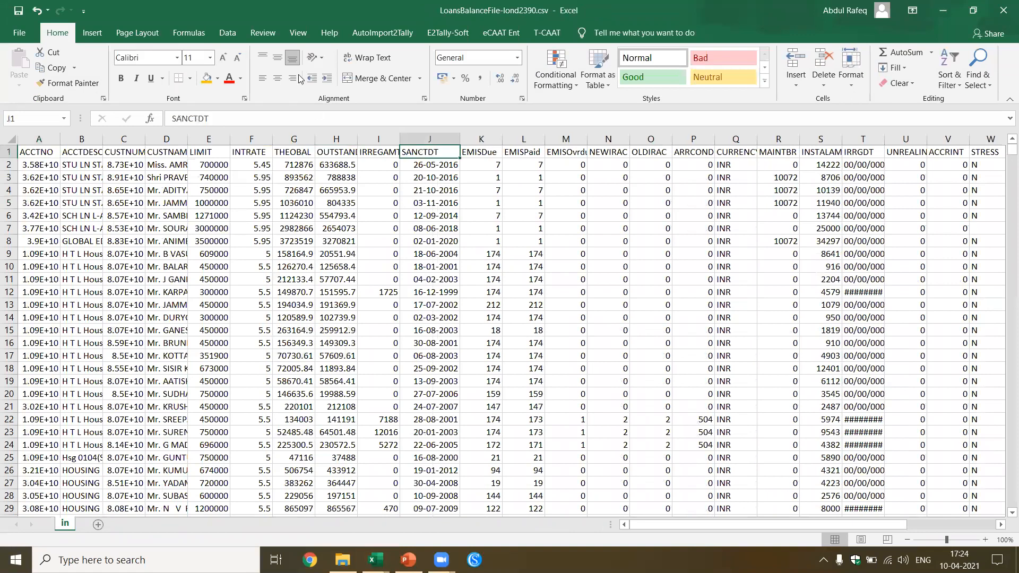
{"action": "left_click", "coordinate": [228, 32]}
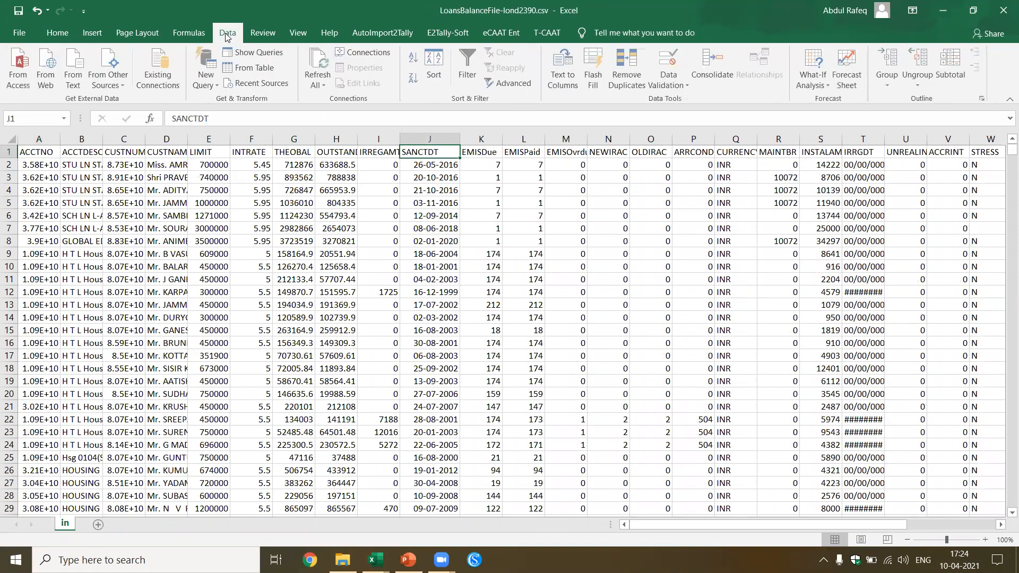
{"action": "left_click", "coordinate": [466, 74]}
Step: Examine the years listed in the SANCTDT column's filter without applying one
{"action": "left_click", "coordinate": [452, 152]}
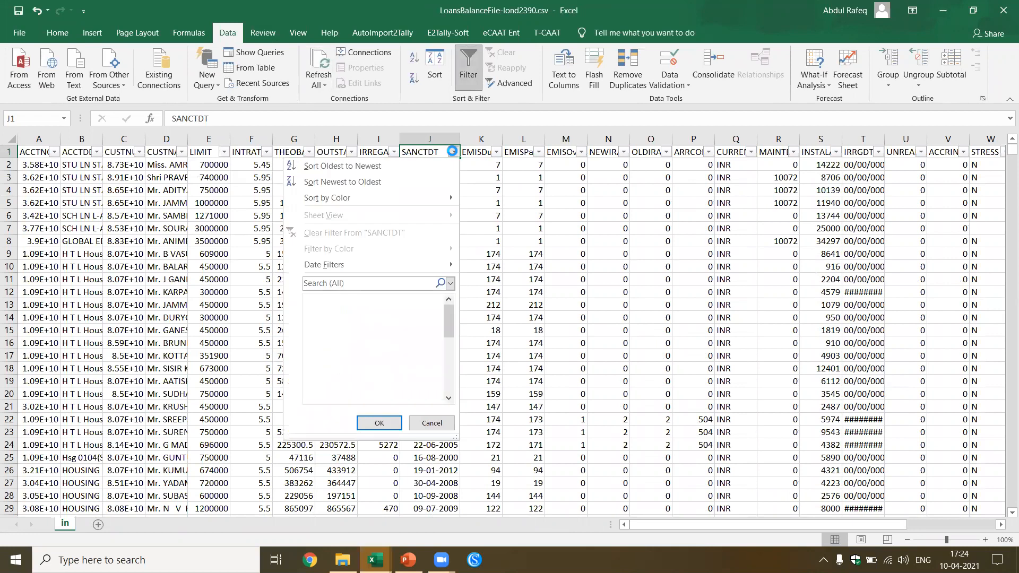
{"action": "scroll", "coordinate": [434, 340], "scroll_direction": "down", "scroll_amount": 5}
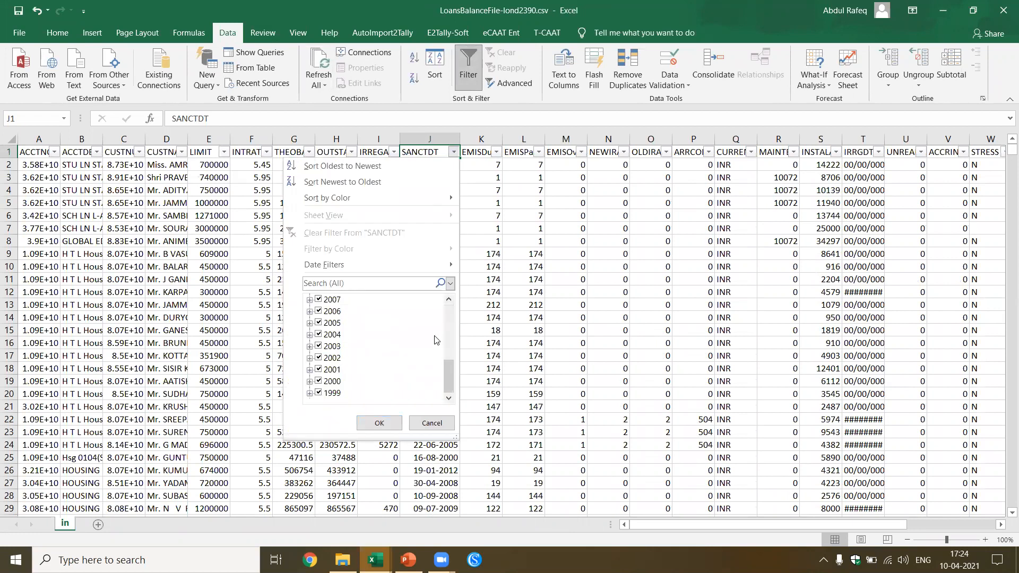
{"action": "left_click", "coordinate": [438, 419]}
{"action": "left_click", "coordinate": [429, 310]}
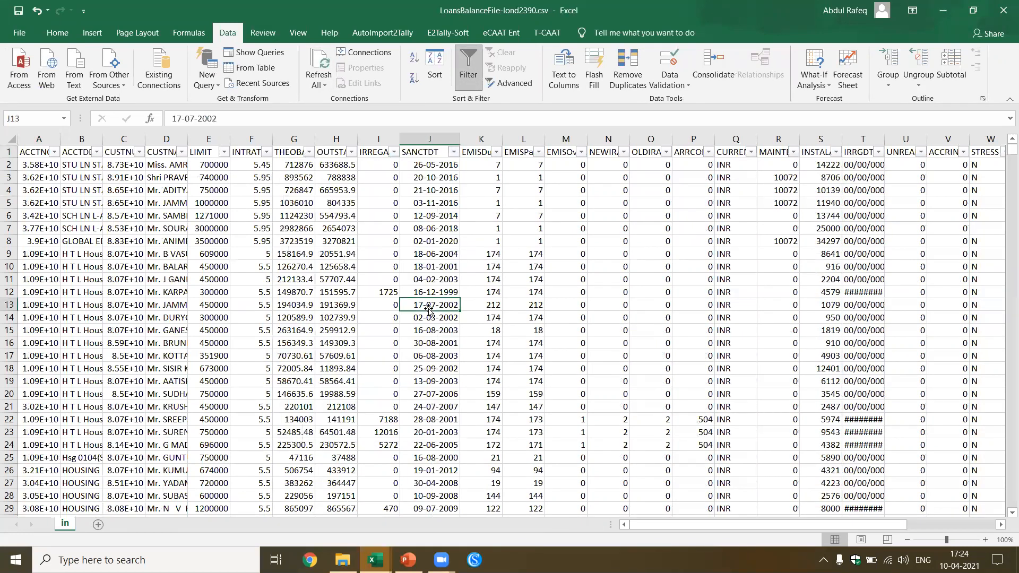
{"action": "left_click", "coordinate": [318, 280]}
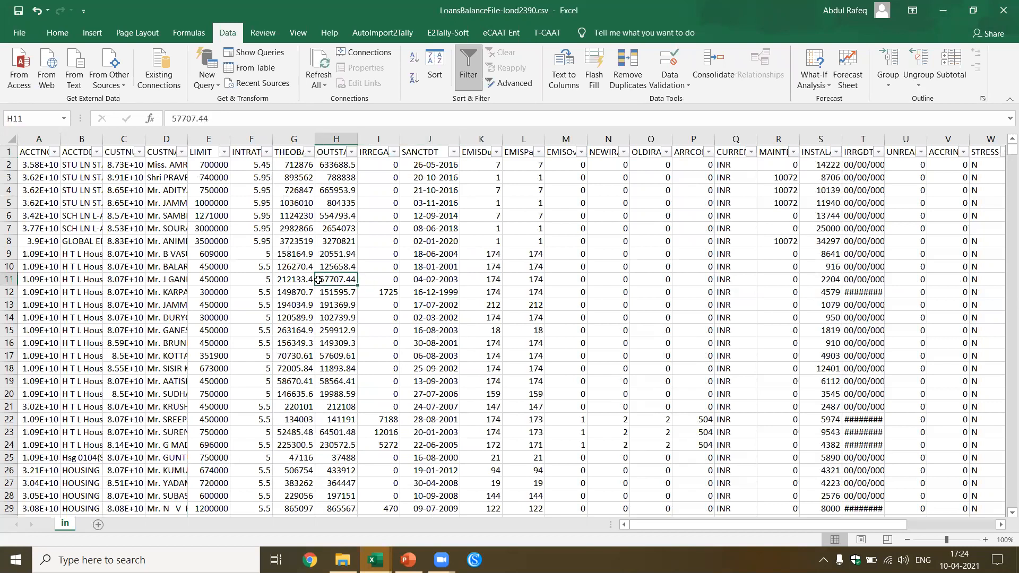
Step: Save the file as an Excel workbook named LoanBalanceFile4Analytics in the "Webinar on EC for BankBranch Audit" folder
{"action": "left_click", "coordinate": [20, 33]}
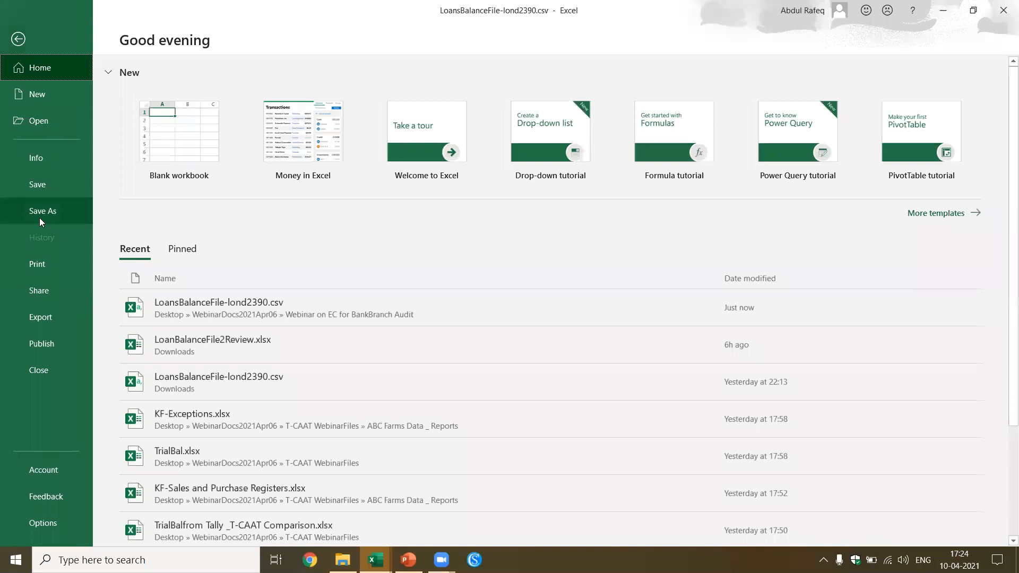
{"action": "left_click", "coordinate": [41, 215]}
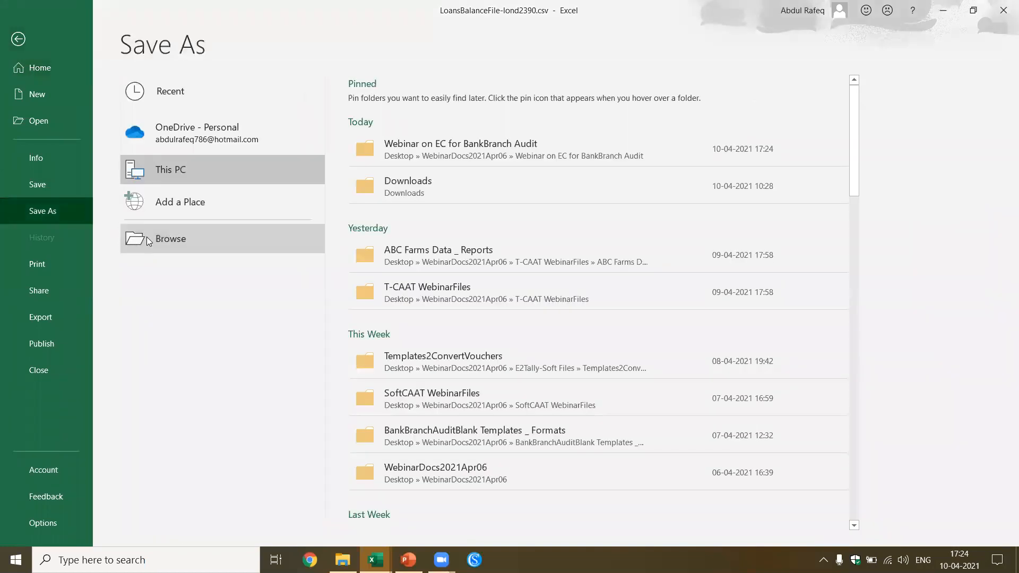
{"action": "left_click", "coordinate": [139, 239]}
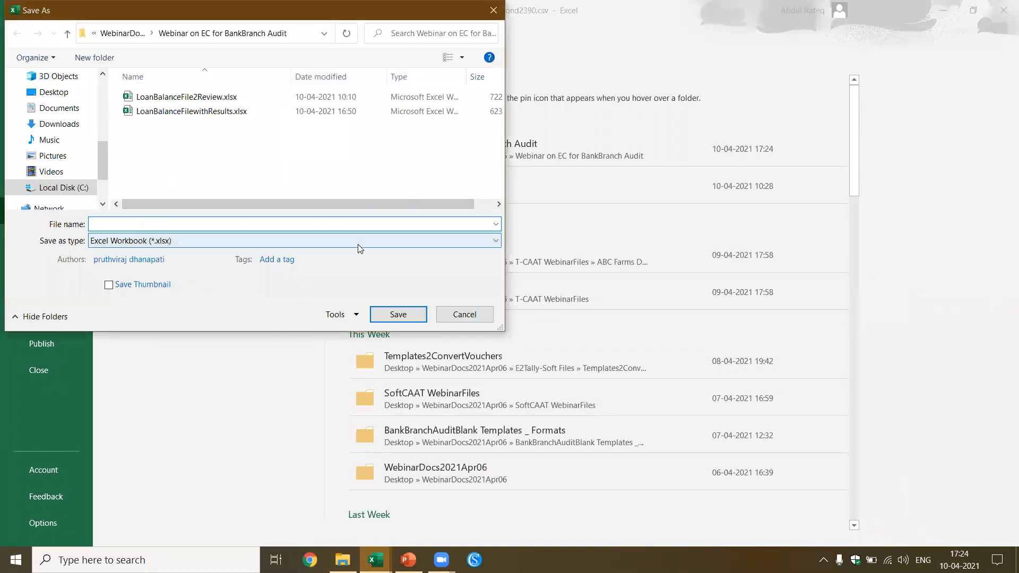
{"action": "type", "text": "LoanBalance"}
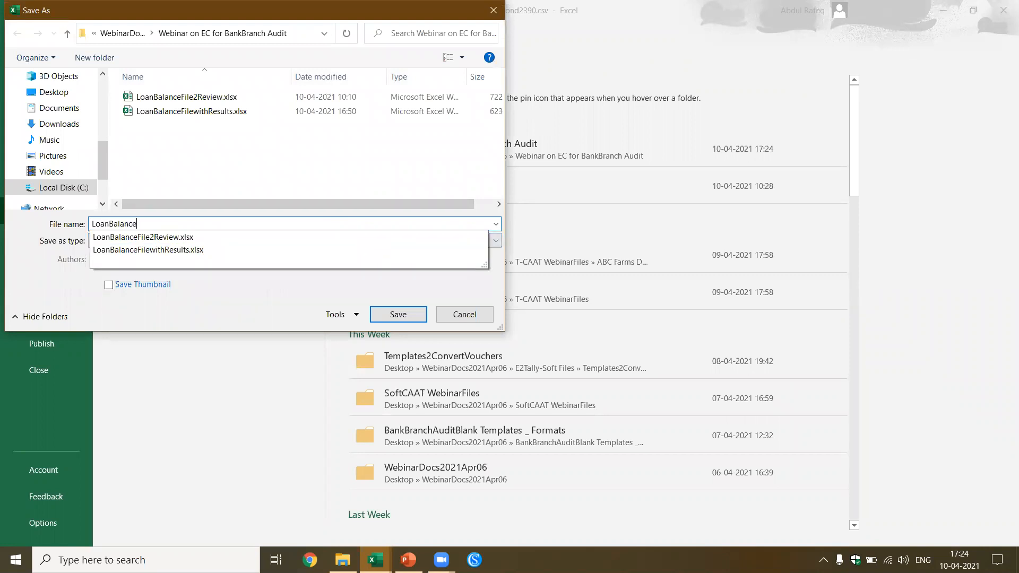
{"action": "type", "text": "File4Analytics"}
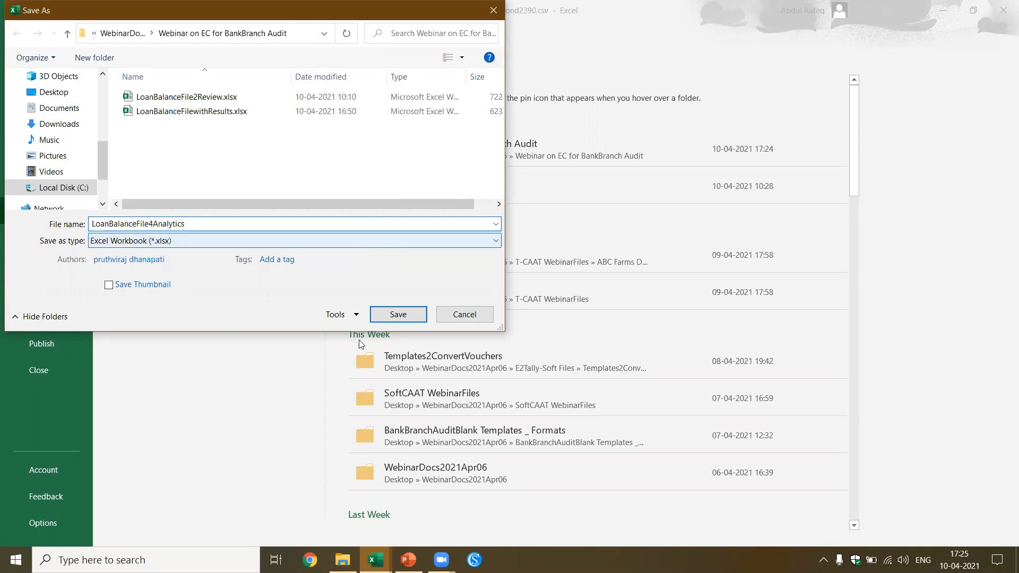
{"action": "left_click", "coordinate": [397, 318]}
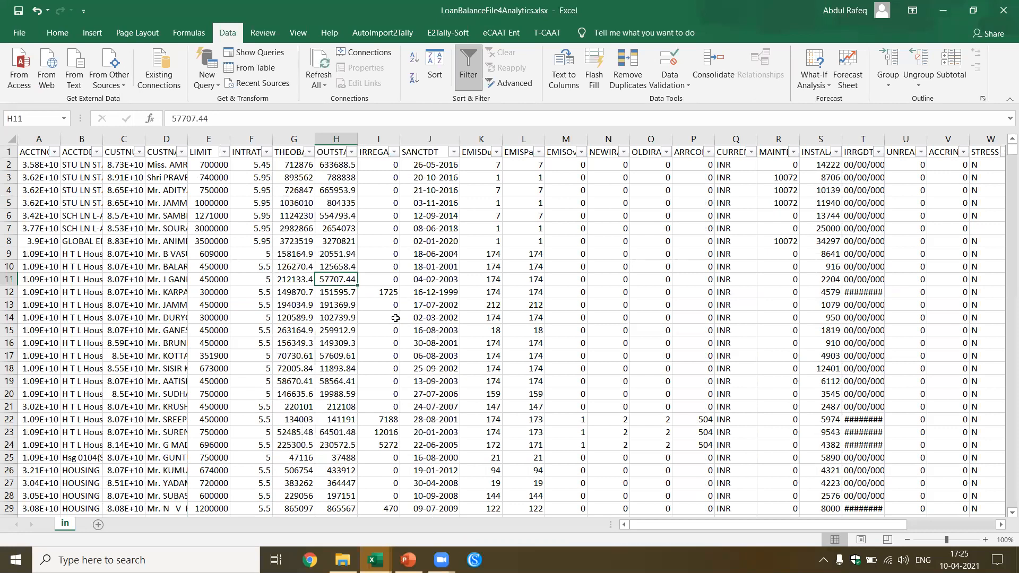
Step: Auto-fit the width of all columns in the sheet to their contents
{"action": "left_click", "coordinate": [244, 312]}
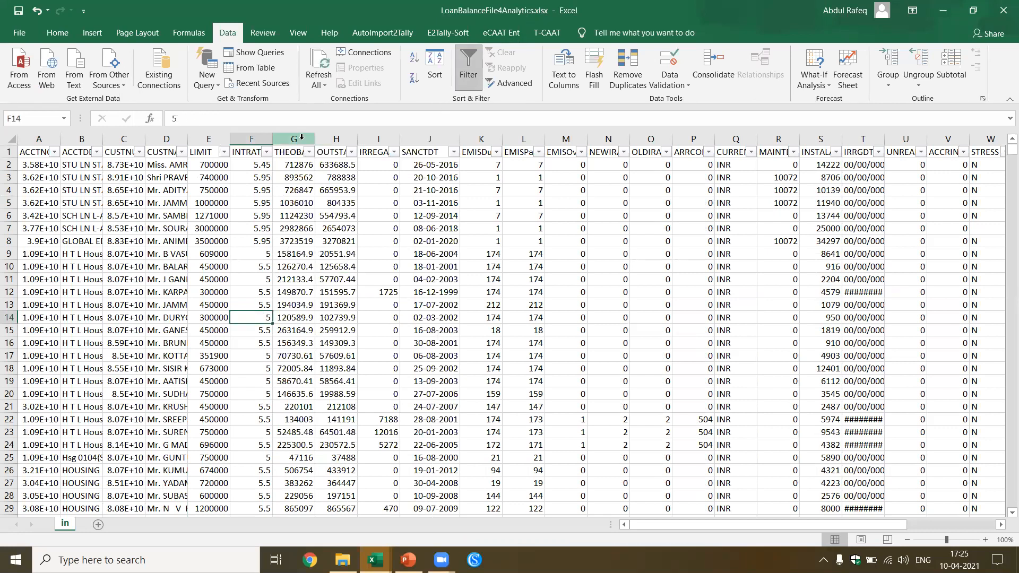
{"action": "left_click", "coordinate": [32, 138]}
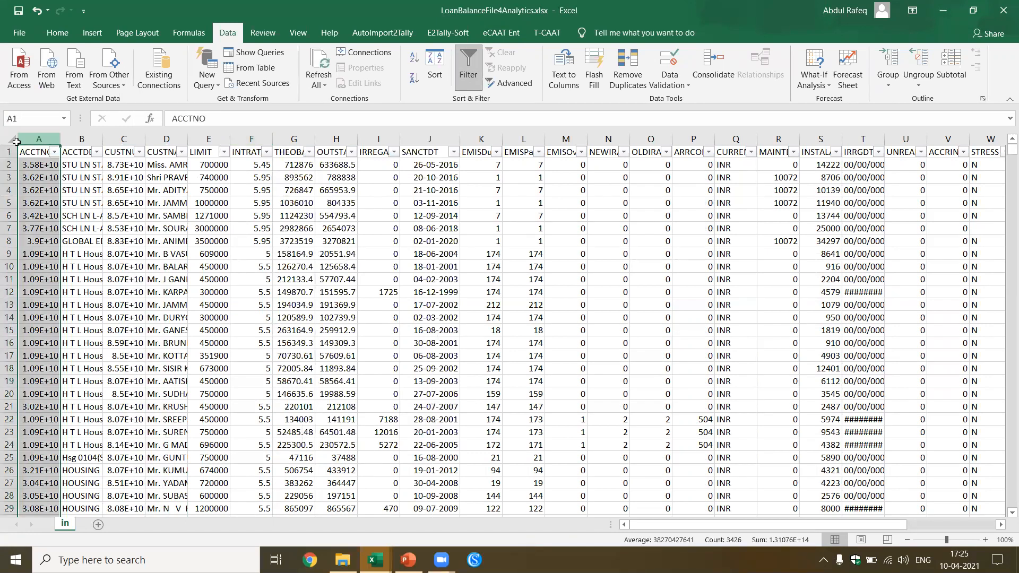
{"action": "left_click", "coordinate": [12, 140]}
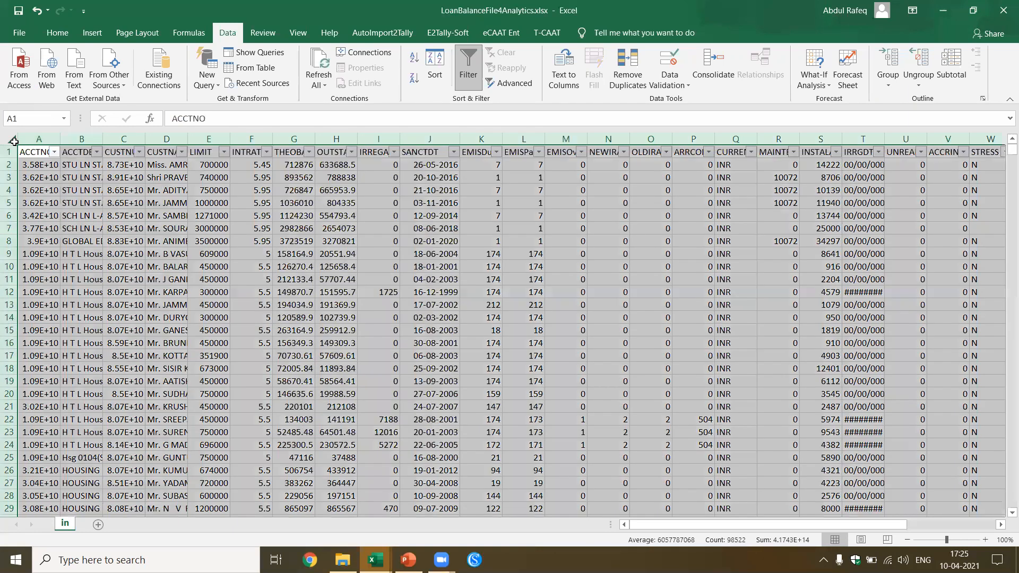
{"action": "double_click", "coordinate": [232, 140]}
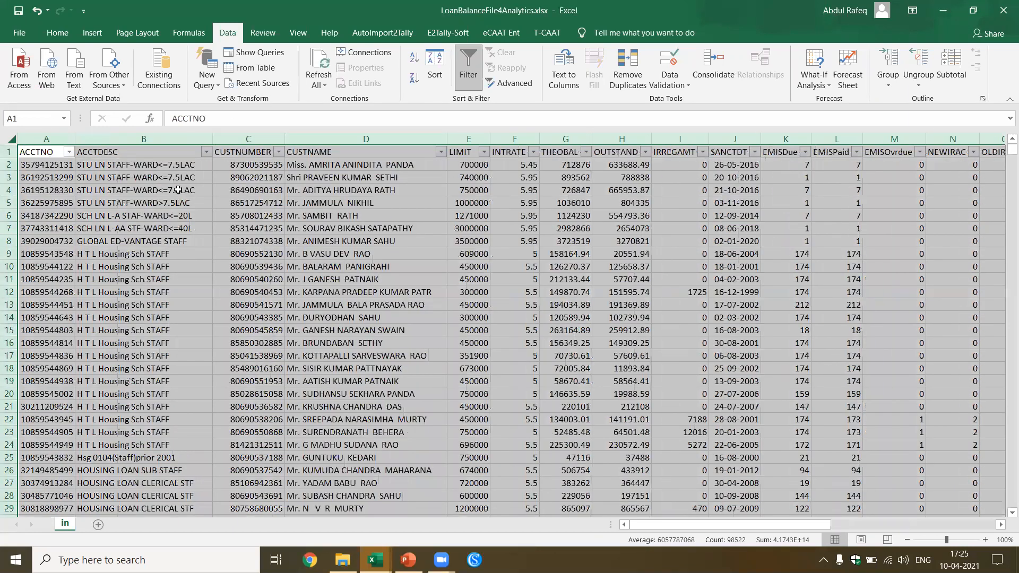
{"action": "left_click", "coordinate": [81, 211]}
{"action": "left_click", "coordinate": [49, 168]}
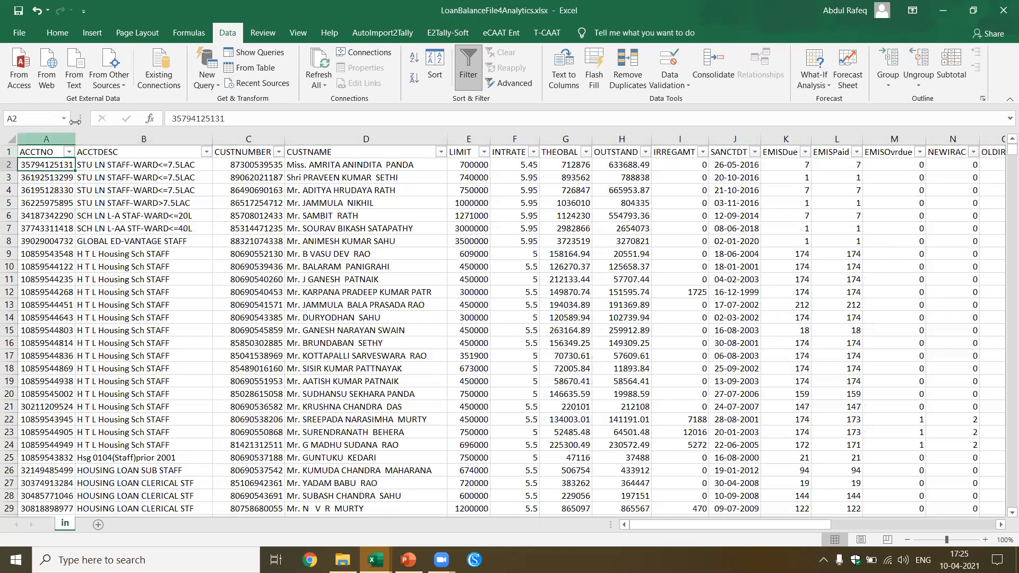
Step: Apply the Number format to the whole ACCTNO column
{"action": "left_click", "coordinate": [58, 133]}
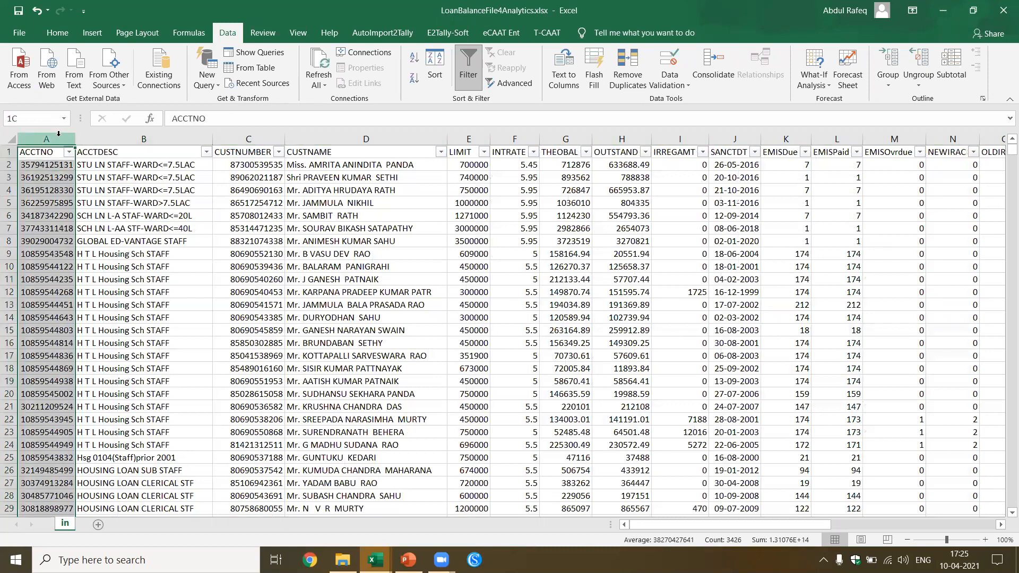
{"action": "left_click", "coordinate": [58, 33]}
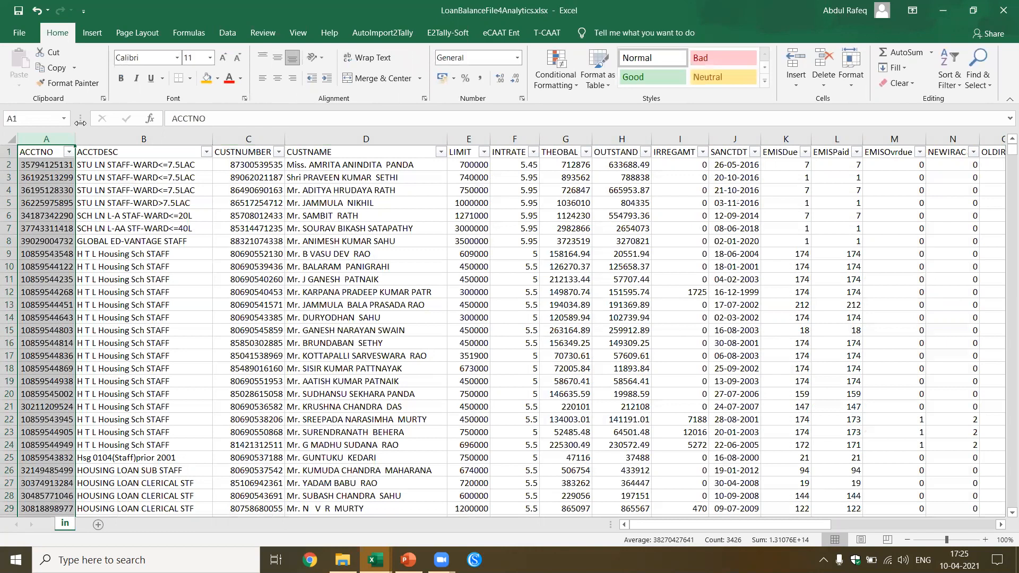
{"action": "left_click", "coordinate": [103, 138]}
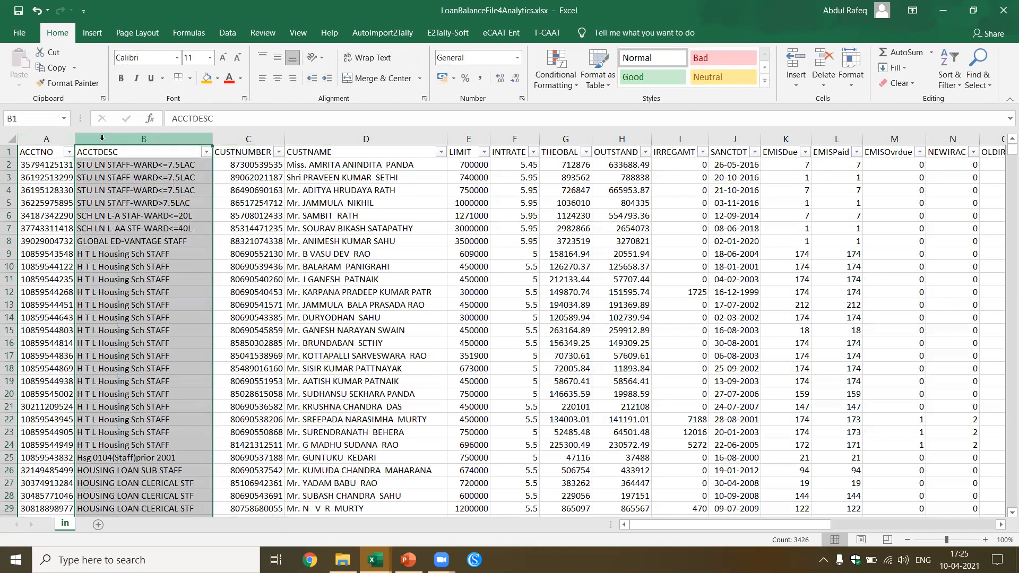
{"action": "left_click", "coordinate": [237, 138]}
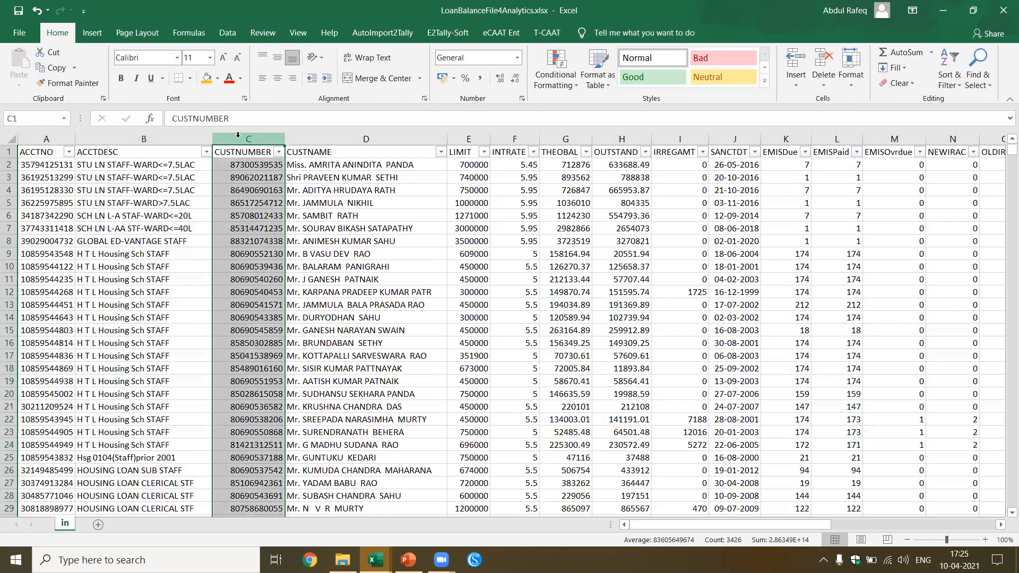
{"action": "left_click", "coordinate": [343, 138]}
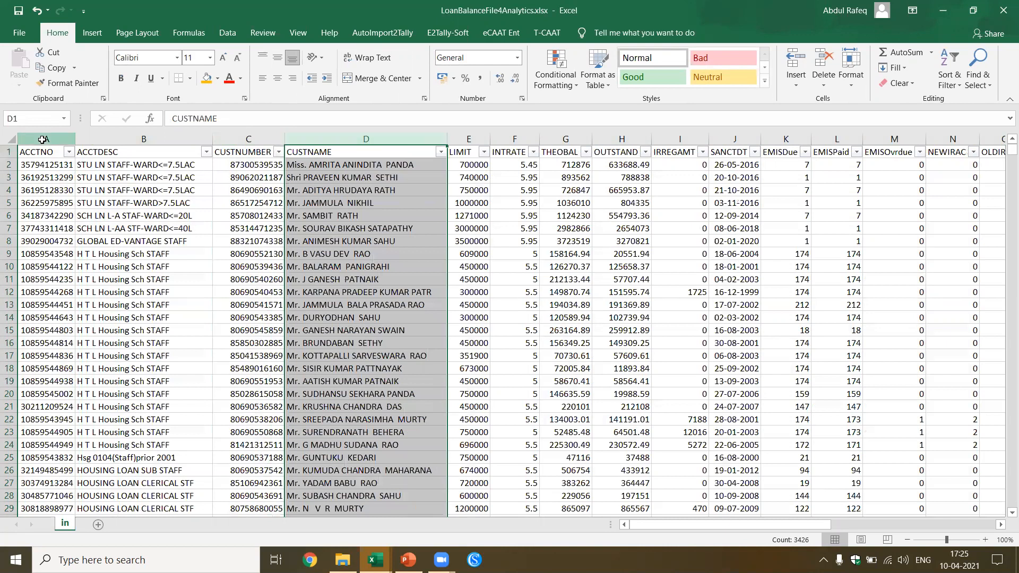
{"action": "left_click", "coordinate": [35, 134]}
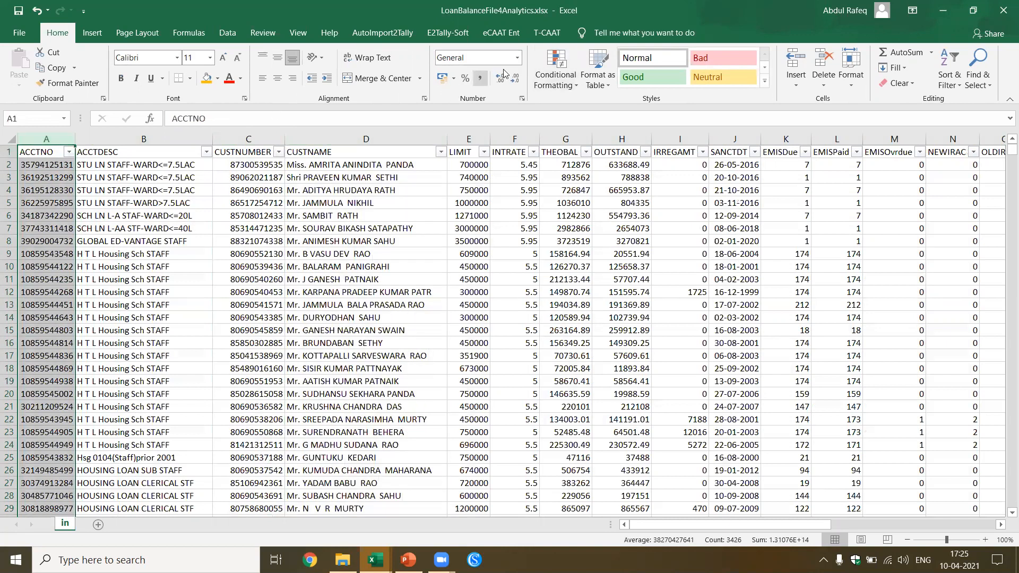
{"action": "left_click", "coordinate": [517, 57]}
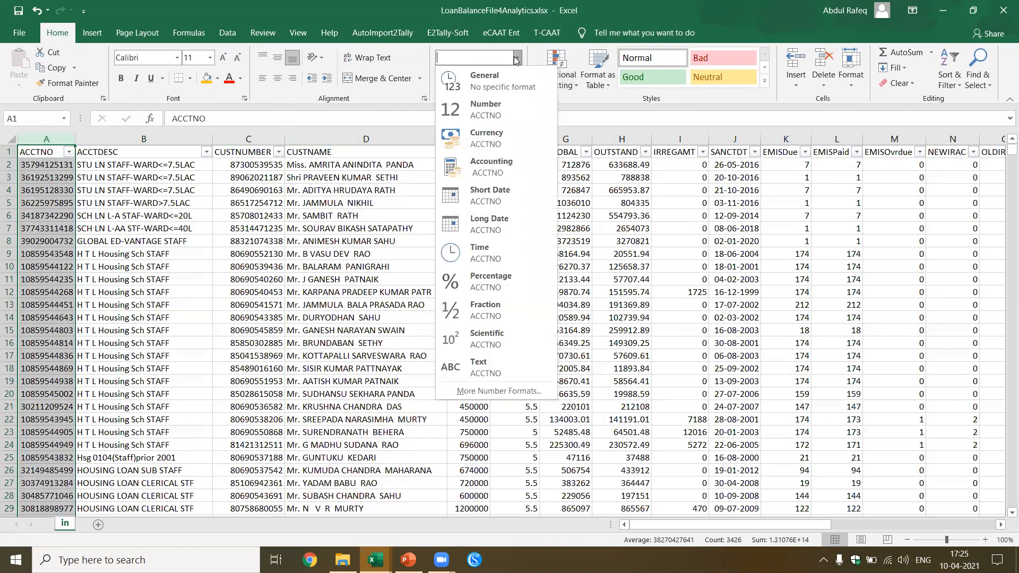
{"action": "left_click", "coordinate": [499, 118]}
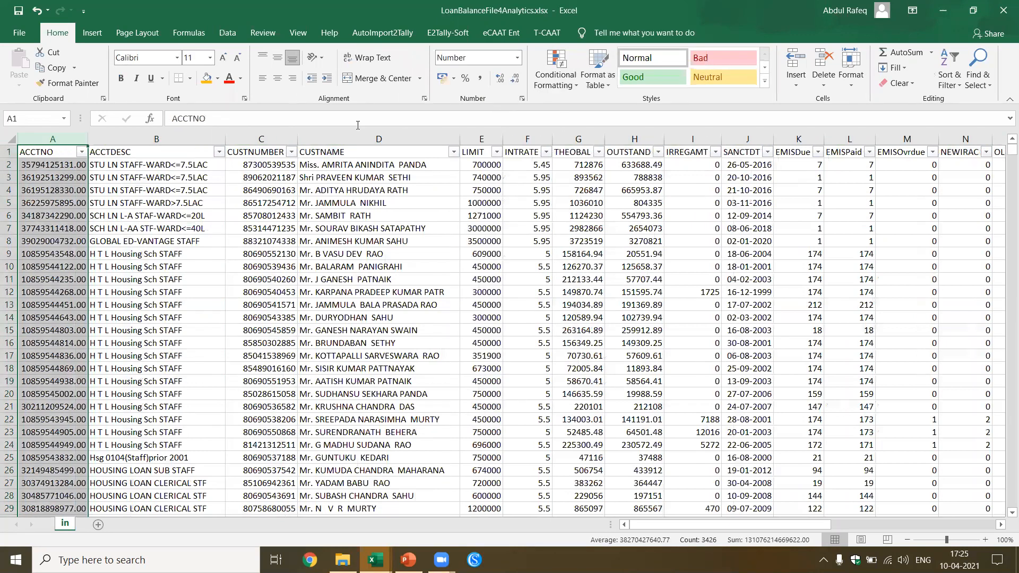
Step: Remove the decimal places from the ACCTNO column and apply the Text format to the whole ACCTDESC column
{"action": "left_click", "coordinate": [514, 78]}
{"action": "left_click", "coordinate": [514, 78]}
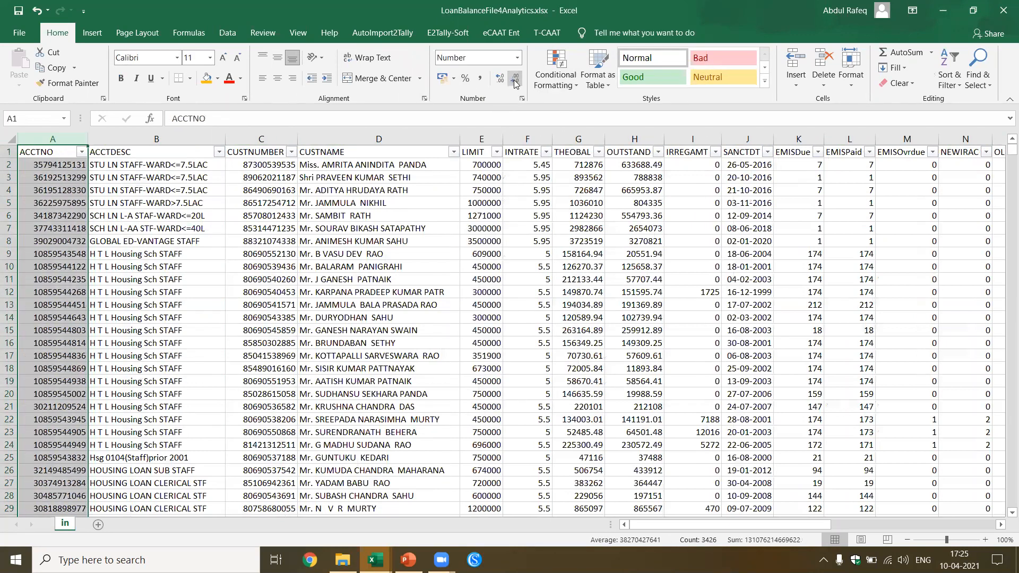
{"action": "left_click", "coordinate": [158, 150]}
{"action": "left_click", "coordinate": [157, 139]}
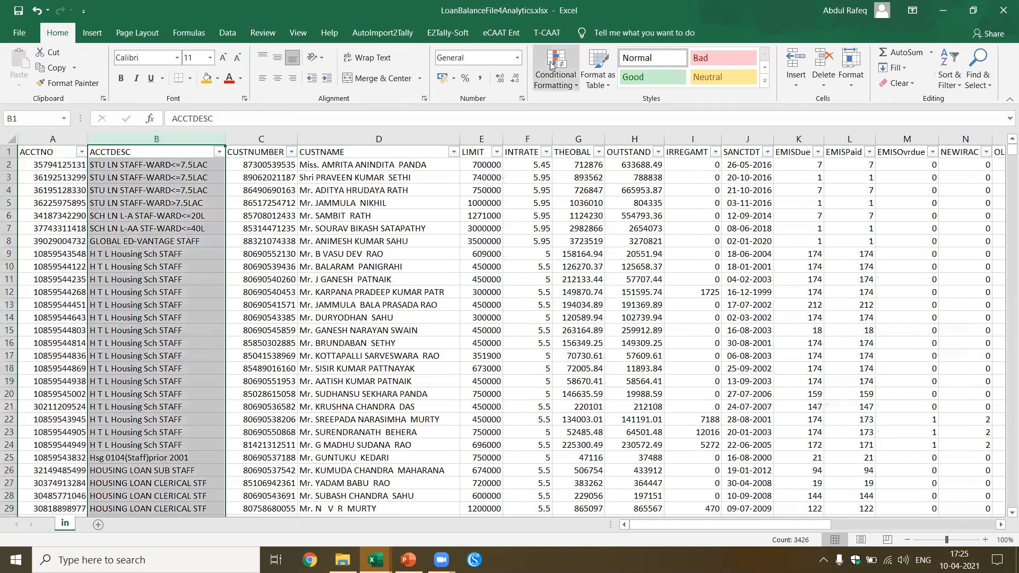
{"action": "left_click", "coordinate": [517, 59]}
{"action": "type", "text": "Text"}
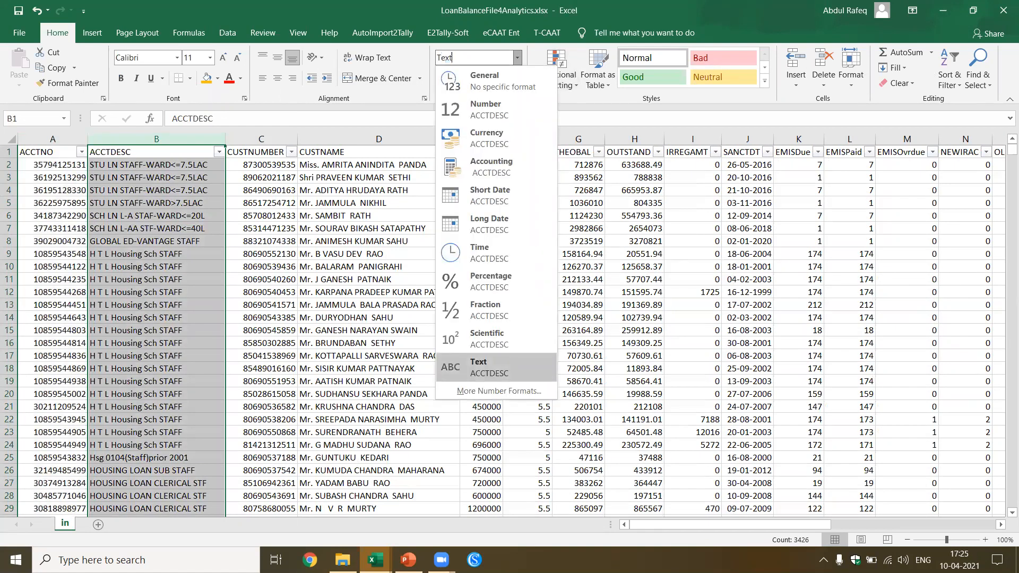
{"action": "key", "text": "Return"}
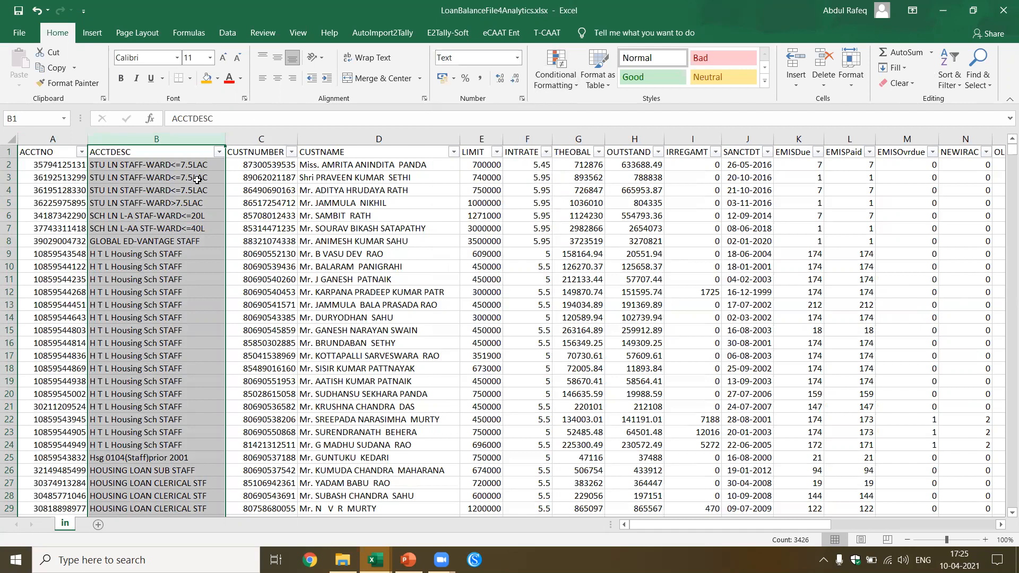
Step: Format the whole CUSTNUMBER column as Number with no decimal places
{"action": "left_click", "coordinate": [260, 139]}
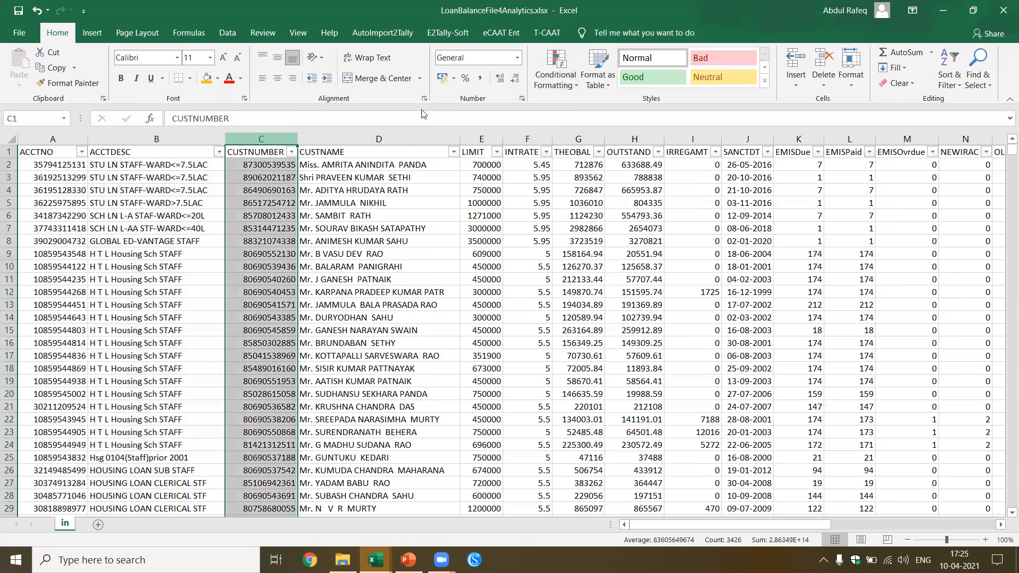
{"action": "left_click", "coordinate": [516, 63]}
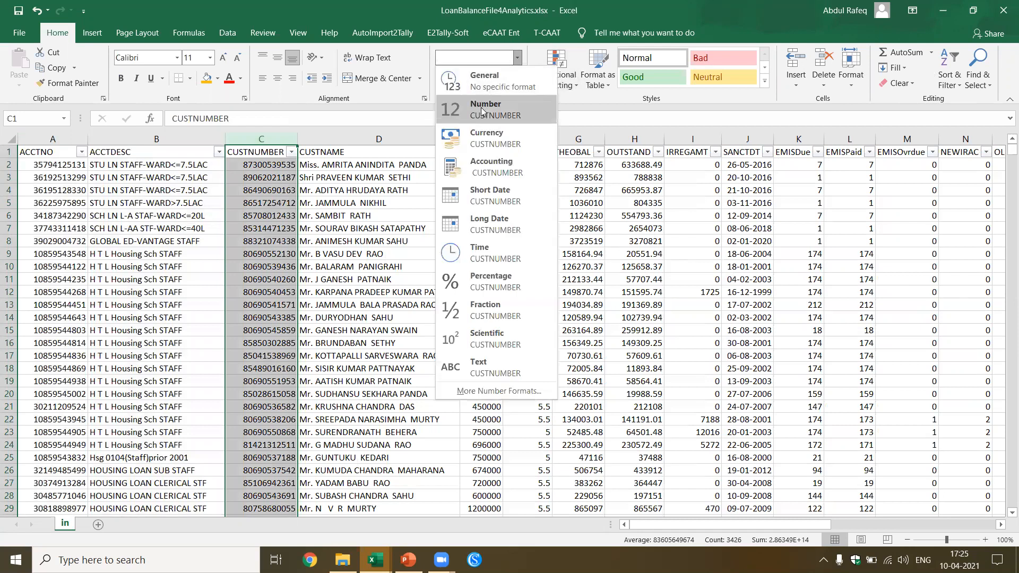
{"action": "left_click", "coordinate": [483, 109]}
{"action": "left_click", "coordinate": [516, 79]}
{"action": "left_click", "coordinate": [516, 79]}
Step: Apply the Comma Style with no decimal places to the columns from LIMIT through IRREGAMT
{"action": "left_click", "coordinate": [392, 167]}
{"action": "left_click", "coordinate": [388, 137]}
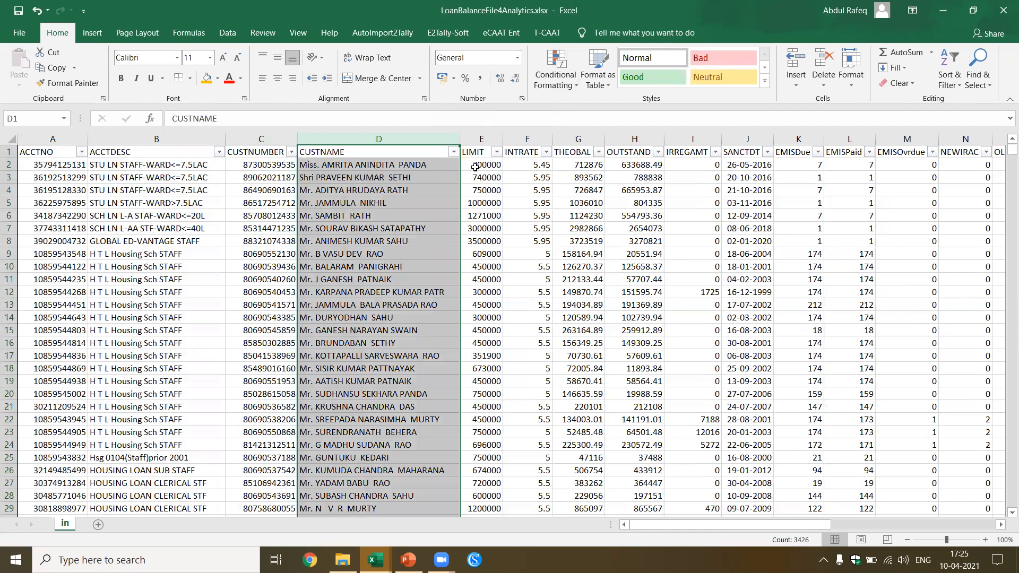
{"action": "left_click", "coordinate": [479, 137]}
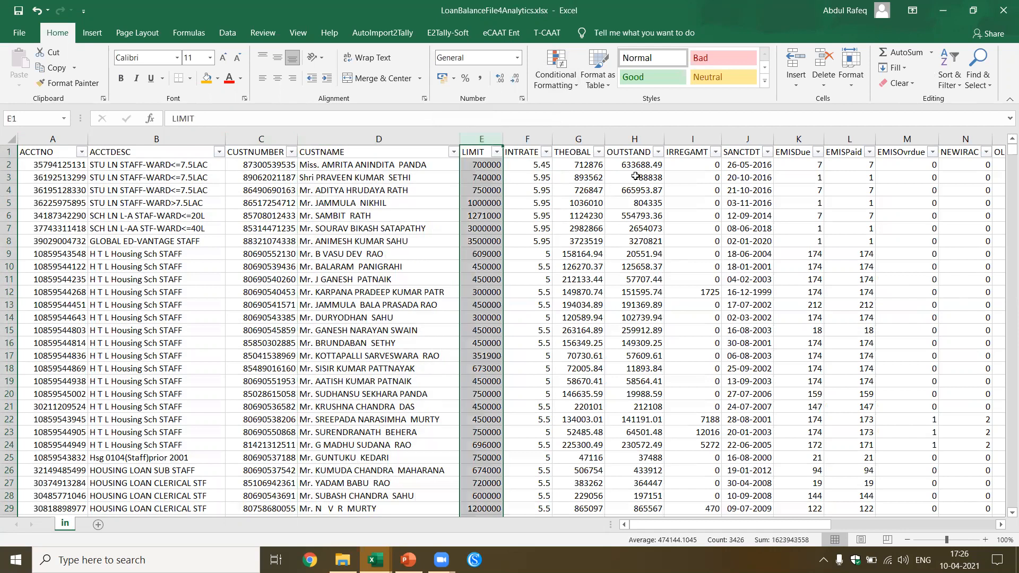
{"action": "left_click_drag", "start_coordinate": [479, 137], "coordinate": [606, 138]}
{"action": "left_click_drag", "start_coordinate": [635, 176], "coordinate": [690, 176]}
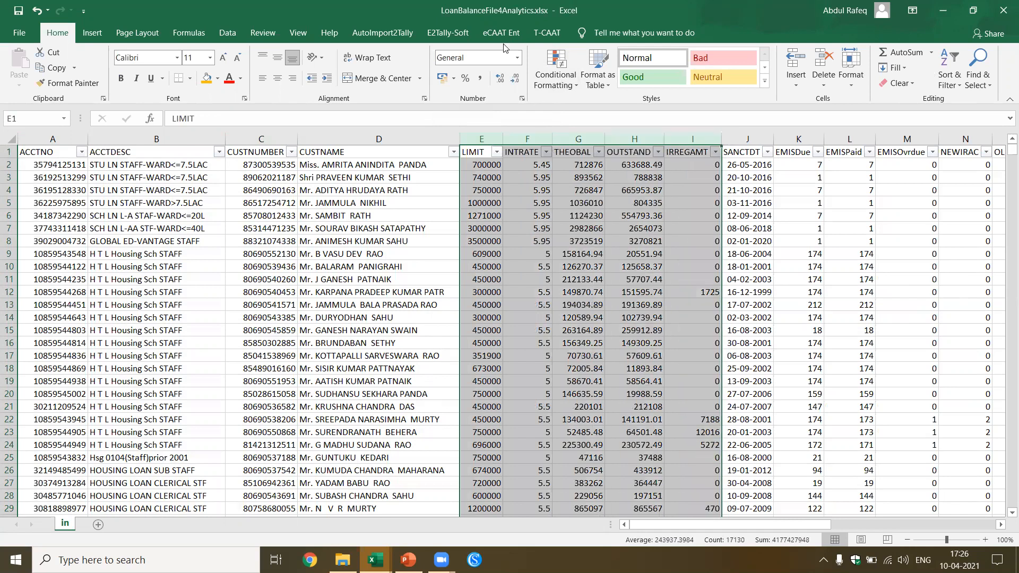
{"action": "left_click", "coordinate": [477, 80]}
{"action": "left_click", "coordinate": [515, 80]}
{"action": "left_click", "coordinate": [514, 81]}
Step: Apply the Long Date format to the SANCTDT column and check the years in its filter without applying one
{"action": "left_click", "coordinate": [799, 139]}
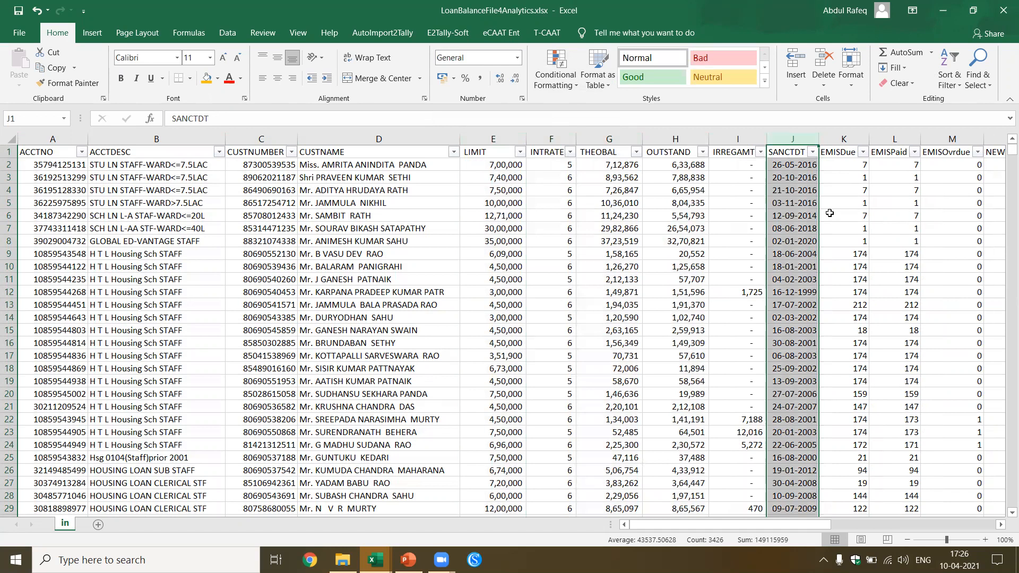
{"action": "left_click", "coordinate": [519, 62]}
{"action": "left_click", "coordinate": [508, 223]}
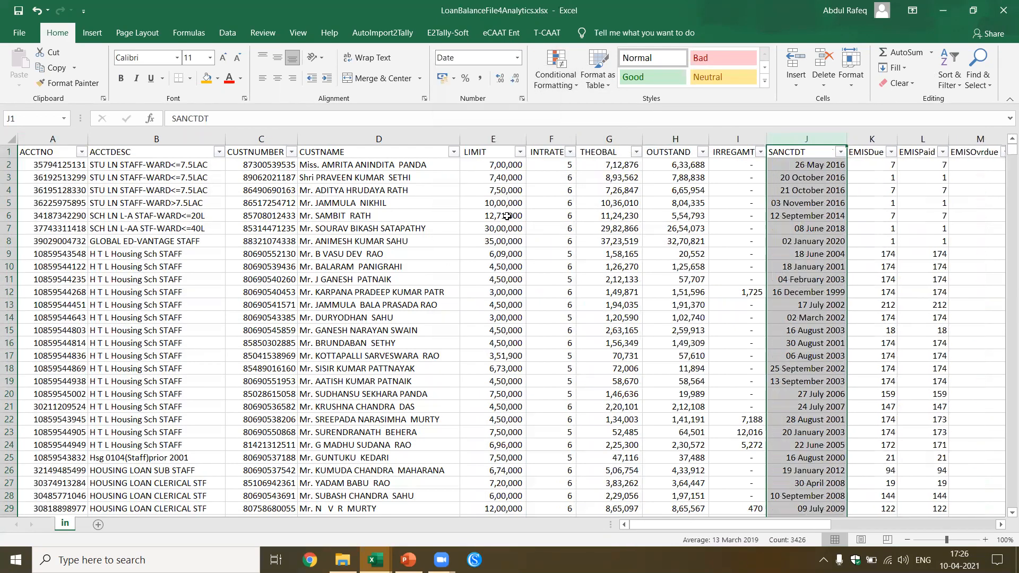
{"action": "left_click", "coordinate": [841, 152]}
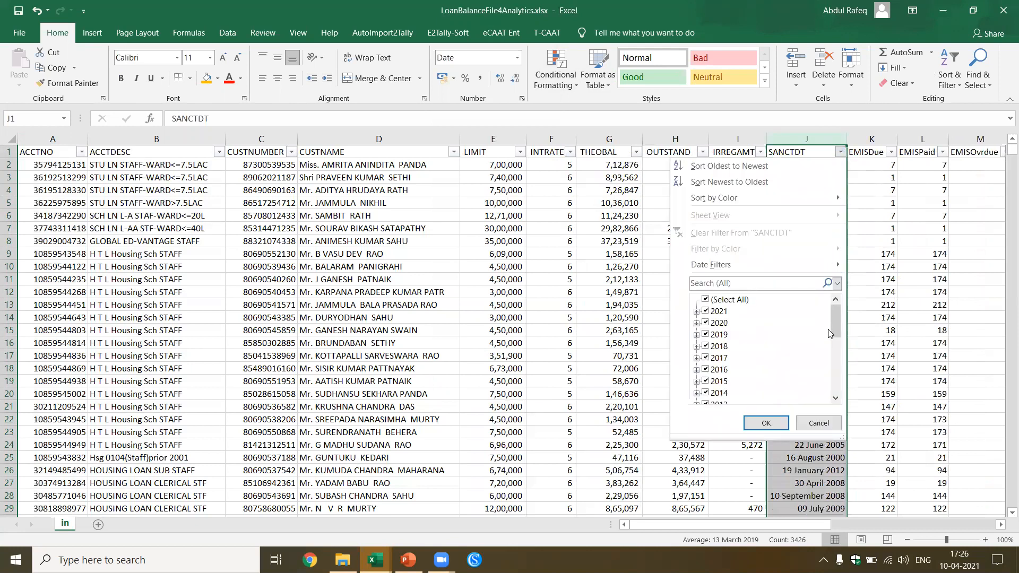
{"action": "mouse_move", "coordinate": [837, 329]}
{"action": "left_mouse_down"}
{"action": "mouse_move", "coordinate": [838, 388]}
{"action": "mouse_move", "coordinate": [837, 321]}
{"action": "left_mouse_up"}
{"action": "left_click", "coordinate": [812, 423]}
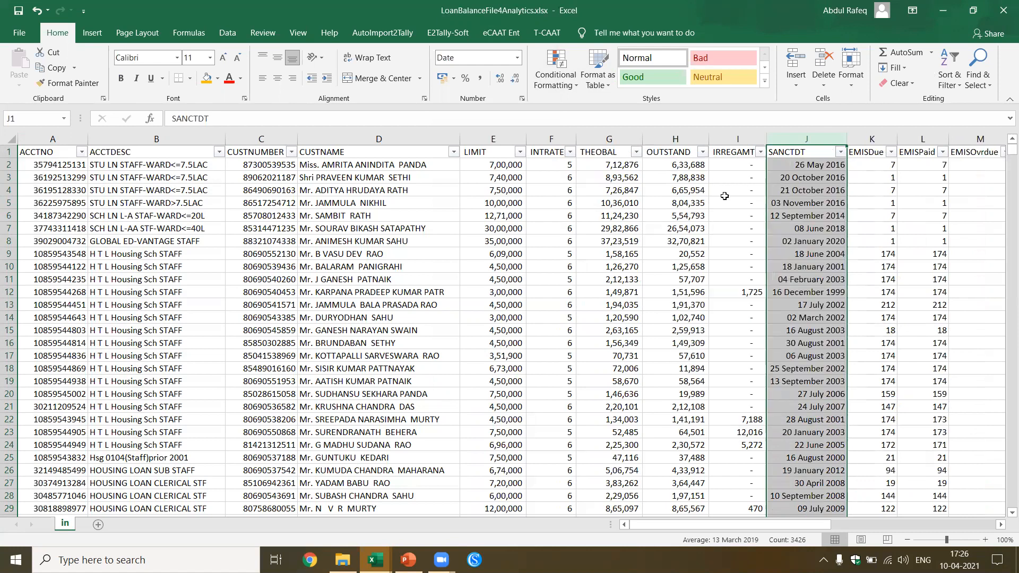
Step: Apply the Short Date format to the whole SANCTDT column
{"action": "left_click", "coordinate": [518, 59]}
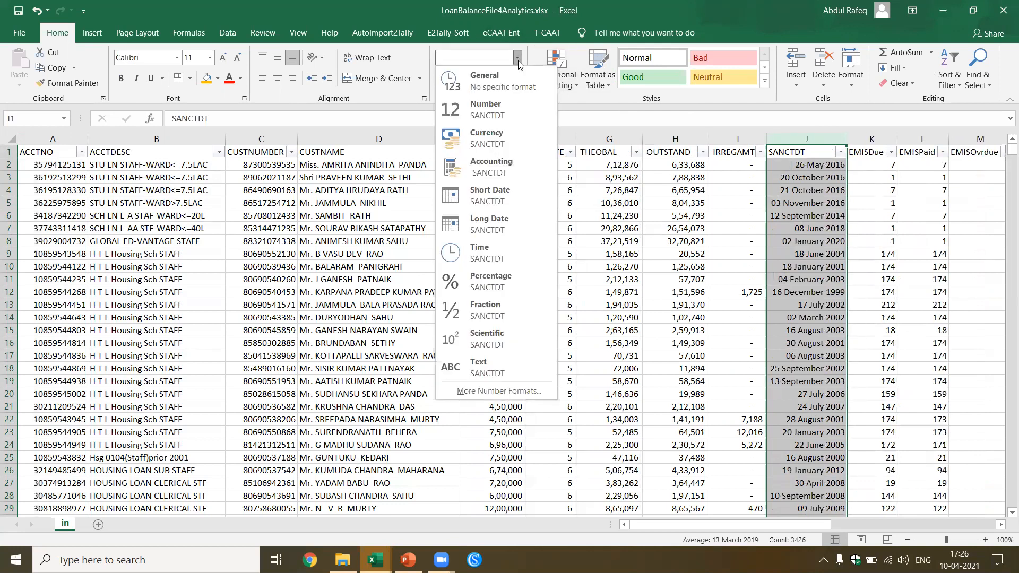
{"action": "left_click", "coordinate": [523, 192]}
{"action": "left_click", "coordinate": [812, 201]}
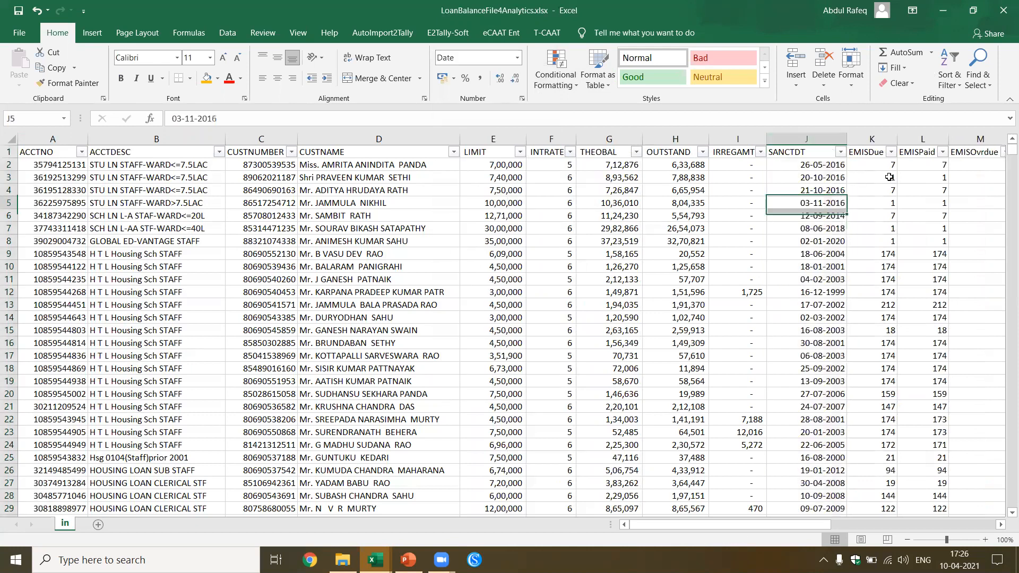
Step: Apply the Comma Style with no decimal places to the columns from EMISDue through ARRCOND
{"action": "left_click", "coordinate": [873, 153]}
{"action": "key", "text": "Right"}
{"action": "key", "text": "Right"}
{"action": "key", "text": "Right"}
{"action": "key", "text": "Right"}
{"action": "key", "text": "Right"}
{"action": "key", "text": "Right"}
{"action": "key", "text": "Right"}
{"action": "key", "text": "Right"}
{"action": "key", "text": "Right"}
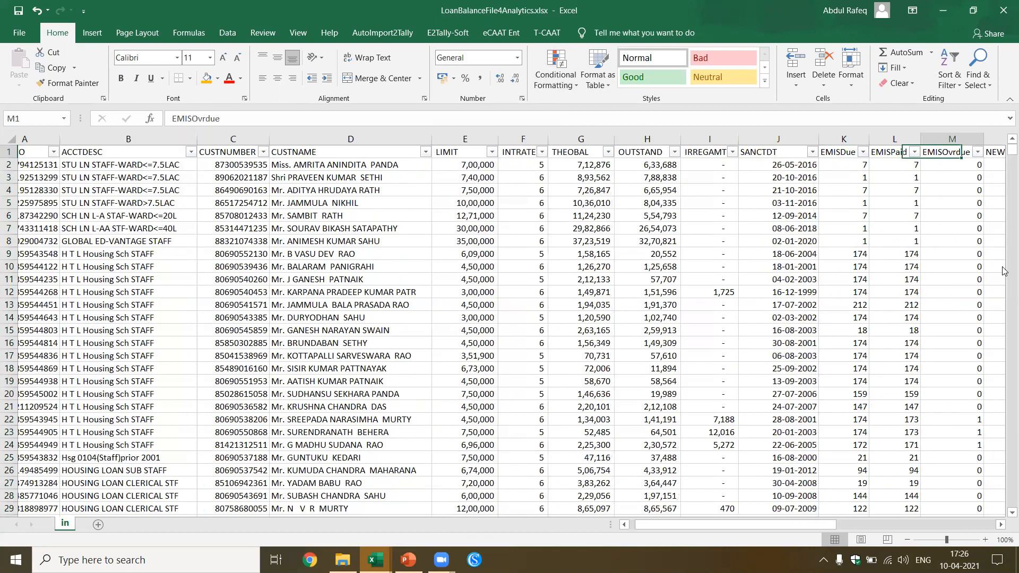
{"action": "key", "text": "Right"}
{"action": "key", "text": "Right"}
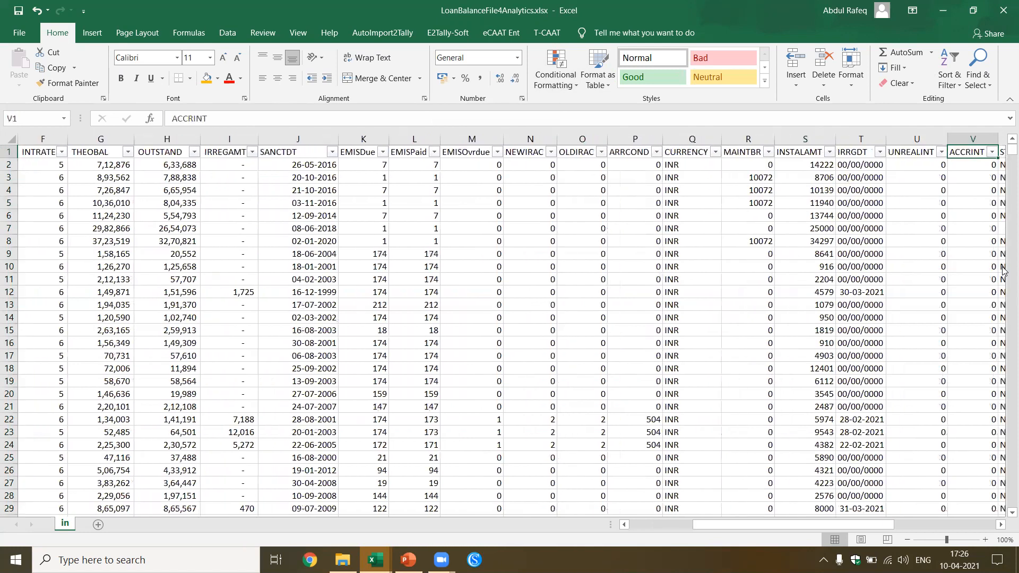
{"action": "left_click", "coordinate": [378, 139]}
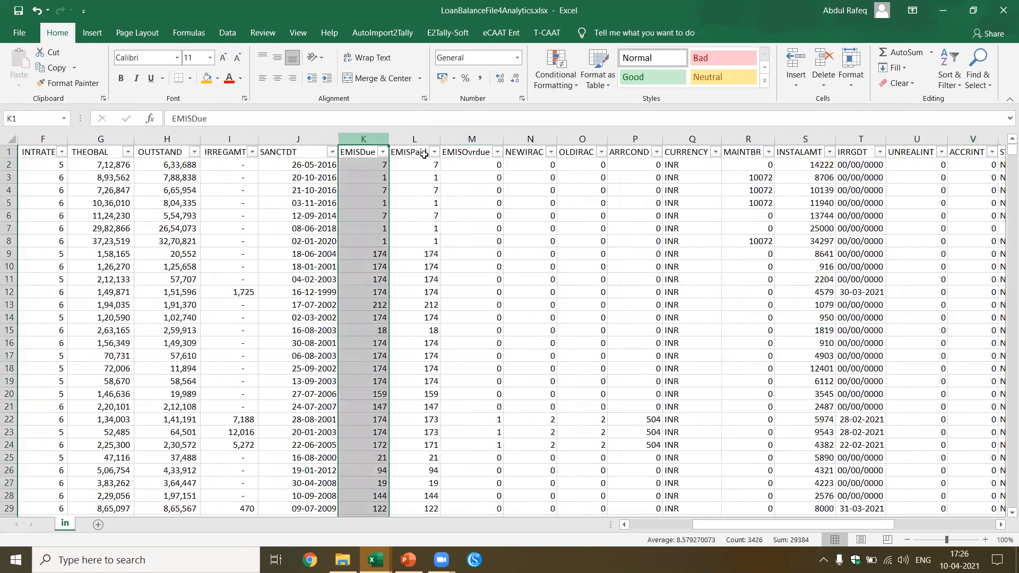
{"action": "left_click", "coordinate": [635, 139], "text": "shift"}
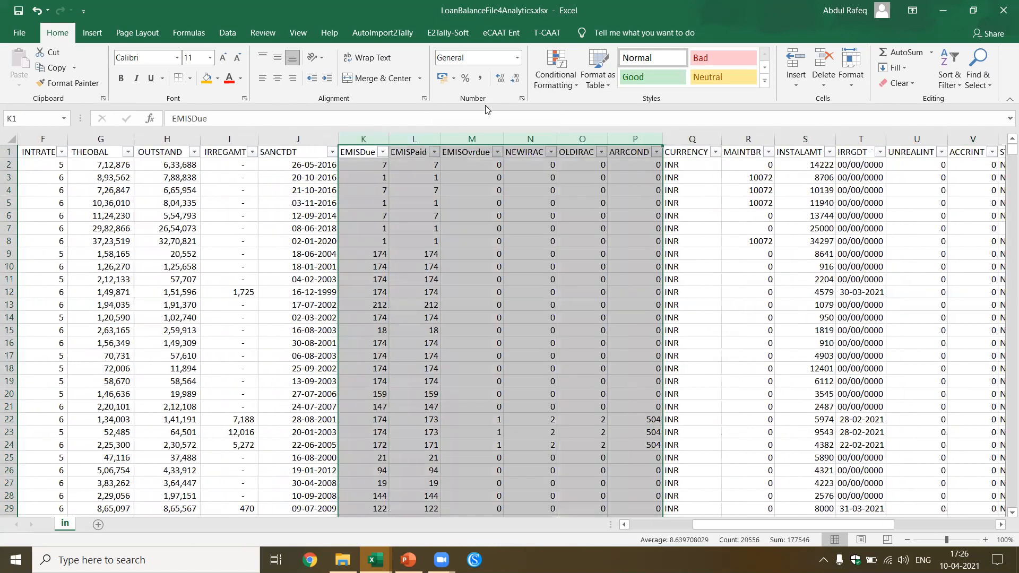
{"action": "left_click", "coordinate": [480, 78]}
{"action": "left_click", "coordinate": [518, 81]}
{"action": "left_click", "coordinate": [518, 81]}
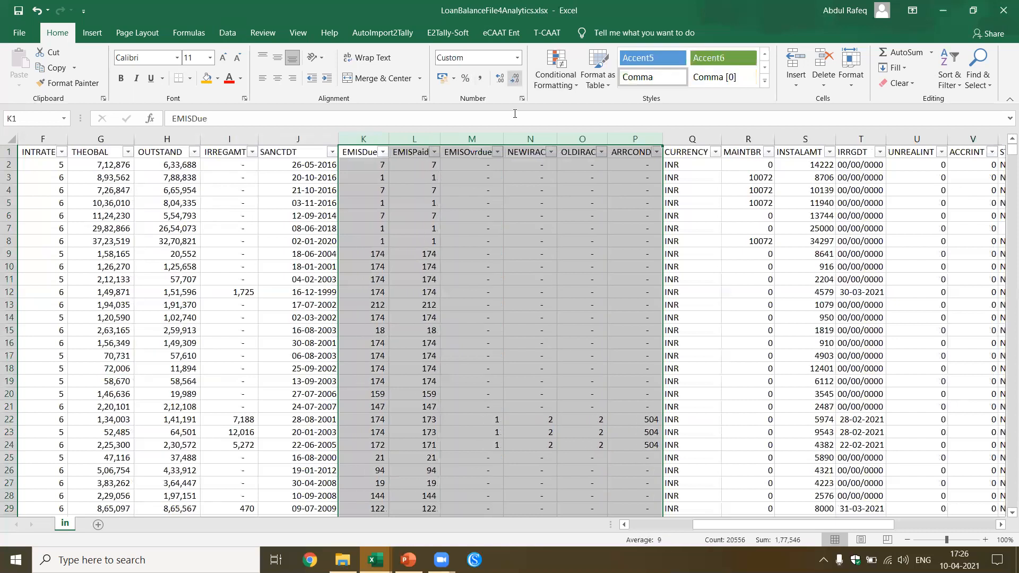
{"action": "left_click", "coordinate": [491, 206]}
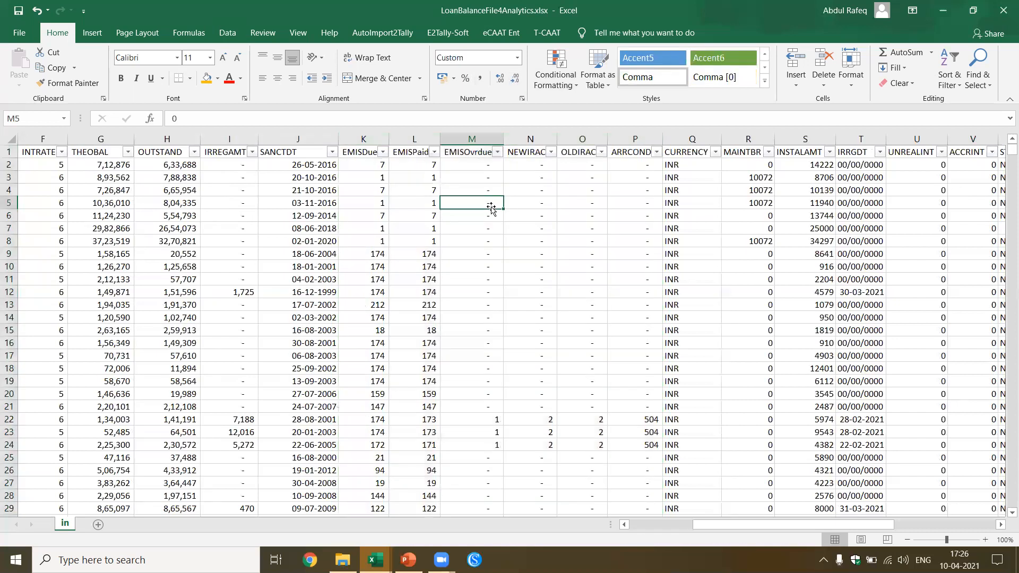
Step: Apply the Long Date format to the whole IRRGDT column and check its filter values without applying a filter
{"action": "left_click", "coordinate": [690, 155]}
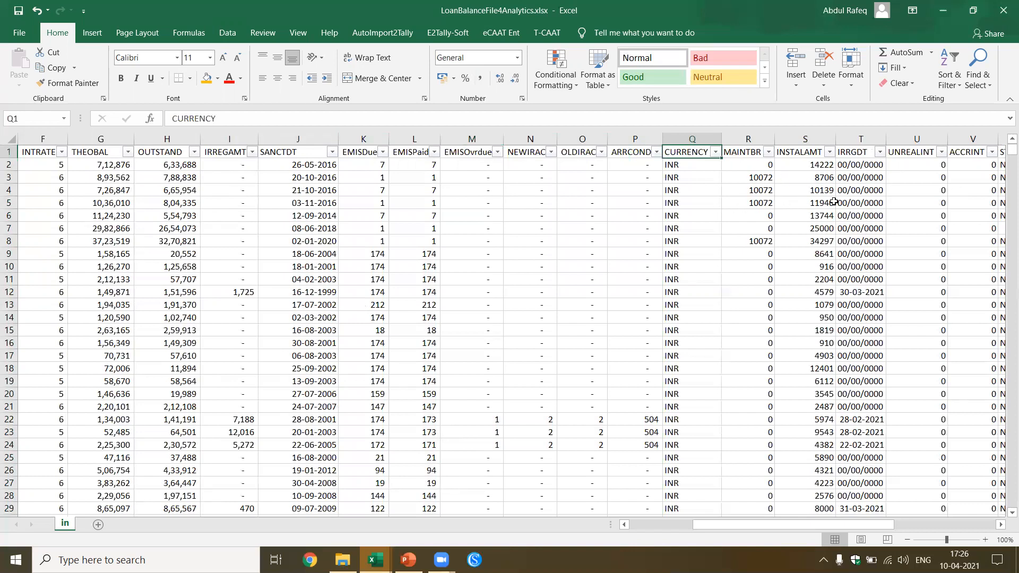
{"action": "left_click", "coordinate": [866, 166]}
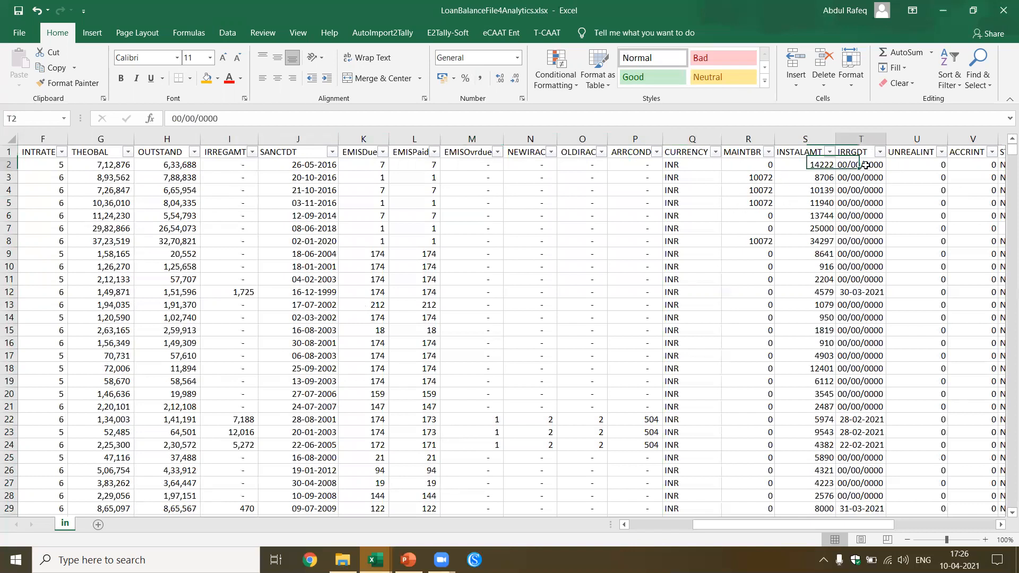
{"action": "left_click", "coordinate": [859, 137]}
{"action": "left_click", "coordinate": [511, 58]}
{"action": "left_click", "coordinate": [518, 59]}
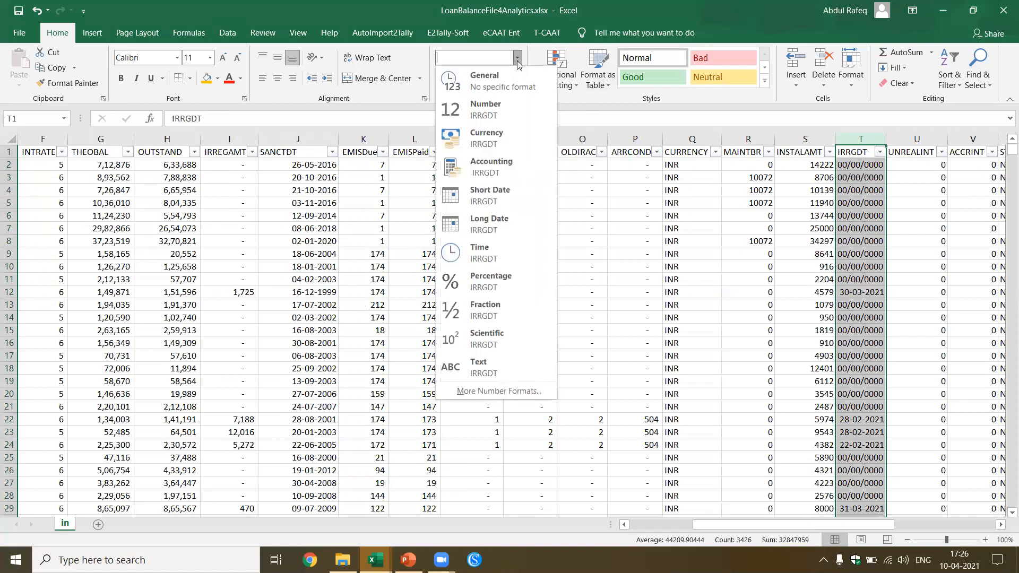
{"action": "left_click", "coordinate": [508, 217]}
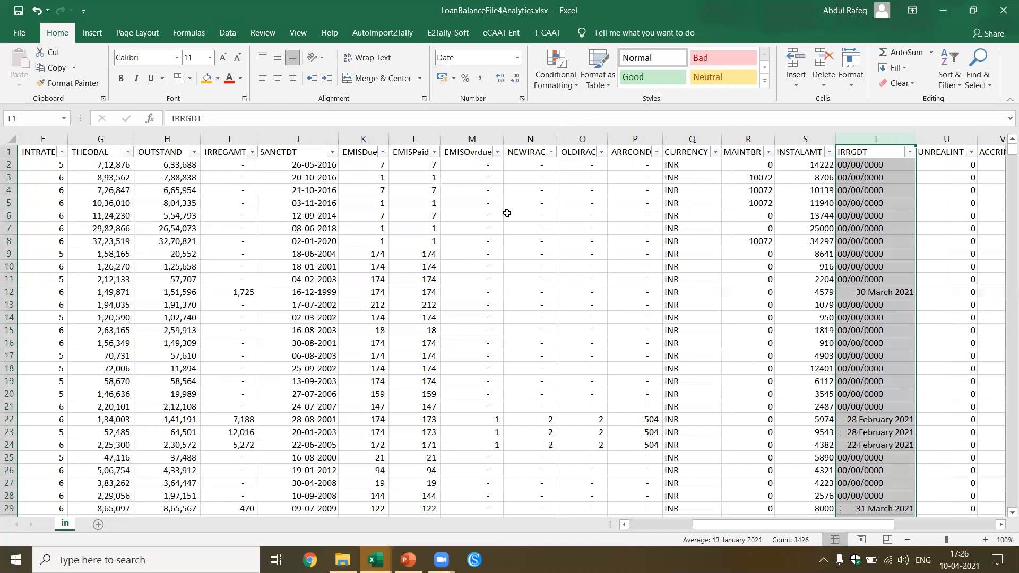
{"action": "left_click", "coordinate": [910, 153]}
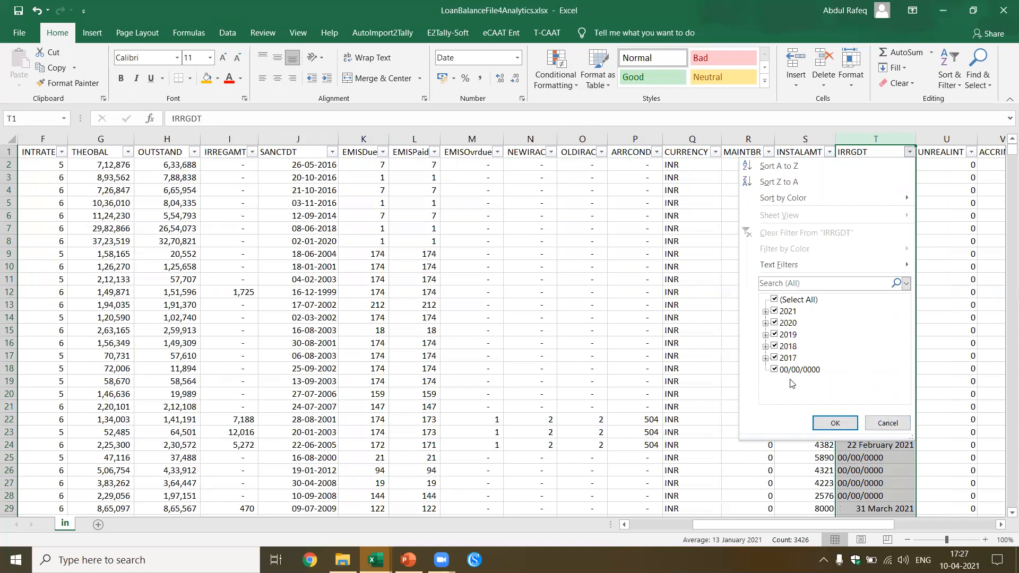
{"action": "left_click", "coordinate": [897, 422]}
{"action": "left_click", "coordinate": [864, 165]}
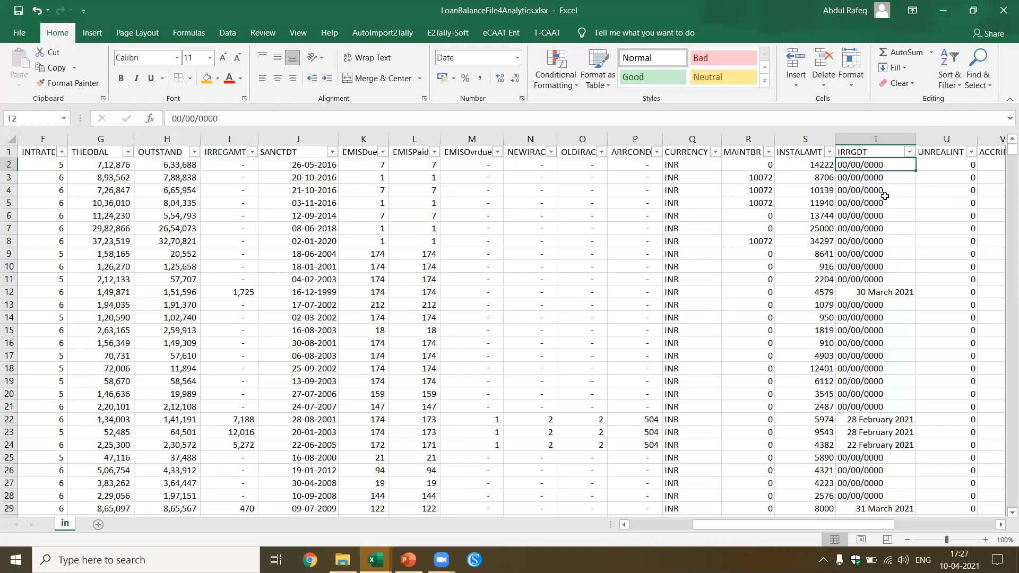
Step: Examine the remaining columns from UNREALINT to WRITE_OFF_AMOUNT along the header row
{"action": "left_click", "coordinate": [947, 149]}
{"action": "key", "text": "Right"}
{"action": "key", "text": "Right"}
{"action": "key", "text": "Right"}
{"action": "key", "text": "Right"}
{"action": "key", "text": "Right"}
{"action": "key", "text": "Right"}
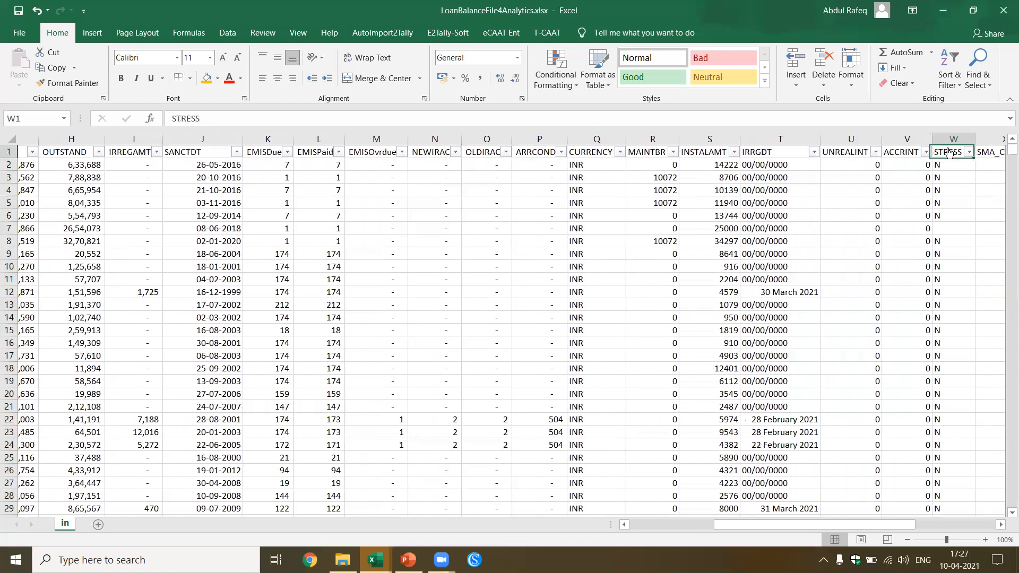
{"action": "key", "text": "Right"}
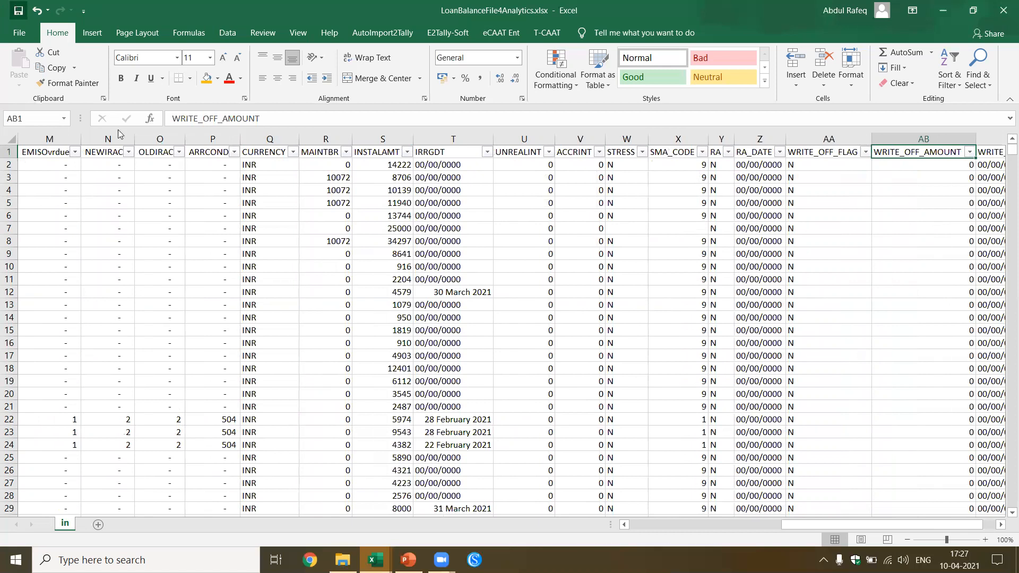
Step: Close the LoanBalanceFile4Analytics workbook and look over the account data on the Advances sheet of LoanBalanceFile2Review
{"action": "left_click", "coordinate": [405, 212]}
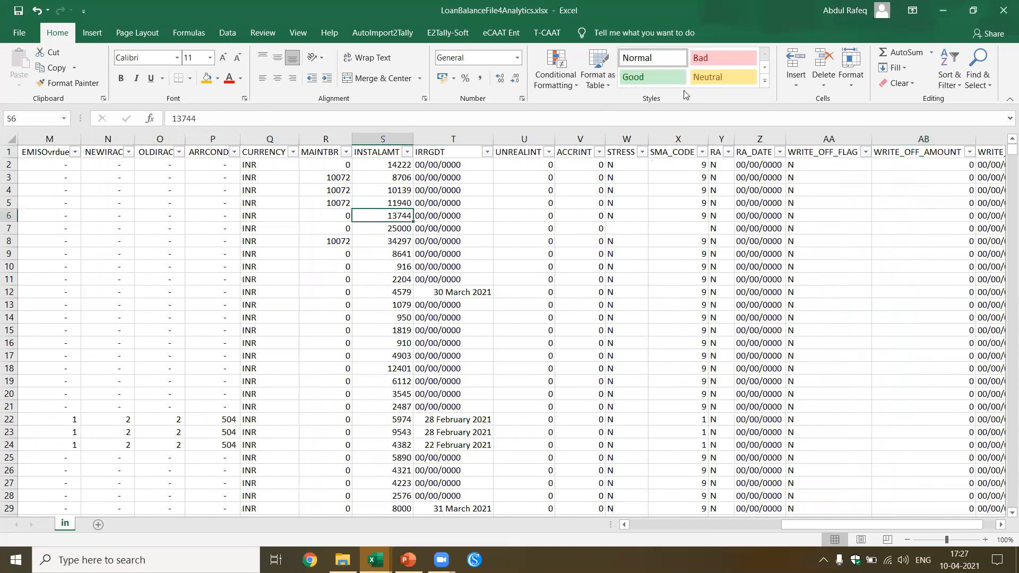
{"action": "left_click", "coordinate": [1003, 12]}
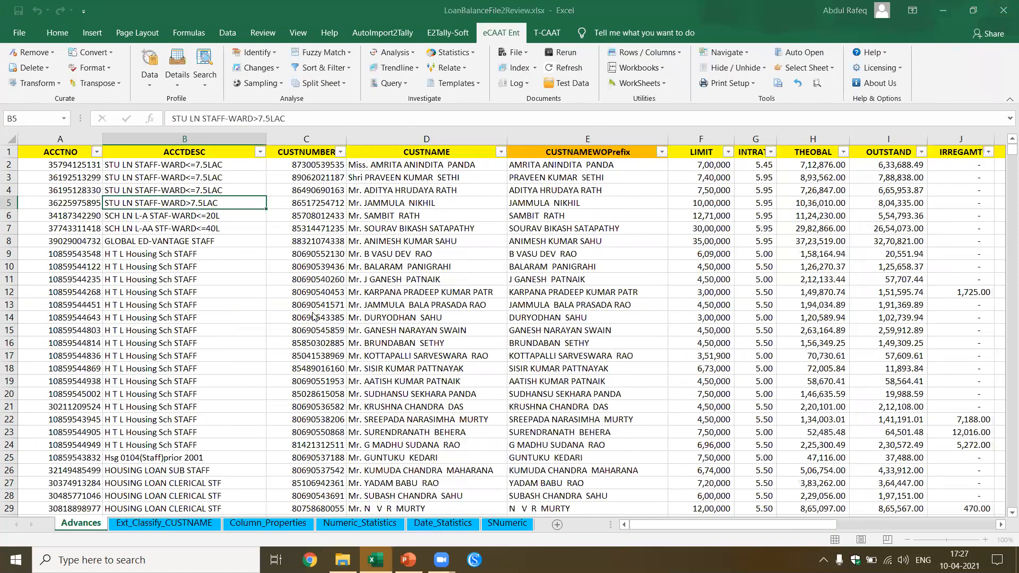
{"action": "left_click", "coordinate": [338, 278]}
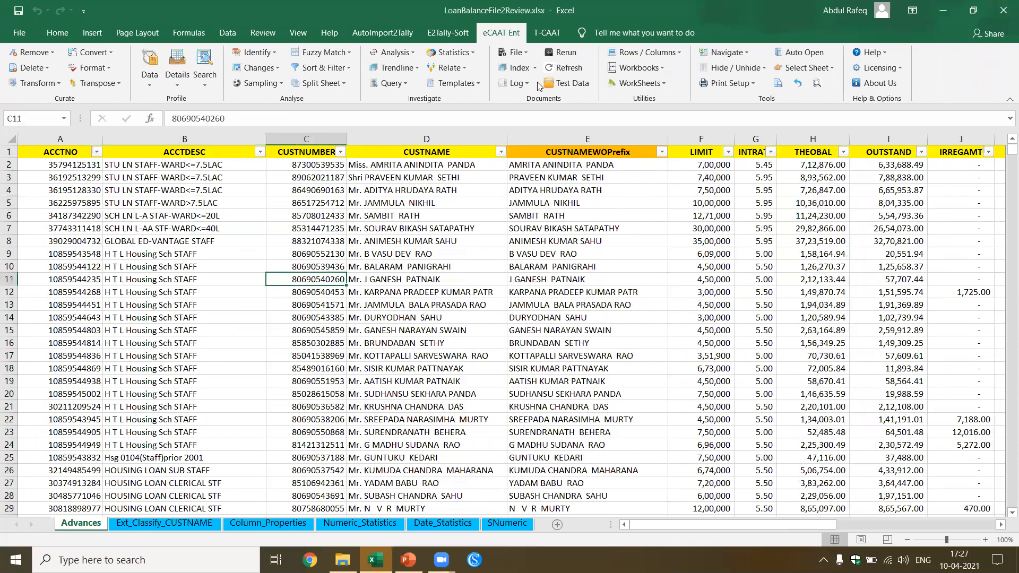
{"action": "left_click", "coordinate": [167, 322]}
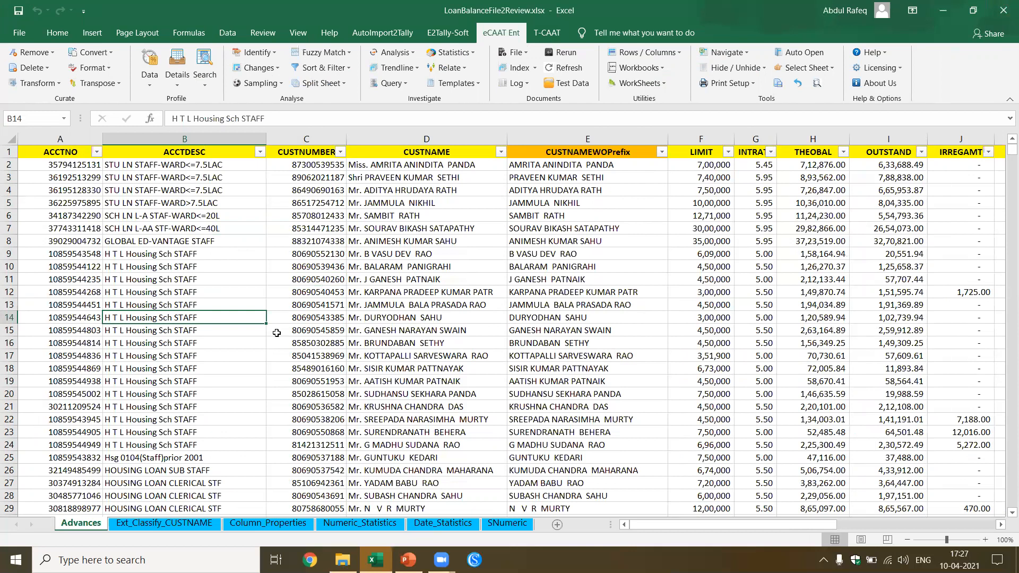
{"action": "left_click", "coordinate": [194, 257]}
{"action": "left_click", "coordinate": [122, 180]}
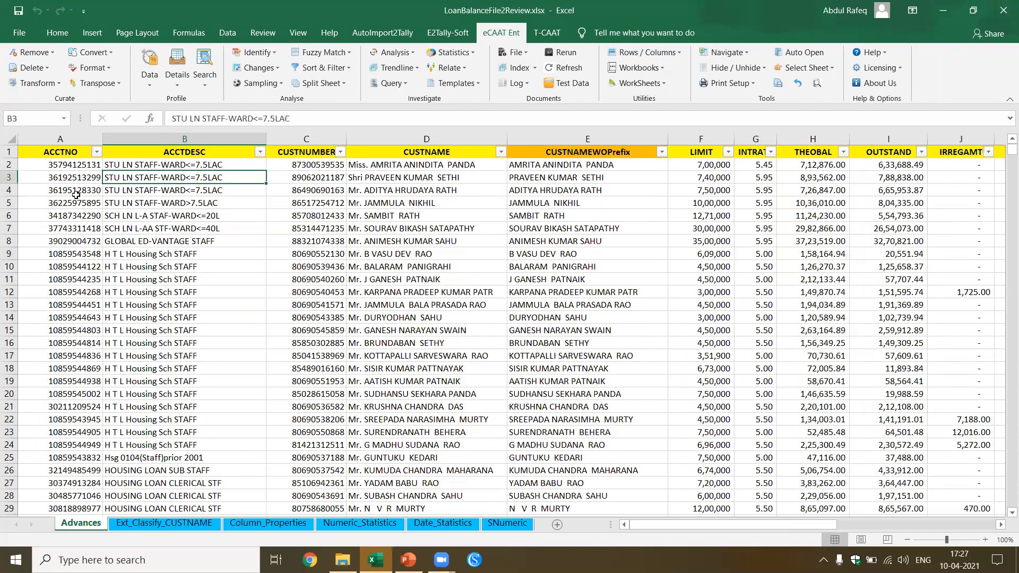
Step: Open the Column_Properties sheet to review the data type of each field
{"action": "left_click", "coordinate": [257, 527]}
{"action": "left_click", "coordinate": [60, 200]}
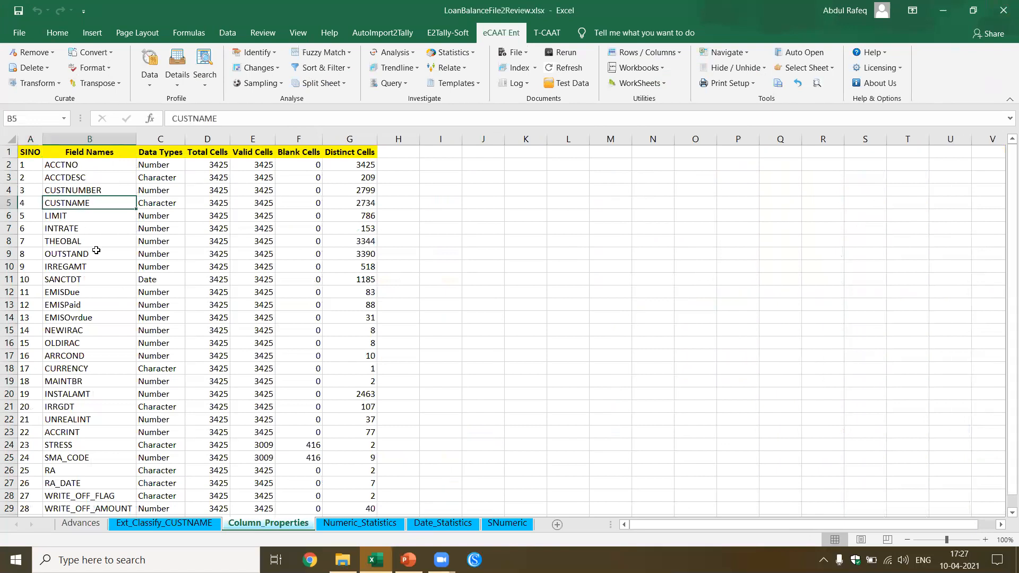
Step: Read through the field names and their data types across all rows of the Column_Properties sheet
{"action": "left_click", "coordinate": [74, 162]}
{"action": "scroll", "coordinate": [79, 202], "scroll_direction": "down", "scroll_amount": 1}
{"action": "scroll", "coordinate": [79, 202], "scroll_direction": "down", "scroll_amount": 5}
{"action": "scroll", "coordinate": [80, 202], "scroll_direction": "up", "scroll_amount": 6}
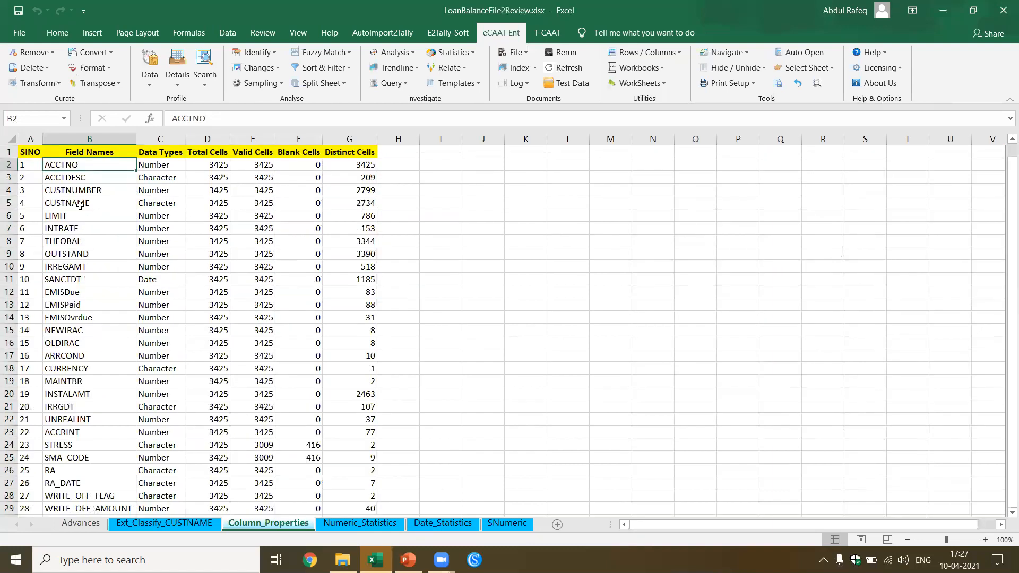
{"action": "left_click", "coordinate": [147, 167]}
{"action": "scroll", "coordinate": [175, 223], "scroll_direction": "down", "scroll_amount": 7}
{"action": "scroll", "coordinate": [176, 222], "scroll_direction": "up", "scroll_amount": 7}
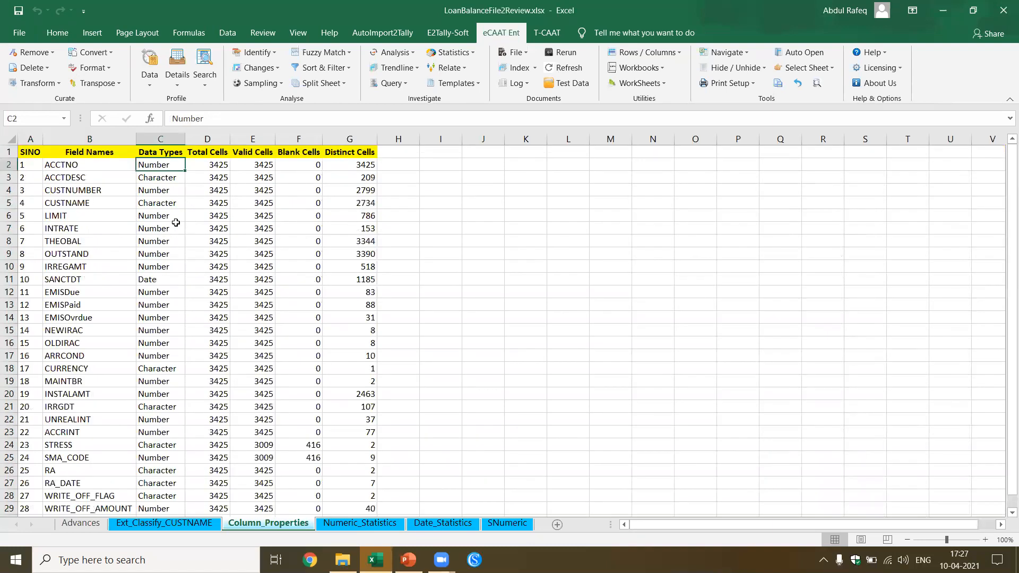
Step: Review the Total Cells and Valid Cells counts for every field on the Column_Properties sheet
{"action": "left_click", "coordinate": [214, 167]}
{"action": "scroll", "coordinate": [214, 260], "scroll_direction": "down", "scroll_amount": 5}
{"action": "scroll", "coordinate": [214, 259], "scroll_direction": "up", "scroll_amount": 5}
{"action": "scroll", "coordinate": [203, 304], "scroll_direction": "down", "scroll_amount": 4}
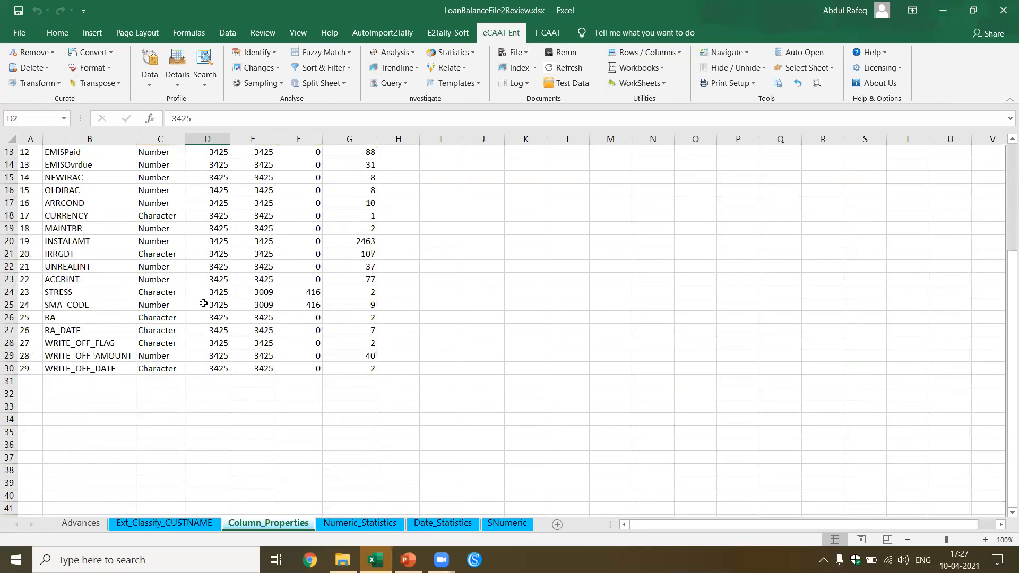
{"action": "left_click", "coordinate": [217, 368]}
{"action": "scroll", "coordinate": [235, 342], "scroll_direction": "up", "scroll_amount": 4}
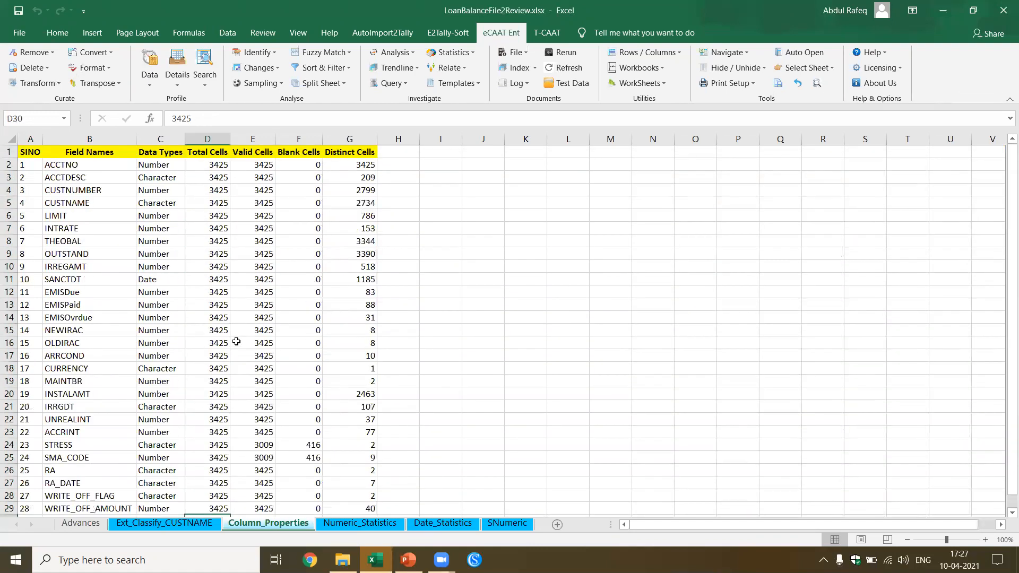
{"action": "left_click", "coordinate": [260, 166]}
{"action": "scroll", "coordinate": [282, 293], "scroll_direction": "down", "scroll_amount": 5}
{"action": "scroll", "coordinate": [282, 294], "scroll_direction": "up", "scroll_amount": 5}
Step: Check the Blank Cells column, focusing on the STRESS and SMA_CODE fields
{"action": "left_click", "coordinate": [294, 163]}
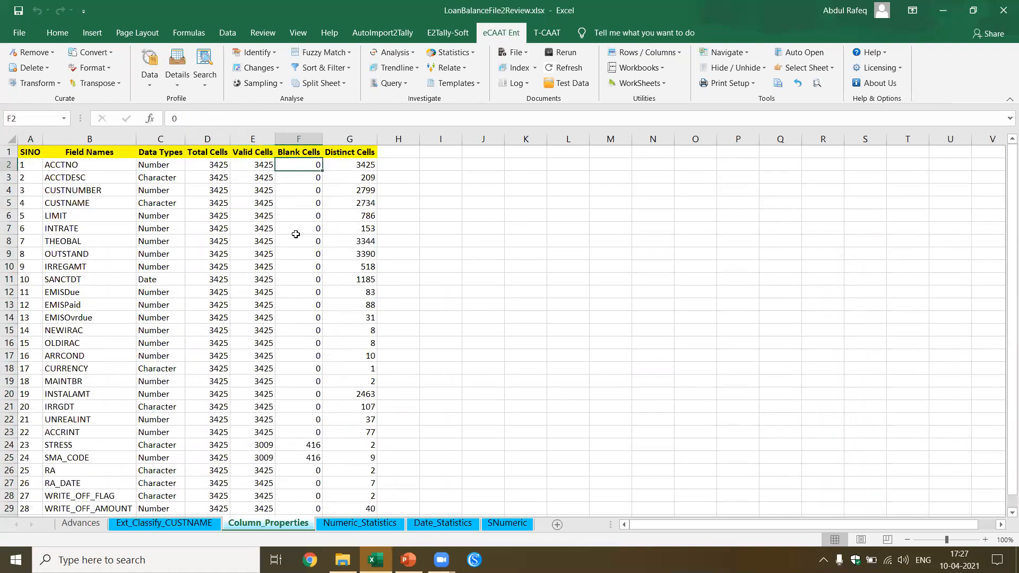
{"action": "scroll", "coordinate": [296, 239], "scroll_direction": "down", "scroll_amount": 3}
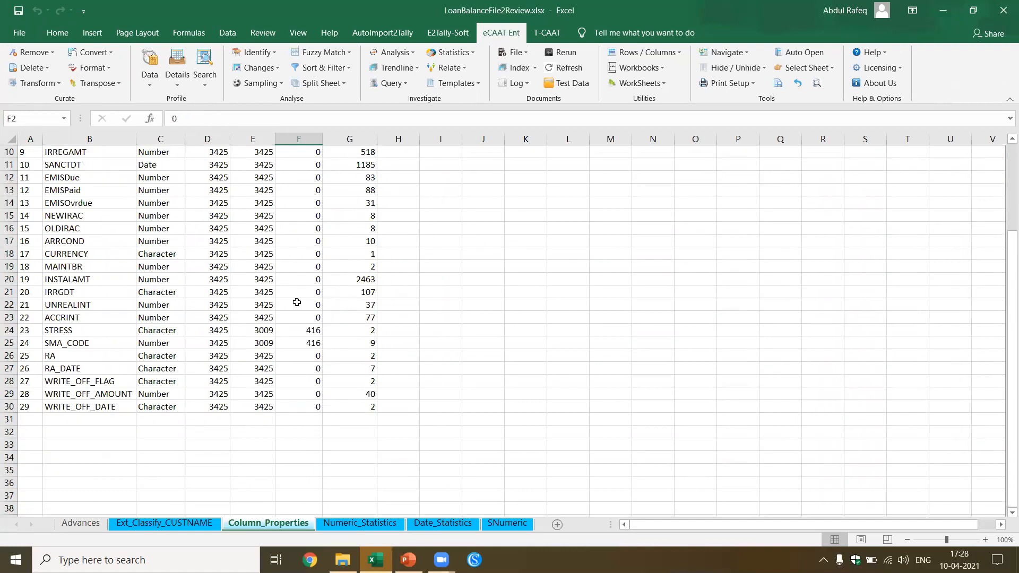
{"action": "left_click", "coordinate": [61, 330]}
{"action": "left_click", "coordinate": [60, 342]}
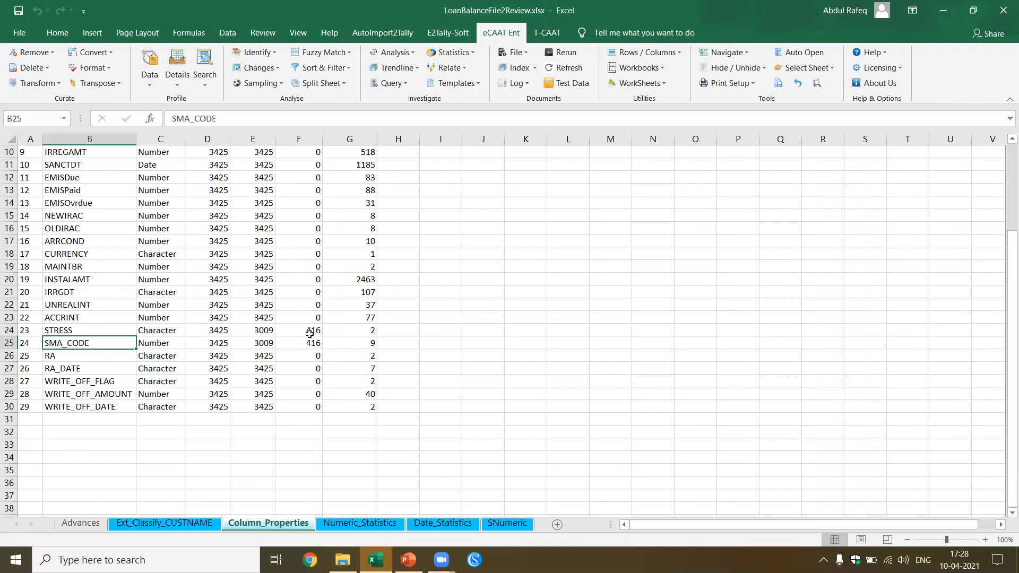
{"action": "left_click", "coordinate": [309, 342]}
{"action": "scroll", "coordinate": [344, 354], "scroll_direction": "up", "scroll_amount": 3}
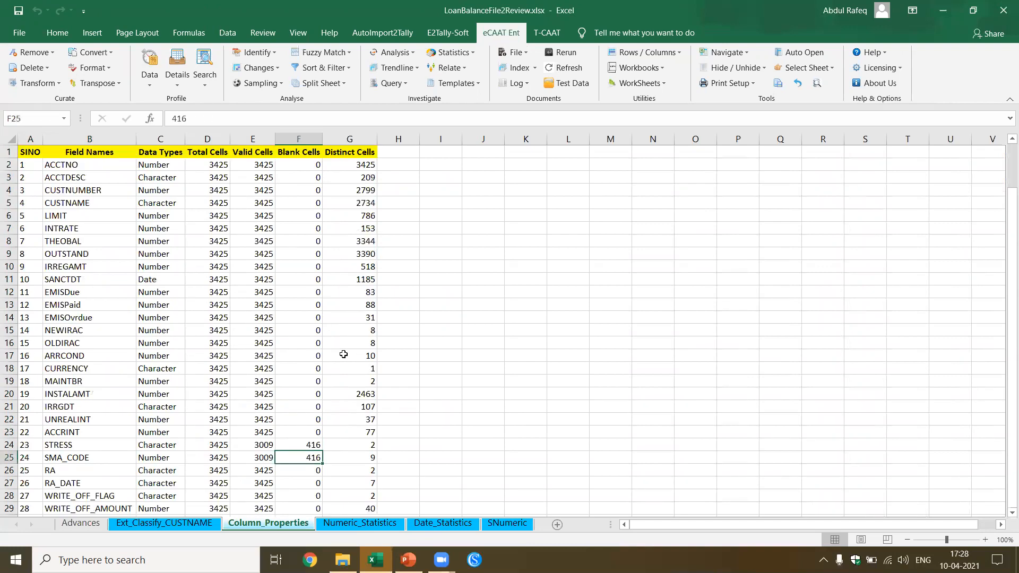
Step: Check the distinct cell counts of the ACCTNO and ACCTDESC fields
{"action": "left_click", "coordinate": [362, 166]}
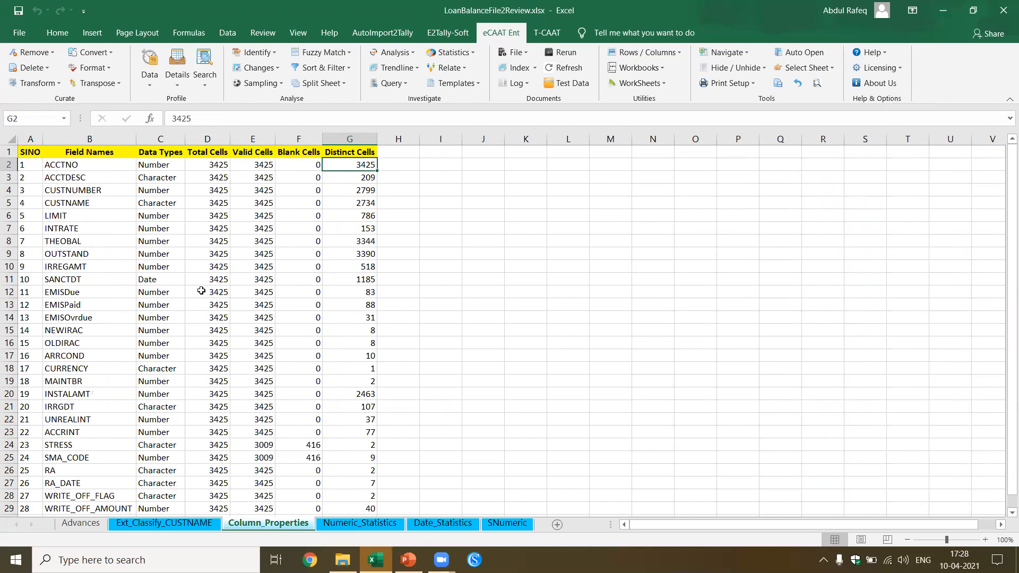
{"action": "left_click", "coordinate": [80, 181]}
{"action": "left_click", "coordinate": [368, 178]}
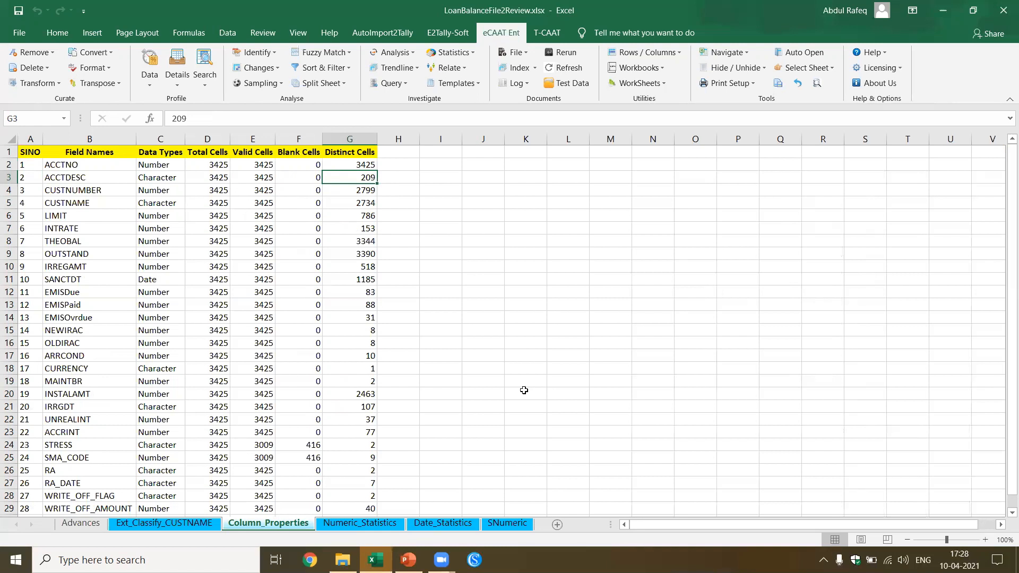
Step: Look through the ACCTDESC filter values on the Advances sheet and leave the list without applying a filter
{"action": "left_click", "coordinate": [94, 527]}
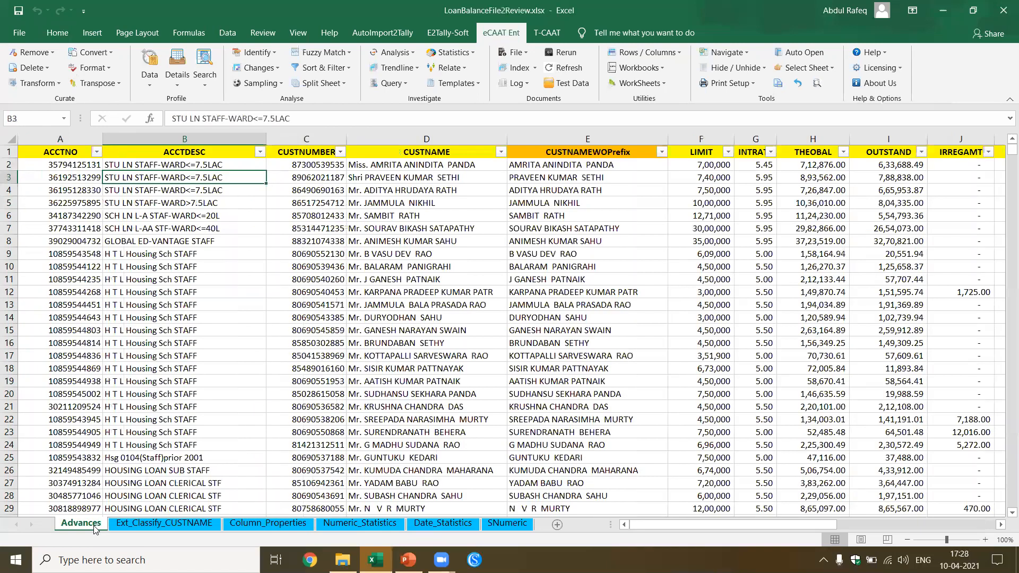
{"action": "left_click", "coordinate": [259, 153]}
{"action": "scroll", "coordinate": [188, 318], "scroll_direction": "down", "scroll_amount": 10}
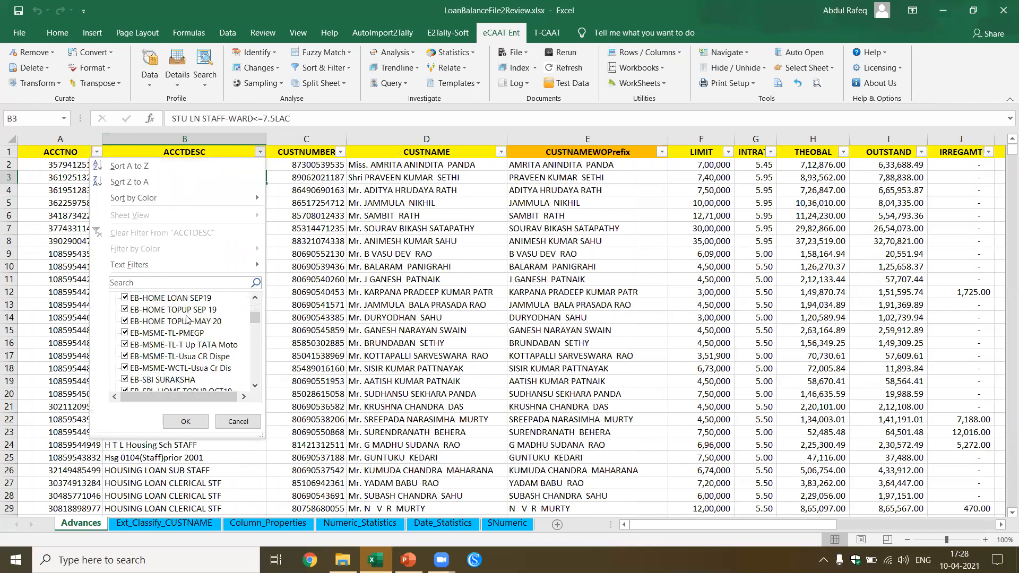
{"action": "left_click", "coordinate": [240, 422]}
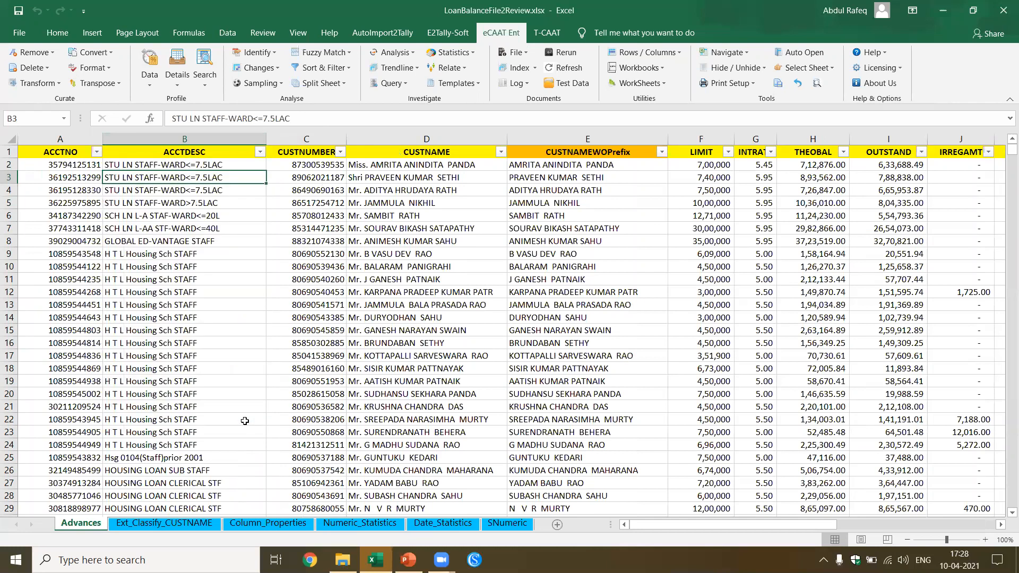
Step: Return to the Column_Properties sheet and compare the distinct cell counts for ACCTNO, CUSTNUMBER, LIMIT, INTRATE and THEOBAL
{"action": "left_click", "coordinate": [268, 523]}
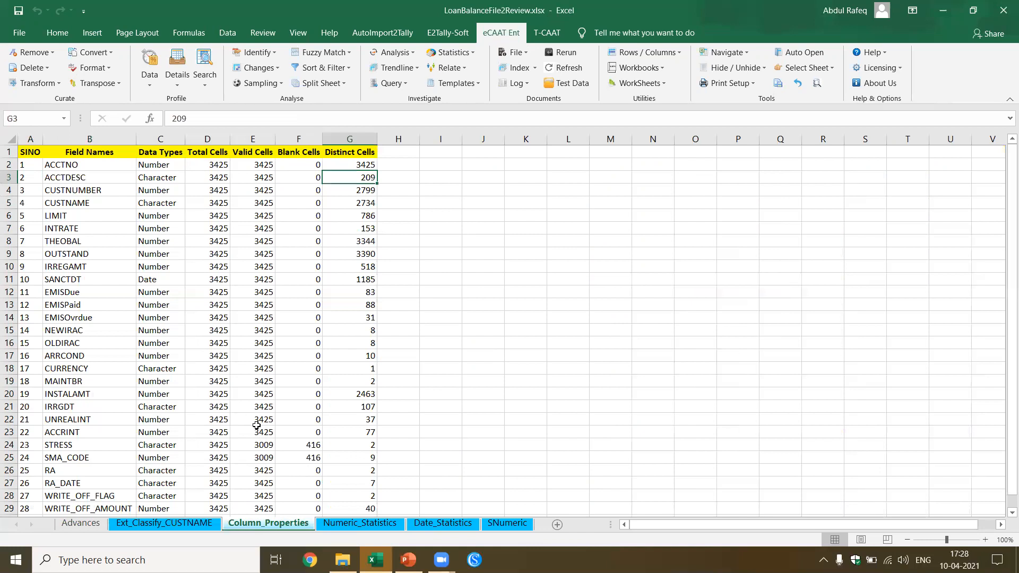
{"action": "left_click", "coordinate": [374, 193]}
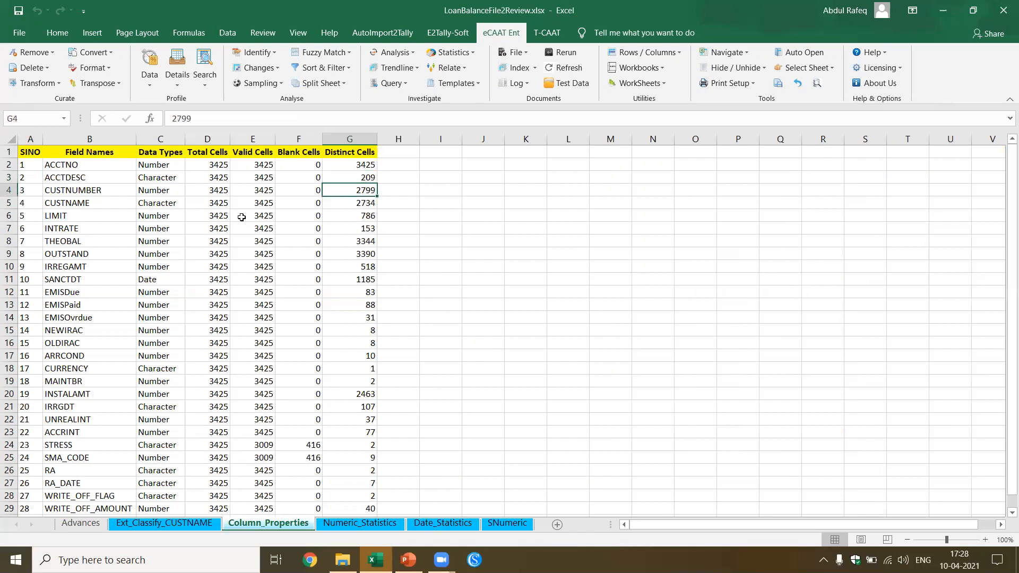
{"action": "left_click", "coordinate": [79, 232]}
{"action": "left_click", "coordinate": [79, 166]}
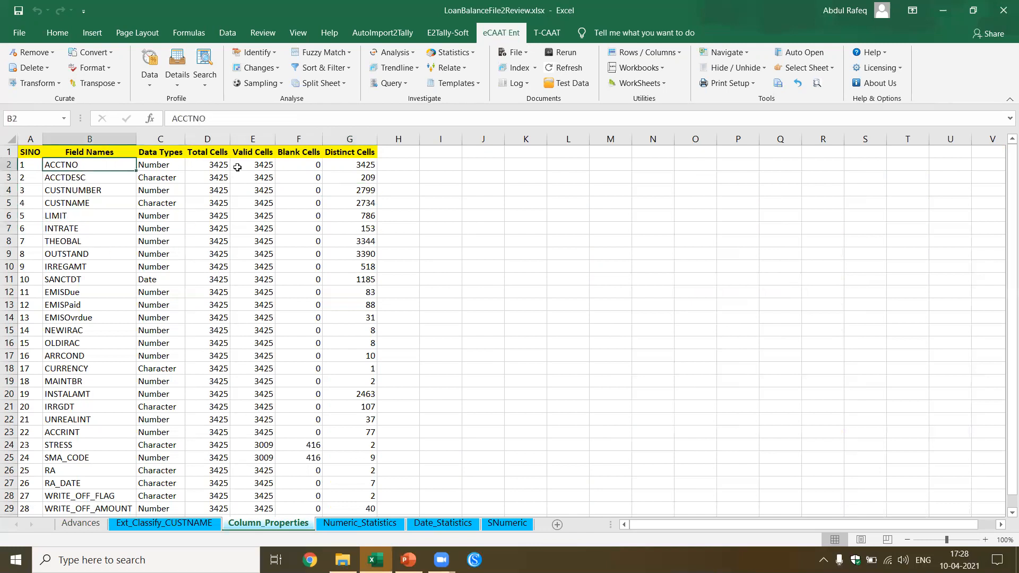
{"action": "left_click", "coordinate": [353, 166]}
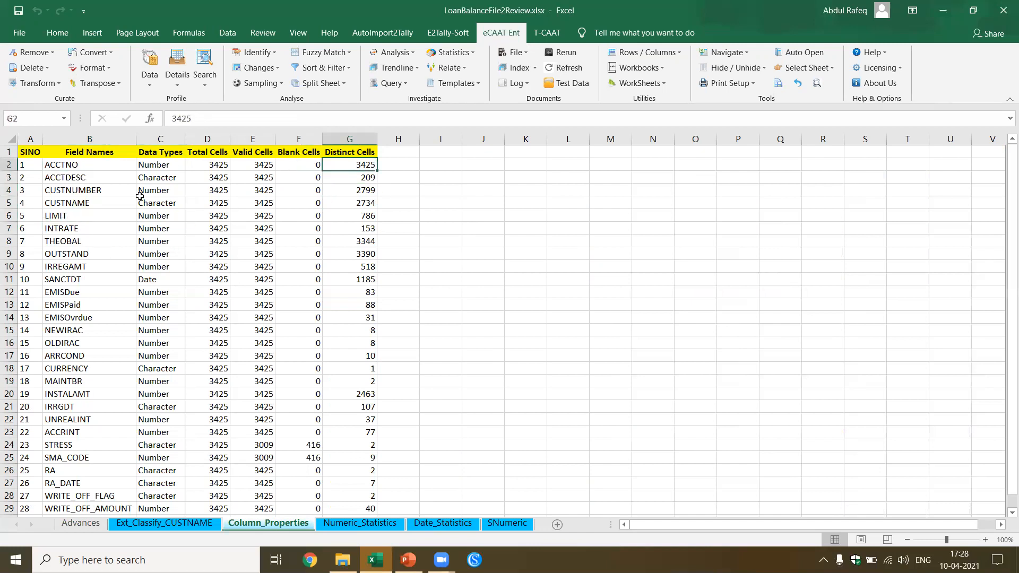
{"action": "left_click", "coordinate": [374, 193]}
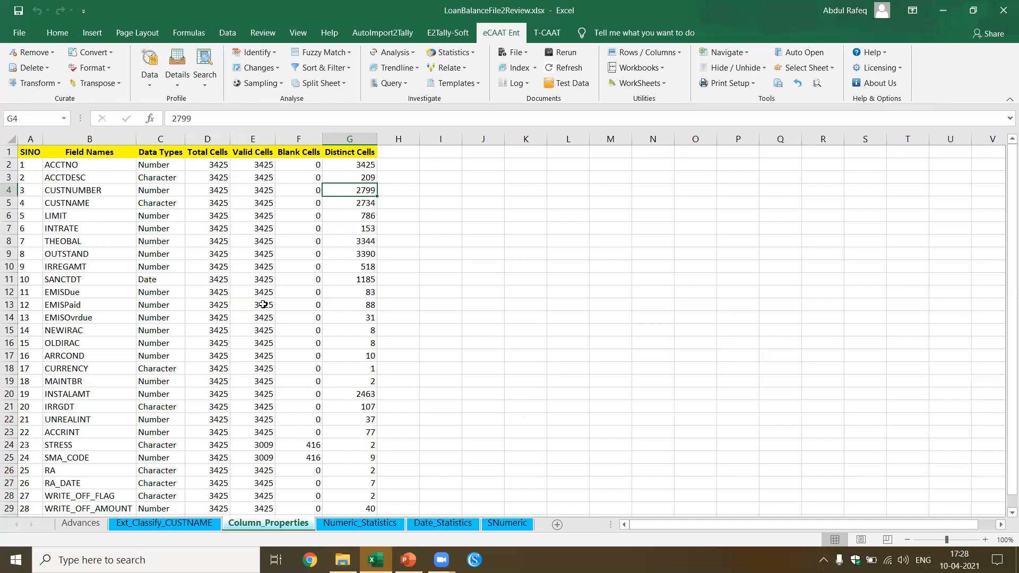
{"action": "left_click", "coordinate": [97, 194]}
{"action": "left_click", "coordinate": [89, 156]}
{"action": "left_click", "coordinate": [88, 164]}
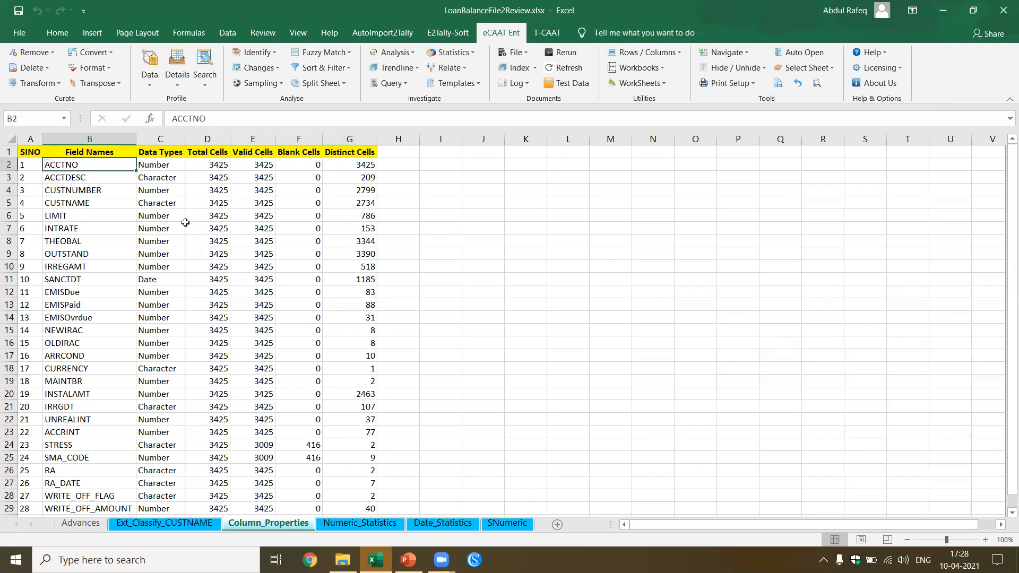
{"action": "left_click", "coordinate": [365, 214]}
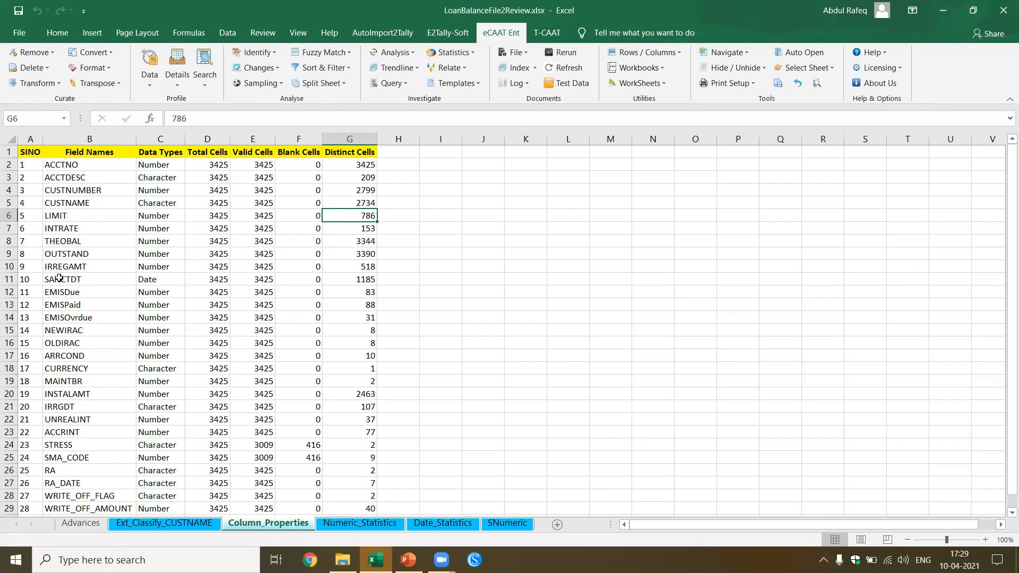
{"action": "left_click", "coordinate": [76, 230]}
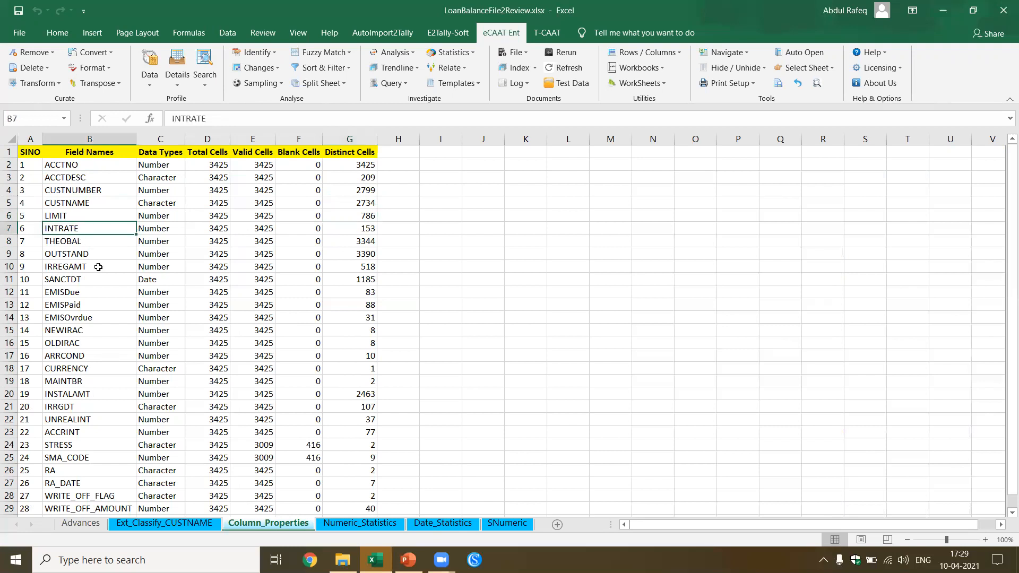
{"action": "left_click", "coordinate": [373, 231]}
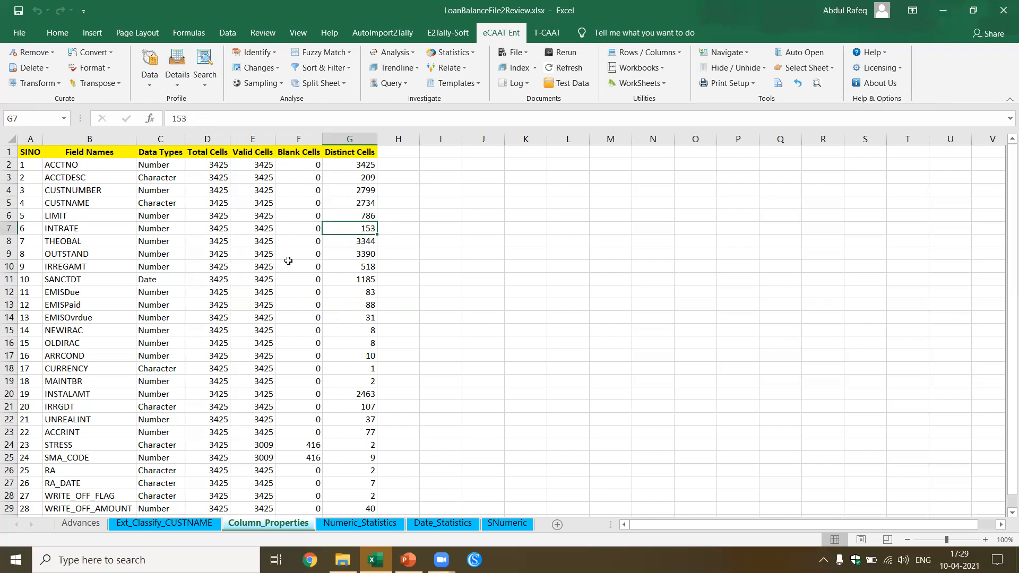
{"action": "left_click", "coordinate": [373, 243]}
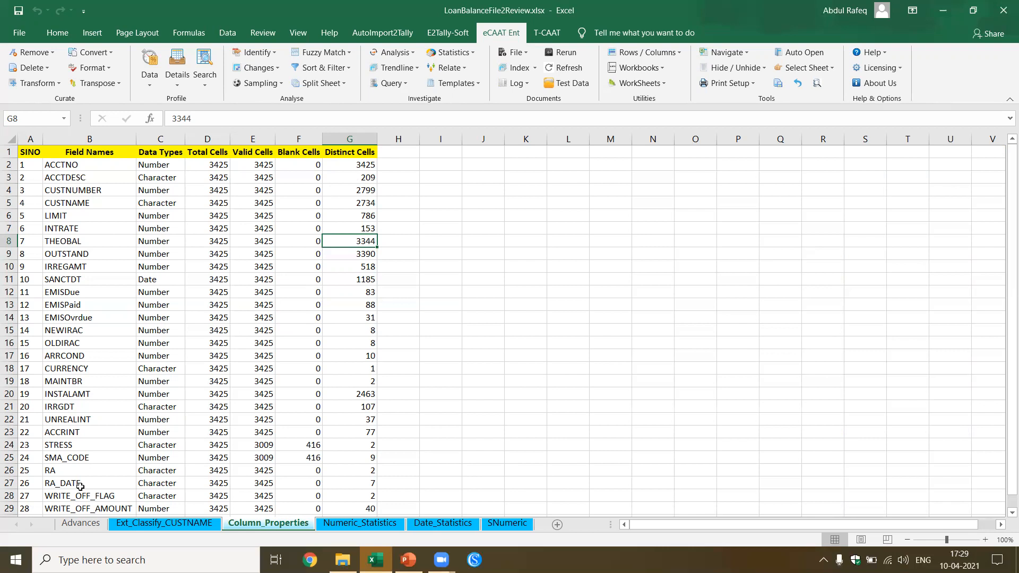
Step: Filter the THEOBAL column on the Advances sheet to only the nil balance entries shown as "-"
{"action": "left_click", "coordinate": [81, 523]}
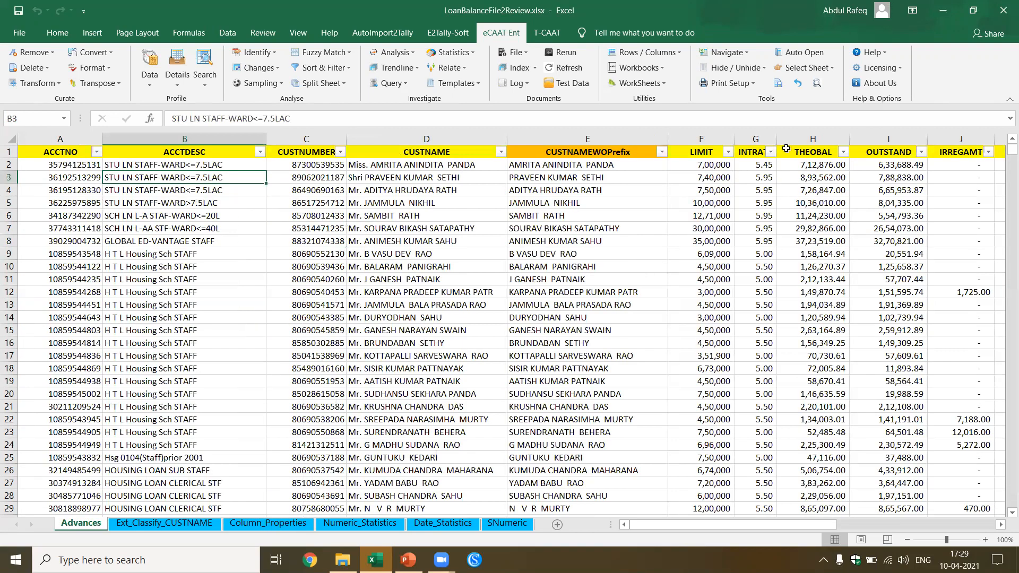
{"action": "left_click", "coordinate": [844, 153]}
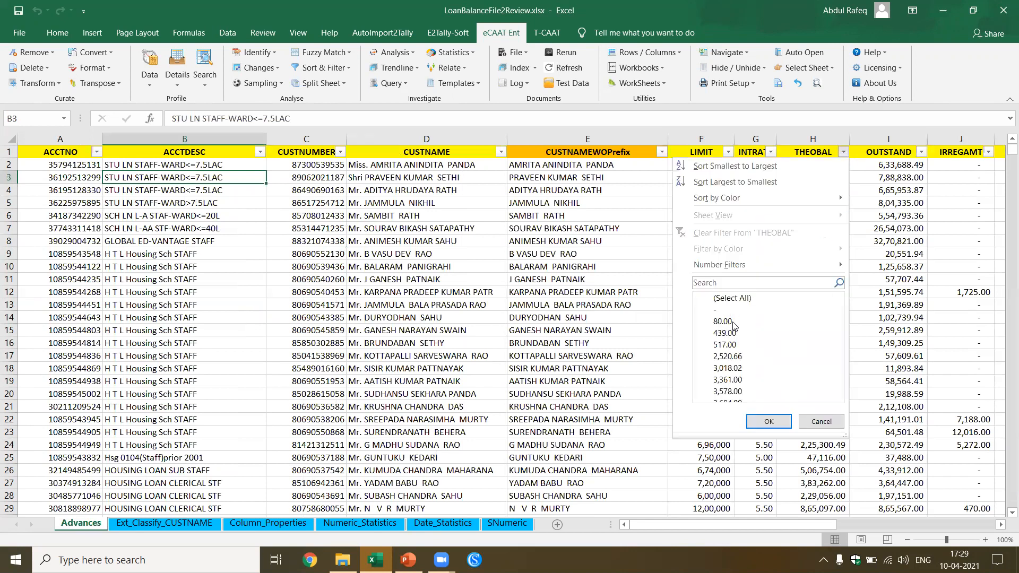
{"action": "left_click", "coordinate": [727, 298]}
{"action": "left_click", "coordinate": [713, 310]}
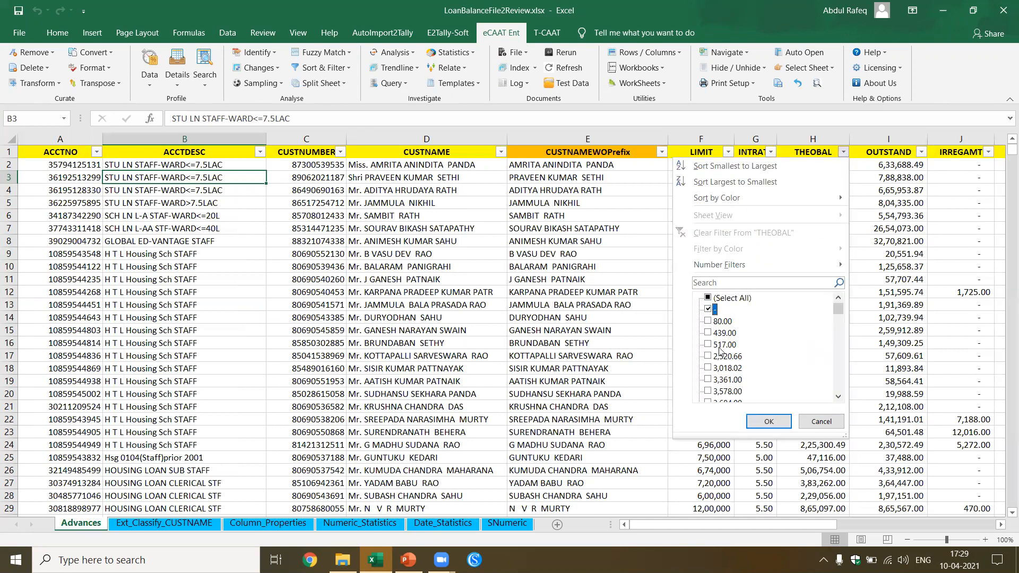
{"action": "left_click", "coordinate": [768, 421]}
Step: Examine the filtered nil-balance accounts, from THEOBAL across to EMISPaid and back to the customer names and account descriptions
{"action": "left_click", "coordinate": [785, 267]}
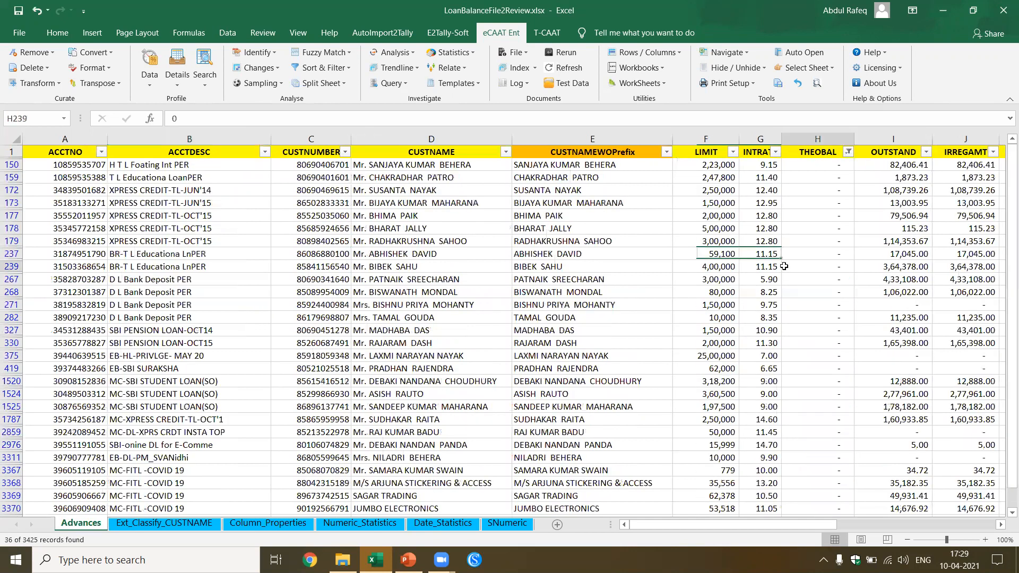
{"action": "left_click", "coordinate": [693, 240]}
{"action": "left_click", "coordinate": [813, 165]}
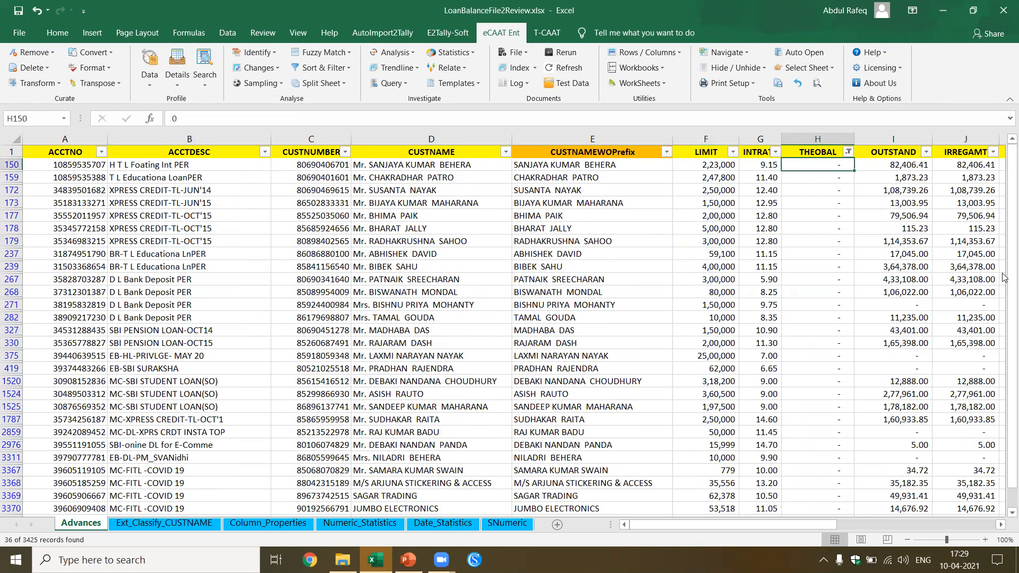
{"action": "key", "text": "Right"}
{"action": "key", "text": "Right"}
{"action": "key", "text": "Right"}
{"action": "key", "text": "Right"}
{"action": "key", "text": "Right"}
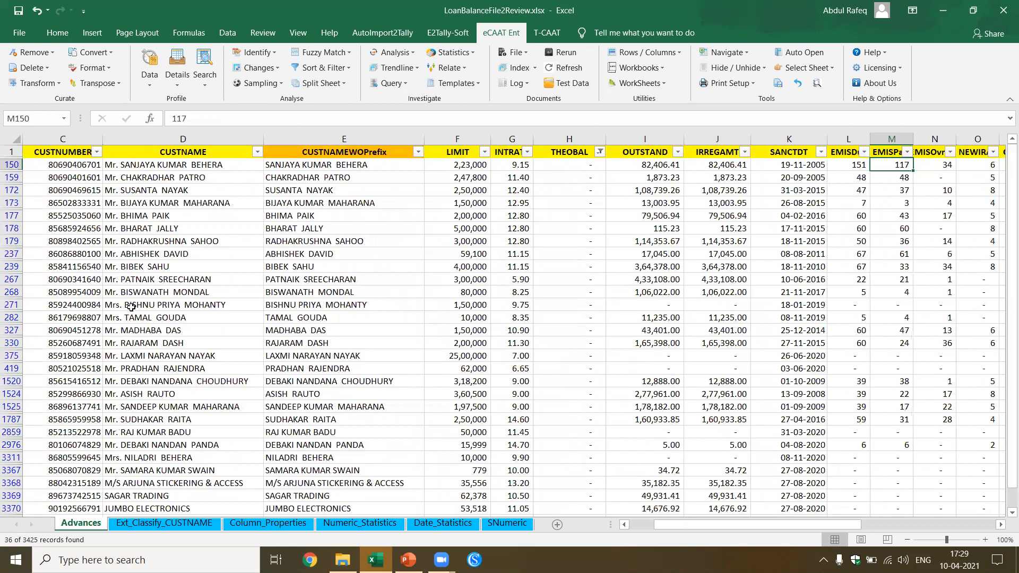
{"action": "left_click", "coordinate": [173, 293]}
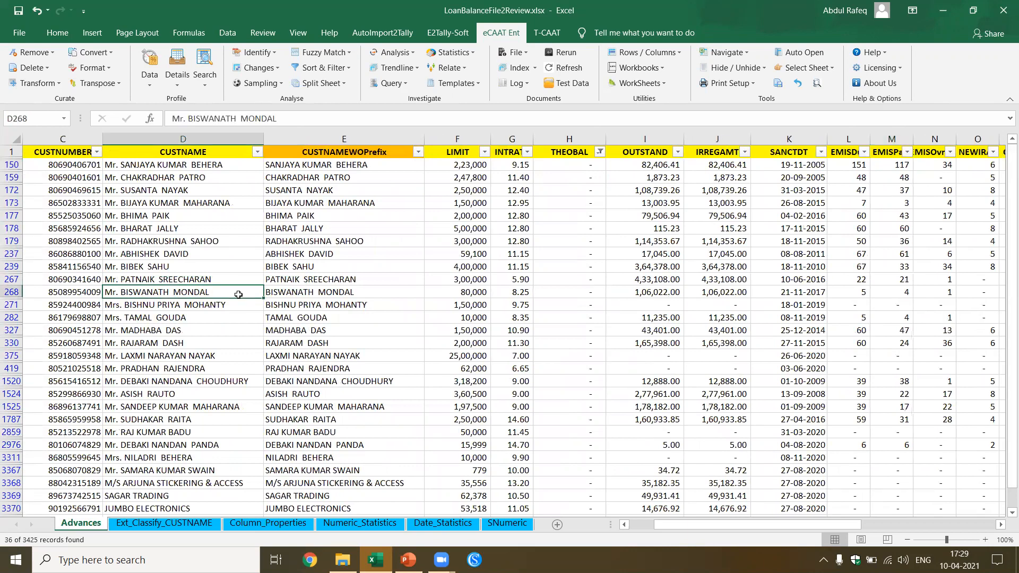
{"action": "scroll", "coordinate": [239, 295], "scroll_direction": "left", "scroll_amount": 2}
{"action": "left_click", "coordinate": [200, 269]}
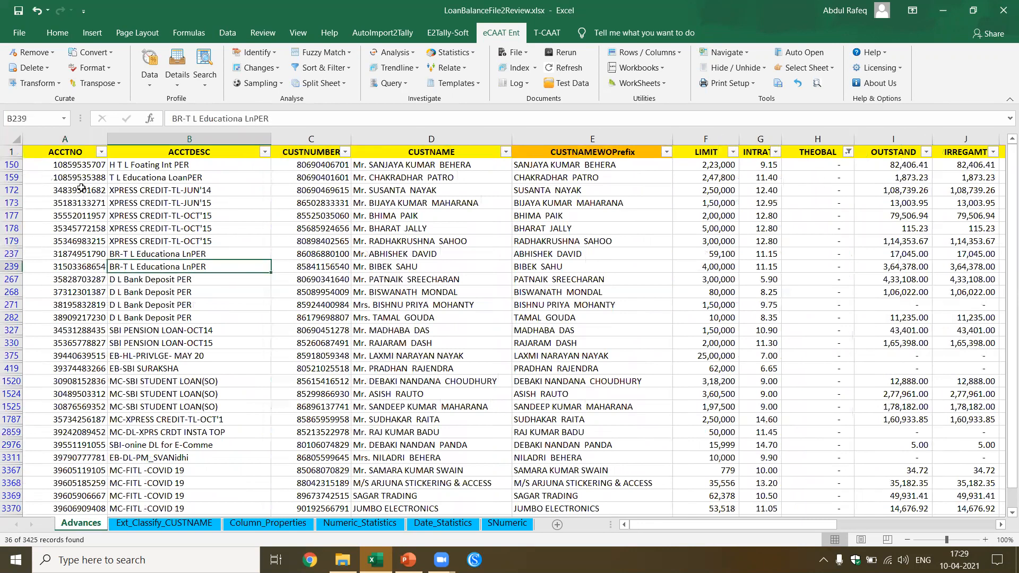
Step: Extract the visible nil-balance accounts from the Advances sheet to a new sheet and rename it Advances_OBisNII
{"action": "left_click", "coordinate": [59, 84]}
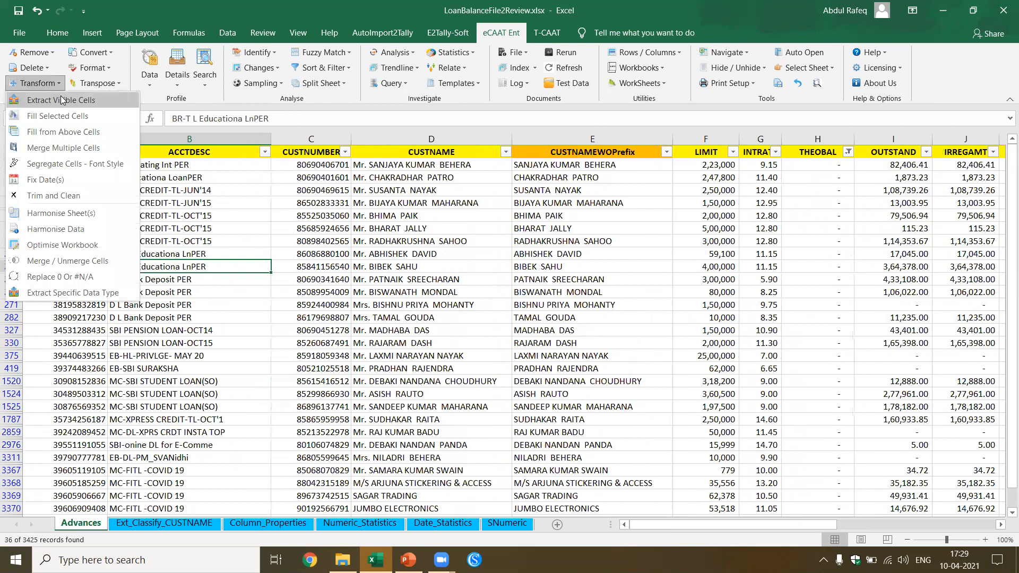
{"action": "left_click", "coordinate": [62, 100]}
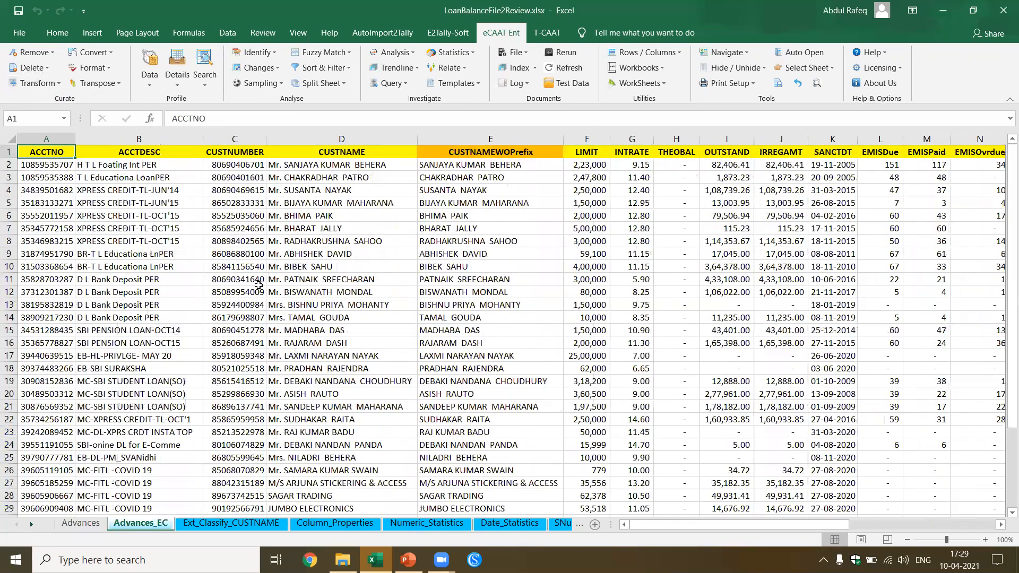
{"action": "double_click", "coordinate": [159, 524]}
{"action": "left_click", "coordinate": [158, 524]}
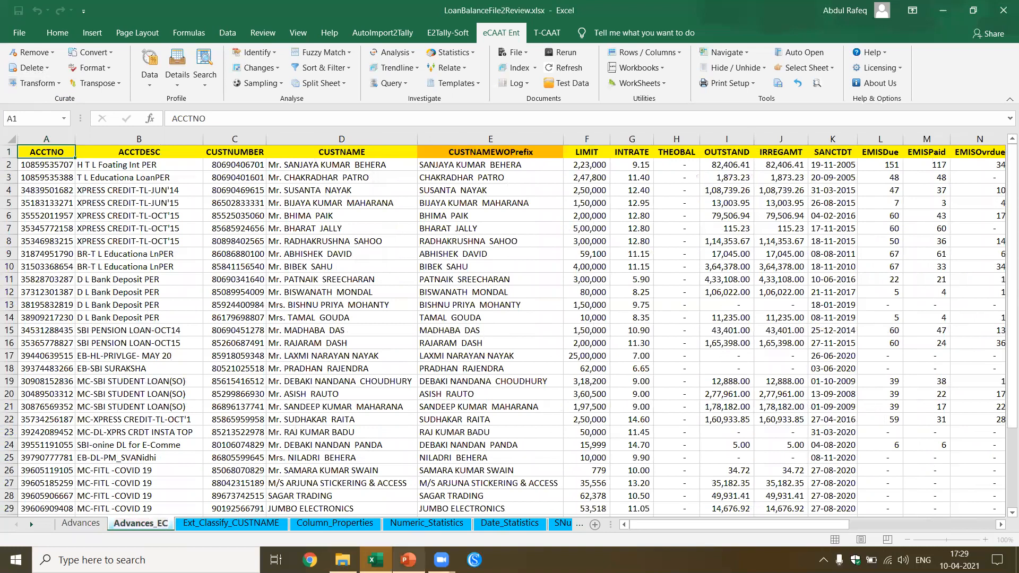
{"action": "type", "text": "OBisNII"}
{"action": "key", "text": "Delete"}
{"action": "key", "text": "Delete"}
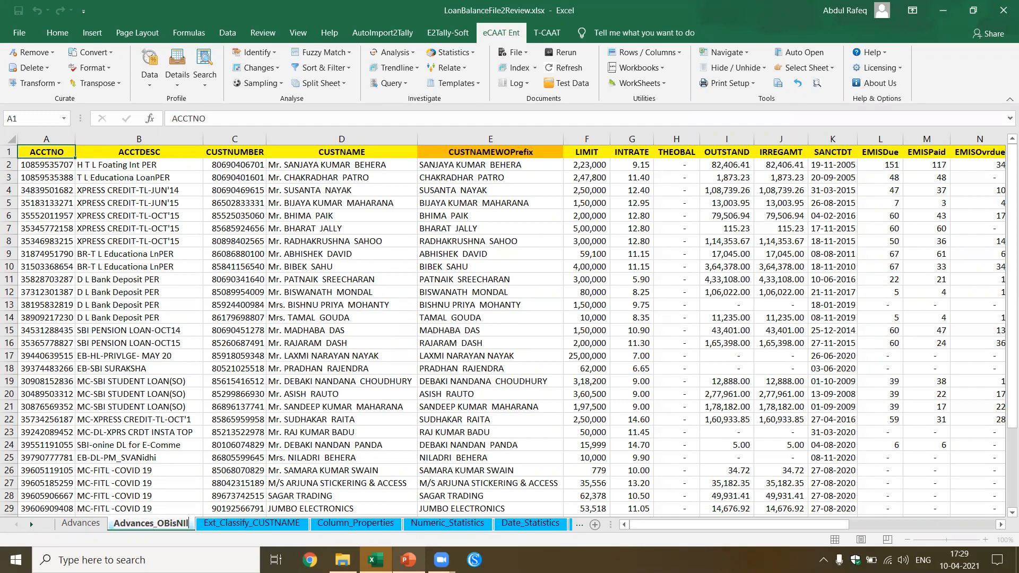
{"action": "left_click", "coordinate": [531, 295]}
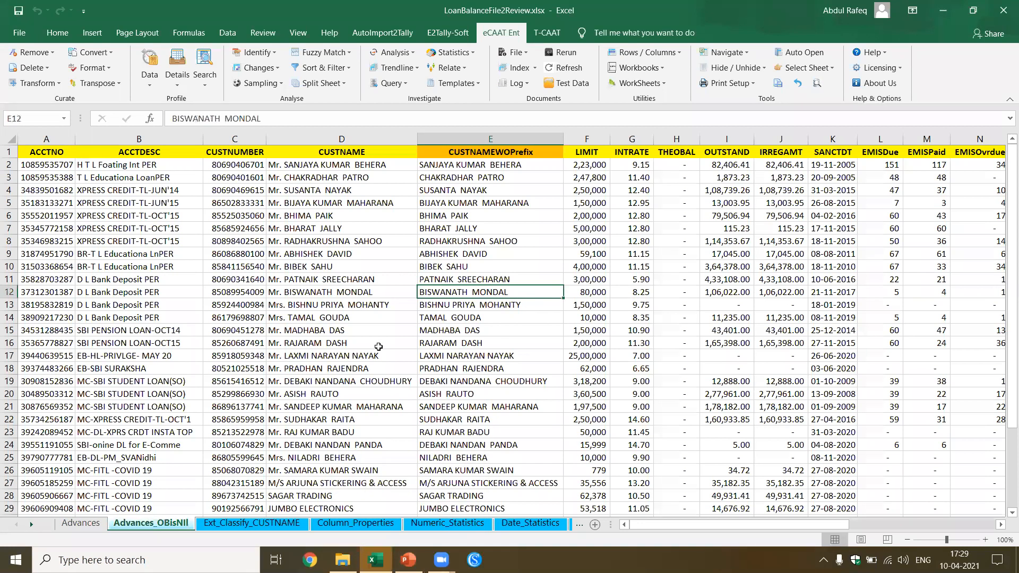
Step: Review the filtered Advances sheet and the distinct cell counts for INTRATE and IRREGAMT on the Column_Properties sheet
{"action": "left_click", "coordinate": [74, 525]}
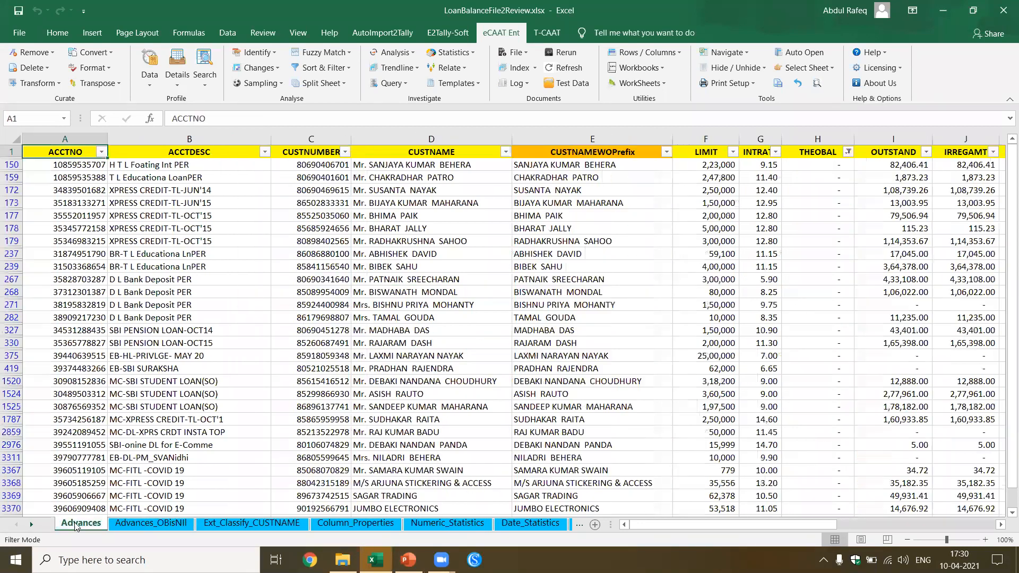
{"action": "left_click", "coordinate": [202, 322]}
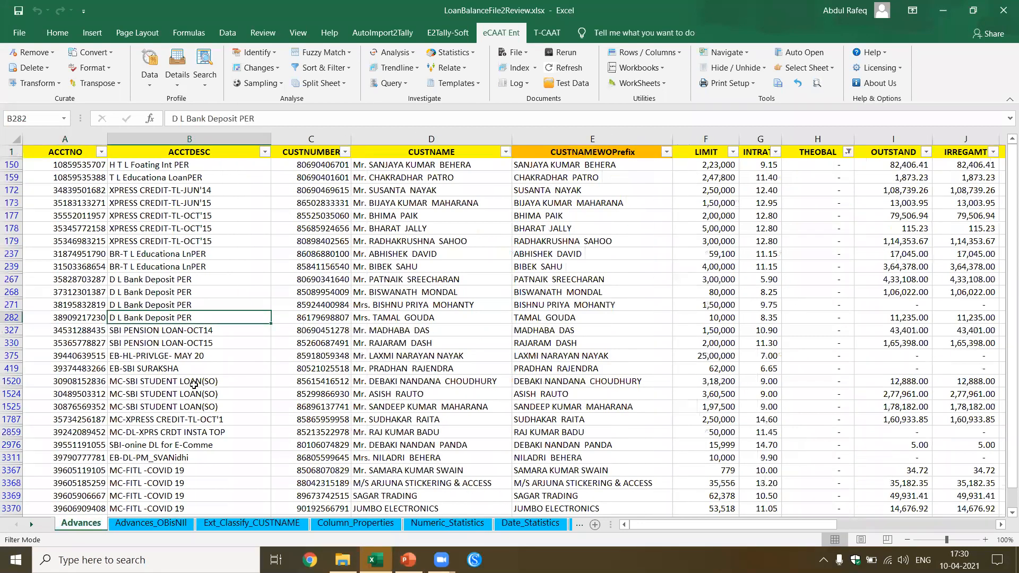
{"action": "left_click", "coordinate": [370, 523]}
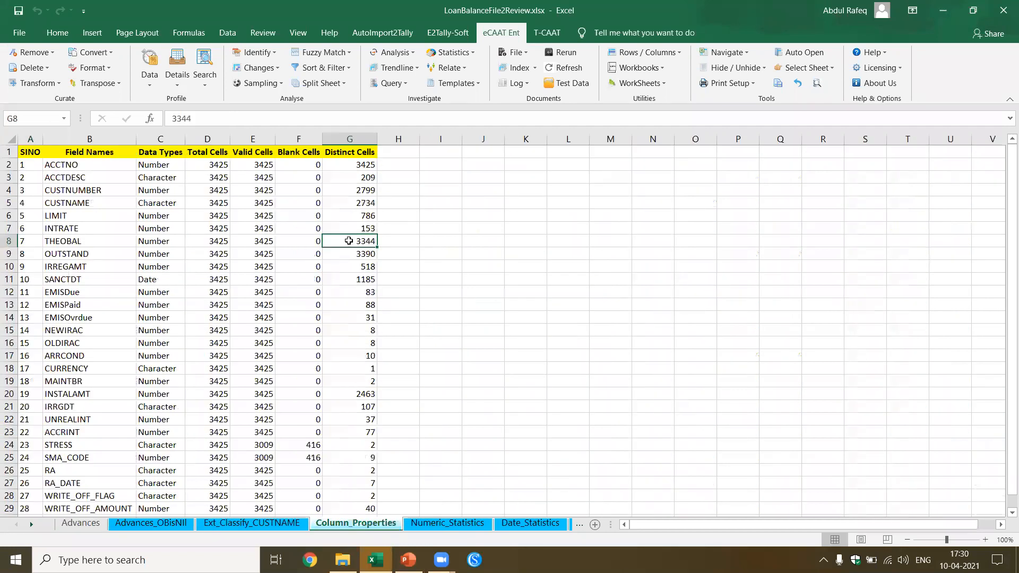
{"action": "left_click", "coordinate": [373, 229]}
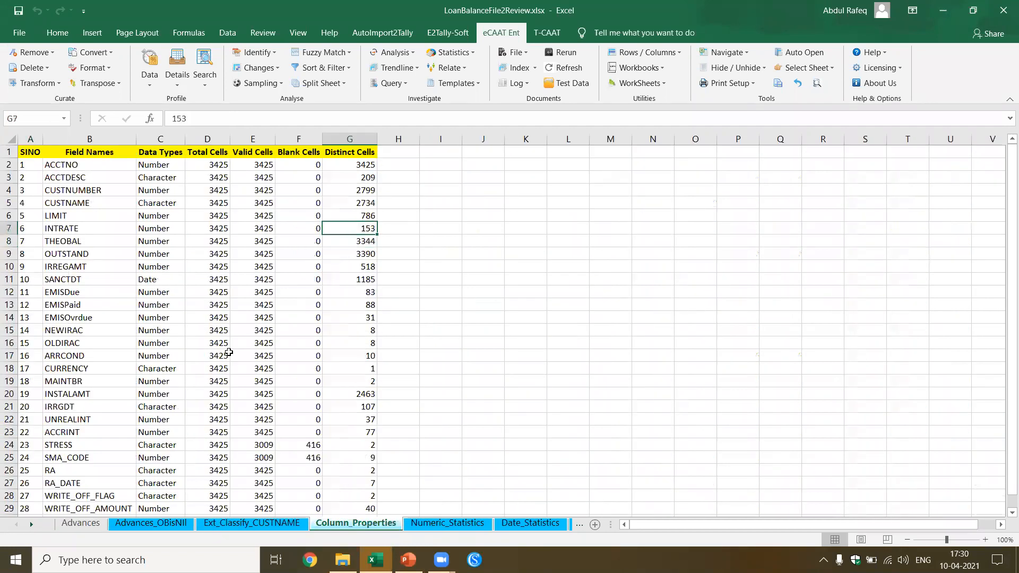
{"action": "left_click", "coordinate": [373, 267]}
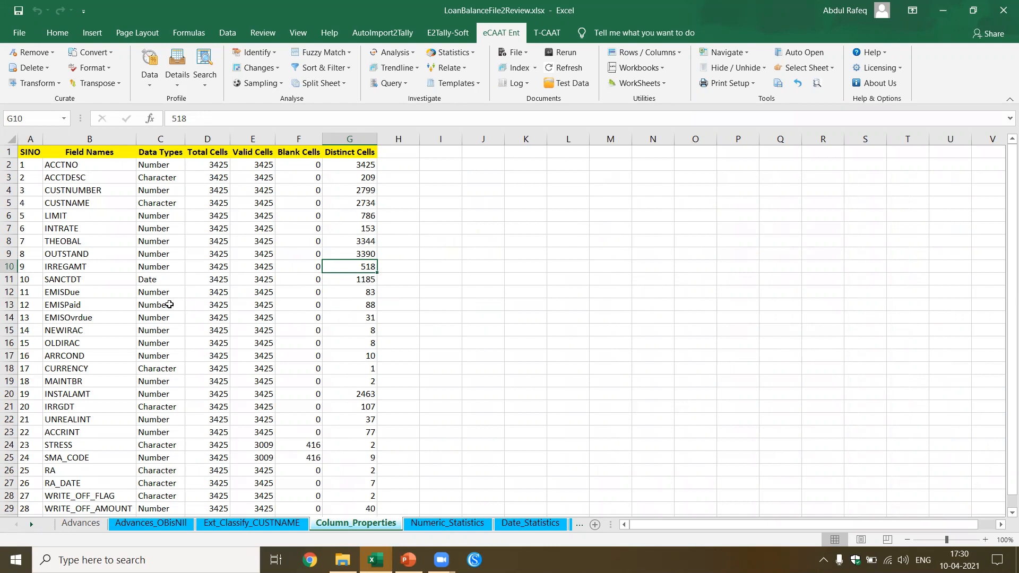
{"action": "left_click", "coordinate": [86, 267]}
{"action": "left_click", "coordinate": [373, 268]}
Step: Filter the IRREGAMT column on the Advances sheet to exclude the nil entries shown as "-"
{"action": "left_click", "coordinate": [80, 523]}
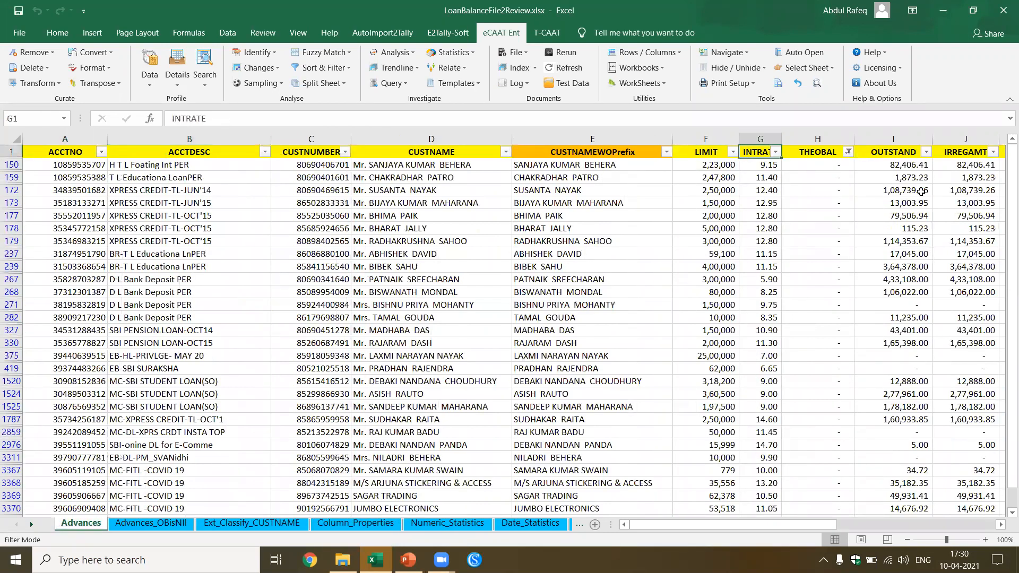
{"action": "key", "text": "Right"}
{"action": "key", "text": "Right"}
{"action": "key", "text": "Right"}
{"action": "key", "text": "Right"}
{"action": "key", "text": "Right"}
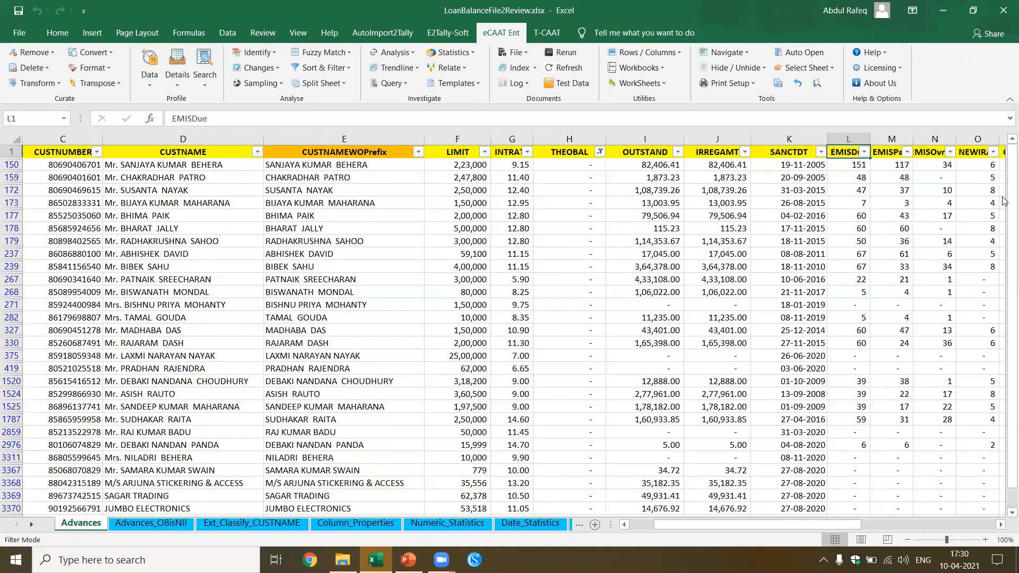
{"action": "left_click", "coordinate": [745, 153]}
{"action": "left_click", "coordinate": [618, 311]}
{"action": "left_click", "coordinate": [670, 422]}
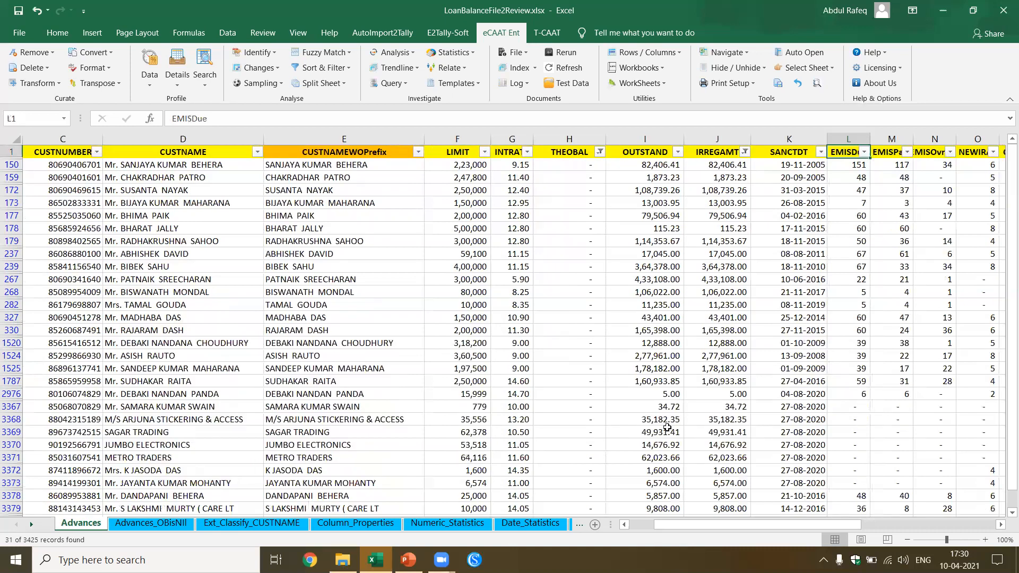
{"action": "left_click", "coordinate": [733, 241]}
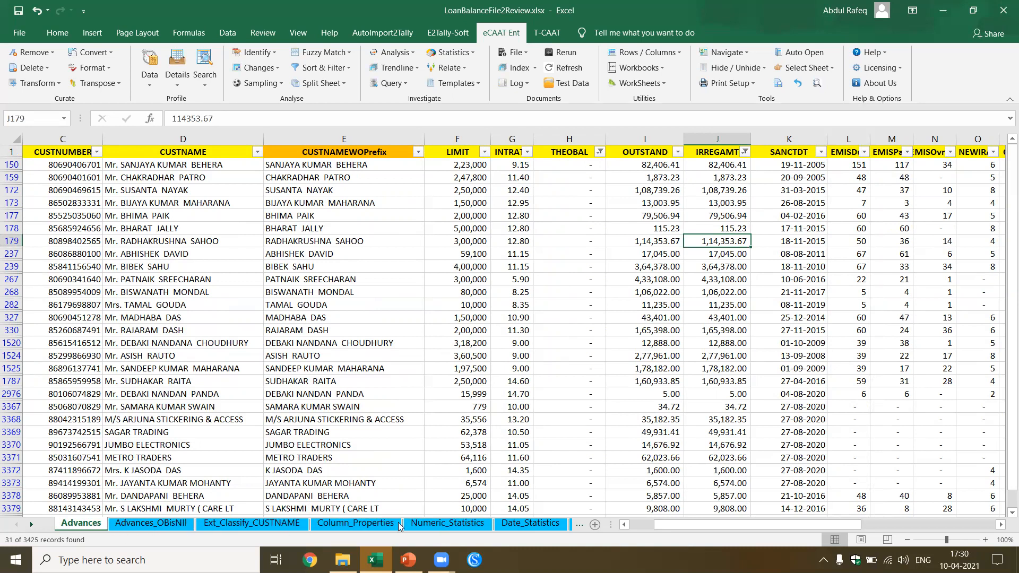
Step: Check the IRREGAMT field on the Column_Properties sheet and return to the Advances sheet
{"action": "left_click", "coordinate": [355, 524]}
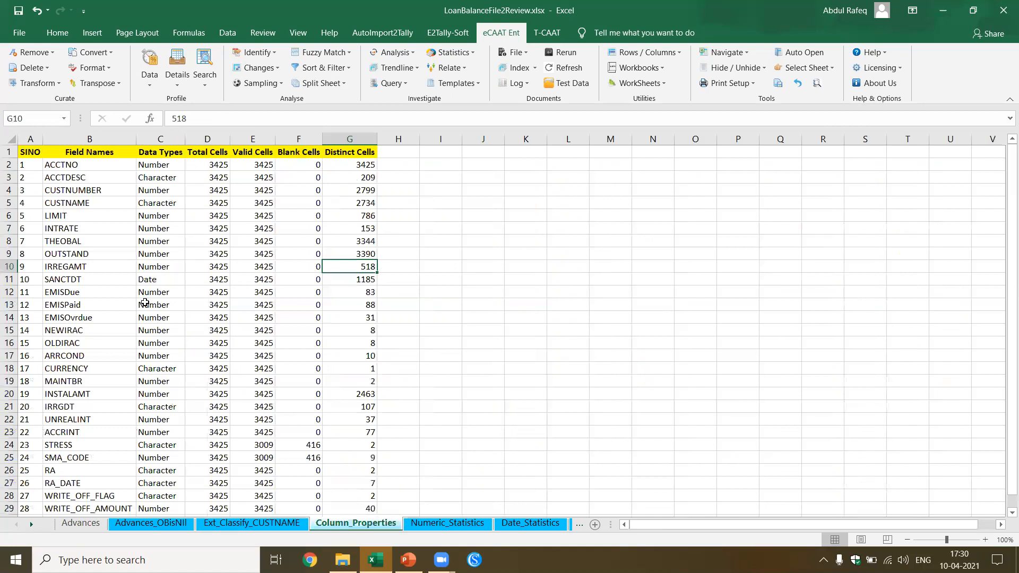
{"action": "left_click", "coordinate": [105, 272]}
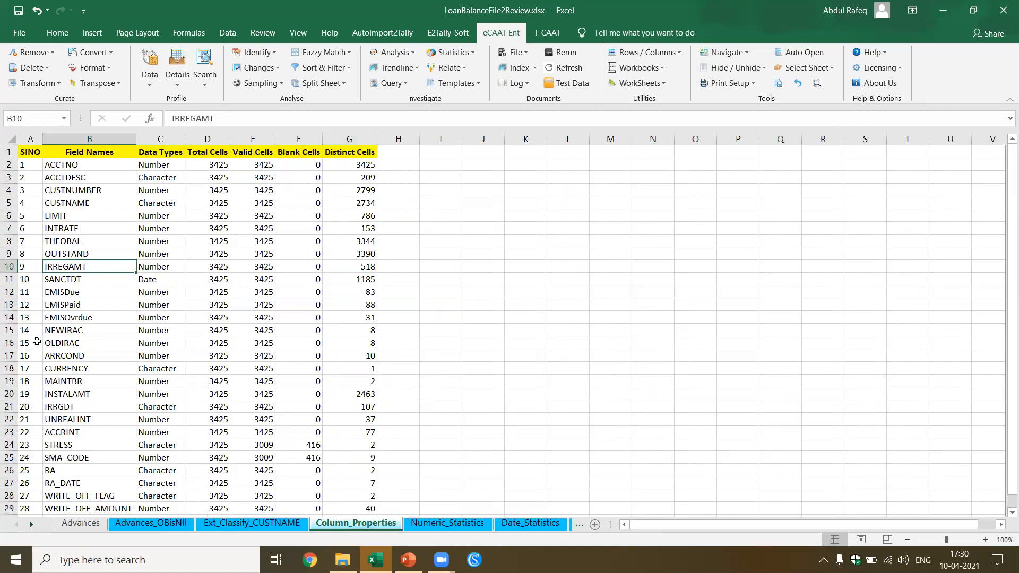
{"action": "left_click", "coordinate": [81, 524]}
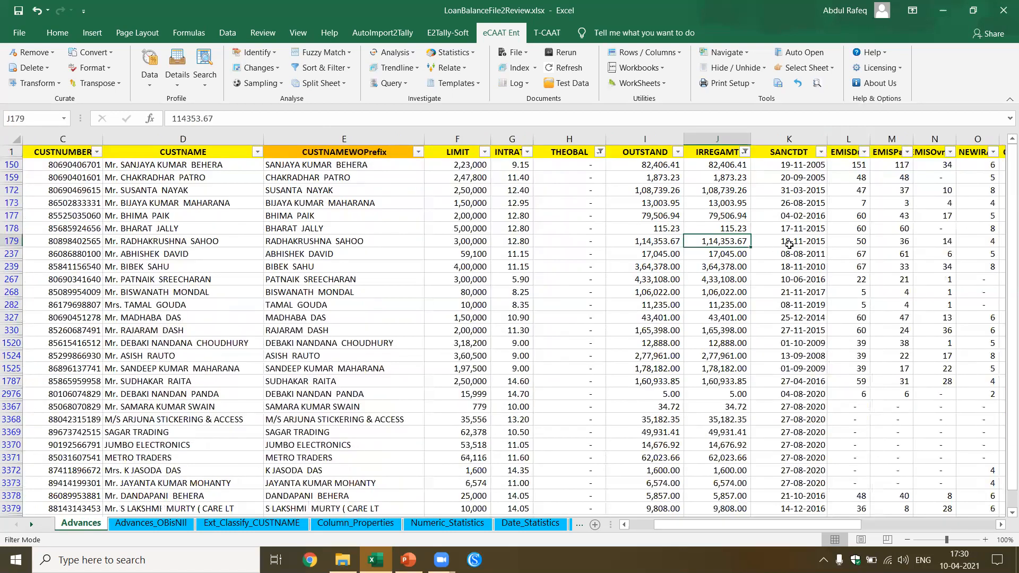
Step: Include the "-" entries in the IRREGAMT filter again and inspect the irregular amounts in the column
{"action": "left_click", "coordinate": [745, 153]}
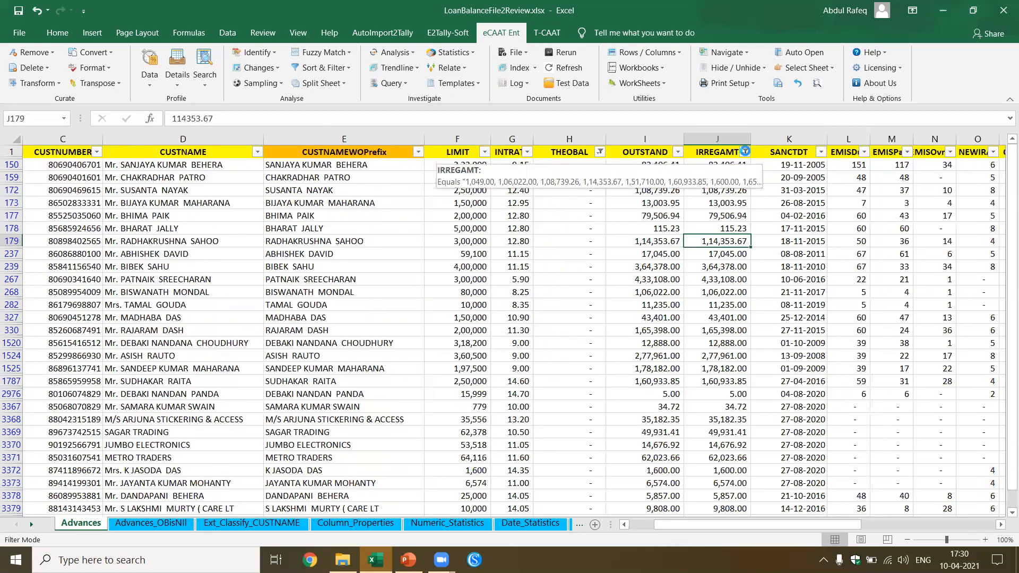
{"action": "mouse_move", "coordinate": [741, 317]}
{"action": "left_mouse_down"}
{"action": "mouse_move", "coordinate": [740, 325]}
{"action": "mouse_move", "coordinate": [740, 312]}
{"action": "left_mouse_up"}
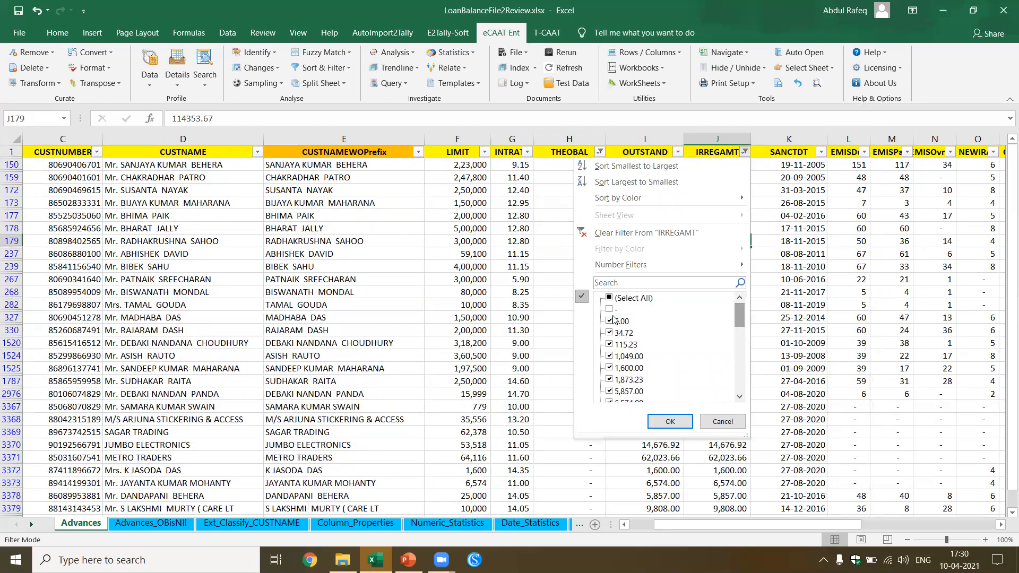
{"action": "left_click", "coordinate": [658, 421]}
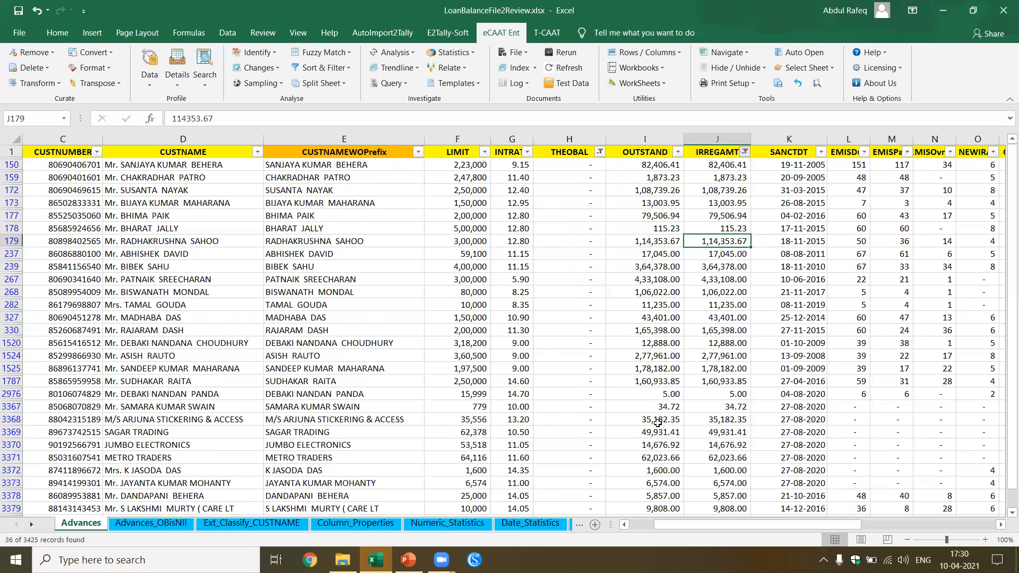
{"action": "left_click", "coordinate": [722, 280]}
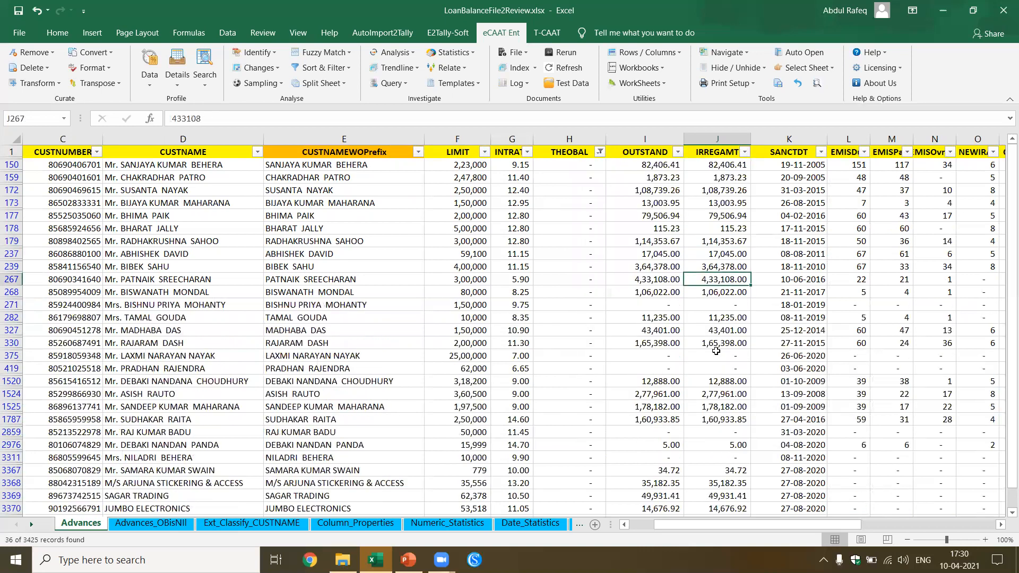
{"action": "left_click", "coordinate": [731, 307]}
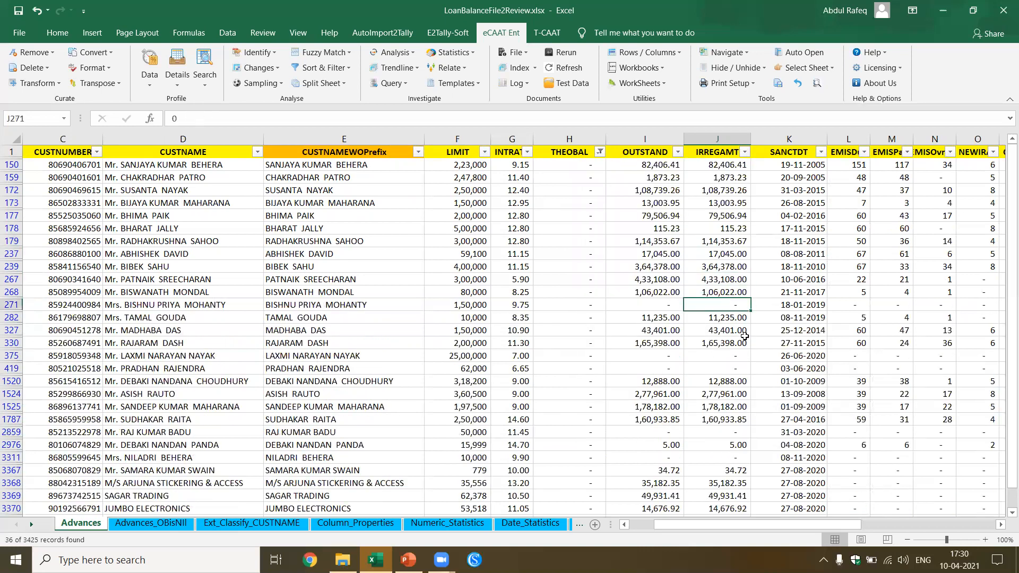
Step: Exclude the "-" entries from the IRREGAMT column once more and look through the remaining nil-balance records
{"action": "left_click", "coordinate": [745, 151]}
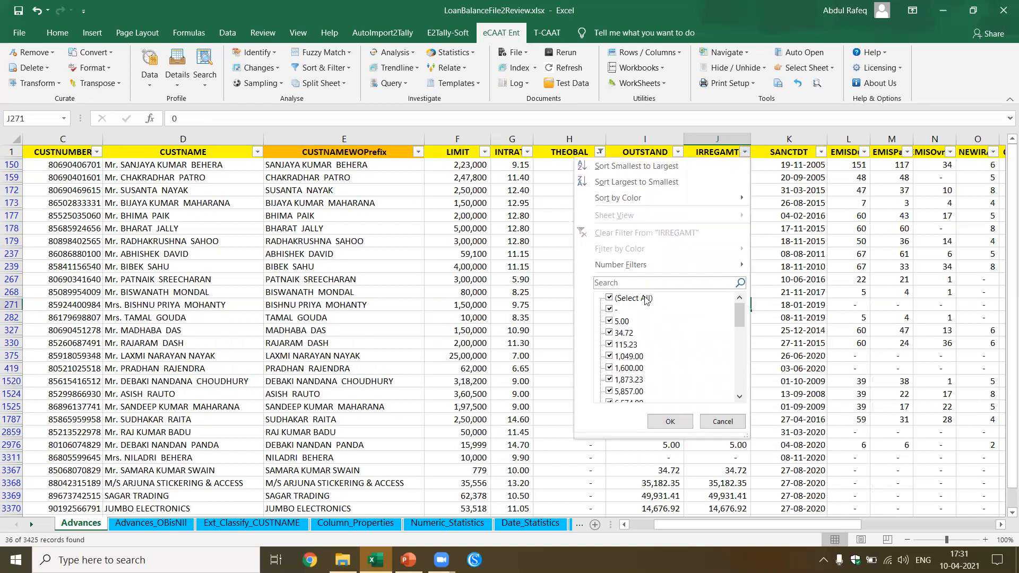
{"action": "left_click", "coordinate": [610, 309]}
{"action": "left_click", "coordinate": [685, 422]}
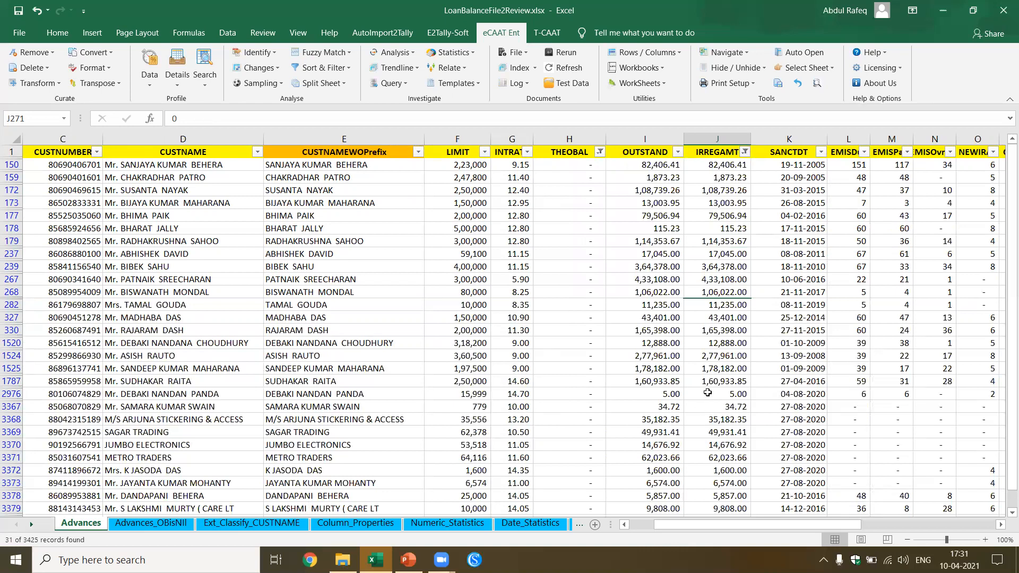
{"action": "scroll", "coordinate": [706, 393], "scroll_direction": "down", "scroll_amount": 1}
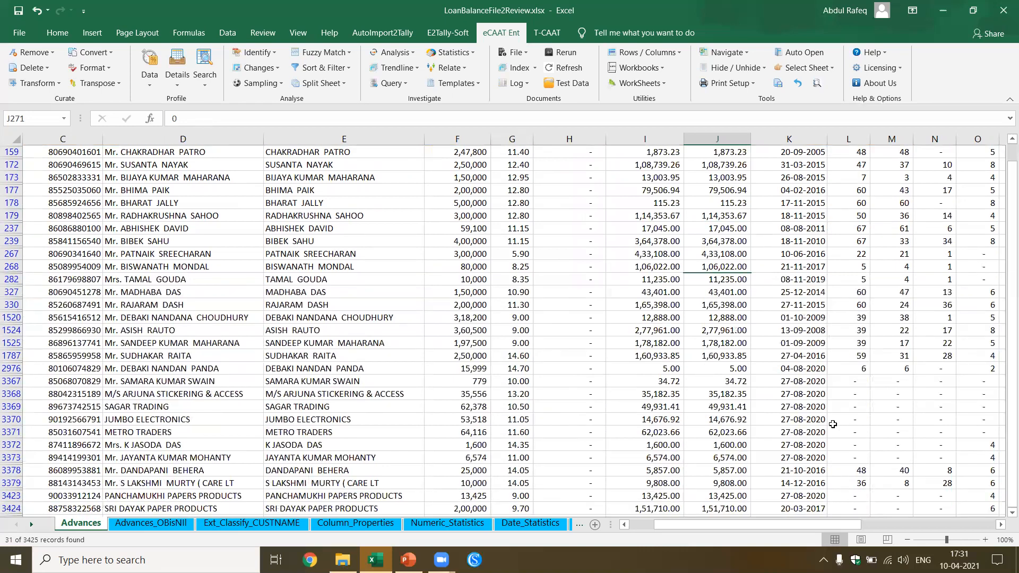
{"action": "scroll", "coordinate": [833, 423], "scroll_direction": "down", "scroll_amount": 3}
{"action": "scroll", "coordinate": [833, 423], "scroll_direction": "up", "scroll_amount": 4}
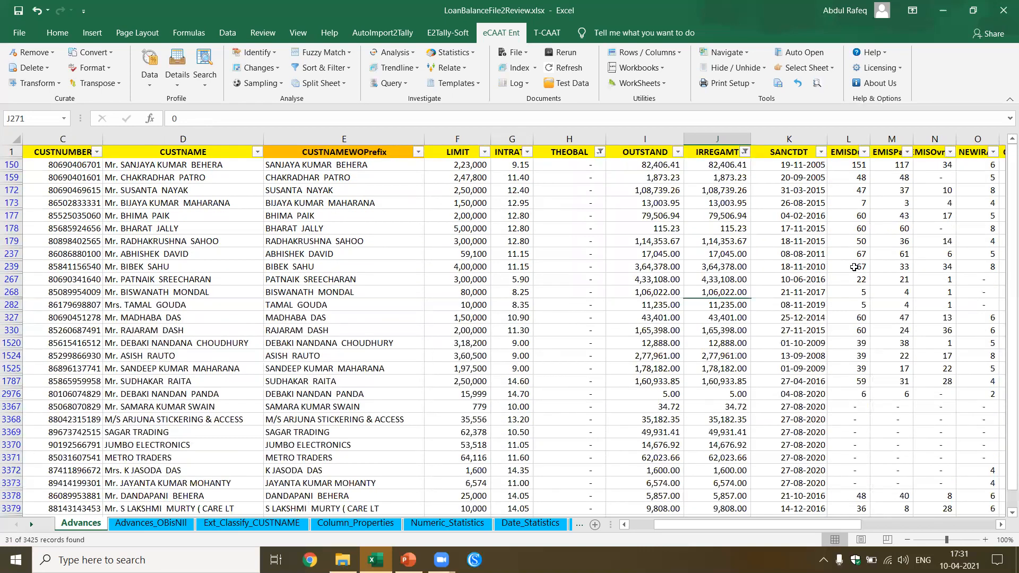
Step: Extract the visible irregular accounts to a new sheet and rename it Advances_IrregularAccounts
{"action": "left_click", "coordinate": [58, 86]}
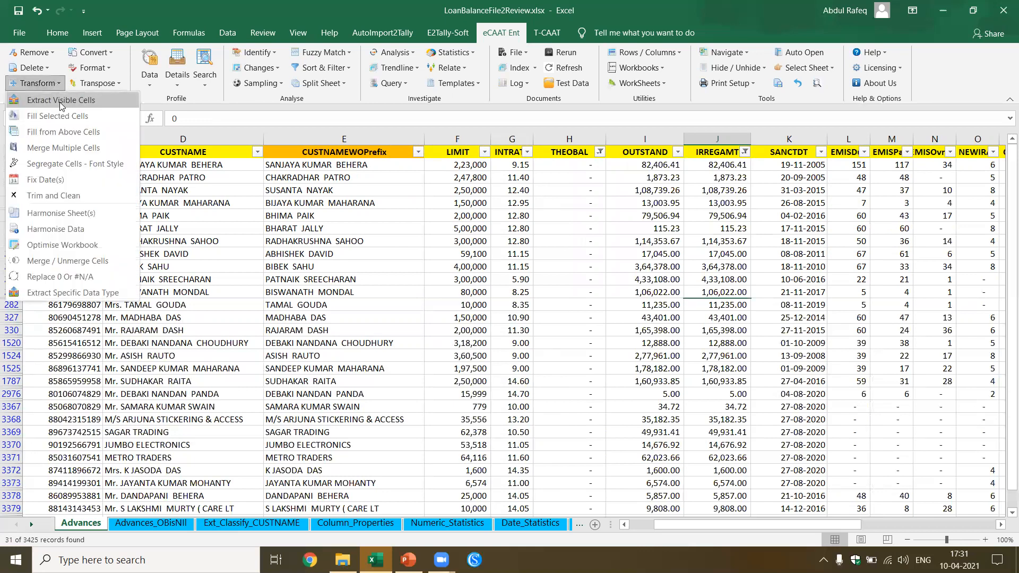
{"action": "left_click", "coordinate": [60, 102]}
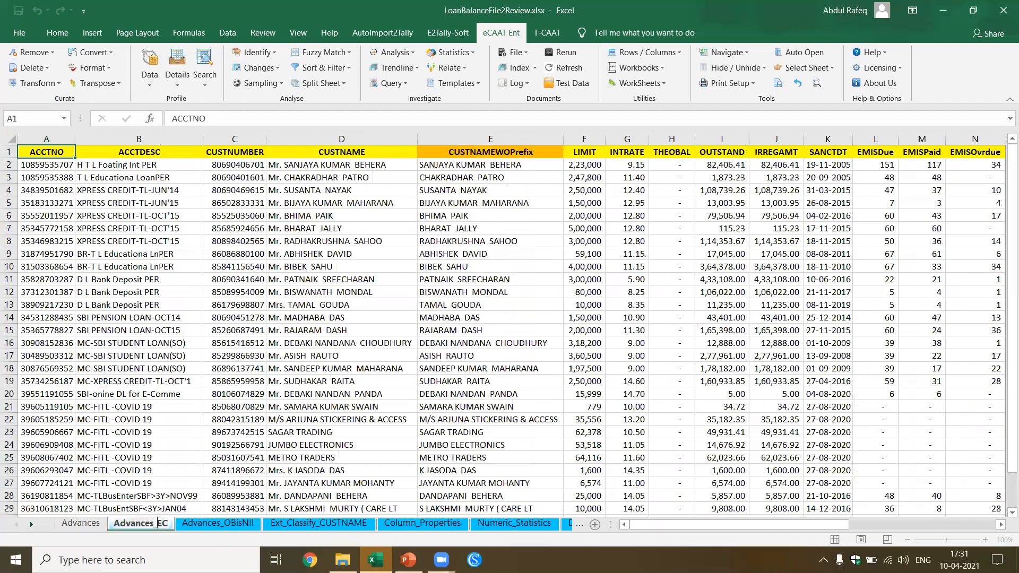
{"action": "type", "text": "Irregula"}
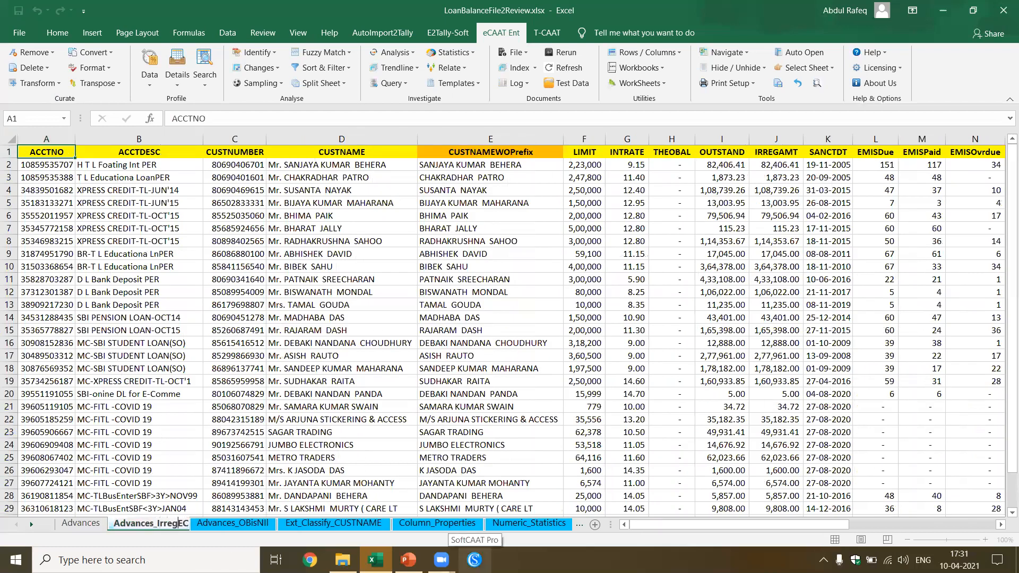
{"action": "type", "text": "rAccounts"}
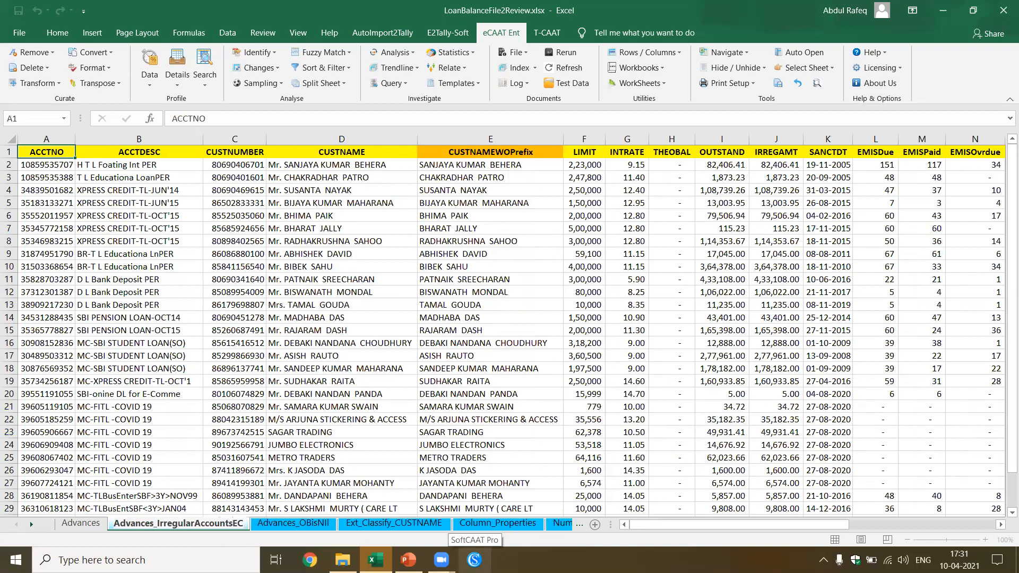
{"action": "key", "text": "Delete"}
{"action": "key", "text": "Delete"}
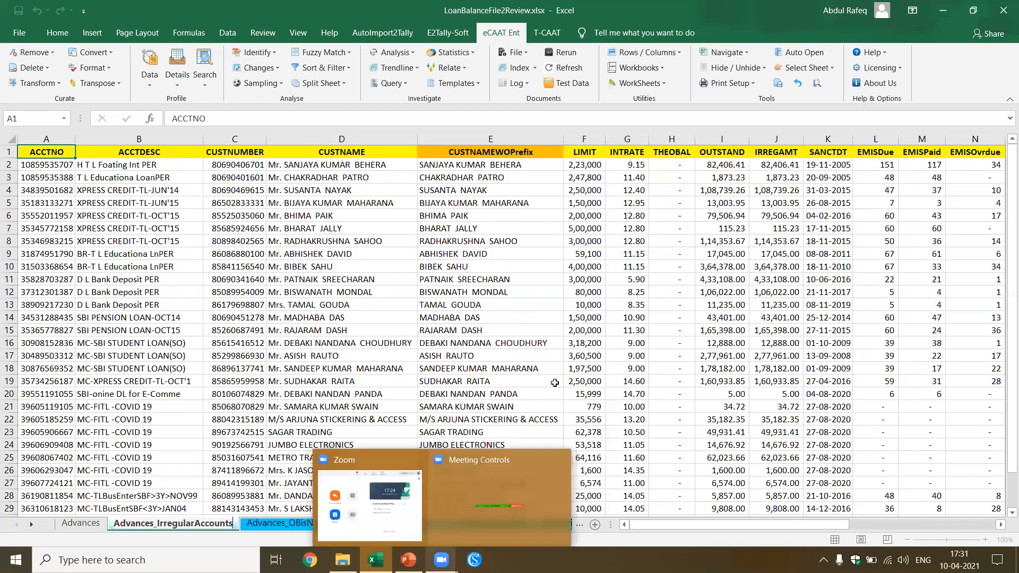
{"action": "left_click", "coordinate": [627, 292]}
Step: Return to the Advances sheet and clear all its filters so that every loan record is listed again
{"action": "left_click", "coordinate": [94, 523]}
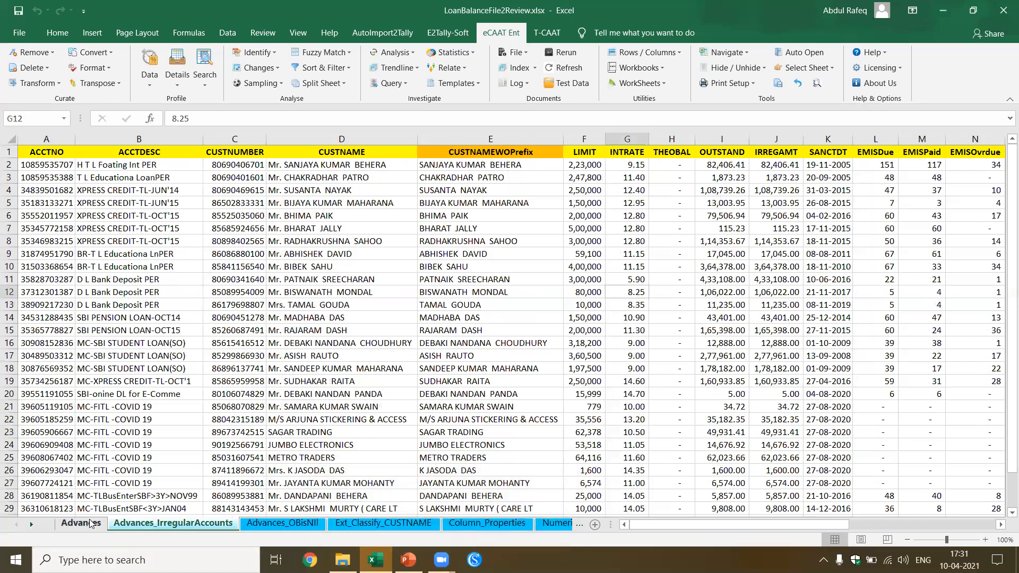
{"action": "left_click", "coordinate": [193, 372]}
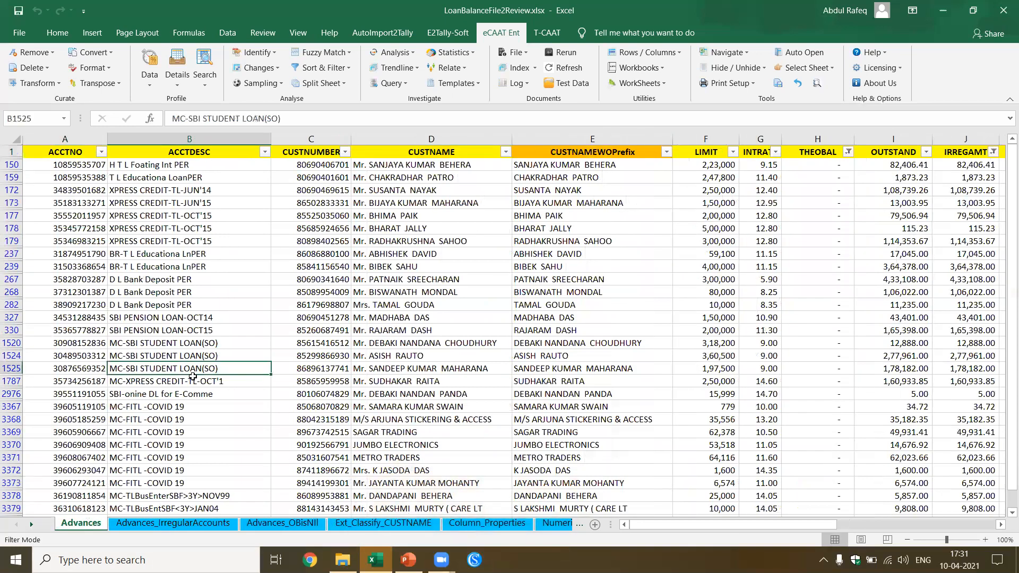
{"action": "left_click", "coordinate": [585, 377]}
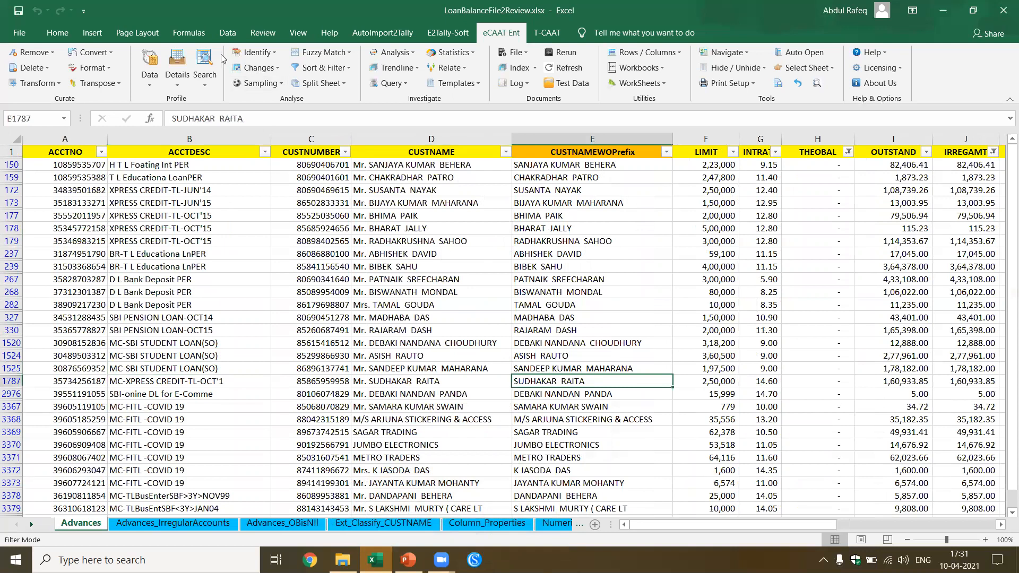
{"action": "left_click", "coordinate": [228, 32]}
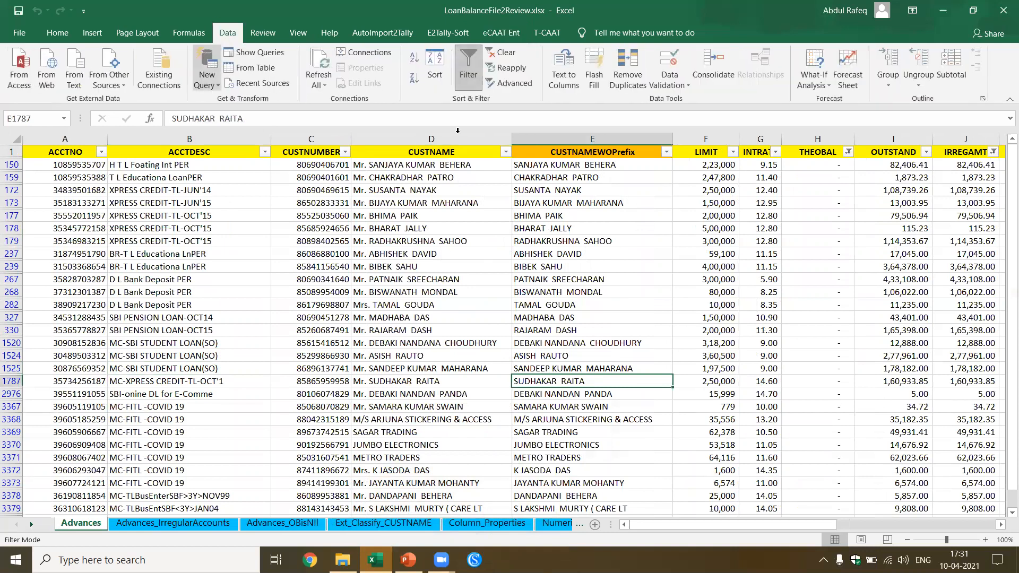
{"action": "left_click", "coordinate": [503, 50]}
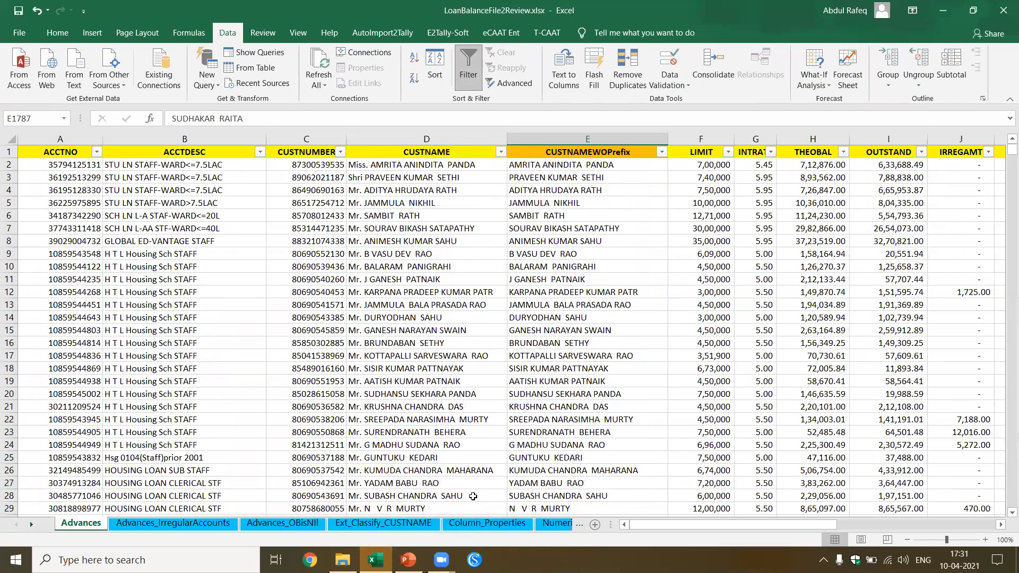
Step: Review the field list on the Column_Properties sheet, including the EMISDue and EMISPaid fields and their distinct cell counts
{"action": "left_click", "coordinate": [486, 524]}
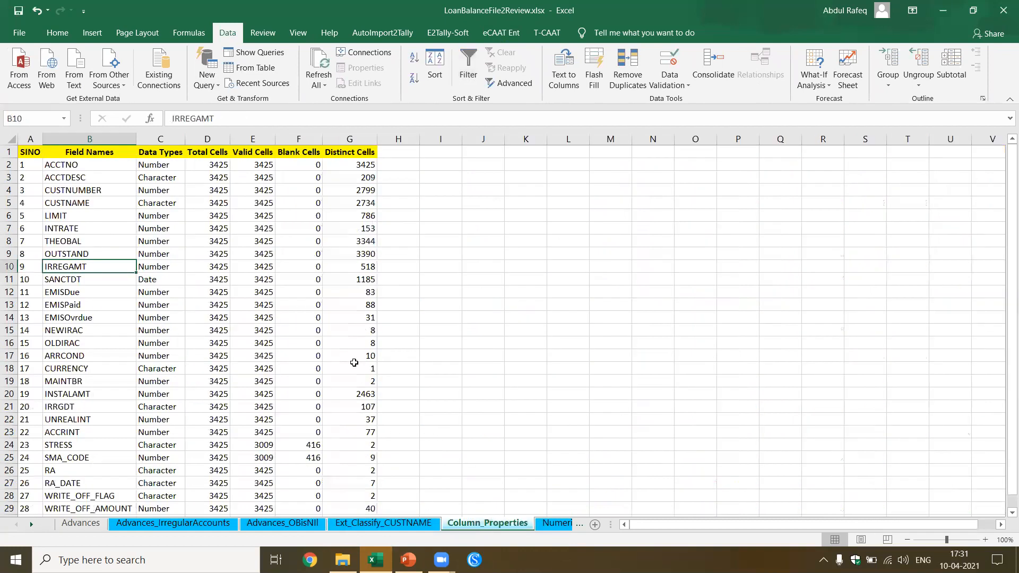
{"action": "scroll", "coordinate": [358, 363], "scroll_direction": "down", "scroll_amount": 2}
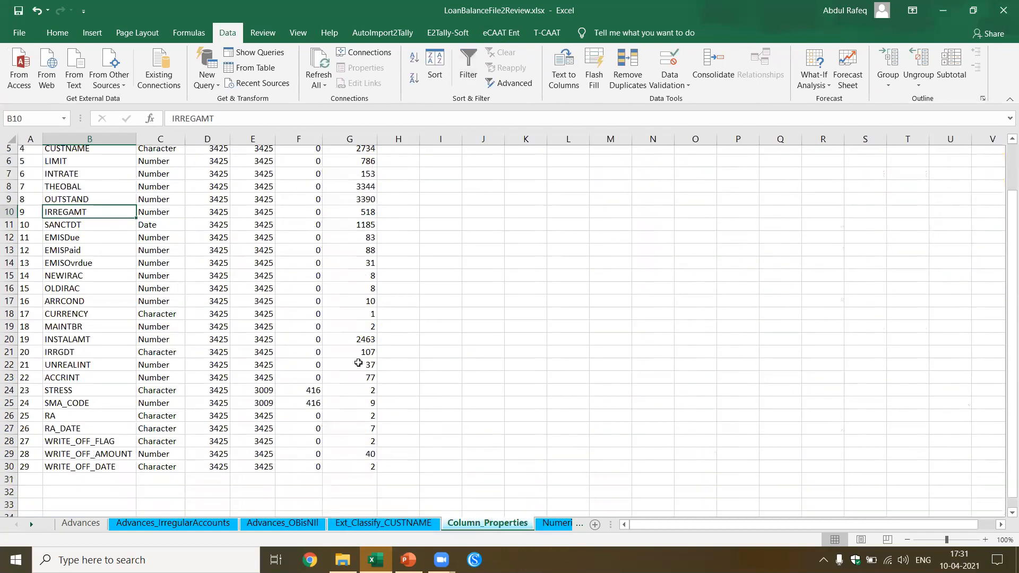
{"action": "scroll", "coordinate": [367, 372], "scroll_direction": "up", "scroll_amount": 2}
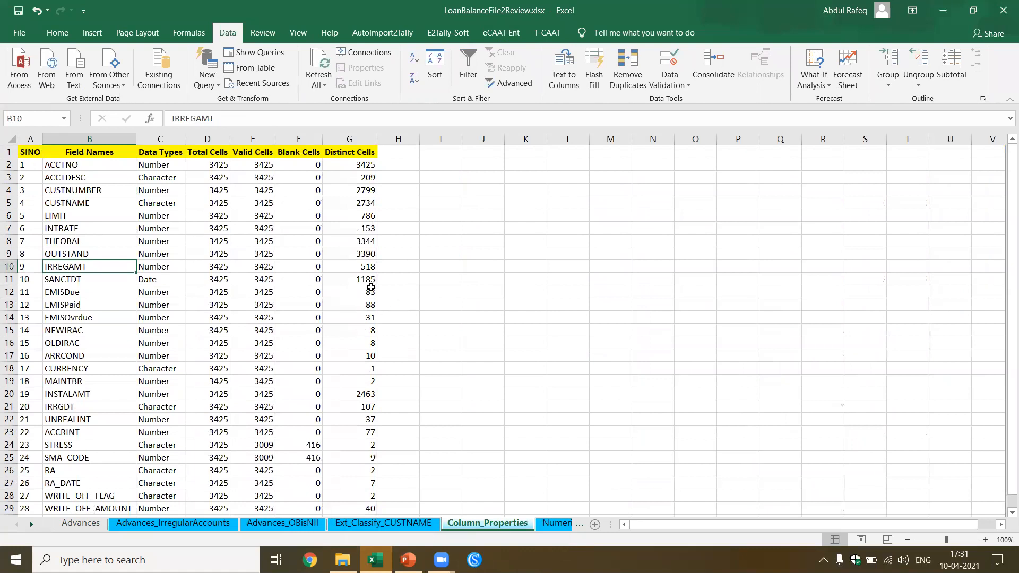
{"action": "scroll", "coordinate": [325, 308], "scroll_direction": "down", "scroll_amount": 2}
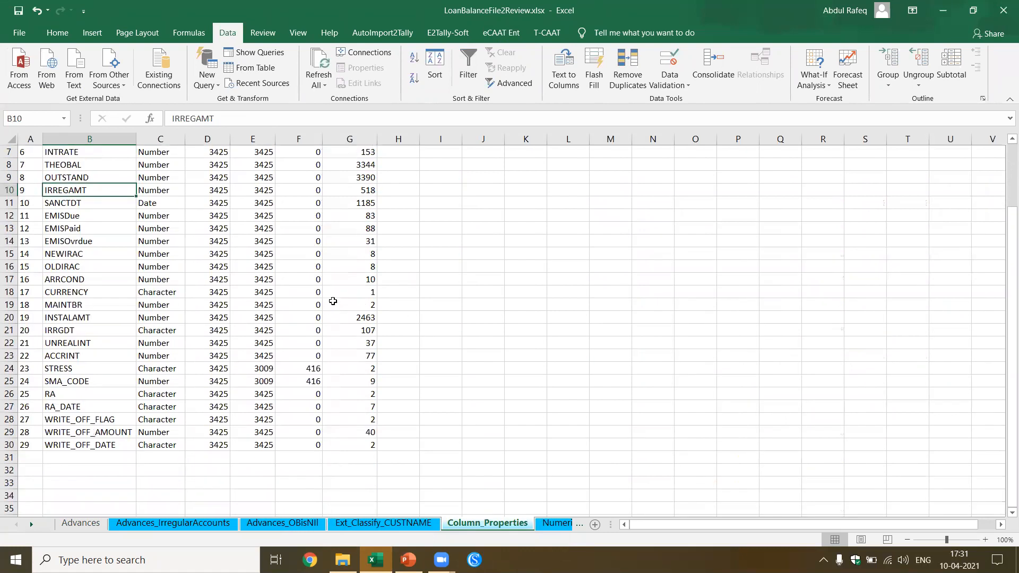
{"action": "scroll", "coordinate": [333, 301], "scroll_direction": "up", "scroll_amount": 1}
{"action": "left_click", "coordinate": [82, 252]}
{"action": "left_click", "coordinate": [75, 269]}
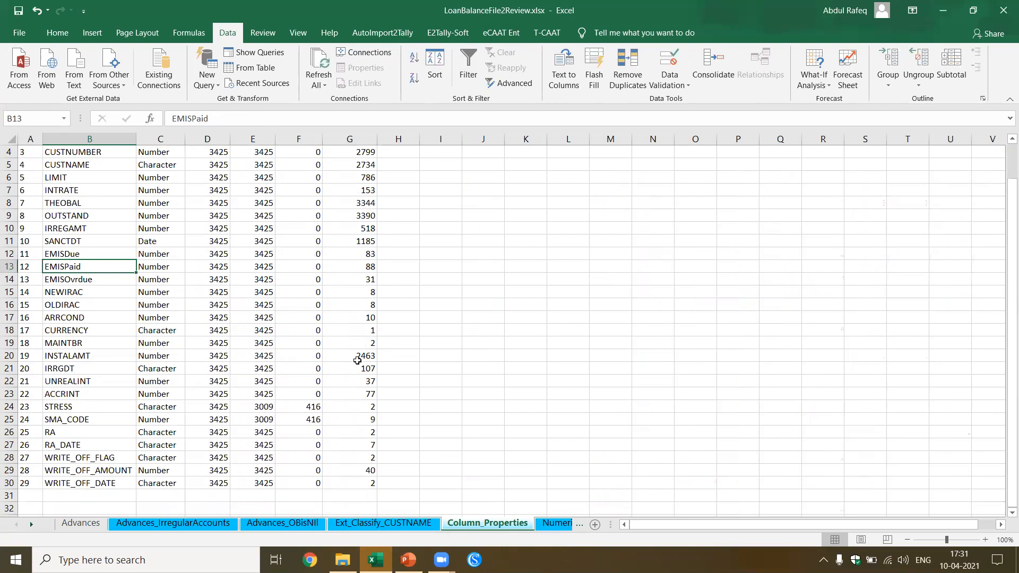
{"action": "scroll", "coordinate": [351, 366], "scroll_direction": "down", "scroll_amount": 4}
{"action": "scroll", "coordinate": [341, 382], "scroll_direction": "up", "scroll_amount": 5}
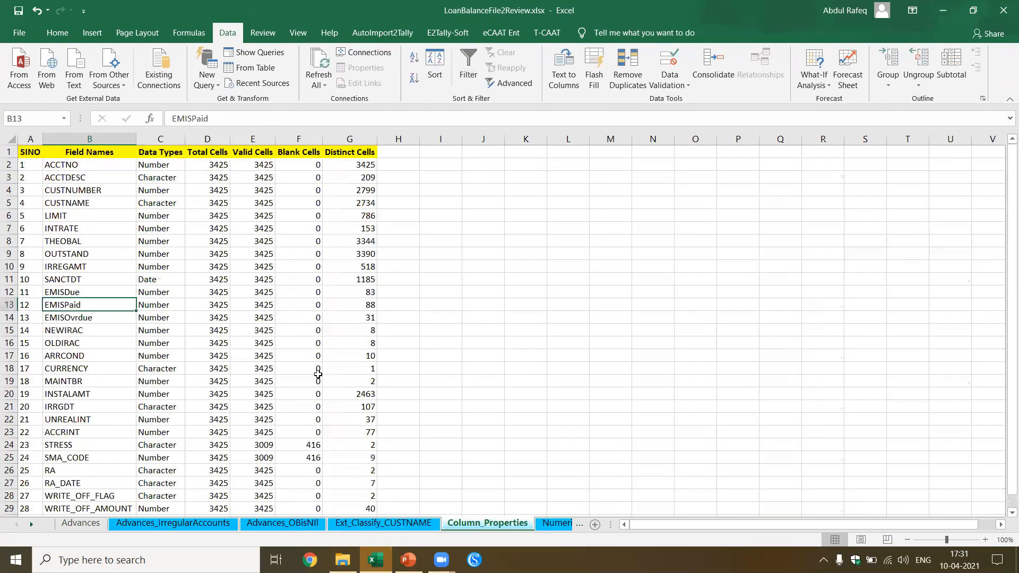
Step: Check the distinct cell counts of the CURRENCY and MAINTBR fields on the Column_Properties sheet
{"action": "left_click", "coordinate": [118, 368]}
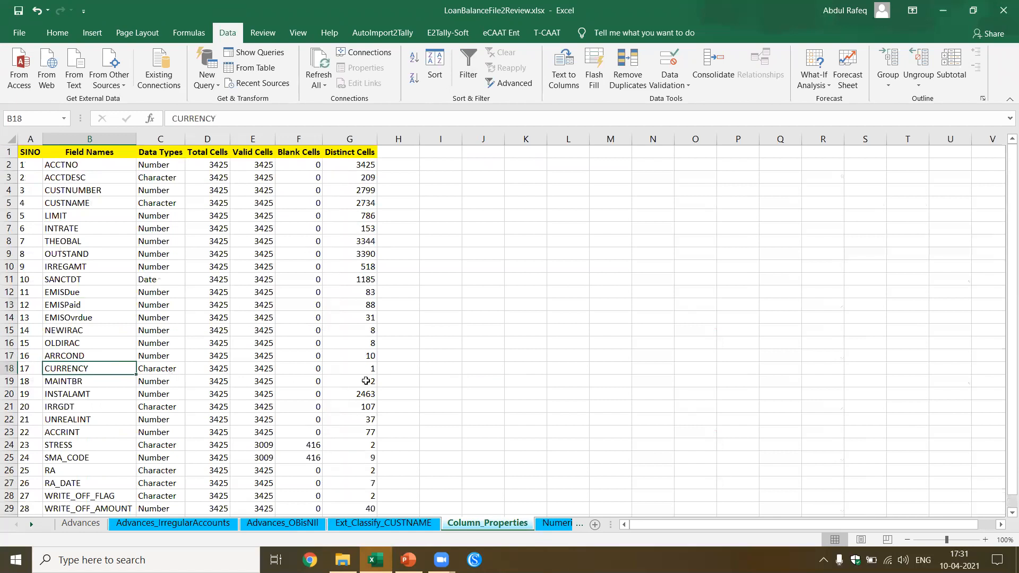
{"action": "left_click", "coordinate": [366, 370]}
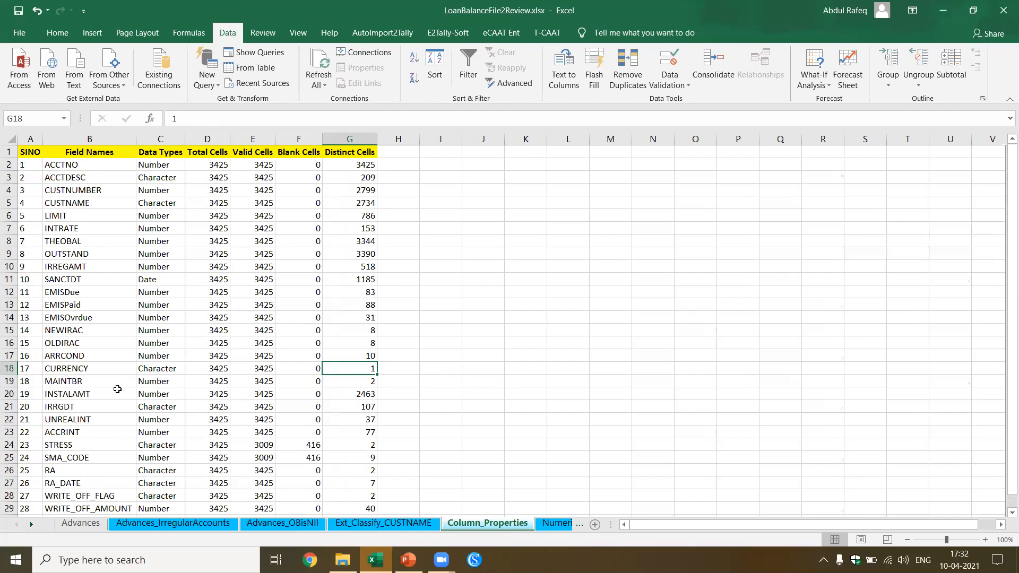
{"action": "left_click", "coordinate": [118, 392]}
{"action": "left_click", "coordinate": [375, 387]}
{"action": "scroll", "coordinate": [326, 432], "scroll_direction": "down", "scroll_amount": 2}
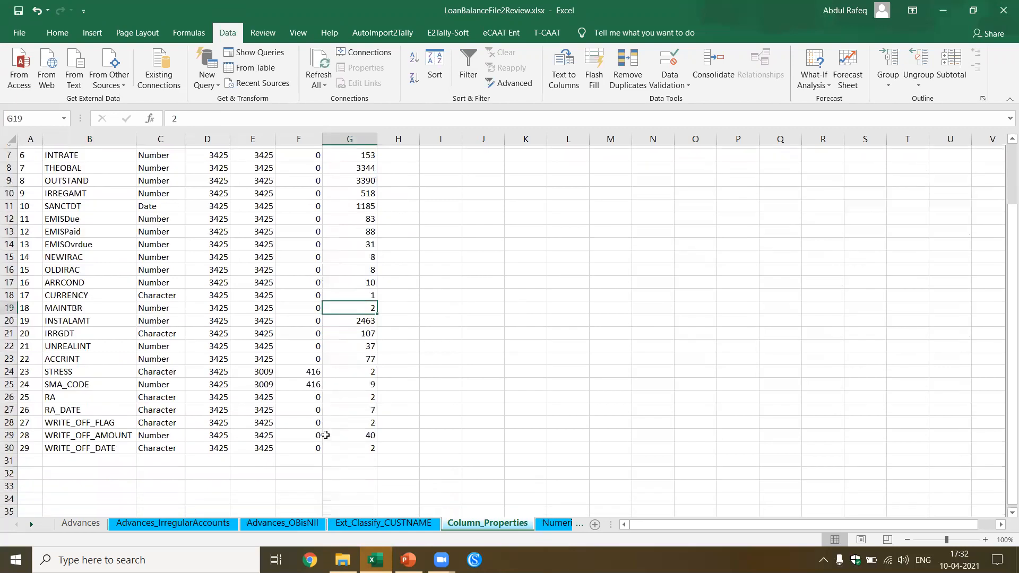
{"action": "scroll", "coordinate": [319, 432], "scroll_direction": "up", "scroll_amount": 2}
{"action": "left_click", "coordinate": [279, 344]}
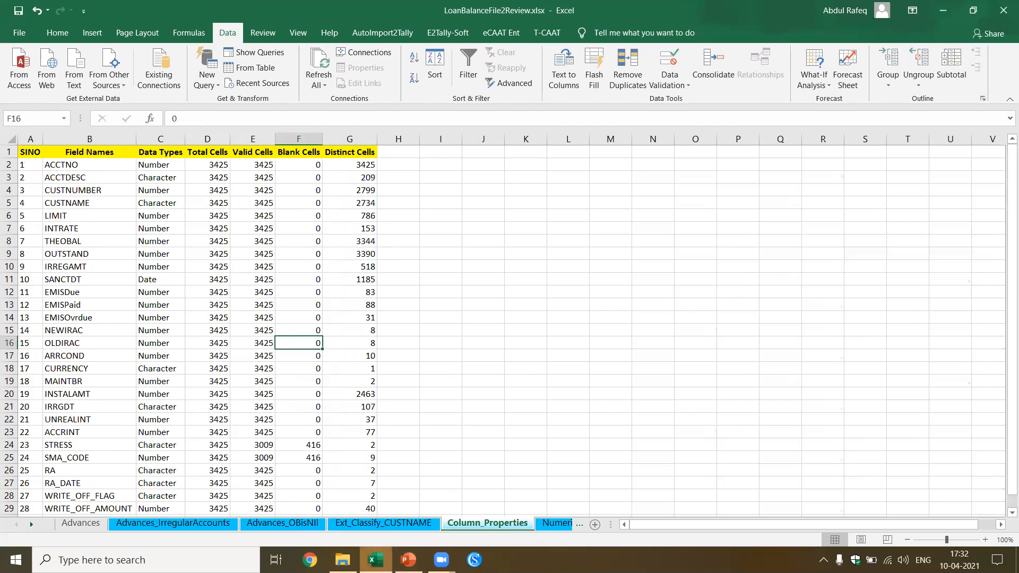
Step: Open LoanBalanceFile4Analytics.xlsx from the webinar folder, look over its loan columns, and close the workbook
{"action": "left_click", "coordinate": [343, 561]}
{"action": "left_click", "coordinate": [301, 371]}
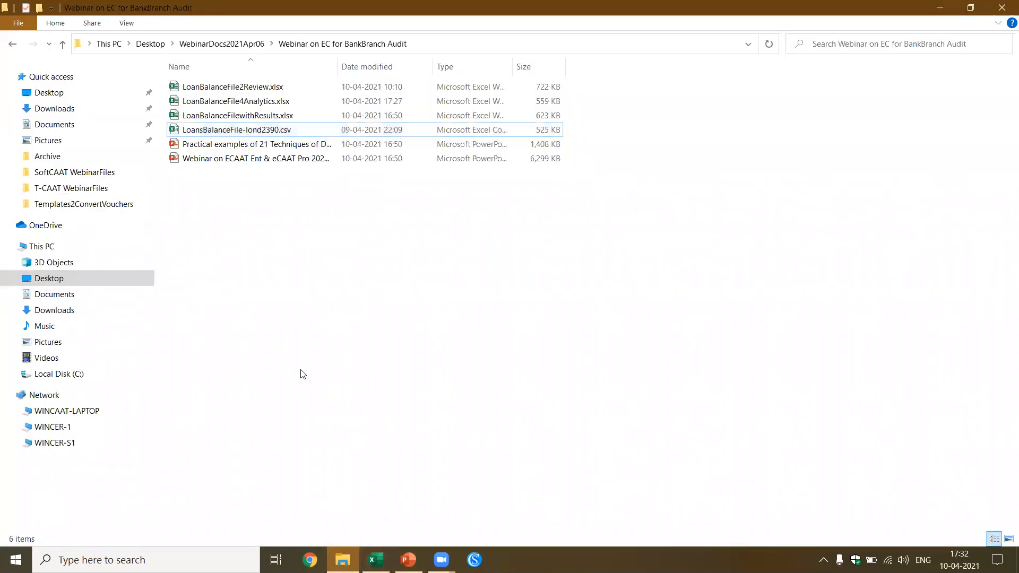
{"action": "double_click", "coordinate": [281, 101]}
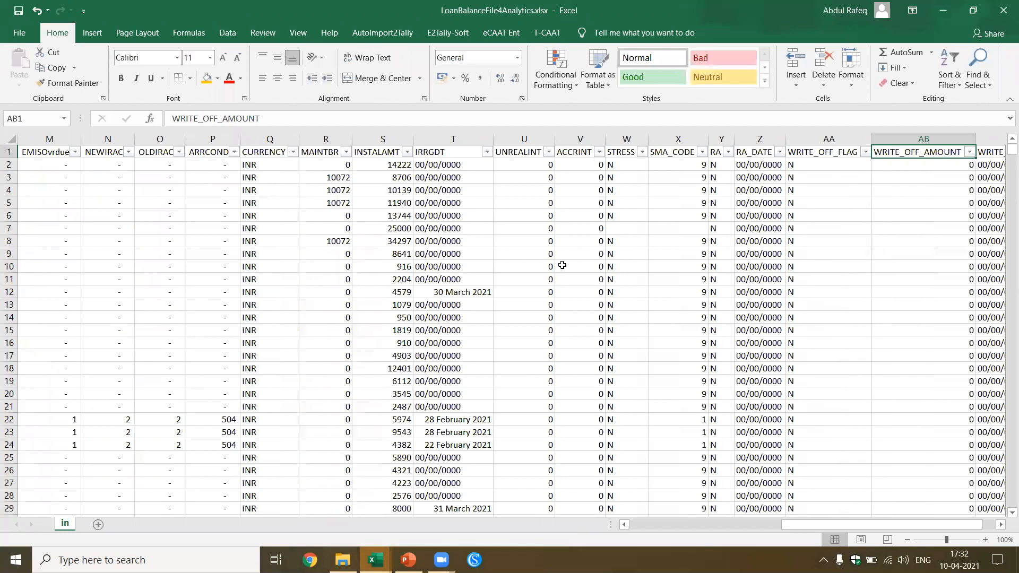
{"action": "left_click", "coordinate": [468, 264]}
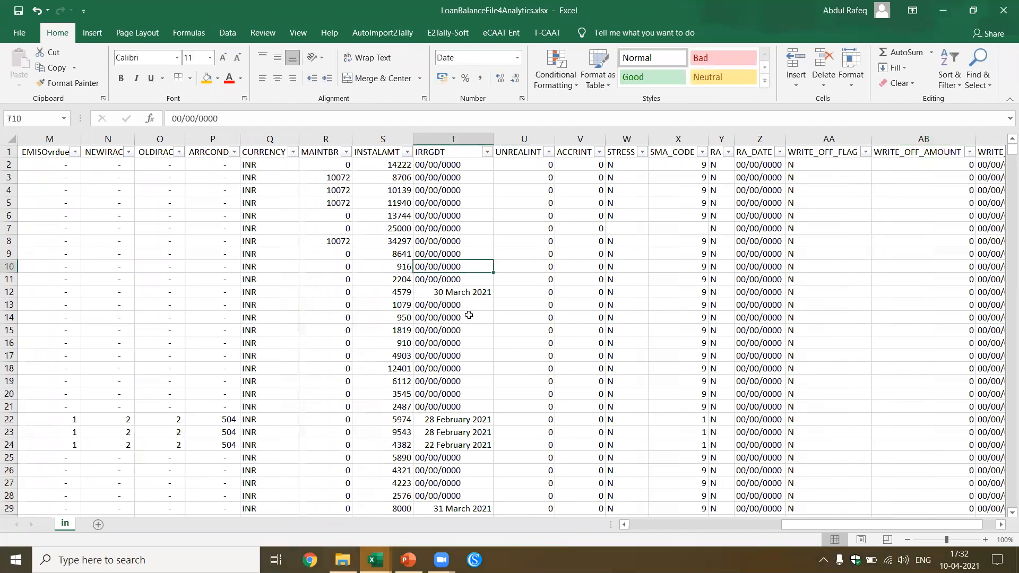
{"action": "key", "text": "ctrl+Home"}
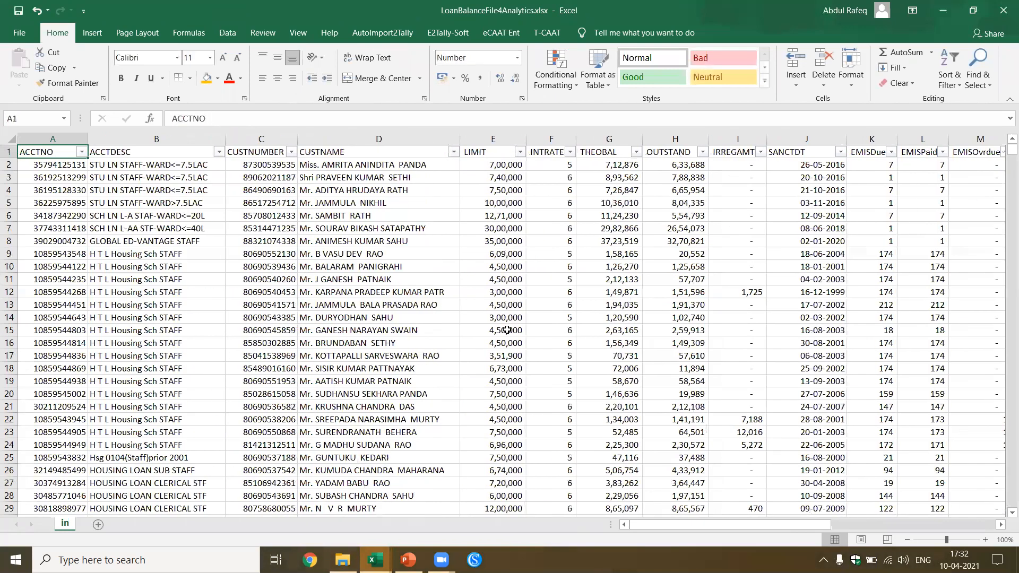
{"action": "left_click", "coordinate": [504, 329]}
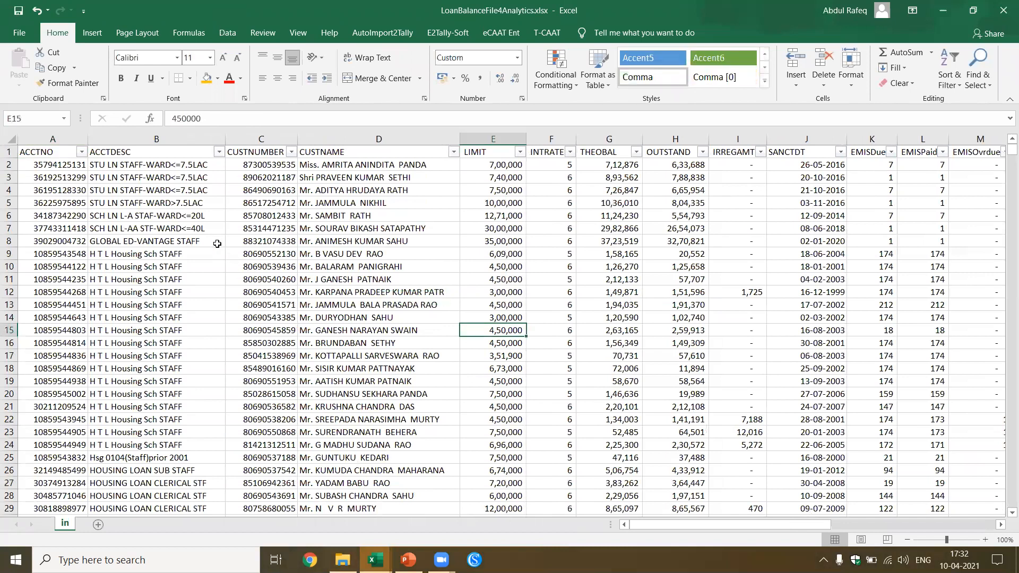
{"action": "left_click", "coordinate": [1004, 13]}
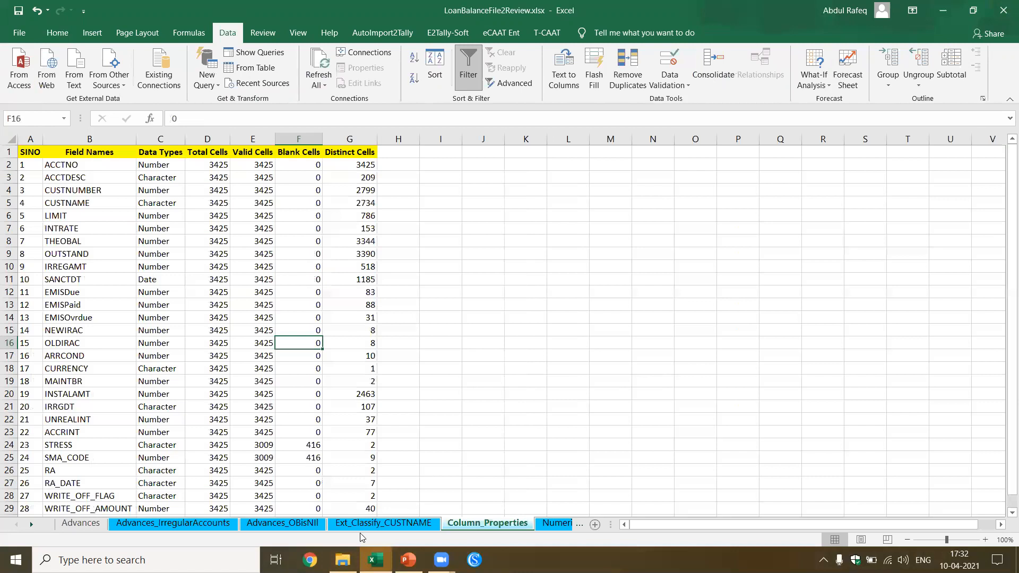
Step: Open LoanBalanceFilewithResults.xlsx from the webinar folder and enable editing on it
{"action": "left_click", "coordinate": [343, 560]}
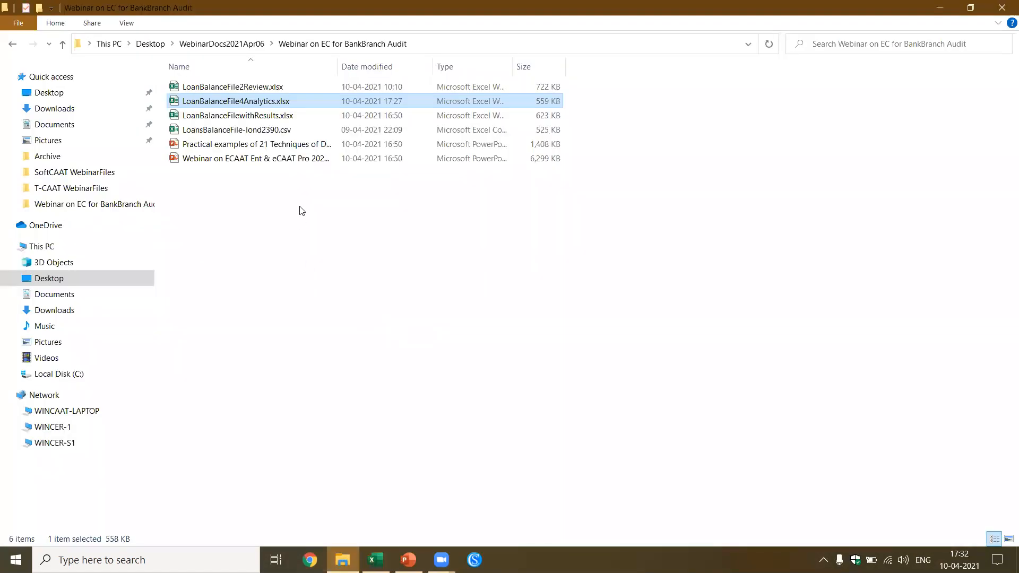
{"action": "double_click", "coordinate": [289, 114]}
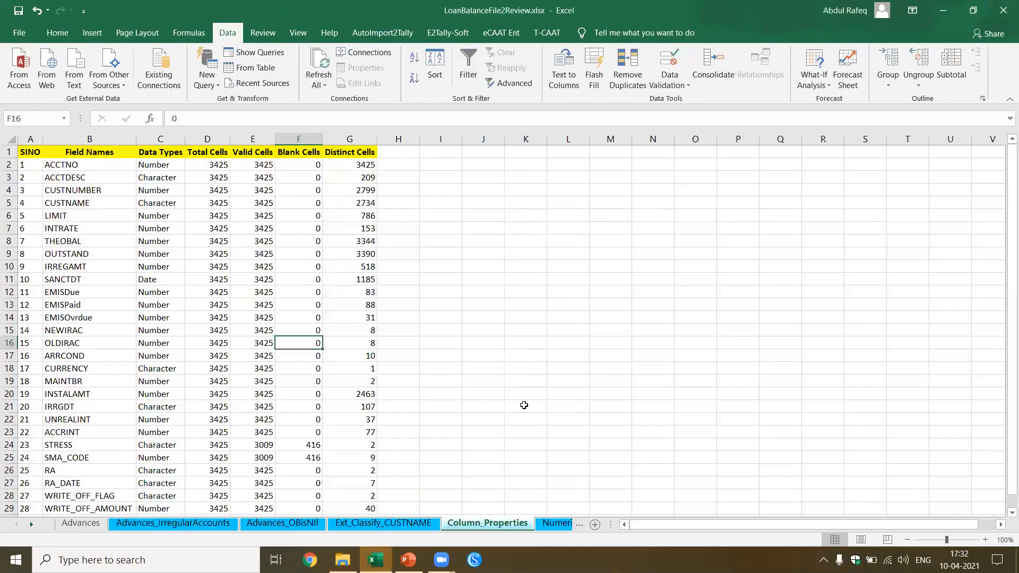
{"action": "left_click", "coordinate": [583, 356]}
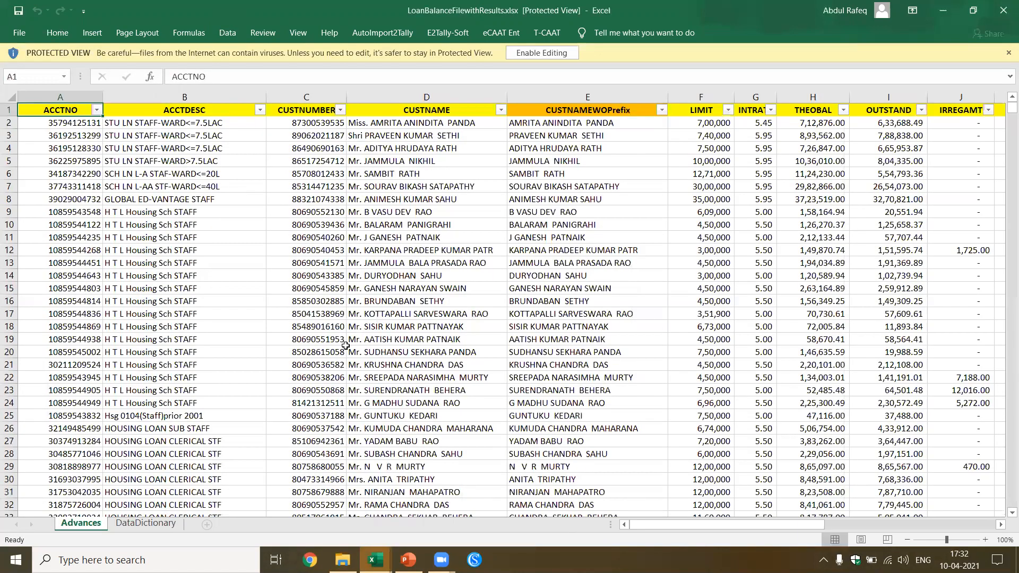
{"action": "left_click", "coordinate": [342, 352]}
{"action": "left_click", "coordinate": [542, 53]}
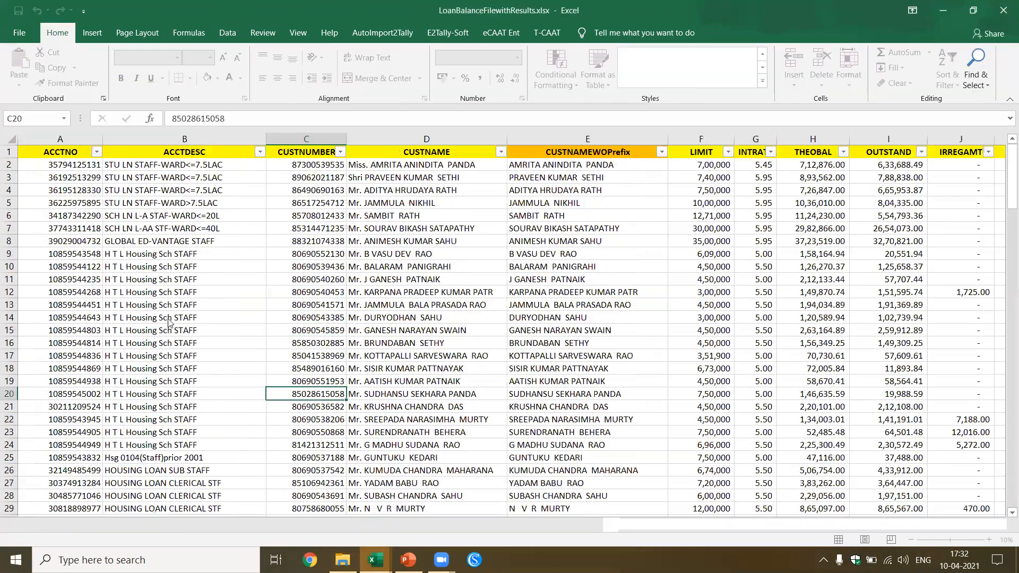
{"action": "left_click", "coordinate": [53, 307]}
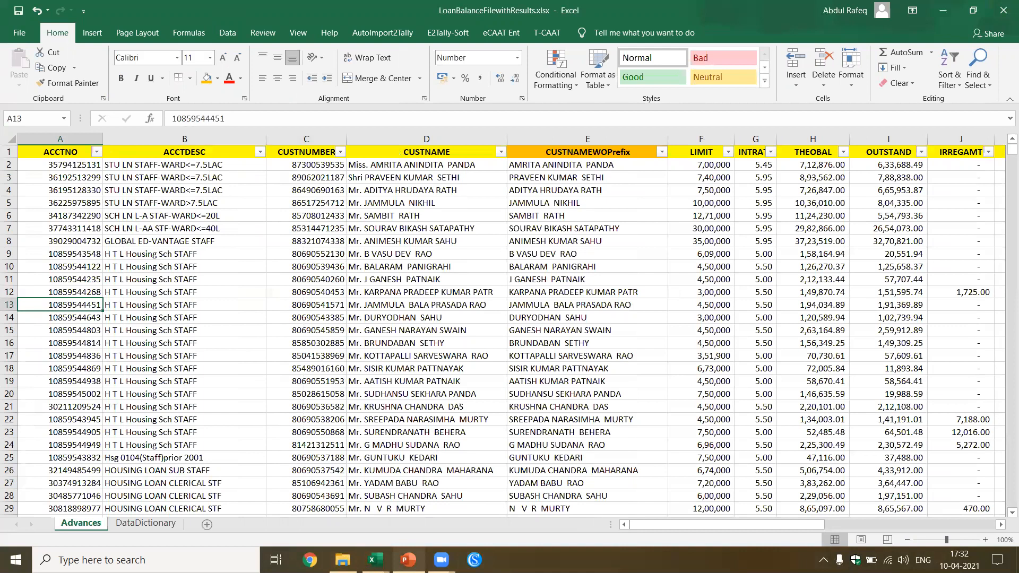
Step: Switch to PowerPoint to read the Column Properties slide and return to the LoanBalanceFilewithResults workbook in Excel
{"action": "left_click", "coordinate": [407, 560]}
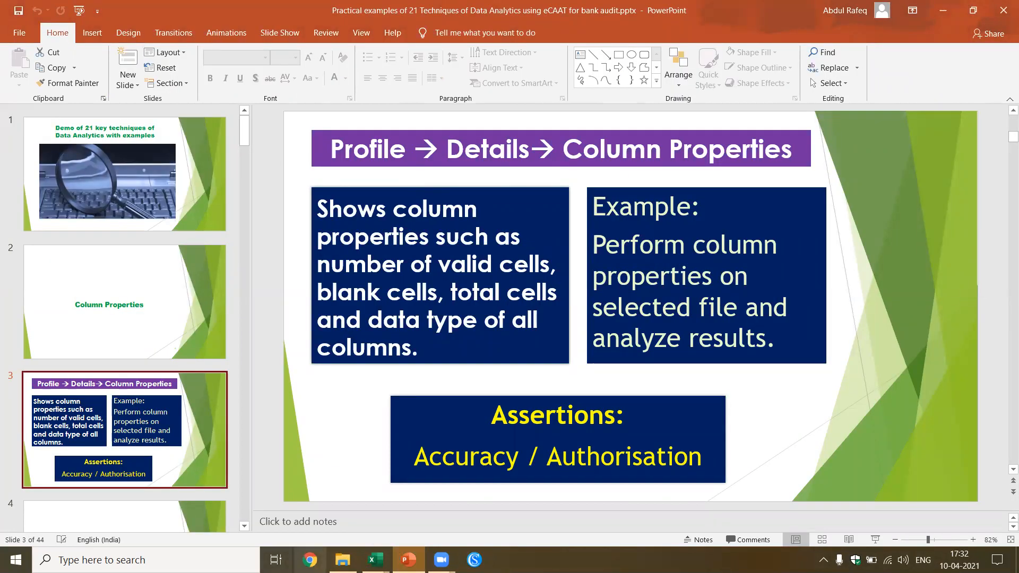
{"action": "mouse_move", "coordinate": [375, 560]}
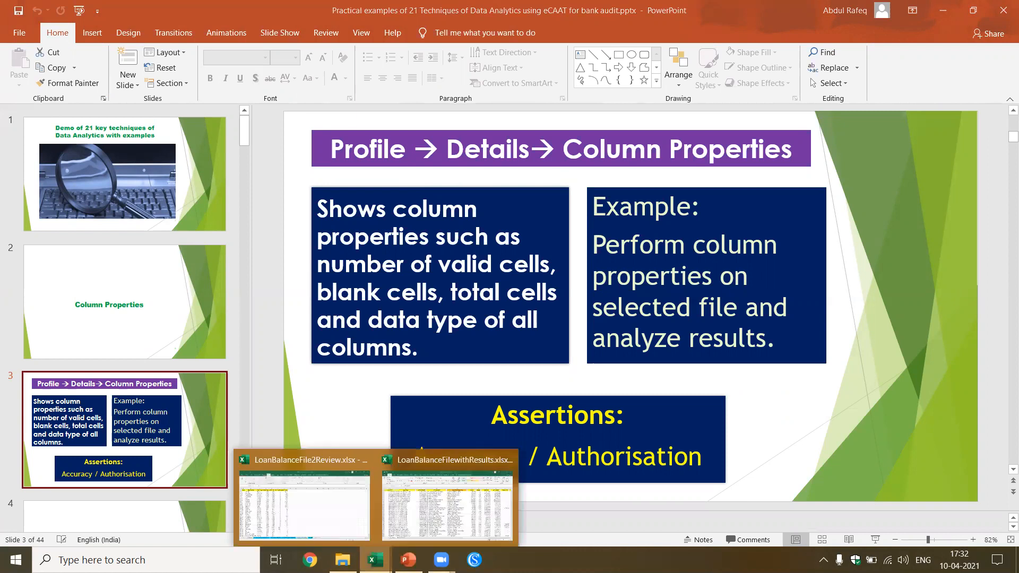
{"action": "left_click", "coordinate": [462, 517]}
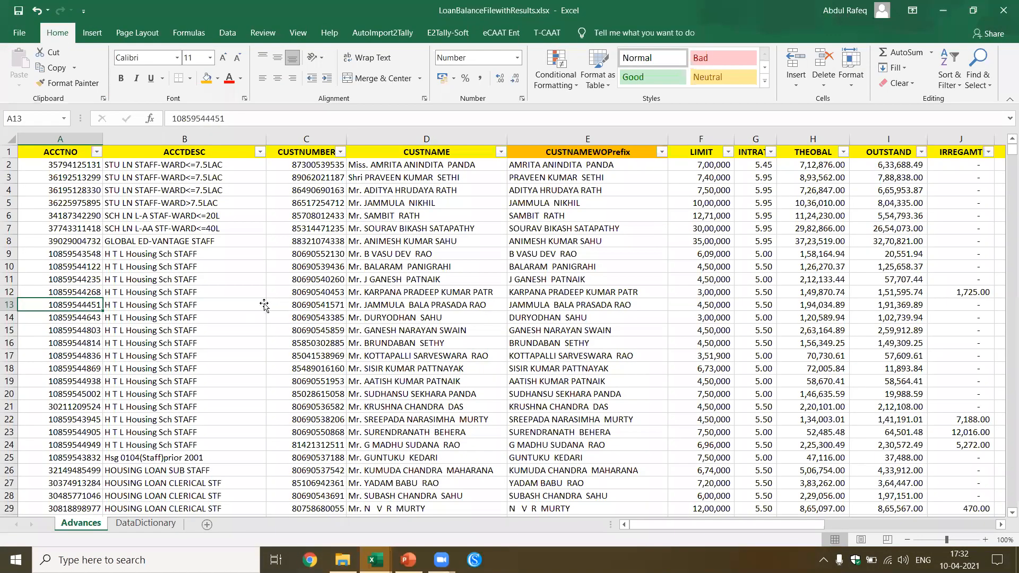
Step: Run eCAAT Column Properties on the Advances sheet and load the properties of all its fields
{"action": "left_click", "coordinate": [268, 305]}
{"action": "left_click", "coordinate": [501, 33]}
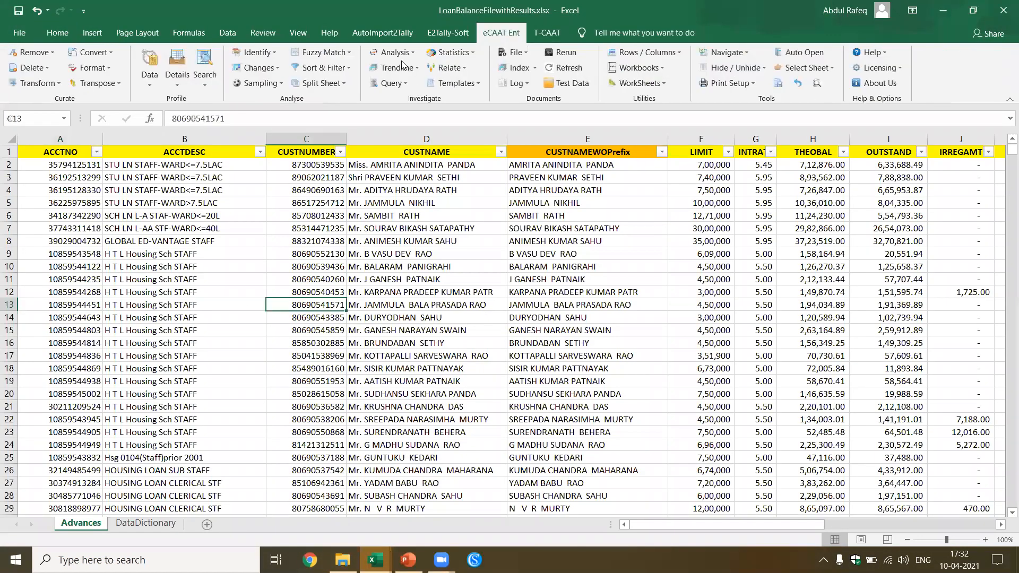
{"action": "left_click", "coordinate": [156, 85]}
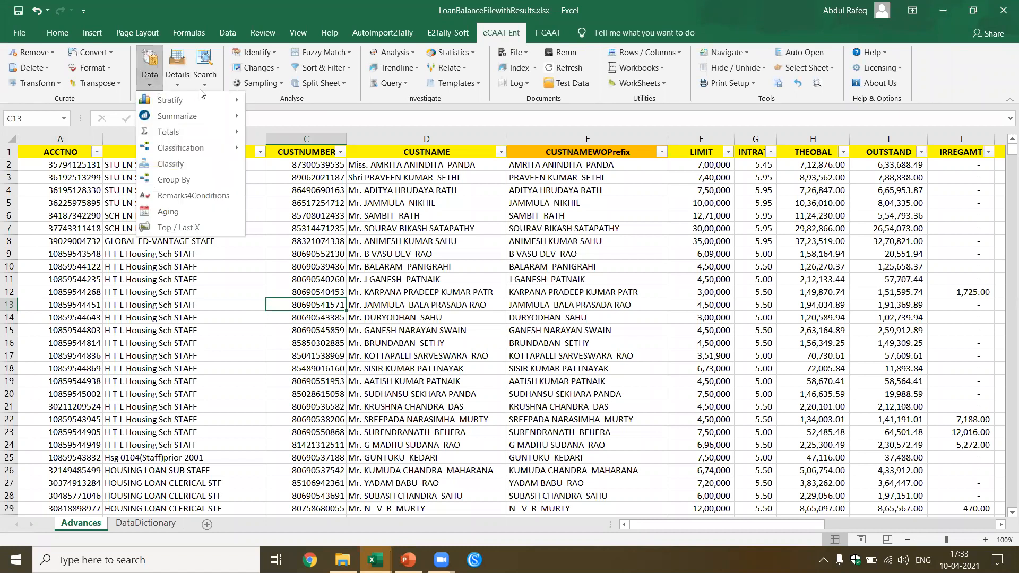
{"action": "left_click", "coordinate": [178, 84]}
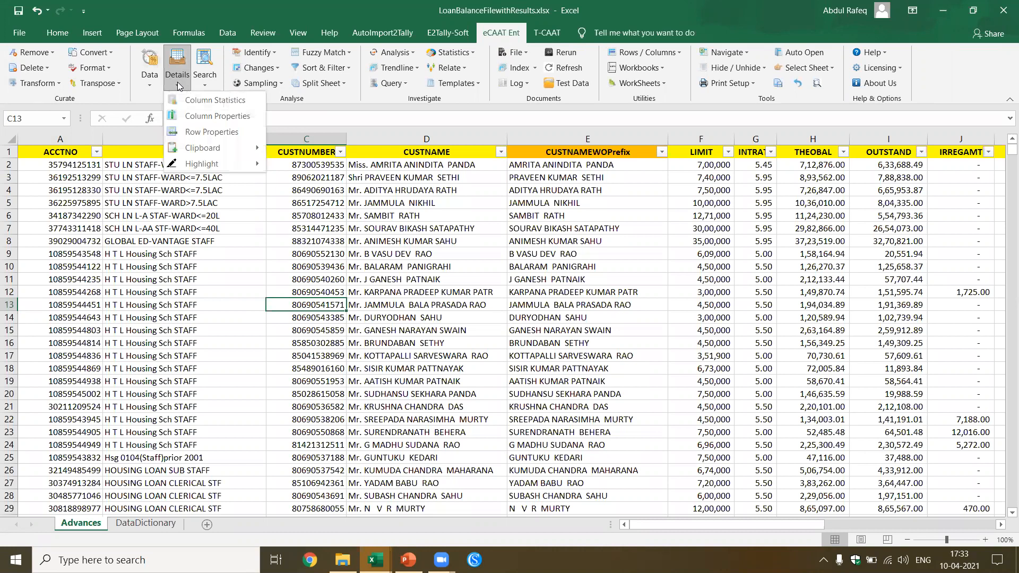
{"action": "left_click", "coordinate": [211, 116]}
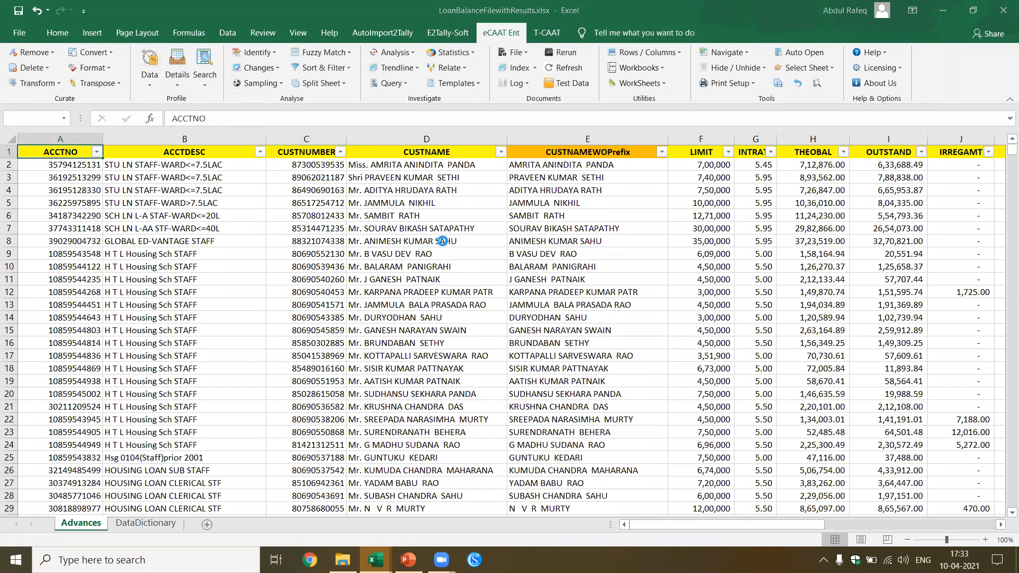
{"action": "key", "text": "alt+Tab"}
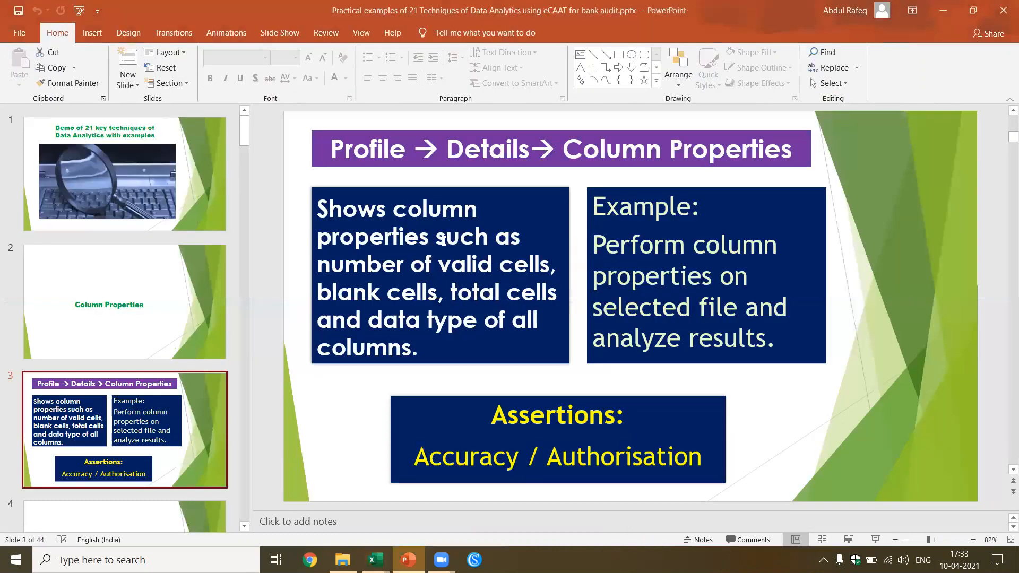
{"action": "left_click", "coordinate": [950, 8]}
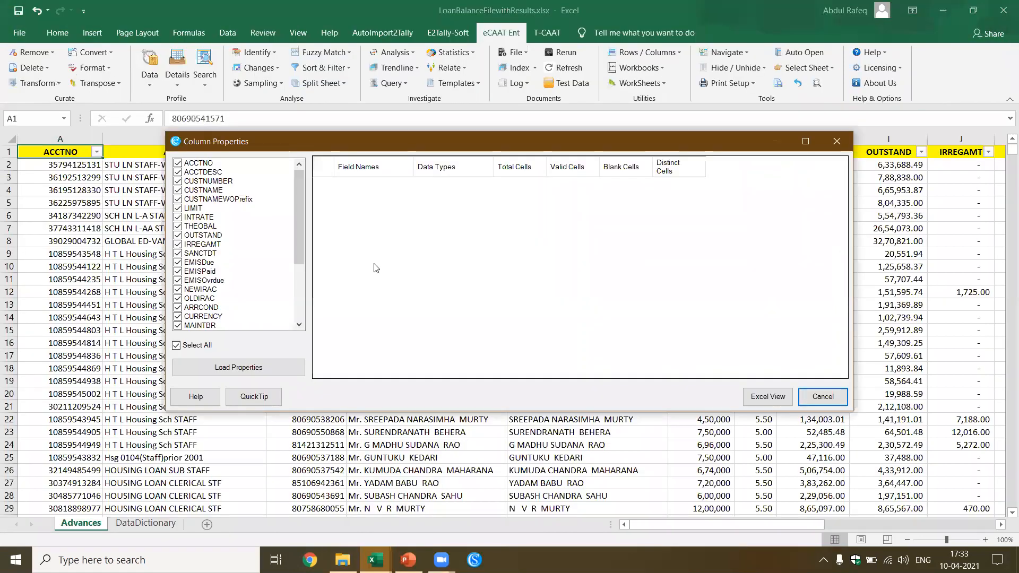
{"action": "scroll", "coordinate": [229, 238], "scroll_direction": "down", "scroll_amount": 4}
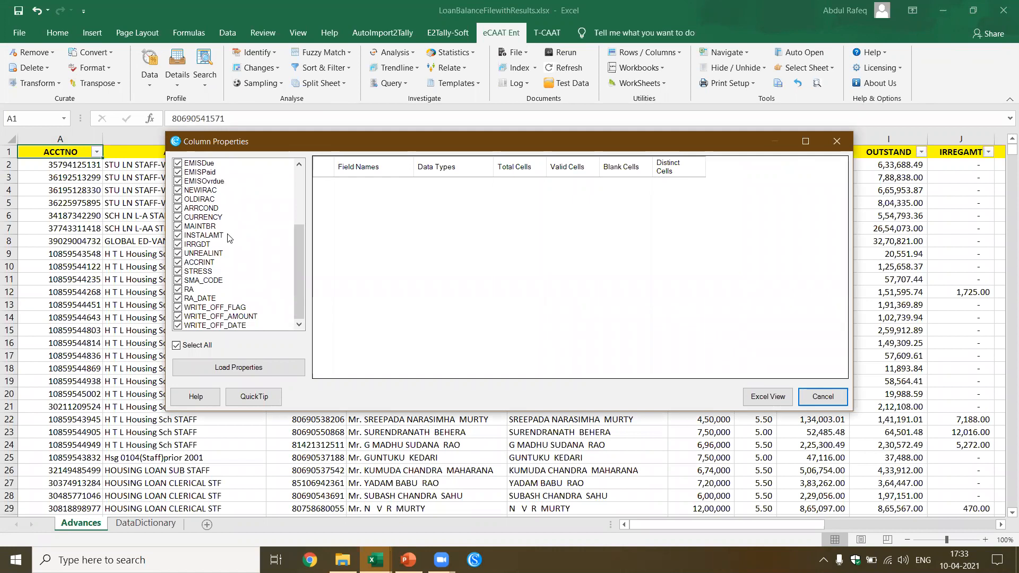
{"action": "left_click", "coordinate": [248, 370]}
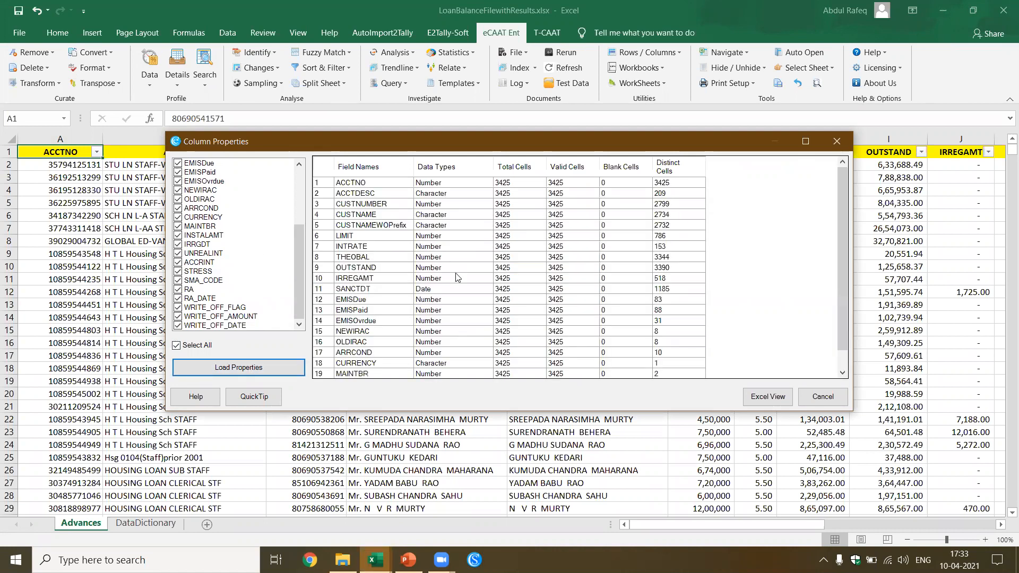
Step: Look through the data types and cell counts of all fields and output the column properties to an Excel sheet
{"action": "scroll", "coordinate": [732, 256], "scroll_direction": "down", "scroll_amount": 2}
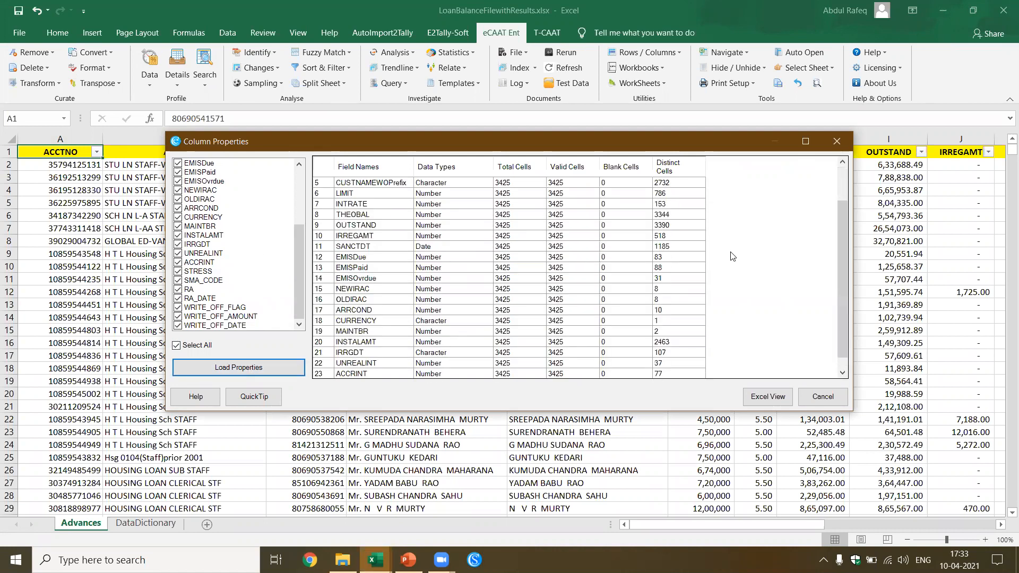
{"action": "scroll", "coordinate": [732, 256], "scroll_direction": "up", "scroll_amount": 2}
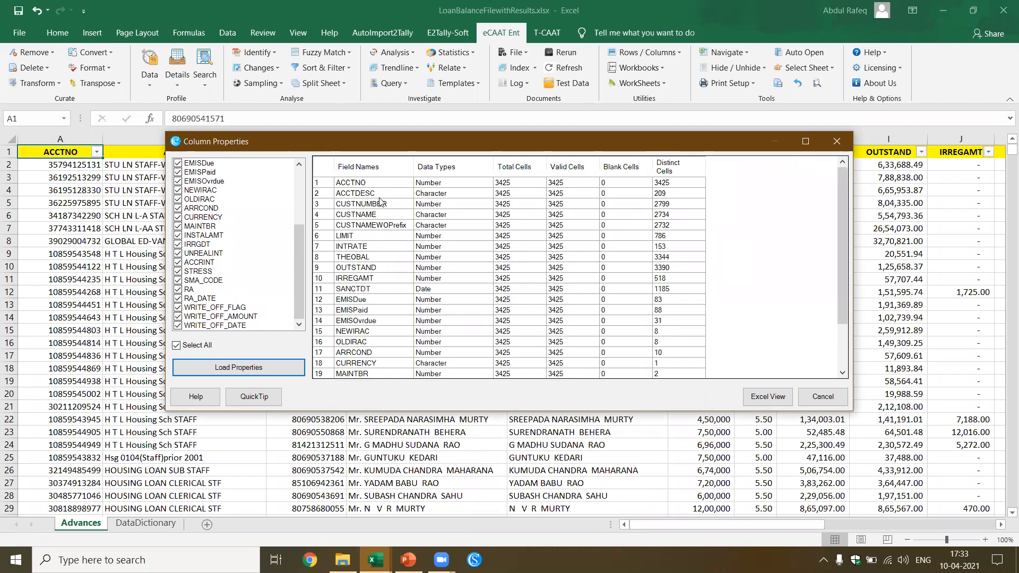
{"action": "scroll", "coordinate": [718, 265], "scroll_direction": "down", "scroll_amount": 4}
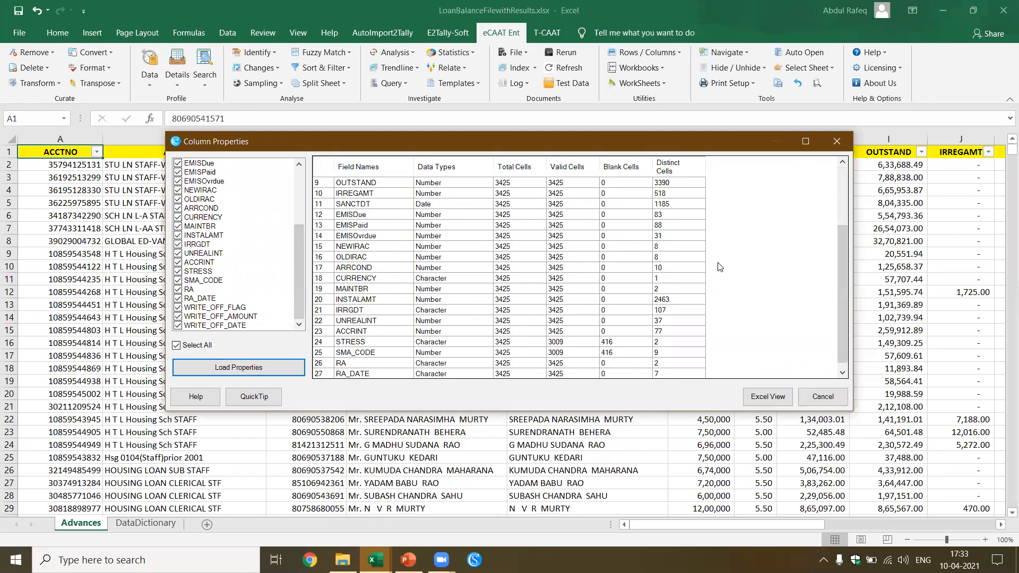
{"action": "scroll", "coordinate": [719, 266], "scroll_direction": "up", "scroll_amount": 4}
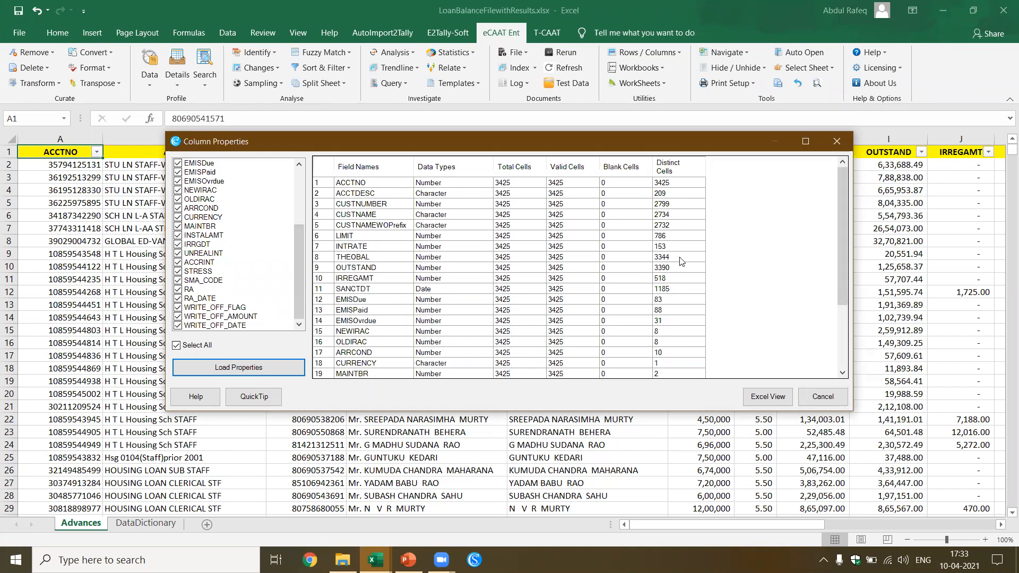
{"action": "scroll", "coordinate": [697, 275], "scroll_direction": "down", "scroll_amount": 4}
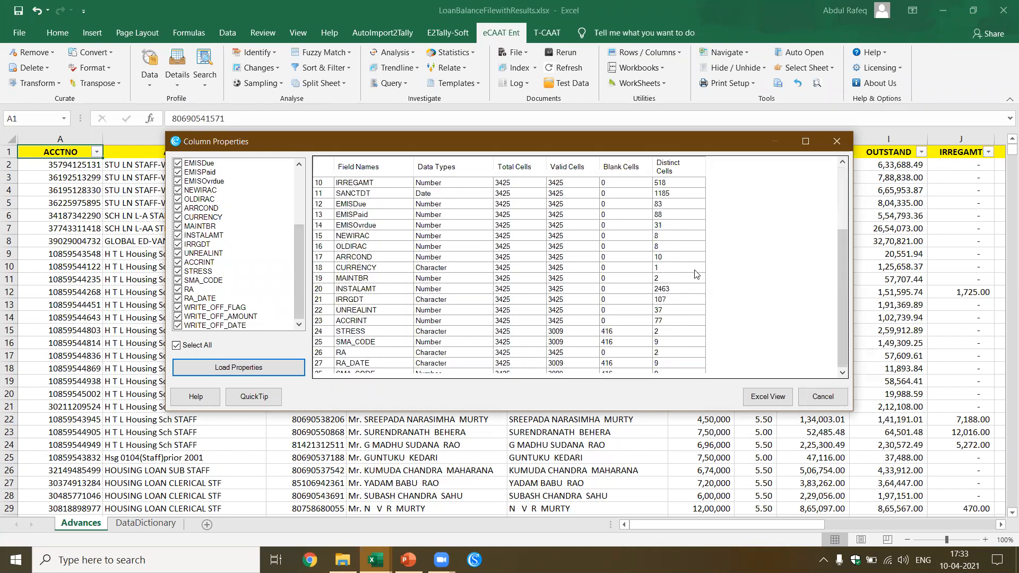
{"action": "scroll", "coordinate": [697, 282], "scroll_direction": "up", "scroll_amount": 4}
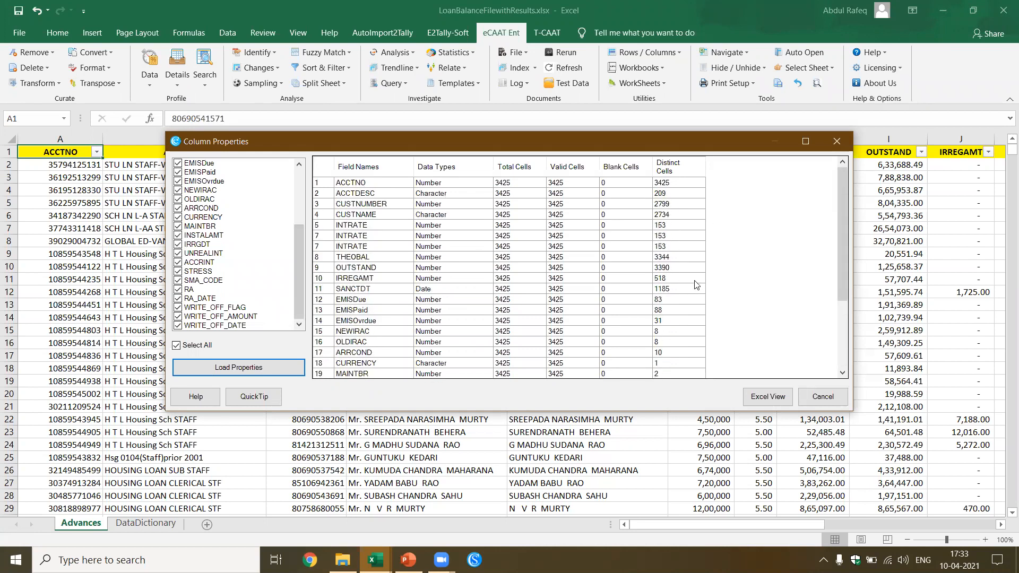
{"action": "left_click", "coordinate": [786, 405]}
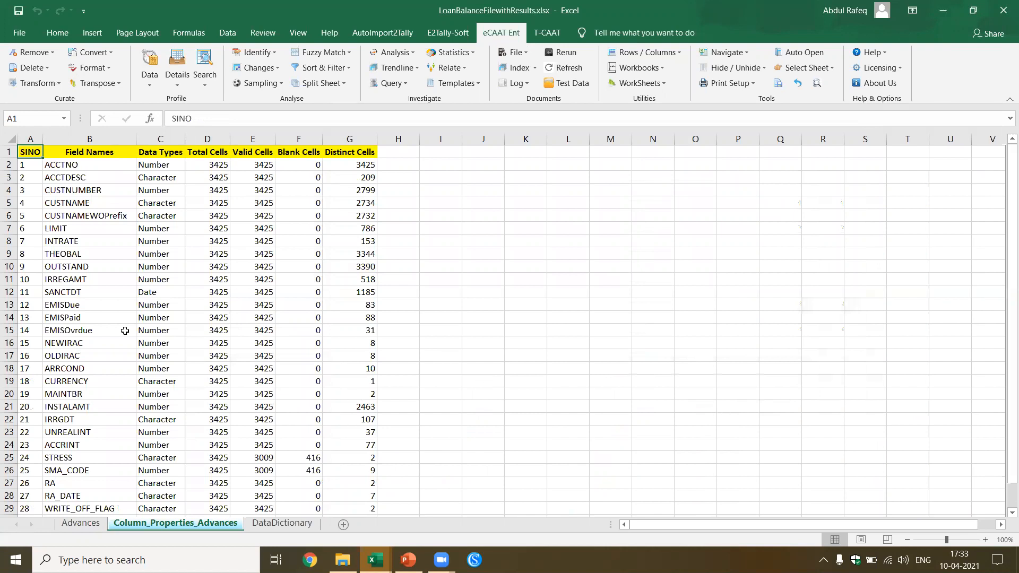
Step: Review the field list and distinct cell counts on the Column_Properties_Advances sheet, then return to the Advances sheet
{"action": "left_click", "coordinate": [71, 348]}
{"action": "scroll", "coordinate": [85, 360], "scroll_direction": "down", "scroll_amount": 4}
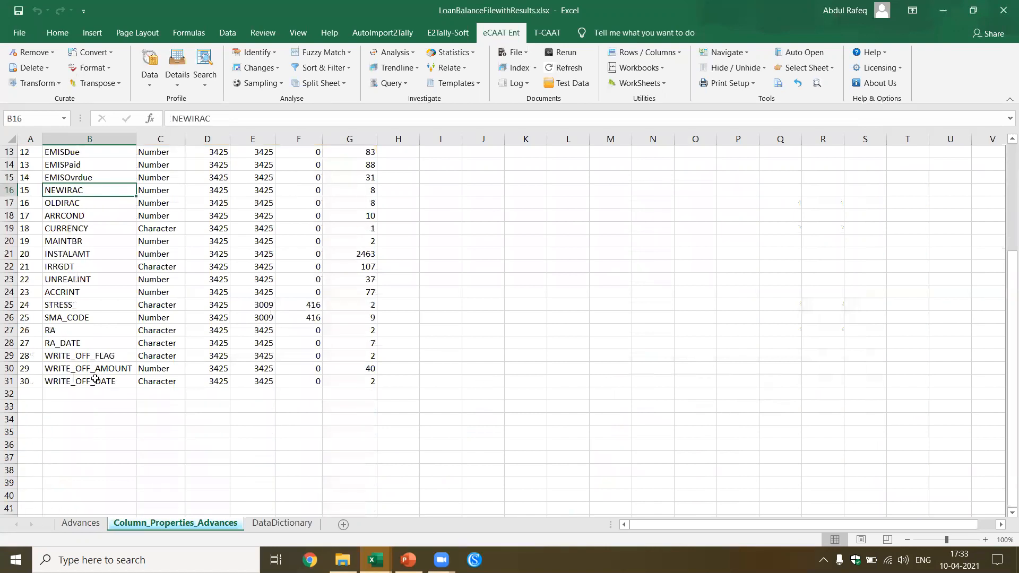
{"action": "scroll", "coordinate": [95, 379], "scroll_direction": "up", "scroll_amount": 4}
{"action": "left_click", "coordinate": [356, 204]}
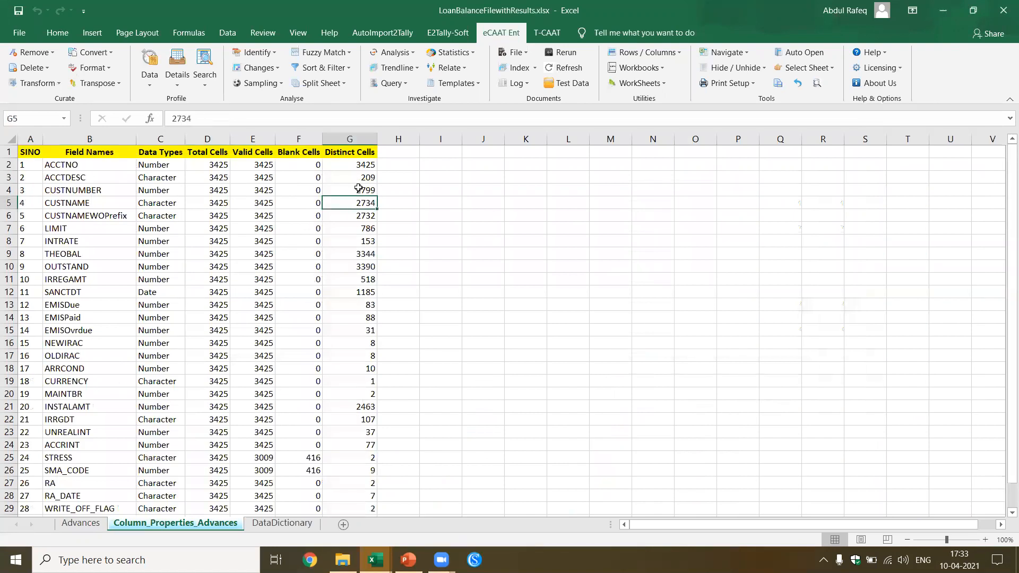
{"action": "scroll", "coordinate": [358, 269], "scroll_direction": "down", "scroll_amount": 1}
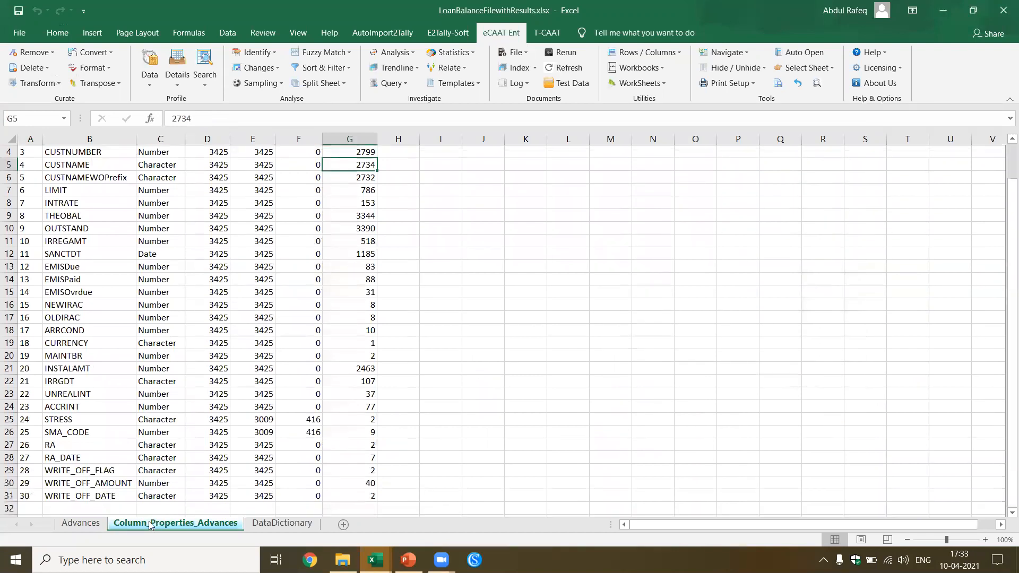
{"action": "left_click", "coordinate": [82, 524]}
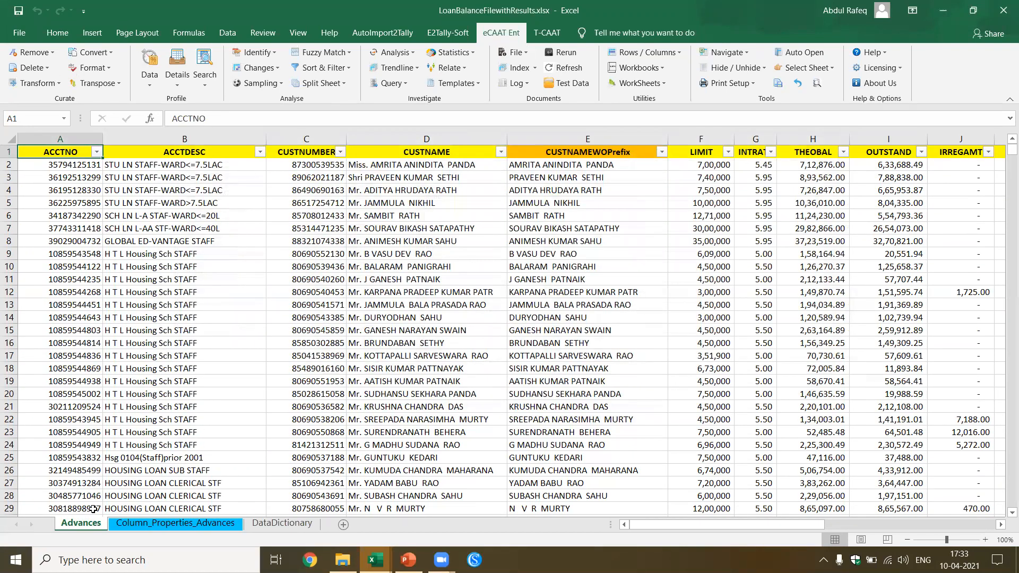
Step: Switch to PowerPoint, present the Column Properties slide through to the Column Statistics slide, and end the slide show
{"action": "left_click", "coordinate": [408, 561]}
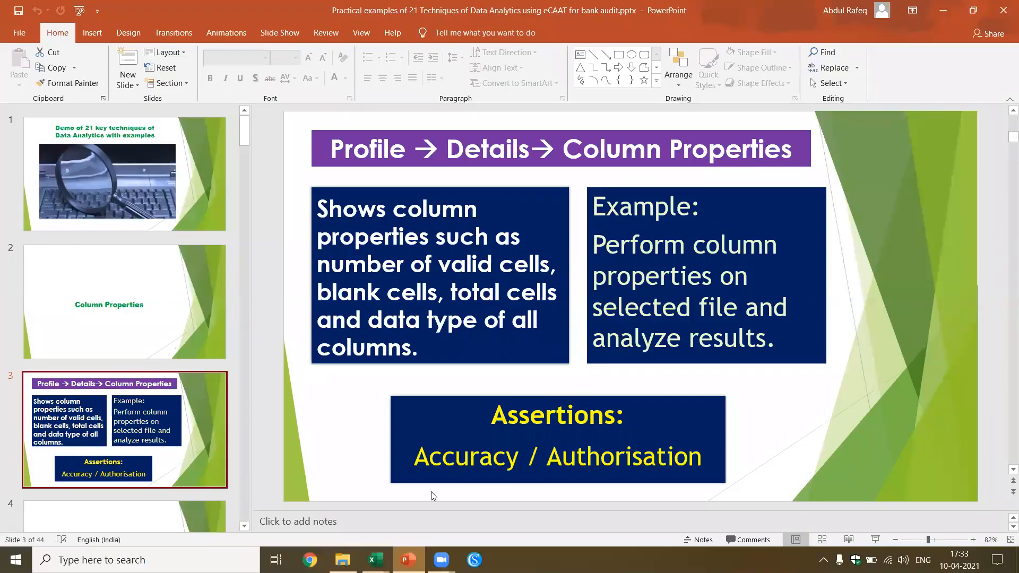
{"action": "left_click", "coordinate": [875, 540]}
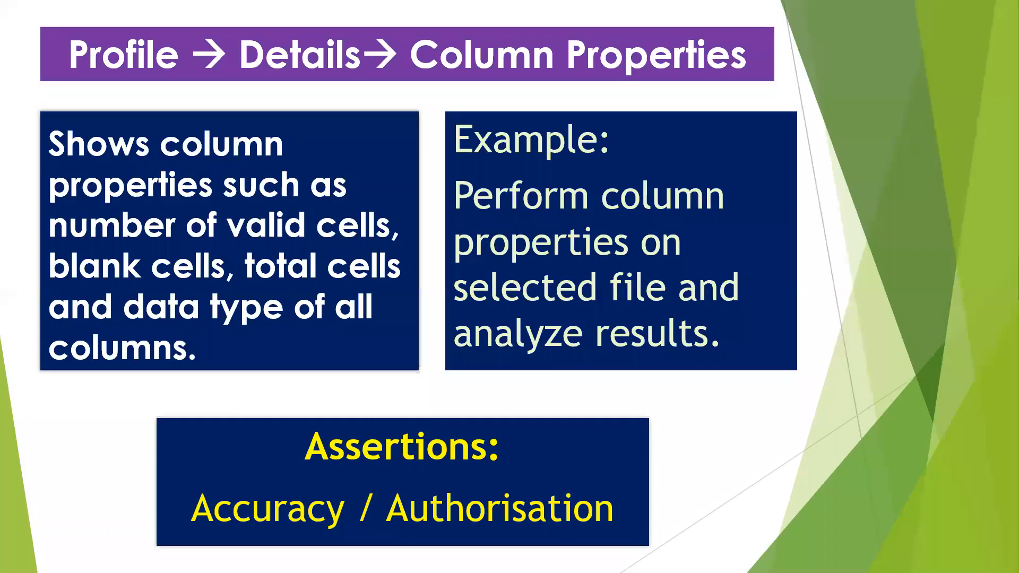
{"action": "key", "text": "Right"}
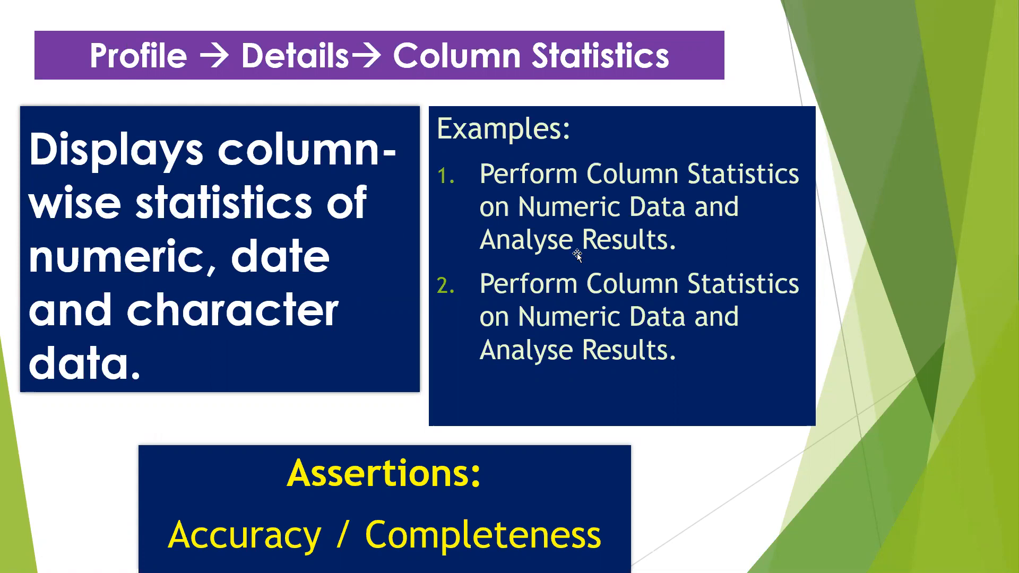
{"action": "key", "text": "Escape"}
Step: Switch to the LoanBalanceFile2Review workbook in Excel and look across the field headings of its Numeric_Statistics sheet
{"action": "key", "text": "alt+Tab"}
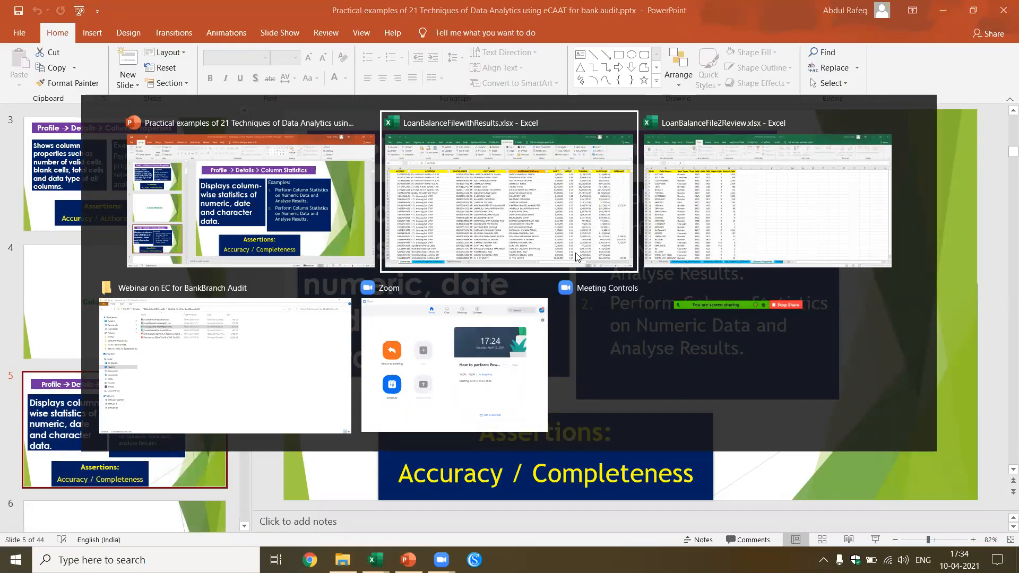
{"action": "key", "text": "alt+Tab"}
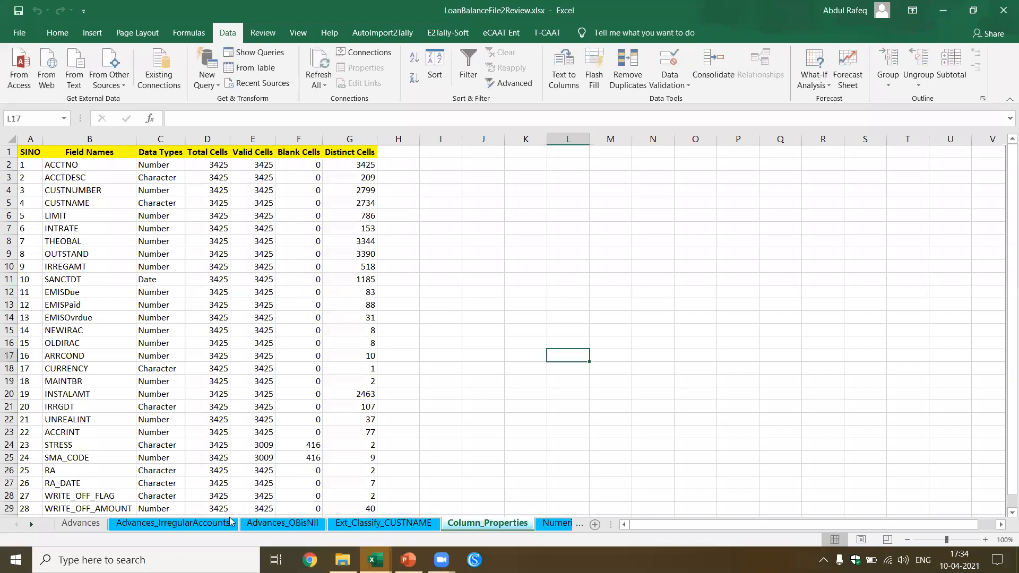
{"action": "left_click", "coordinate": [547, 525]}
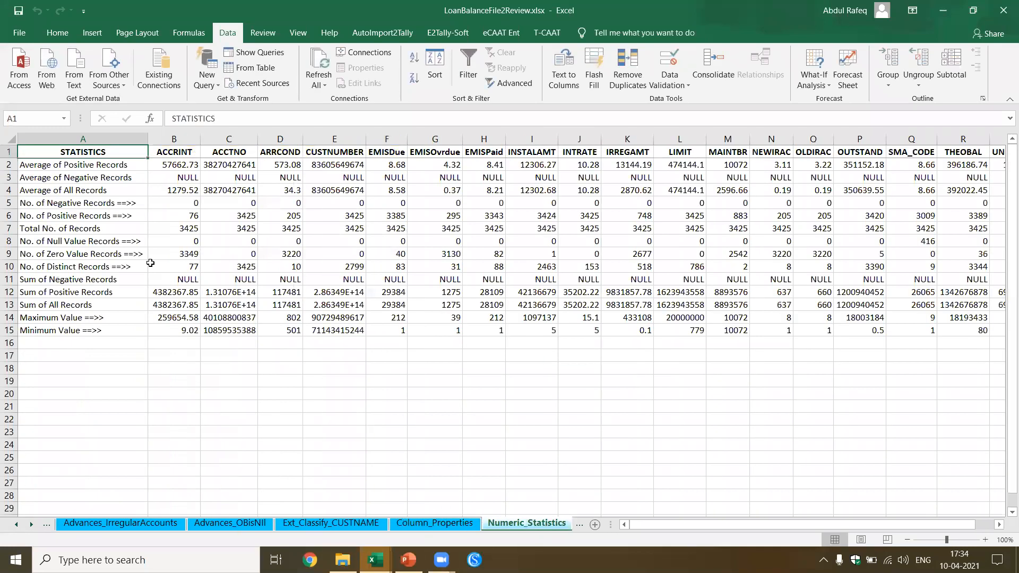
{"action": "left_click", "coordinate": [99, 167]}
{"action": "left_click", "coordinate": [173, 152]}
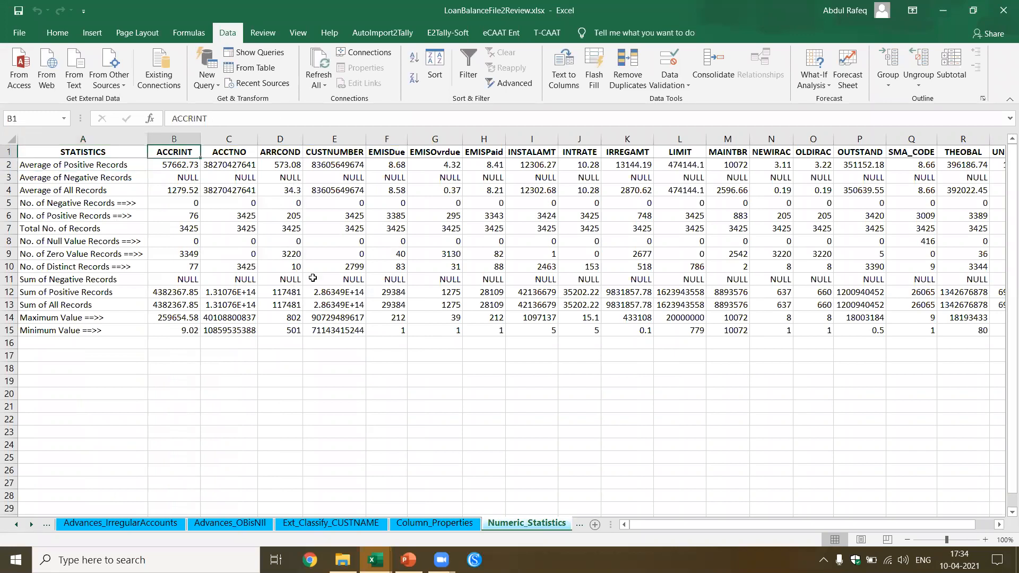
{"action": "key", "text": "Right"}
{"action": "key", "text": "Right"}
{"action": "key", "text": "Right"}
{"action": "key", "text": "Right"}
{"action": "key", "text": "Right"}
{"action": "key", "text": "Right"}
{"action": "key", "text": "Right"}
{"action": "key", "text": "Right"}
{"action": "key", "text": "Right"}
{"action": "key", "text": "Right"}
{"action": "key", "text": "Right"}
{"action": "key", "text": "Right"}
{"action": "key", "text": "Right"}
{"action": "key", "text": "Right"}
{"action": "key", "text": "Right"}
{"action": "key", "text": "Right"}
{"action": "key", "text": "Right"}
{"action": "key", "text": "Right"}
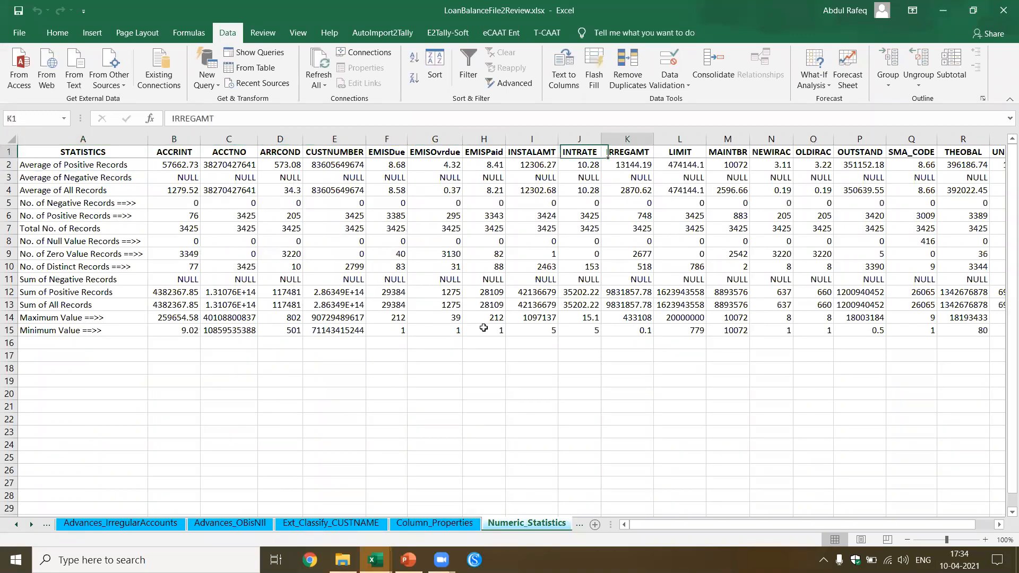
{"action": "key", "text": "Right"}
{"action": "key", "text": "Right"}
{"action": "key", "text": "Right"}
{"action": "key", "text": "Right"}
{"action": "key", "text": "Left"}
{"action": "key", "text": "Left"}
{"action": "key", "text": "Left"}
{"action": "key", "text": "Left"}
{"action": "key", "text": "Left"}
{"action": "key", "text": "Left"}
{"action": "key", "text": "Left"}
{"action": "key", "text": "Left"}
{"action": "key", "text": "Left"}
{"action": "key", "text": "Left"}
{"action": "key", "text": "Left"}
{"action": "key", "text": "Left"}
{"action": "key", "text": "Left"}
{"action": "key", "text": "Left"}
{"action": "key", "text": "Left"}
{"action": "key", "text": "Left"}
{"action": "key", "text": "Left"}
{"action": "key", "text": "Left"}
{"action": "key", "text": "Left"}
{"action": "key", "text": "Left"}
{"action": "key", "text": "Left"}
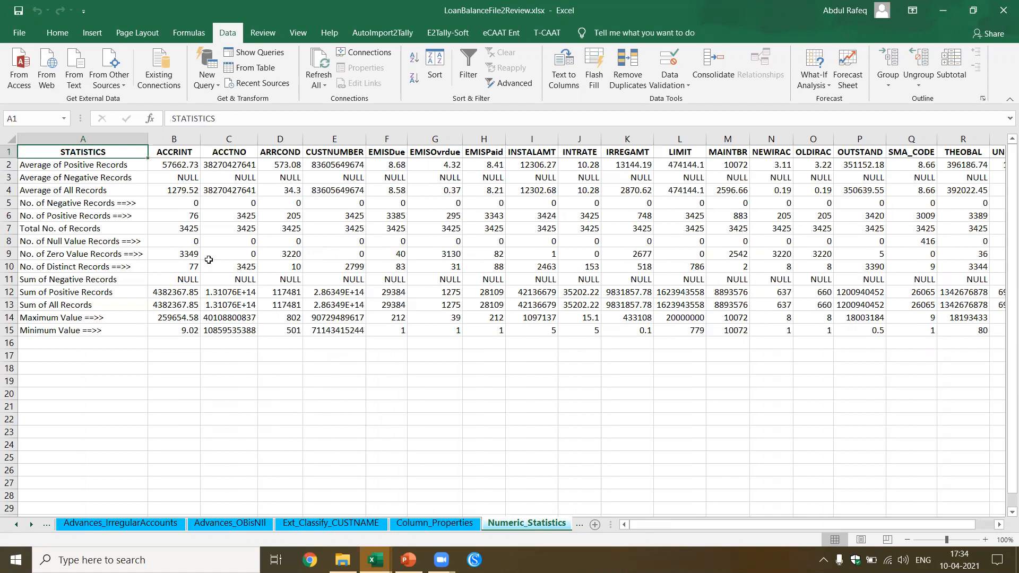
Step: Check the number of positive records for the ACCRINT, ACCTNO and ARRCOND fields
{"action": "left_click", "coordinate": [188, 217]}
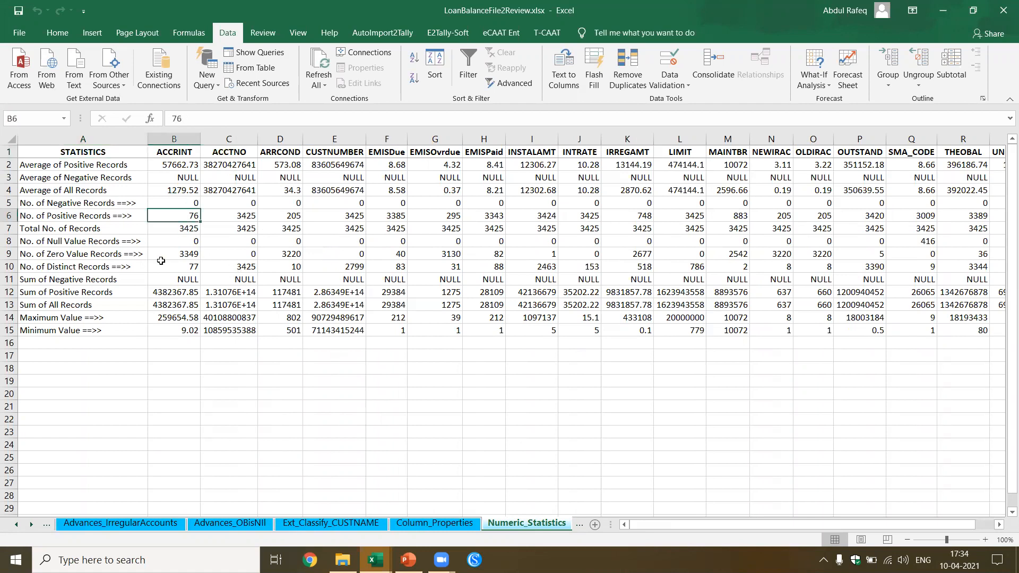
{"action": "left_click", "coordinate": [243, 217]}
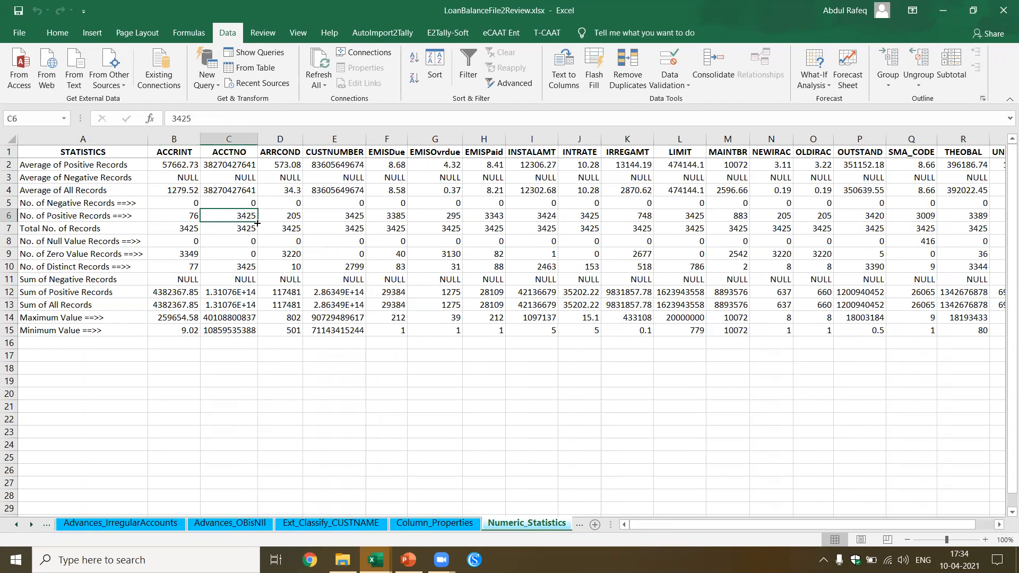
{"action": "left_click", "coordinate": [280, 219]}
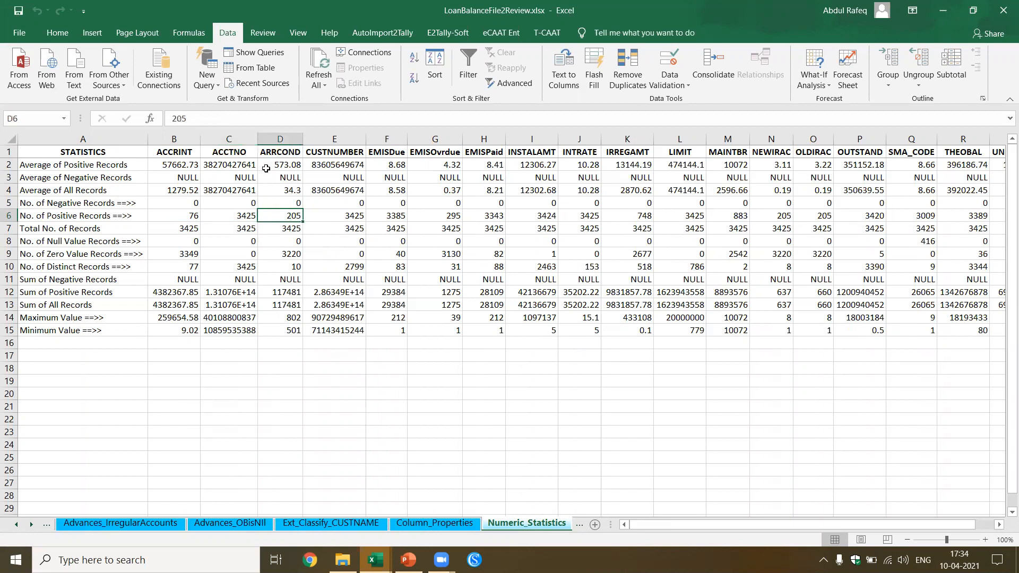
{"action": "left_click", "coordinate": [282, 151]}
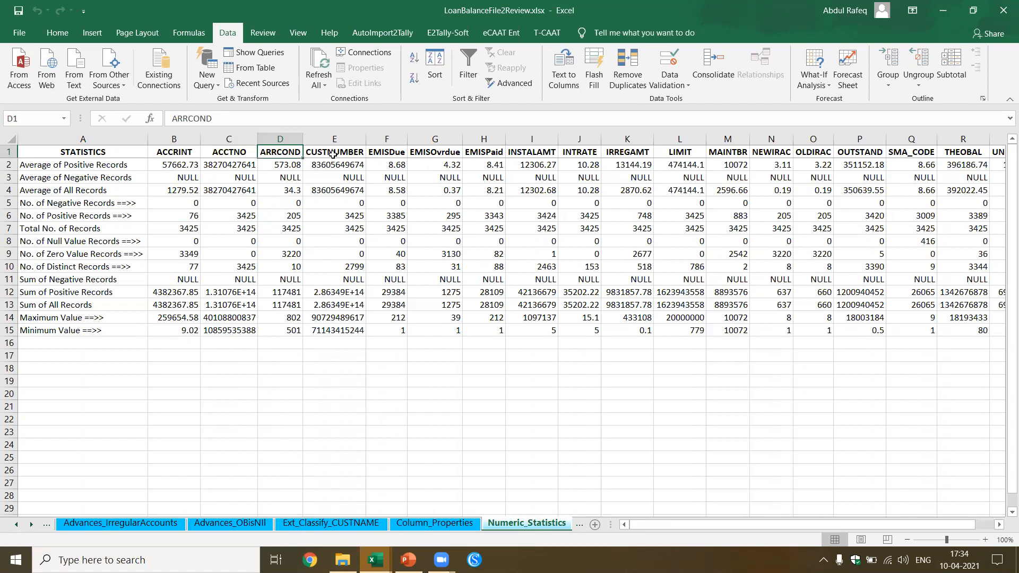
Step: Look at the CUSTNUMBER and EMISDue fields and check the positive and zero value record counts of EMISDue
{"action": "left_click", "coordinate": [334, 154]}
{"action": "left_click", "coordinate": [397, 154]}
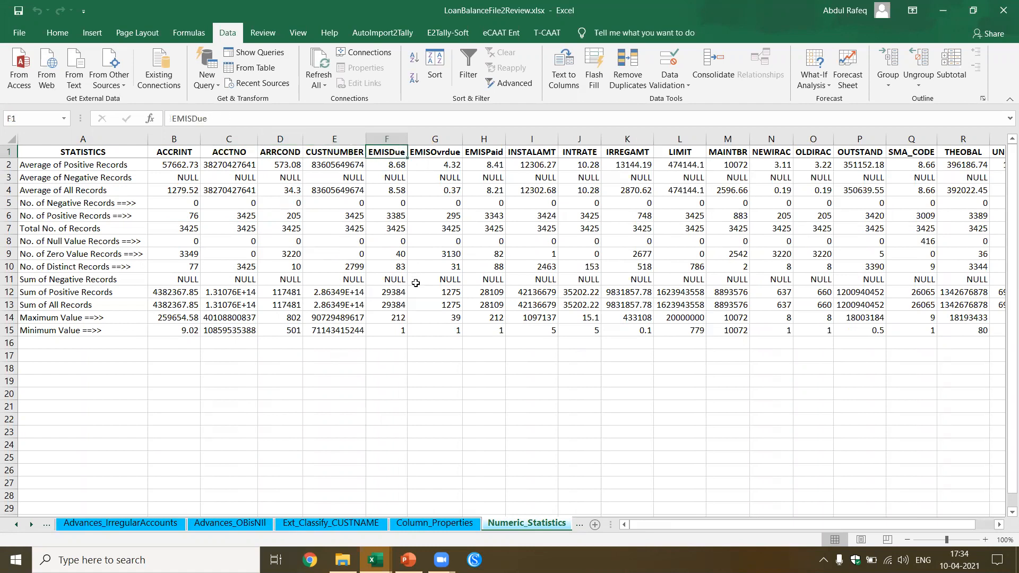
{"action": "left_click", "coordinate": [391, 217]}
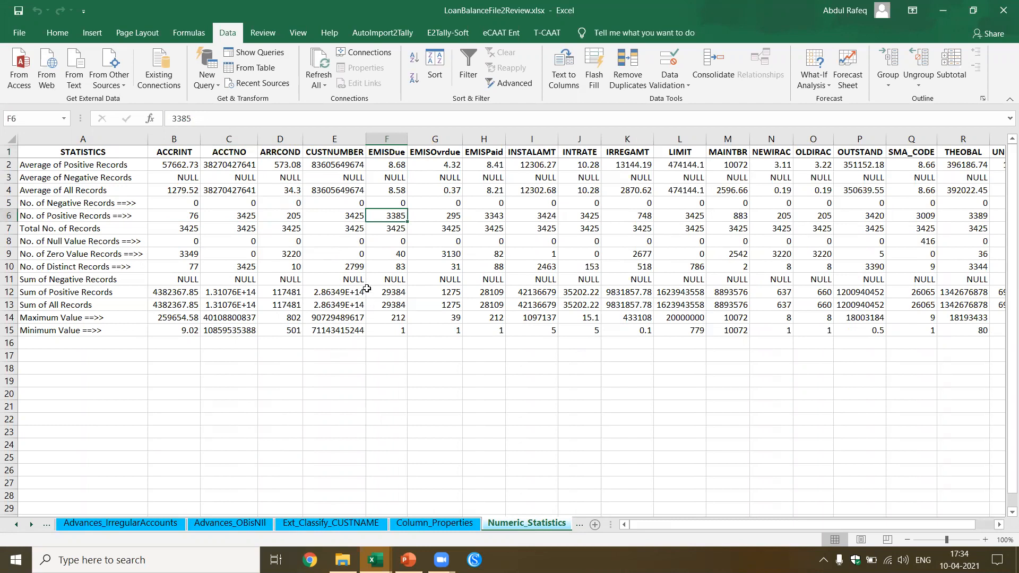
{"action": "left_click", "coordinate": [394, 254]}
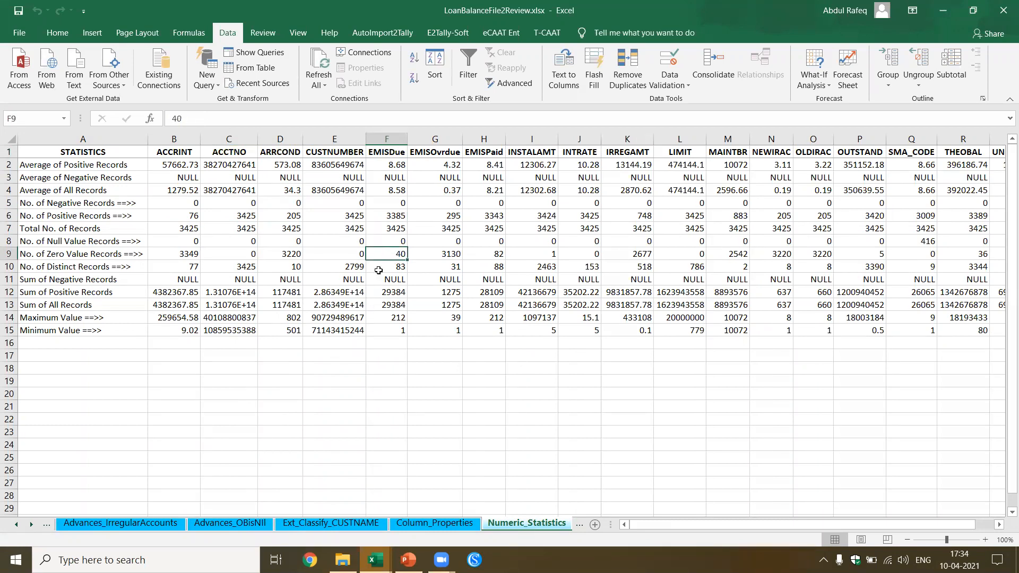
Step: Check the distinct record count of EMISDue, the EMISOvrdue statistics, and the total and positive record counts of INSTALAMT
{"action": "left_click", "coordinate": [400, 268]}
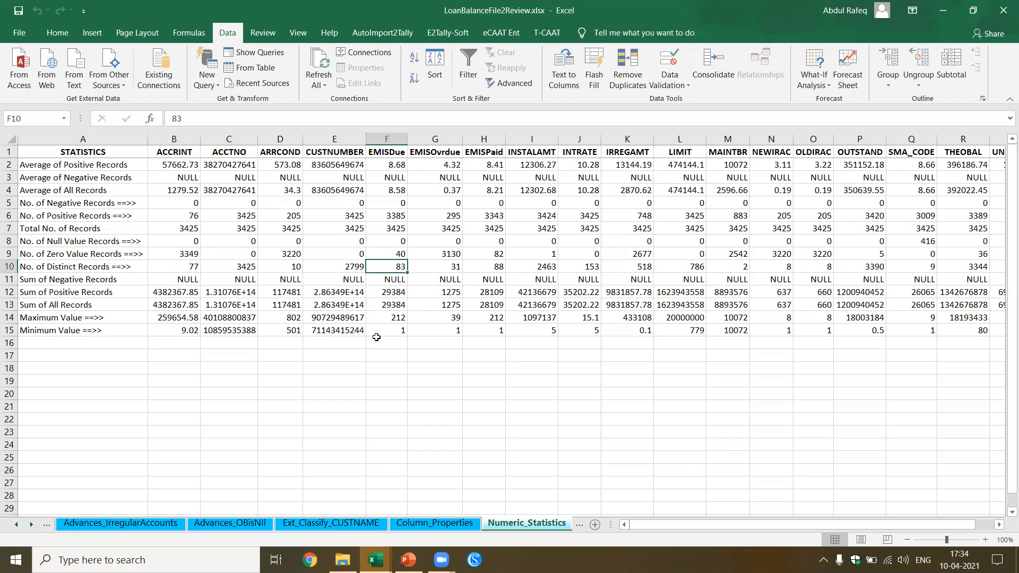
{"action": "left_click", "coordinate": [427, 177]}
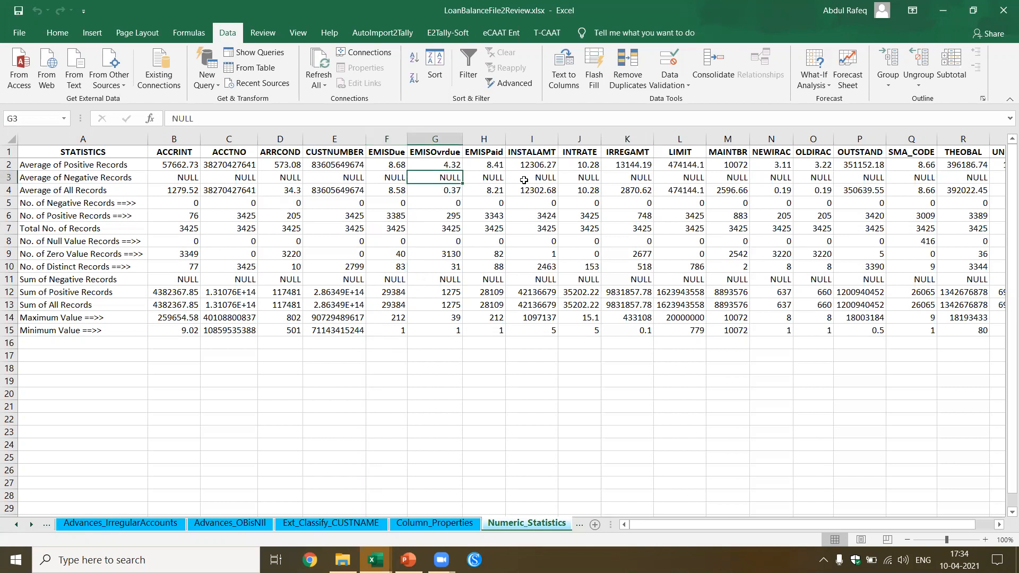
{"action": "left_click", "coordinate": [543, 224]}
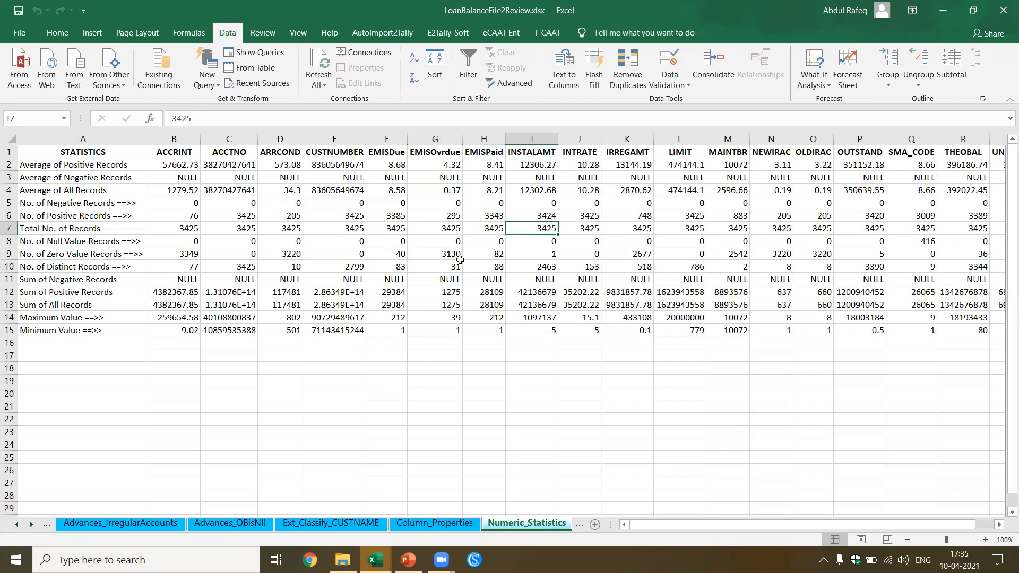
{"action": "key", "text": "Up"}
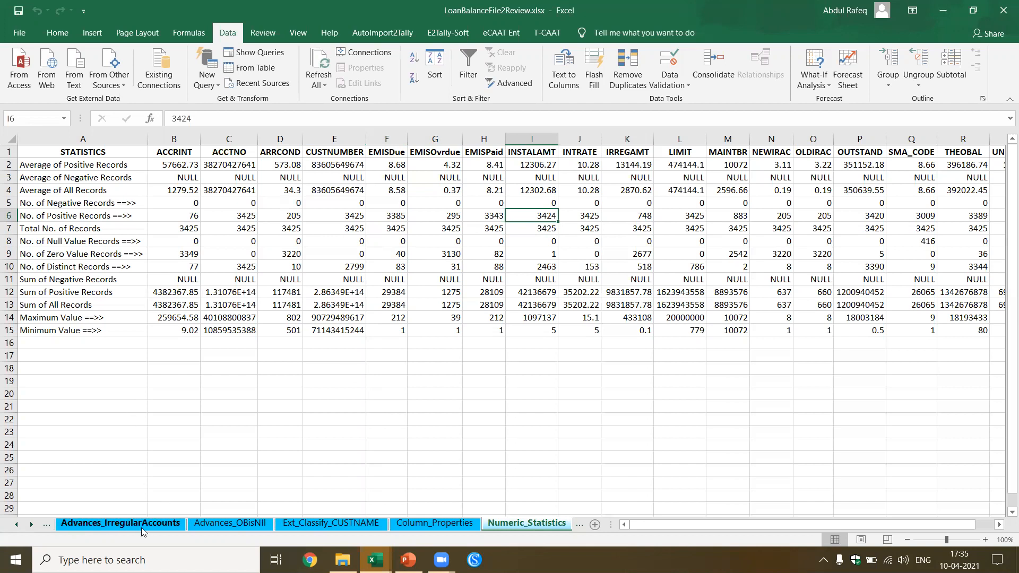
Step: Look across the fields of the Advances sheet, return to Numeric_Statistics and check the zero value record count of INSTALAMT
{"action": "left_click", "coordinate": [17, 525]}
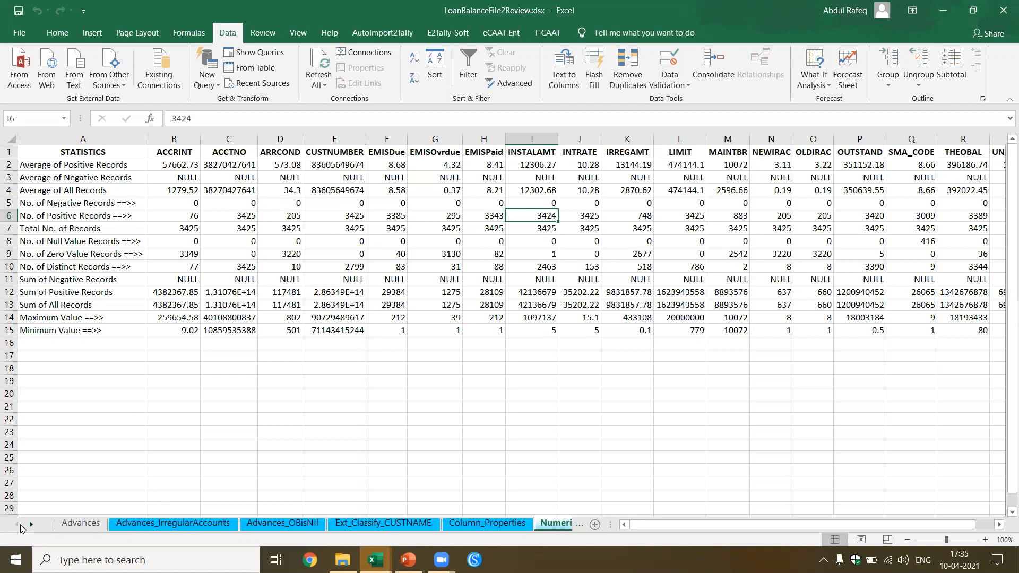
{"action": "left_click", "coordinate": [81, 524]}
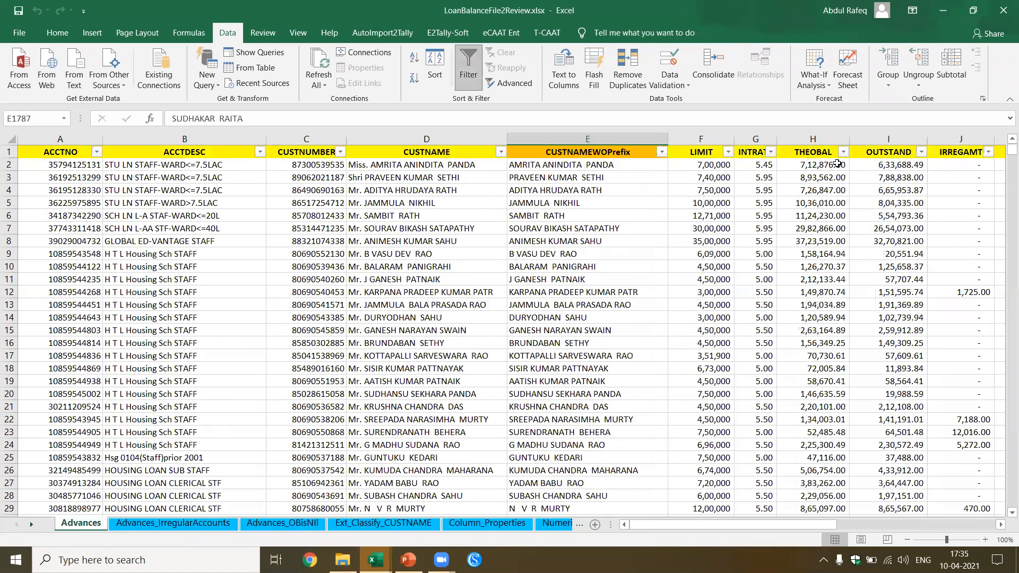
{"action": "left_click", "coordinate": [1002, 525]}
{"action": "left_click", "coordinate": [1002, 526]}
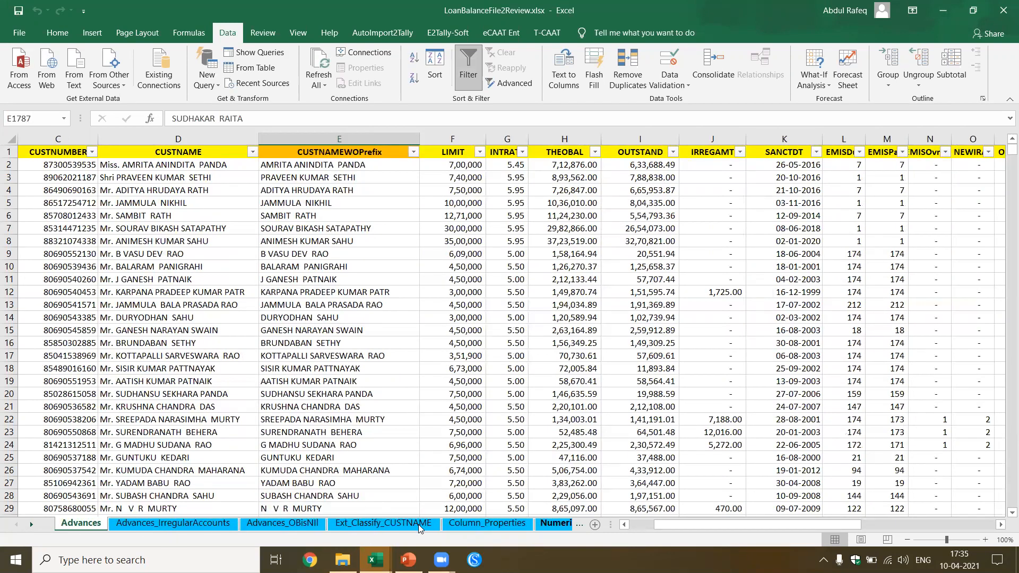
{"action": "left_click", "coordinate": [556, 524]}
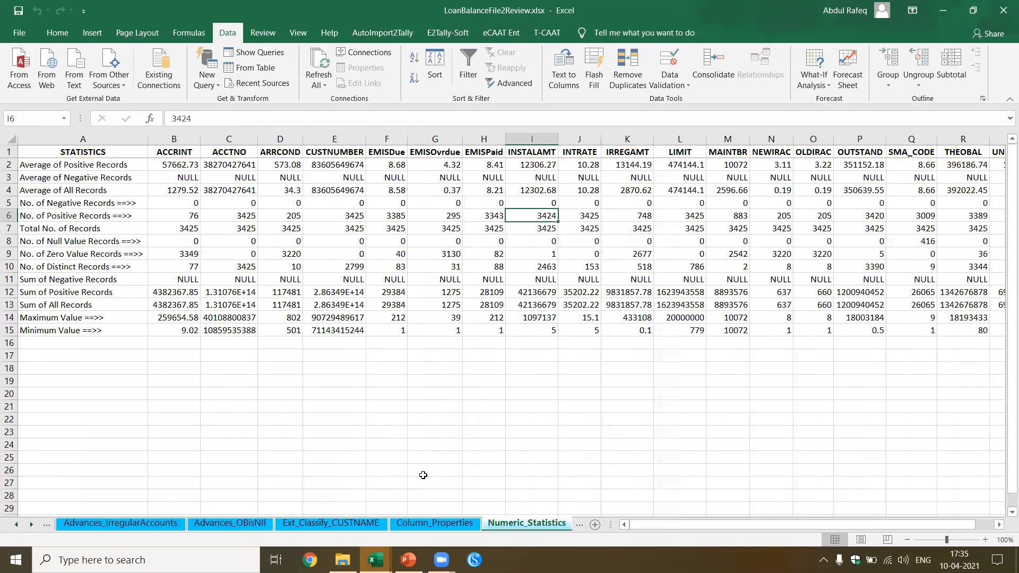
{"action": "left_click", "coordinate": [556, 254]}
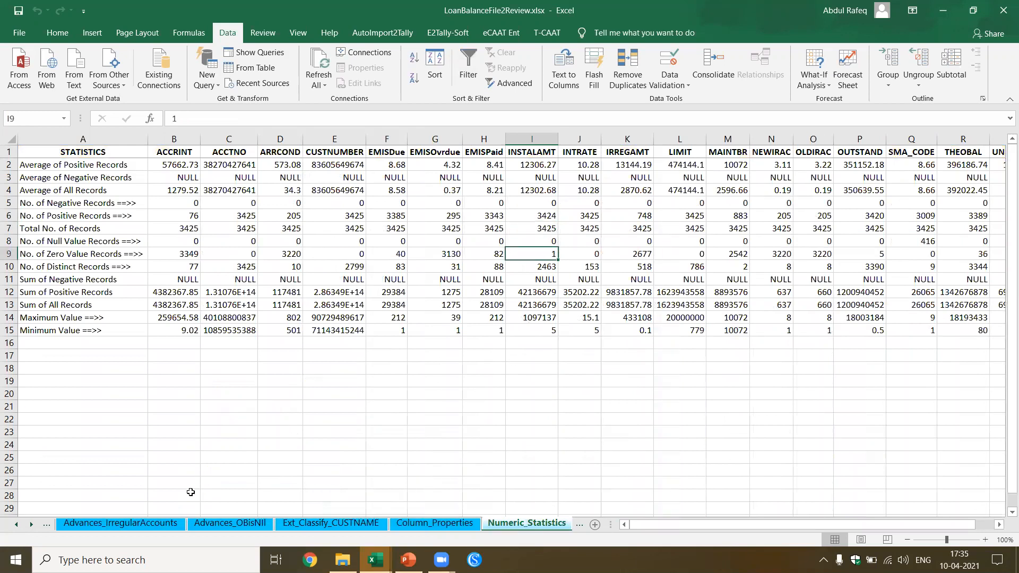
Step: Filter the Advances sheet to show only the records whose INSTALAMT is zero (-)
{"action": "left_click", "coordinate": [19, 525]}
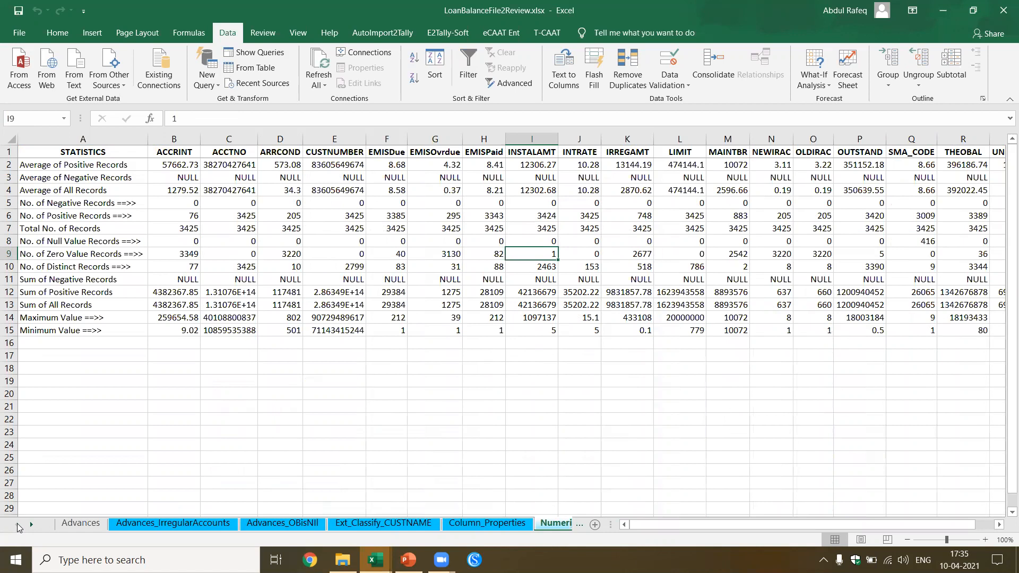
{"action": "left_click", "coordinate": [80, 524]}
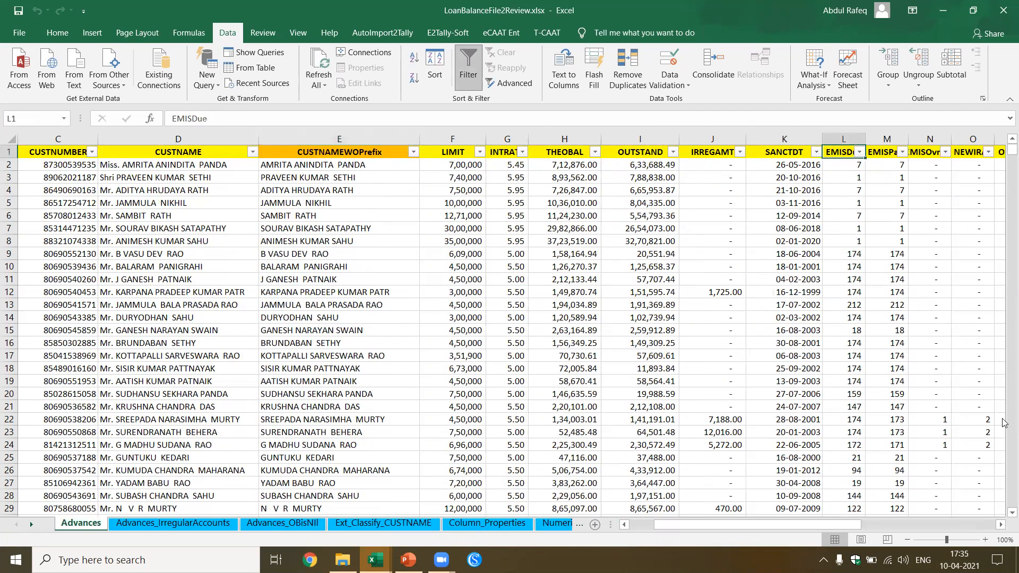
{"action": "key", "text": "Right"}
{"action": "key", "text": "Right"}
{"action": "key", "text": "Right"}
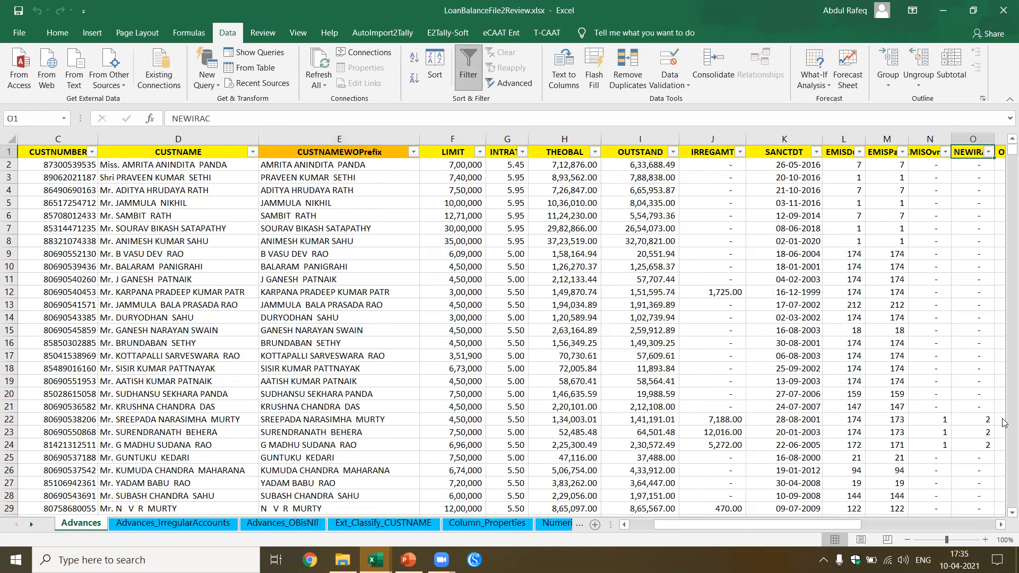
{"action": "key", "text": "Right"}
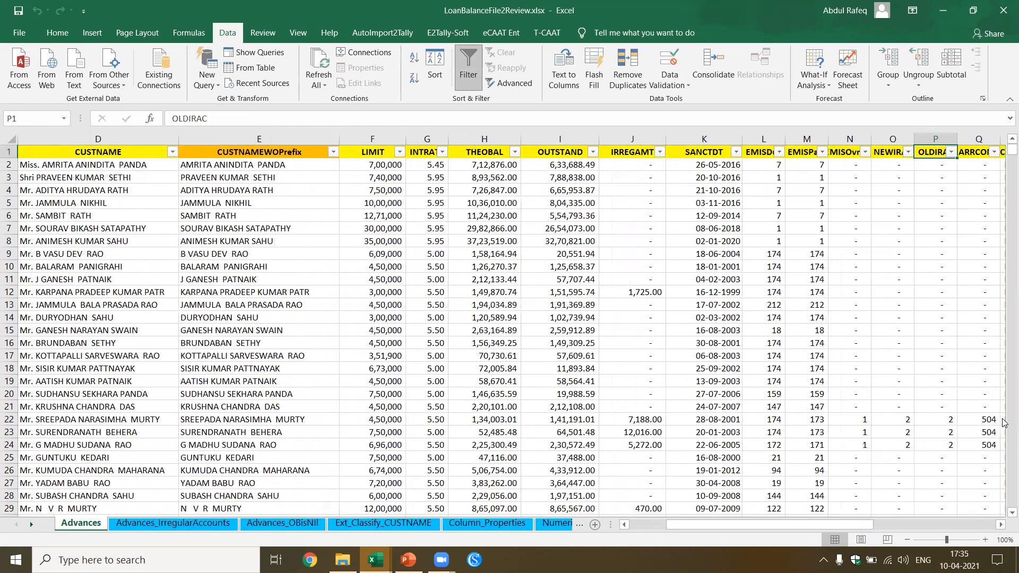
{"action": "key", "text": "Right"}
{"action": "key", "text": "Right"}
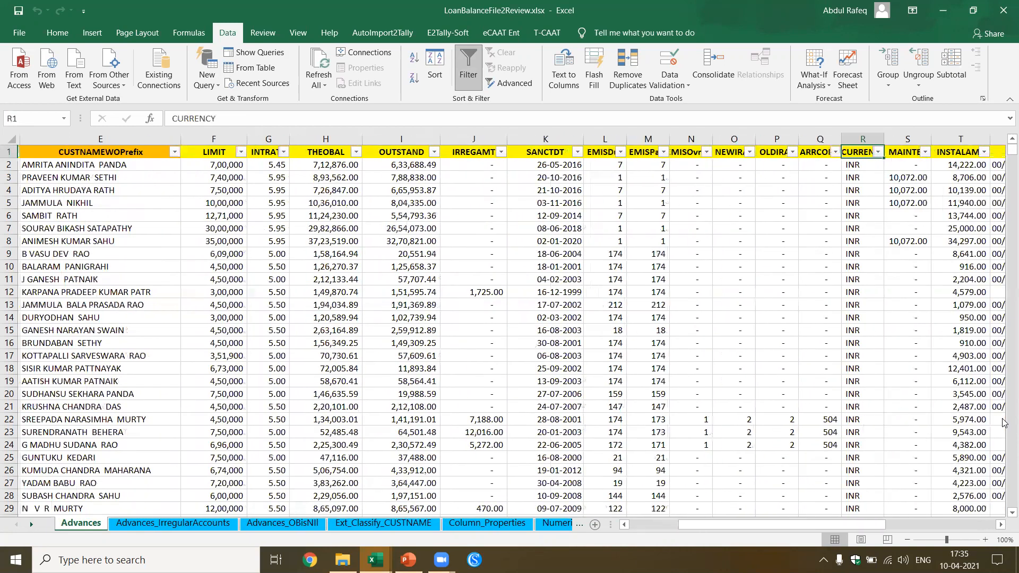
{"action": "key", "text": "Right"}
{"action": "key", "text": "Right"}
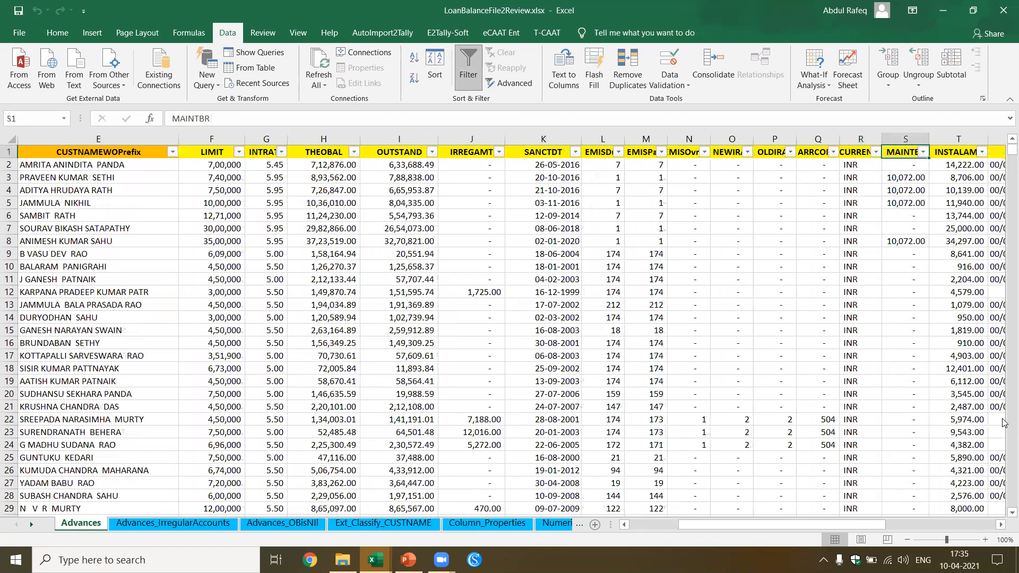
{"action": "left_click", "coordinate": [982, 153]}
{"action": "left_click", "coordinate": [848, 298]}
{"action": "left_click", "coordinate": [847, 309]}
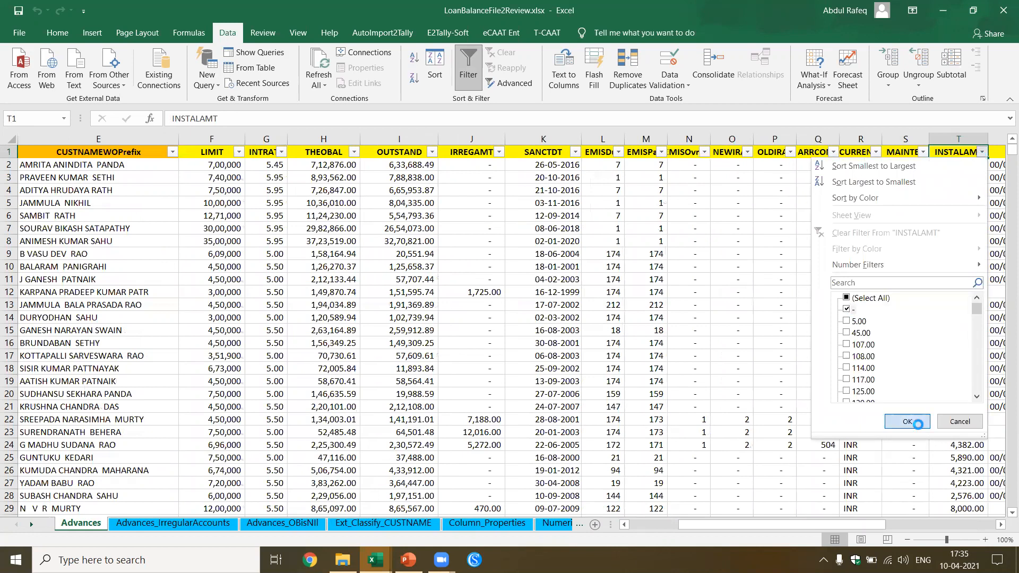
{"action": "left_click", "coordinate": [907, 421]}
{"action": "left_click", "coordinate": [966, 165]}
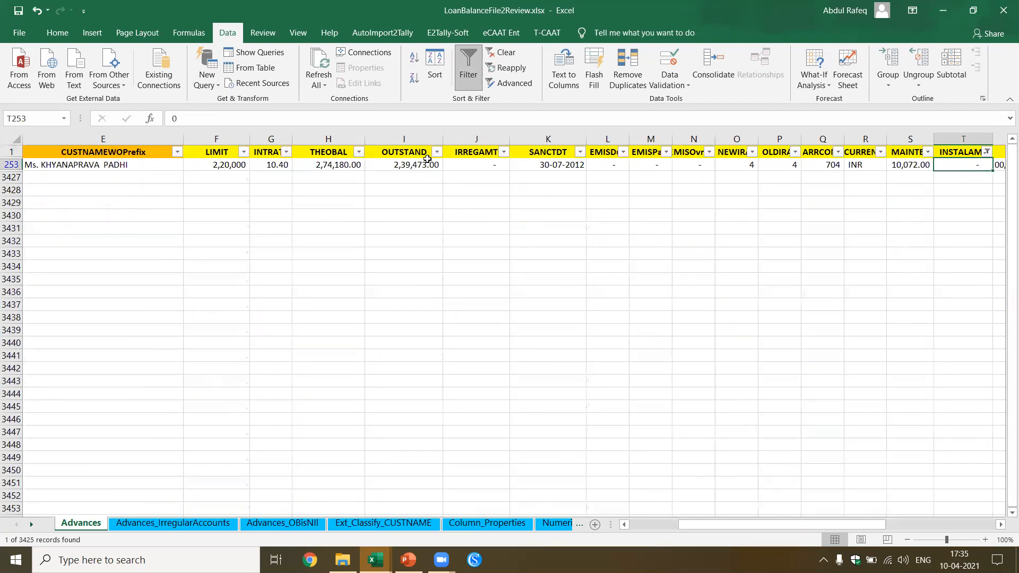
Step: Extract the visible cells of the filtered Advances data to a new sheet with eCAAT's Extract Visible Cells
{"action": "left_click", "coordinate": [502, 33]}
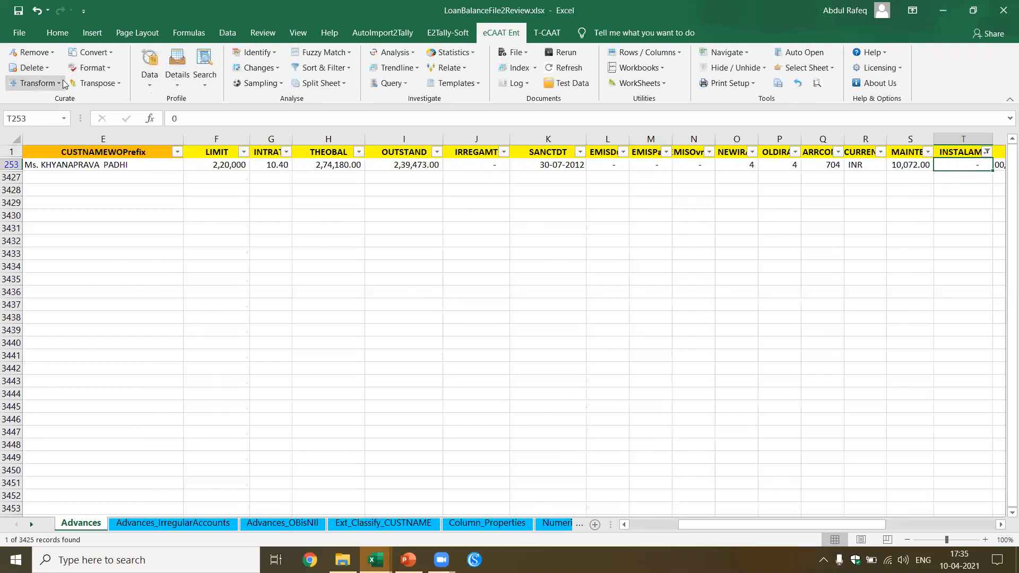
{"action": "left_click", "coordinate": [61, 87]}
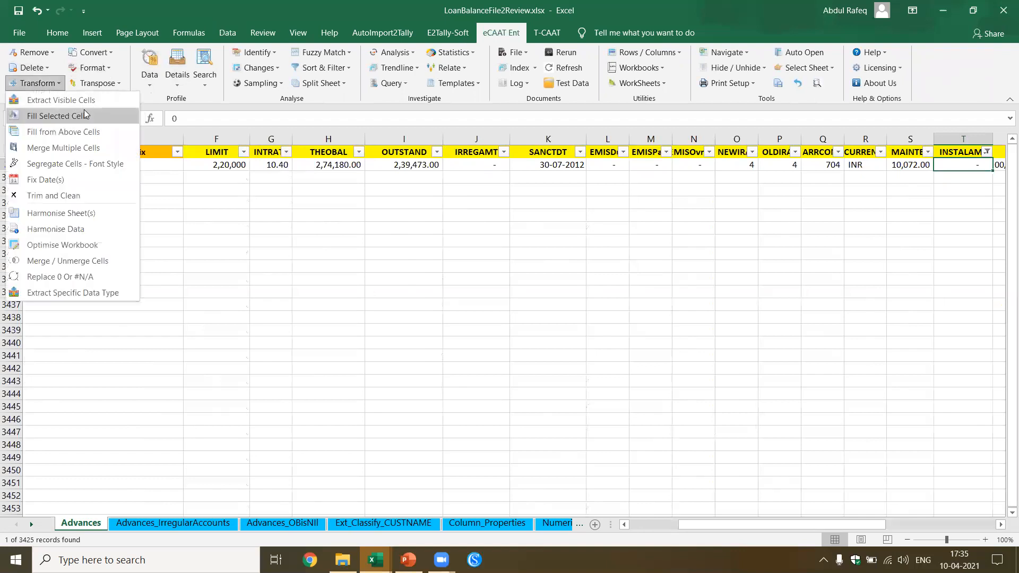
{"action": "left_click", "coordinate": [42, 99]}
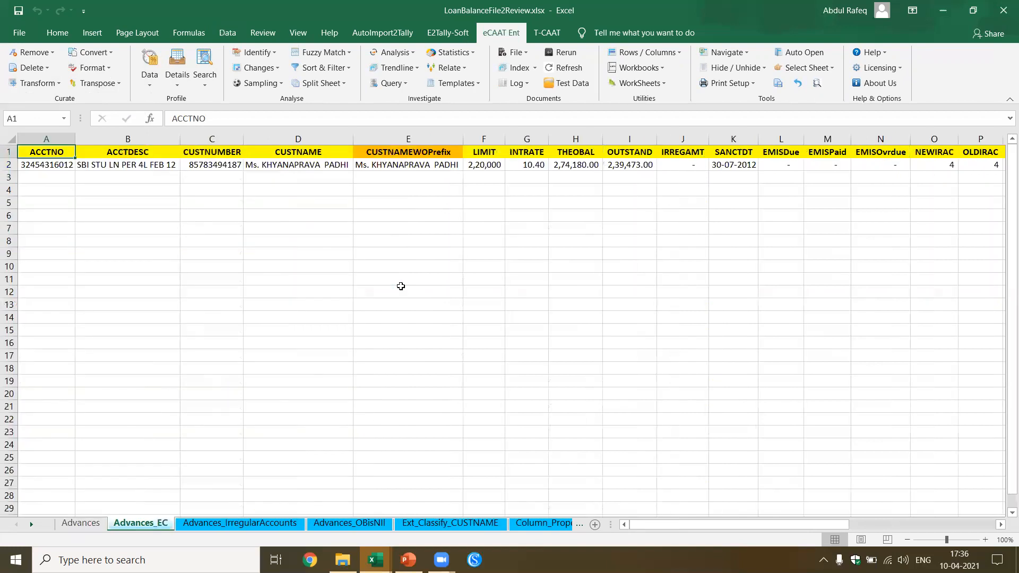
Step: Rename the extracted Advances_EC sheet as Advances_Instalmentzero
{"action": "double_click", "coordinate": [169, 523]}
{"action": "left_click", "coordinate": [169, 523]}
{"action": "key", "text": "BackSpace"}
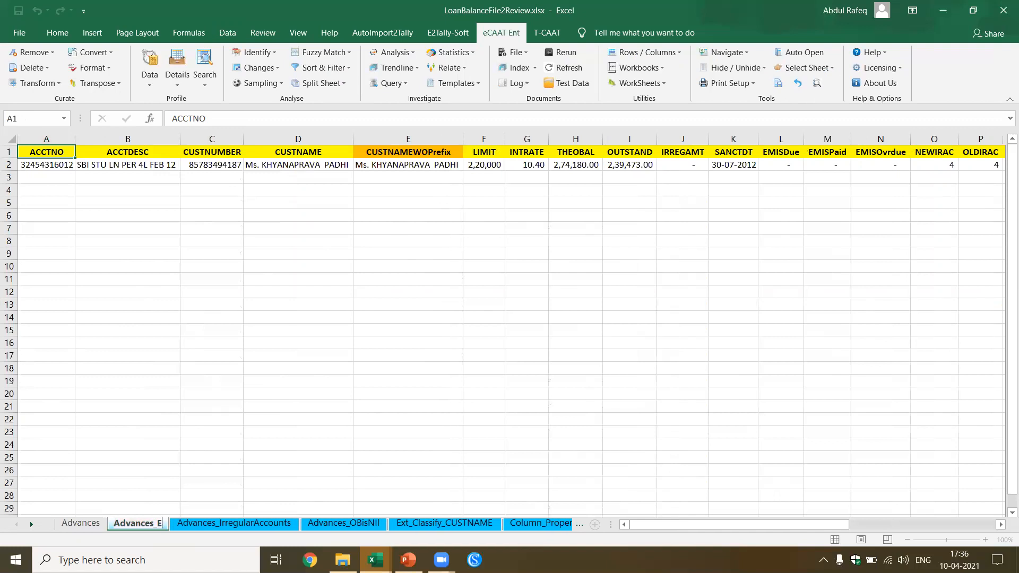
{"action": "key", "text": "BackSpace"}
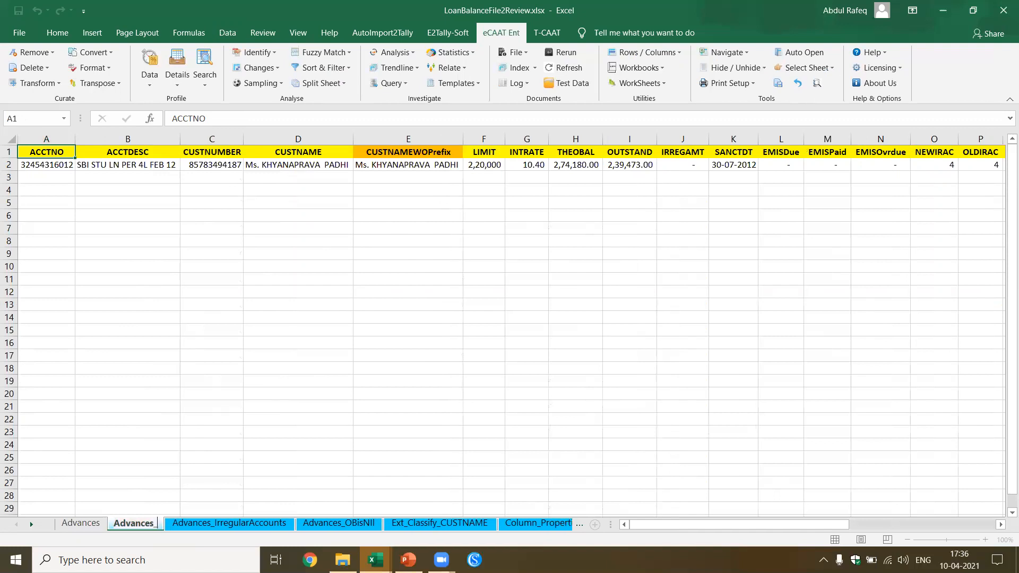
{"action": "type", "text": "In"}
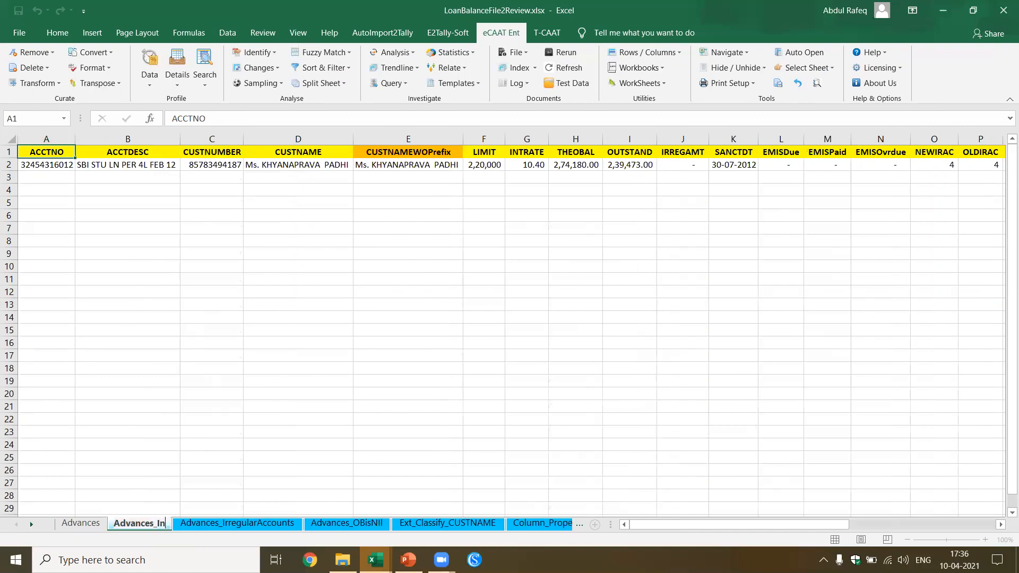
{"action": "type", "text": "stalment"}
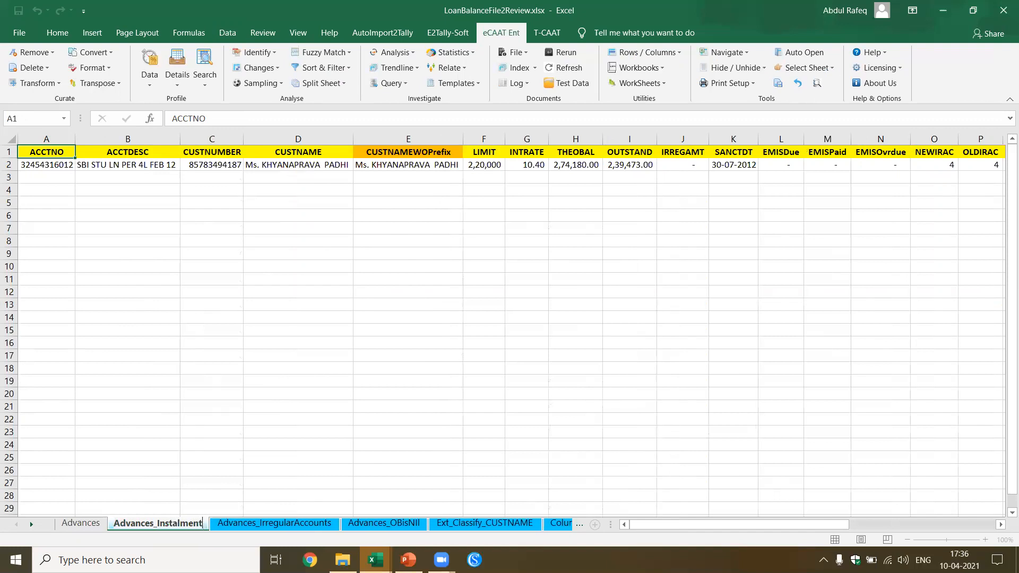
{"action": "type", "text": "zero"}
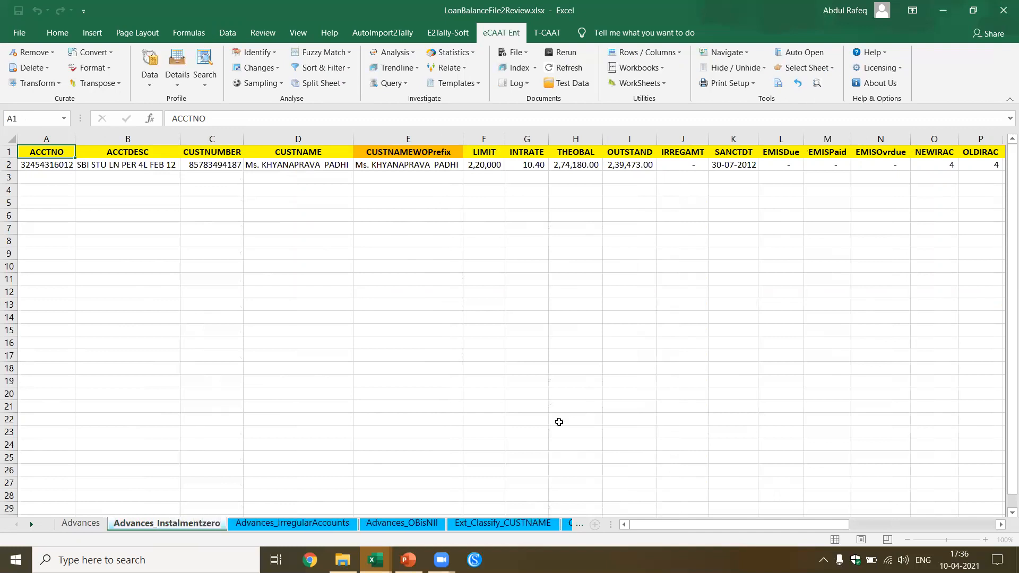
{"action": "left_click", "coordinate": [552, 352]}
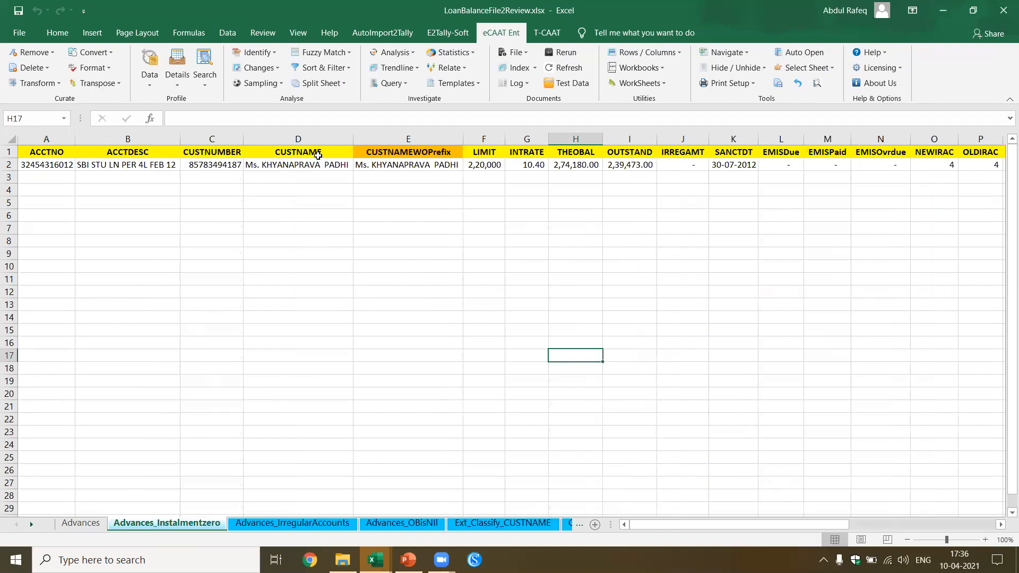
Step: Examine the extracted zero-instalment loan record across its fields, from the customer name and INTRATE through to WRITE_OFF_DATE
{"action": "left_click", "coordinate": [386, 162]}
{"action": "left_click", "coordinate": [511, 165]}
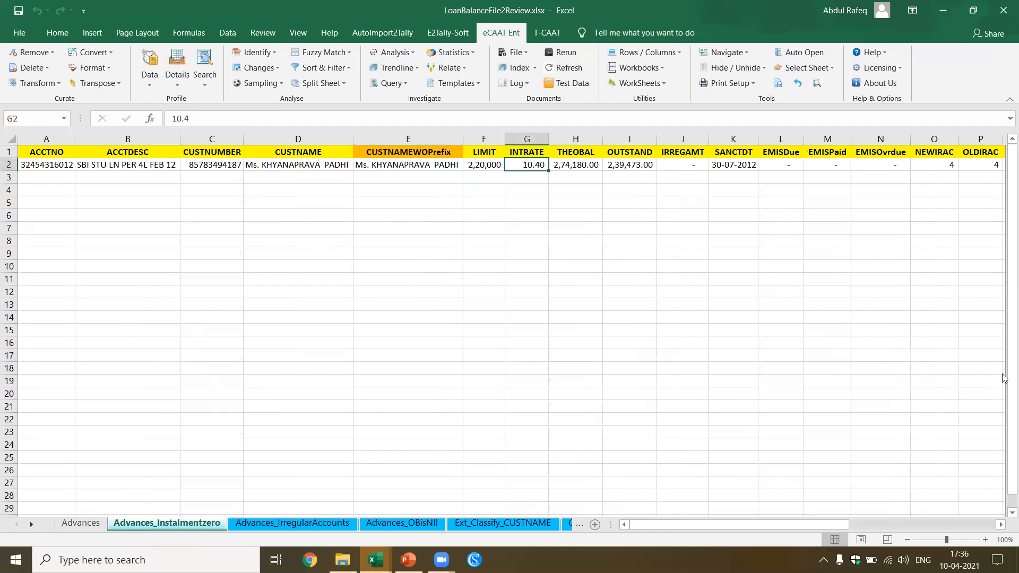
{"action": "key", "text": "Right"}
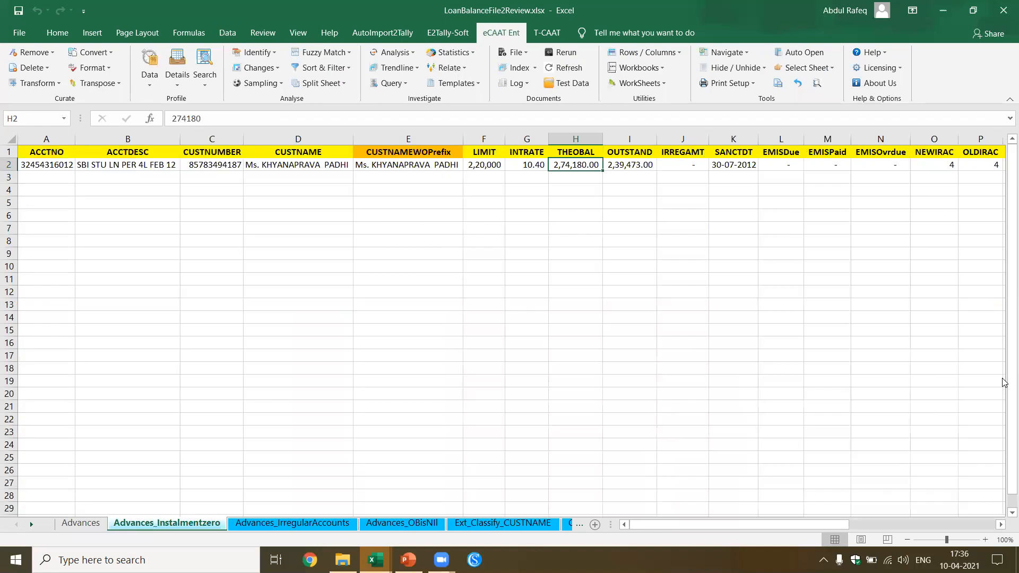
{"action": "key", "text": "Right"}
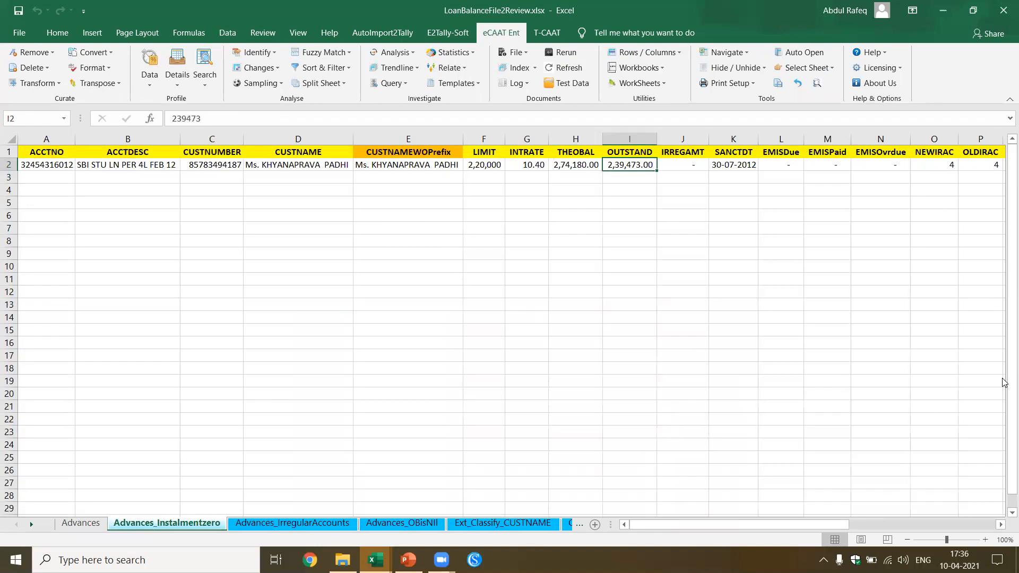
{"action": "key", "text": "Right"}
{"action": "key", "text": "Right"}
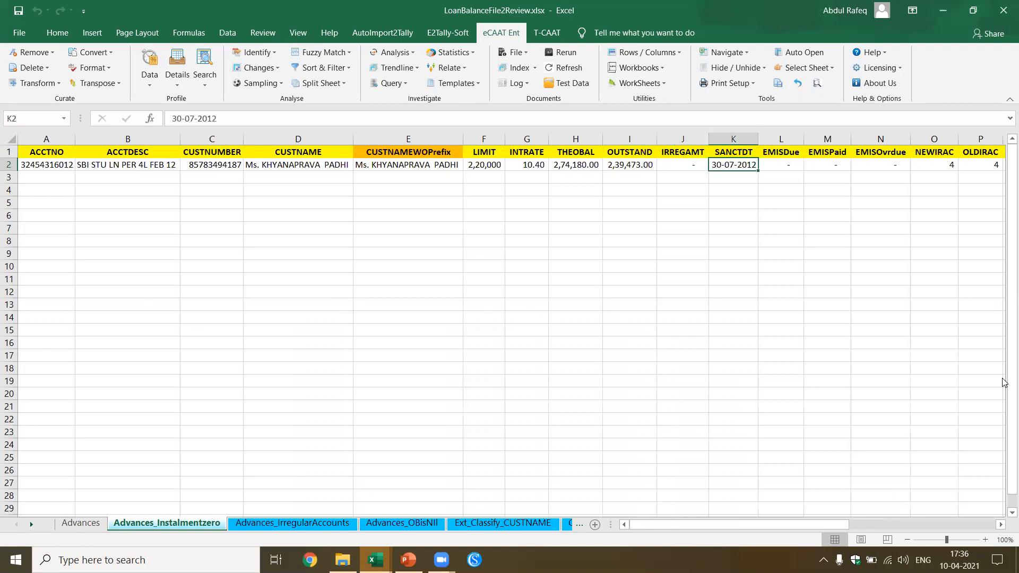
{"action": "key", "text": "Right"}
{"action": "key", "text": "Right"}
{"action": "key", "text": "Right"}
{"action": "key", "text": "Right"}
{"action": "key", "text": "Right"}
{"action": "key", "text": "Right"}
{"action": "key", "text": "Right"}
{"action": "key", "text": "Right"}
{"action": "key", "text": "Right"}
{"action": "key", "text": "Right"}
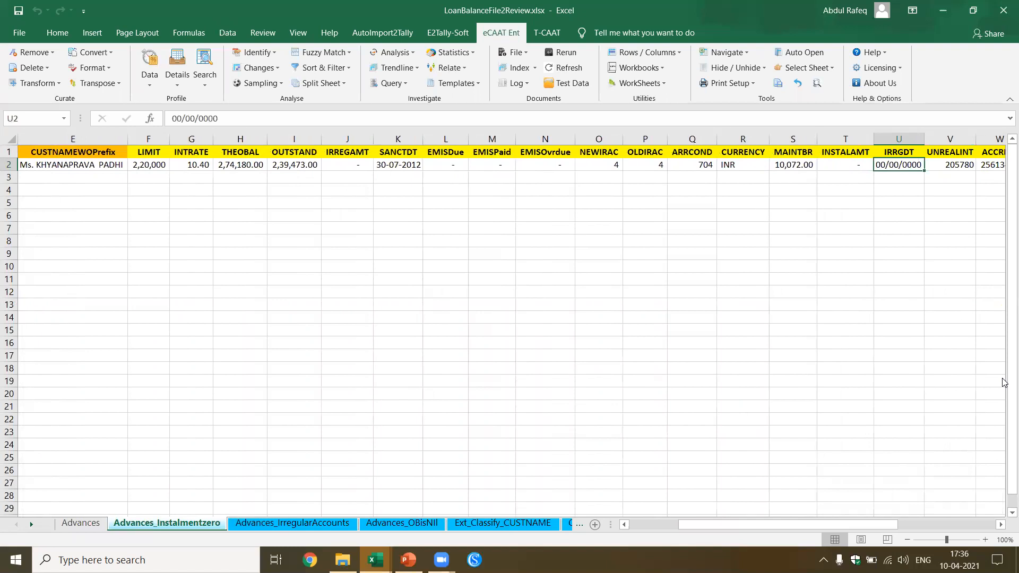
{"action": "key", "text": "Right"}
{"action": "key", "text": "Right"}
{"action": "key", "text": "Right"}
{"action": "key", "text": "Right"}
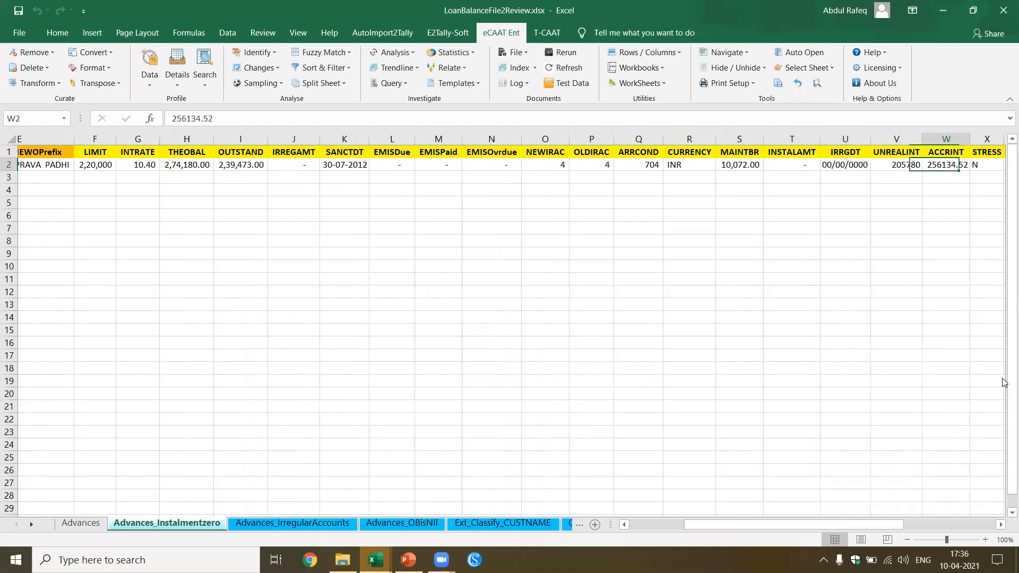
{"action": "key", "text": "Right"}
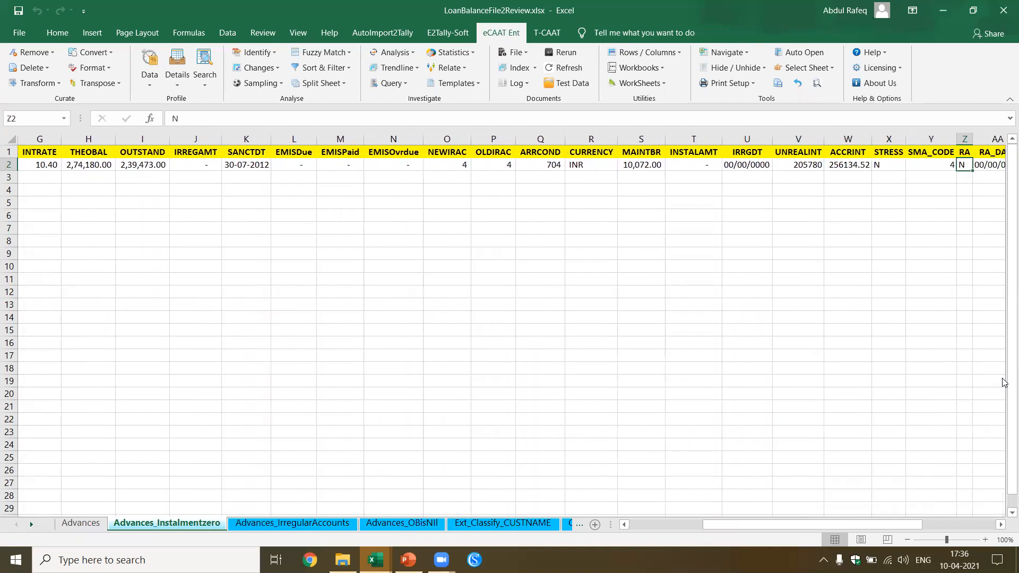
{"action": "key", "text": "Right"}
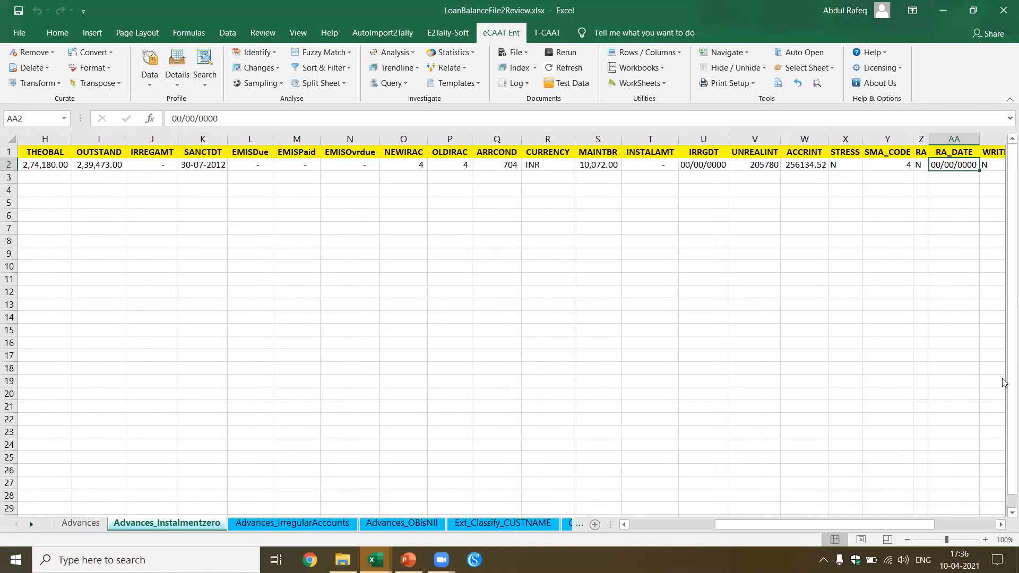
{"action": "key", "text": "Right"}
{"action": "key", "text": "Right"}
{"action": "key", "text": "Right"}
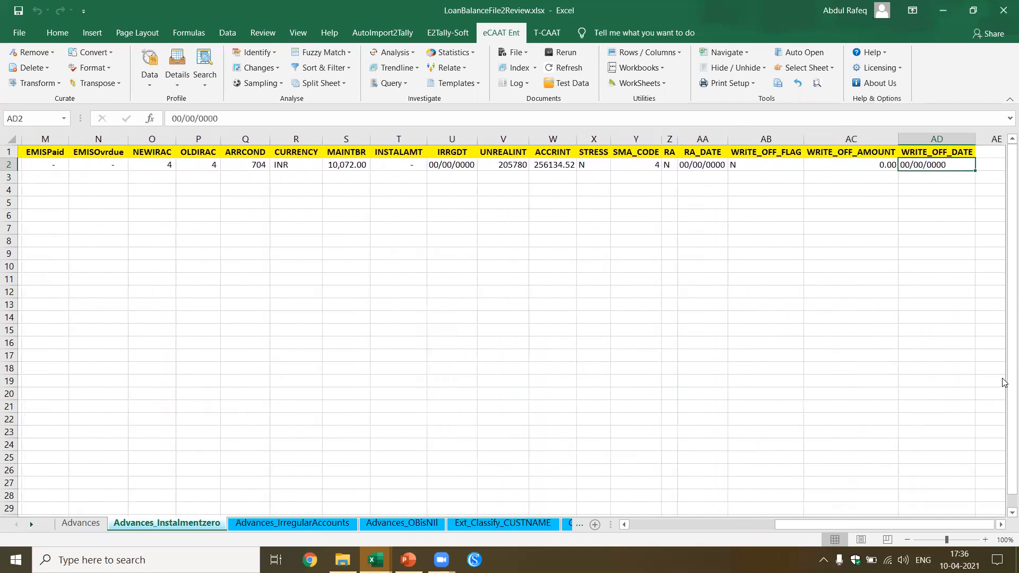
Step: Review the extracted zero-instalment record back from WRITE_OFF_DATE to ACCTNO
{"action": "key", "text": "Left"}
{"action": "key", "text": "Left"}
{"action": "key", "text": "Left"}
{"action": "key", "text": "Left"}
{"action": "key", "text": "Left"}
{"action": "key", "text": "Left"}
{"action": "key", "text": "Left"}
{"action": "key", "text": "Left"}
{"action": "key", "text": "Left"}
{"action": "key", "text": "Left"}
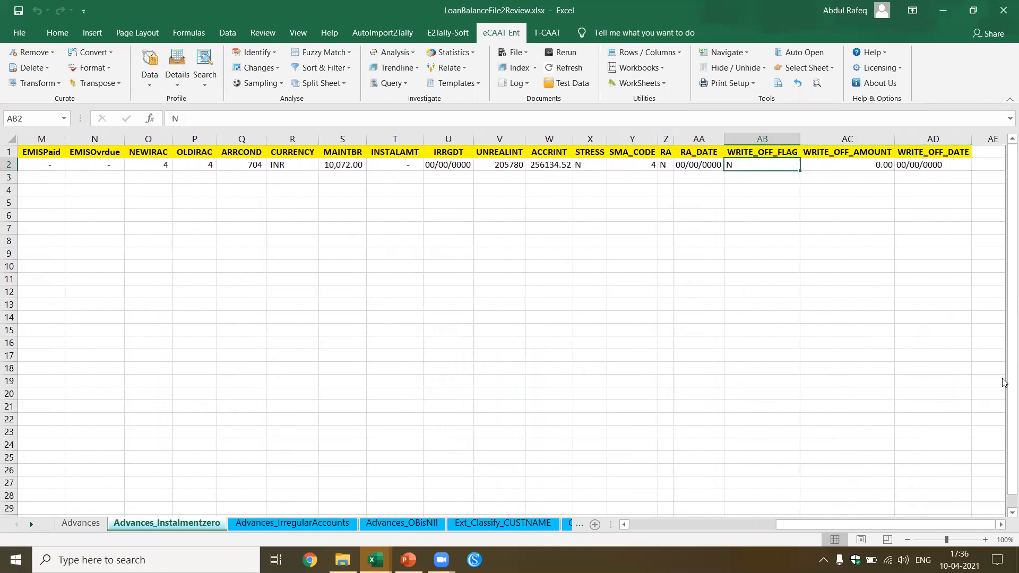
{"action": "key", "text": "Left"}
{"action": "key", "text": "Left"}
{"action": "key", "text": "Left"}
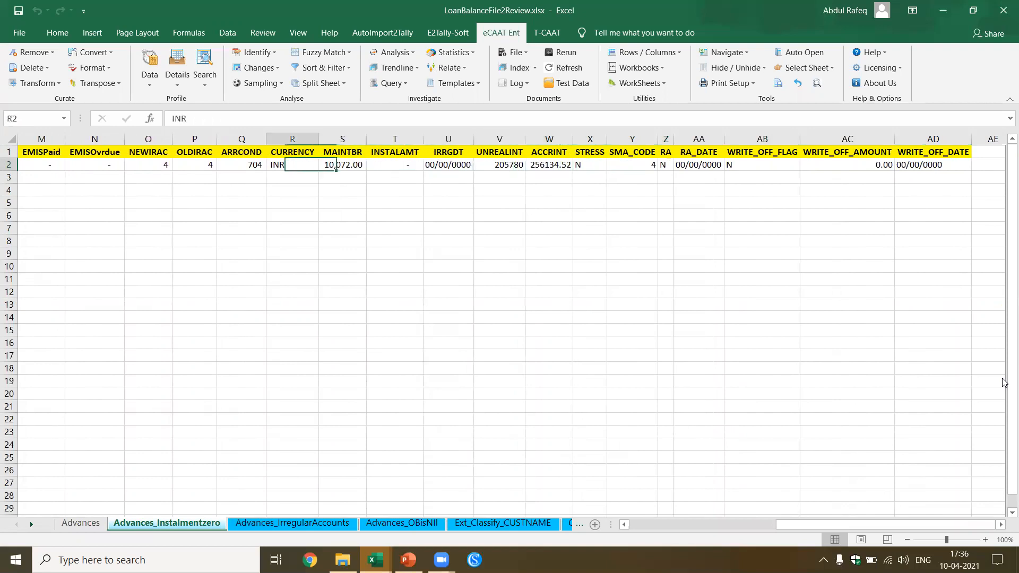
{"action": "key", "text": "Home"}
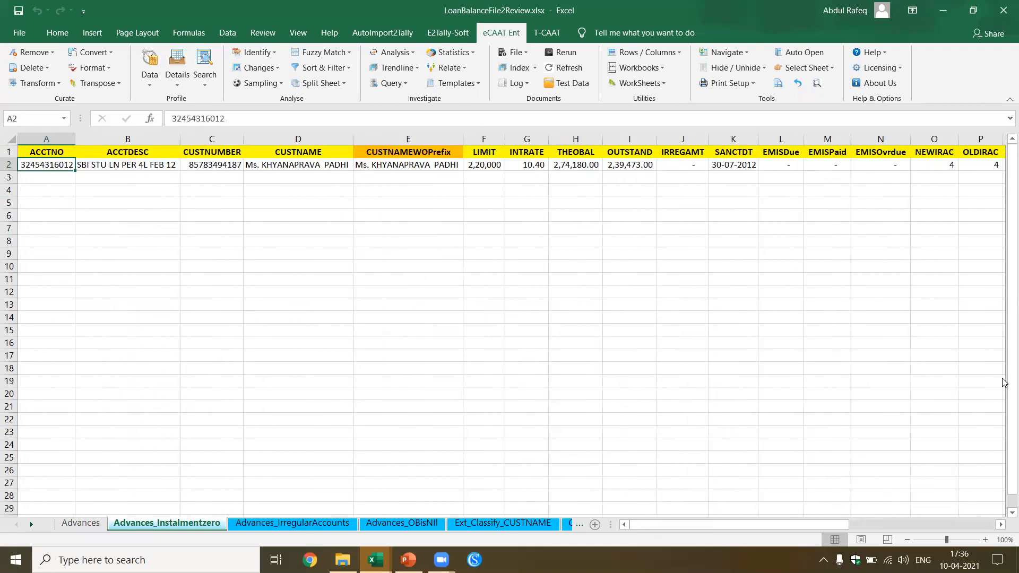
Step: Clear the INSTALAMT filter on the Advances sheet to show all loan records
{"action": "left_click", "coordinate": [227, 32]}
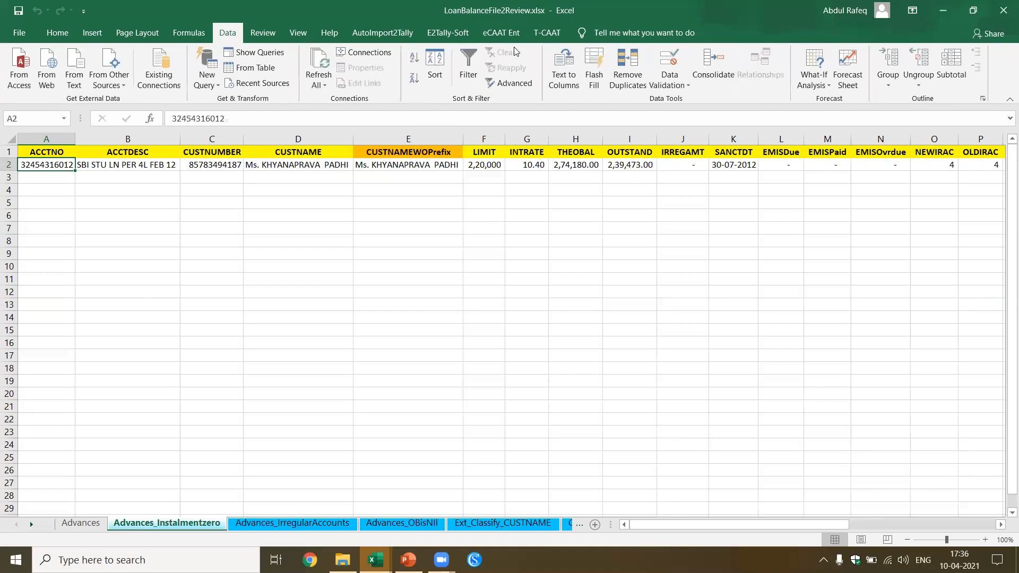
{"action": "left_click", "coordinate": [429, 295]}
{"action": "left_click", "coordinate": [90, 528]}
{"action": "left_click", "coordinate": [327, 332]}
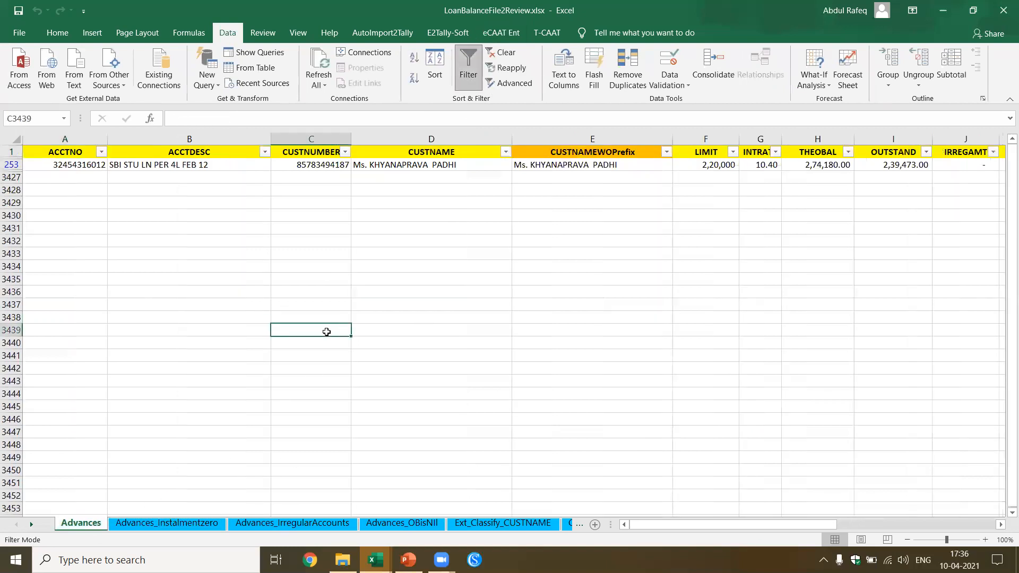
{"action": "left_click", "coordinate": [502, 52]}
{"action": "left_click", "coordinate": [446, 340]}
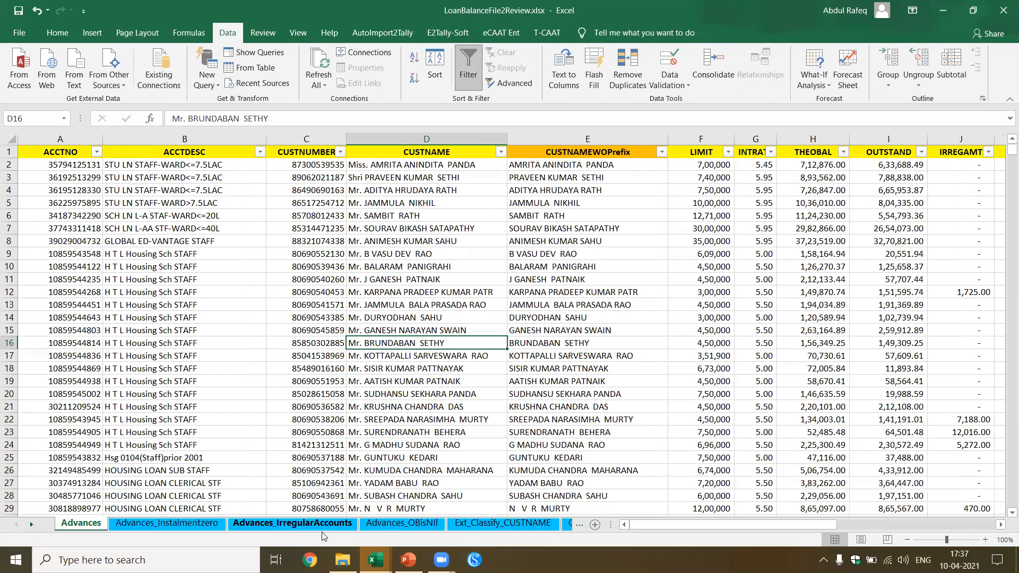
Step: Examine the Numeric_Statistics sheet, covering the MAINTBR, NEWIRAC and EMISOvrdue columns and the zero-value, negative and total record counts
{"action": "left_click", "coordinate": [503, 523]}
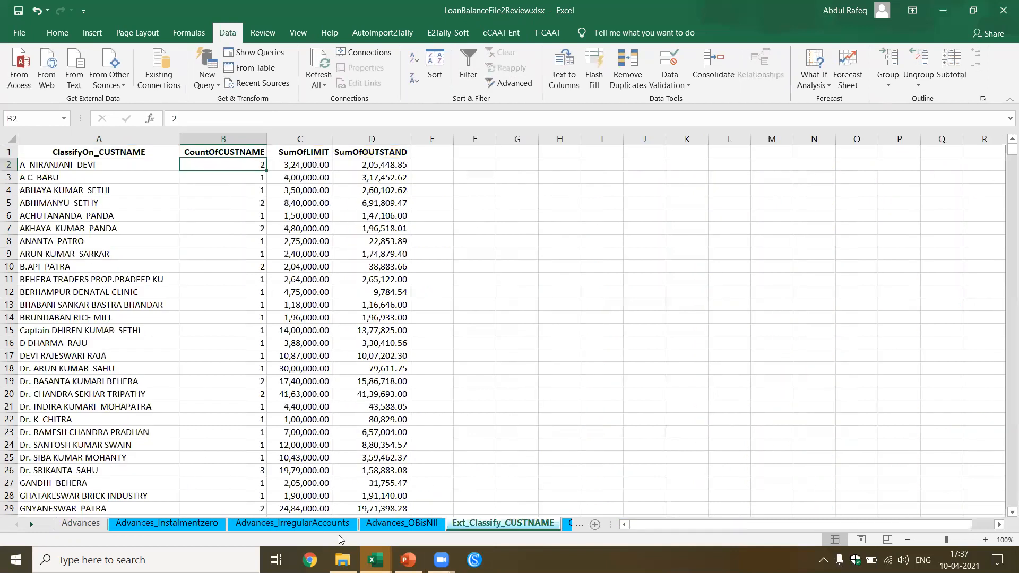
{"action": "key", "text": "ctrl+Page_Down"}
{"action": "key", "text": "ctrl+Page_Down"}
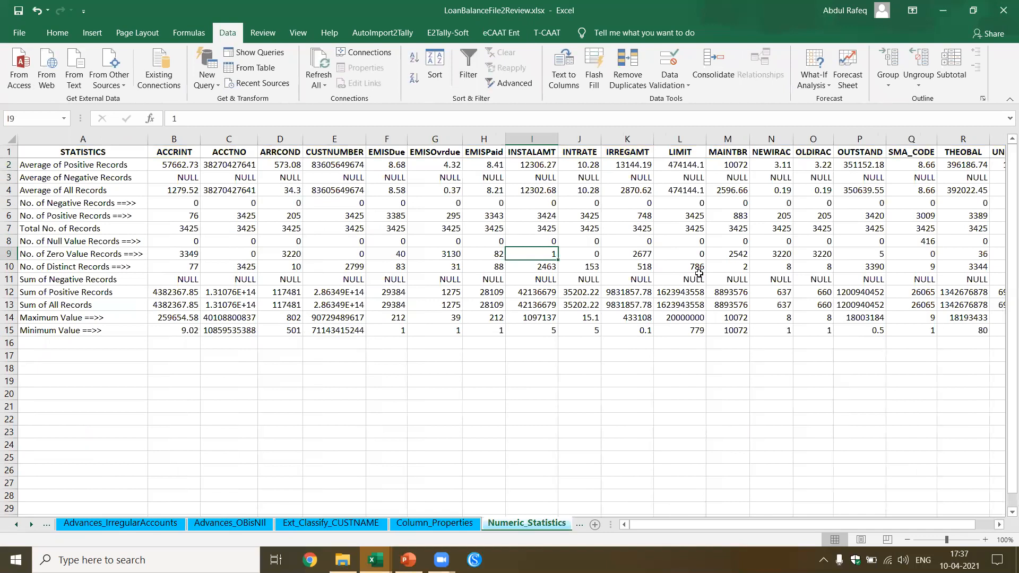
{"action": "left_click", "coordinate": [723, 152]}
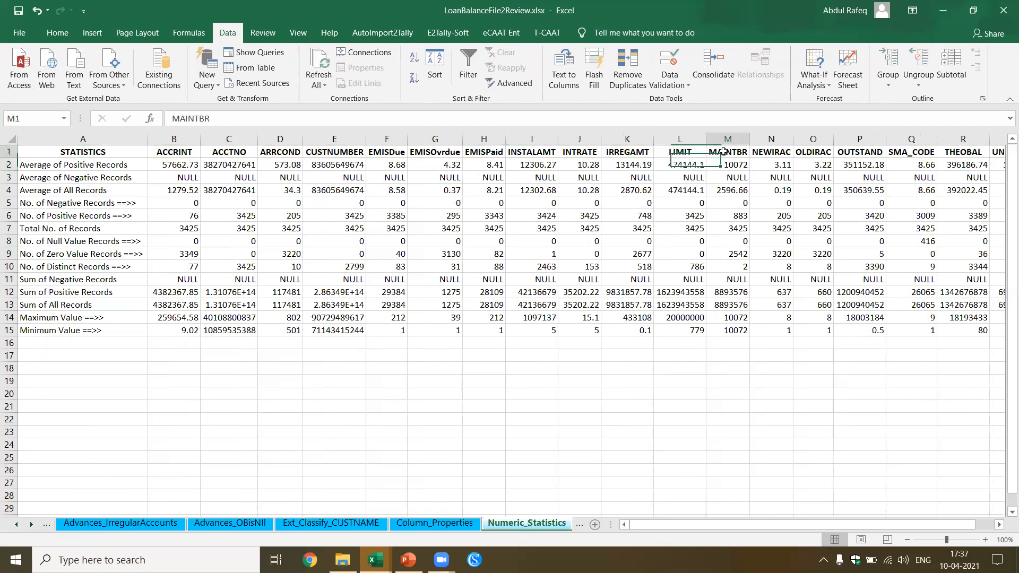
{"action": "left_click", "coordinate": [783, 151]}
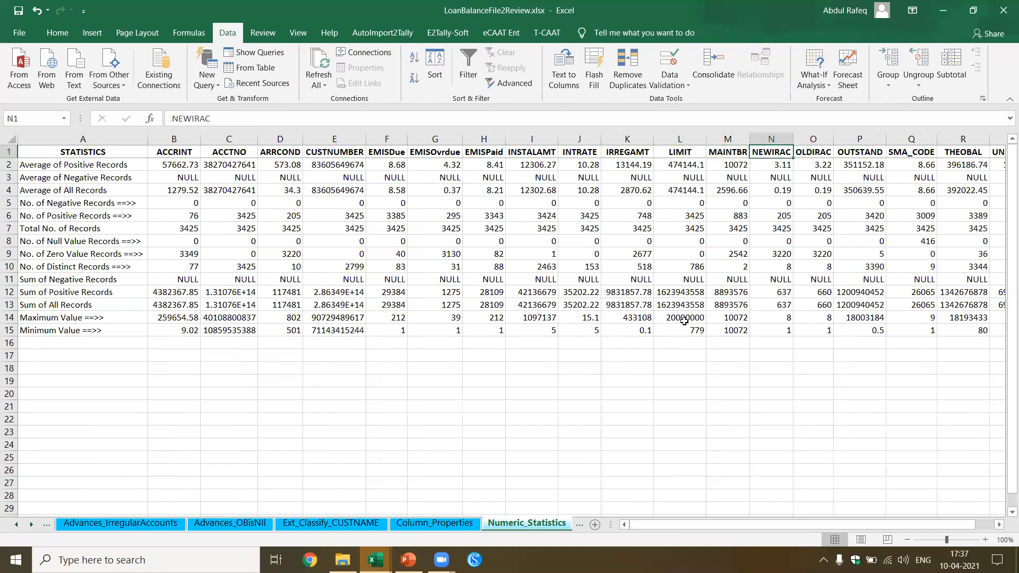
{"action": "left_click", "coordinate": [443, 253]}
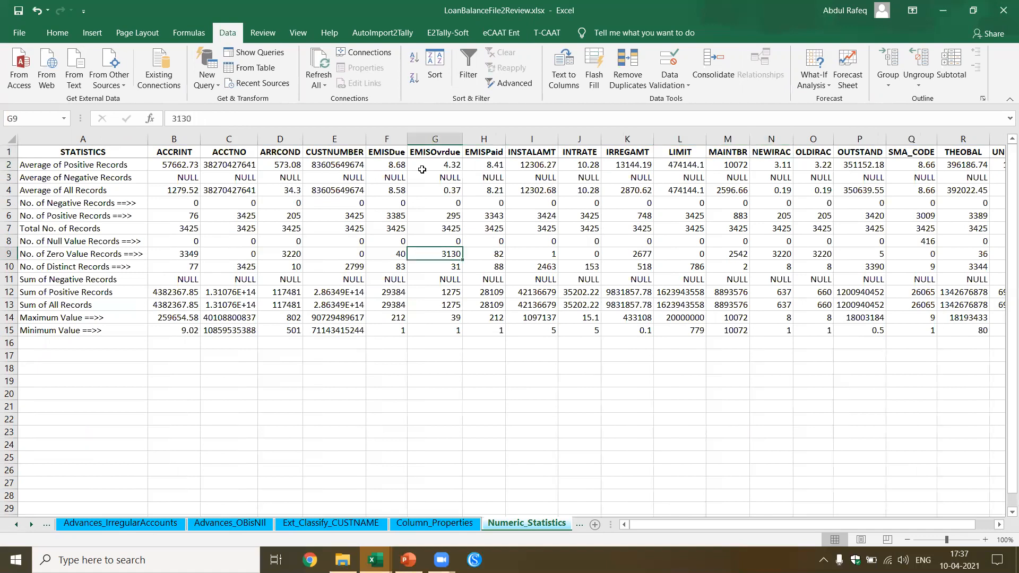
{"action": "left_click", "coordinate": [425, 154]}
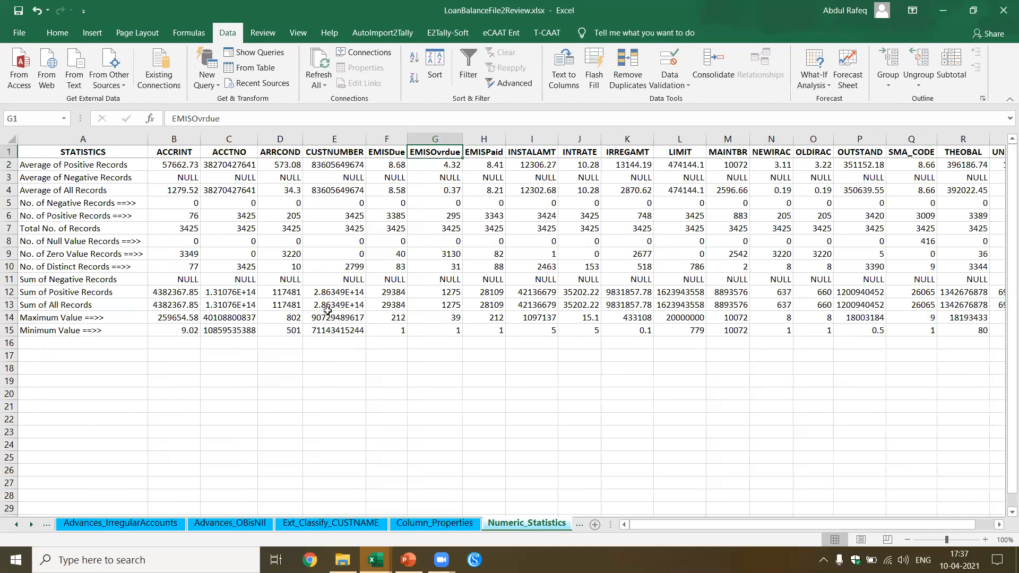
{"action": "left_click", "coordinate": [402, 203]}
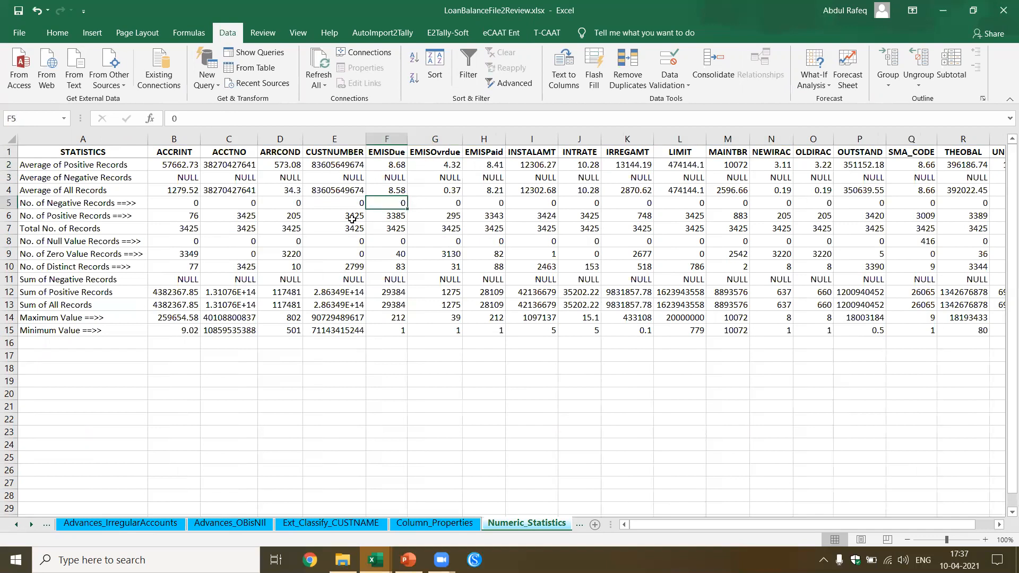
{"action": "left_click", "coordinate": [281, 228]}
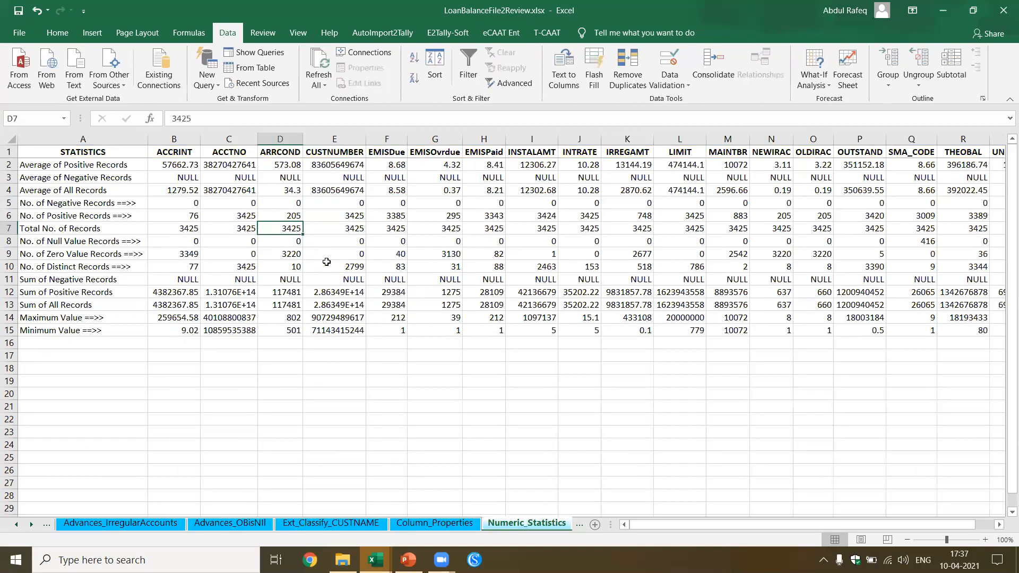
{"action": "left_click", "coordinate": [327, 250]}
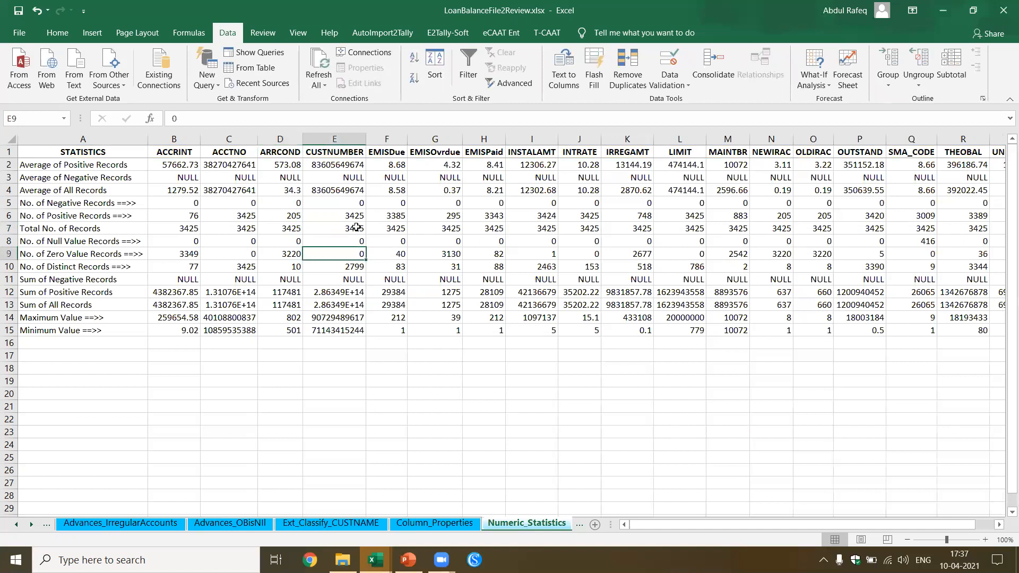
Step: Switch to the LoanBalanceFilewithResults.xlsx workbook and review the column names on its DataDictionary sheet from ACCTNO onwards
{"action": "left_click", "coordinate": [376, 560]}
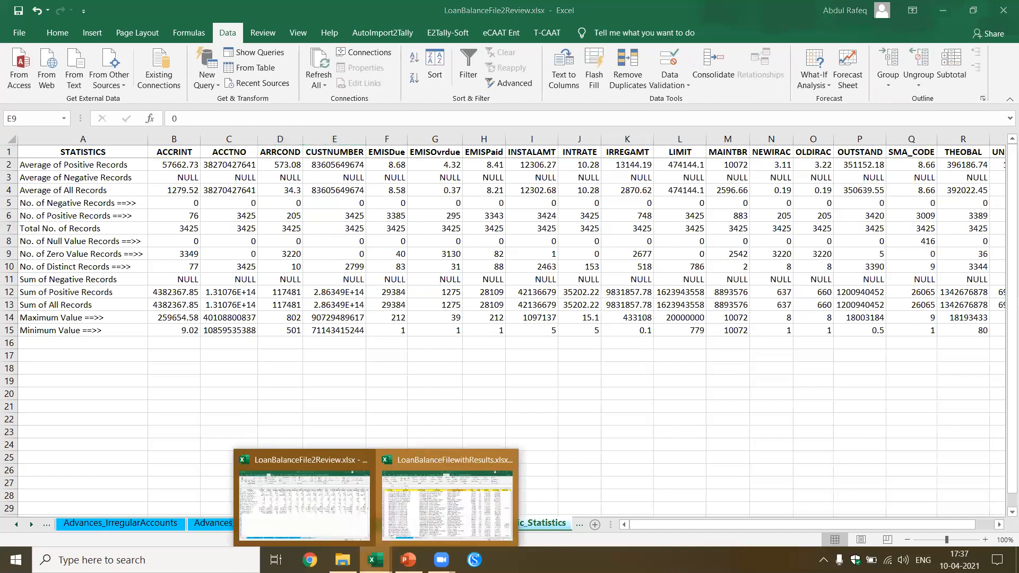
{"action": "left_click", "coordinate": [303, 507]}
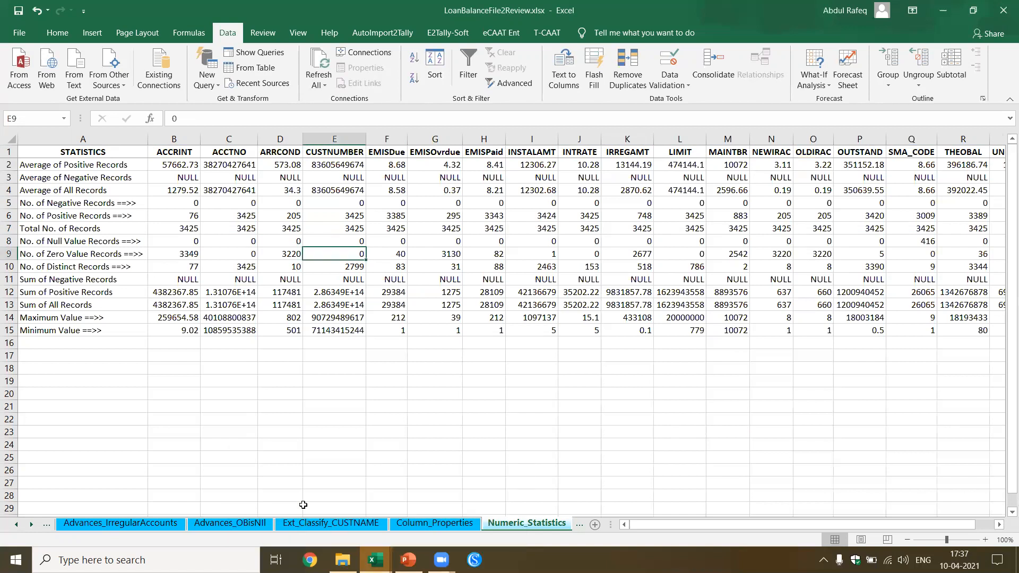
{"action": "left_click", "coordinate": [375, 560]}
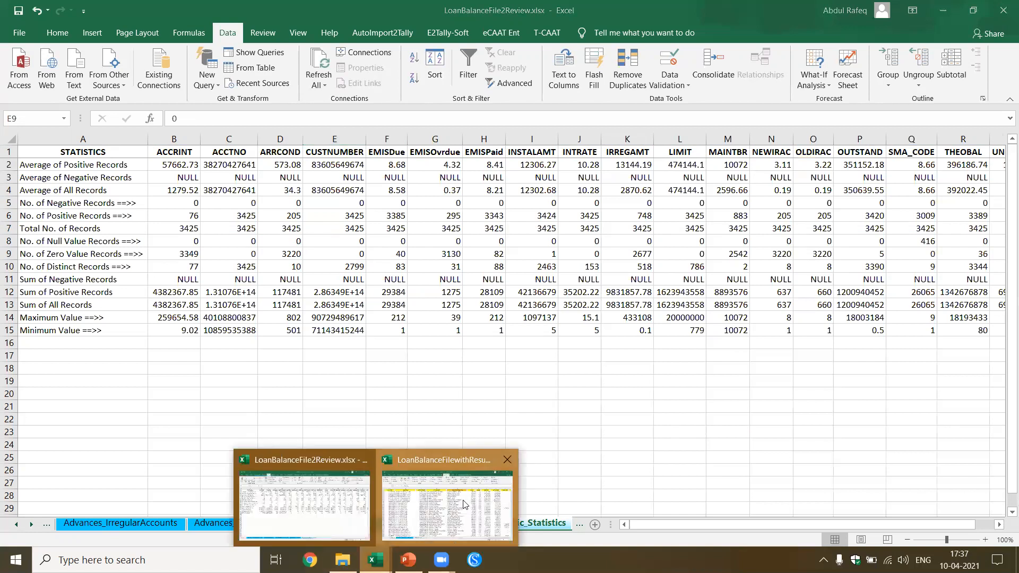
{"action": "left_click", "coordinate": [465, 504]}
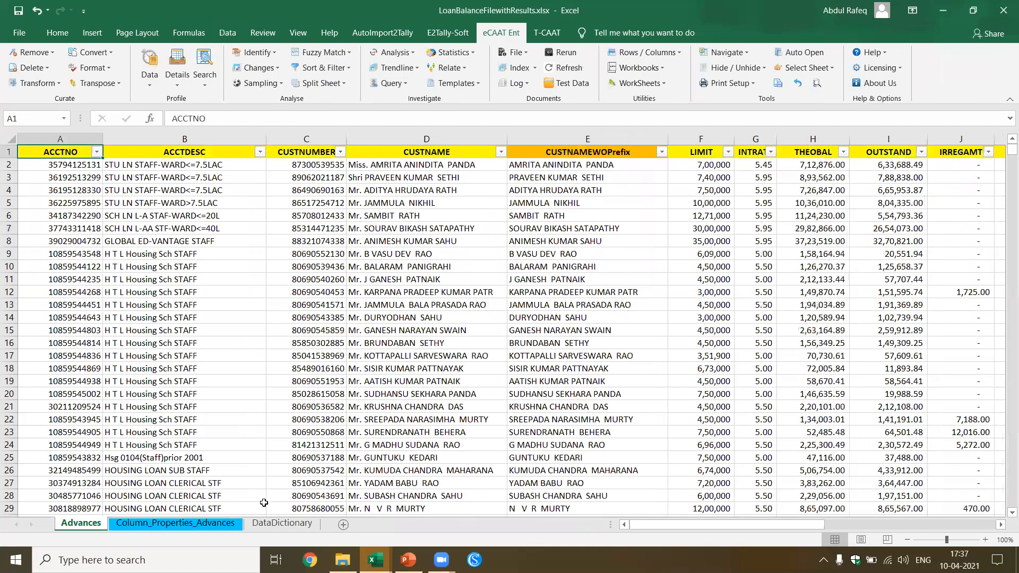
{"action": "left_click", "coordinate": [274, 520]}
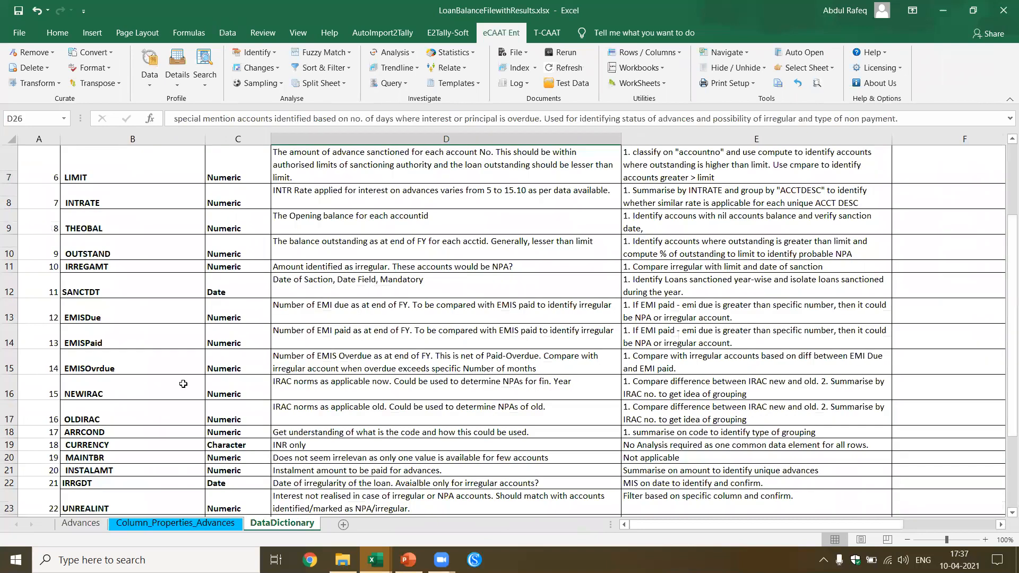
{"action": "scroll", "coordinate": [138, 308], "scroll_direction": "up", "scroll_amount": 2}
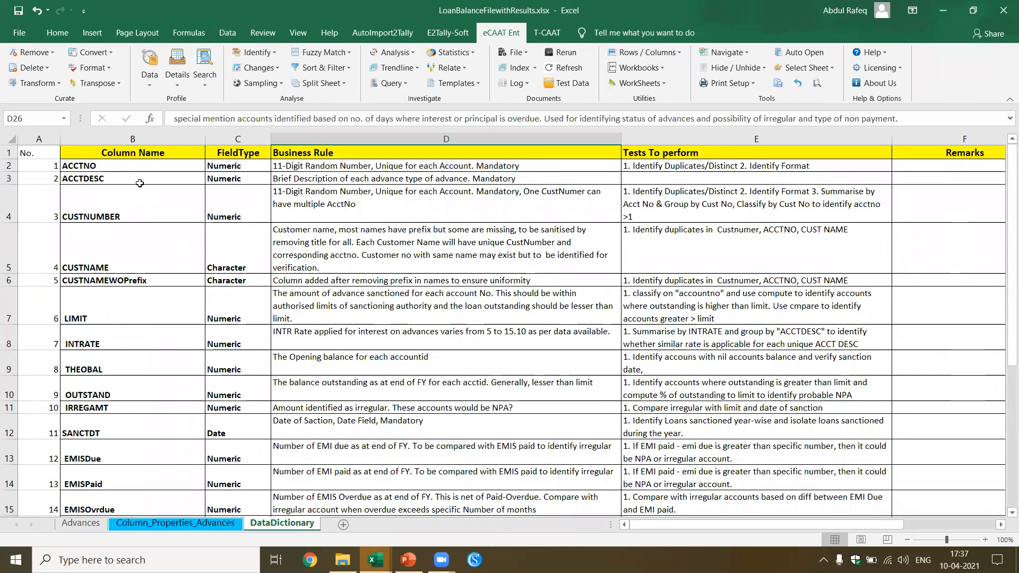
{"action": "left_click", "coordinate": [146, 165]}
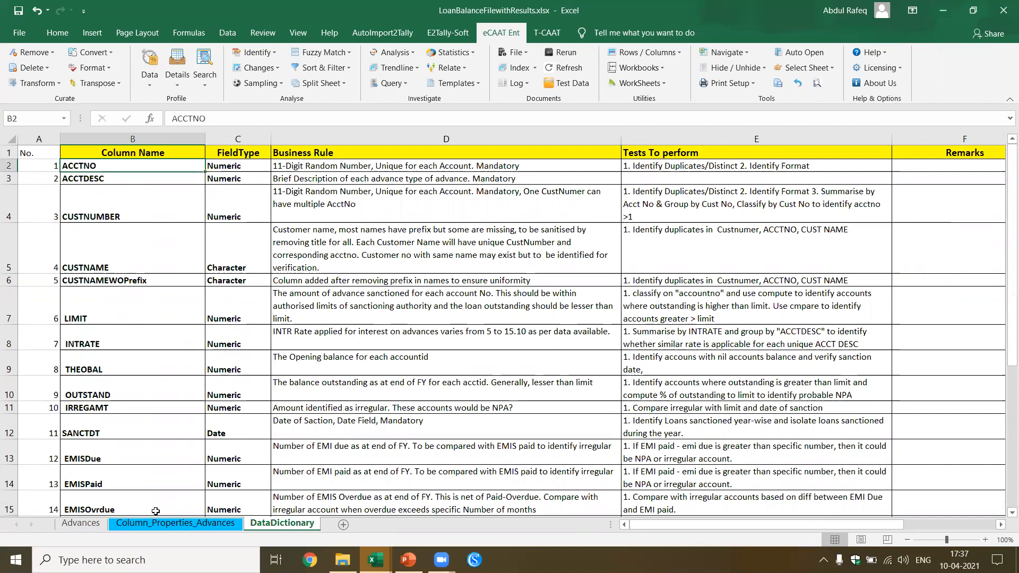
Step: Copy the whole header row of the Advances sheet, from ACCTNO to WRITE_OFF_DATE
{"action": "left_click", "coordinate": [82, 523]}
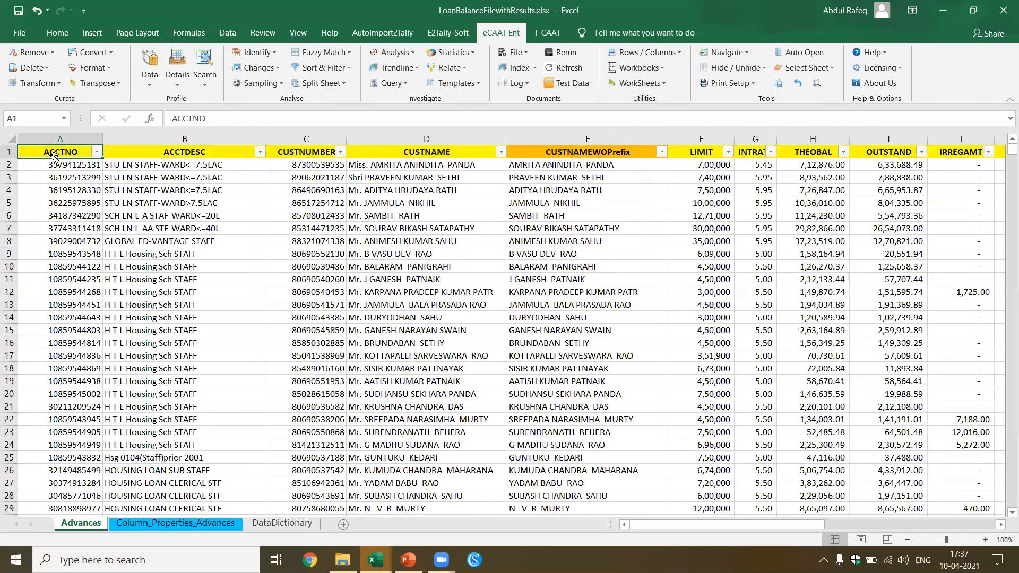
{"action": "key", "text": "ctrl+shift+Right"}
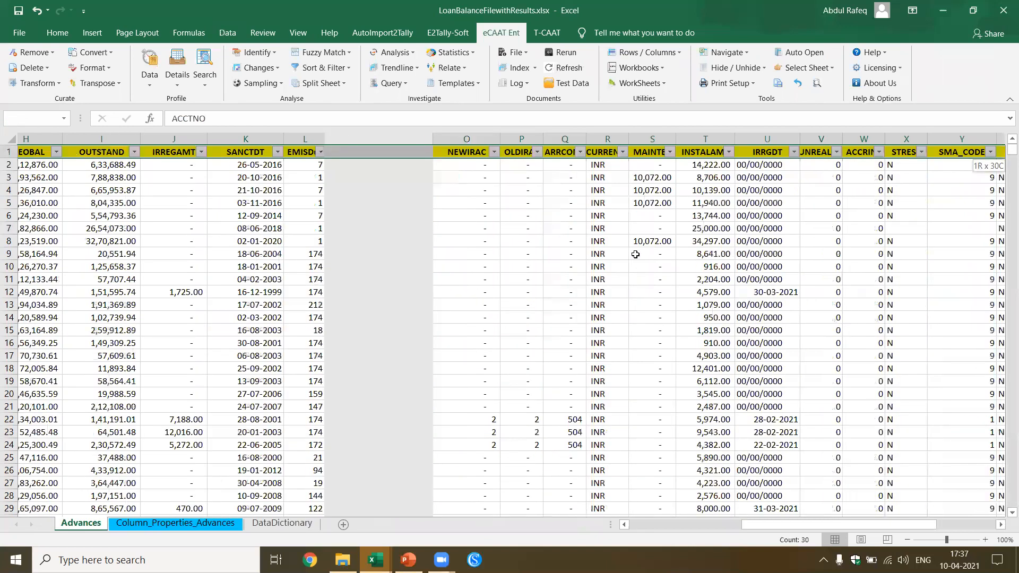
{"action": "key", "text": "ctrl+c"}
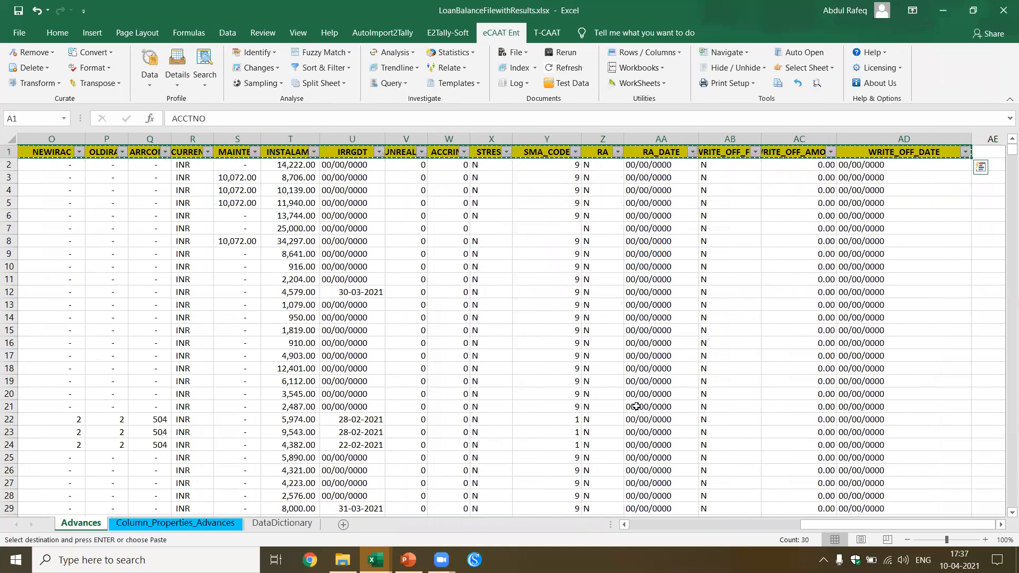
Step: Add a new sheet, widen columns A and B, and paste the copied headers transposed down column B from B2
{"action": "left_click", "coordinate": [282, 524]}
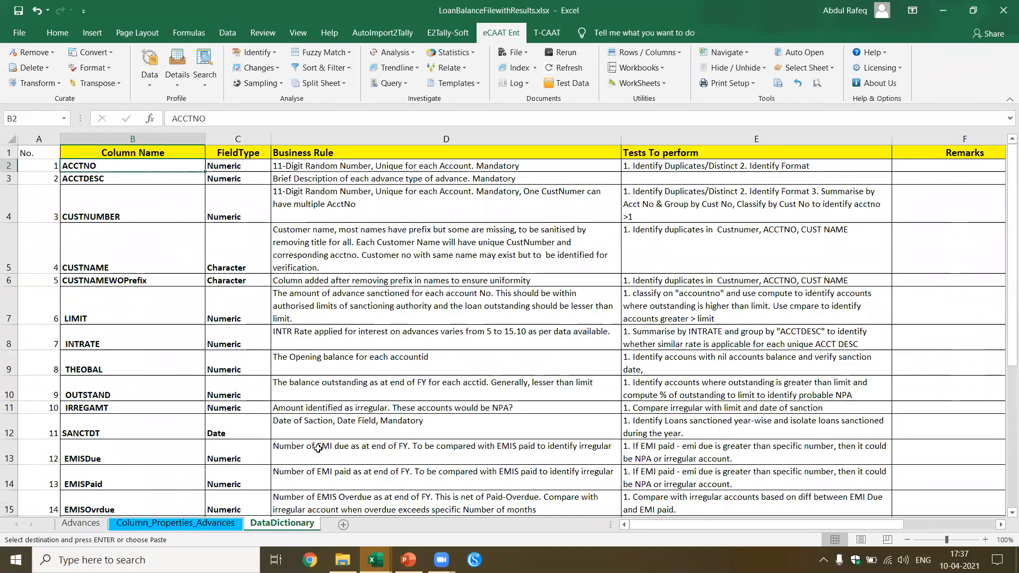
{"action": "left_click", "coordinate": [345, 525]}
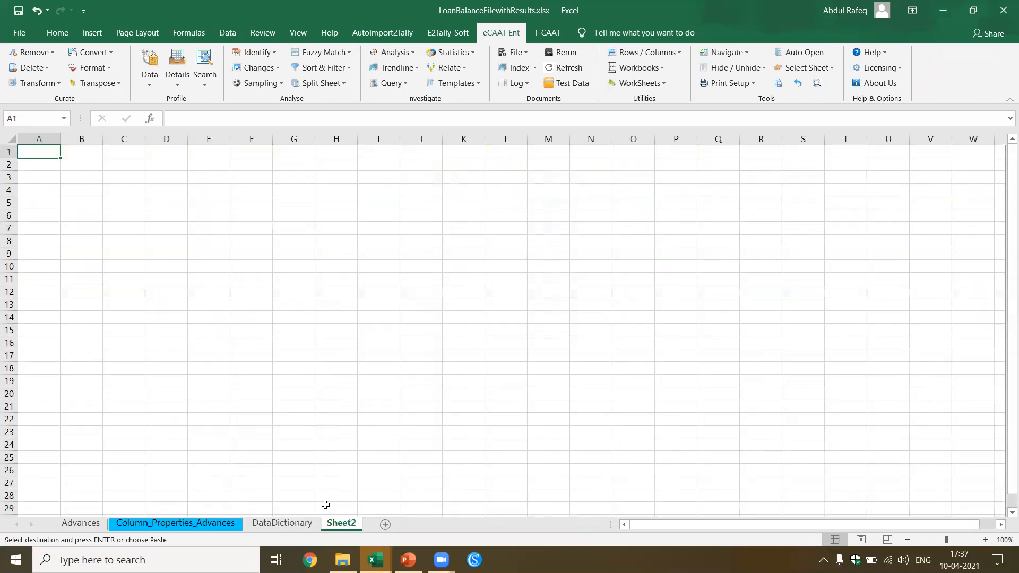
{"action": "left_click_drag", "start_coordinate": [60, 139], "coordinate": [280, 159]}
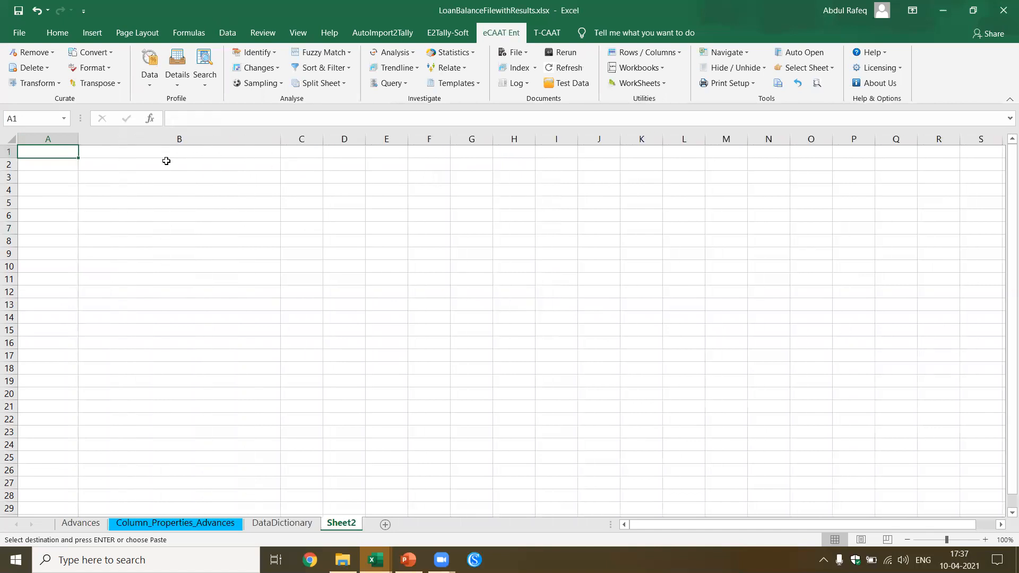
{"action": "left_click", "coordinate": [166, 162]}
{"action": "right_click", "coordinate": [167, 162]}
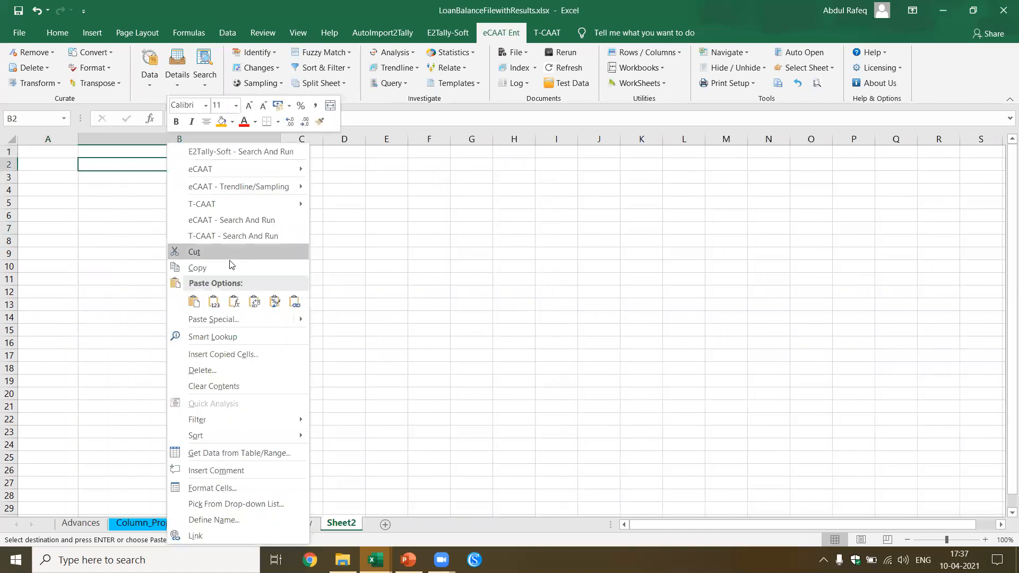
{"action": "left_click", "coordinate": [254, 302]}
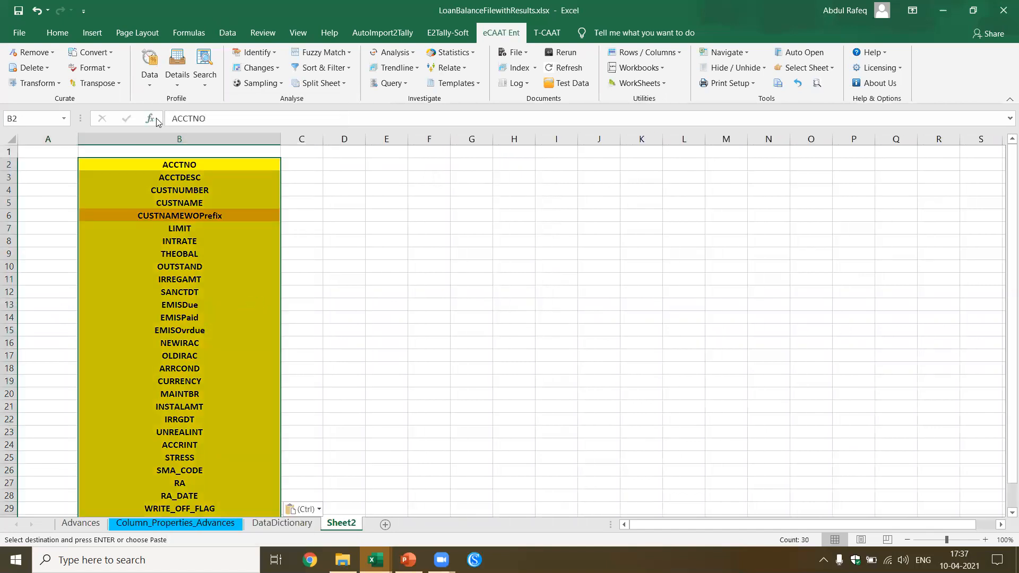
Step: Remove the fill colour from column B of the new sheet and left-align its field names
{"action": "left_click", "coordinate": [170, 139]}
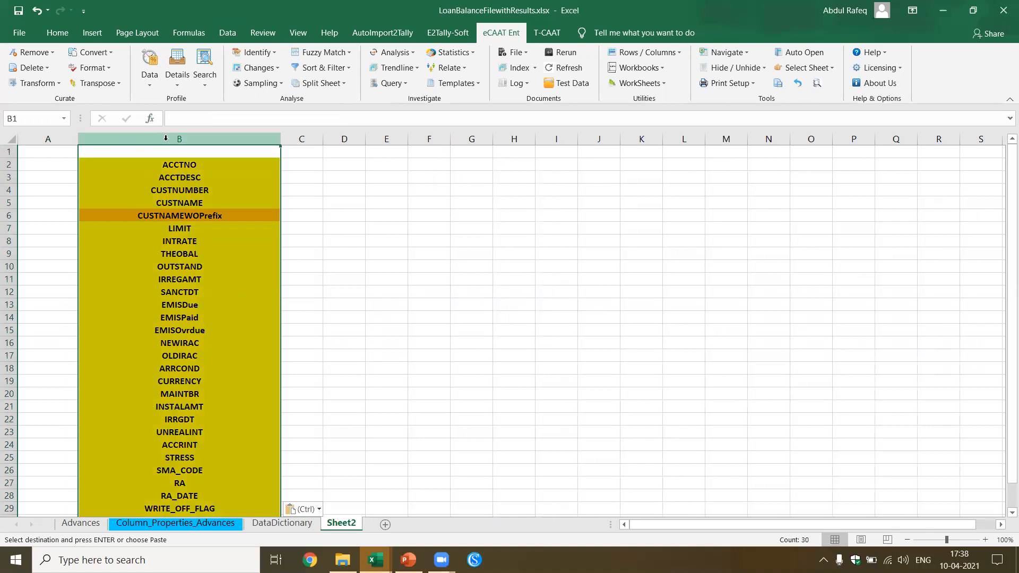
{"action": "left_click", "coordinate": [57, 33]}
{"action": "left_click", "coordinate": [217, 78]}
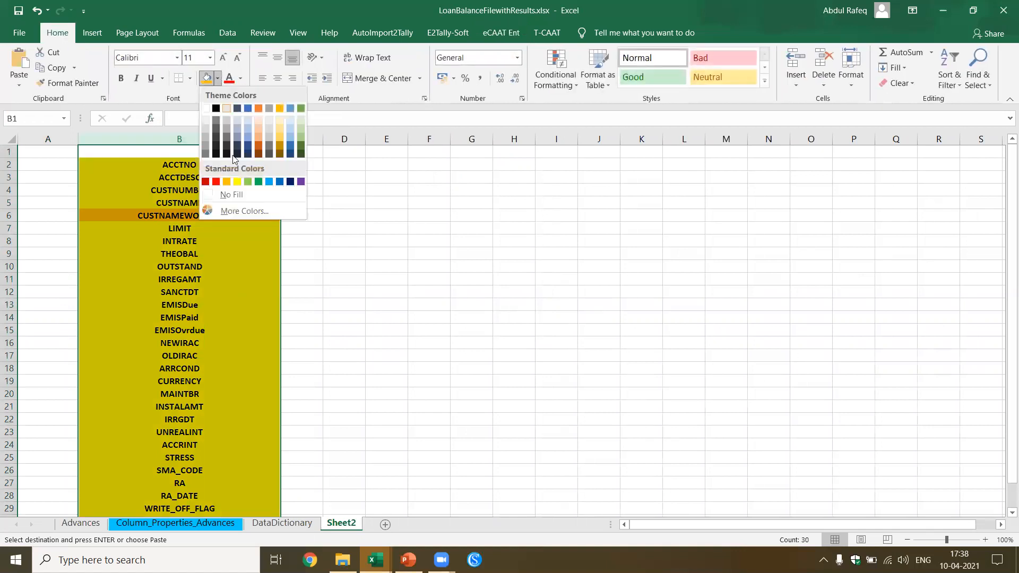
{"action": "left_click", "coordinate": [229, 194]}
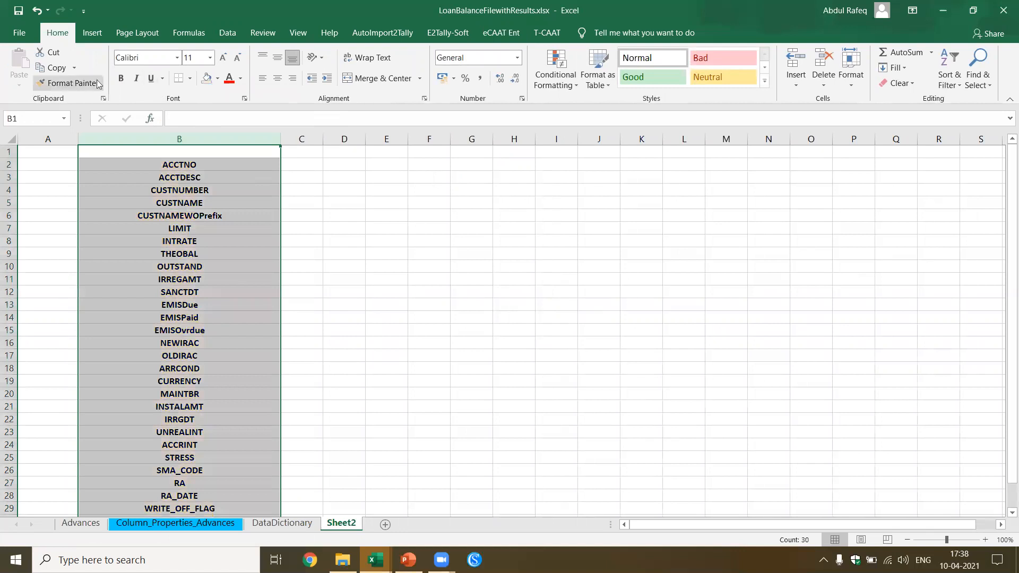
{"action": "left_click", "coordinate": [262, 78]}
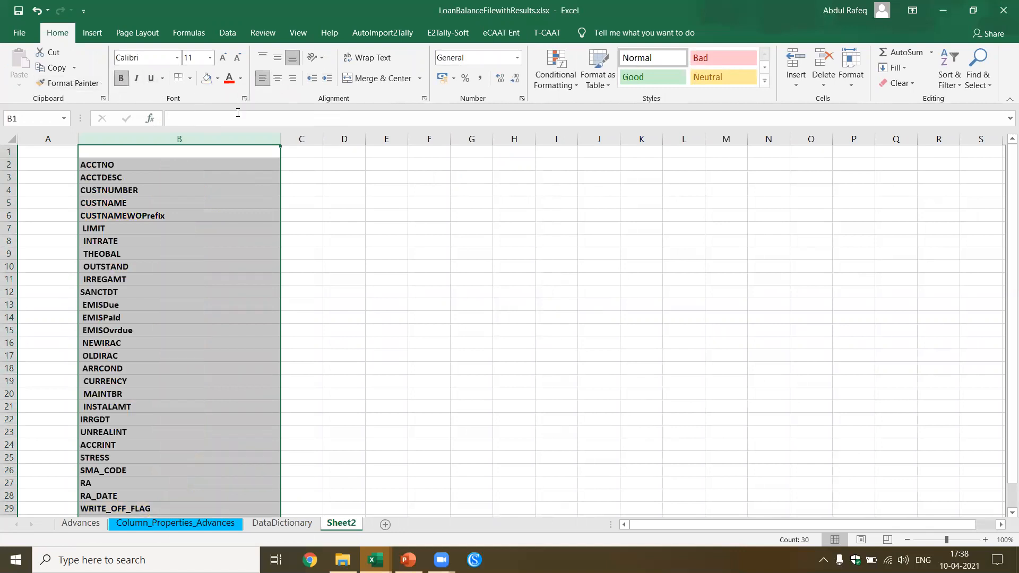
{"action": "left_click", "coordinate": [197, 153]}
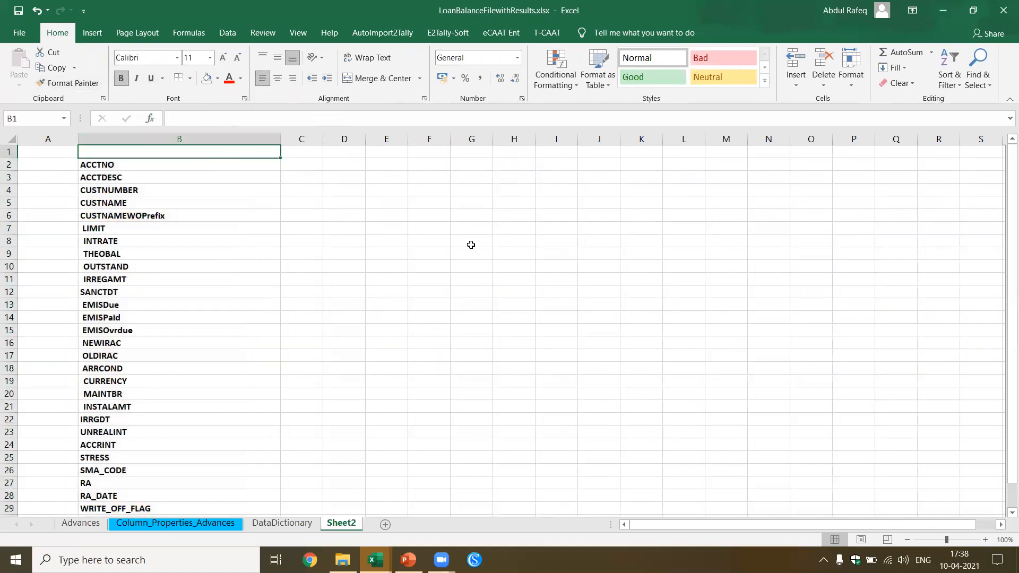
Step: Enter the headings SlNo in A1 and ColimnNames in B1 above the pasted field names
{"action": "type", "text": "ColimnNa"}
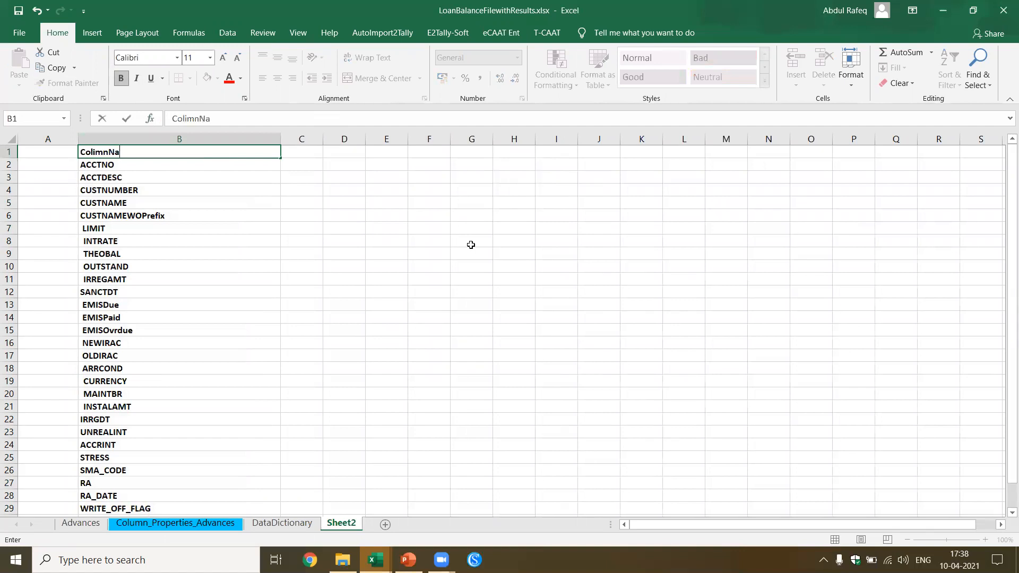
{"action": "type", "text": "mes"}
{"action": "left_click", "coordinate": [60, 154]}
{"action": "type", "text": "SlNo"}
{"action": "key", "text": "Return"}
Step: Number the field names serially in column A from A2, entering 1 and 2 and extending the series down to 30
{"action": "type", "text": "1"}
{"action": "key", "text": "Return"}
{"action": "type", "text": "2"}
{"action": "left_click", "coordinate": [104, 306]}
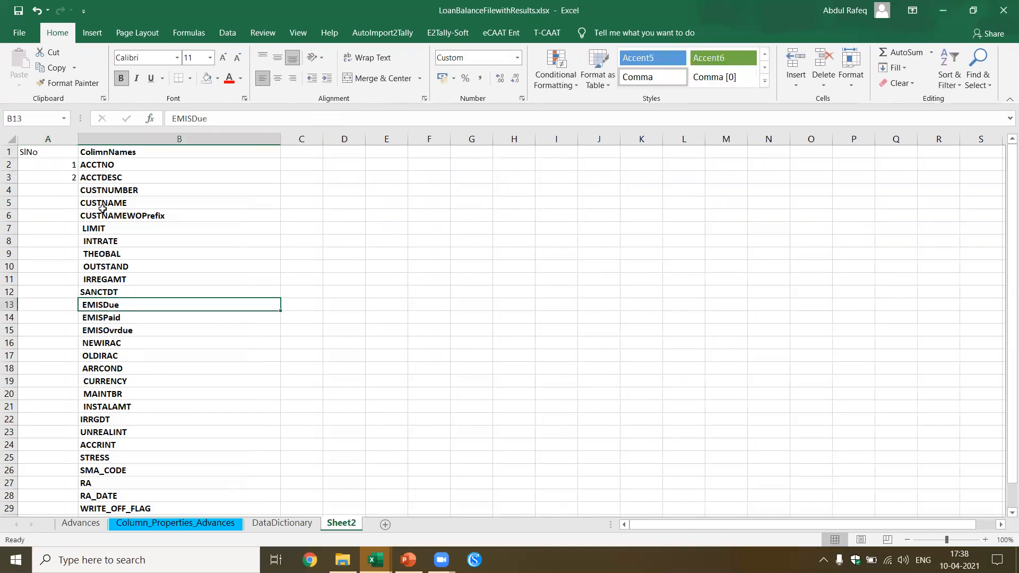
{"action": "left_click", "coordinate": [68, 170]}
{"action": "left_click_drag", "start_coordinate": [67, 169], "coordinate": [69, 179]}
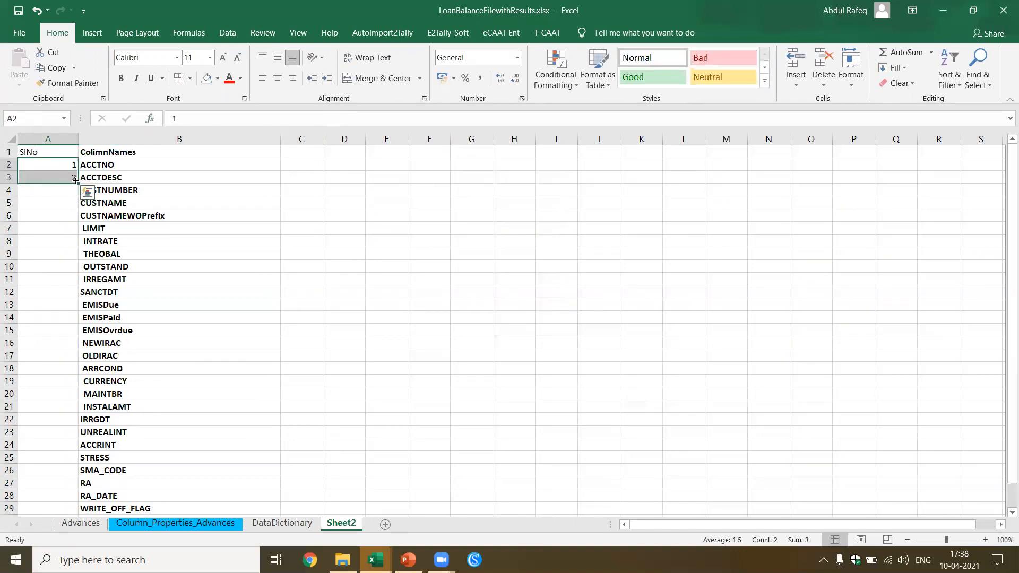
{"action": "double_click", "coordinate": [75, 184]}
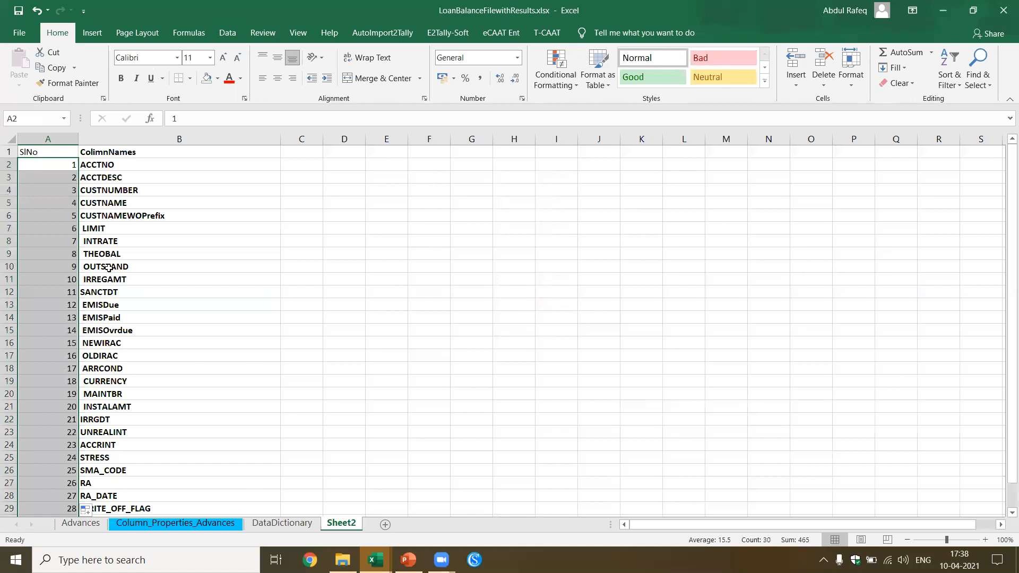
{"action": "scroll", "coordinate": [109, 272], "scroll_direction": "down", "scroll_amount": 4}
{"action": "scroll", "coordinate": [110, 274], "scroll_direction": "up", "scroll_amount": 4}
{"action": "left_click", "coordinate": [155, 182]}
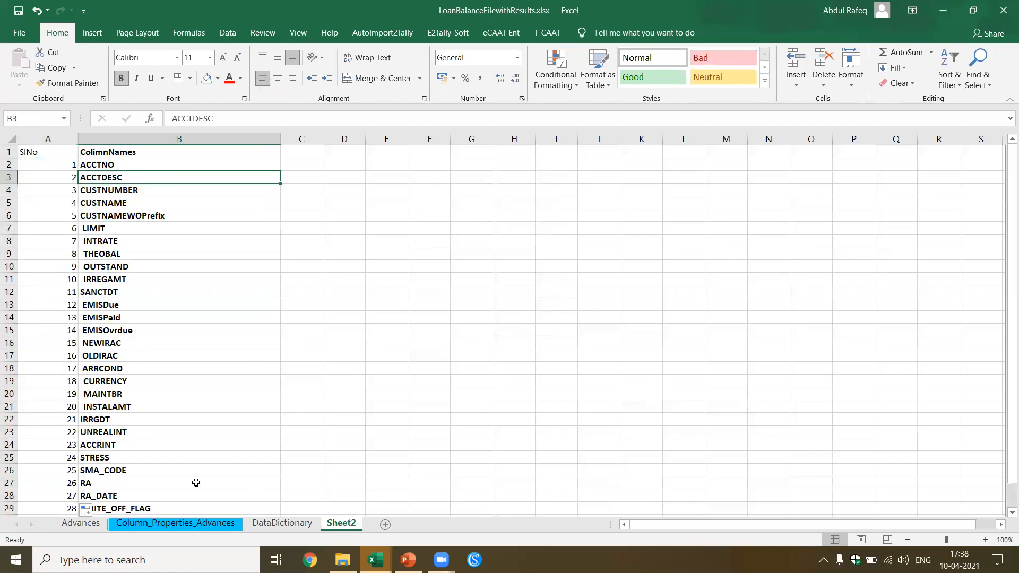
Step: Open the DataDictionary sheet and turn on filtering for its header row from the FieldType heading
{"action": "left_click", "coordinate": [272, 524]}
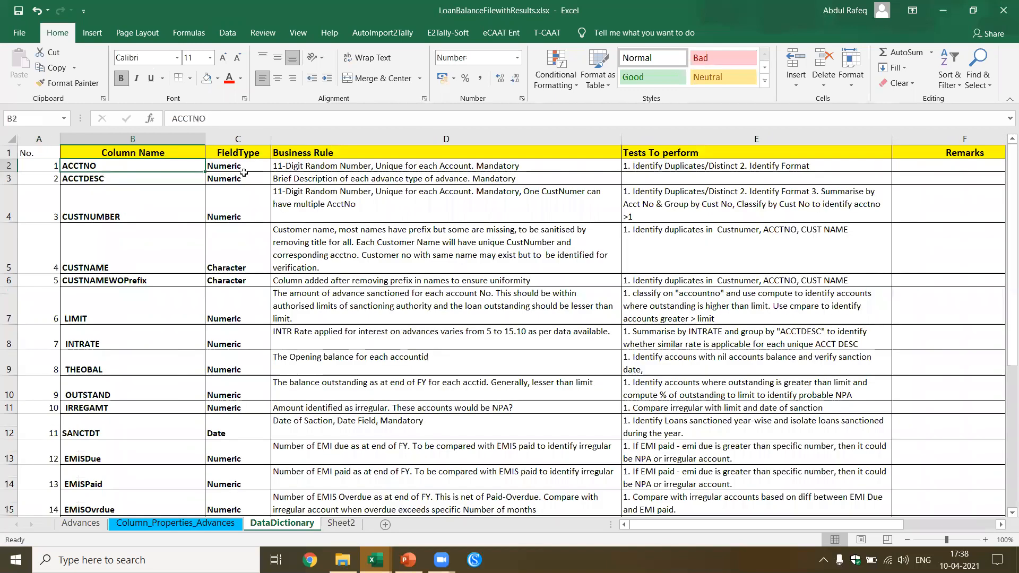
{"action": "left_click", "coordinate": [245, 150]}
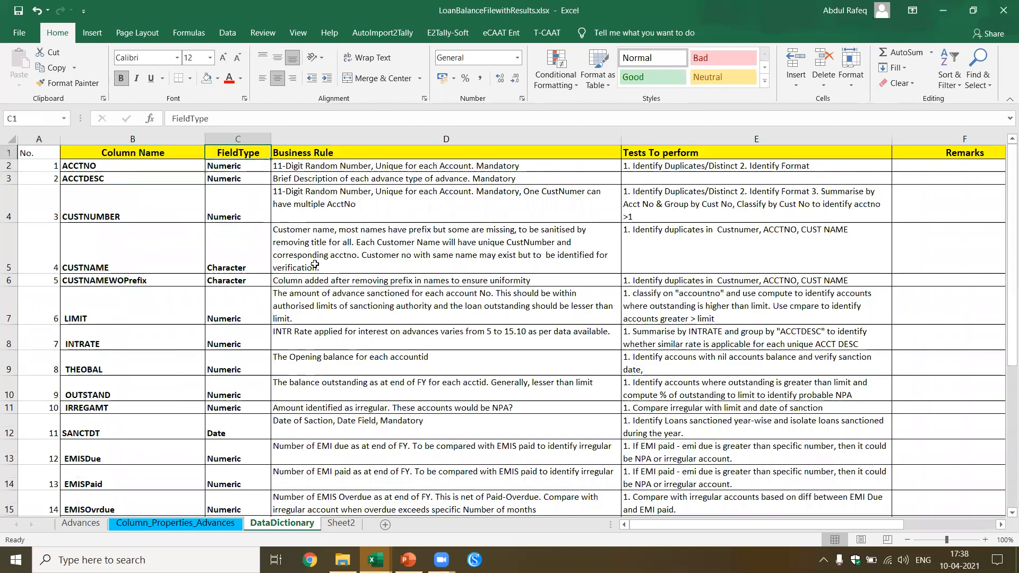
{"action": "scroll", "coordinate": [239, 236], "scroll_direction": "down", "scroll_amount": 3}
{"action": "scroll", "coordinate": [239, 235], "scroll_direction": "up", "scroll_amount": 3}
{"action": "left_click", "coordinate": [228, 32]}
{"action": "left_click", "coordinate": [467, 85]}
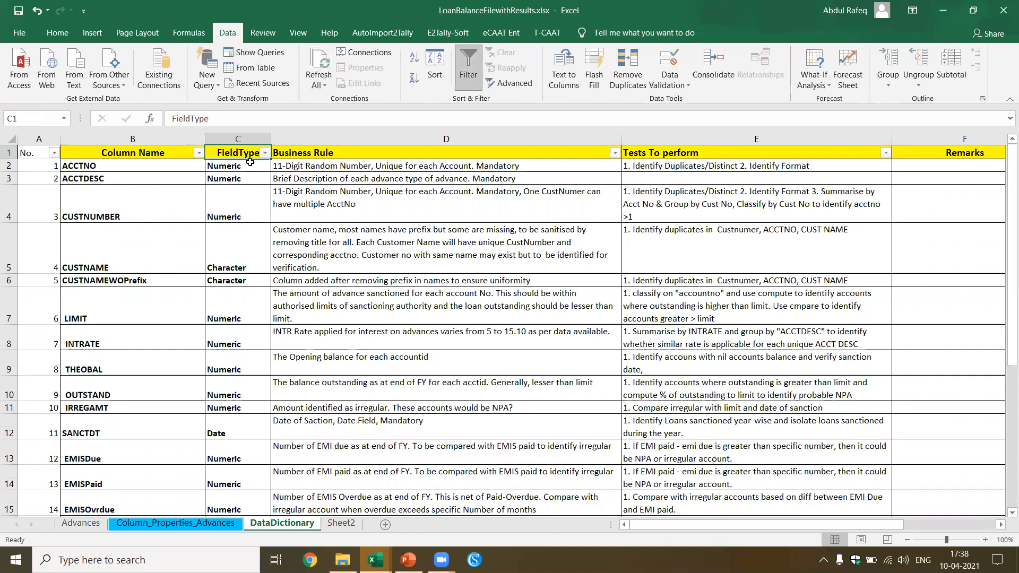
Step: Examine the FieldType column and its list of filter values without applying a filter, and select the Business Rule heading
{"action": "scroll", "coordinate": [244, 328], "scroll_direction": "down", "scroll_amount": 4}
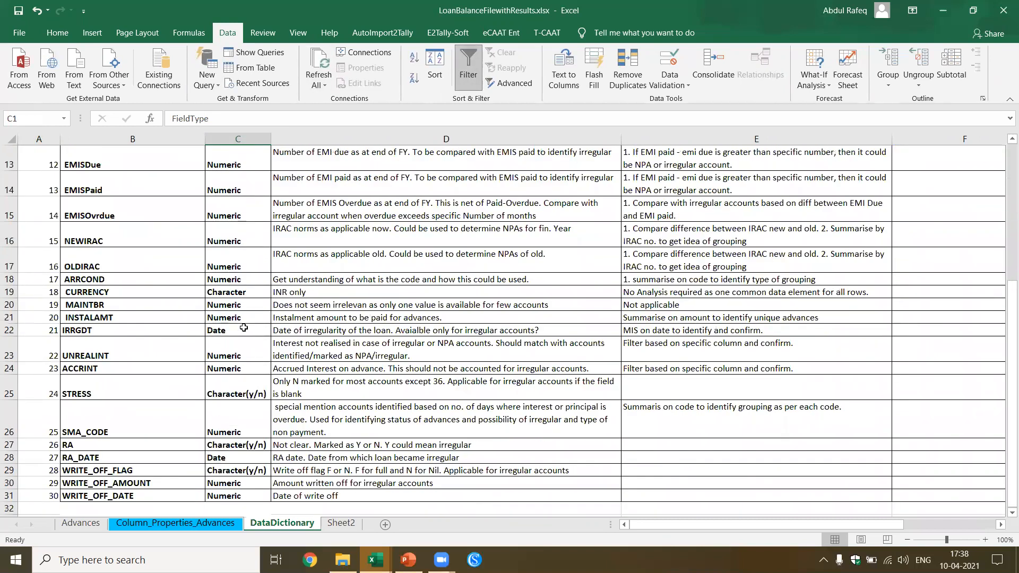
{"action": "scroll", "coordinate": [244, 329], "scroll_direction": "up", "scroll_amount": 4}
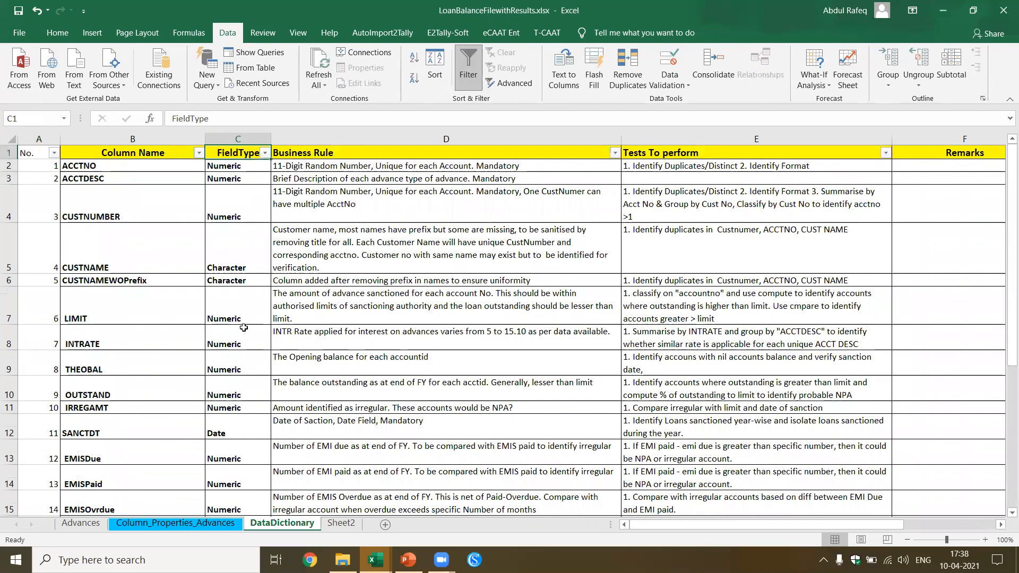
{"action": "left_click", "coordinate": [264, 153]}
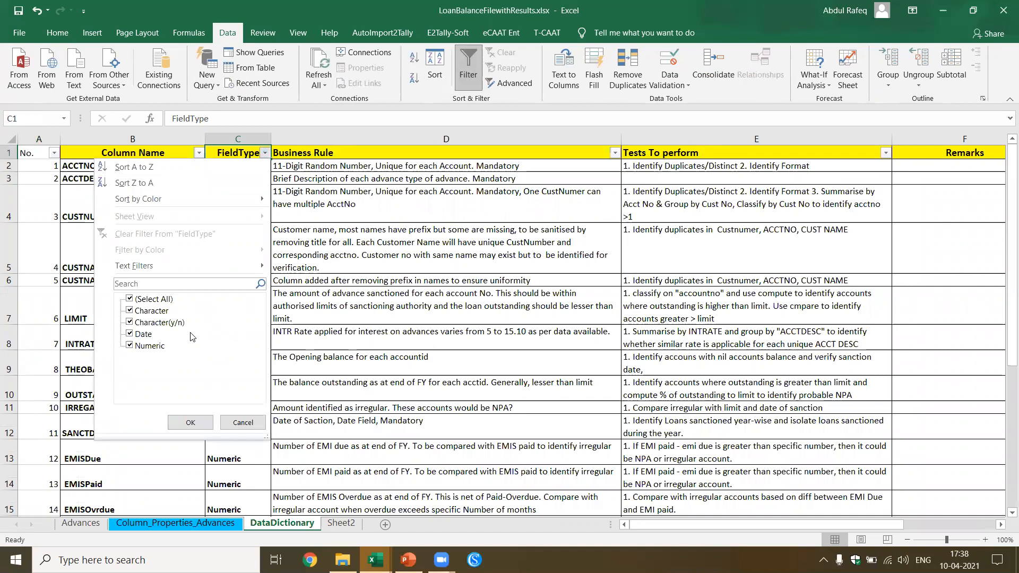
{"action": "left_click", "coordinate": [428, 209]}
{"action": "left_click", "coordinate": [333, 155]}
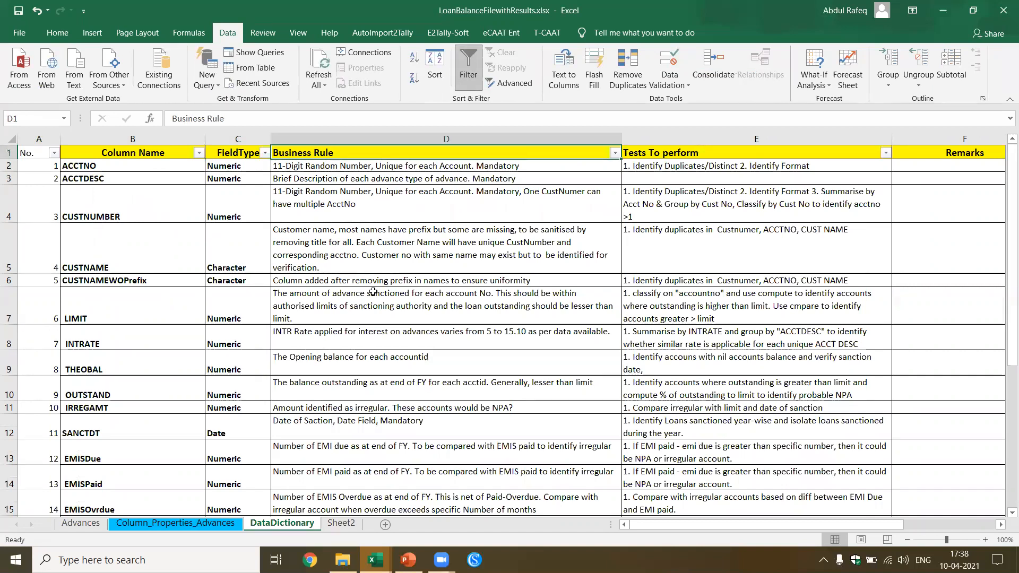
Step: Examine the business rules and tests for the ACCTNO, ACCTDESC, CUSTNUMBER and CUSTNAME fields in the data dictionary
{"action": "left_click", "coordinate": [107, 169]}
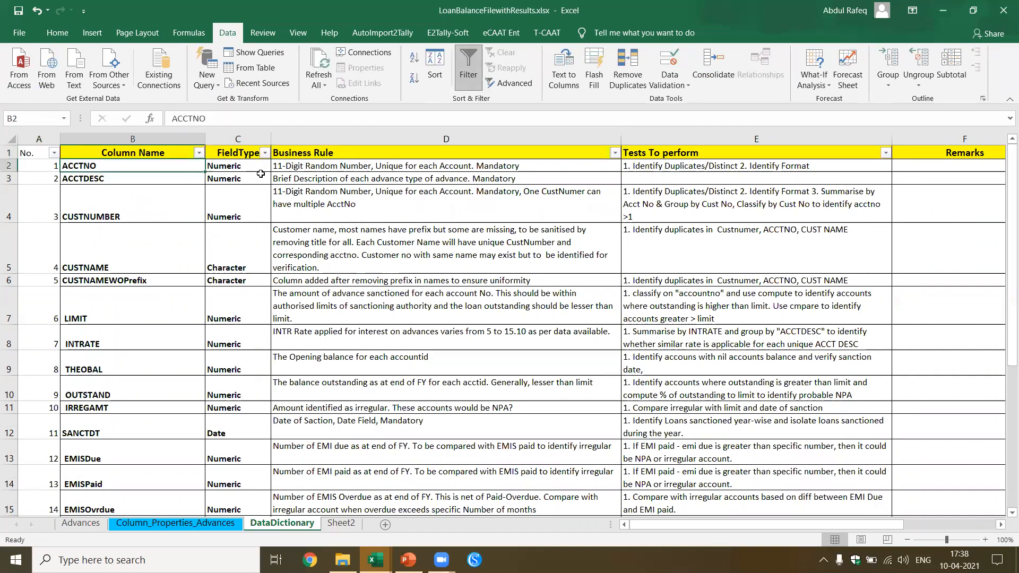
{"action": "left_click", "coordinate": [305, 169]}
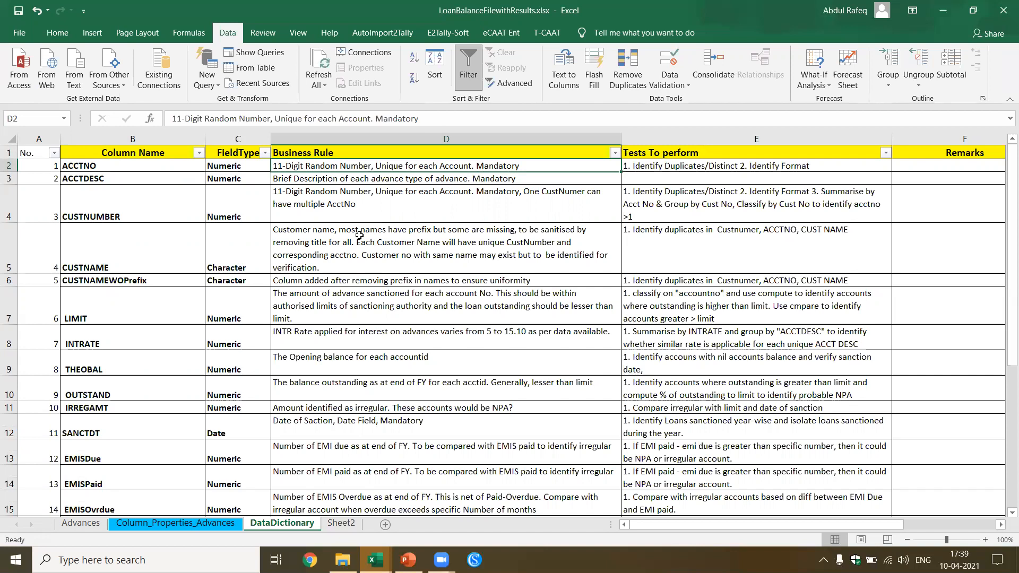
{"action": "left_click", "coordinate": [105, 165]}
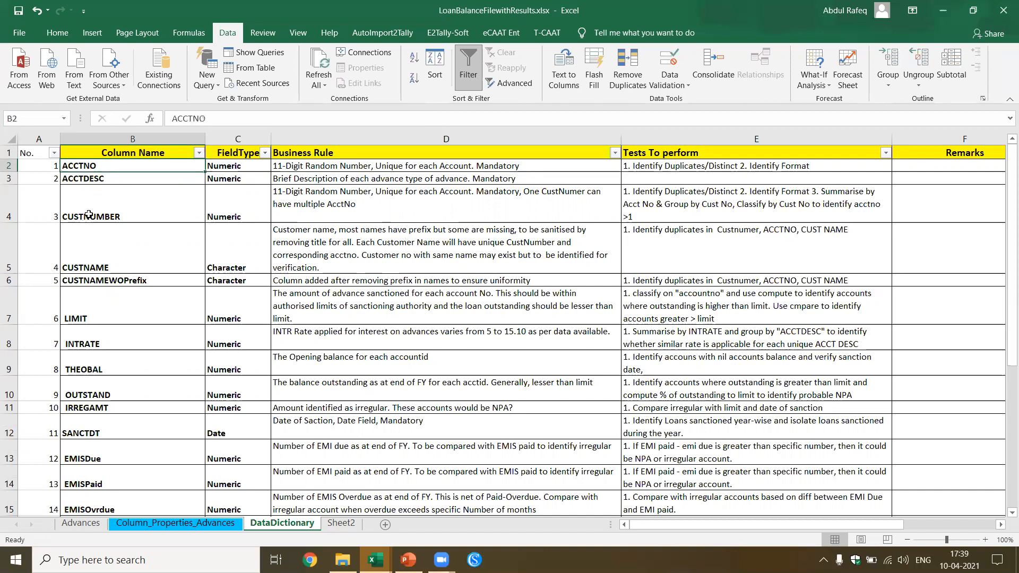
{"action": "left_click", "coordinate": [104, 180]}
{"action": "left_click", "coordinate": [309, 186]}
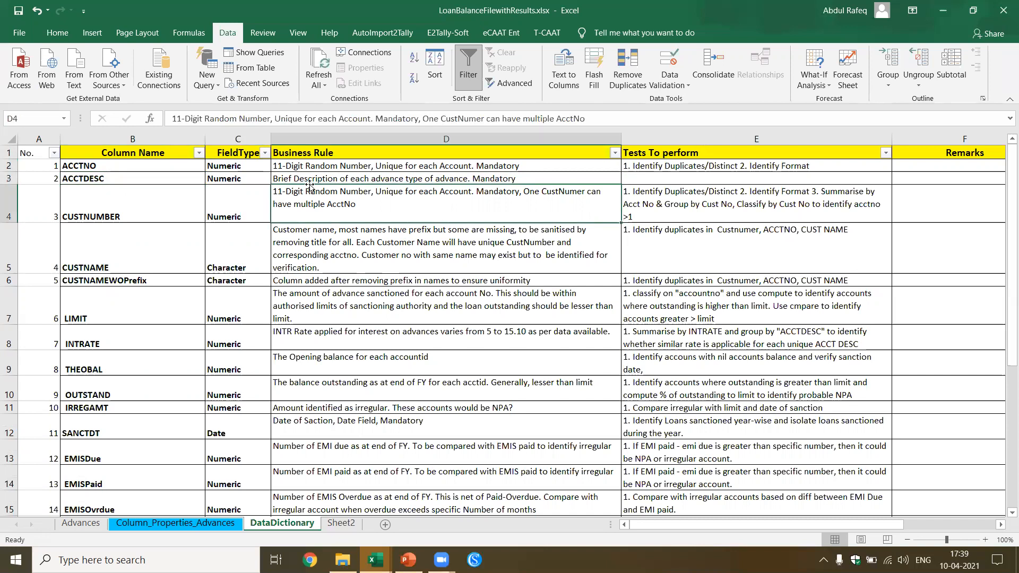
{"action": "left_click", "coordinate": [373, 178]}
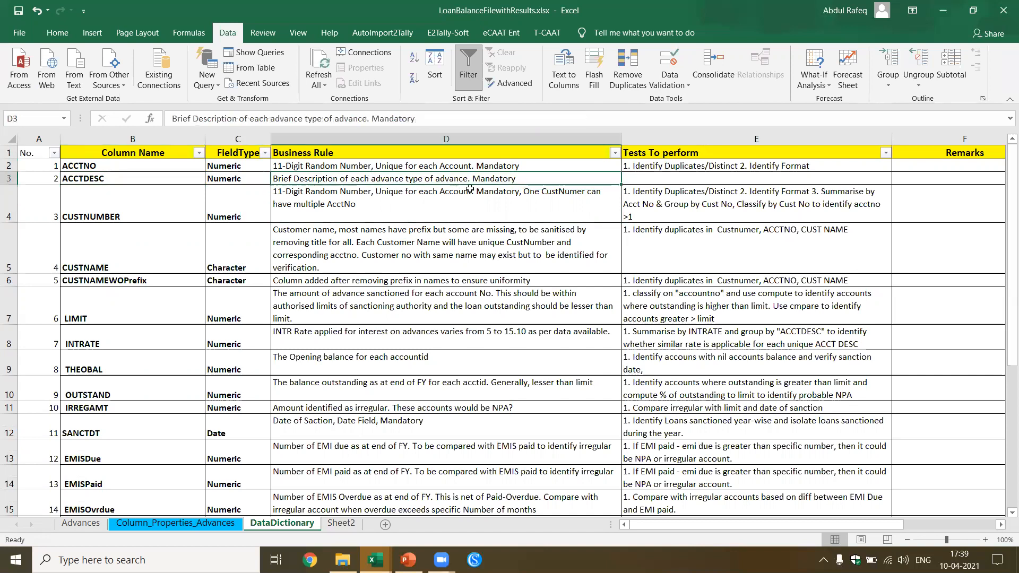
{"action": "left_click", "coordinate": [318, 212]}
{"action": "left_click", "coordinate": [133, 249]}
{"action": "left_click", "coordinate": [329, 219]}
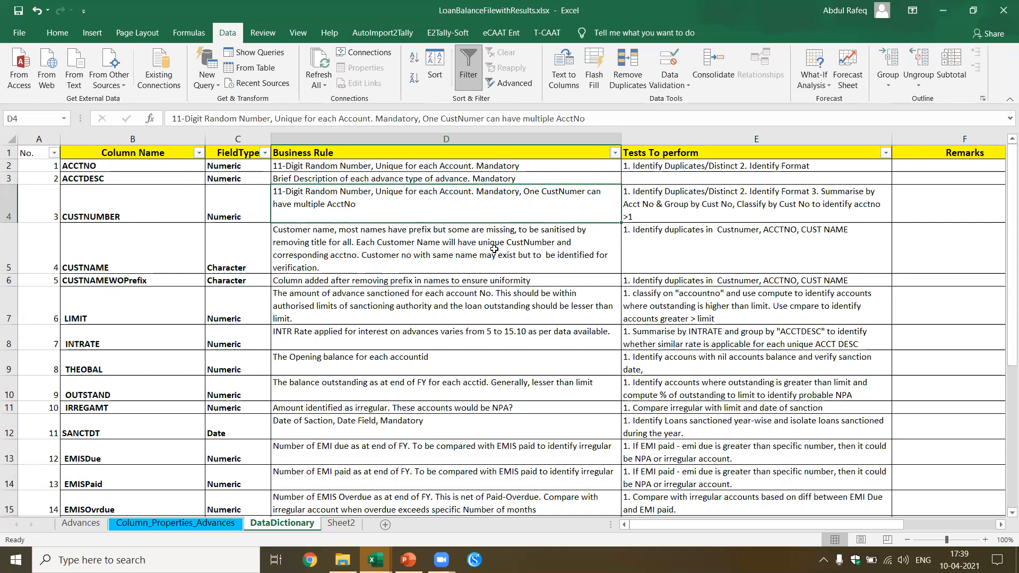
{"action": "left_click", "coordinate": [693, 199]}
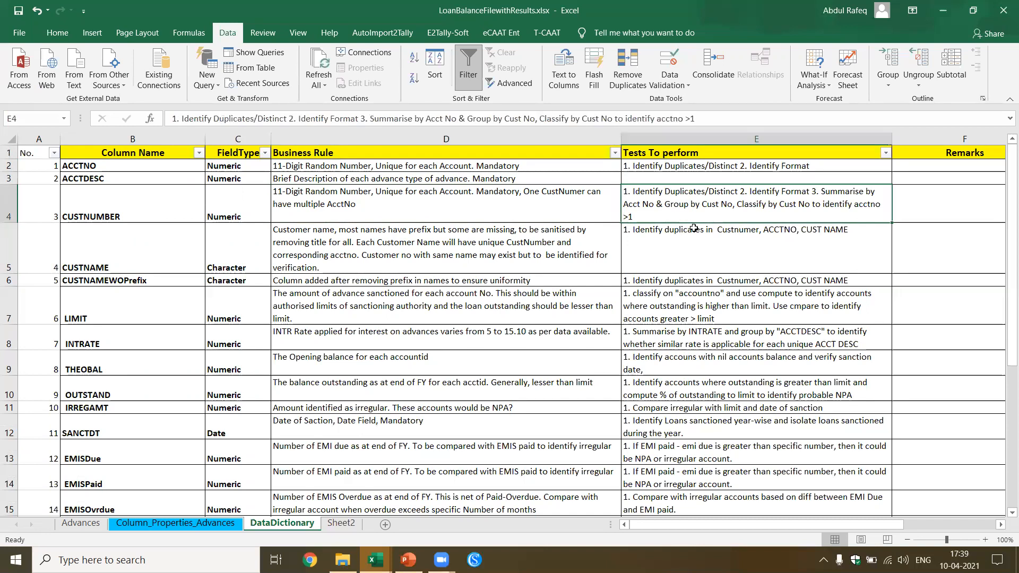
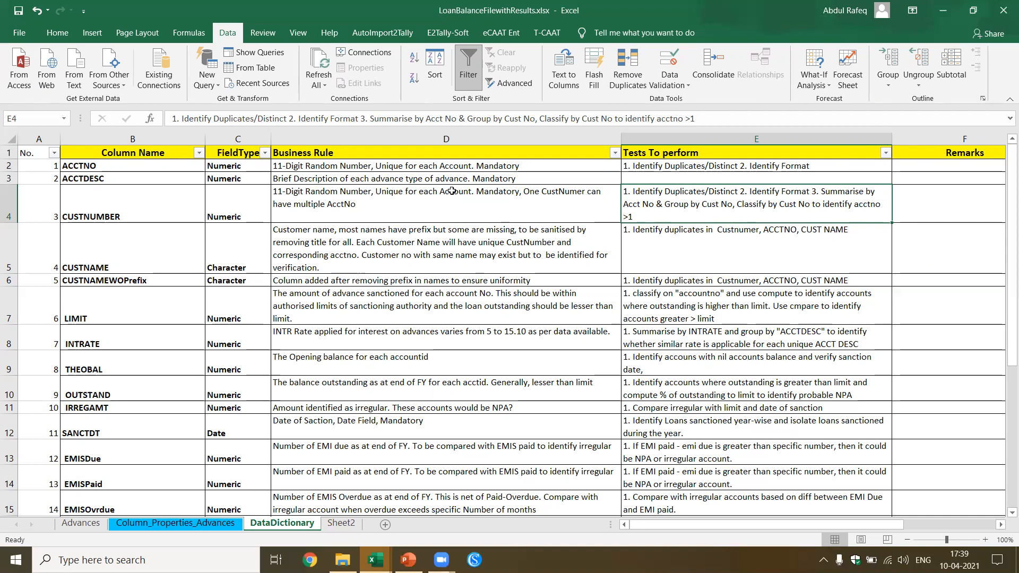
{"action": "left_click", "coordinate": [361, 204]}
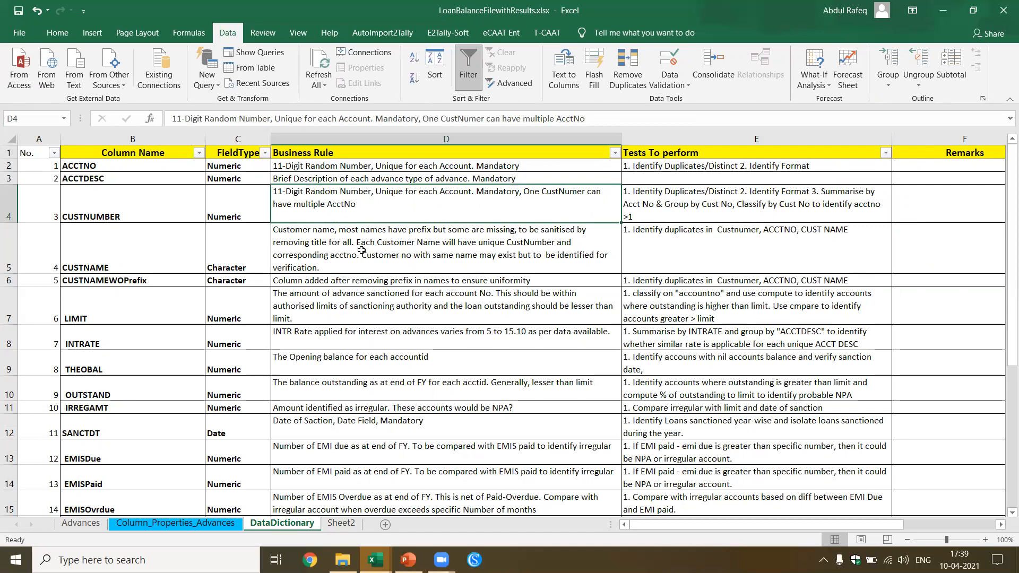
{"action": "left_click", "coordinate": [140, 257]}
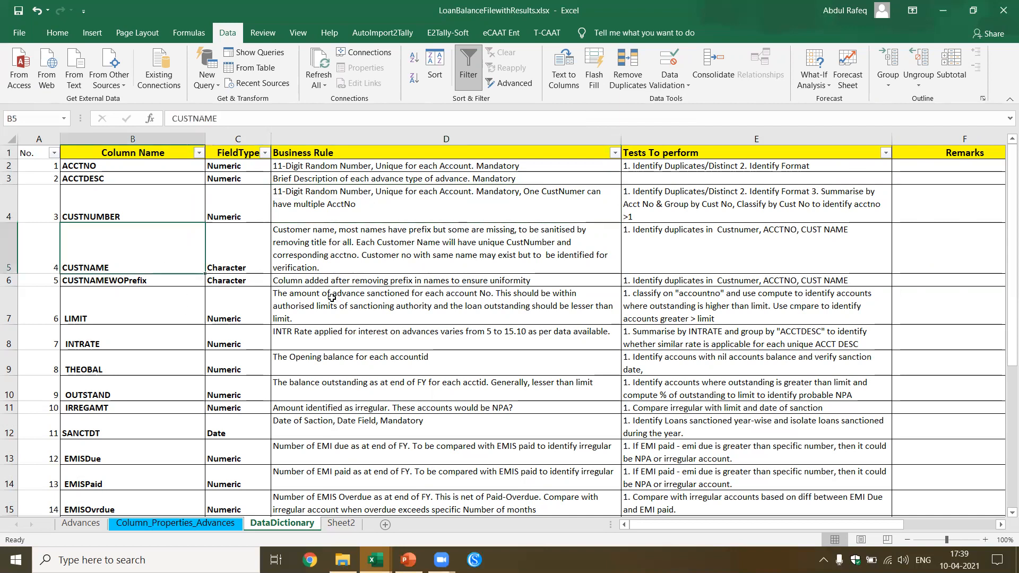
Step: Correct the misspelled word in the MAINTBR business rule to "relevant"
{"action": "scroll", "coordinate": [333, 299], "scroll_direction": "down", "scroll_amount": 1}
{"action": "scroll", "coordinate": [332, 301], "scroll_direction": "down", "scroll_amount": 4}
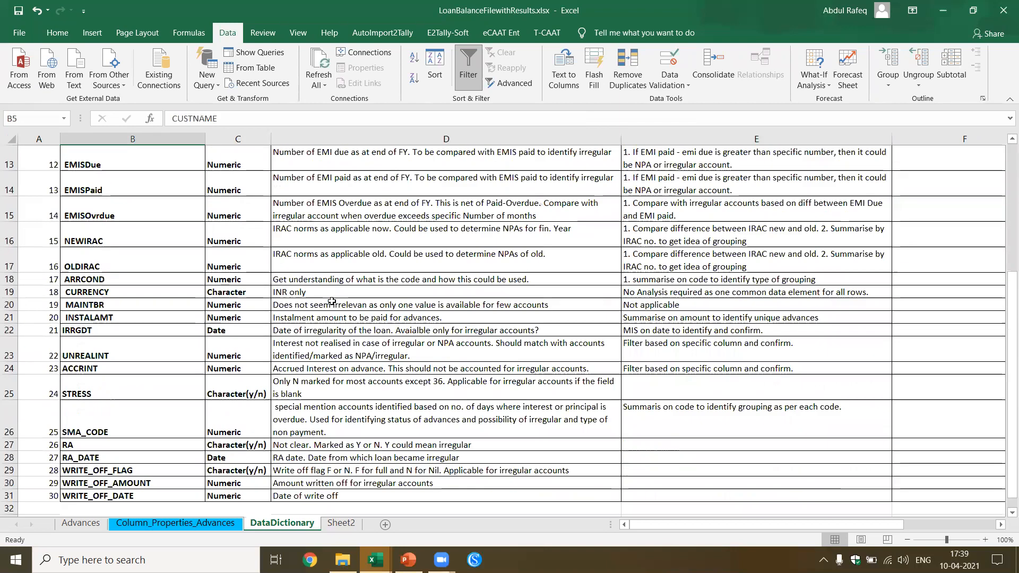
{"action": "left_click", "coordinate": [360, 350]}
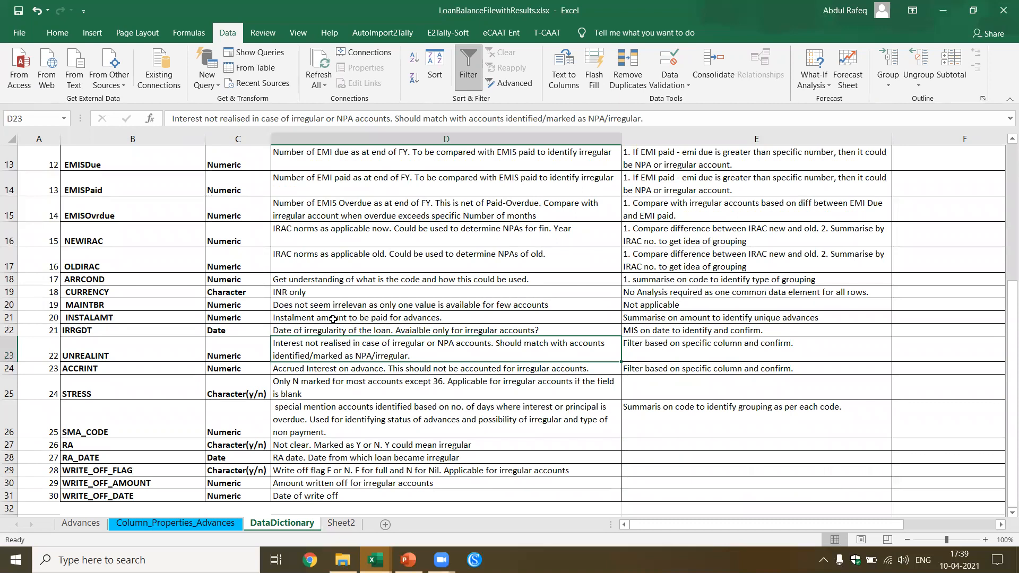
{"action": "left_click", "coordinate": [126, 307]}
{"action": "left_click", "coordinate": [319, 309]}
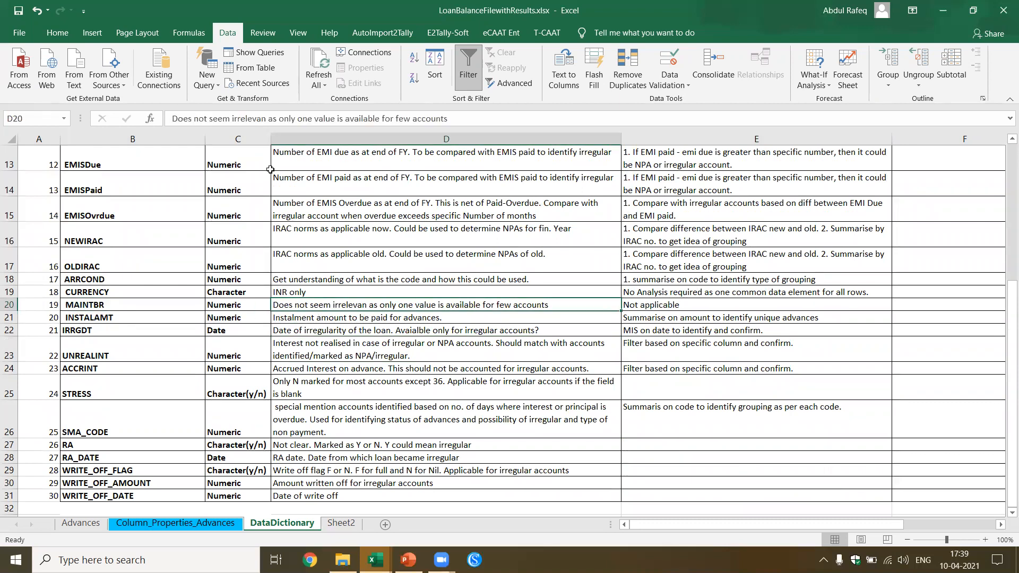
{"action": "left_click", "coordinate": [231, 119]}
{"action": "key", "text": "Delete"}
{"action": "key", "text": "Delete"}
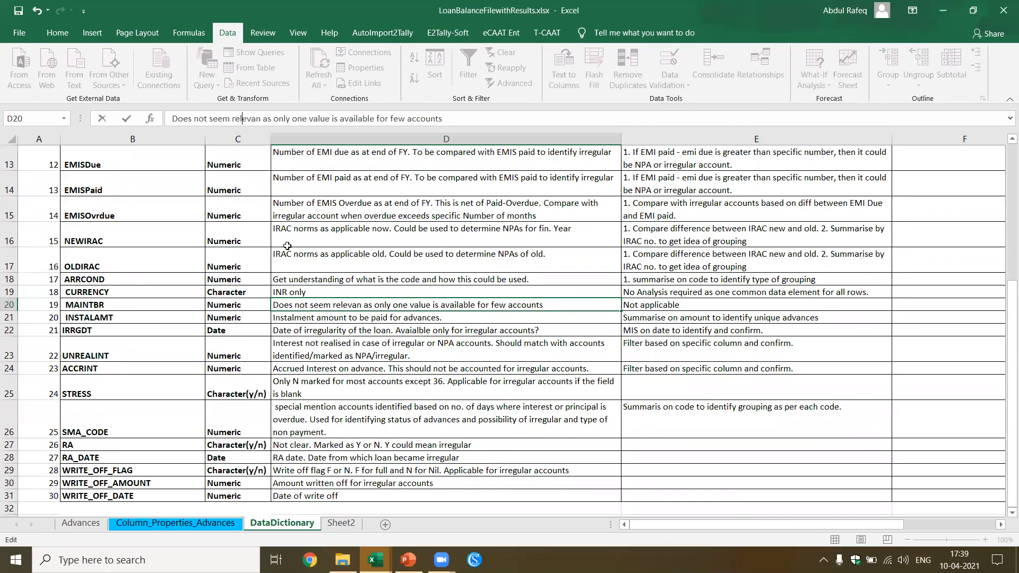
{"action": "type", "text": "t"}
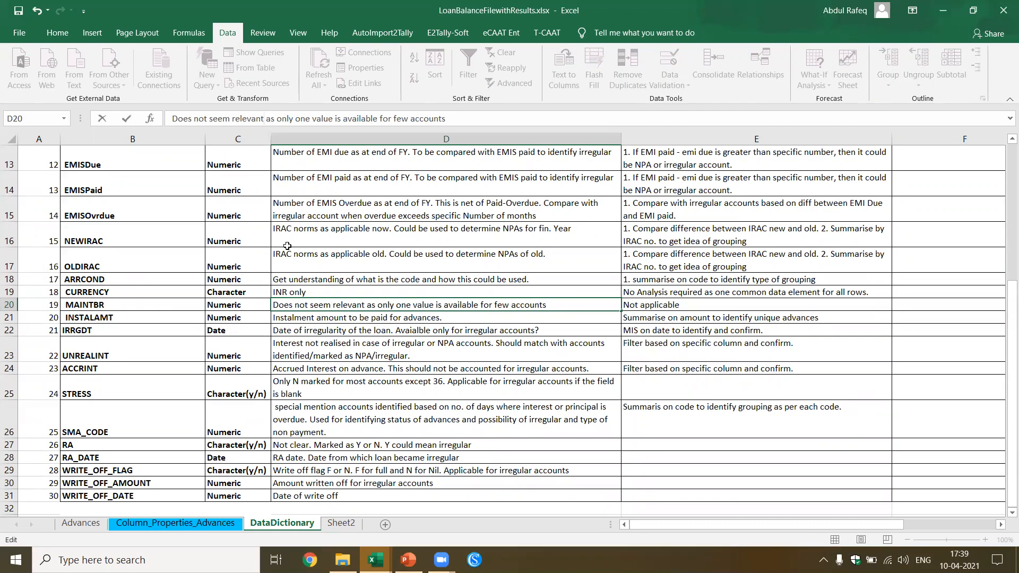
{"action": "key", "text": "Return"}
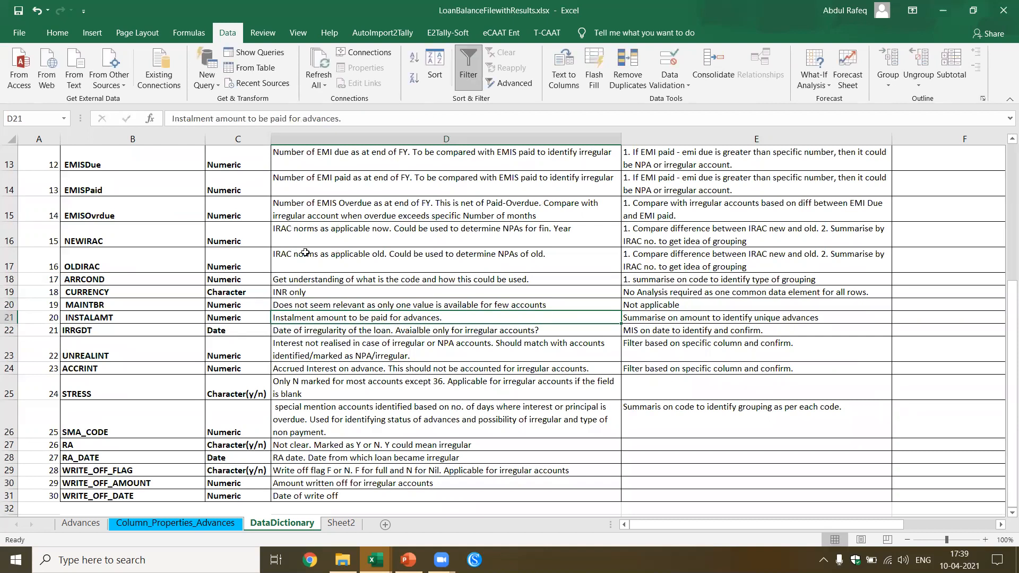
Step: Review the remaining business rules, such as IRRGDT and RA, along with the tests to perform and the Remarks column
{"action": "left_click", "coordinate": [127, 330]}
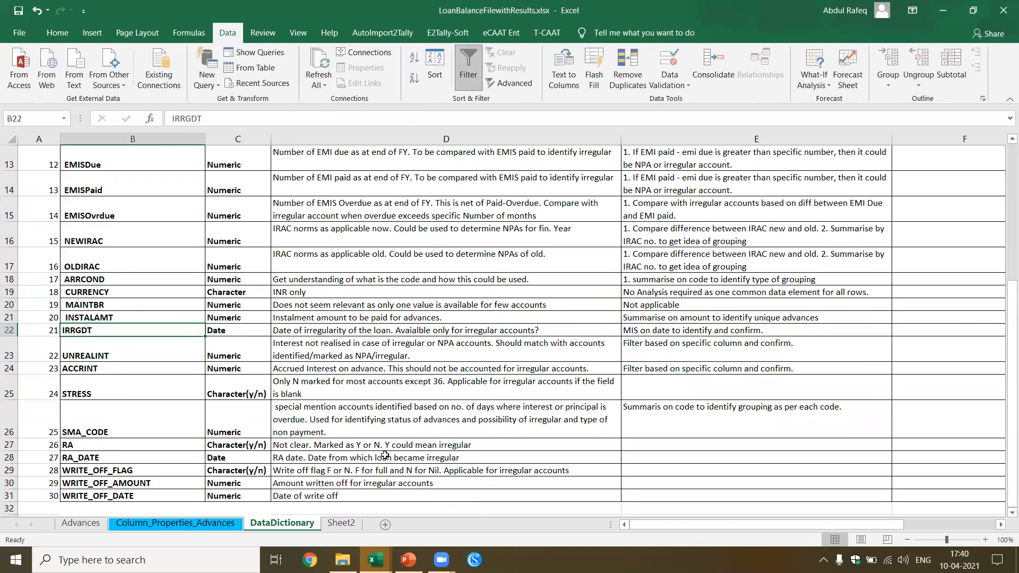
{"action": "left_click", "coordinate": [339, 440]}
{"action": "scroll", "coordinate": [361, 404], "scroll_direction": "up", "scroll_amount": 4}
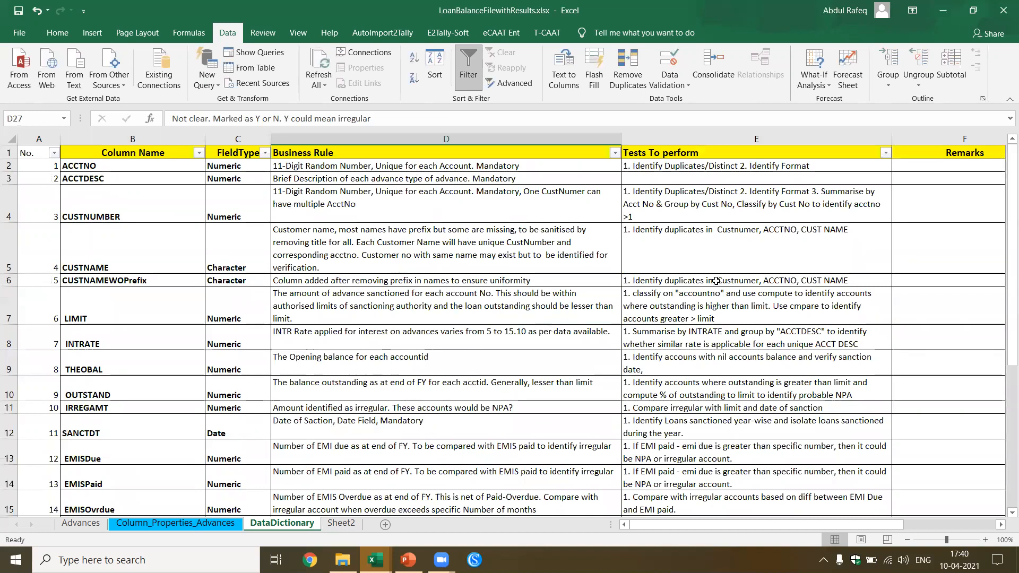
{"action": "left_click", "coordinate": [698, 228]}
{"action": "scroll", "coordinate": [698, 227], "scroll_direction": "down", "scroll_amount": 4}
{"action": "scroll", "coordinate": [699, 228], "scroll_direction": "up", "scroll_amount": 4}
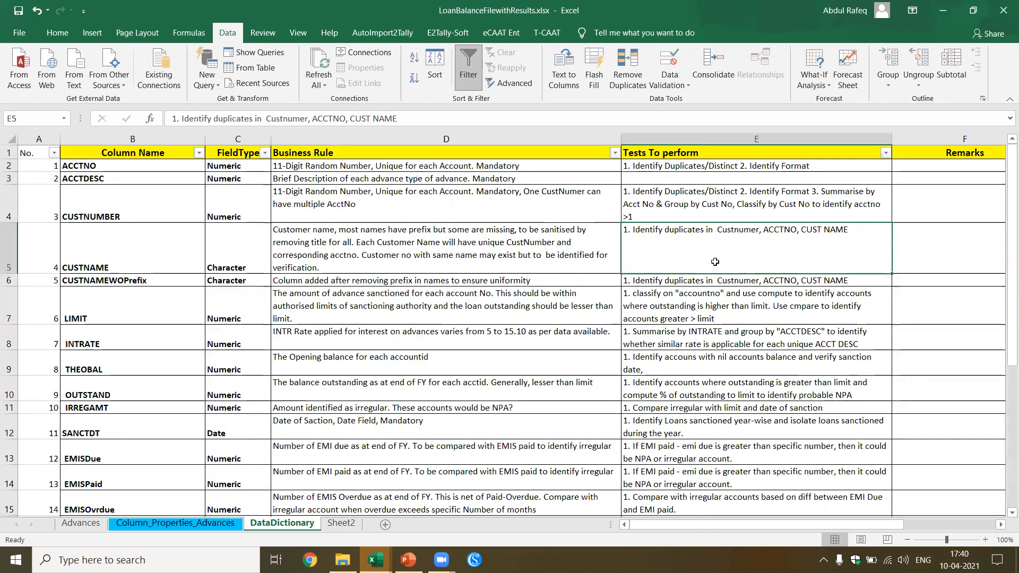
{"action": "scroll", "coordinate": [715, 262], "scroll_direction": "down", "scroll_amount": 3}
{"action": "scroll", "coordinate": [715, 265], "scroll_direction": "up", "scroll_amount": 3}
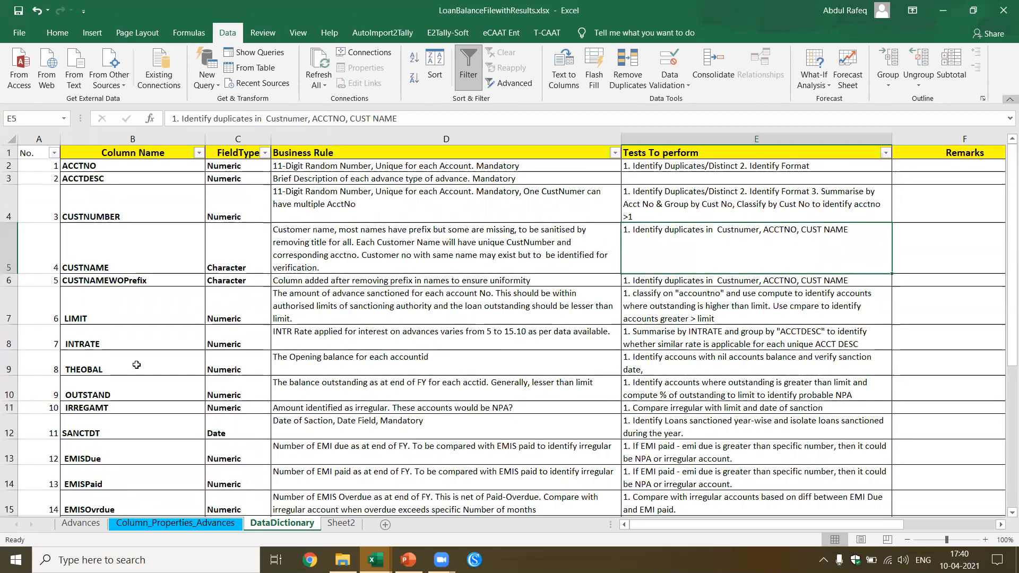
{"action": "left_click", "coordinate": [943, 161]}
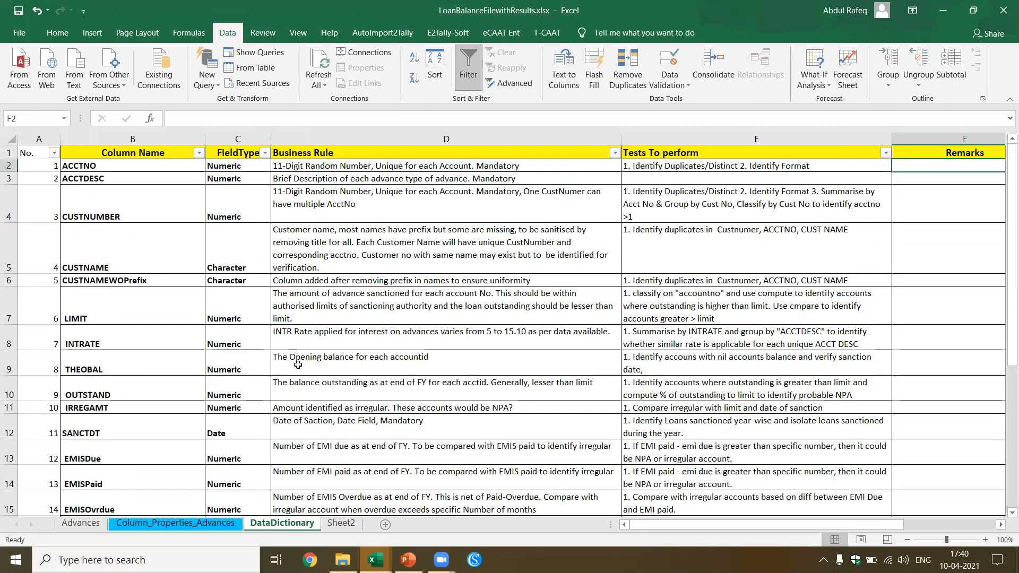
Step: Look over the loan data on the Advances sheet and the cell counts per field on the Column_Properties_Advances sheet
{"action": "left_click", "coordinate": [85, 525]}
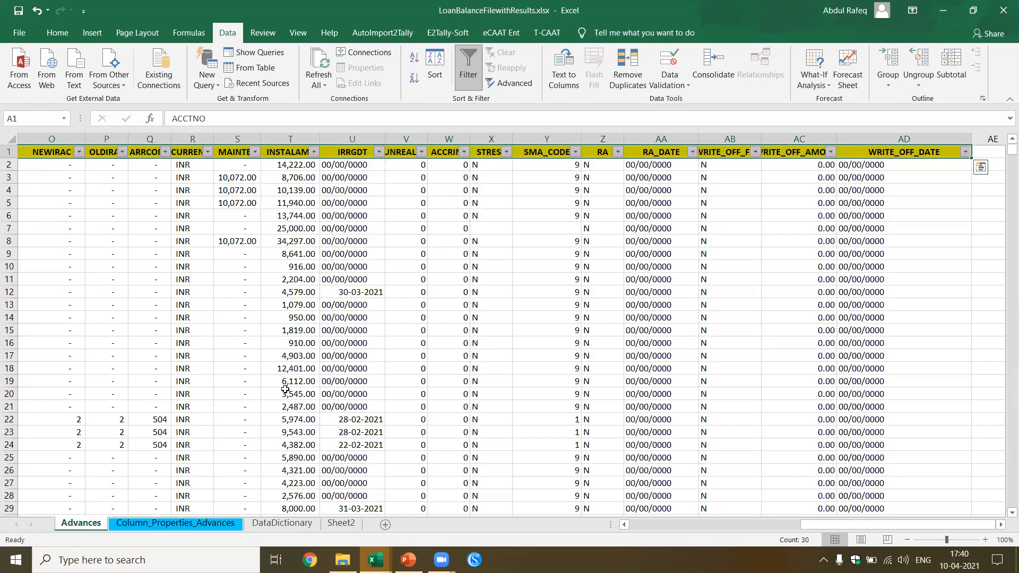
{"action": "left_click", "coordinate": [462, 304]}
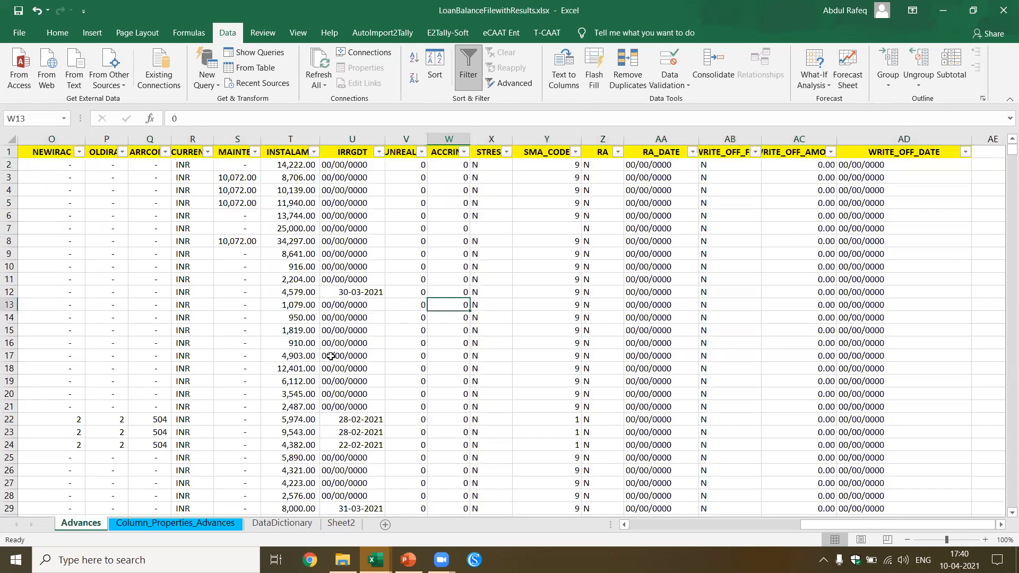
{"action": "left_click", "coordinate": [380, 329]}
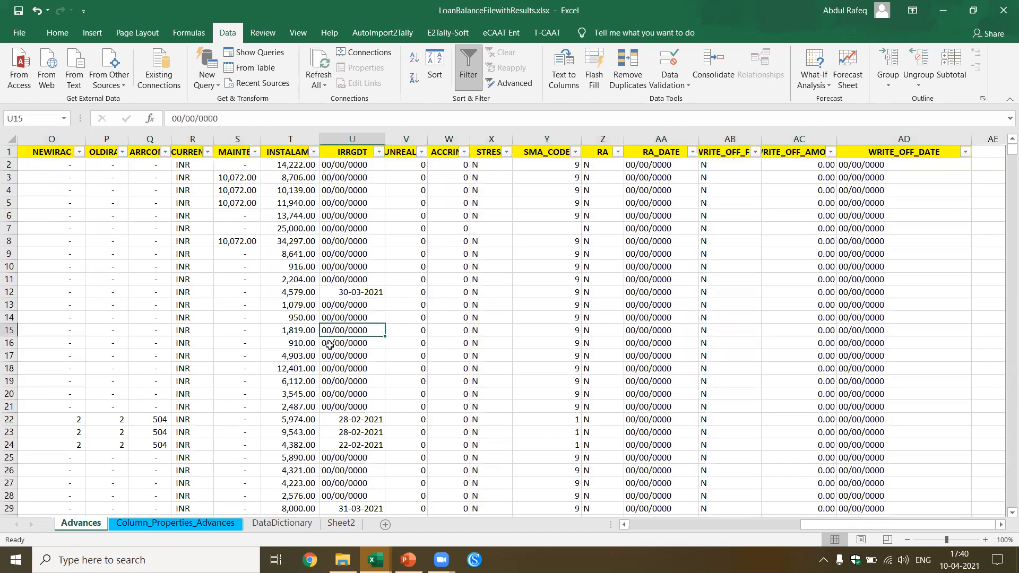
{"action": "left_click", "coordinate": [175, 524]}
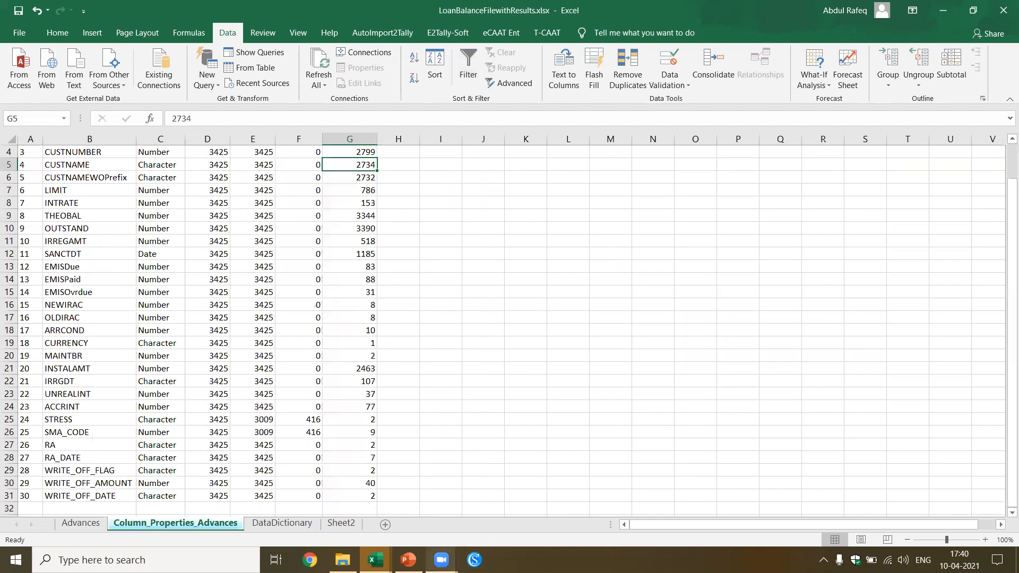
{"action": "left_click", "coordinate": [305, 393]}
{"action": "left_click", "coordinate": [326, 293]}
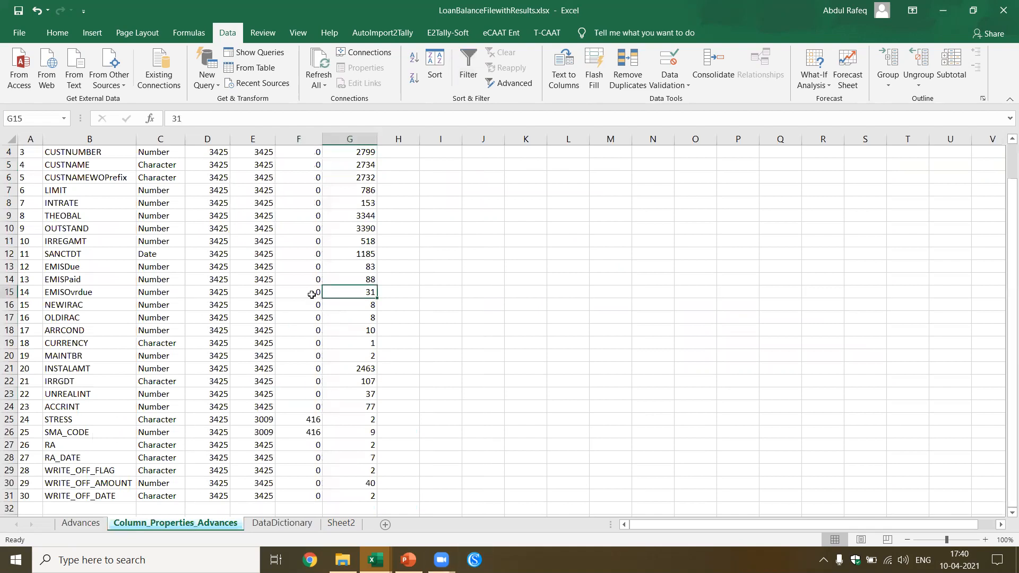
{"action": "left_click", "coordinate": [502, 33]}
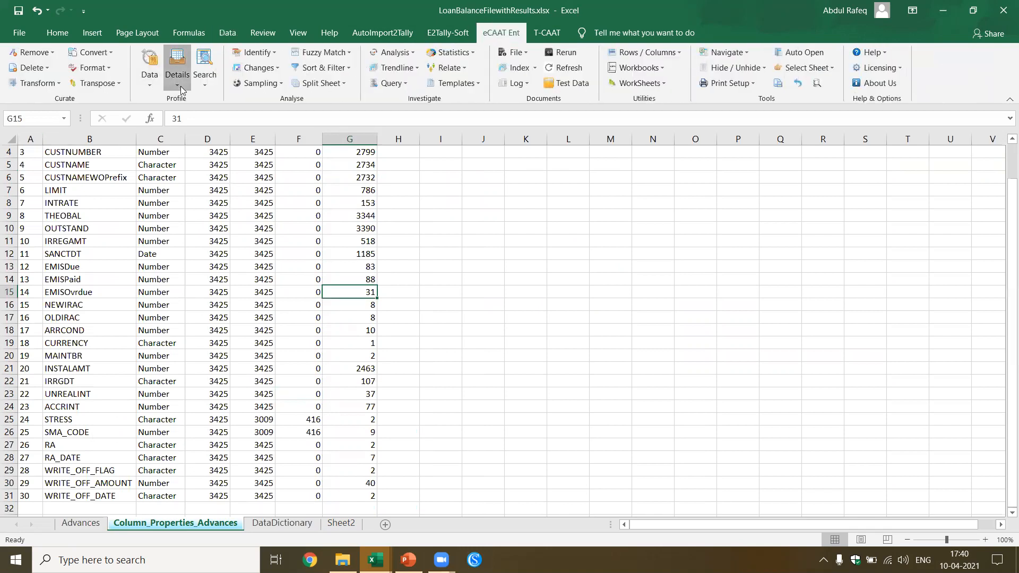
{"action": "left_click", "coordinate": [179, 85]}
{"action": "left_click", "coordinate": [193, 99]}
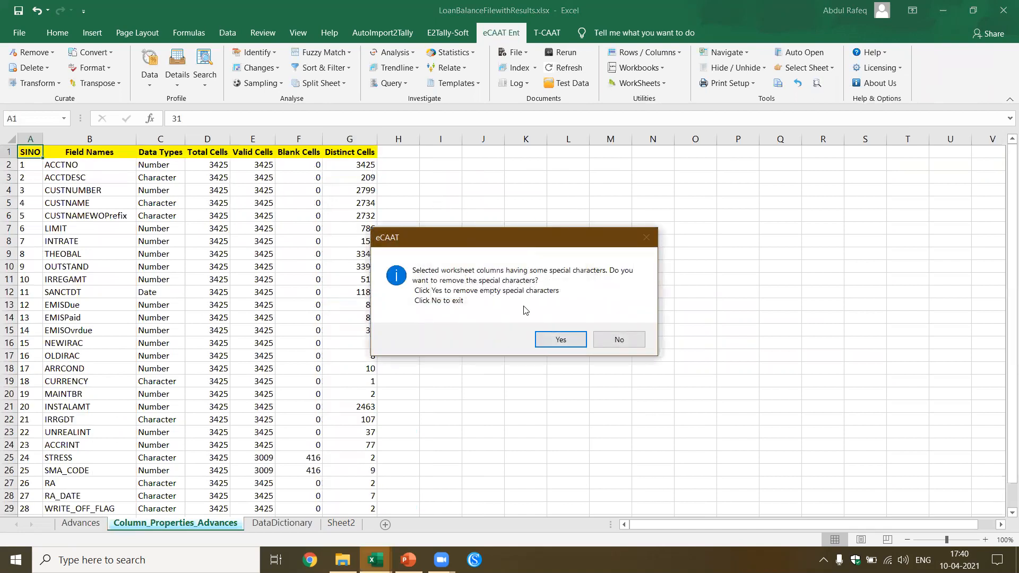
{"action": "left_click", "coordinate": [616, 341]}
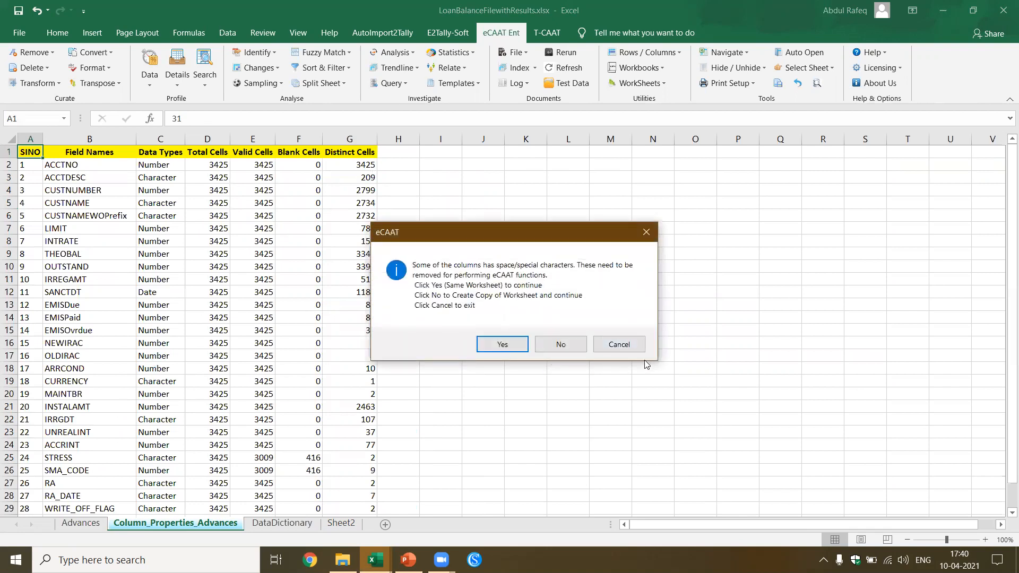
{"action": "left_click", "coordinate": [628, 348]}
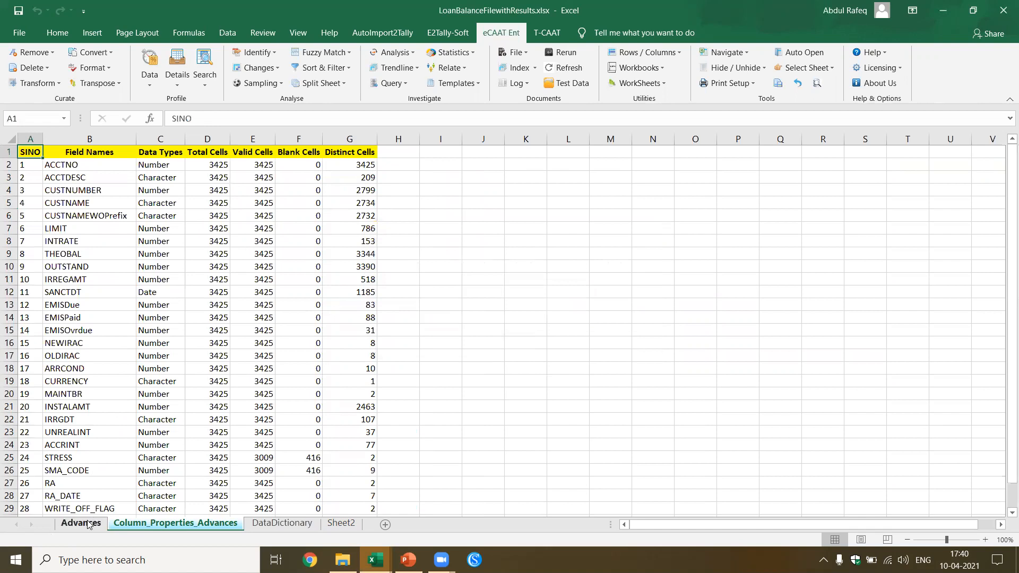
Step: Start eCAAT's Column Statistics on the data of the Advances sheet
{"action": "left_click", "coordinate": [87, 524]}
{"action": "left_click", "coordinate": [115, 493]}
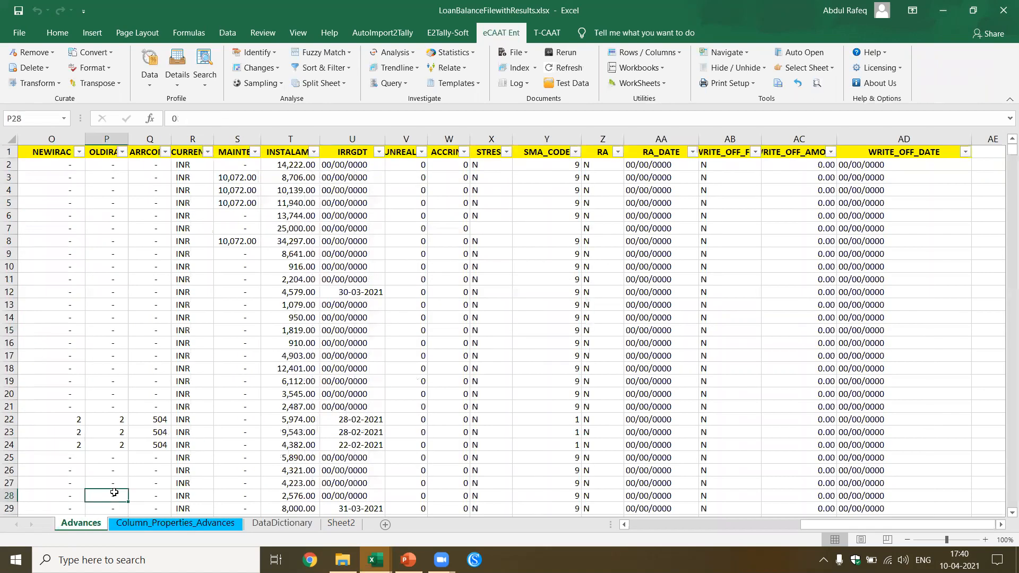
{"action": "key", "text": "ctrl+Home"}
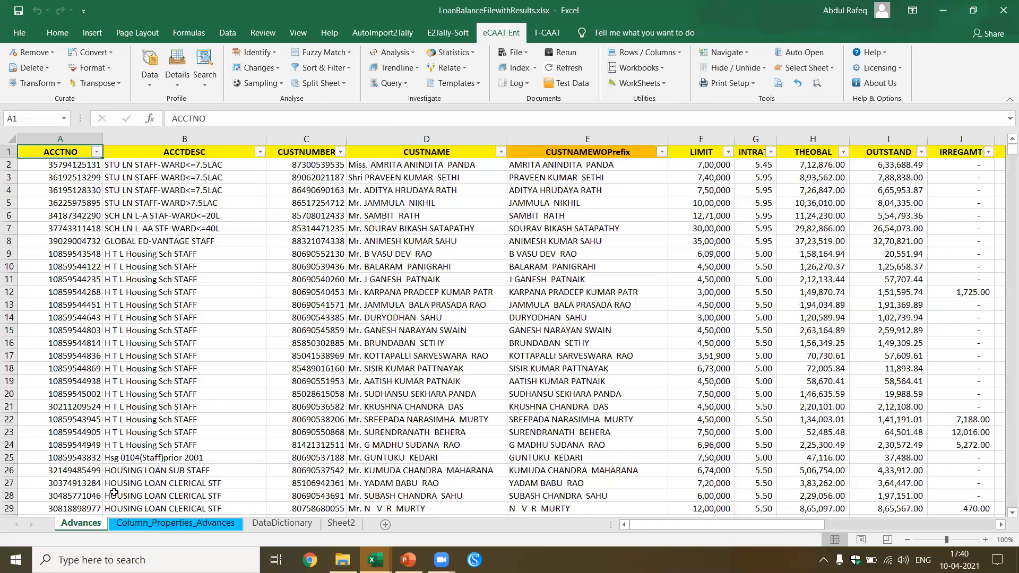
{"action": "left_click", "coordinate": [373, 315]}
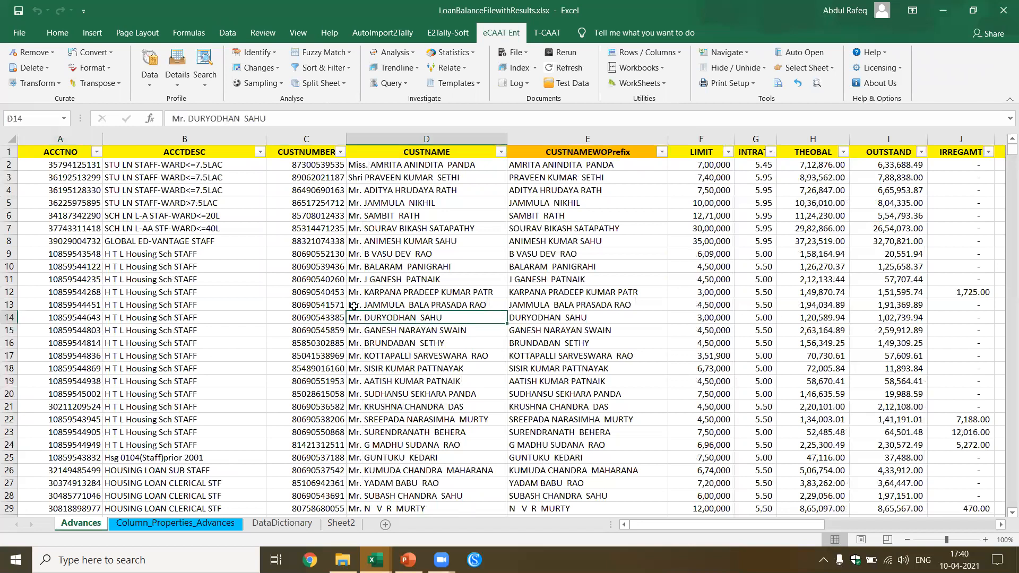
{"action": "left_click", "coordinate": [177, 79]}
{"action": "left_click", "coordinate": [193, 100]}
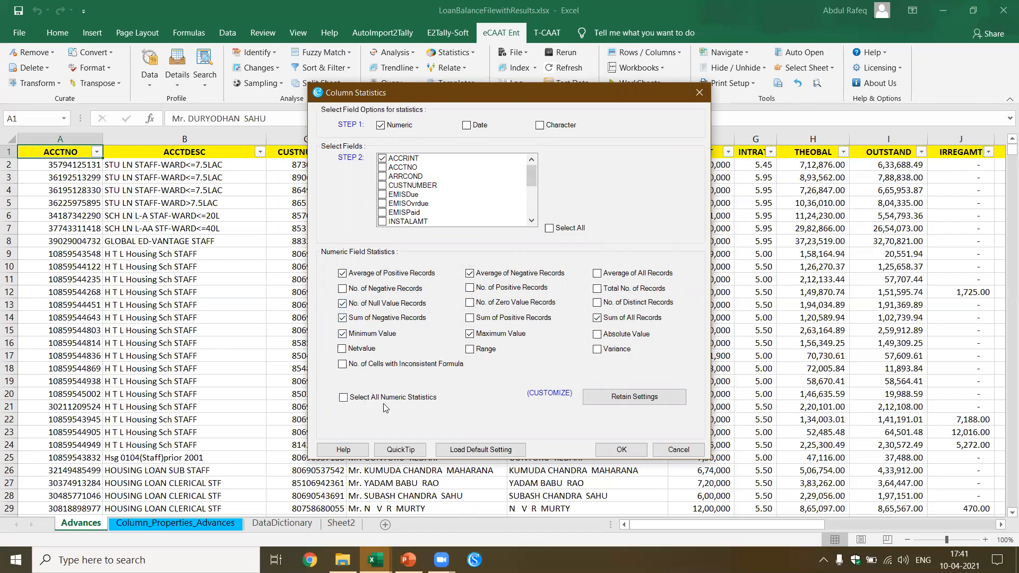
Step: Include all the numeric fields in the column statistics
{"action": "scroll", "coordinate": [404, 187], "scroll_direction": "down", "scroll_amount": 1}
{"action": "scroll", "coordinate": [403, 187], "scroll_direction": "up", "scroll_amount": 2}
{"action": "left_click", "coordinate": [557, 230]}
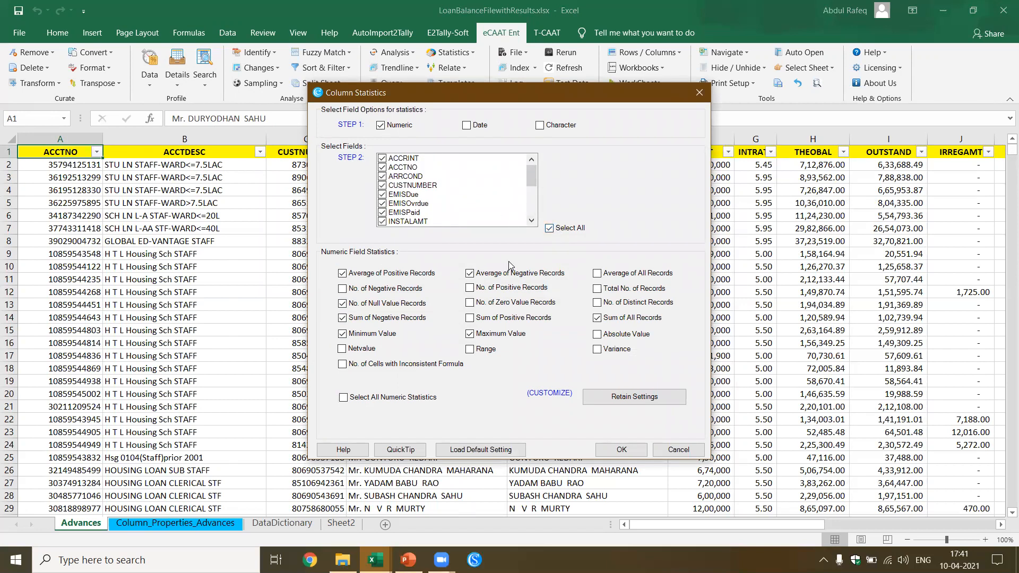
Step: Generate the numeric column statistics and look over the results on the Numeric_Statistics sheet
{"action": "left_click", "coordinate": [621, 451]}
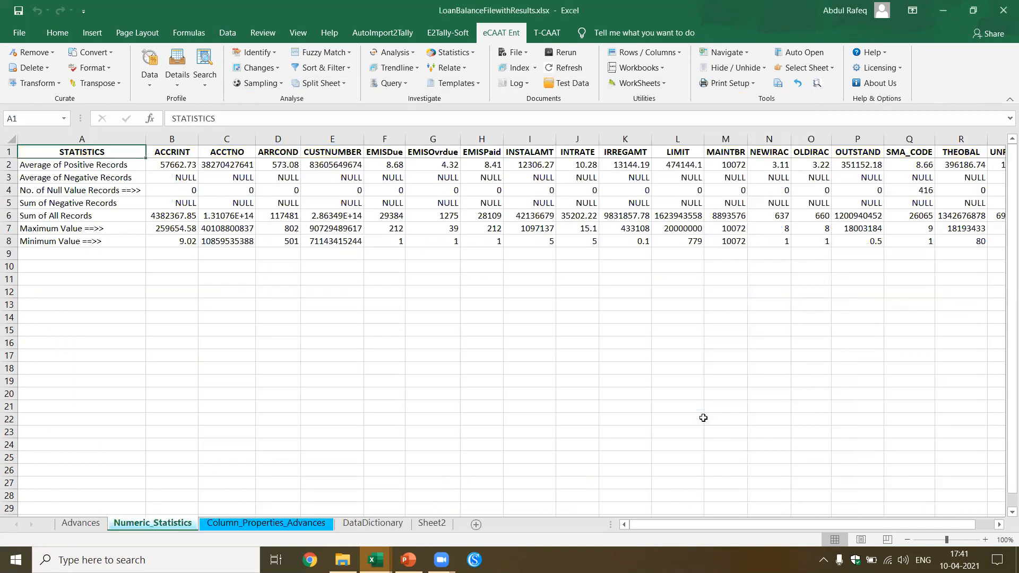
{"action": "left_click", "coordinate": [422, 231]}
{"action": "scroll", "coordinate": [318, 229], "scroll_direction": "down", "scroll_amount": 2}
{"action": "scroll", "coordinate": [318, 229], "scroll_direction": "up", "scroll_amount": 2}
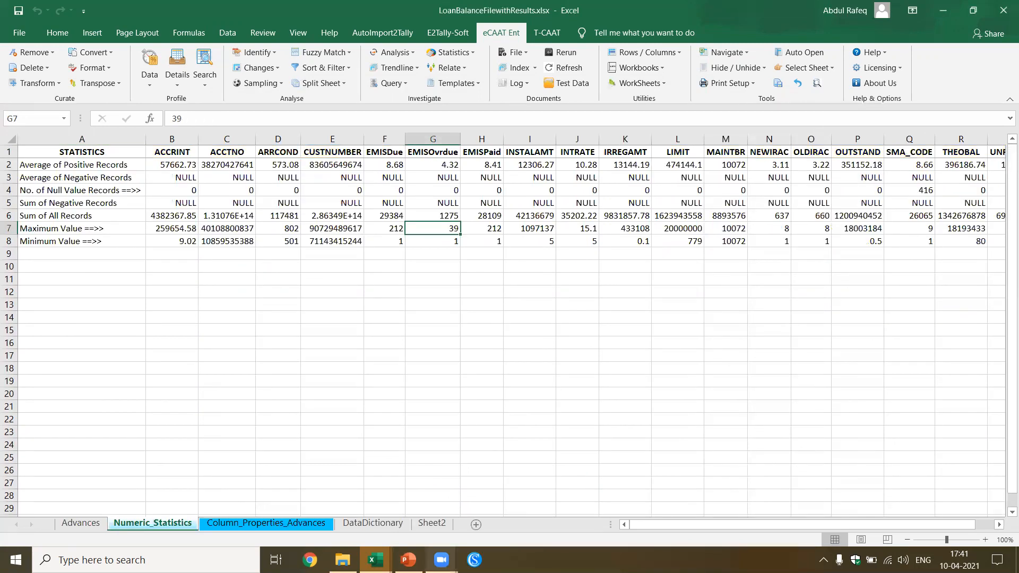
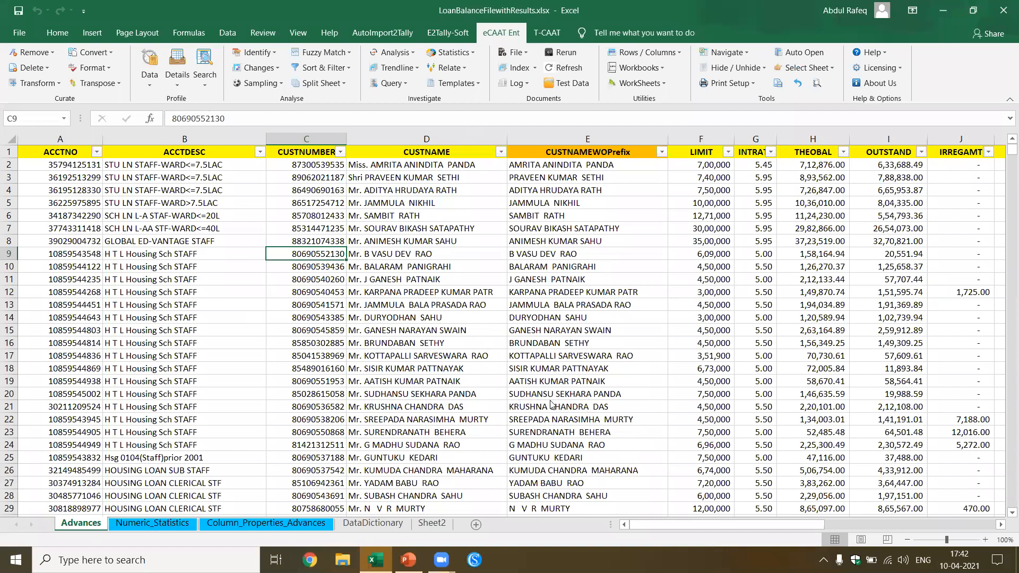
Step: Run the column statistics with the SANCTDT date field included and output the results to Excel sheets
{"action": "left_click", "coordinate": [618, 454]}
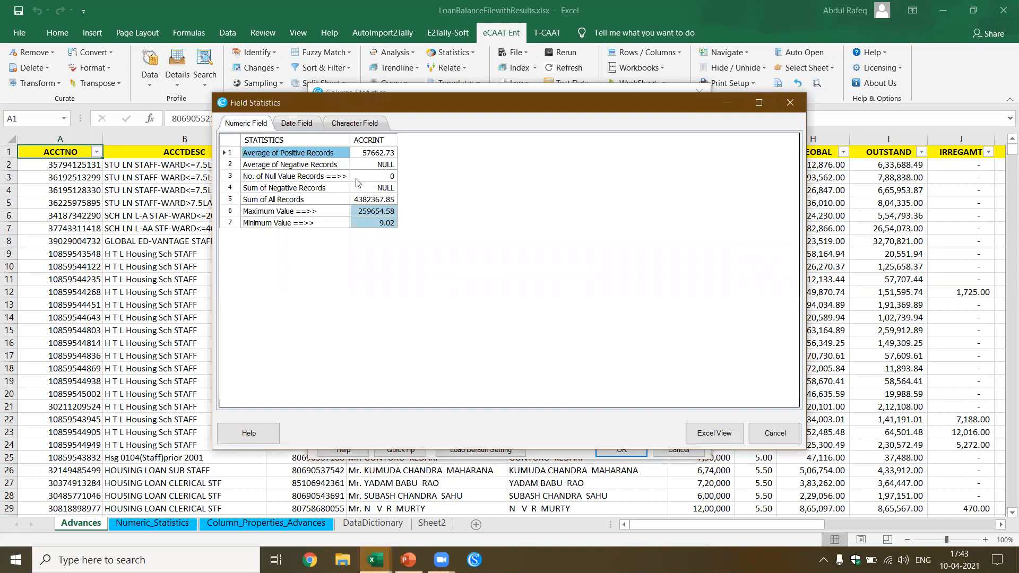
{"action": "left_click", "coordinate": [314, 125]}
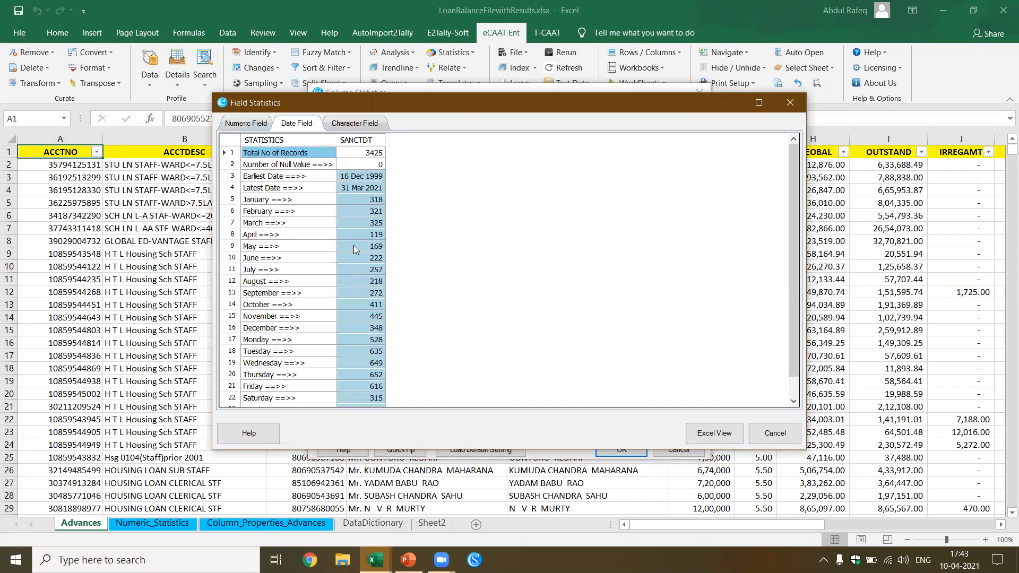
{"action": "left_click", "coordinate": [716, 433]}
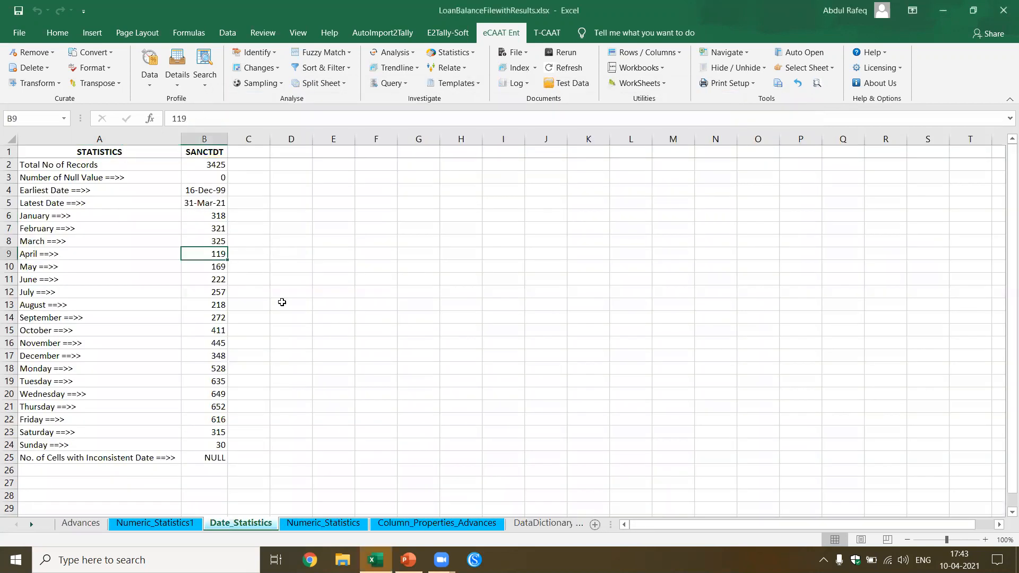
Step: Examine the earliest and latest sanction dates on the Date_Statistics sheet
{"action": "scroll", "coordinate": [237, 329], "scroll_direction": "down", "scroll_amount": 1}
{"action": "scroll", "coordinate": [324, 332], "scroll_direction": "up", "scroll_amount": 1}
{"action": "key", "text": "Up"}
{"action": "key", "text": "Up"}
{"action": "key", "text": "Up"}
{"action": "key", "text": "Up"}
{"action": "key", "text": "Up"}
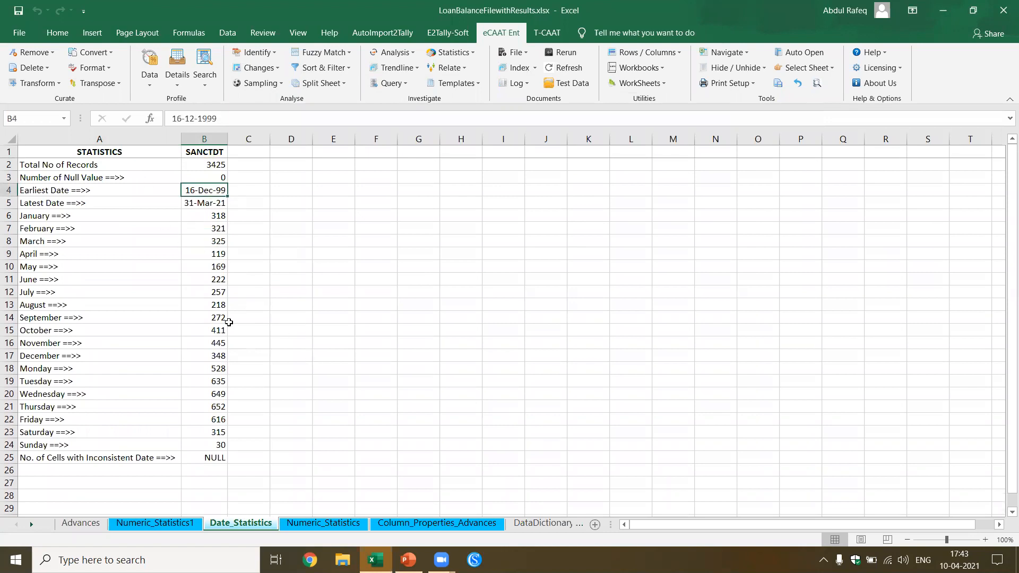
{"action": "left_click", "coordinate": [63, 204]}
{"action": "left_click", "coordinate": [202, 203]}
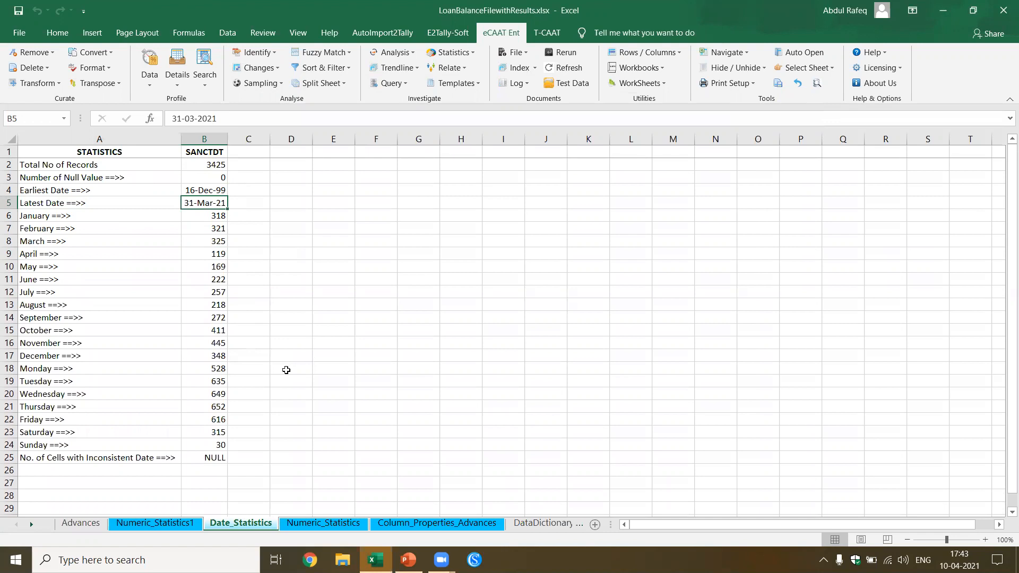
Step: Check the SANCTDT record counts for January to December and for Monday to Sunday, including the Saturday count
{"action": "left_click", "coordinate": [249, 342]}
{"action": "left_click_drag", "start_coordinate": [213, 213], "coordinate": [218, 355]}
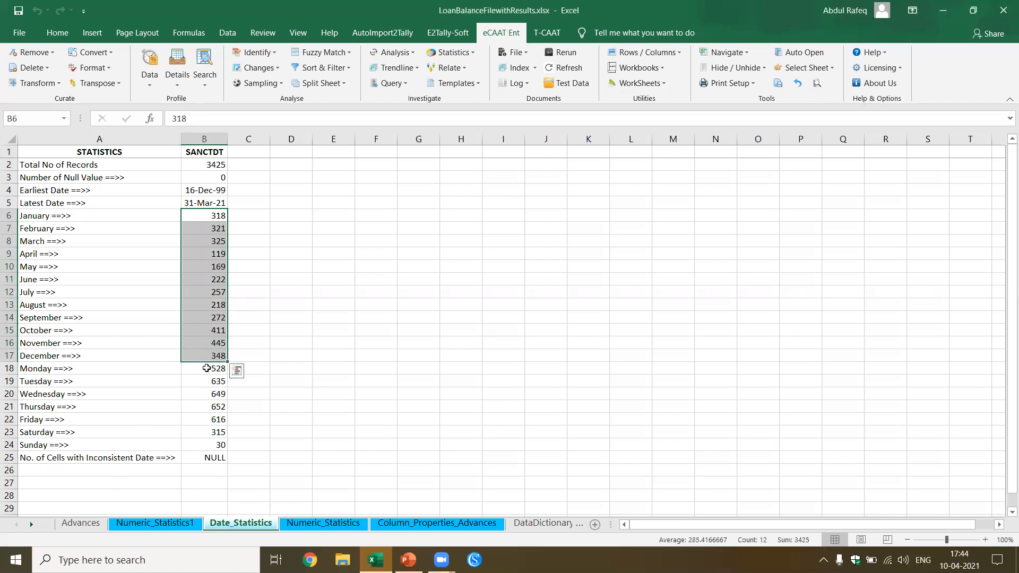
{"action": "left_click", "coordinate": [206, 369]}
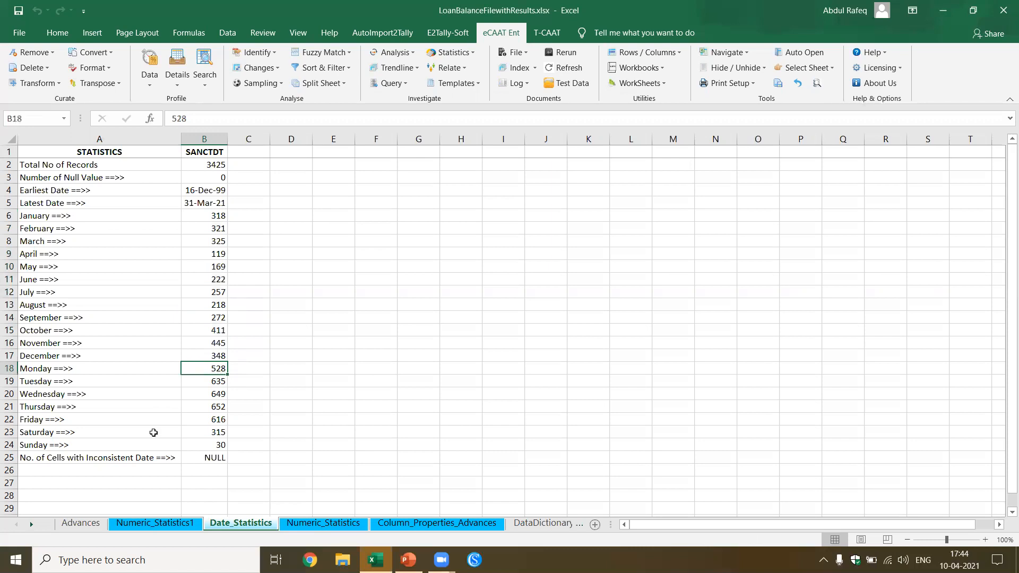
{"action": "left_click", "coordinate": [208, 444], "text": "shift"}
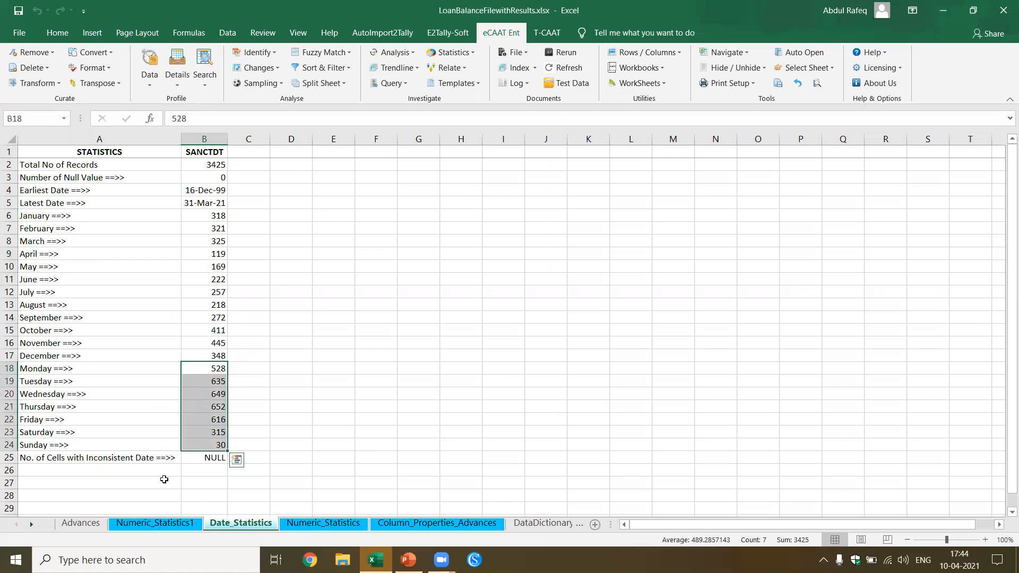
{"action": "left_click", "coordinate": [210, 434]}
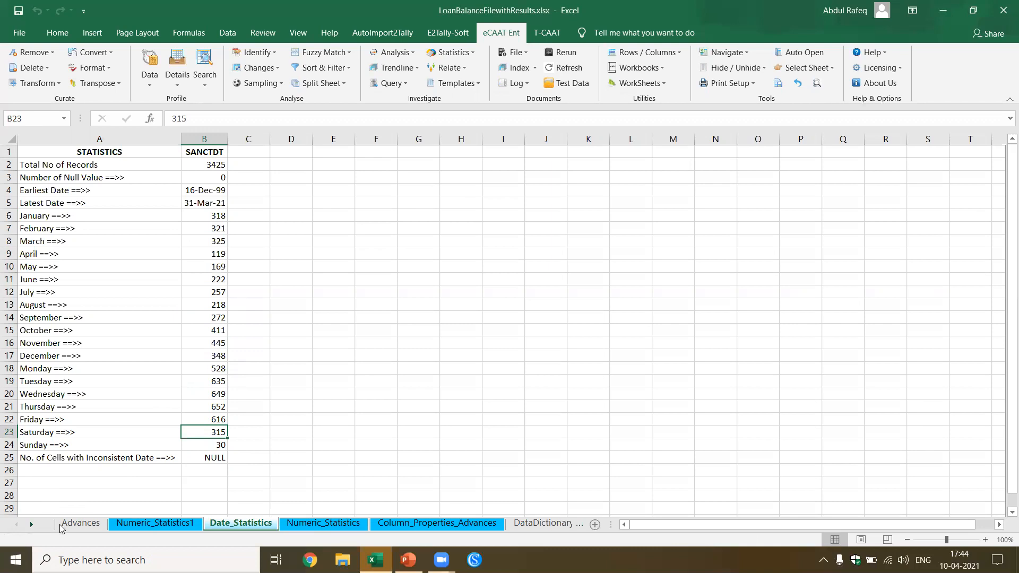
Step: Rerun Column Statistics on the Advances sheet with the SANCTDT date field and all date statistics included
{"action": "left_click", "coordinate": [82, 525]}
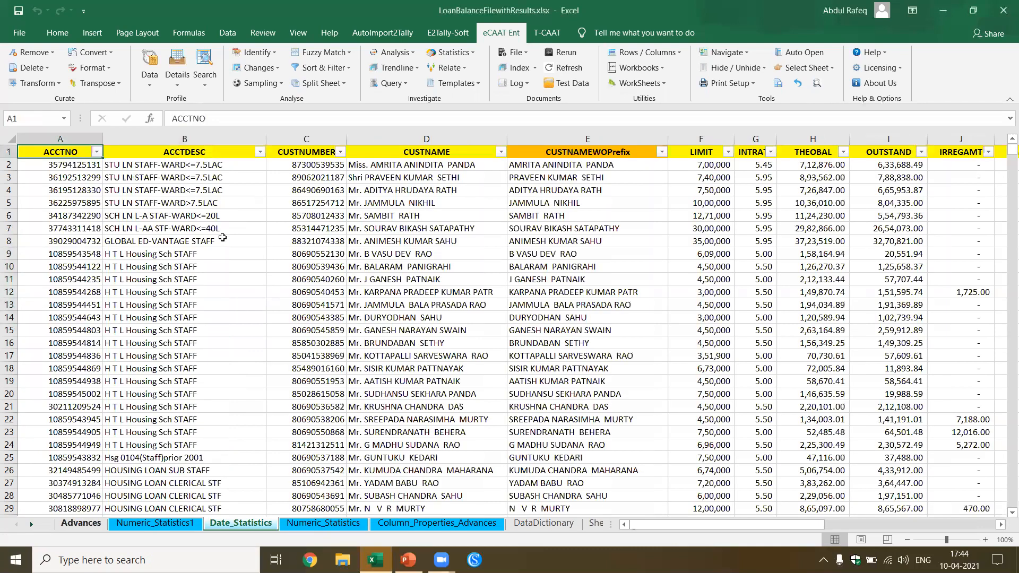
{"action": "left_click", "coordinate": [178, 72]}
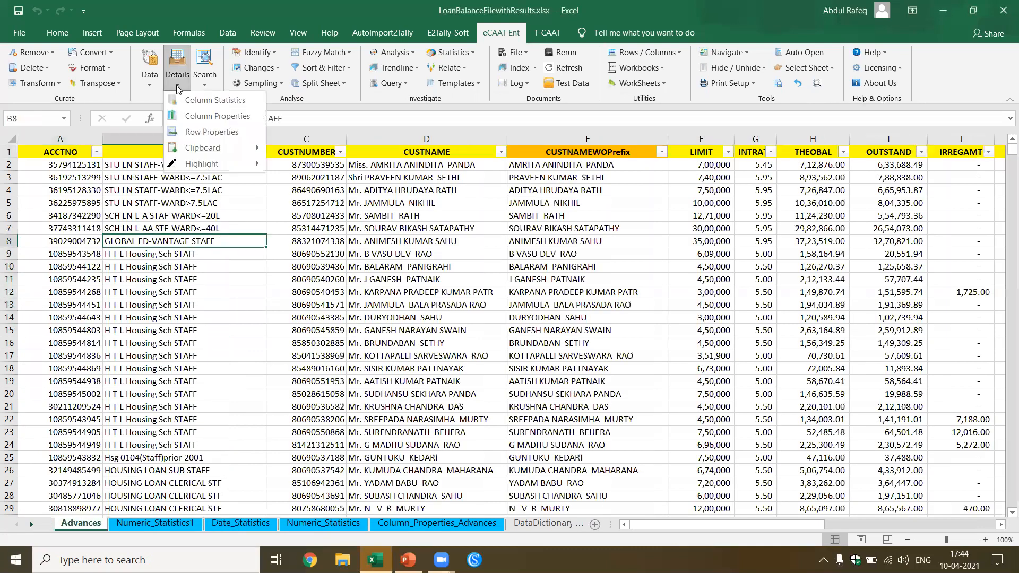
{"action": "left_click", "coordinate": [207, 115]}
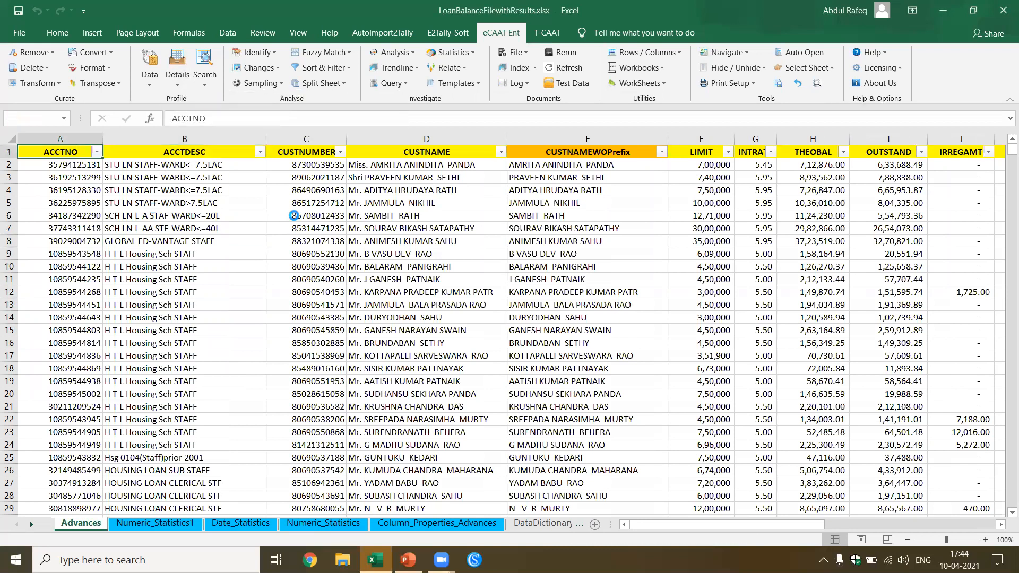
{"action": "left_click", "coordinate": [467, 126]}
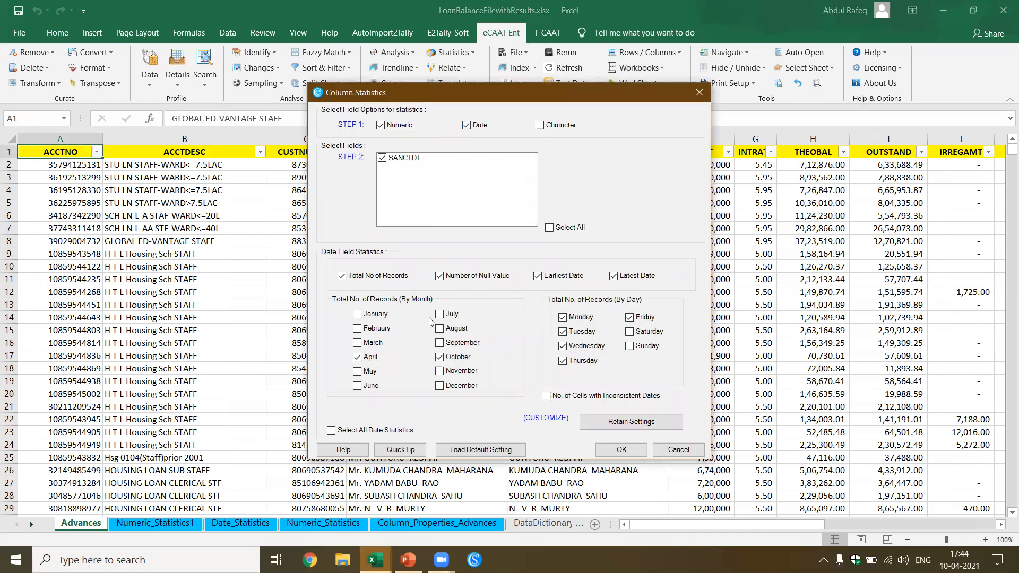
{"action": "left_click", "coordinate": [552, 398]}
{"action": "left_click", "coordinate": [332, 430]}
{"action": "left_click", "coordinate": [628, 450]}
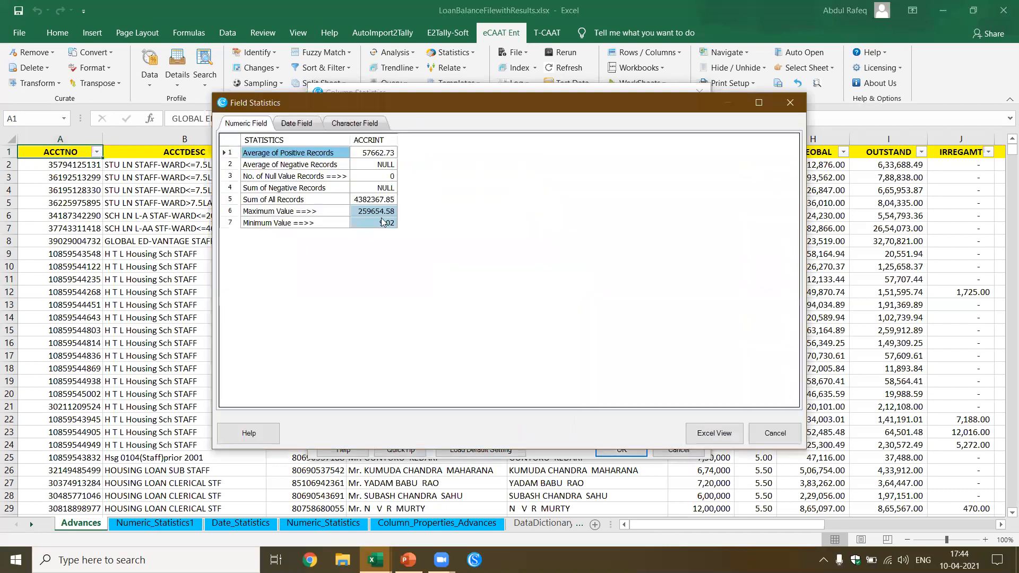
Step: Drill down from SANCTDT's Earliest Date statistic to the underlying loan record
{"action": "left_click", "coordinate": [289, 126]}
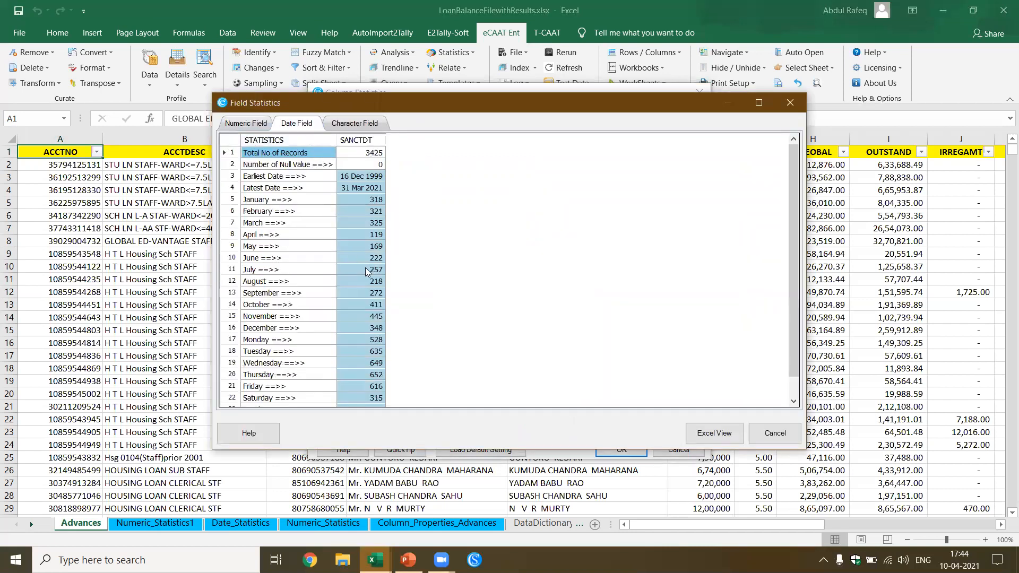
{"action": "left_click", "coordinate": [365, 177]}
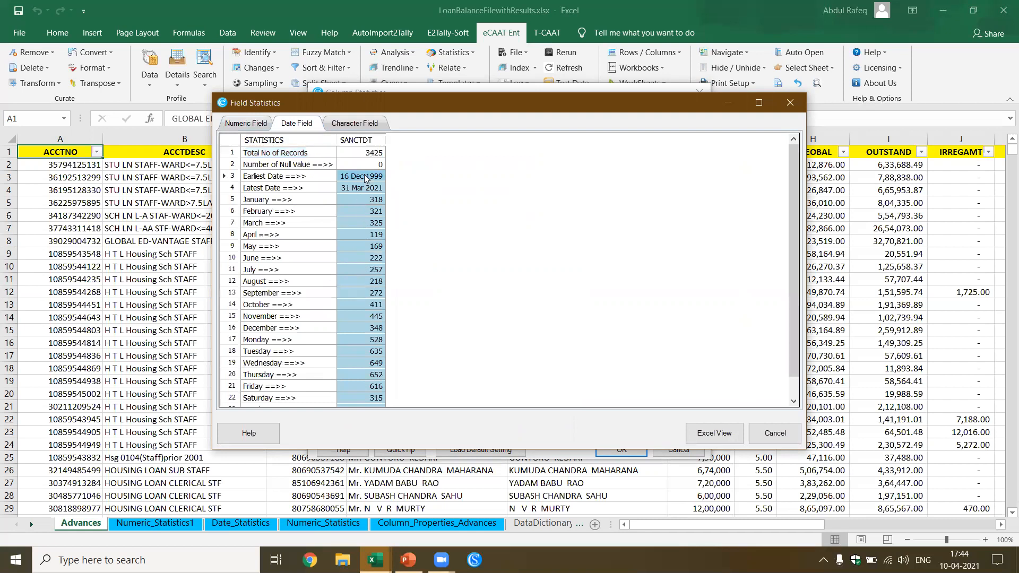
{"action": "double_click", "coordinate": [365, 177]}
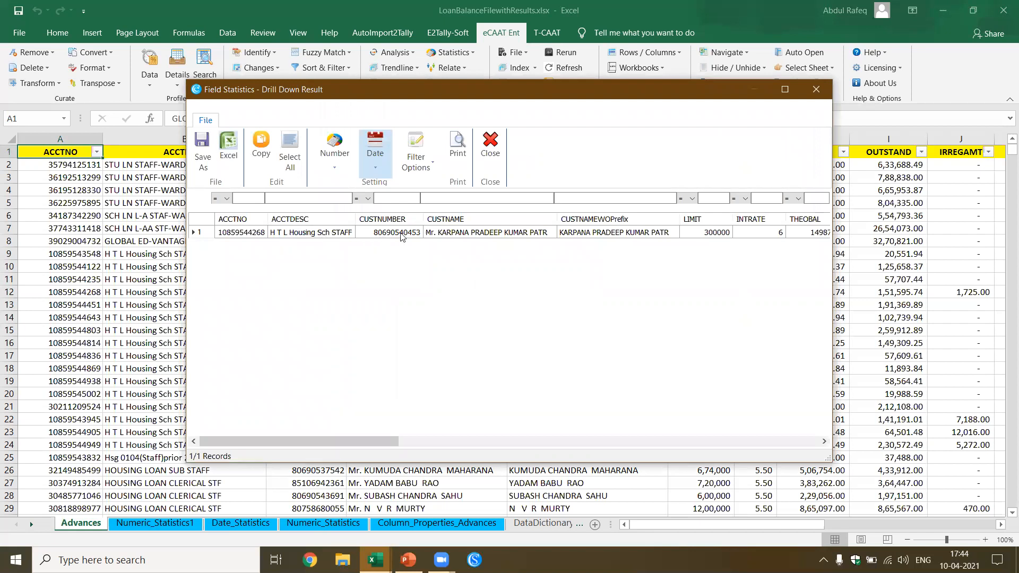
{"action": "left_click", "coordinate": [489, 234]}
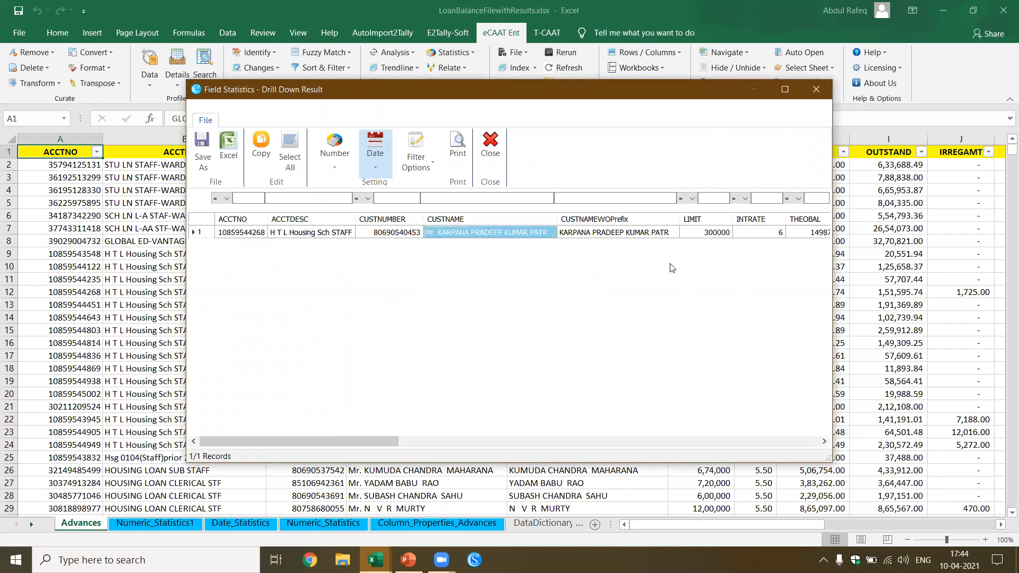
Step: Examine the drilled-down record's fields from CUSTNAME to OLDIRAC, including the limit, outstanding balance, sanction date and EMIs
{"action": "key", "text": "Right"}
{"action": "key", "text": "Right"}
{"action": "key", "text": "Right"}
{"action": "key", "text": "Right"}
{"action": "key", "text": "Right"}
{"action": "key", "text": "Right"}
{"action": "key", "text": "Right"}
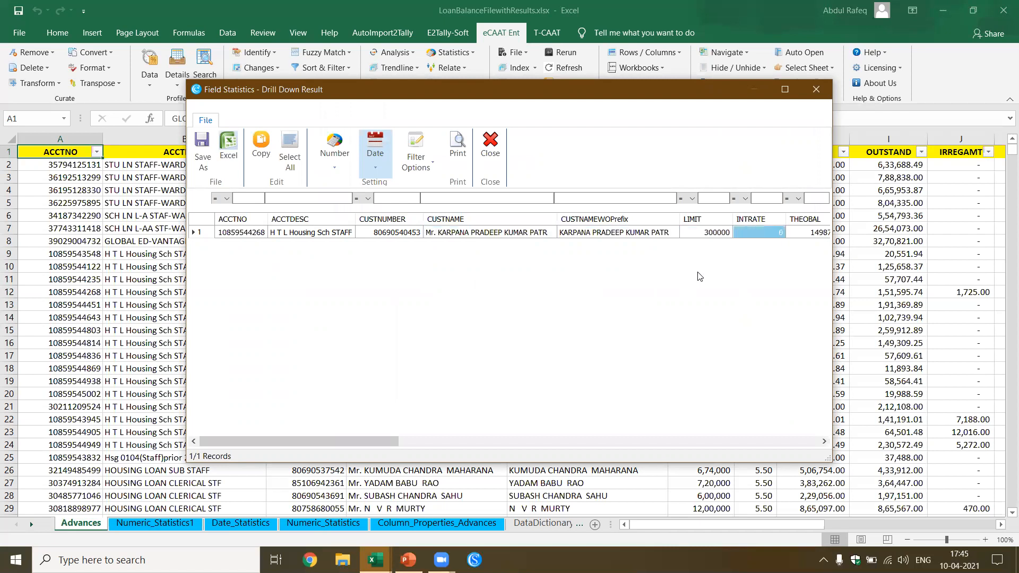
{"action": "key", "text": "Right"}
{"action": "key", "text": "Right"}
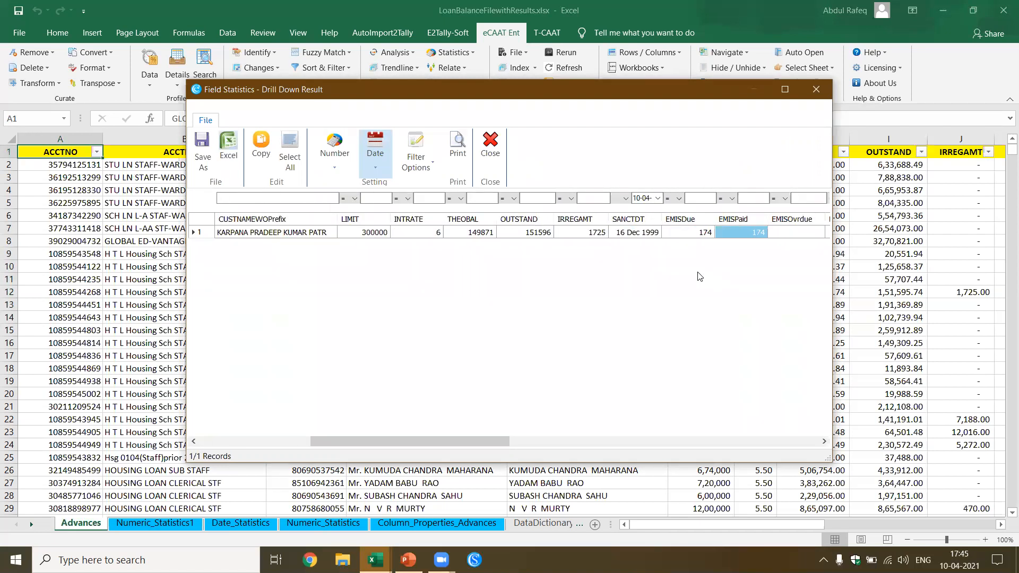
{"action": "key", "text": "Right"}
{"action": "key", "text": "Right"}
{"action": "key", "text": "Right"}
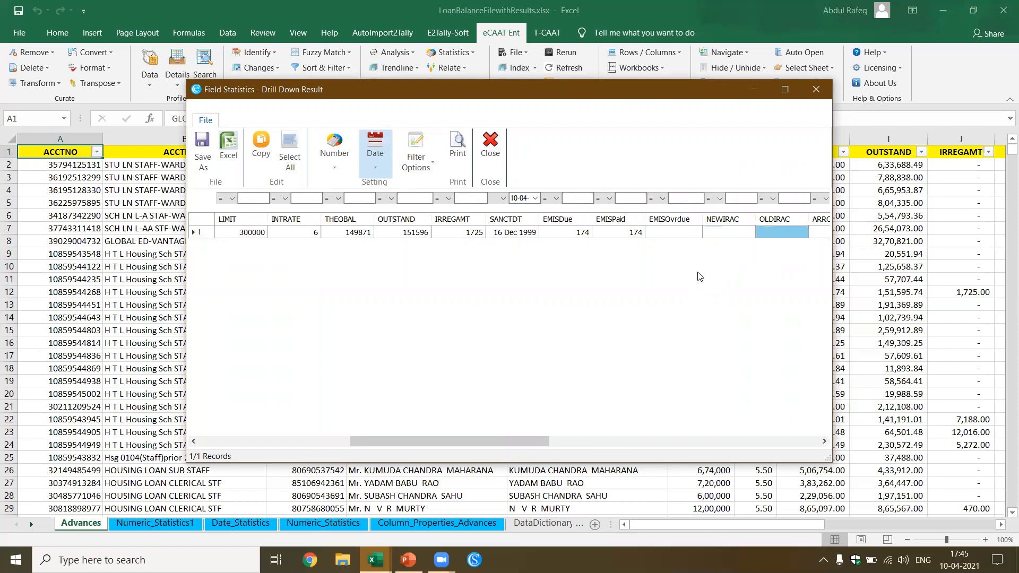
{"action": "key", "text": "Left"}
{"action": "key", "text": "Left"}
{"action": "key", "text": "Left"}
{"action": "key", "text": "Left"}
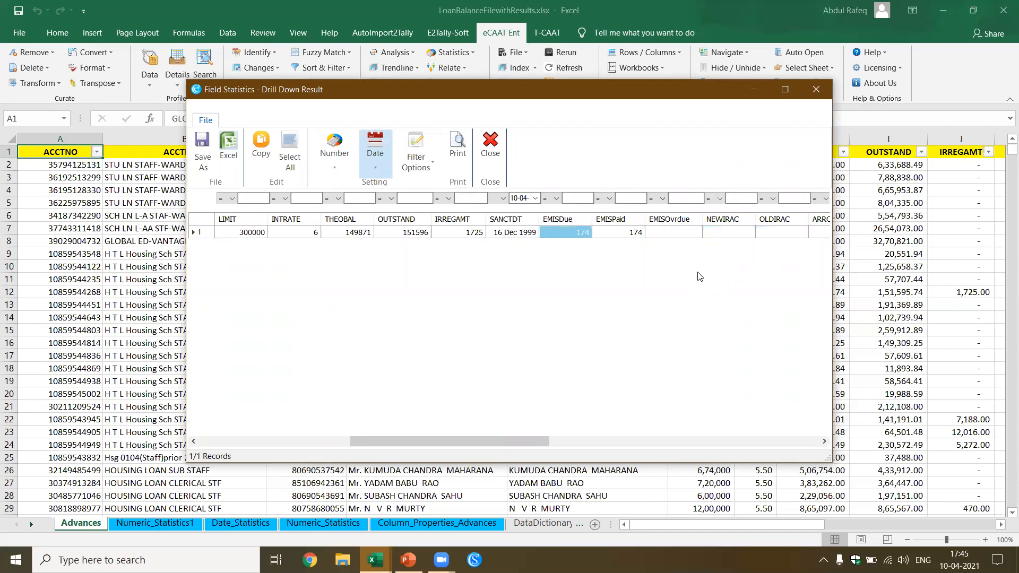
{"action": "key", "text": "Left"}
{"action": "key", "text": "Left"}
{"action": "key", "text": "Left"}
{"action": "key", "text": "Left"}
{"action": "key", "text": "Left"}
{"action": "key", "text": "Left"}
{"action": "key", "text": "Left"}
{"action": "key", "text": "Left"}
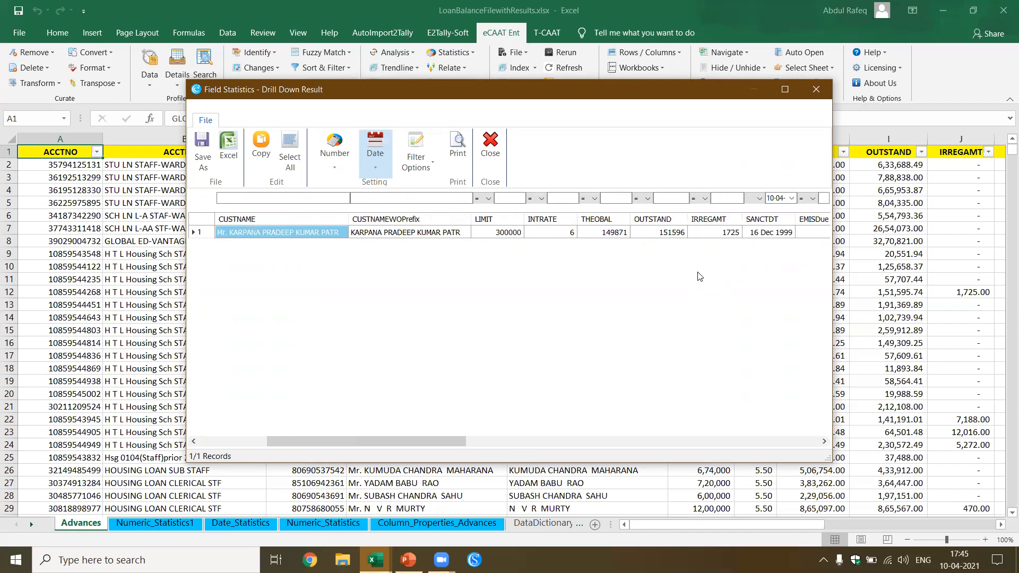
Step: Review the drilled-down record's fields from CUSTNAME through SANCTDT, ARRCOND and IRRGDT to WRITE_OFF_AMOUNT
{"action": "key", "text": "Right"}
{"action": "key", "text": "Right"}
{"action": "key", "text": "Right"}
{"action": "key", "text": "Right"}
{"action": "key", "text": "Right"}
{"action": "key", "text": "Right"}
{"action": "key", "text": "Right"}
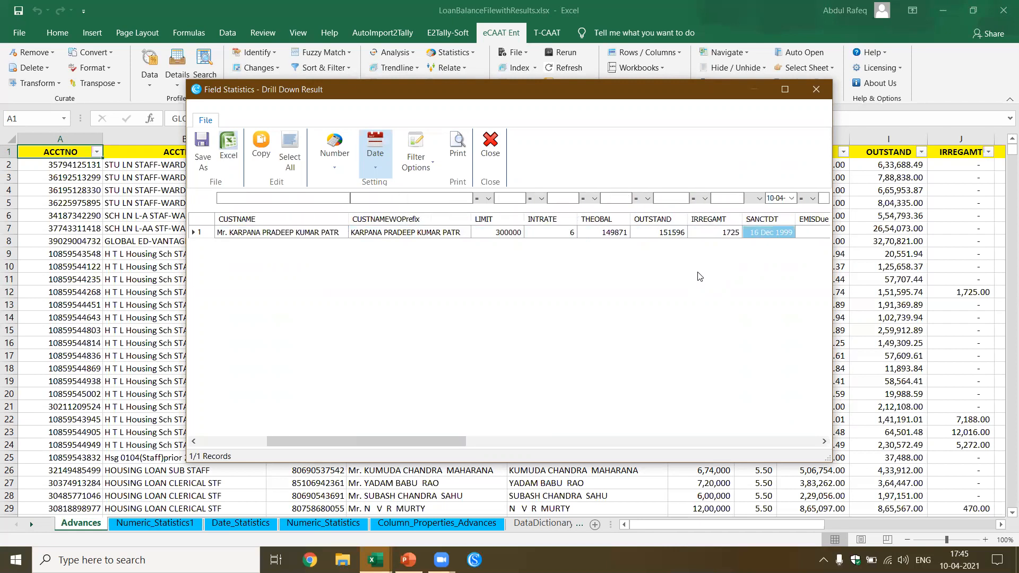
{"action": "key", "text": "Right"}
{"action": "key", "text": "Right"}
{"action": "key", "text": "Right"}
{"action": "key", "text": "Right"}
{"action": "key", "text": "Right"}
{"action": "key", "text": "Right"}
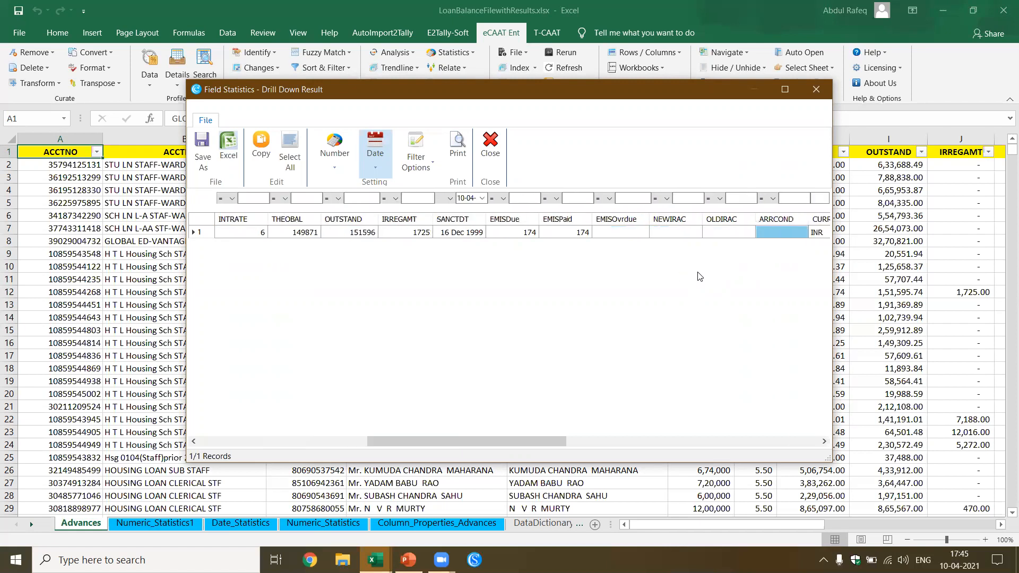
{"action": "key", "text": "Right"}
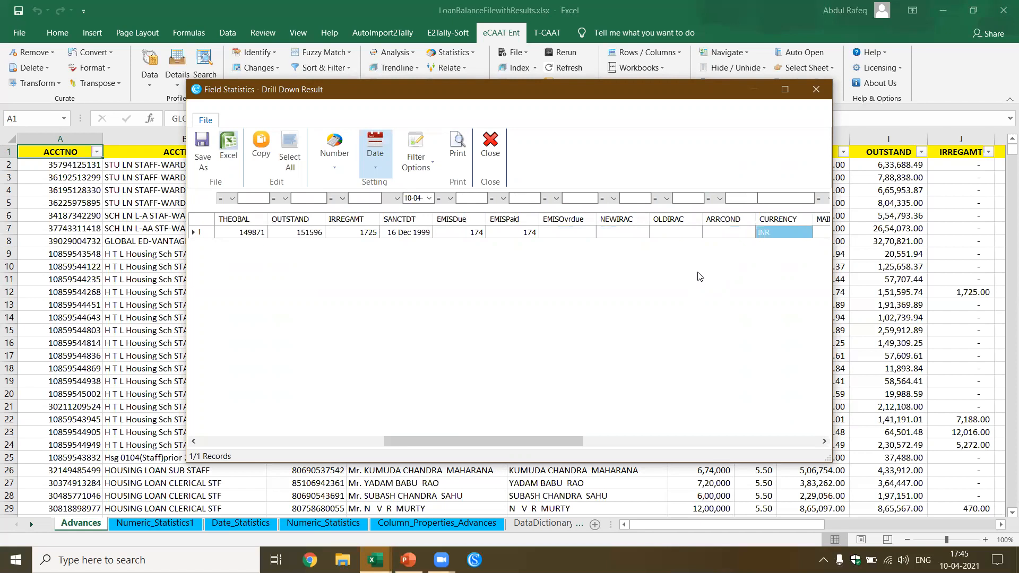
{"action": "key", "text": "Right"}
{"action": "key", "text": "Right"}
{"action": "key", "text": "Right"}
{"action": "key", "text": "Right"}
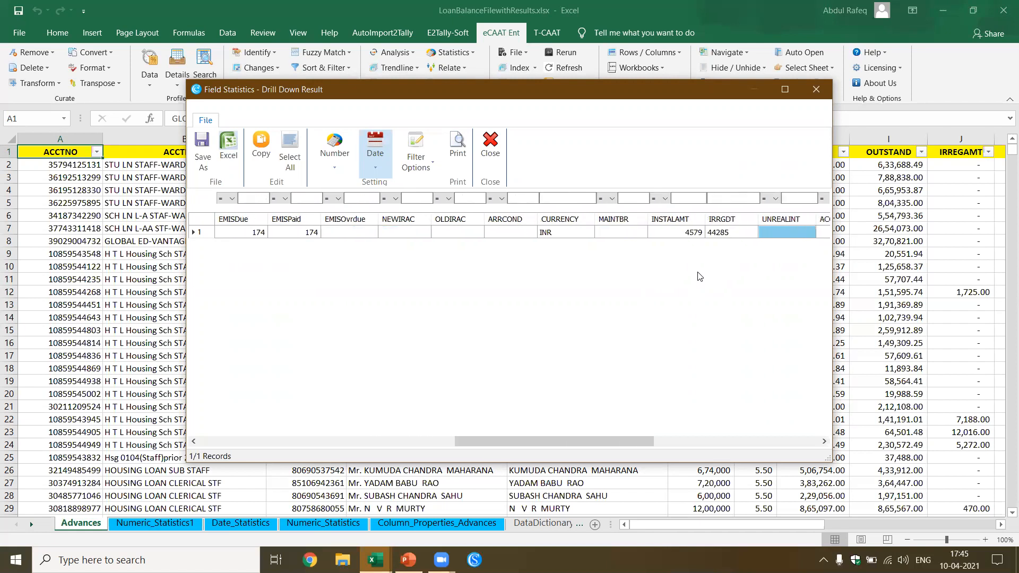
{"action": "key", "text": "Right"}
{"action": "key", "text": "Right"}
{"action": "key", "text": "Right"}
{"action": "key", "text": "Right"}
{"action": "key", "text": "Right"}
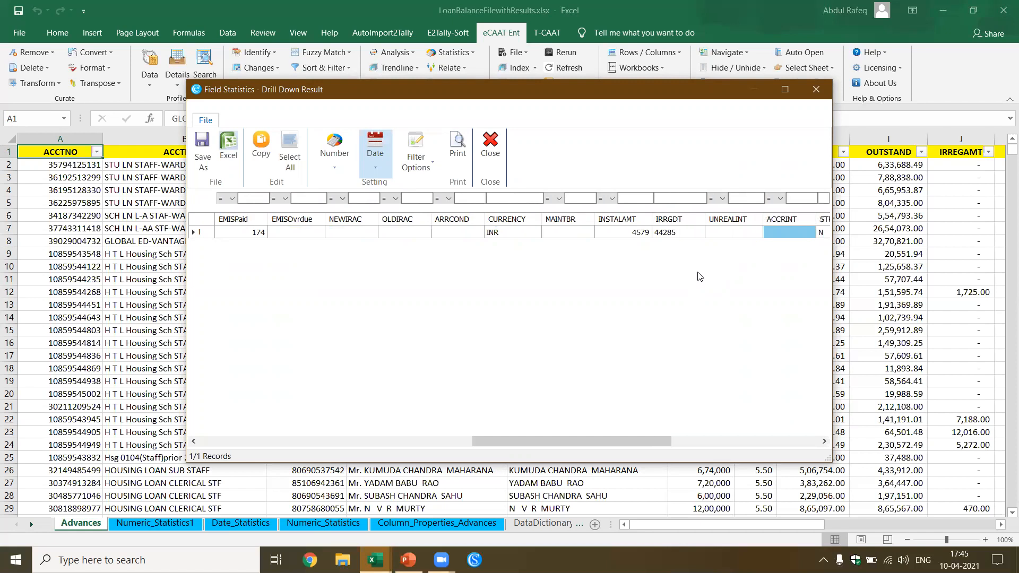
{"action": "key", "text": "Right"}
{"action": "key", "text": "Right"}
{"action": "key", "text": "Right"}
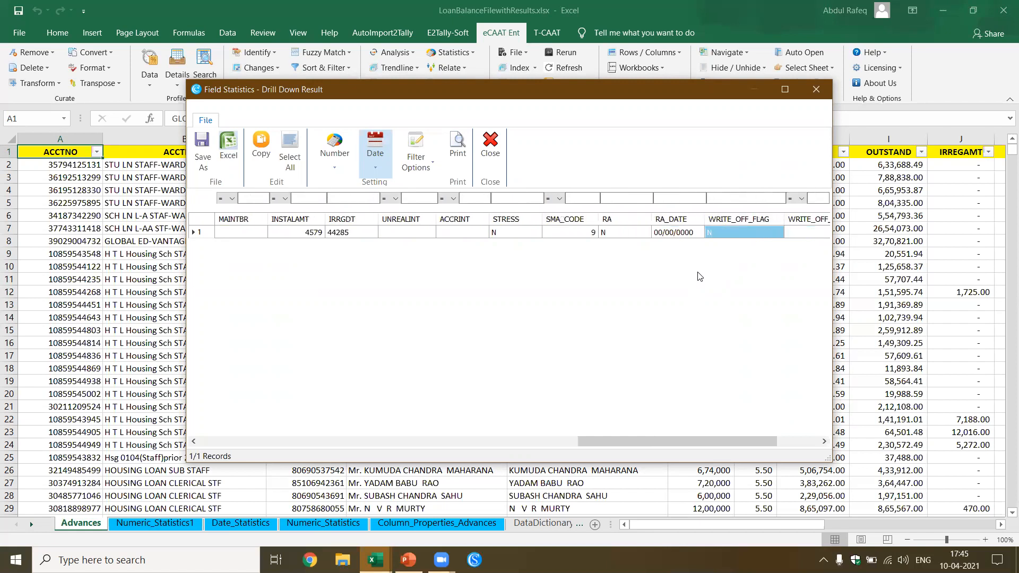
Step: Review the earliest-date loan record's fields backward from WRITE_OFF_AMOUNT through SMA_CODE, INSTALAMT and CURRENCY to NEWIRAC
{"action": "key", "text": "Left"}
{"action": "key", "text": "Left"}
{"action": "key", "text": "Left"}
{"action": "key", "text": "Left"}
{"action": "key", "text": "Left"}
{"action": "key", "text": "Left"}
{"action": "key", "text": "Left"}
{"action": "key", "text": "Left"}
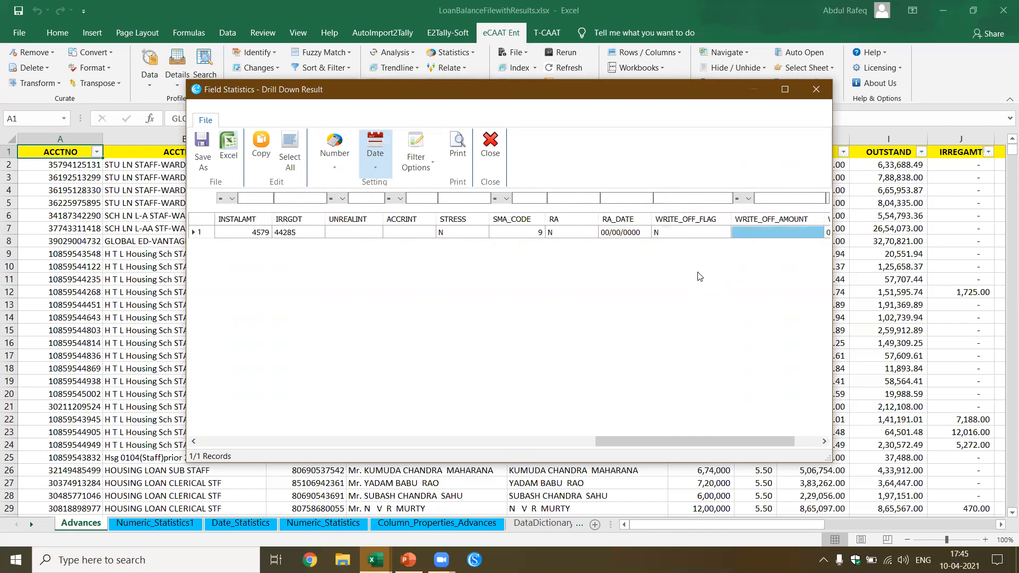
{"action": "key", "text": "Left"}
{"action": "key", "text": "Left"}
{"action": "key", "text": "Left"}
{"action": "key", "text": "Left"}
{"action": "key", "text": "Left"}
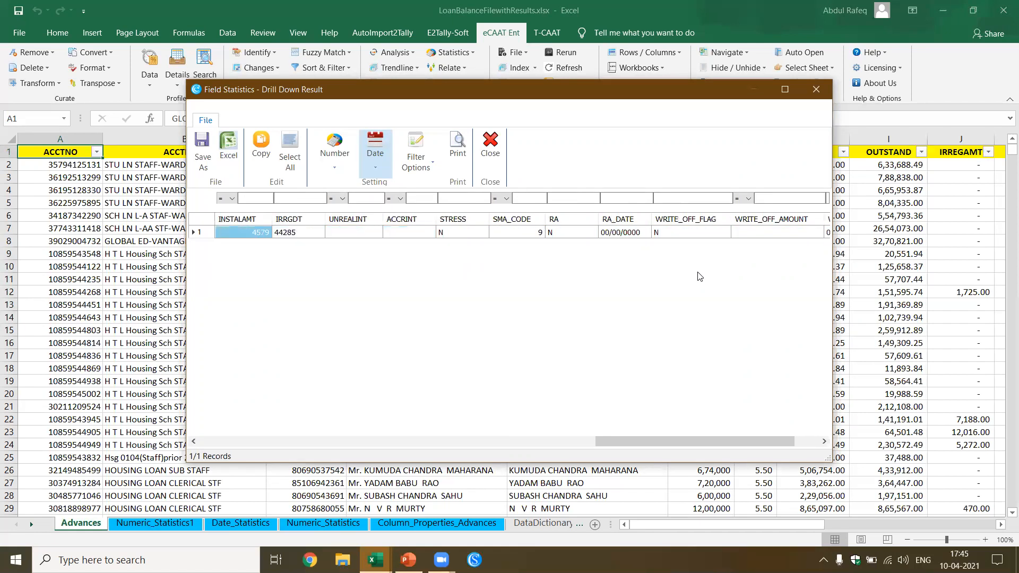
{"action": "key", "text": "Left"}
{"action": "key", "text": "Left"}
{"action": "key", "text": "Left"}
{"action": "key", "text": "Left"}
{"action": "key", "text": "Left"}
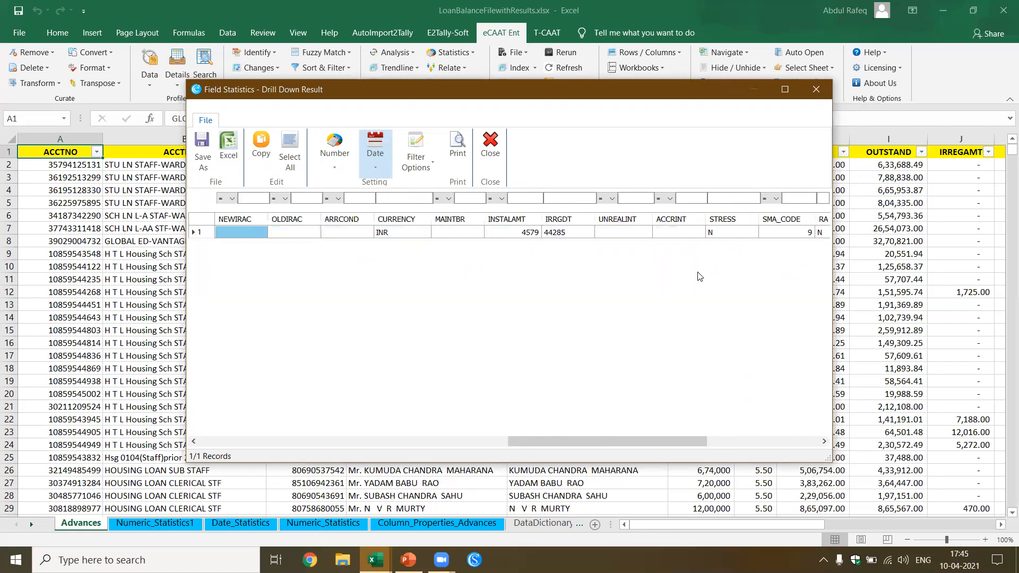
Step: Examine the record's THEOBAL and OUTSTAND fields, go back to ACCTNO, and close the drill-down result
{"action": "key", "text": "Left"}
{"action": "key", "text": "Left"}
{"action": "key", "text": "Left"}
{"action": "key", "text": "Left"}
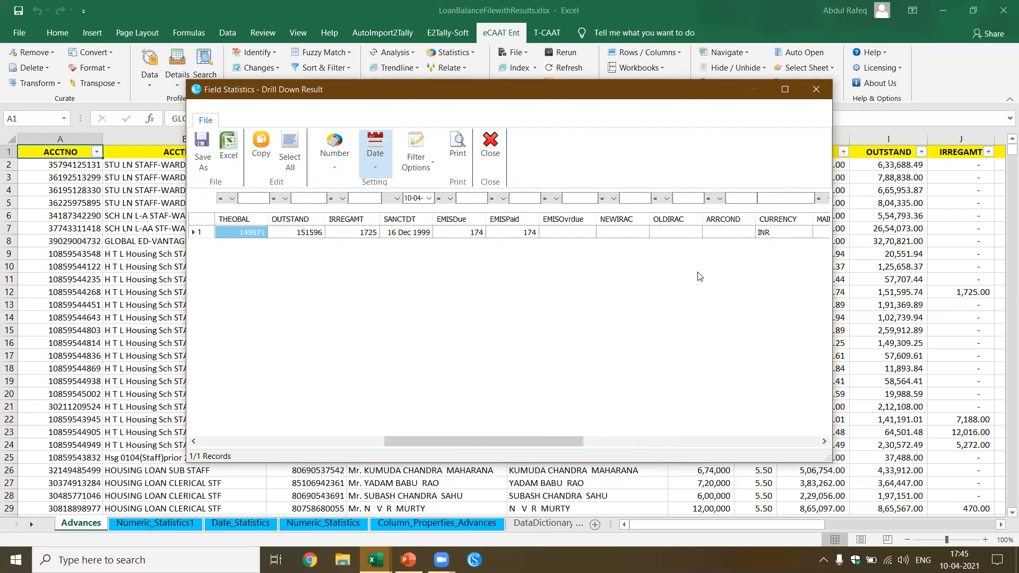
{"action": "key", "text": "Right"}
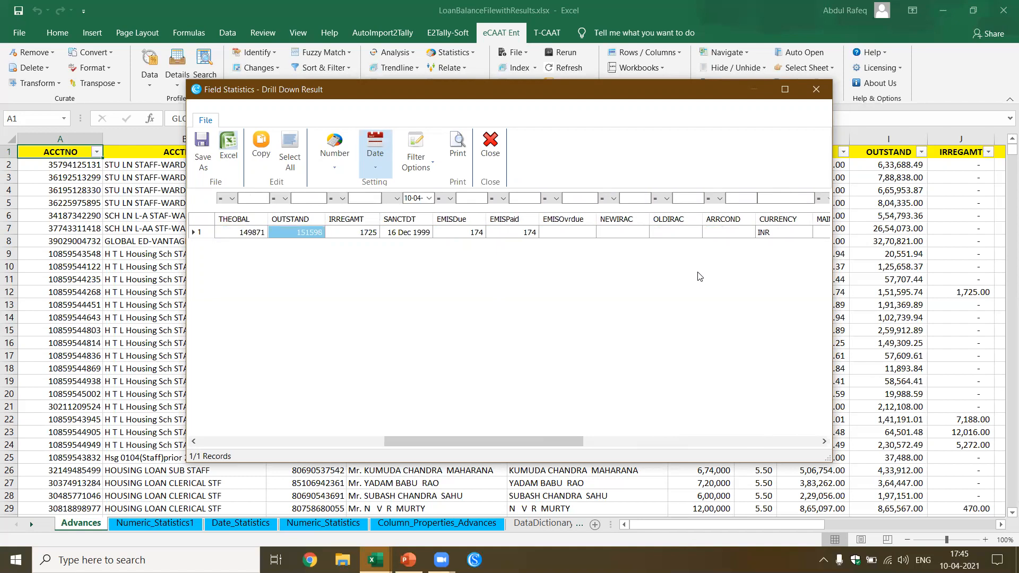
{"action": "key", "text": "Left"}
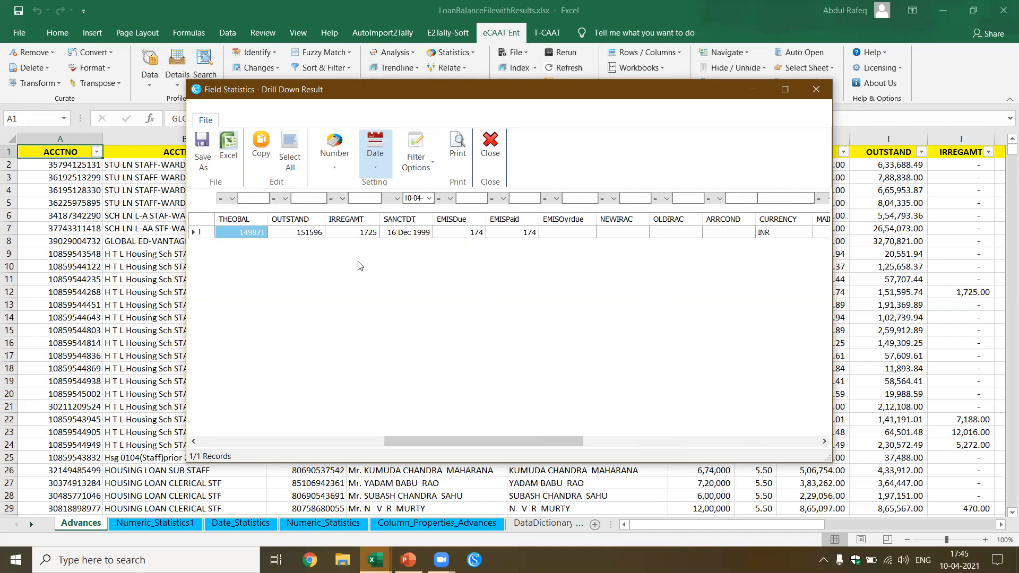
{"action": "key", "text": "Home"}
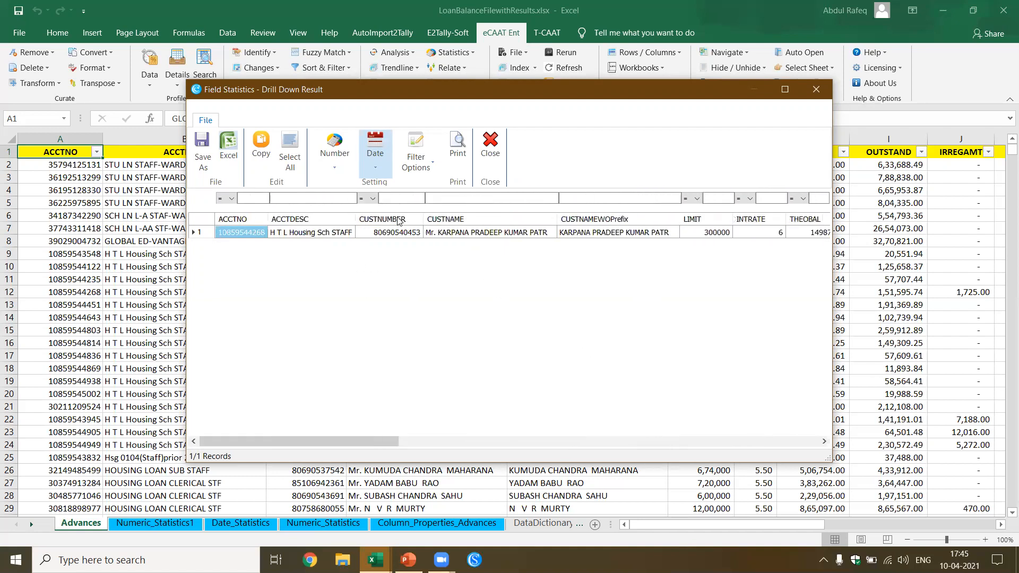
{"action": "left_click", "coordinate": [491, 143]}
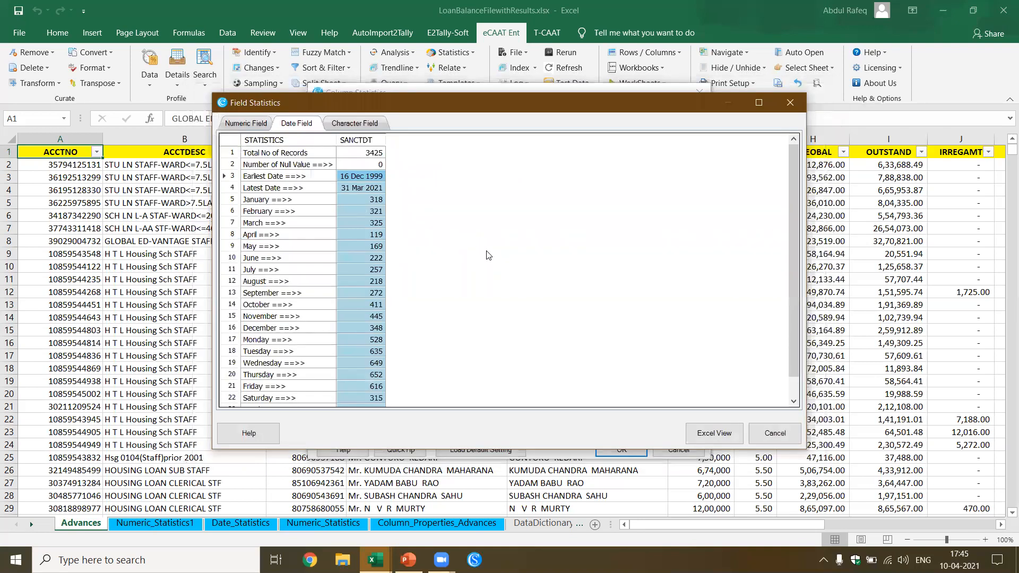
Step: Drill down from SANCTDT's Latest Date statistic to the underlying loan records and maximize the result window
{"action": "left_click", "coordinate": [365, 190]}
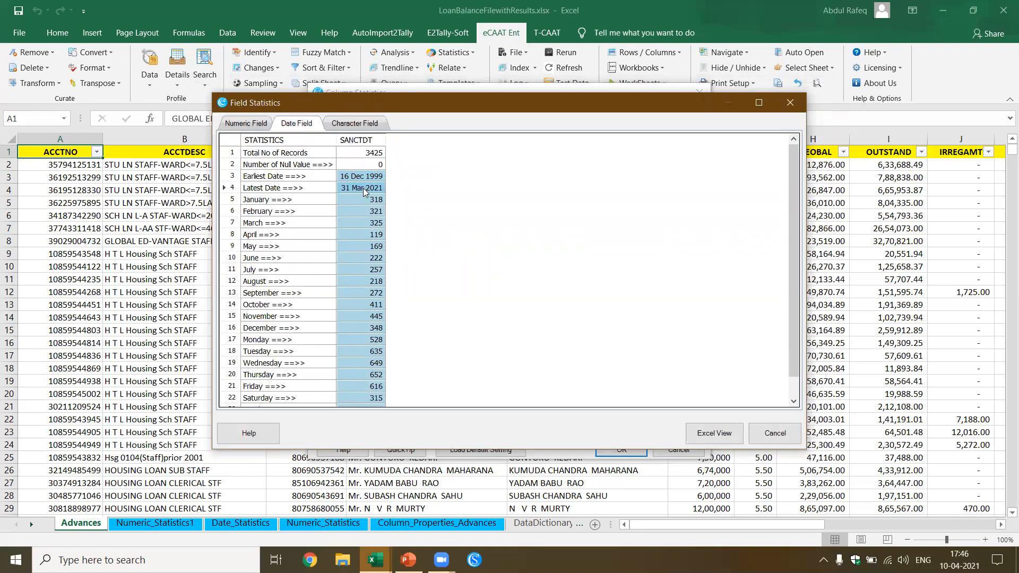
{"action": "left_click", "coordinate": [278, 190]}
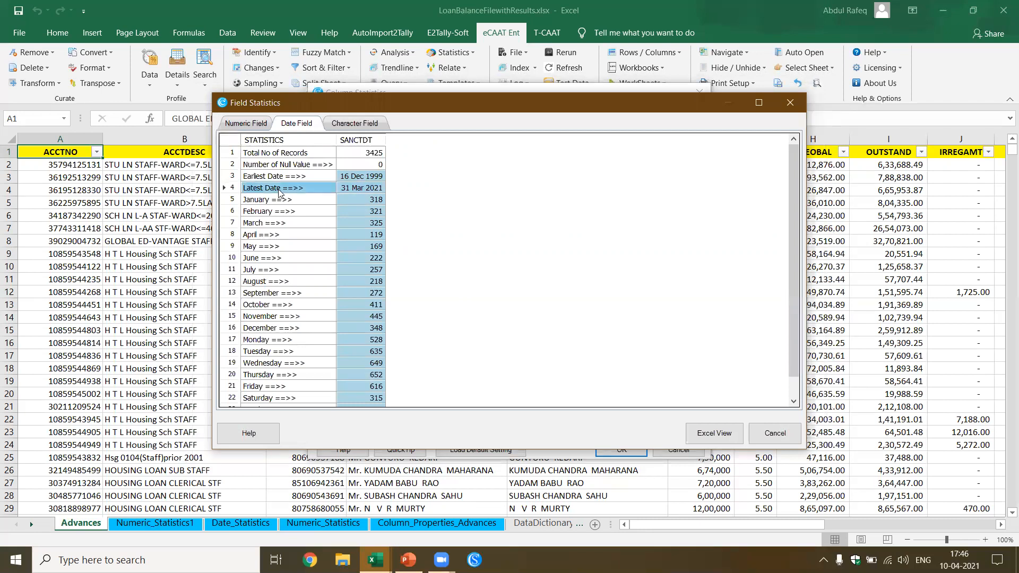
{"action": "left_click", "coordinate": [379, 192]}
{"action": "double_click", "coordinate": [379, 193]}
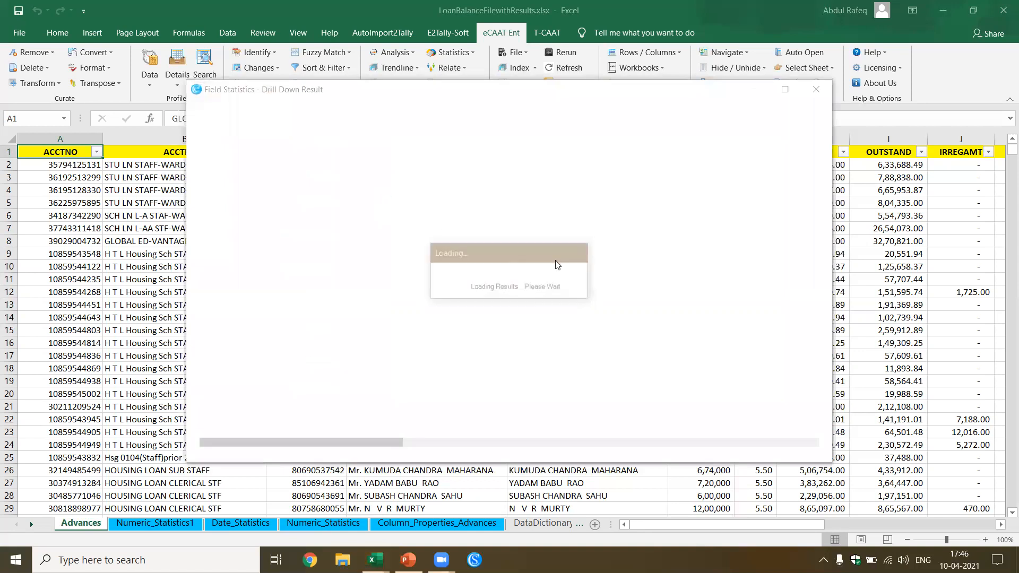
{"action": "left_click", "coordinate": [512, 275]}
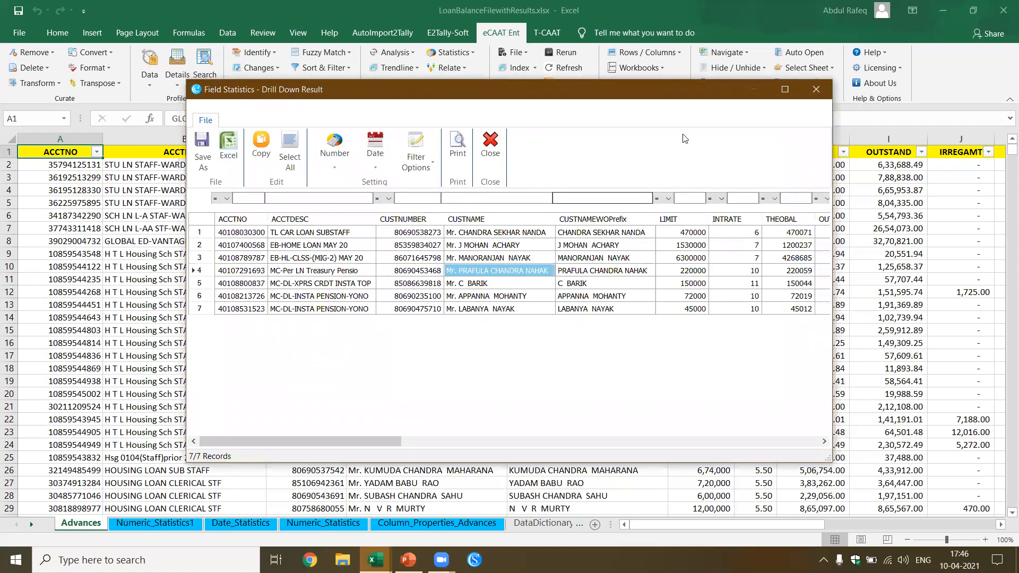
{"action": "left_click", "coordinate": [786, 90]}
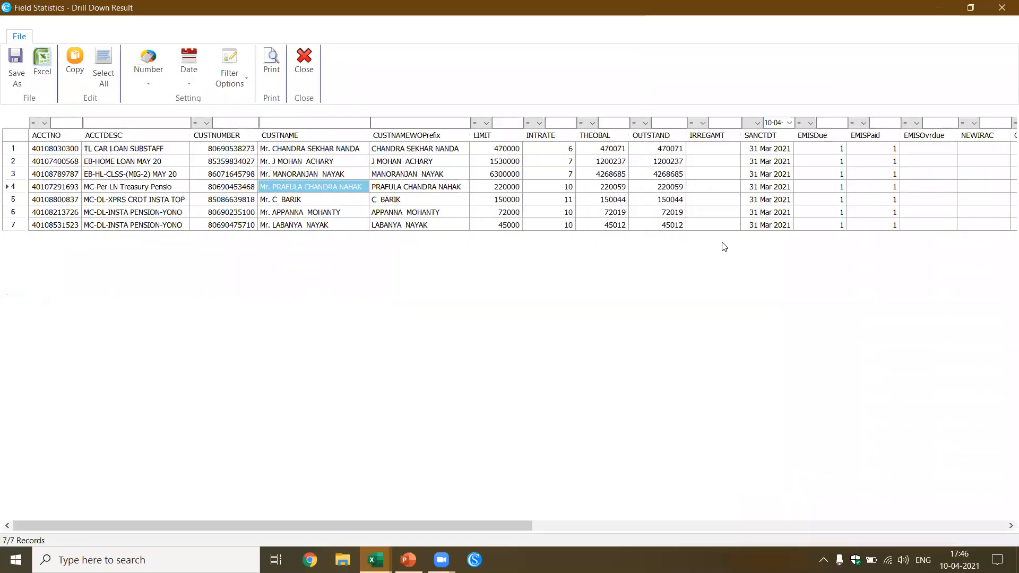
Step: Check the latest-date loans' SANCTDT, LIMIT, THEOBAL and IRREGAMT values, and export the records to an Excel sheet
{"action": "left_click", "coordinate": [766, 150]}
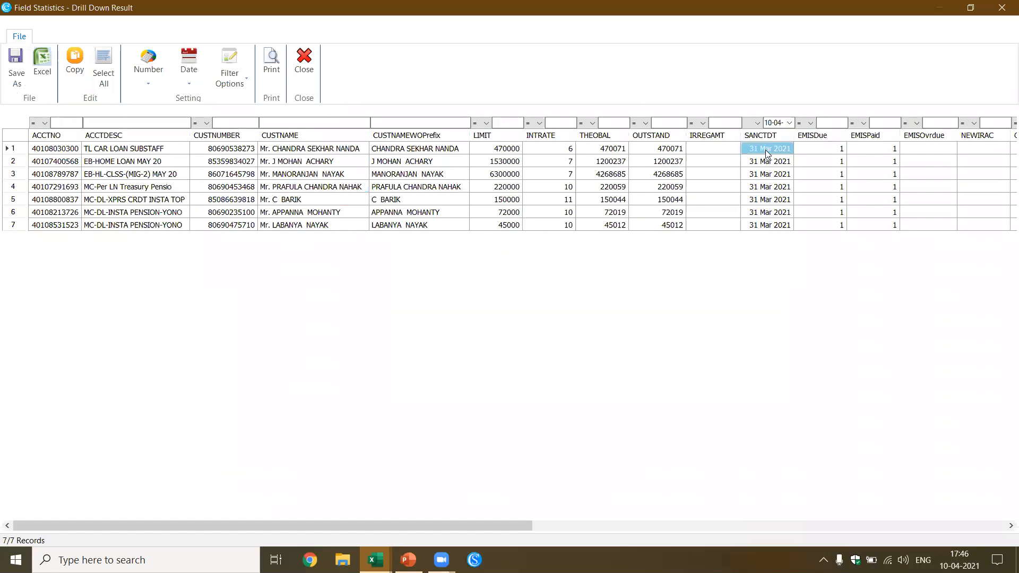
{"action": "left_click", "coordinate": [511, 152]}
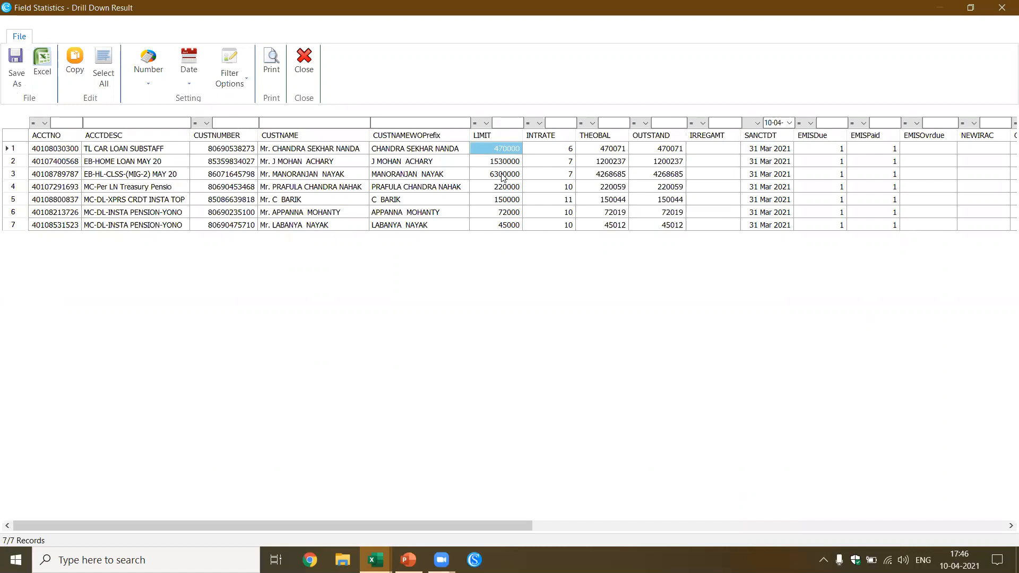
{"action": "left_click", "coordinate": [609, 149]}
{"action": "left_click", "coordinate": [604, 175]}
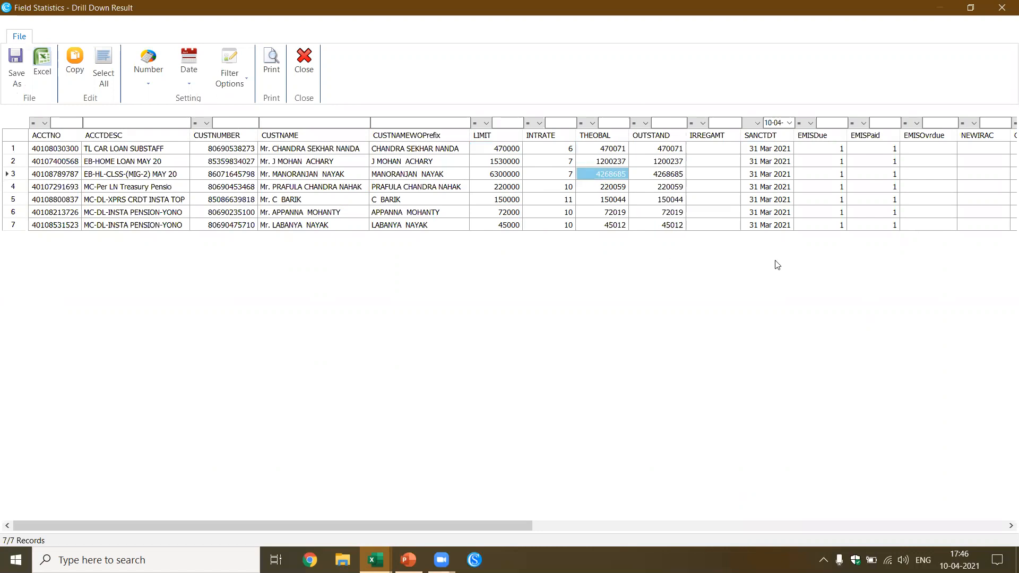
{"action": "key", "text": "Right"}
{"action": "key", "text": "Right"}
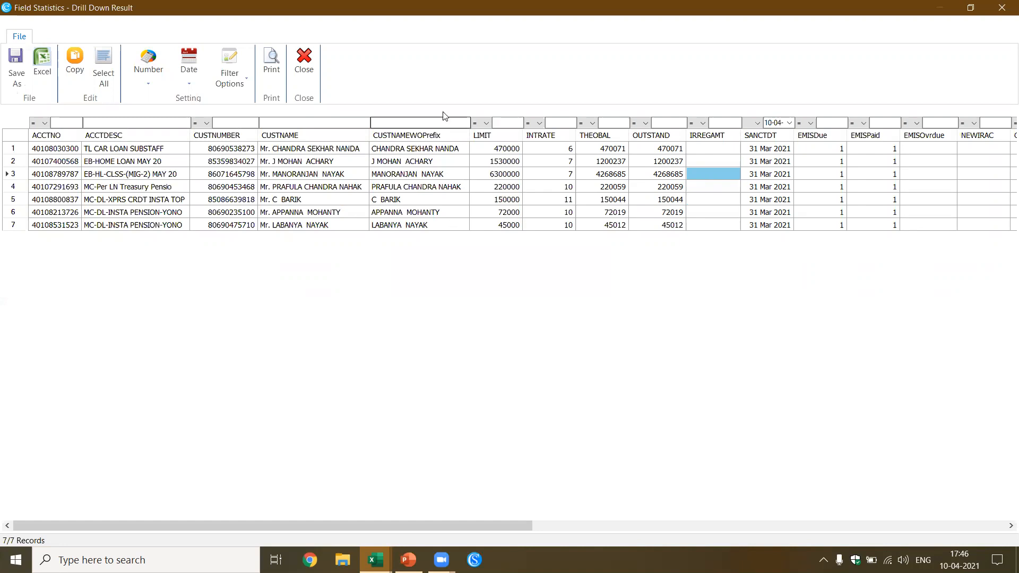
{"action": "left_click", "coordinate": [42, 66]}
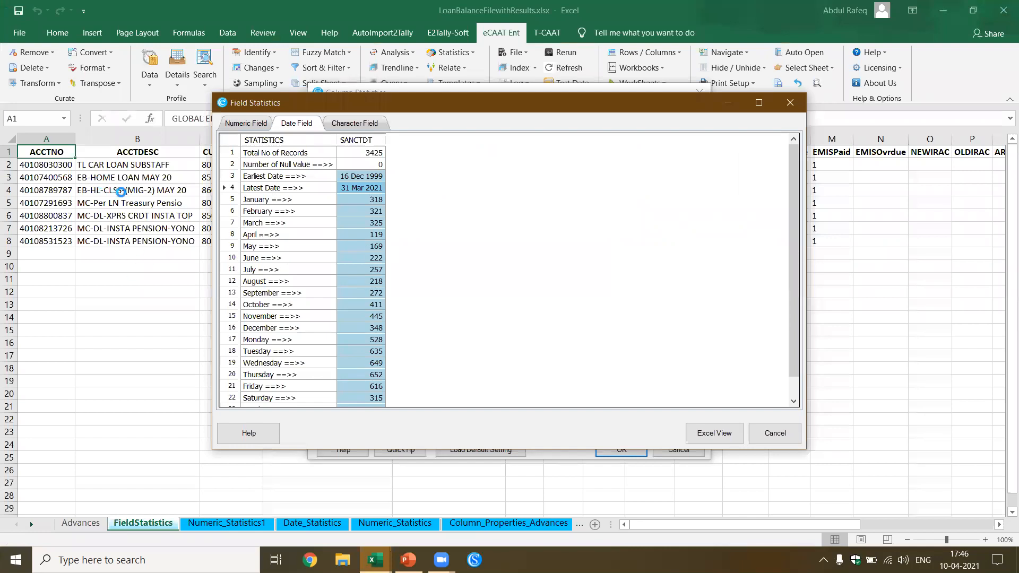
Step: Drill down from SANCTDT's Sunday statistic and look through the loan records in a maximized window
{"action": "scroll", "coordinate": [347, 304], "scroll_direction": "down", "scroll_amount": 1}
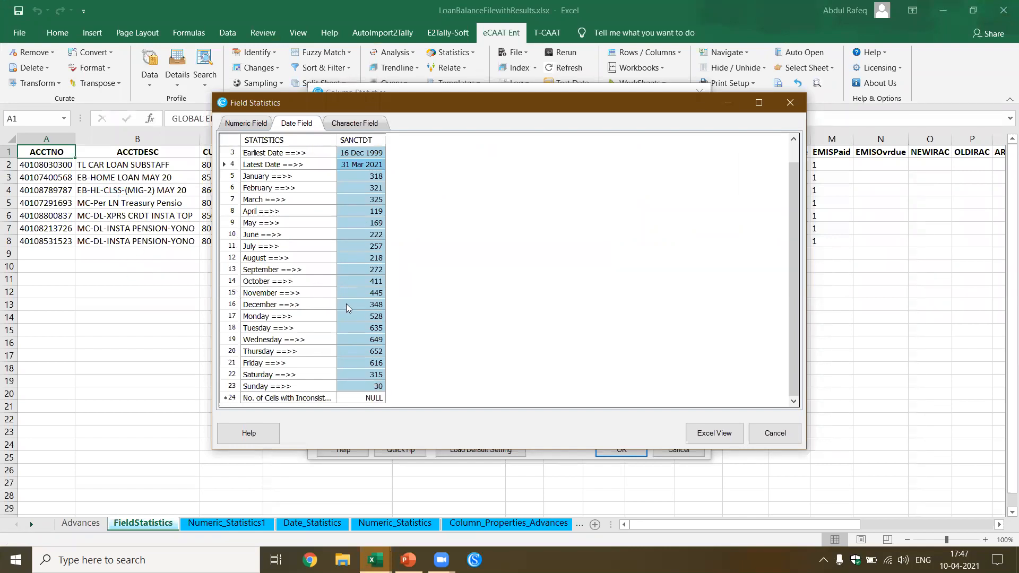
{"action": "double_click", "coordinate": [382, 391]}
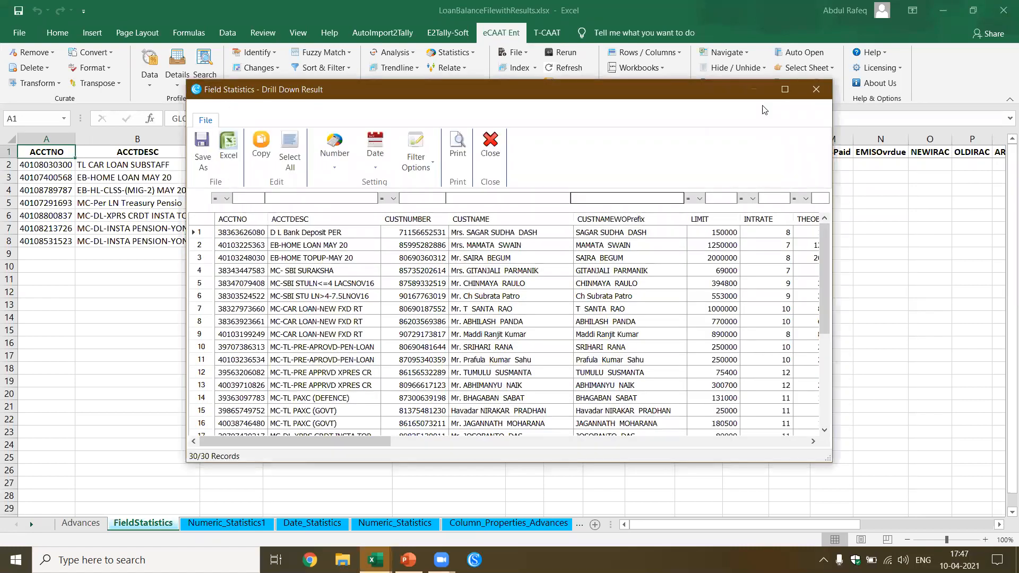
{"action": "left_click", "coordinate": [786, 89]}
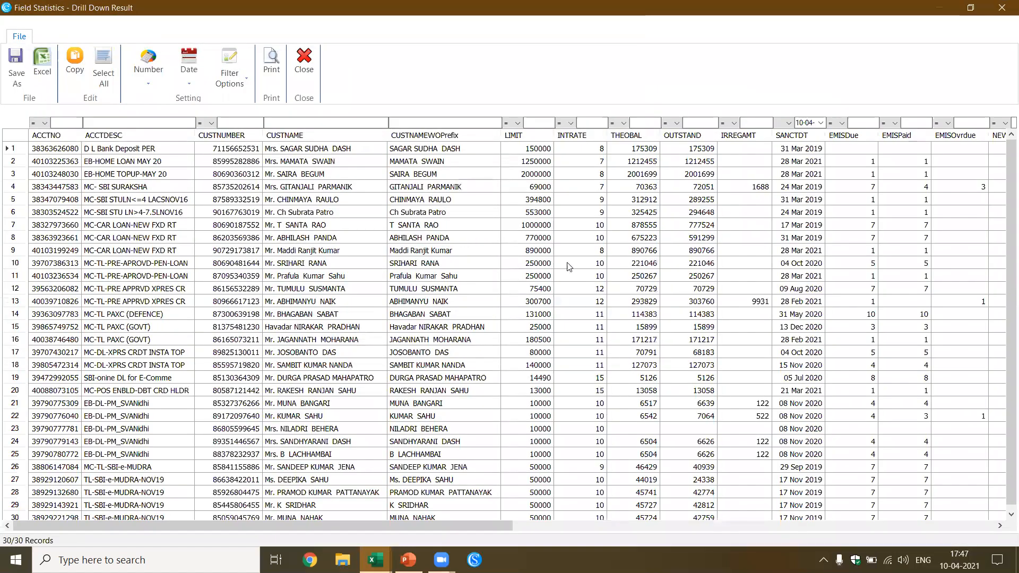
{"action": "scroll", "coordinate": [801, 286], "scroll_direction": "down", "scroll_amount": 1}
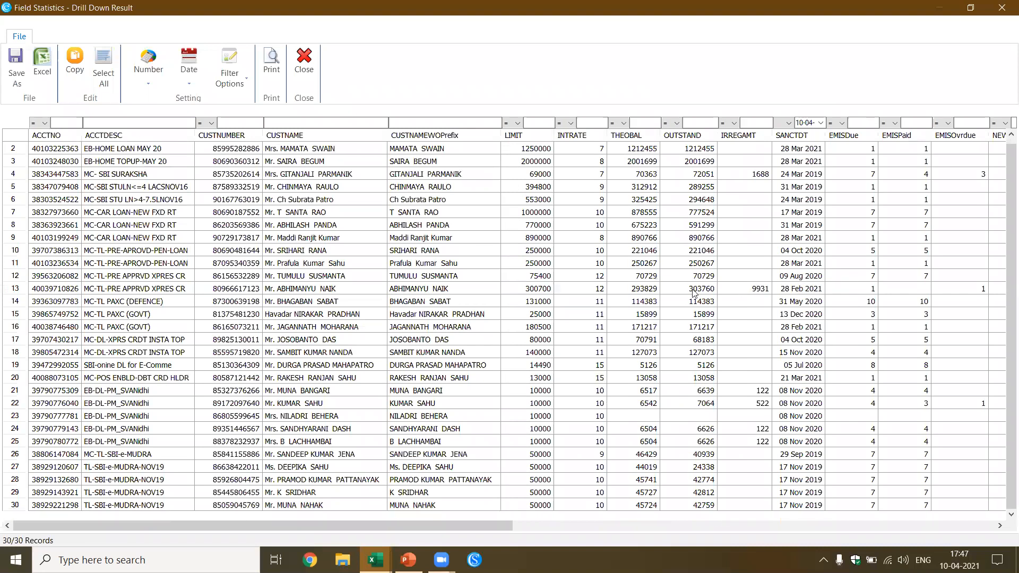
{"action": "scroll", "coordinate": [653, 269], "scroll_direction": "up", "scroll_amount": 1}
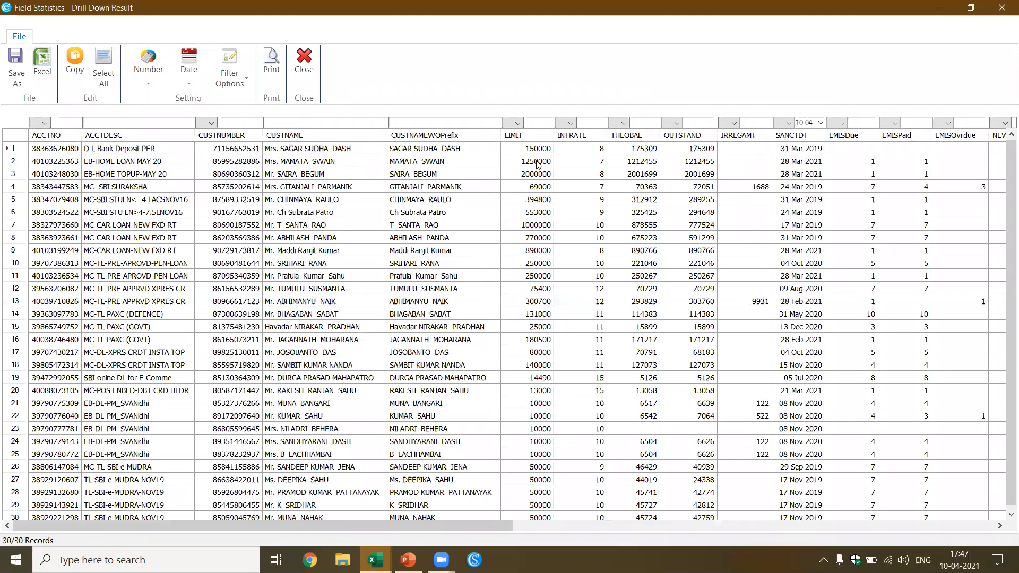
Step: Sort the Sunday-sanctioned loan records by SANCTDT in descending order
{"action": "left_click", "coordinate": [809, 153]}
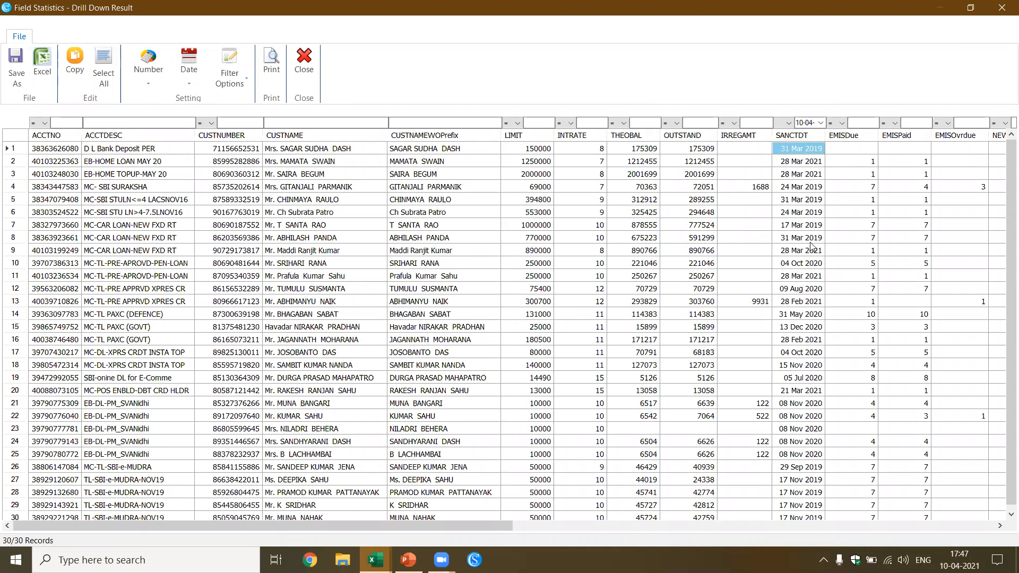
{"action": "scroll", "coordinate": [811, 253], "scroll_direction": "down", "scroll_amount": 1}
{"action": "scroll", "coordinate": [811, 253], "scroll_direction": "up", "scroll_amount": 1}
{"action": "left_click", "coordinate": [802, 139]}
{"action": "left_click", "coordinate": [802, 139]}
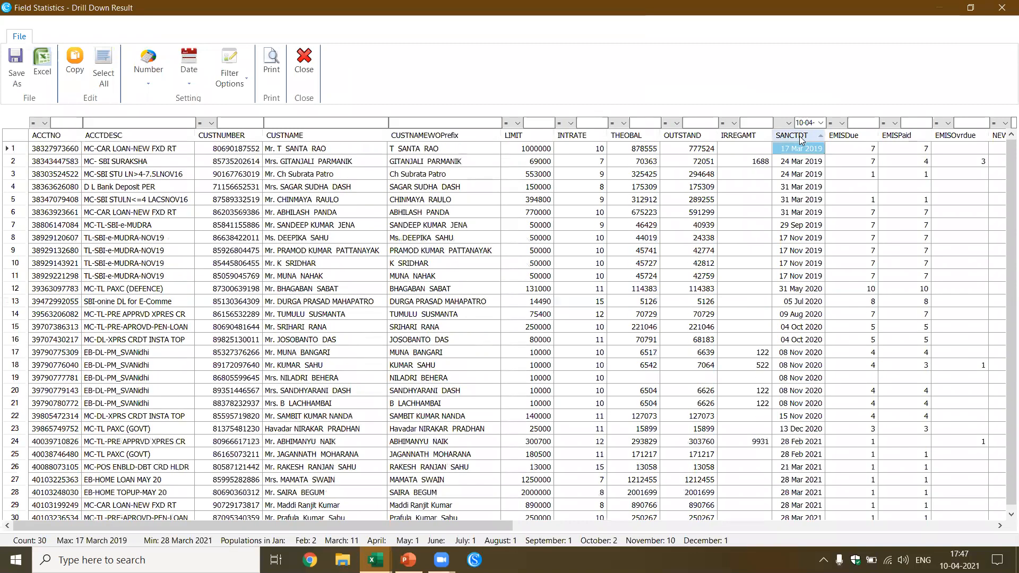
{"action": "left_click", "coordinate": [802, 139]}
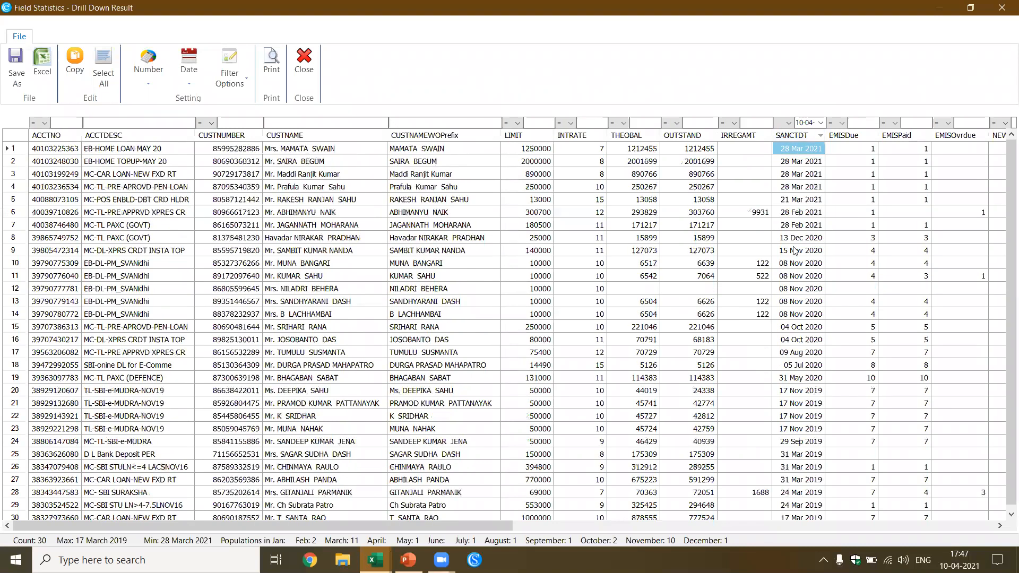
Step: Examine the sanction dates of the sorted Sunday loans, especially the most recent February and March 2021 records
{"action": "left_click", "coordinate": [808, 190]}
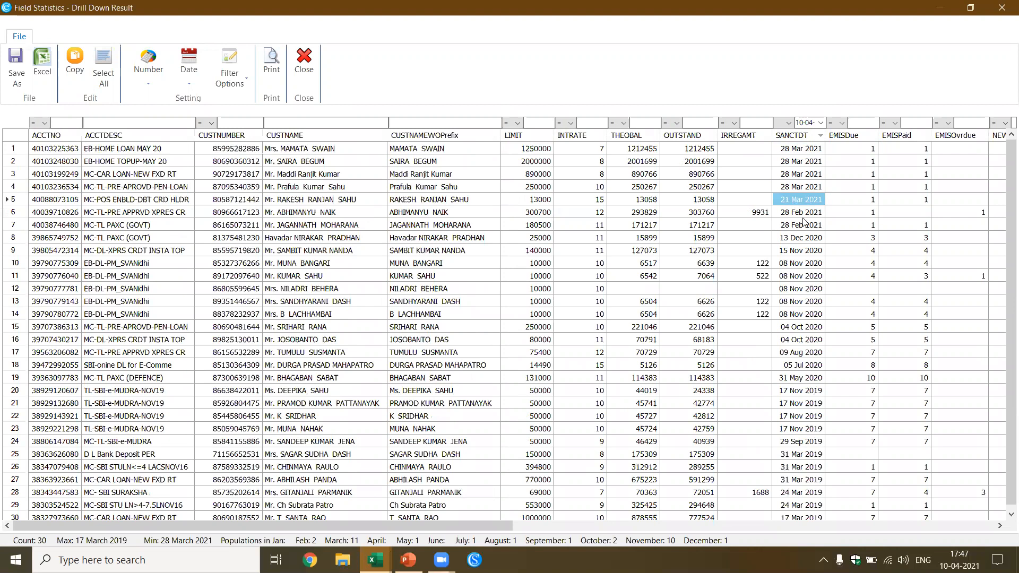
{"action": "left_click", "coordinate": [805, 212]}
{"action": "scroll", "coordinate": [808, 240], "scroll_direction": "down", "scroll_amount": 1}
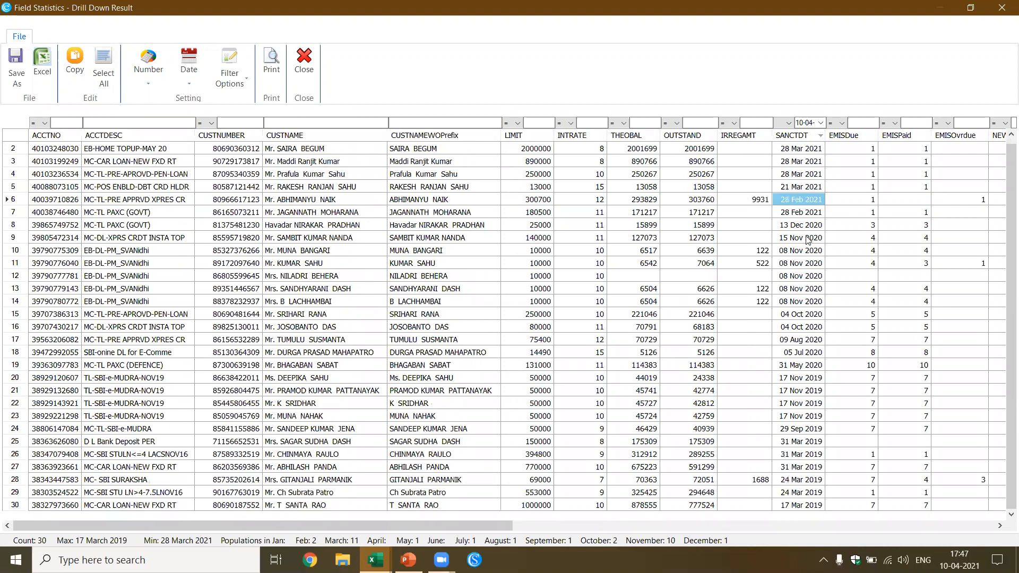
{"action": "scroll", "coordinate": [819, 374], "scroll_direction": "up", "scroll_amount": 1}
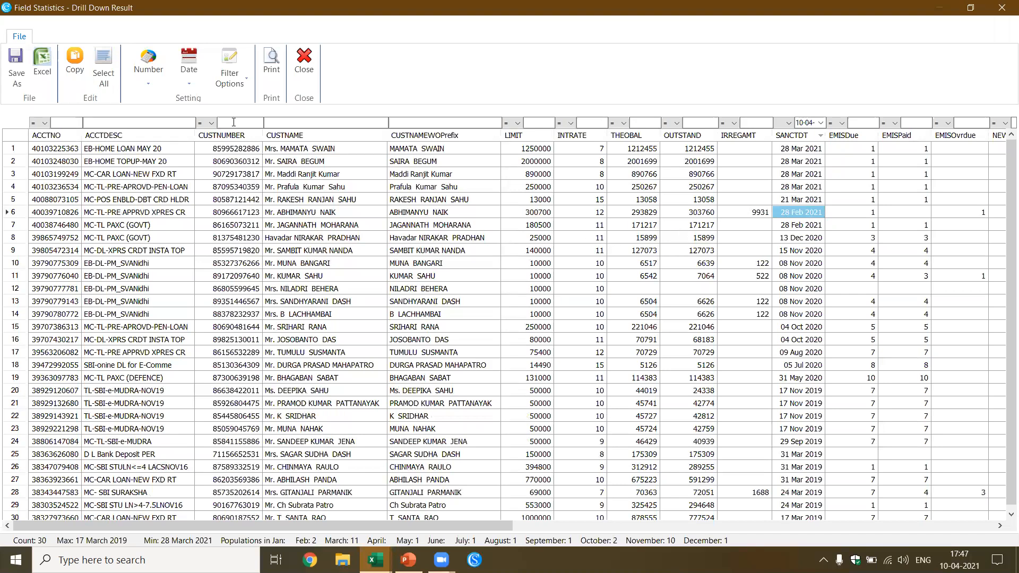
{"action": "key", "text": "Up"}
{"action": "key", "text": "Up"}
{"action": "key", "text": "Up"}
{"action": "scroll", "coordinate": [523, 195], "scroll_direction": "down", "scroll_amount": 1}
{"action": "scroll", "coordinate": [523, 196], "scroll_direction": "up", "scroll_amount": 1}
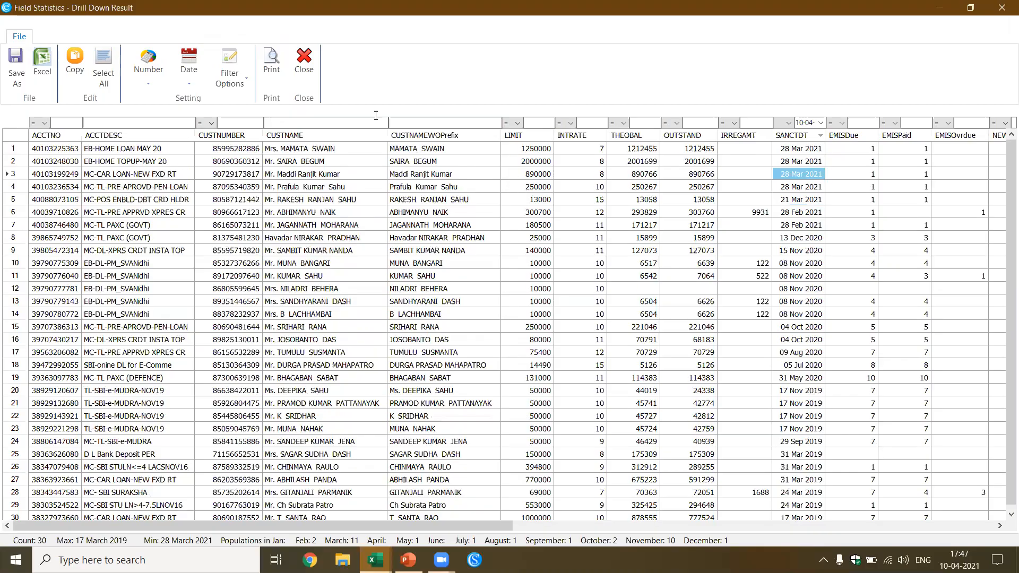
Step: Close the Sunday drill-down result and return to the Advances sheet
{"action": "left_click", "coordinate": [304, 61]}
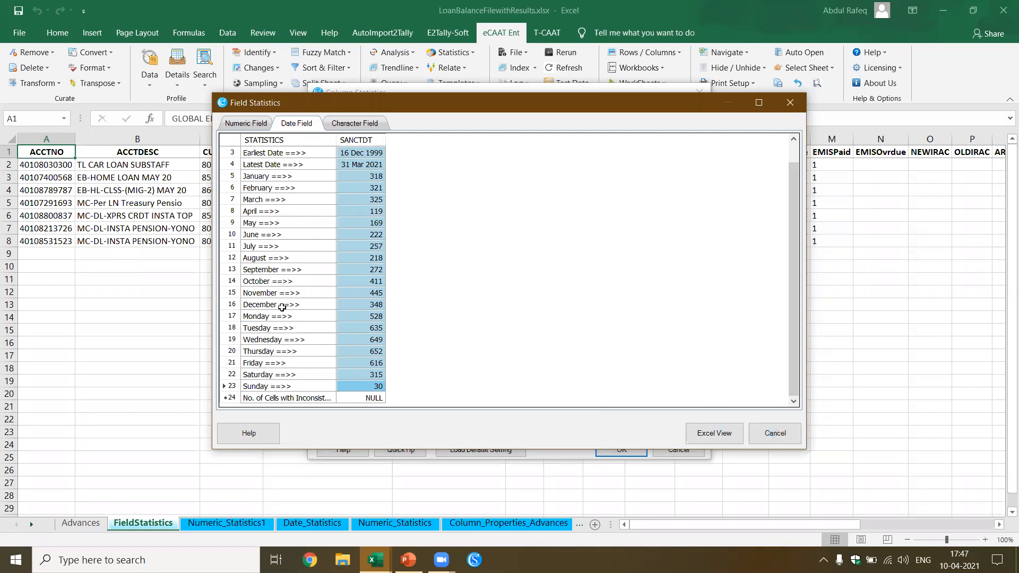
{"action": "left_click", "coordinate": [69, 523]}
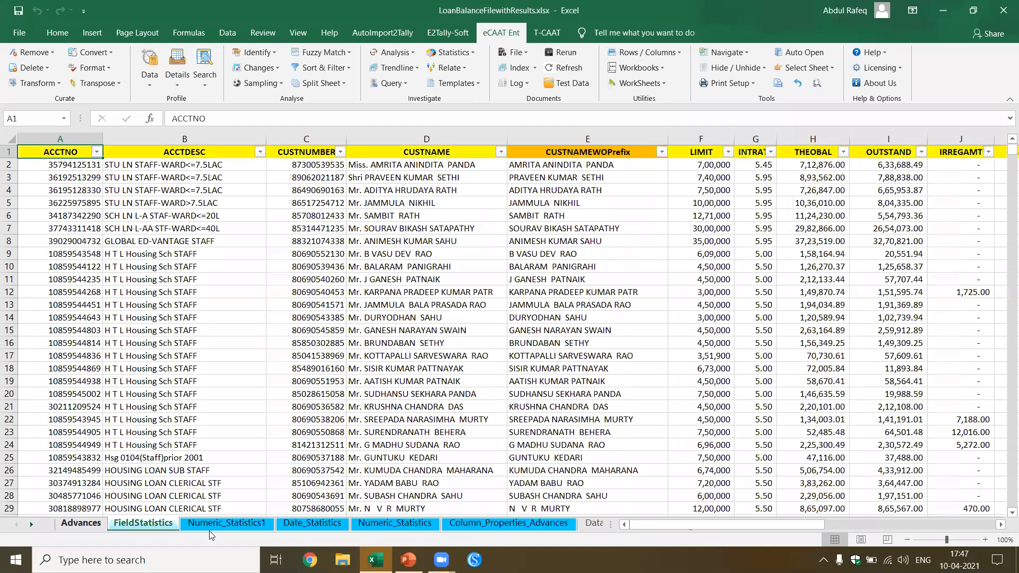
Step: Switch to PowerPoint, start the slide show from slide 7, and go back to the Stratify – Numeric title slide
{"action": "key", "text": "alt+Tab"}
{"action": "left_click", "coordinate": [436, 333]}
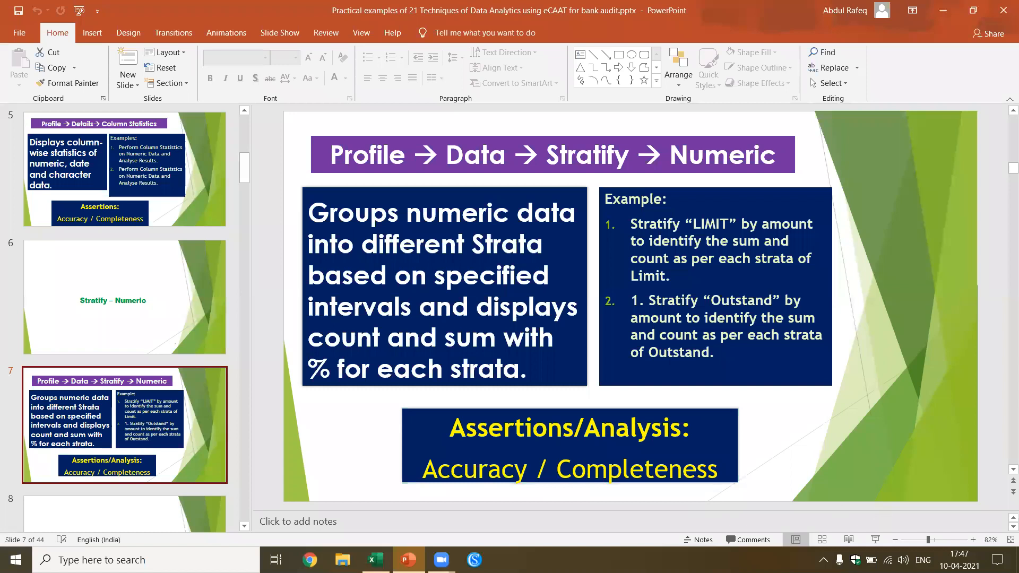
{"action": "key", "text": "shift+F5"}
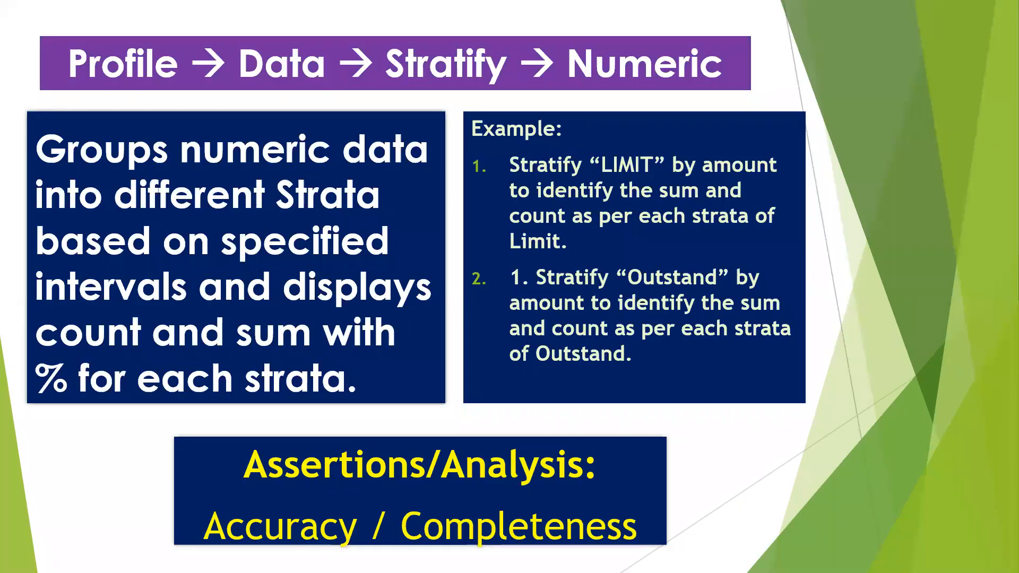
{"action": "key", "text": "Left"}
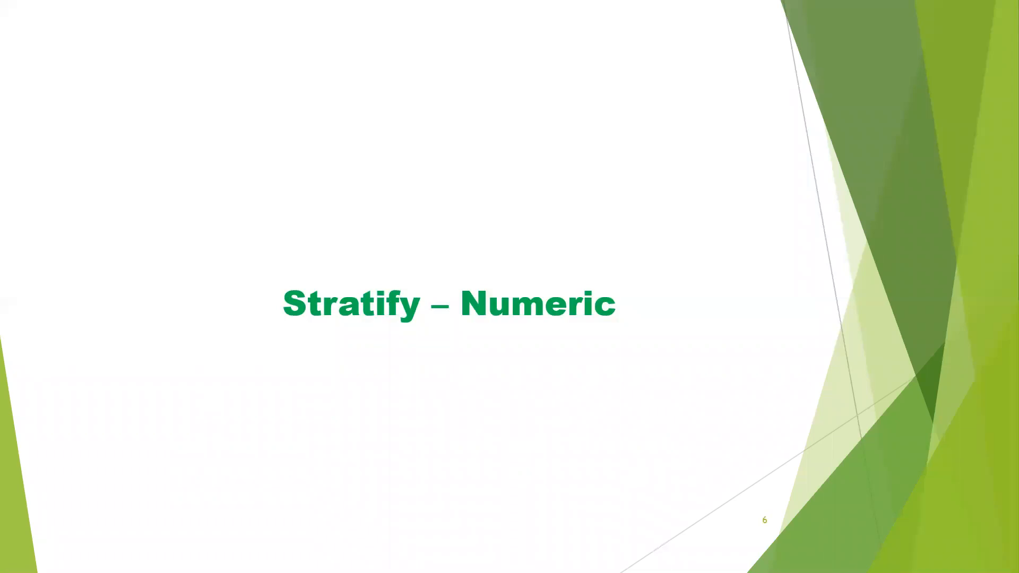
Step: Review the slides on stratifying numeric and date data, ending the slide show on the Stratify – Date explanation slide
{"action": "key", "text": "Right"}
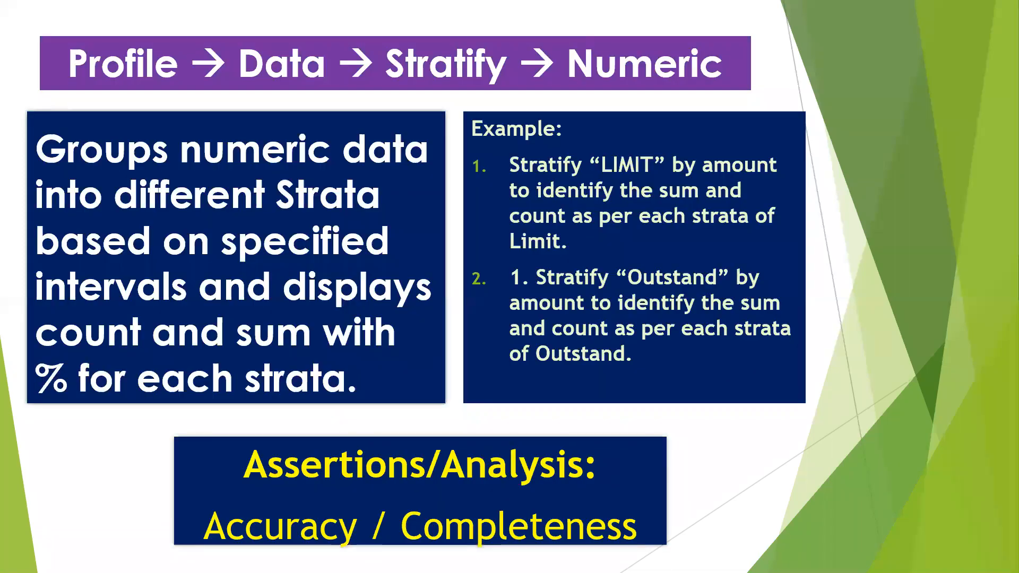
{"action": "key", "text": "Left"}
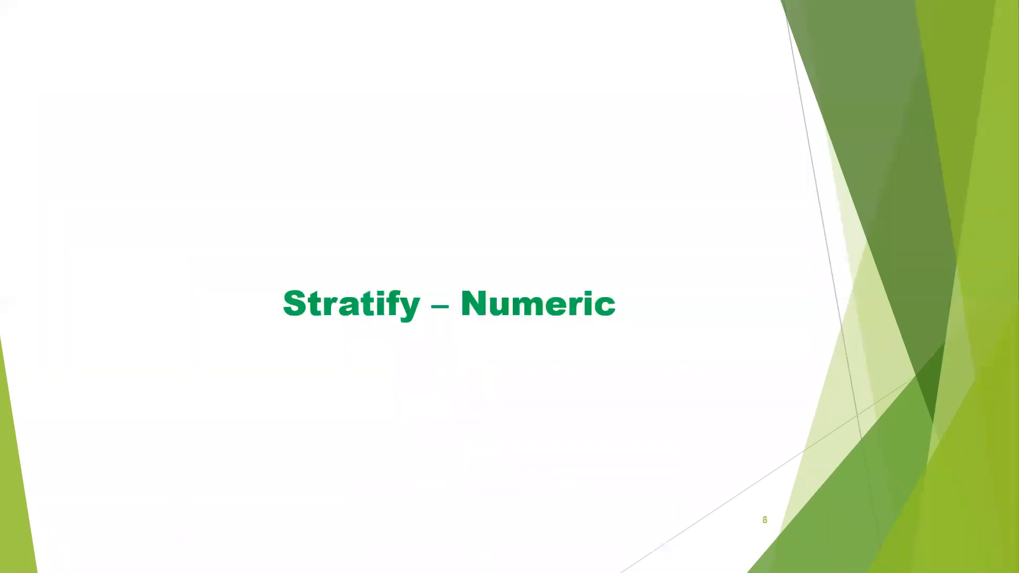
{"action": "key", "text": "Left"}
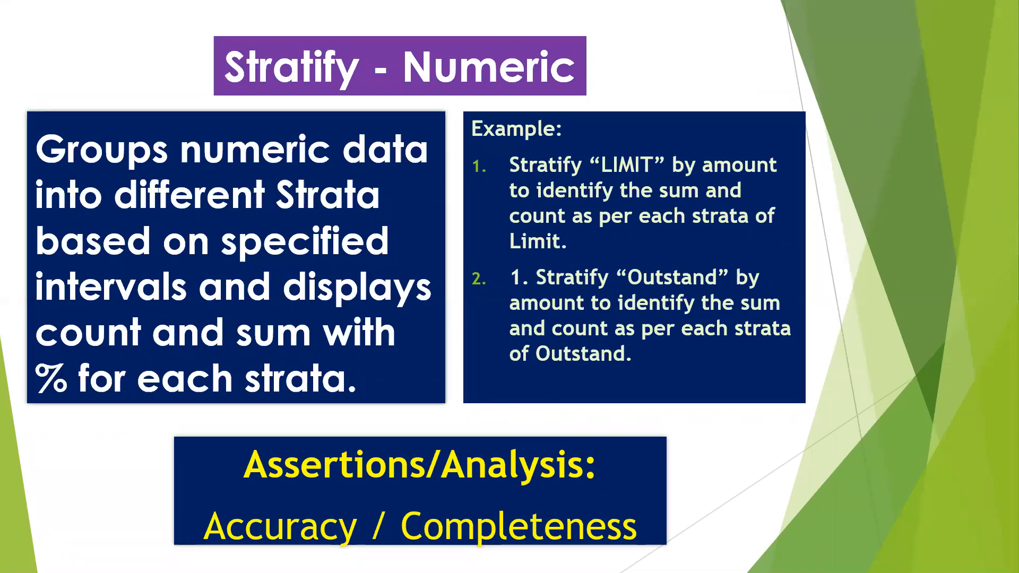
{"action": "key", "text": "Right"}
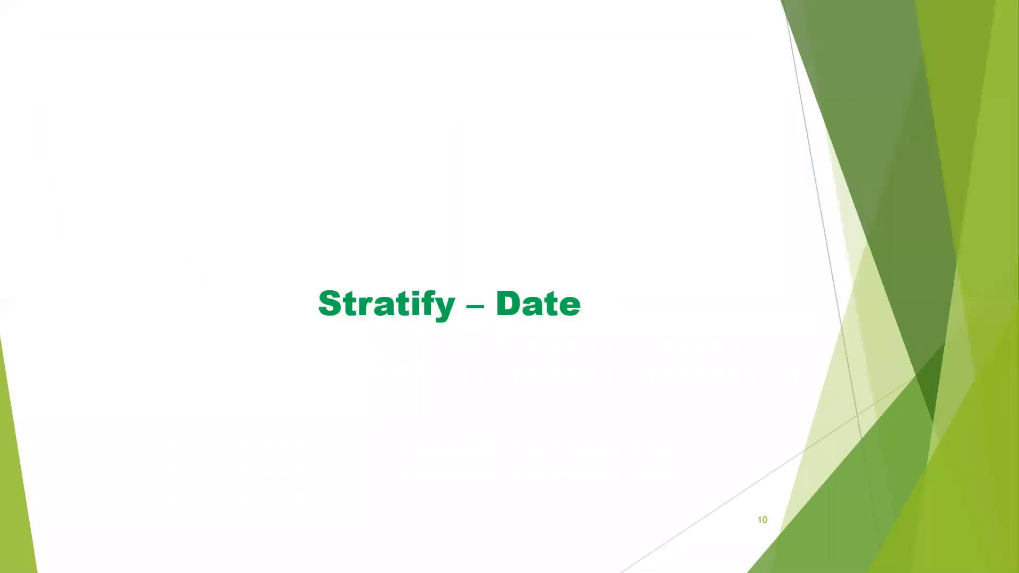
{"action": "key", "text": "Right"}
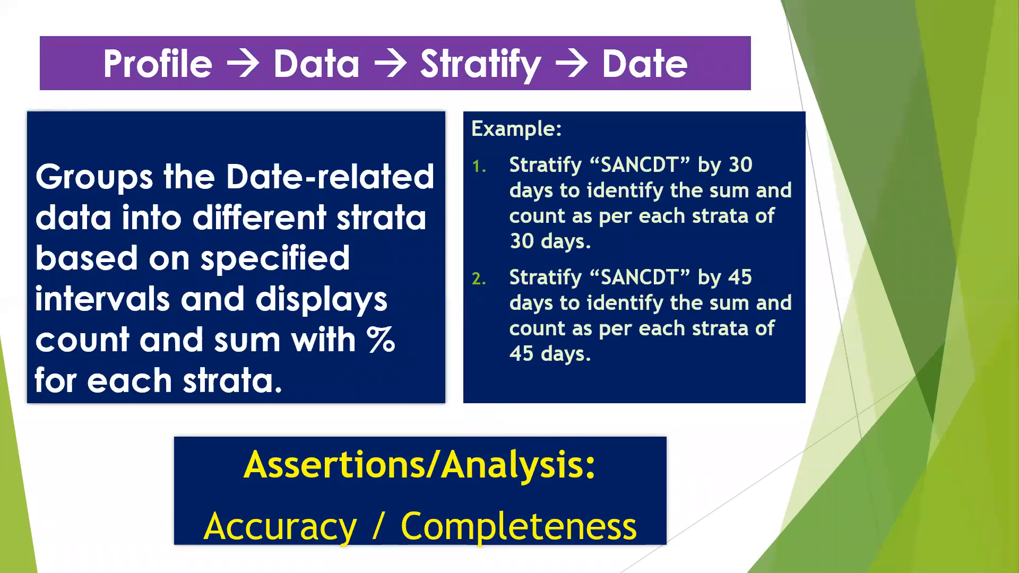
{"action": "key", "text": "Right"}
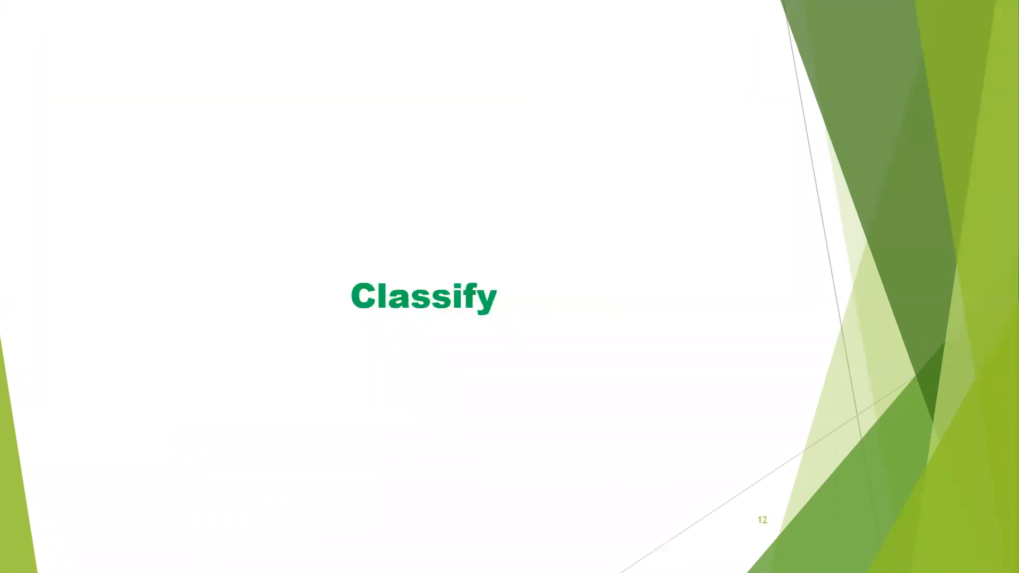
{"action": "key", "text": "Left"}
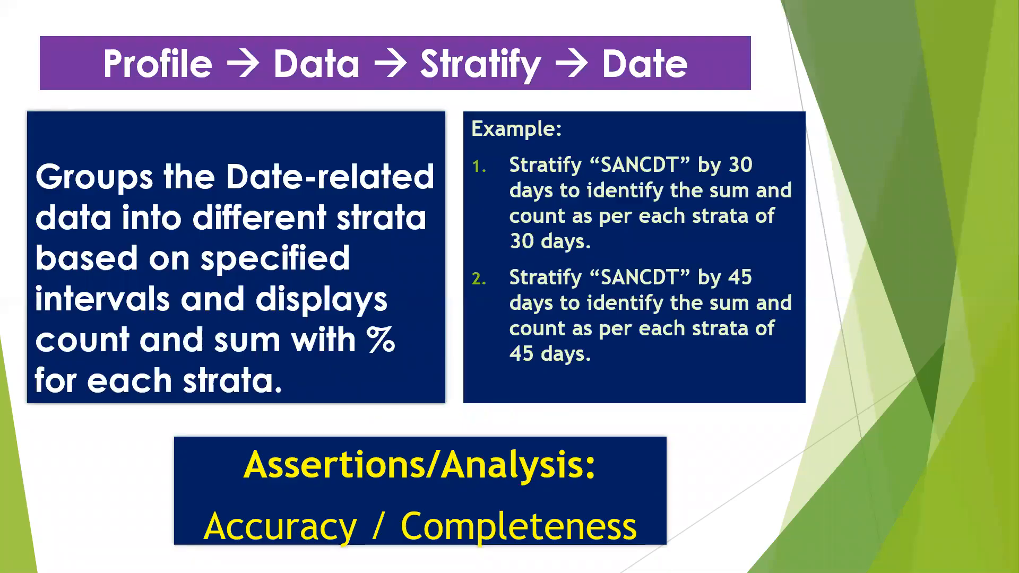
{"action": "key", "text": "Escape"}
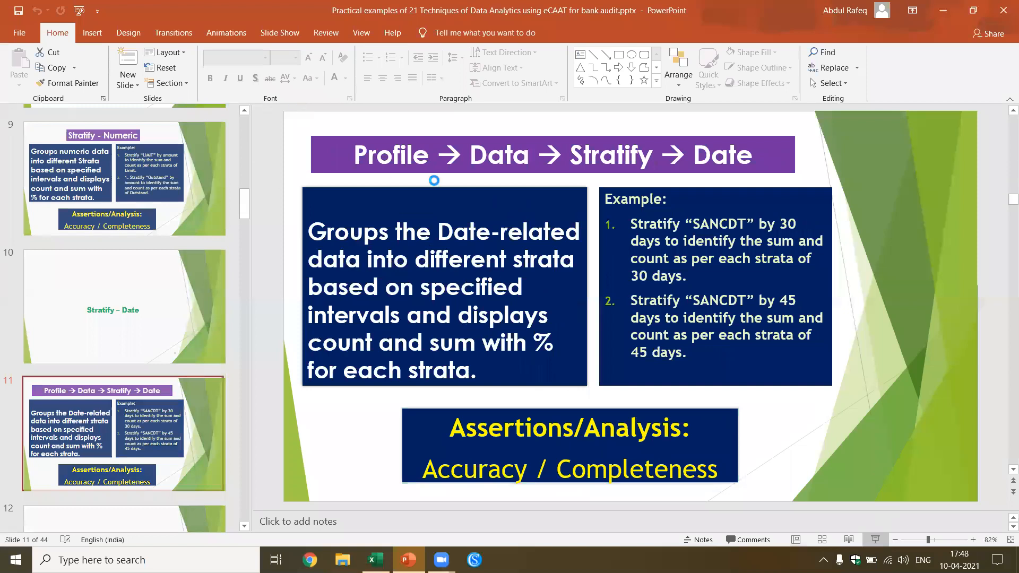
Step: Switch to Excel and set LIMIT as both the field to stratify and the field to total in Numeric Stratification
{"action": "key", "text": "alt+Tab"}
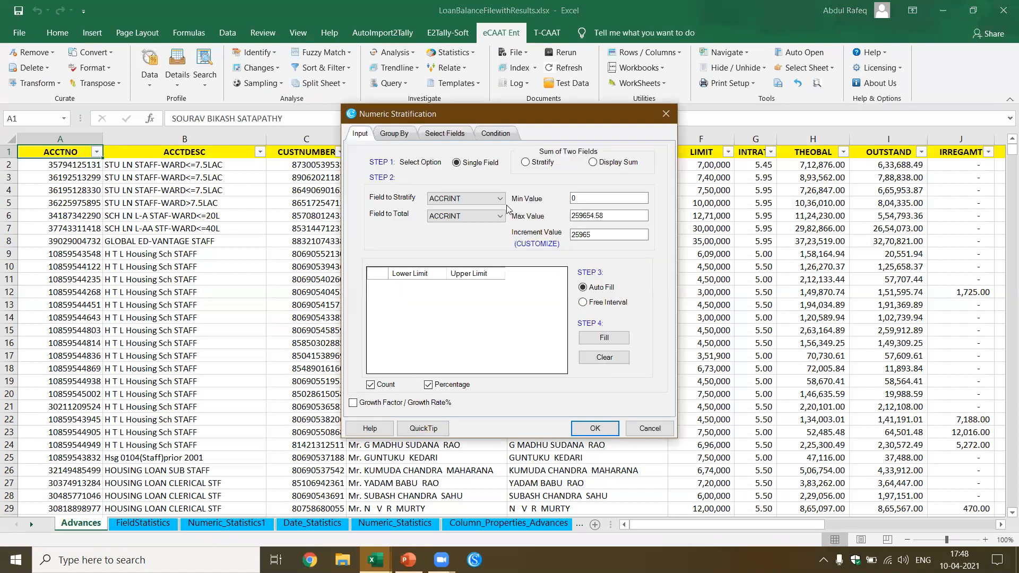
{"action": "left_click", "coordinate": [501, 200]}
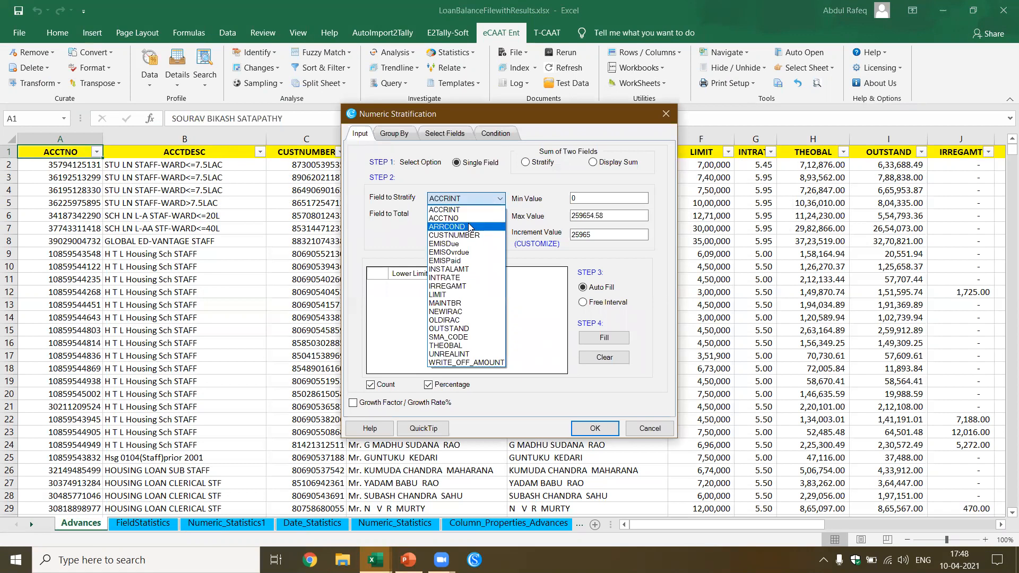
{"action": "left_click", "coordinate": [452, 295]}
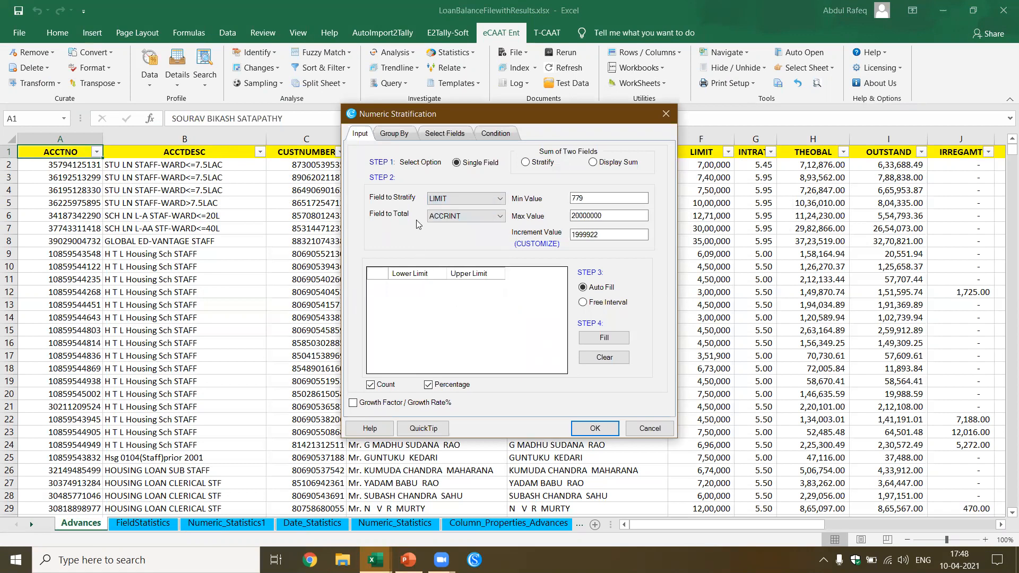
{"action": "left_click", "coordinate": [502, 218]}
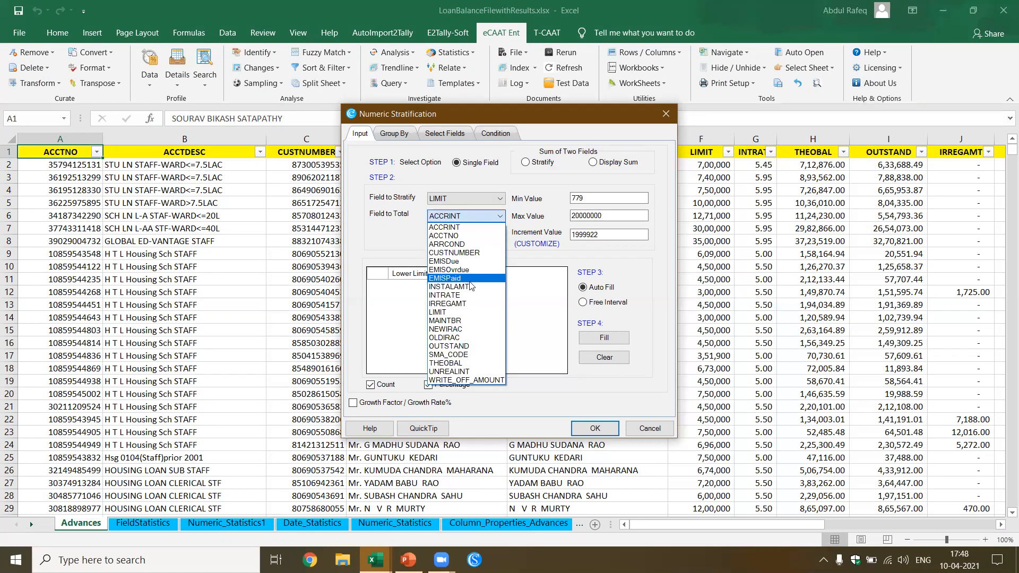
{"action": "left_click", "coordinate": [436, 312]}
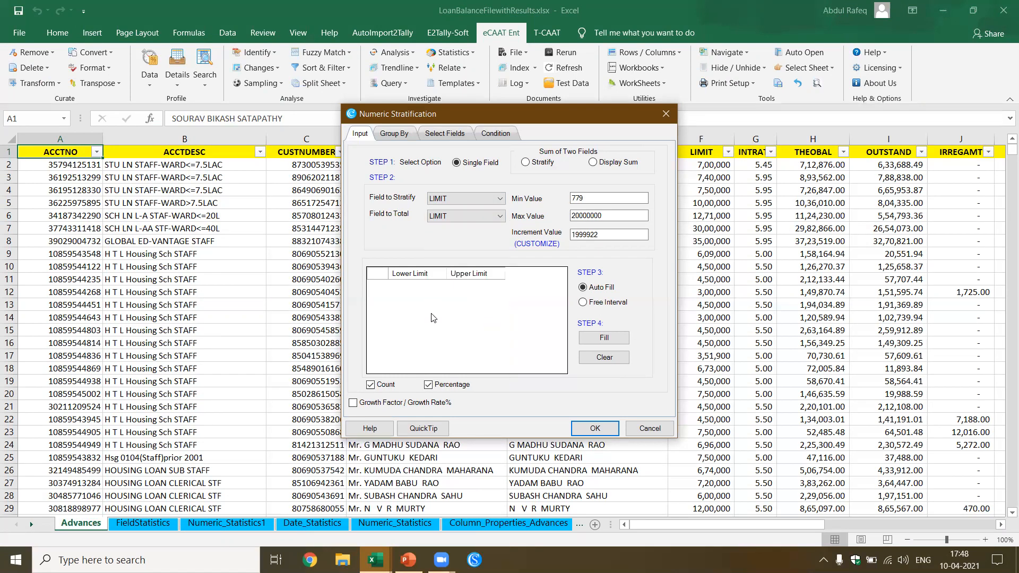
Step: Auto-fill the LIMIT strata using the default range and increment, run the stratification, and close its results
{"action": "left_click", "coordinate": [604, 201]}
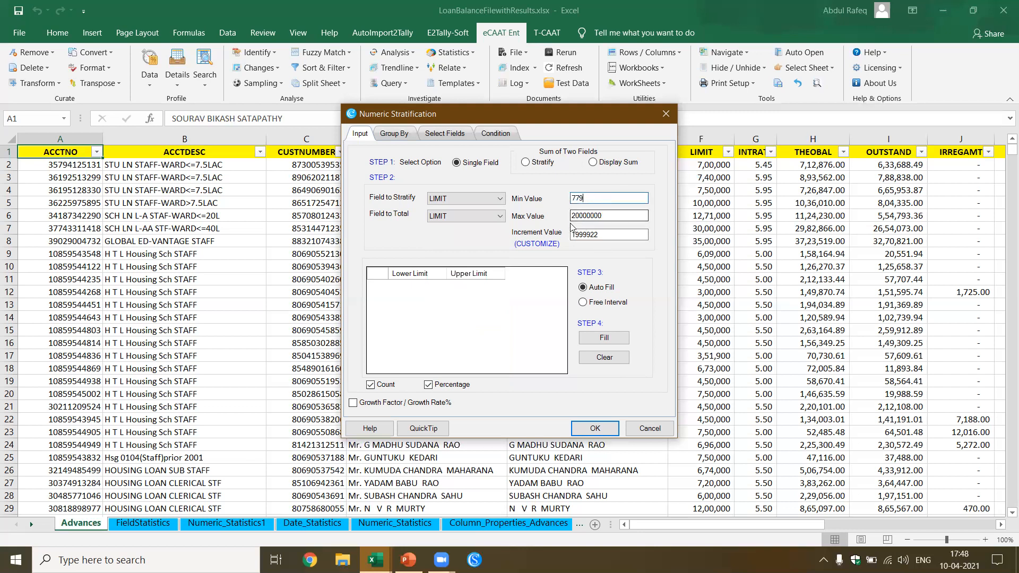
{"action": "left_click", "coordinate": [611, 234]}
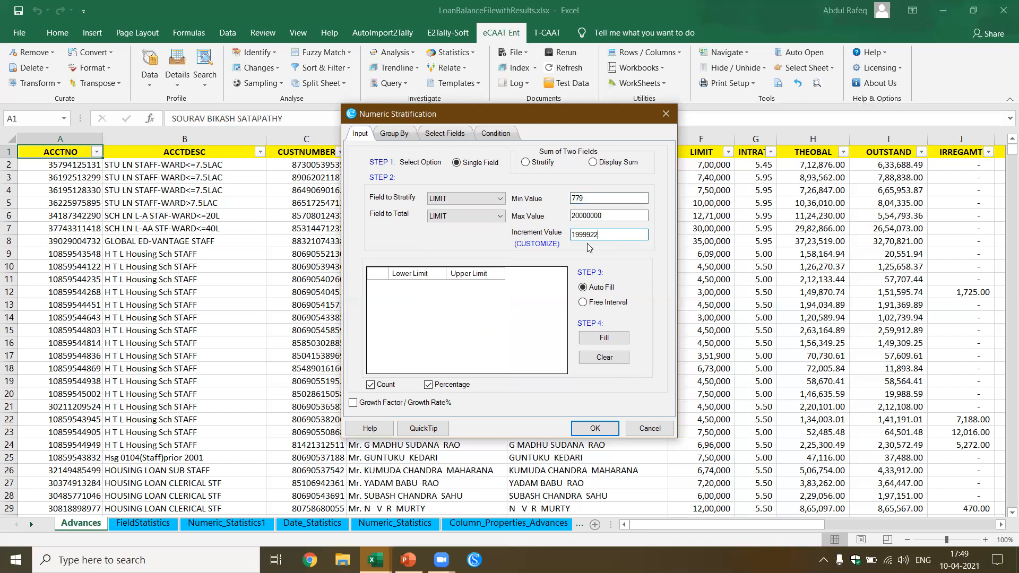
{"action": "left_click", "coordinate": [598, 344]}
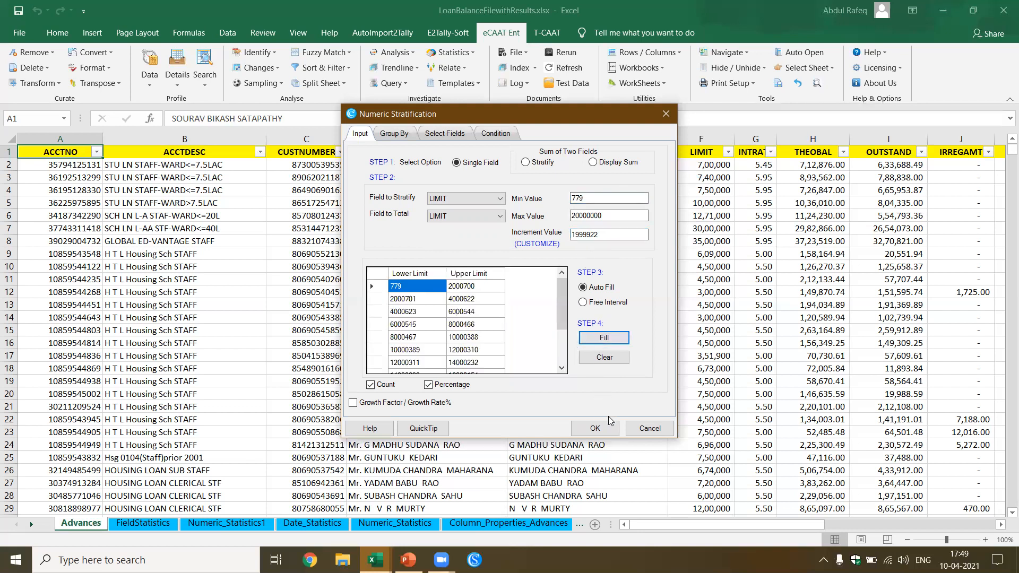
{"action": "left_click", "coordinate": [593, 429]}
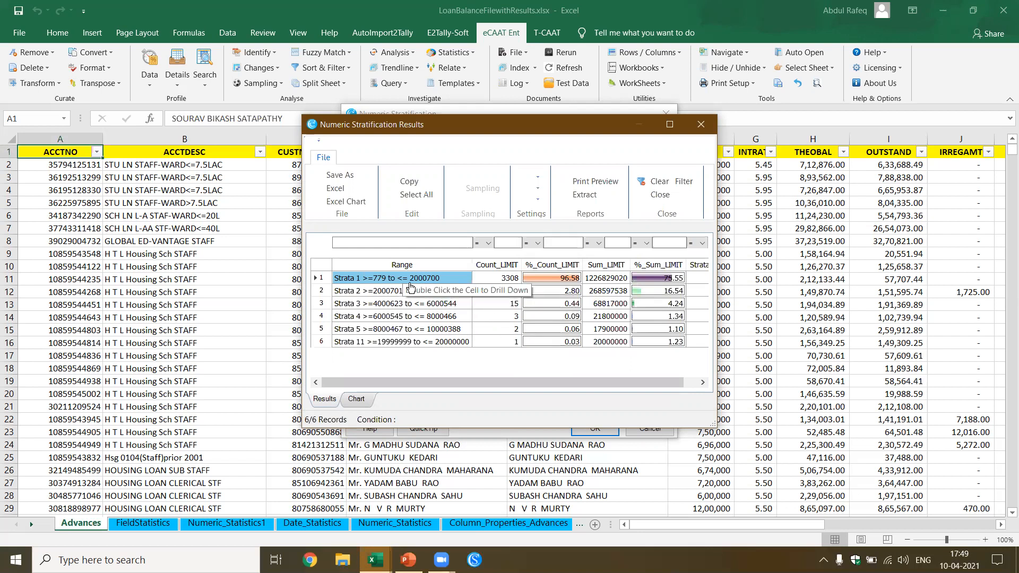
{"action": "left_click", "coordinate": [701, 125]}
{"action": "left_click", "coordinate": [445, 330]}
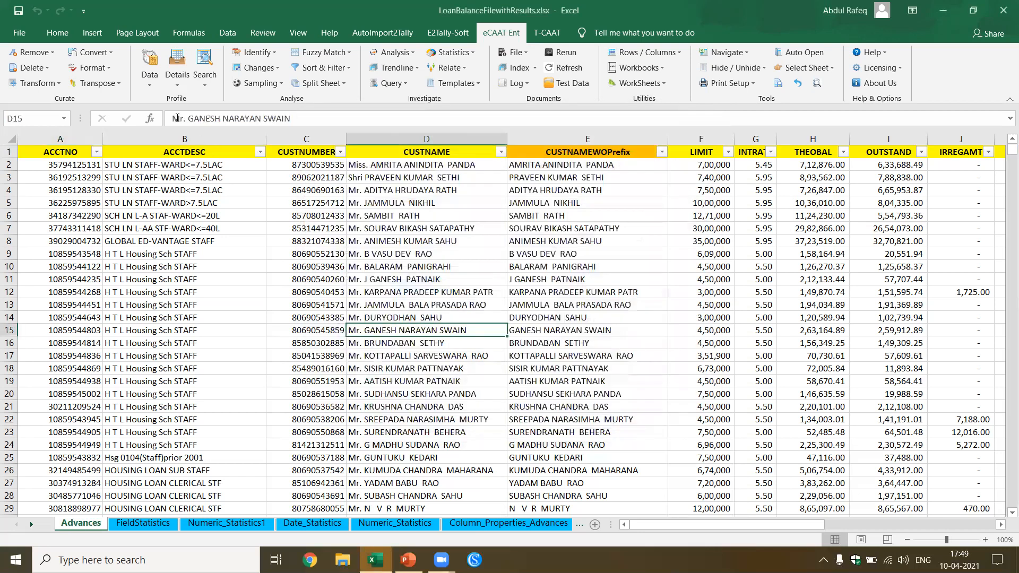
Step: Start a new numeric stratification with LIMIT as the field to stratify and total, using free intervals
{"action": "left_click", "coordinate": [158, 84]}
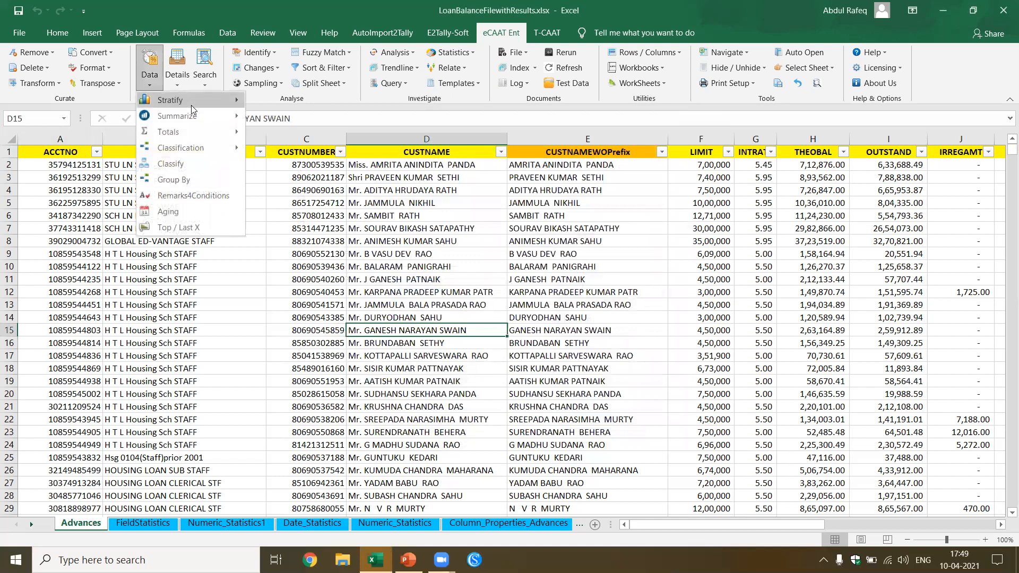
{"action": "mouse_move", "coordinate": [192, 108]}
{"action": "left_click", "coordinate": [271, 102]}
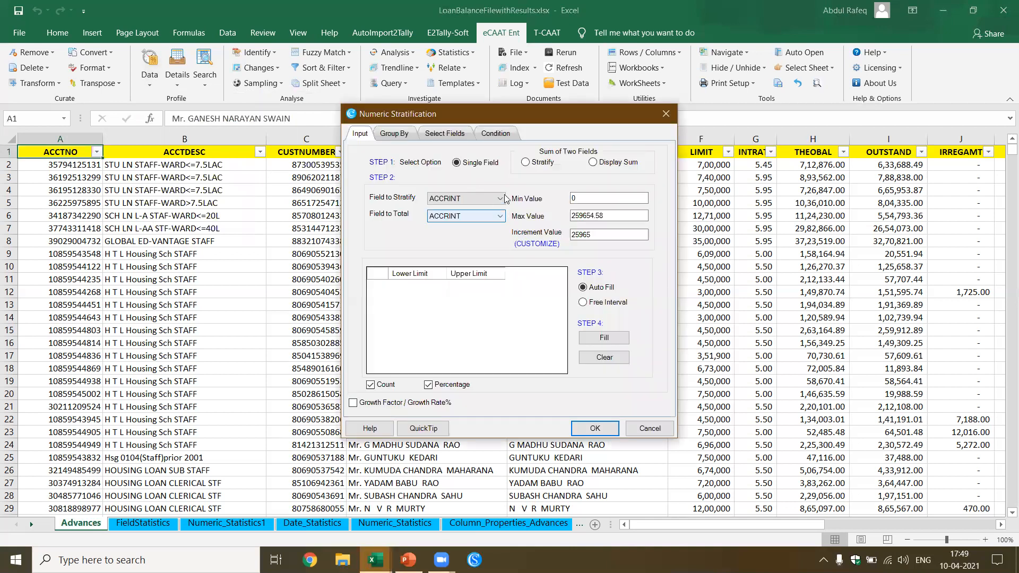
{"action": "left_click", "coordinate": [505, 197]}
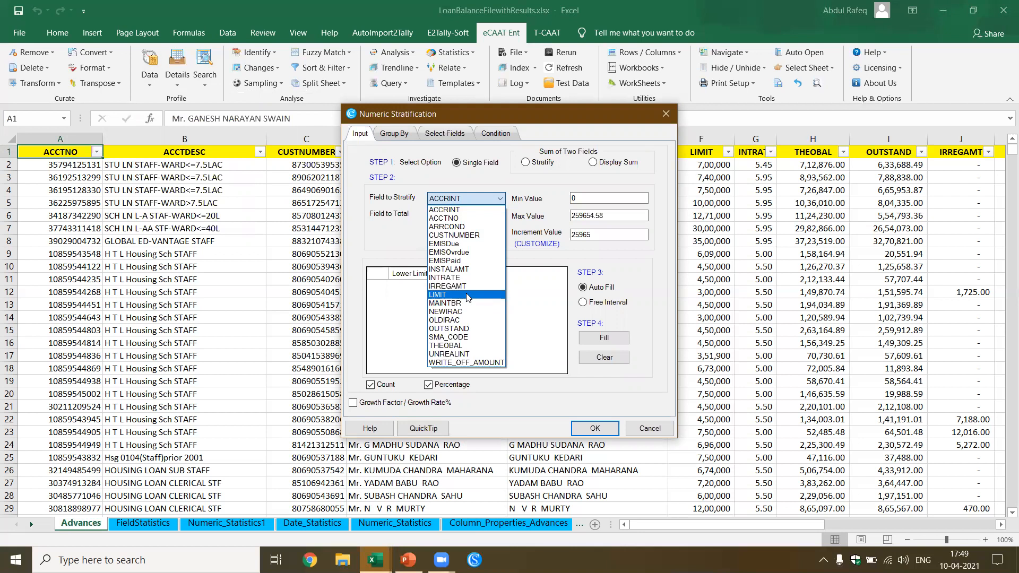
{"action": "left_click", "coordinate": [466, 294]}
{"action": "left_click", "coordinate": [499, 216]}
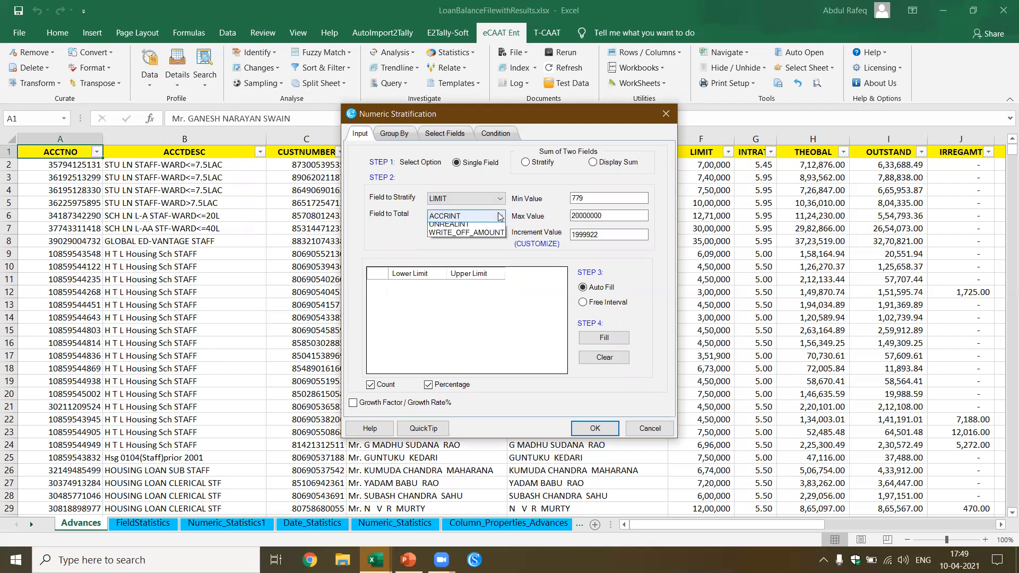
{"action": "left_click", "coordinate": [480, 312]}
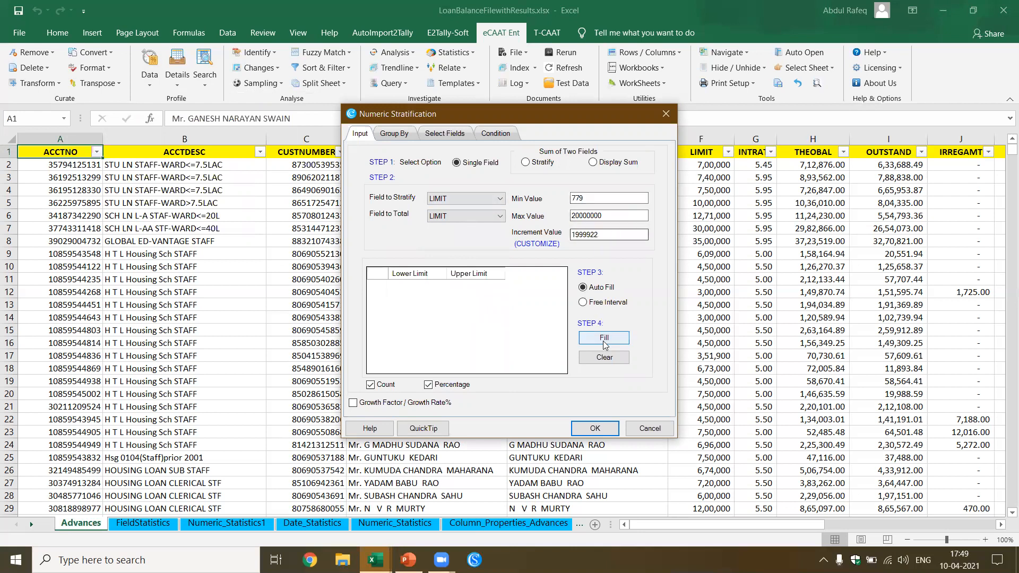
{"action": "left_click", "coordinate": [598, 307]}
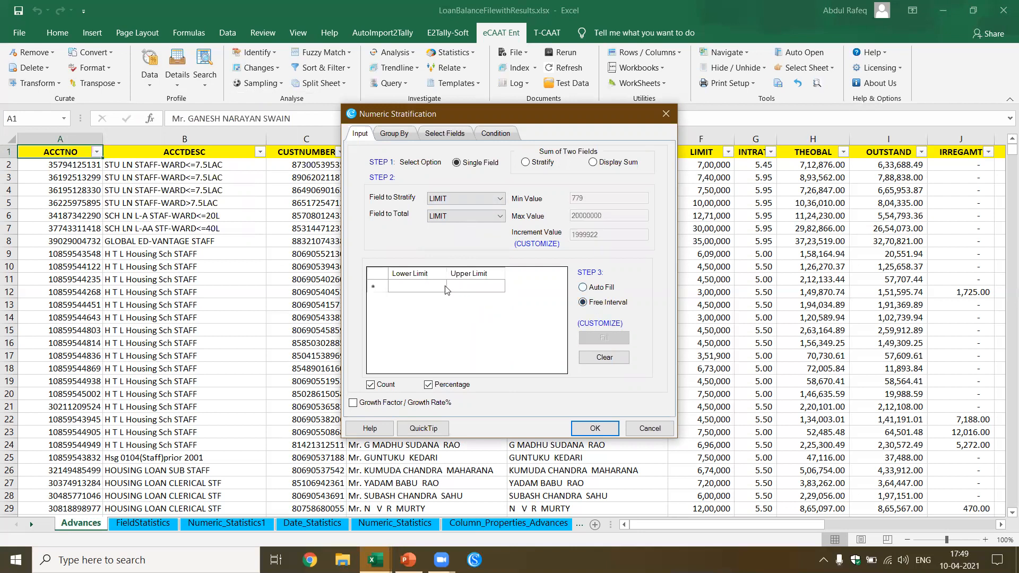
Step: Define the first two strata as 779 to 99999 and 100000 to 300000
{"action": "left_click", "coordinate": [414, 287]}
{"action": "type", "text": "779"}
{"action": "left_click", "coordinate": [493, 287]}
{"action": "type", "text": "1"}
{"action": "type", "text": "10"}
{"action": "left_click", "coordinate": [432, 304]}
{"action": "type", "text": "1"}
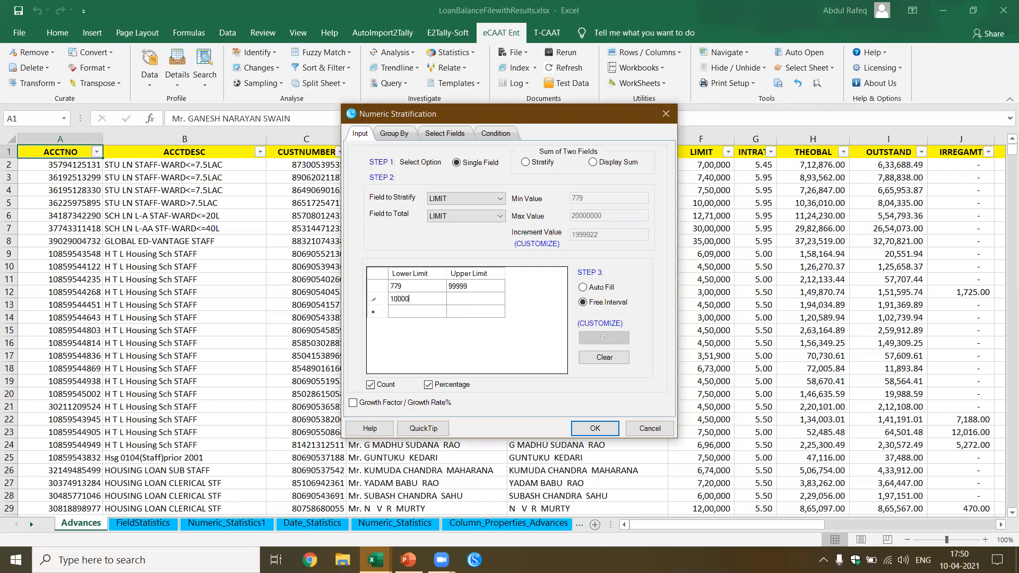
{"action": "left_click", "coordinate": [463, 300]}
{"action": "type", "text": "300000"}
Step: Add a third stratum ranging from 300000 to 600000
{"action": "left_click", "coordinate": [446, 312]}
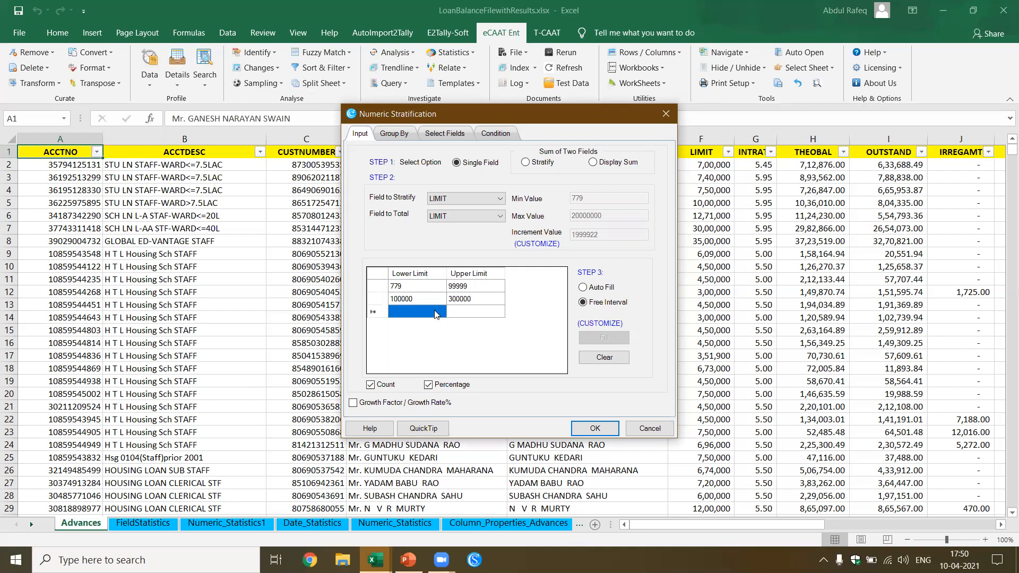
{"action": "type", "text": "30000"}
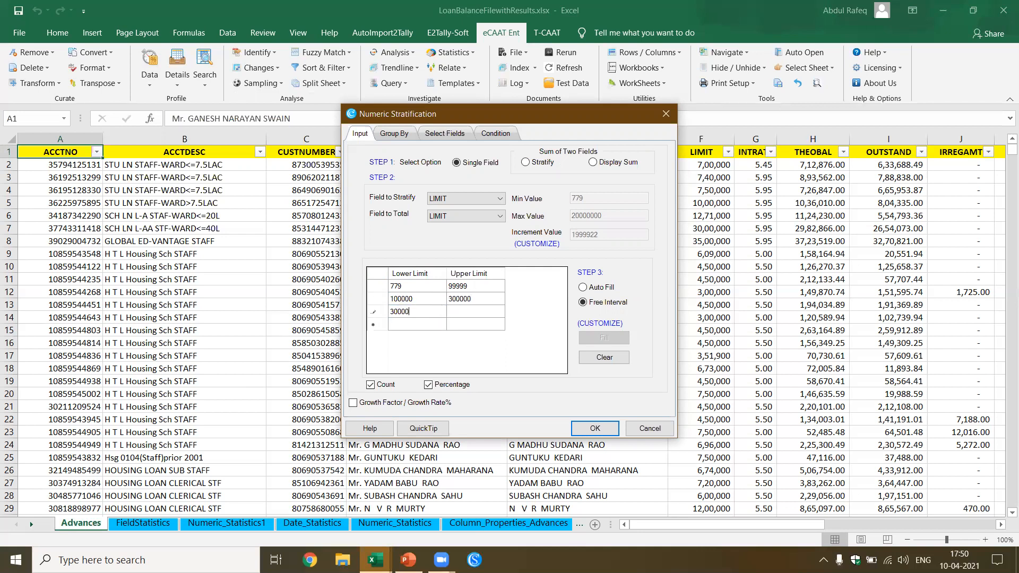
{"action": "type", "text": "0"}
{"action": "left_click", "coordinate": [460, 313]}
{"action": "type", "text": "600000"}
{"action": "left_click", "coordinate": [433, 326]}
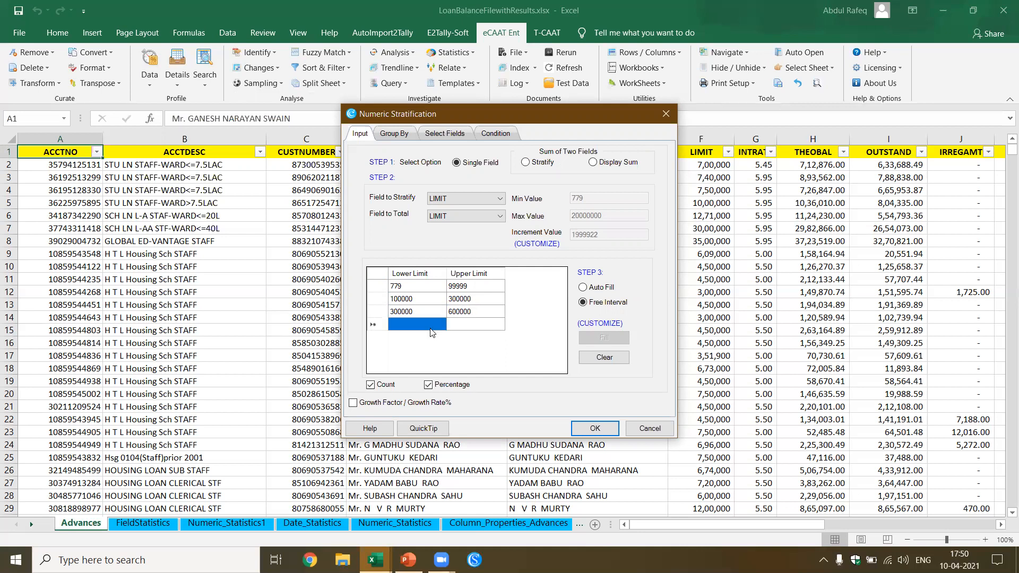
Step: Set the upper limits of the second and third strata to 299999 and 599999 so the ranges do not overlap
{"action": "left_click", "coordinate": [486, 301]}
{"action": "type", "text": "29999"}
{"action": "left_click", "coordinate": [457, 313]}
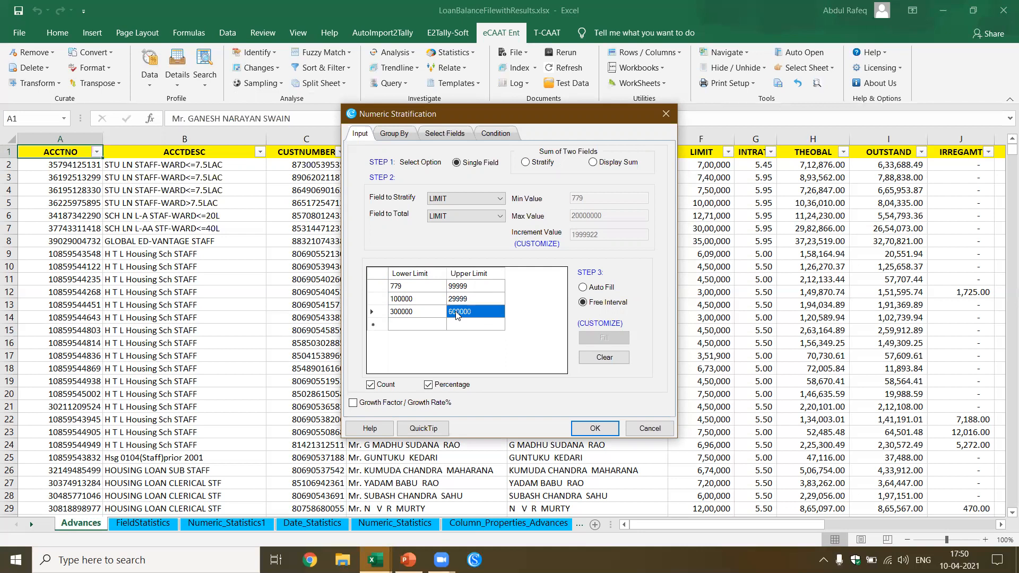
{"action": "key", "text": "Left"}
{"action": "left_click", "coordinate": [457, 313]}
{"action": "type", "text": "5"}
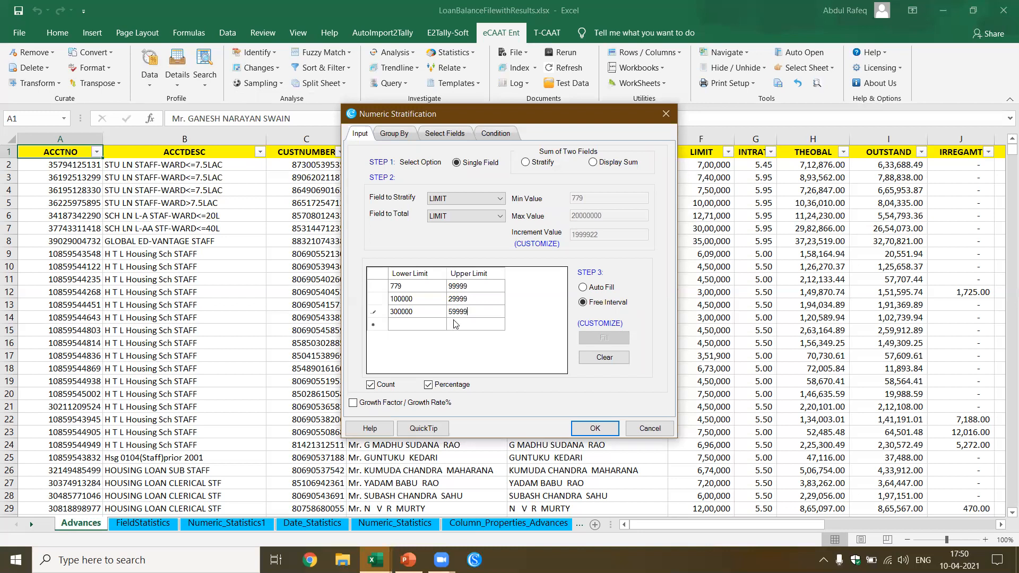
{"action": "left_click", "coordinate": [475, 301]}
{"action": "type", "text": "2"}
{"action": "left_click", "coordinate": [468, 312]}
{"action": "type", "text": "2"}
{"action": "type", "text": "5"}
Step: Add a fourth stratum from 600000 to 999999 and run the custom LIMIT stratification
{"action": "left_click", "coordinate": [419, 327]}
{"action": "type", "text": "600000"}
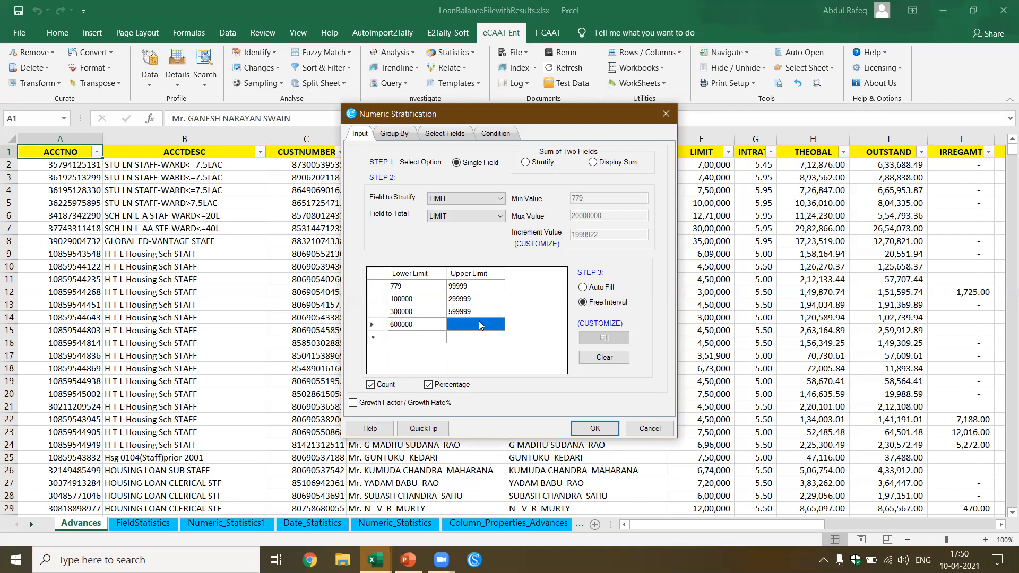
{"action": "type", "text": "999999"}
{"action": "left_click", "coordinate": [598, 427]}
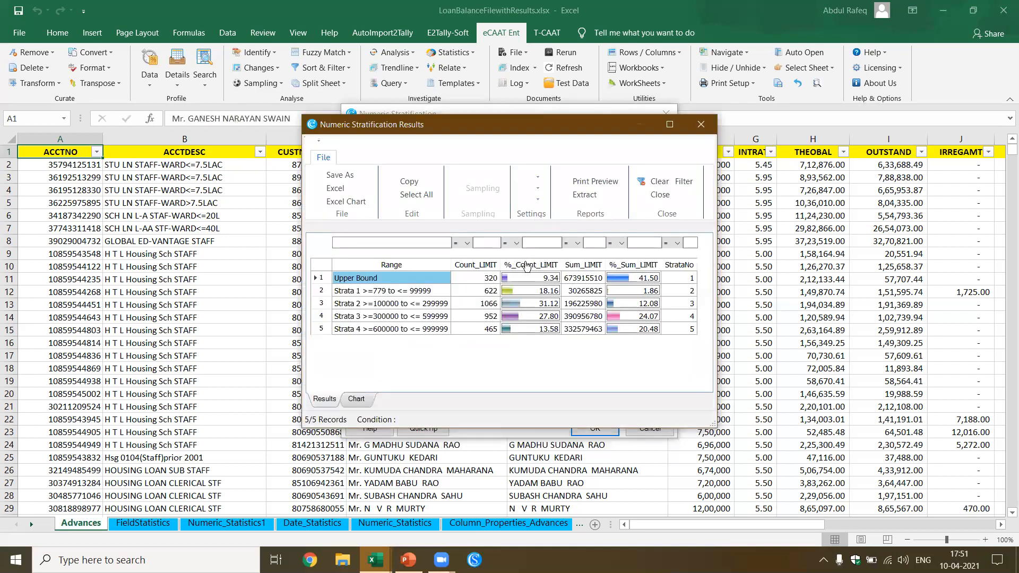
Step: Maximize the stratification results and drill down to the loan records in Strata 1, 779 to 99999
{"action": "left_click", "coordinate": [670, 126]}
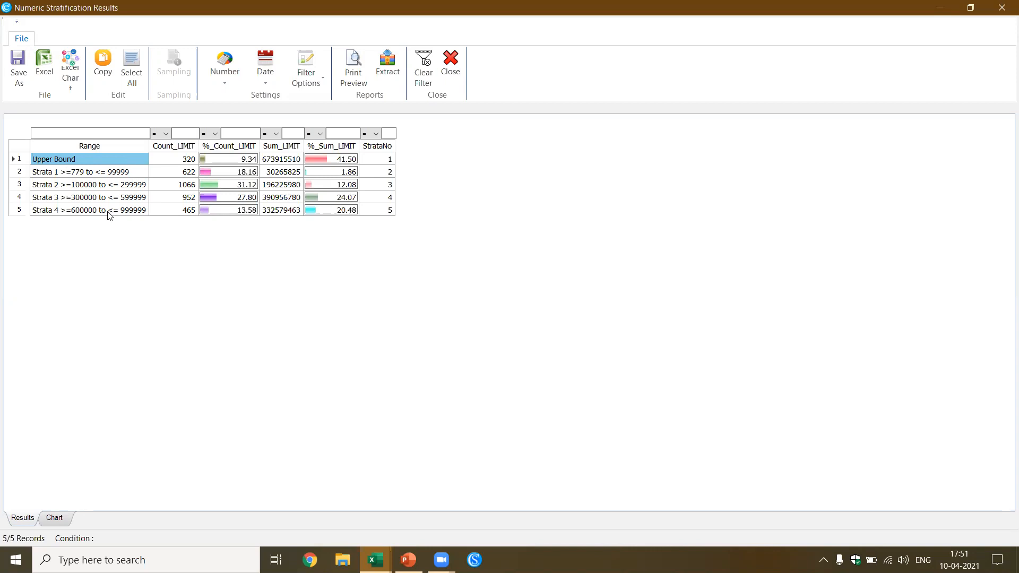
{"action": "left_click", "coordinate": [110, 176]}
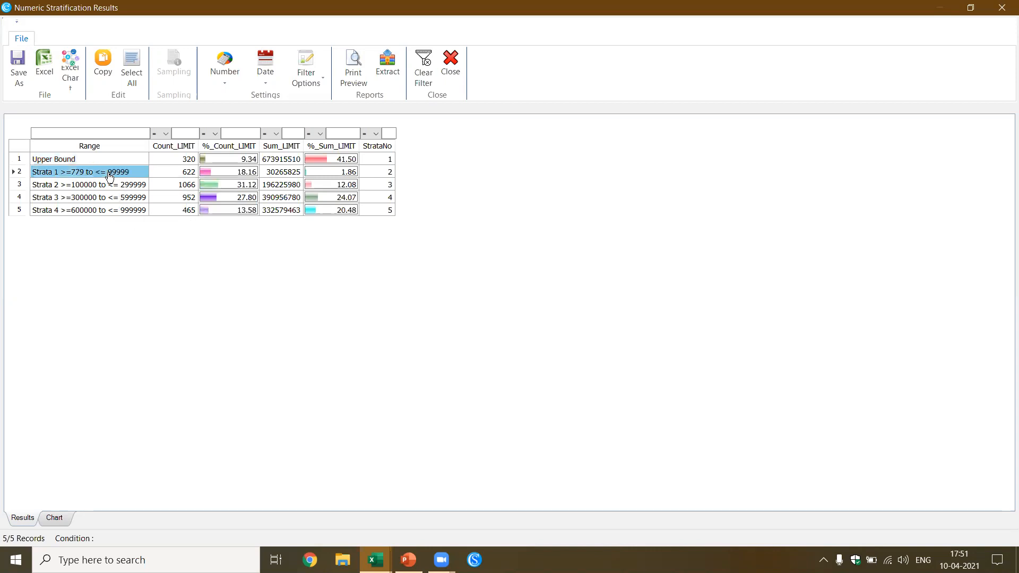
{"action": "double_click", "coordinate": [110, 176]}
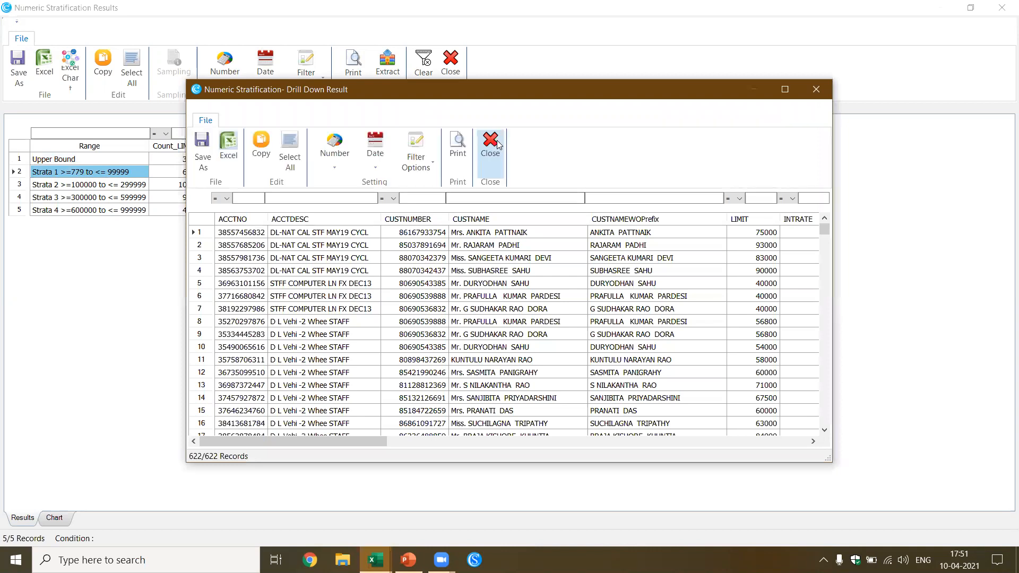
Step: Close the drill-down records and the numeric stratification results, returning to the Advances sheet
{"action": "left_click", "coordinate": [498, 145]}
{"action": "left_click", "coordinate": [450, 65]}
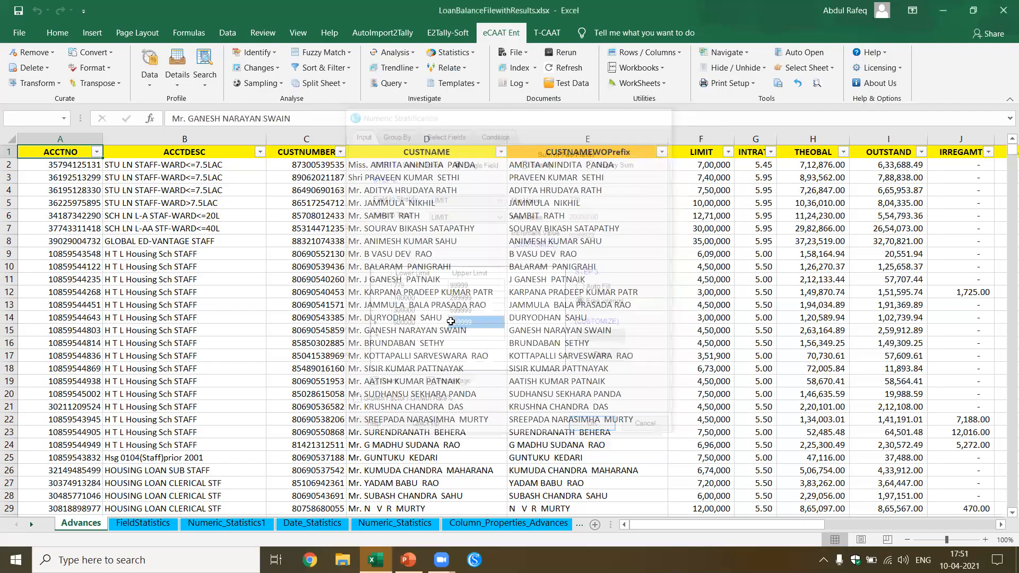
{"action": "left_click", "coordinate": [329, 251]}
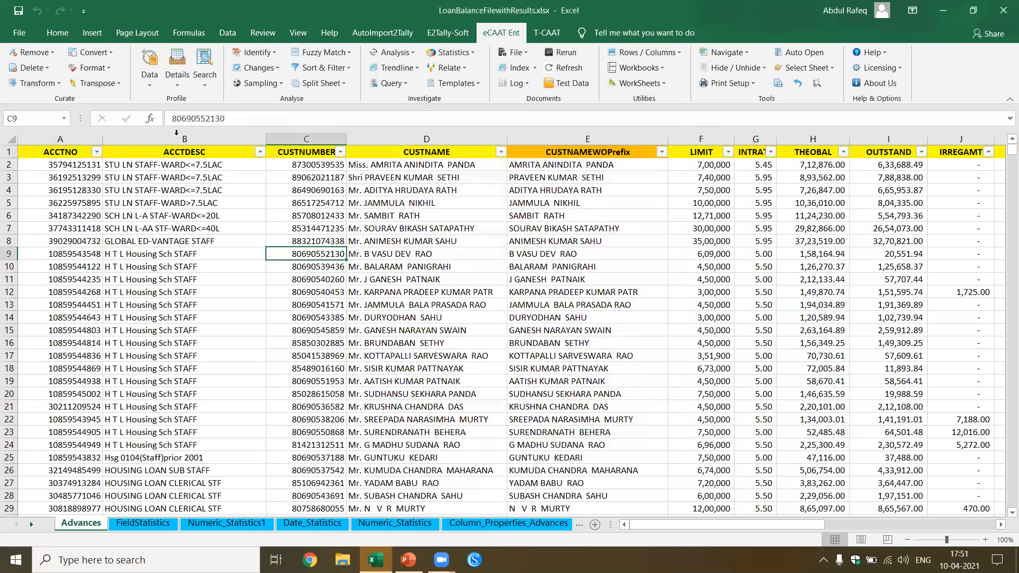
Step: Start a date stratification of the Advances data on SANCTDT with OUTSTAND as the field to total
{"action": "left_click", "coordinate": [177, 87]}
{"action": "left_click", "coordinate": [149, 85]}
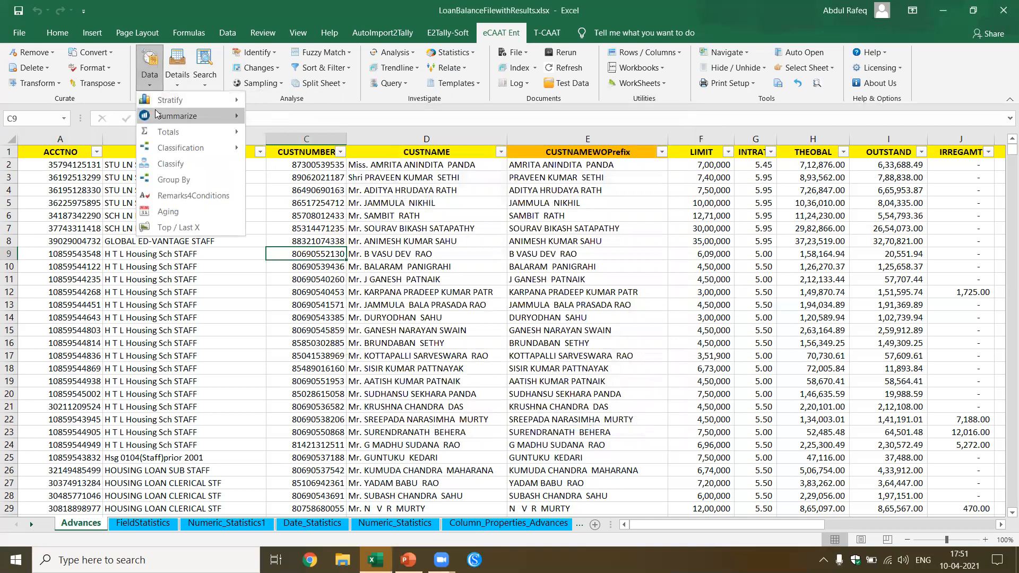
{"action": "mouse_move", "coordinate": [166, 98]}
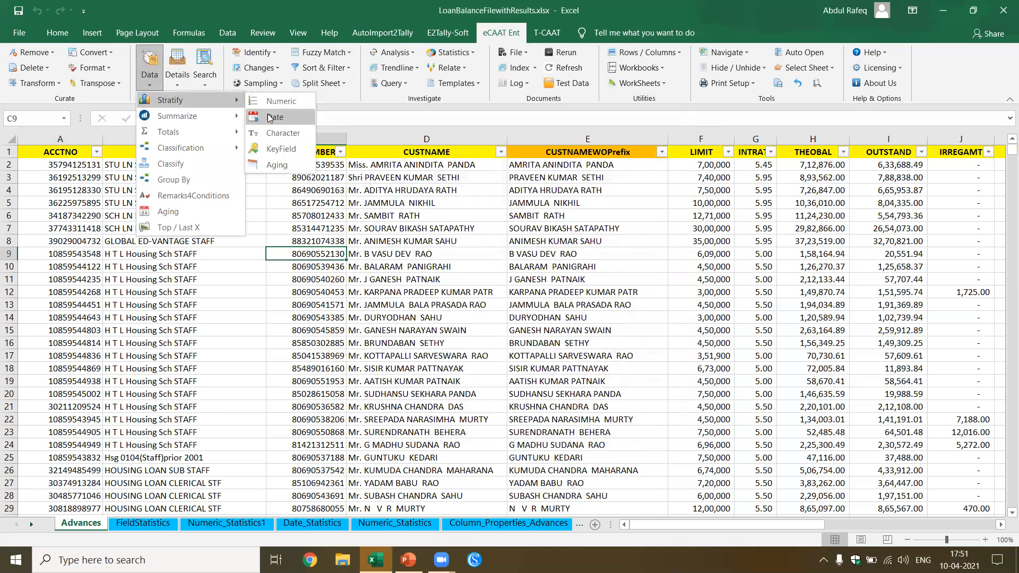
{"action": "left_click", "coordinate": [273, 117]}
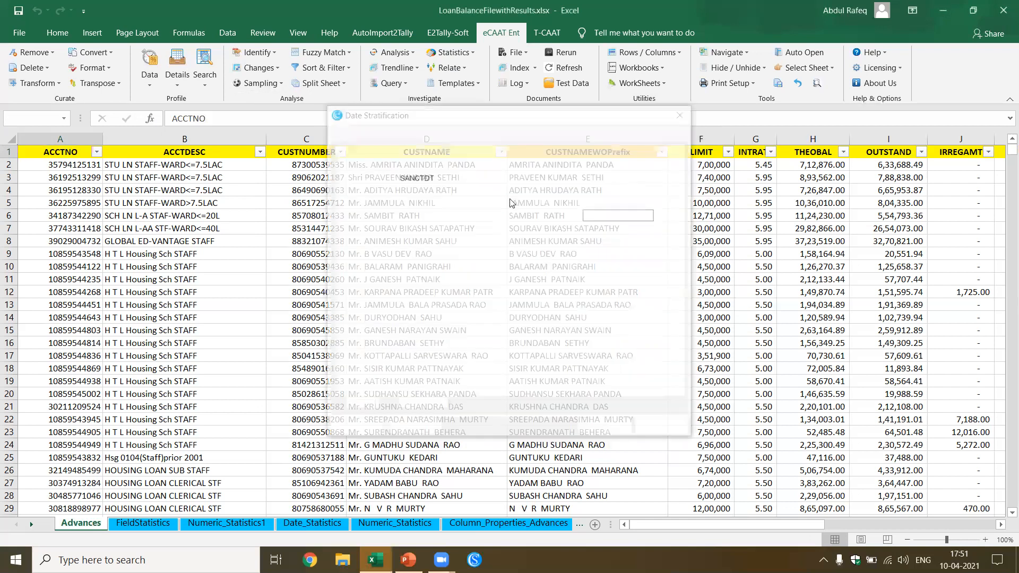
{"action": "left_click", "coordinate": [489, 197]}
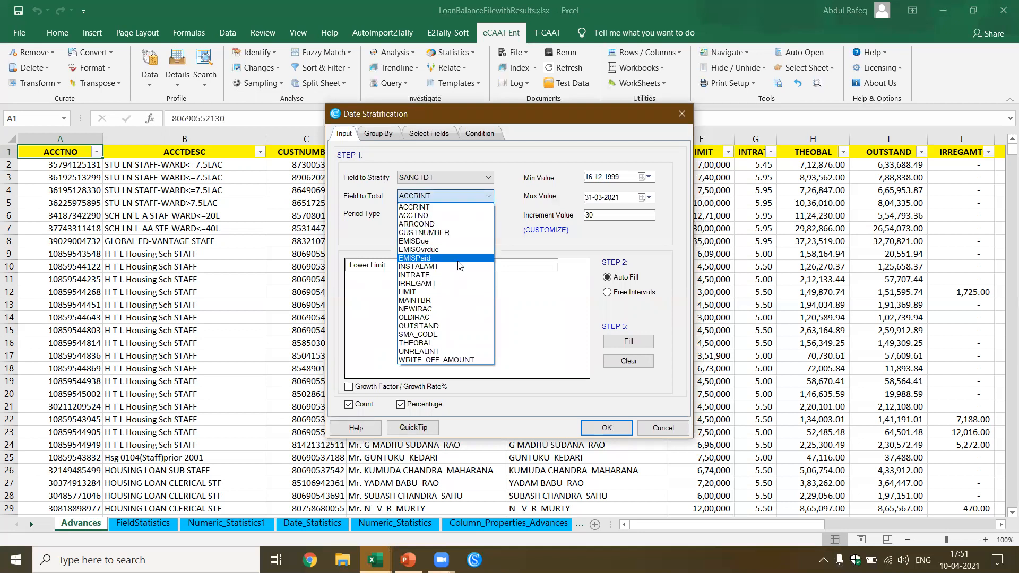
{"action": "left_click", "coordinate": [429, 326]}
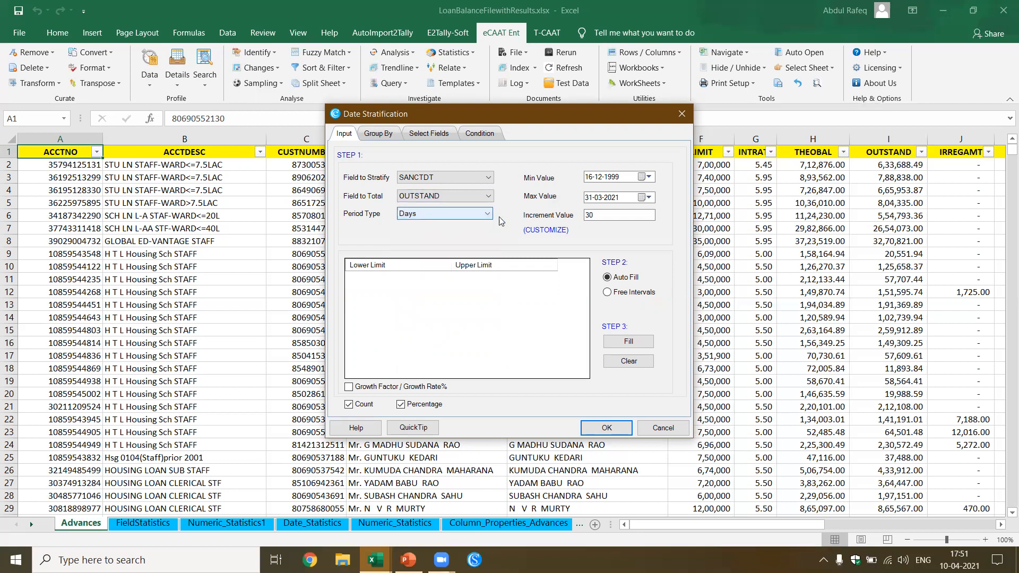
Step: Try to auto-fill the date strata in 30-day increments and again in 60-day increments
{"action": "left_click", "coordinate": [622, 343]}
{"action": "left_click", "coordinate": [596, 329]}
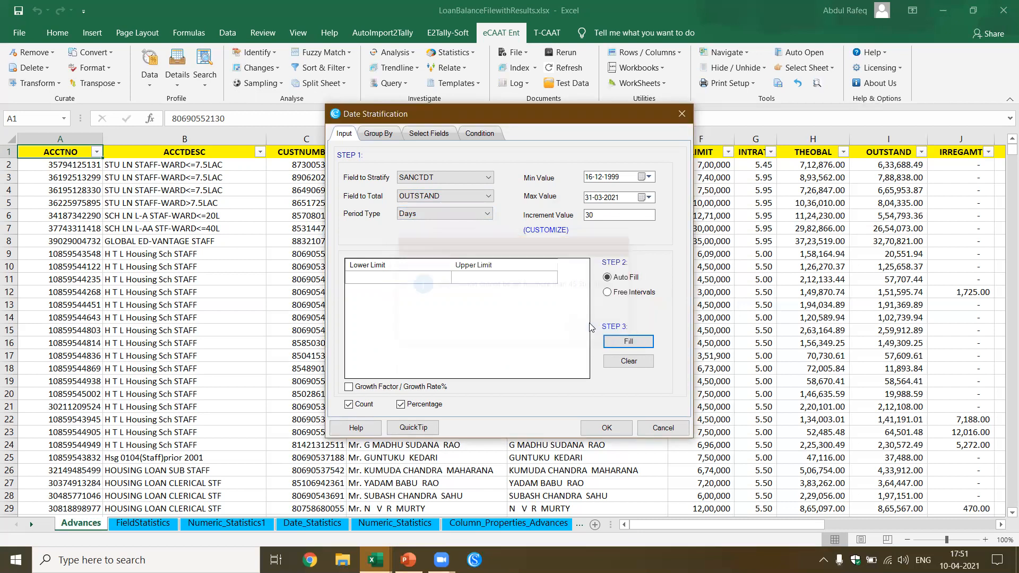
{"action": "double_click", "coordinate": [597, 214]}
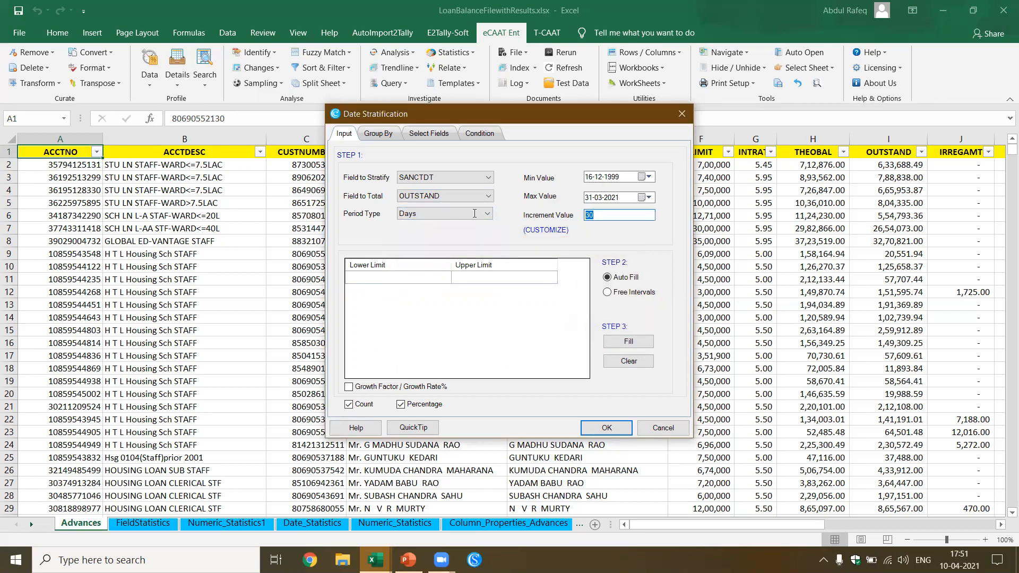
{"action": "type", "text": "6"}
{"action": "left_click", "coordinate": [625, 343]}
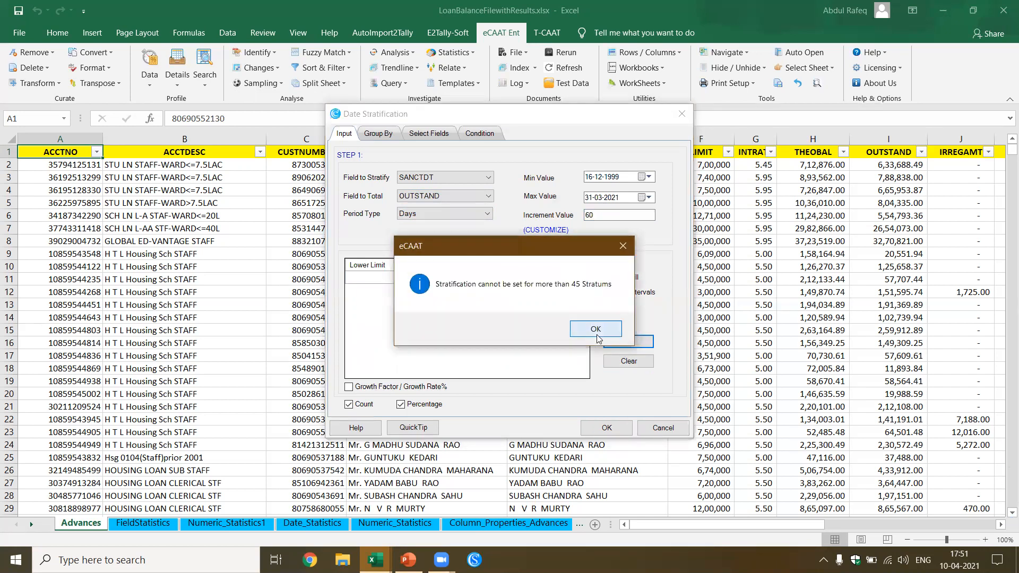
{"action": "left_click", "coordinate": [595, 330]}
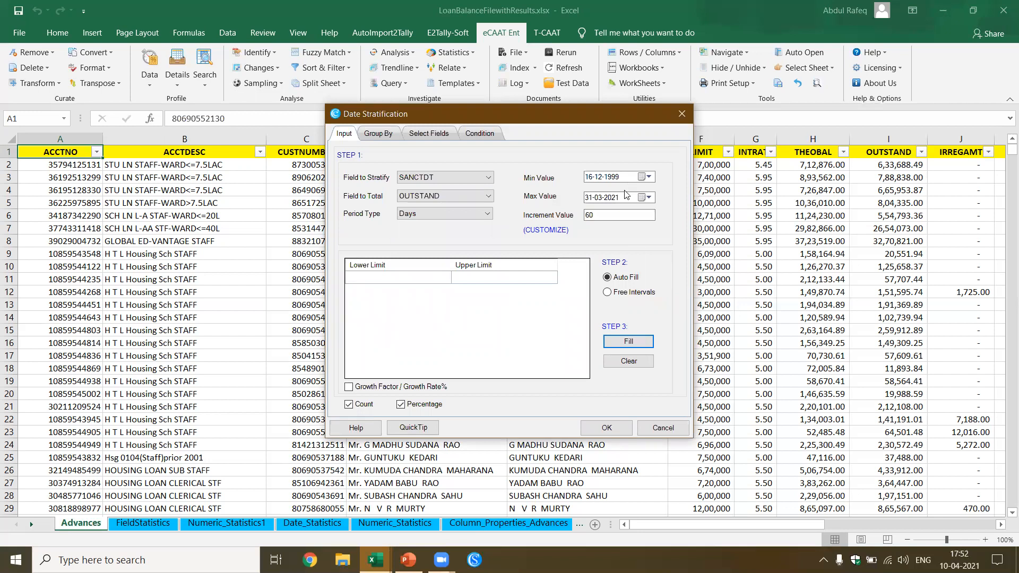
Step: Set the minimum date to 16-12-2010 and try to auto-fill the 60-day strata again
{"action": "left_click", "coordinate": [649, 178]}
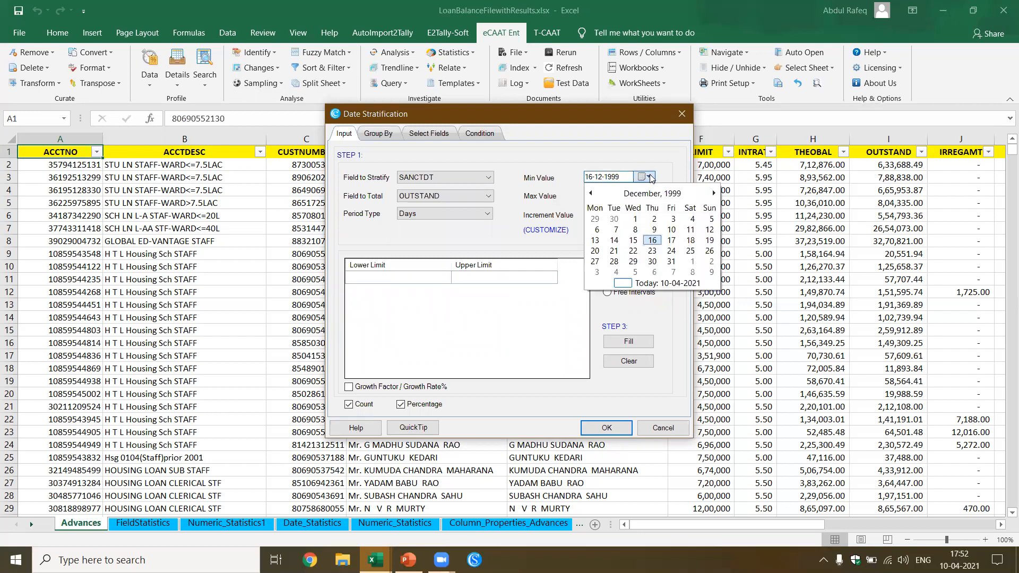
{"action": "left_click", "coordinate": [612, 180]}
{"action": "left_click", "coordinate": [612, 180]}
{"action": "type", "text": "2010"}
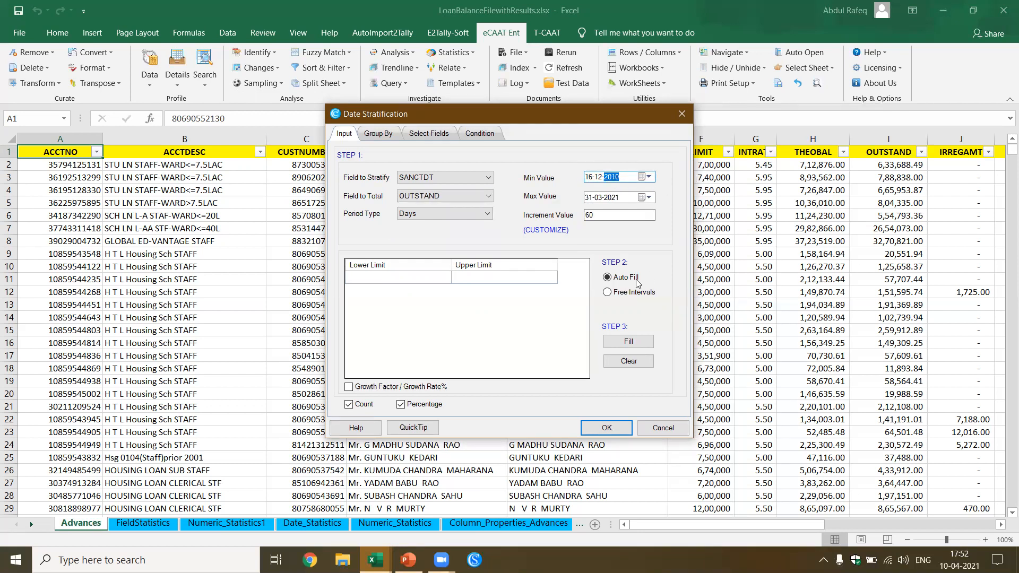
{"action": "left_click", "coordinate": [633, 341]}
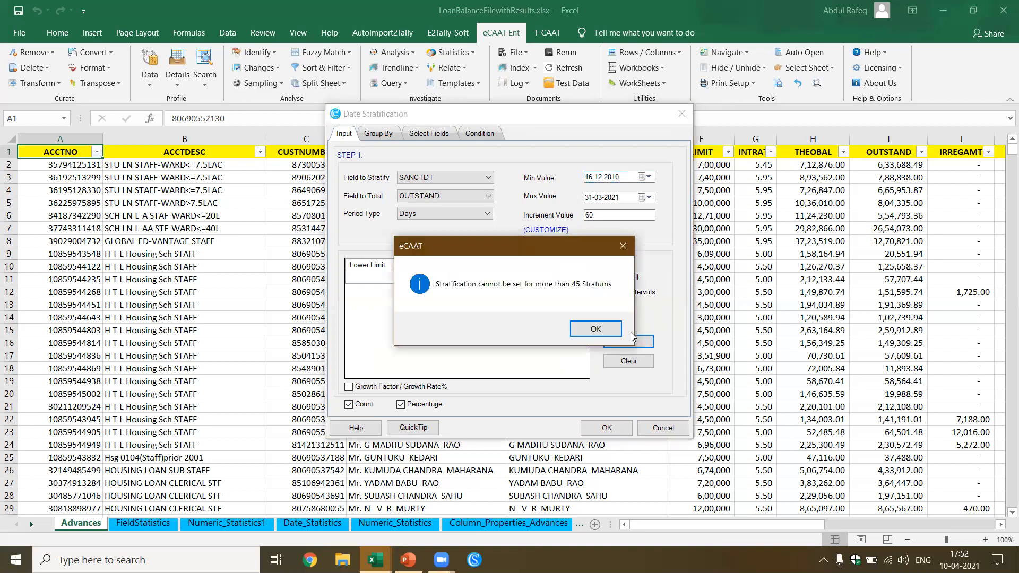
{"action": "left_click", "coordinate": [596, 331]}
{"action": "left_click", "coordinate": [613, 198]}
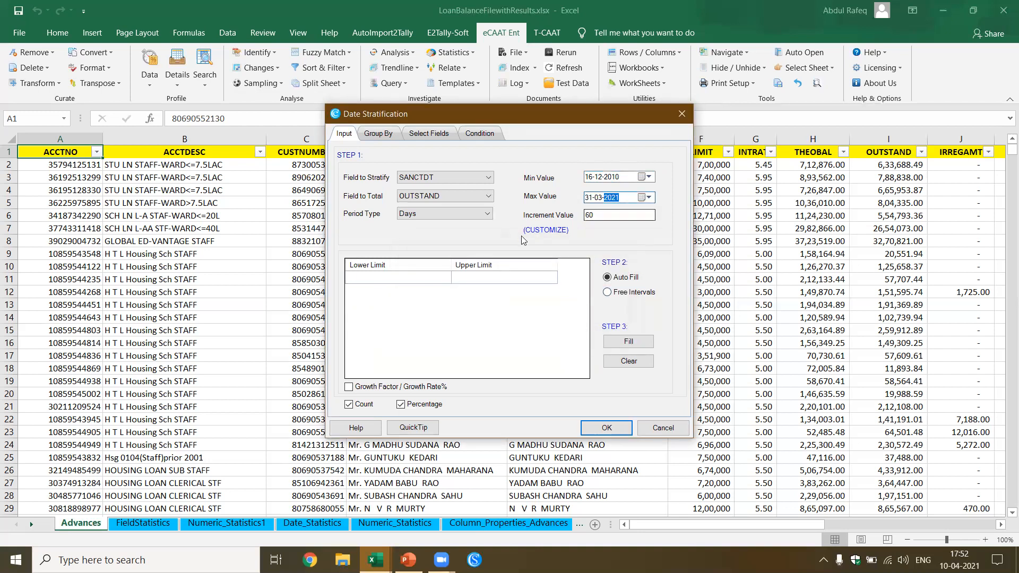
Step: Change the period type to Months with an increment value of 3 and auto-fill the date strata
{"action": "left_click", "coordinate": [491, 214]}
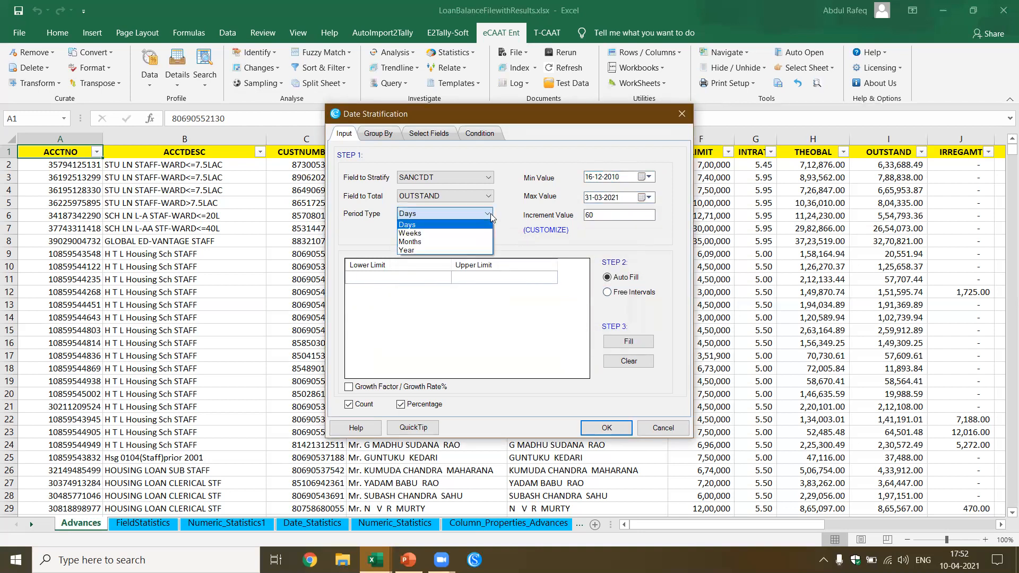
{"action": "left_click", "coordinate": [455, 243]}
{"action": "left_click", "coordinate": [590, 216]}
{"action": "double_click", "coordinate": [594, 215]}
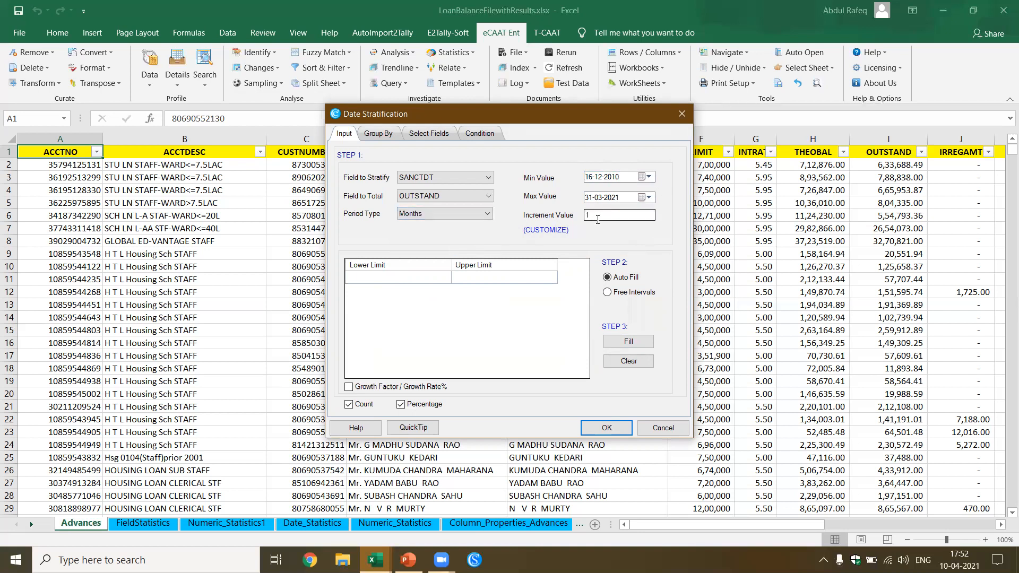
{"action": "type", "text": "3"}
{"action": "left_click", "coordinate": [636, 344]}
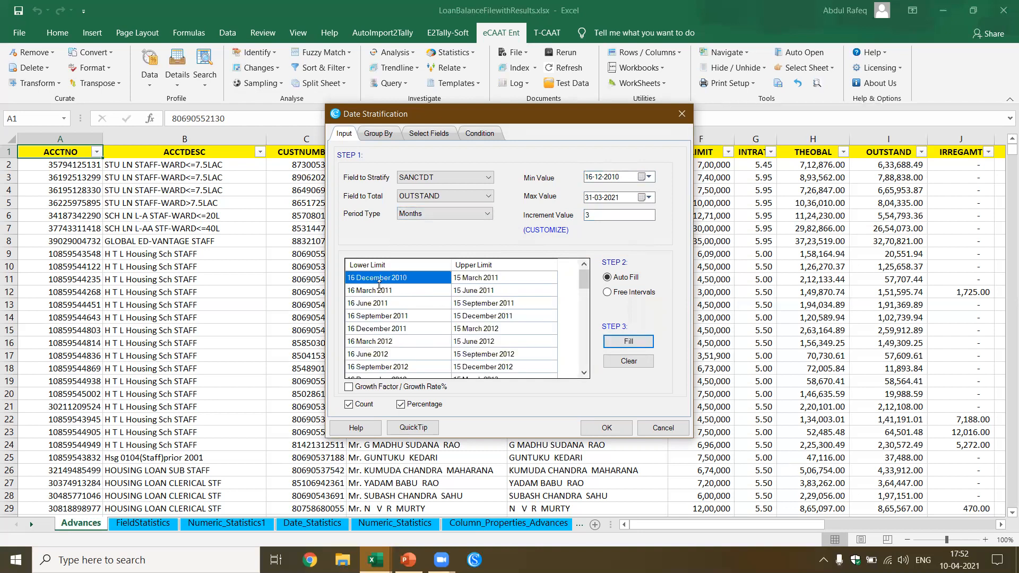
Step: Run the date stratification, review the maximized results from first to last stratum, and close them
{"action": "left_click", "coordinate": [609, 434]}
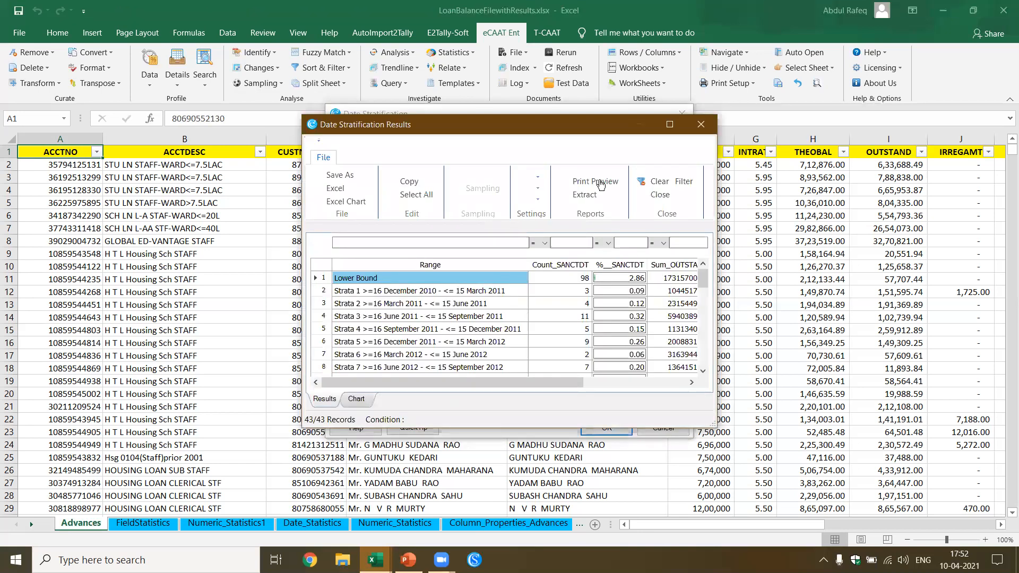
{"action": "left_click", "coordinate": [670, 124]}
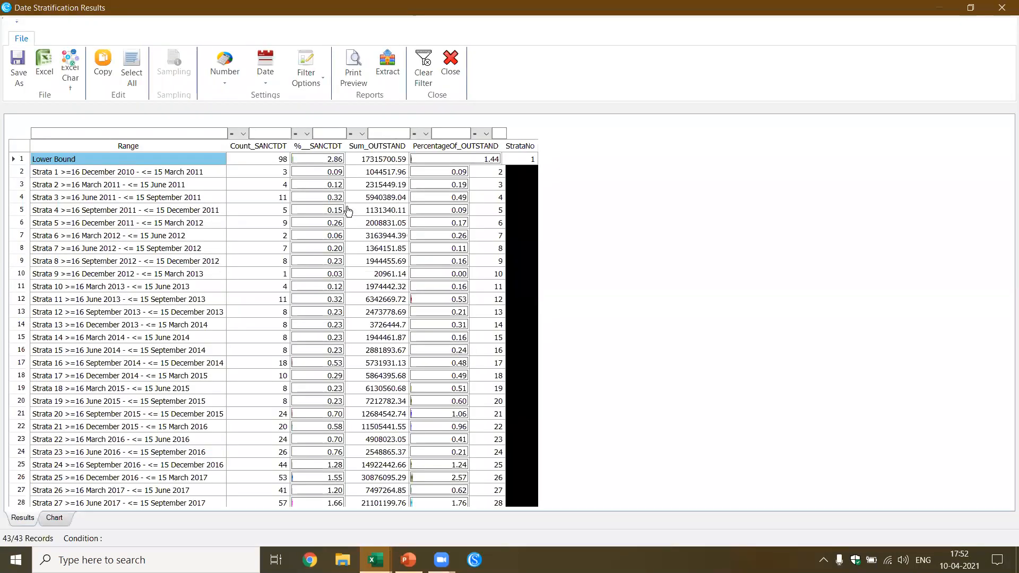
{"action": "scroll", "coordinate": [444, 339], "scroll_direction": "down", "scroll_amount": 5}
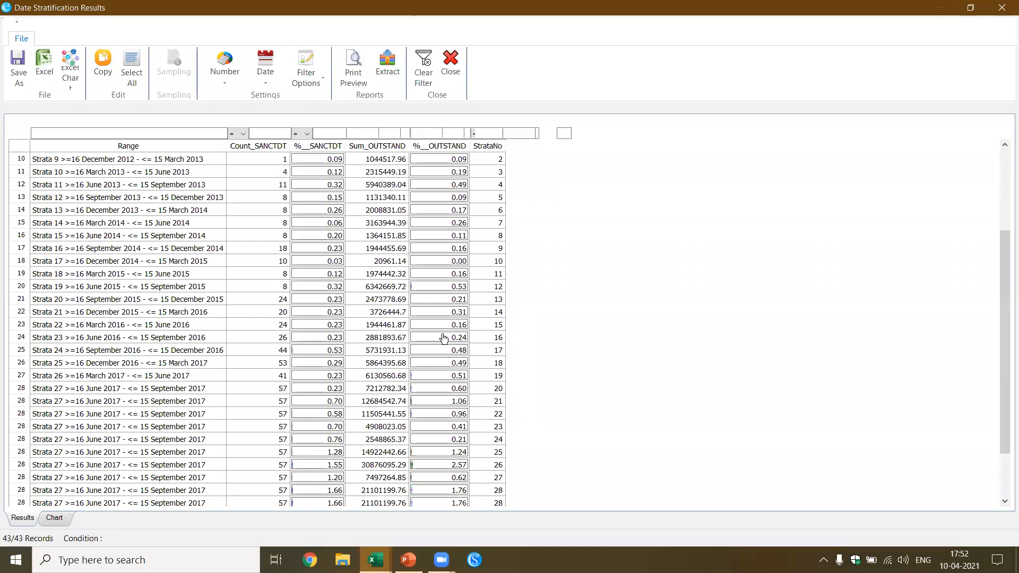
{"action": "scroll", "coordinate": [443, 338], "scroll_direction": "up", "scroll_amount": 5}
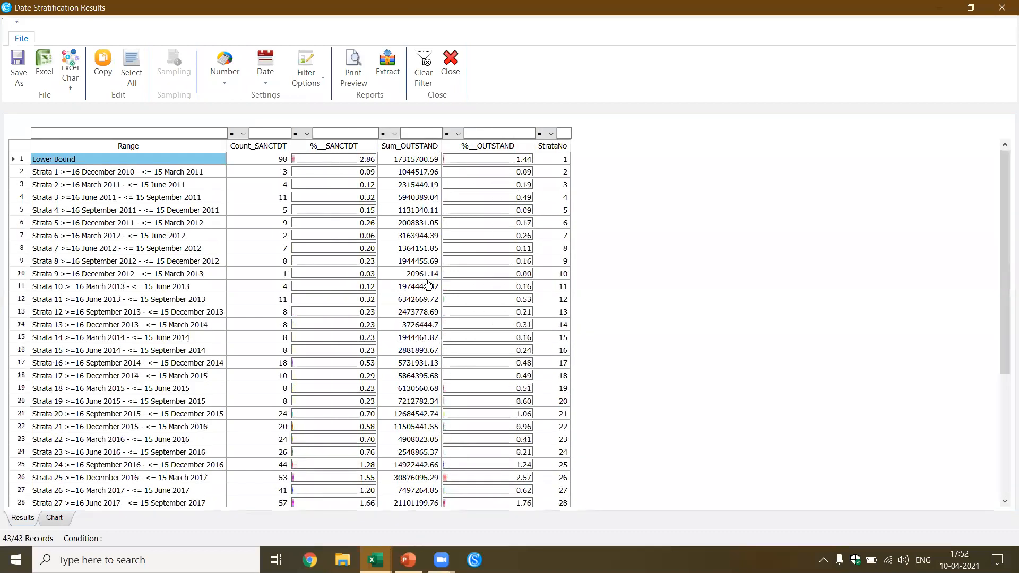
{"action": "left_click", "coordinate": [451, 72]}
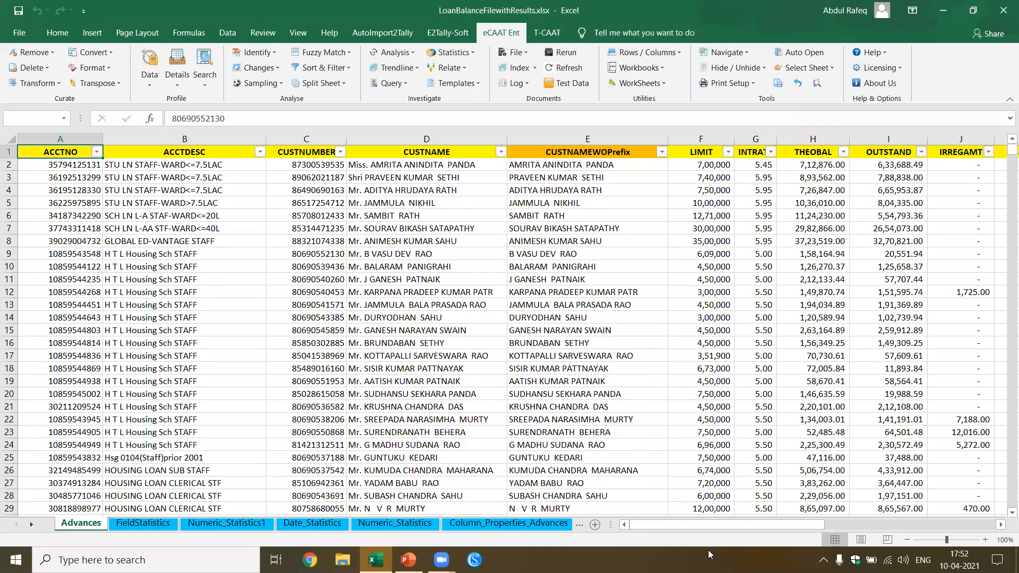
Step: Switch to the PowerPoint presentation, show the Profile > Data > Classify slide, and return to the Excel workbook
{"action": "key", "text": "alt+Tab"}
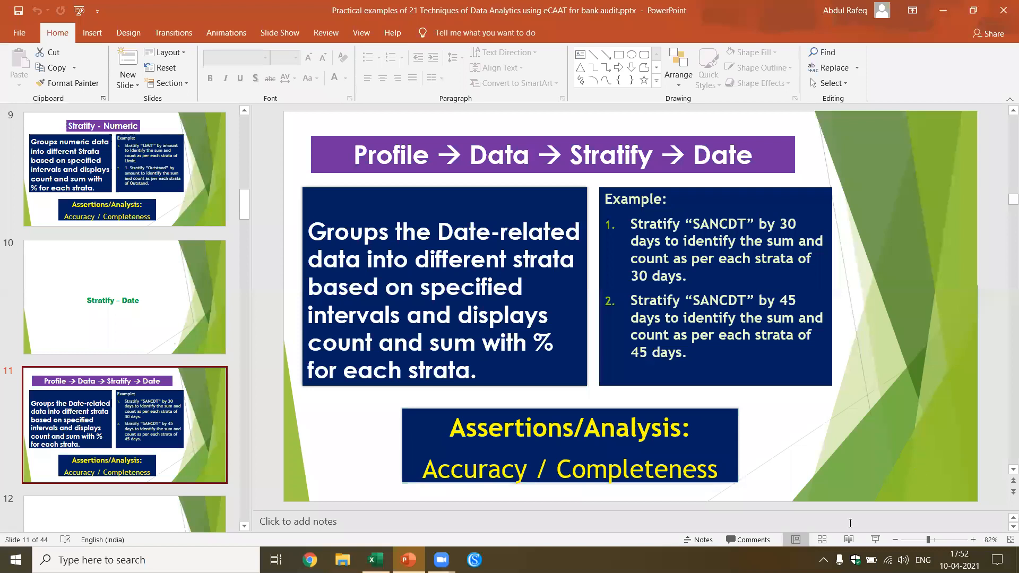
{"action": "key", "text": "shift+F5"}
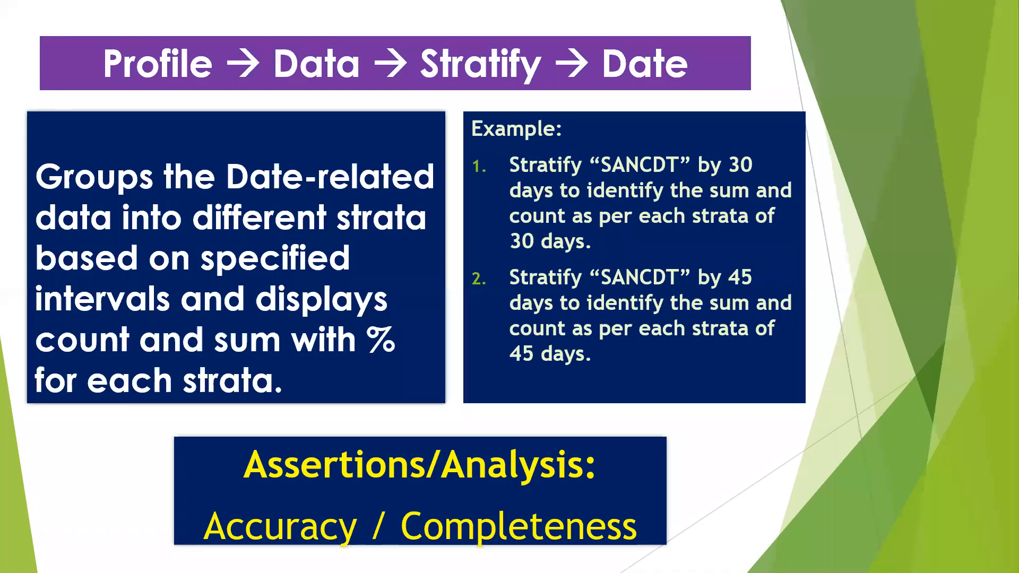
{"action": "key", "text": "Right"}
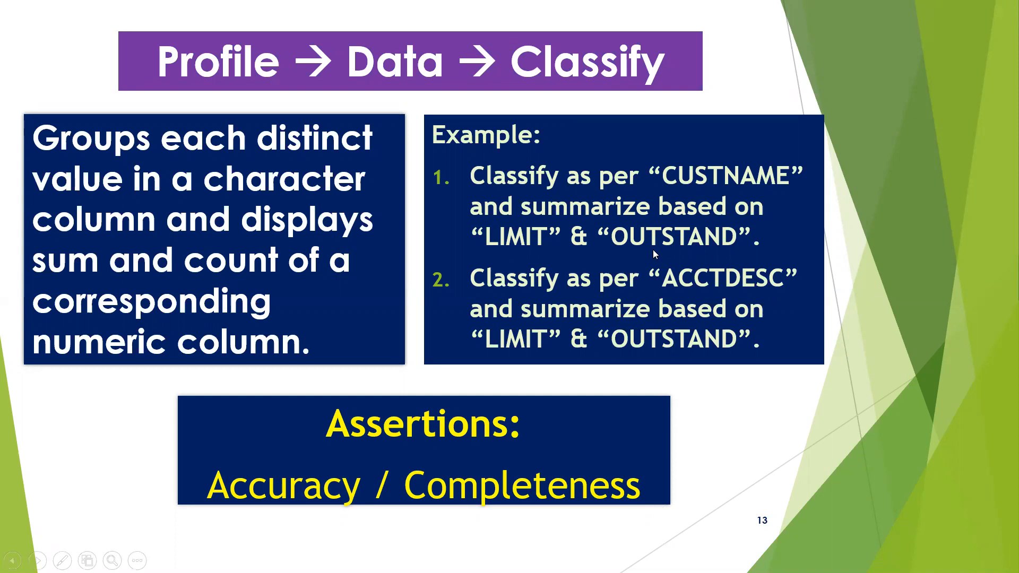
{"action": "key", "text": "Escape"}
{"action": "key", "text": "alt+Tab"}
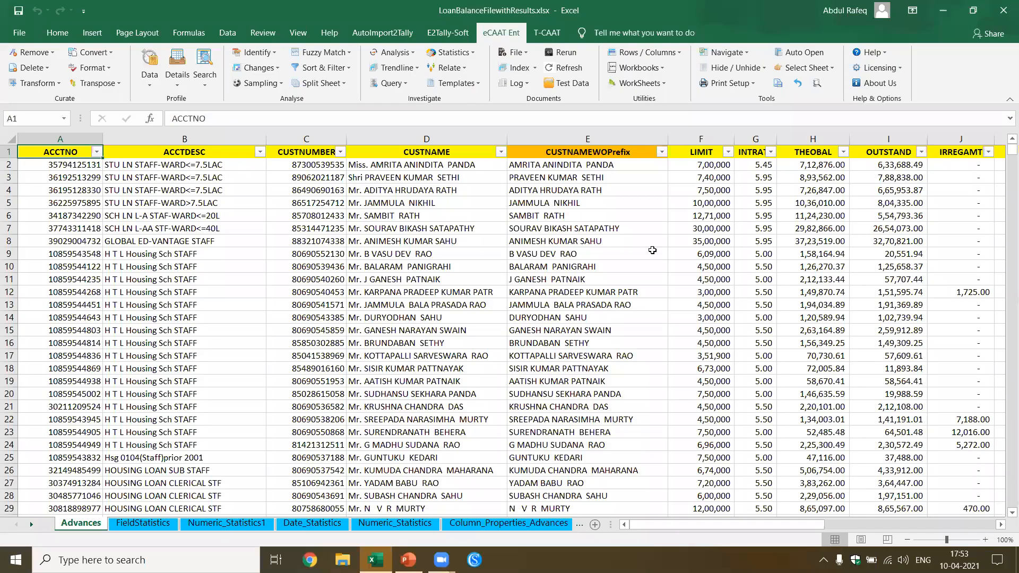
Step: Classify the Advances data by CUSTNAME, summarizing on LIMIT and OUTSTAND with results shown in the result form
{"action": "left_click", "coordinate": [460, 279]}
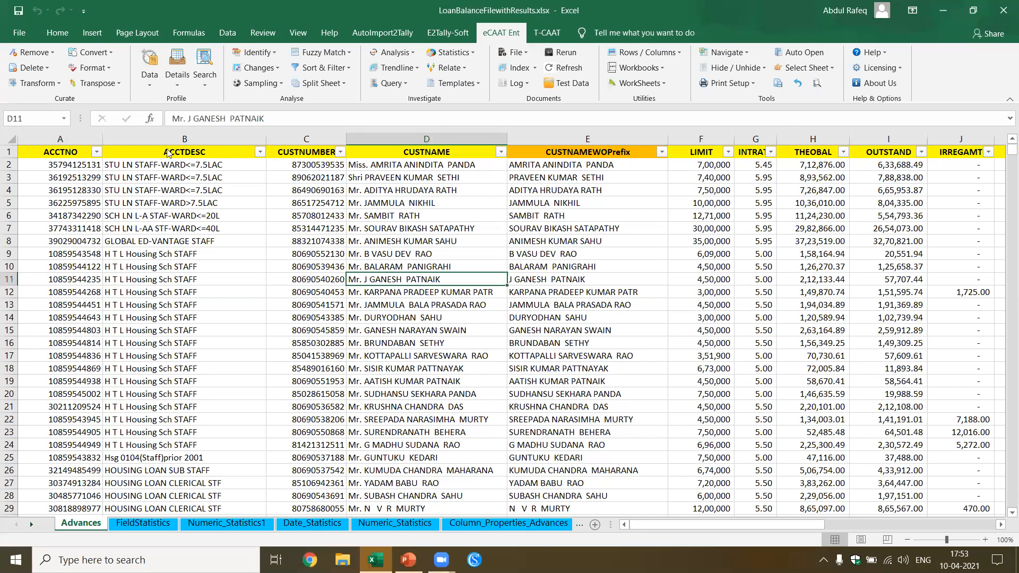
{"action": "left_click", "coordinate": [151, 85]}
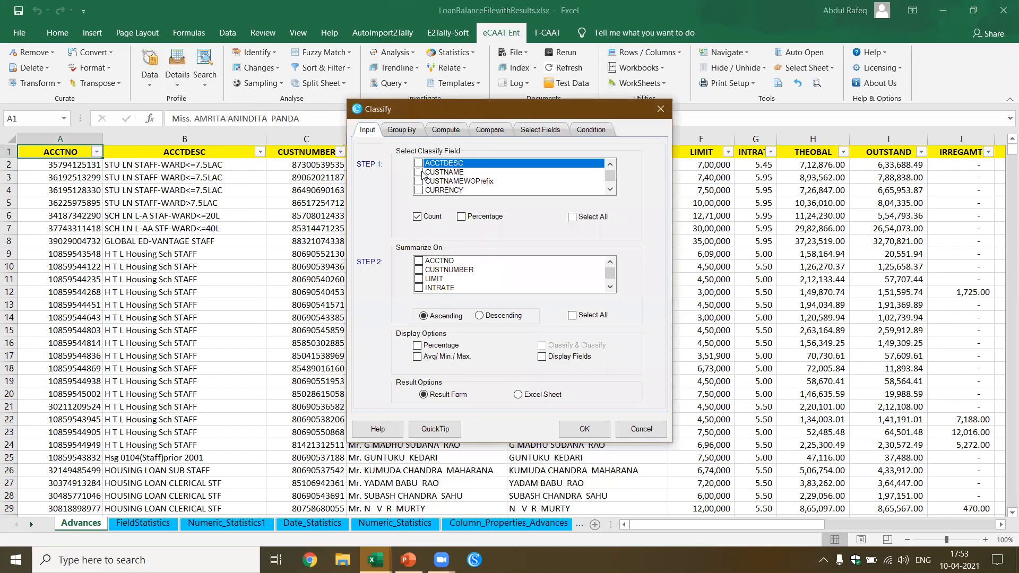
{"action": "left_click", "coordinate": [419, 280]}
{"action": "scroll", "coordinate": [434, 288], "scroll_direction": "down", "scroll_amount": 3}
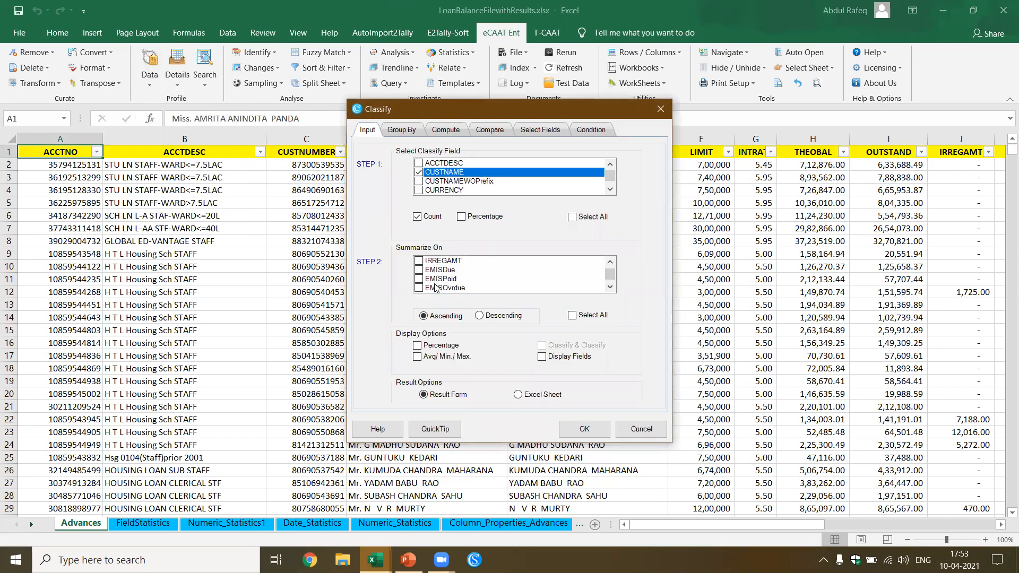
{"action": "left_click", "coordinate": [420, 280]}
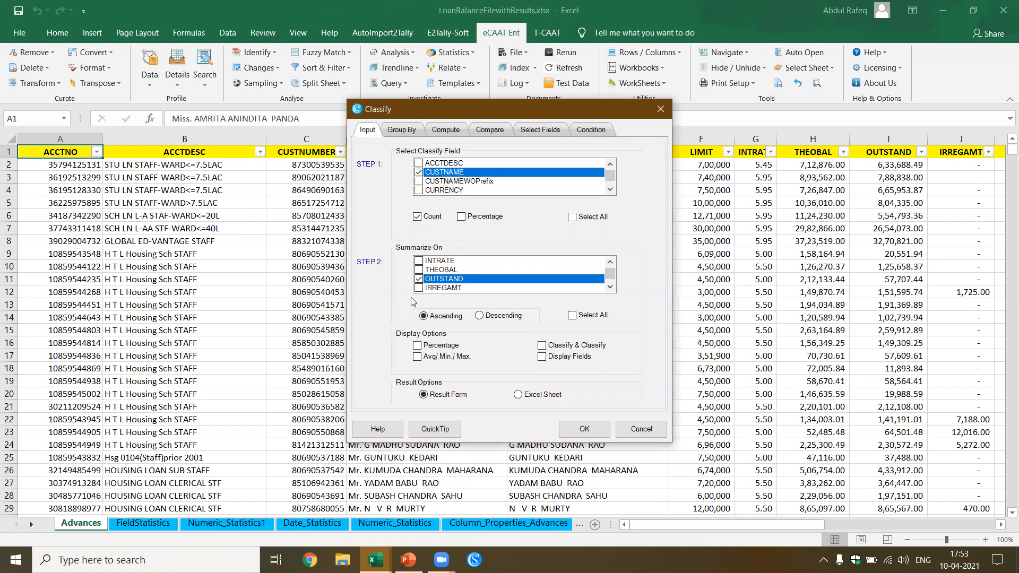
{"action": "left_click", "coordinate": [582, 428]}
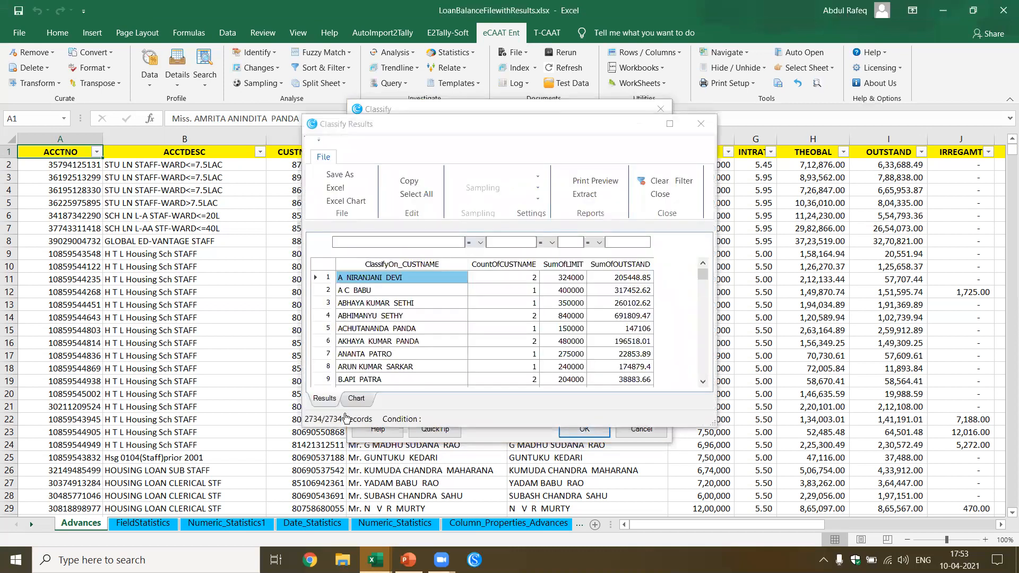
Step: Maximize the classification results, sort them by CountOfCUSTNAME in descending order, and select the second customer's count
{"action": "left_click", "coordinate": [670, 124]}
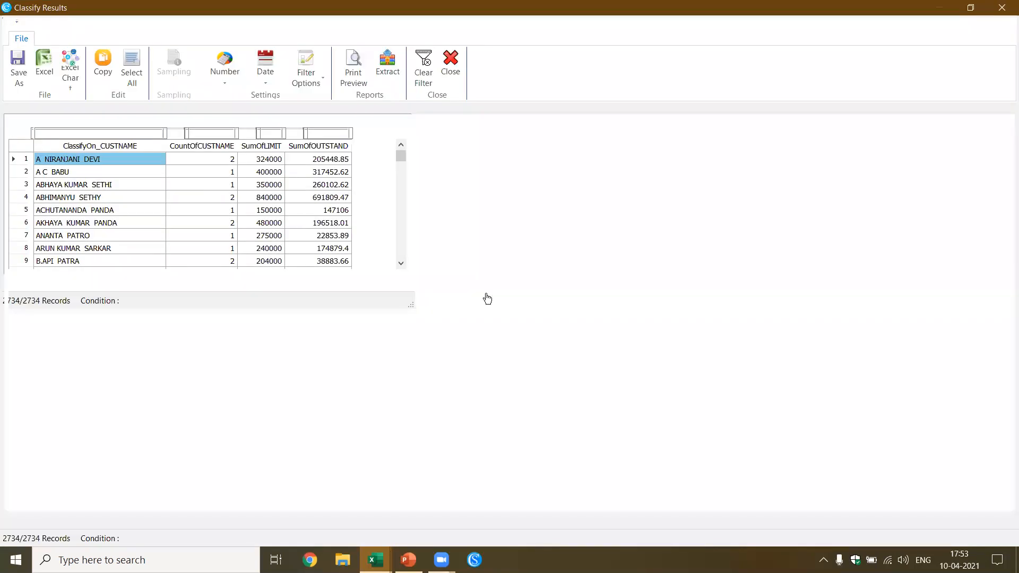
{"action": "left_click", "coordinate": [204, 152]}
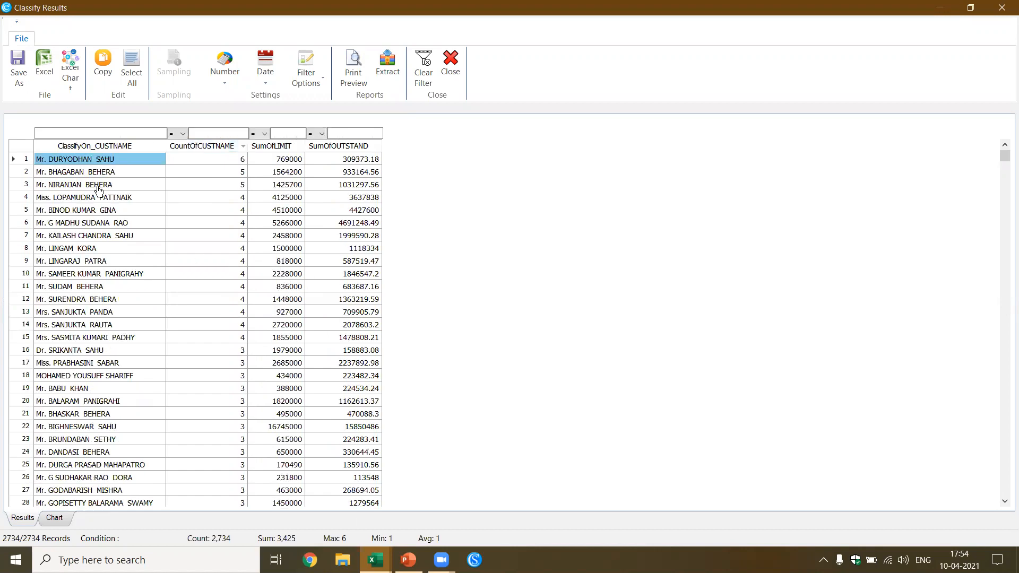
{"action": "left_click", "coordinate": [232, 177]}
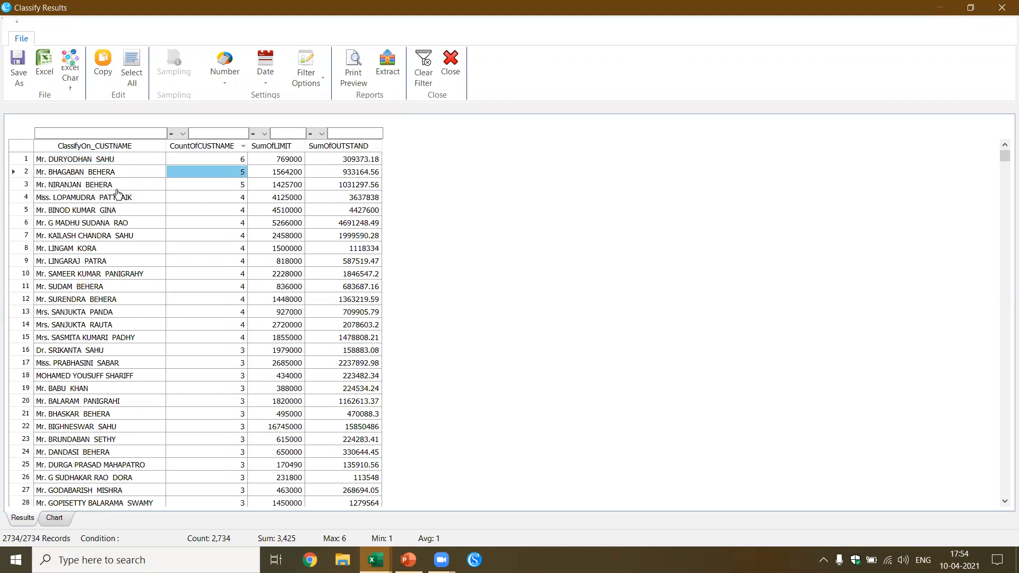
Step: Drill down into the third customer's count to view the individual loan accounts, and close the drill-down and classification results
{"action": "left_click", "coordinate": [217, 190]}
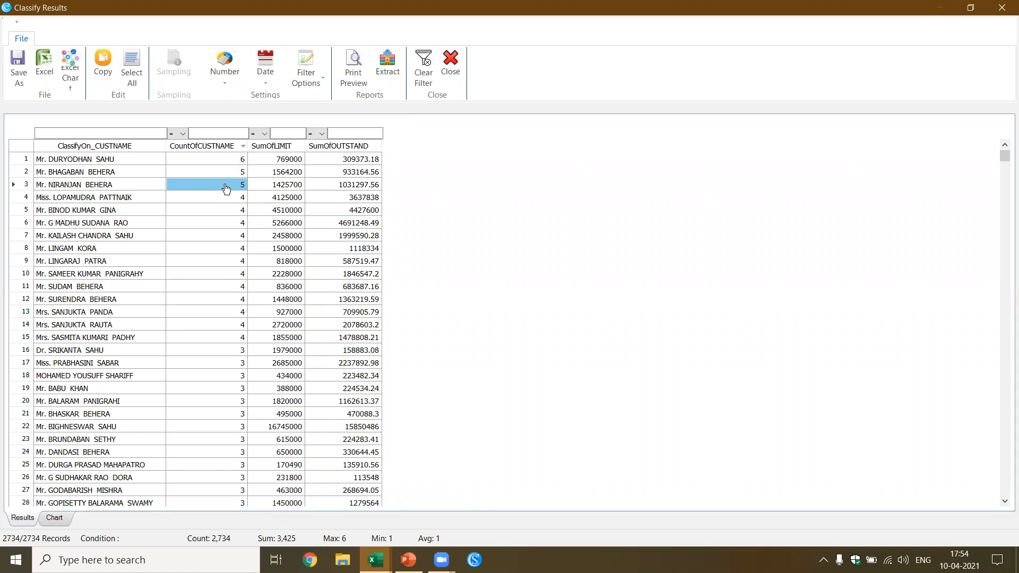
{"action": "double_click", "coordinate": [226, 189]}
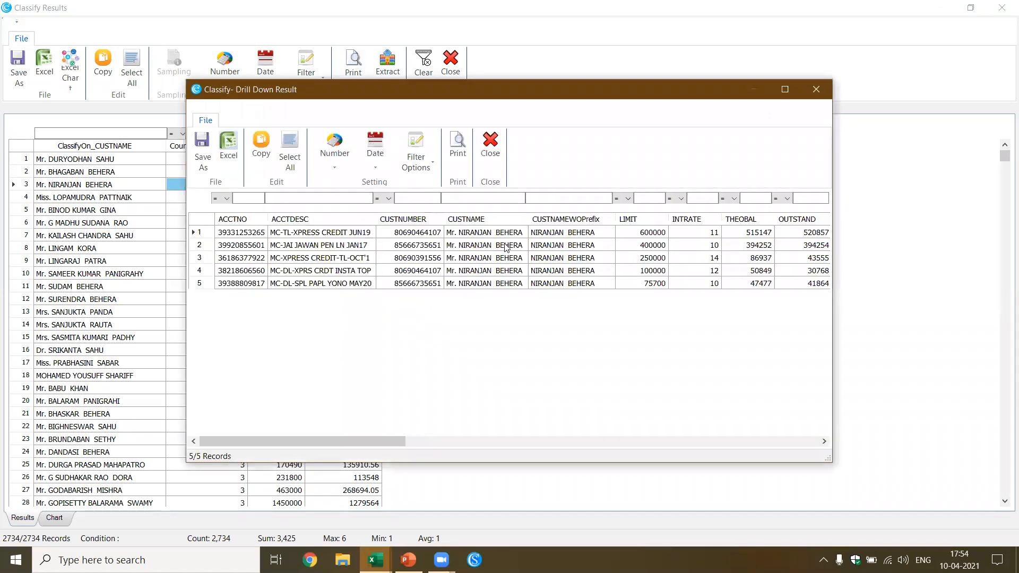
{"action": "left_click", "coordinate": [490, 144]}
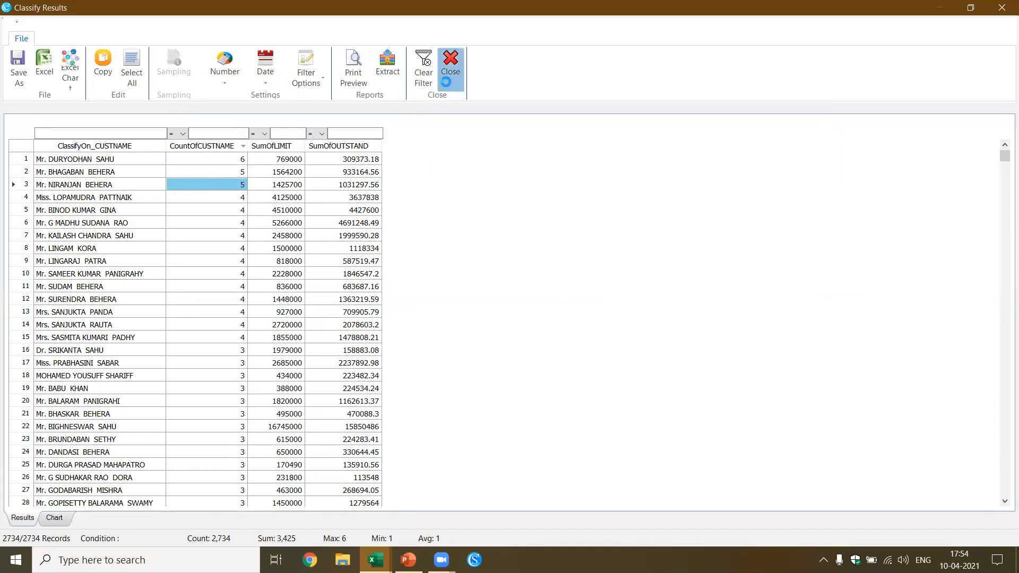
{"action": "left_click", "coordinate": [451, 64]}
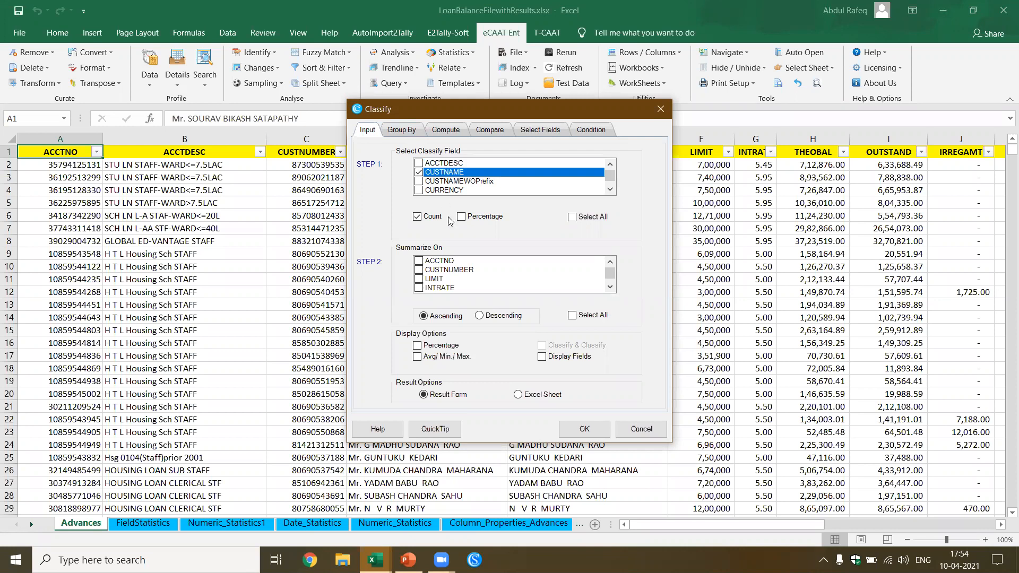
Step: Classify the Advances data by CUSTNAME, grouped by ACCTDESC and summarized on OUTSTAND, with output to the result form
{"action": "left_click", "coordinate": [418, 133]}
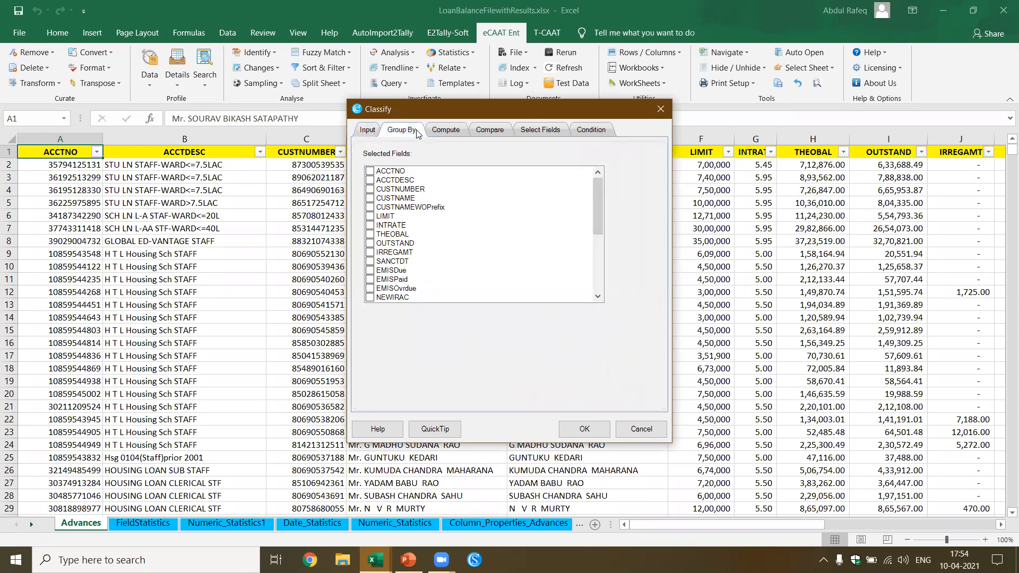
{"action": "left_click", "coordinate": [378, 182]}
{"action": "left_click", "coordinate": [368, 132]}
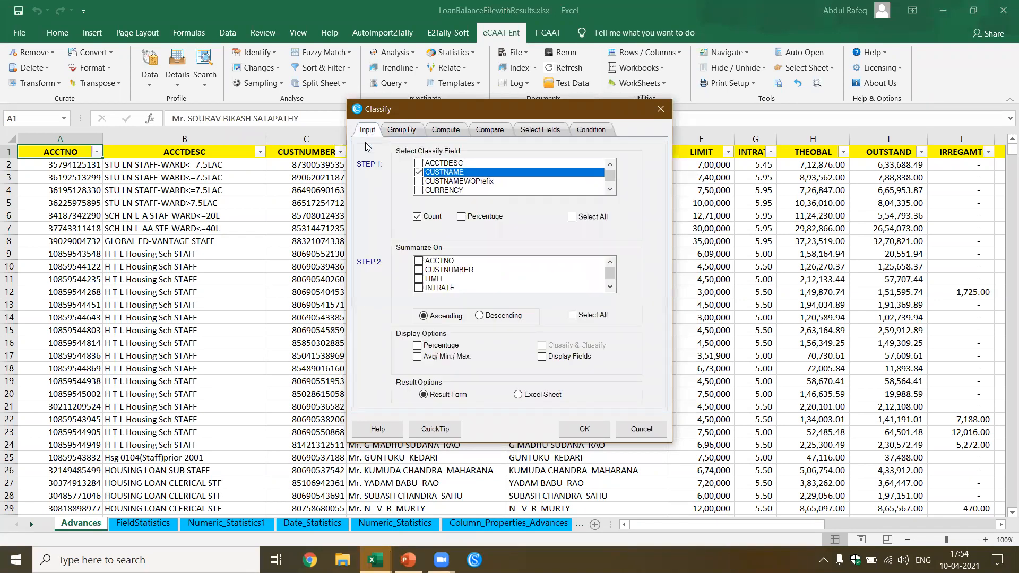
{"action": "left_click", "coordinate": [425, 279]}
{"action": "left_click", "coordinate": [425, 280]}
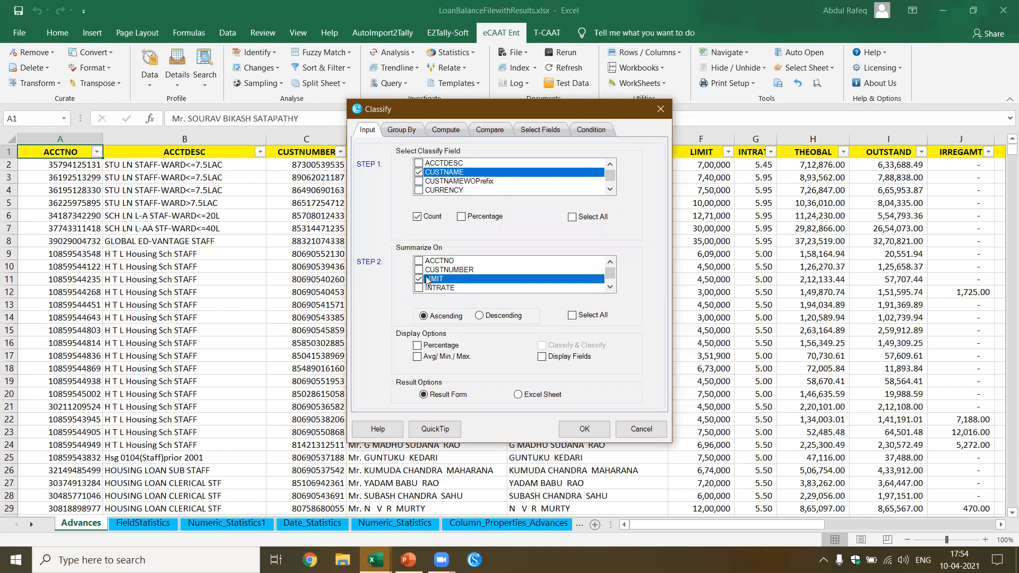
{"action": "scroll", "coordinate": [433, 280], "scroll_direction": "down", "scroll_amount": 1}
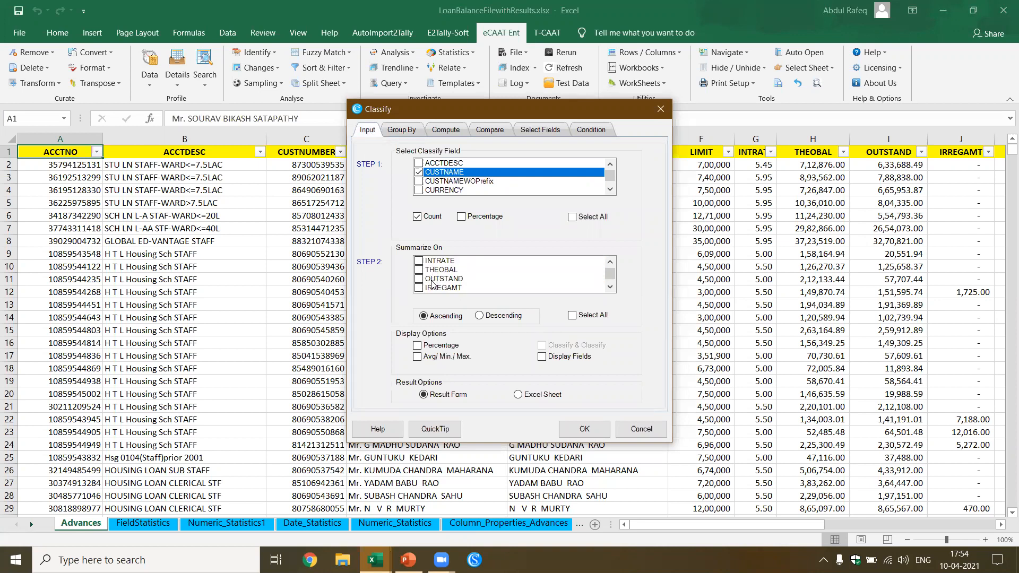
{"action": "left_click", "coordinate": [432, 282]}
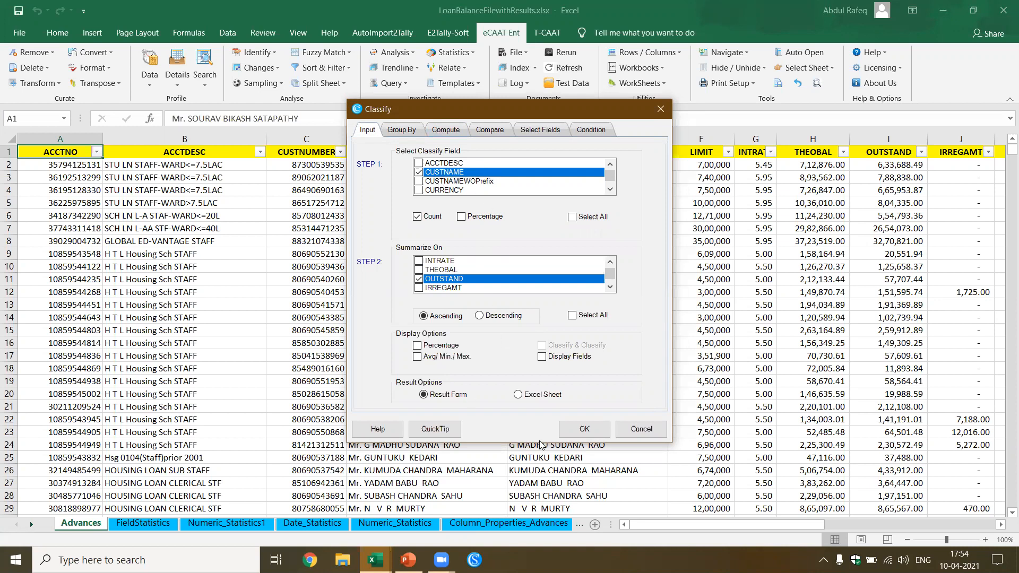
{"action": "left_click", "coordinate": [584, 428]}
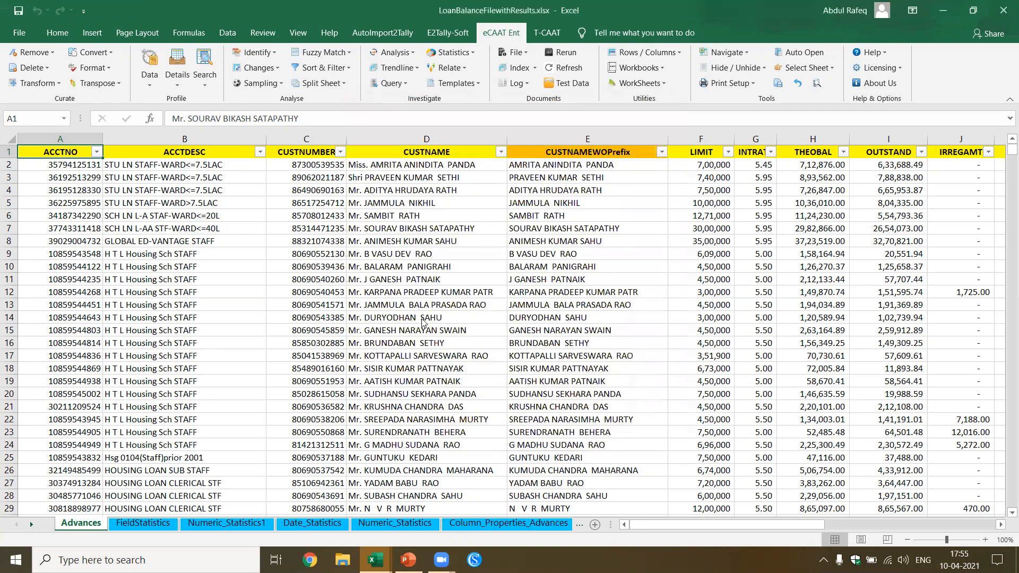
Step: Bring the Classify Results window to the front and maximize it
{"action": "key", "text": "alt+Tab"}
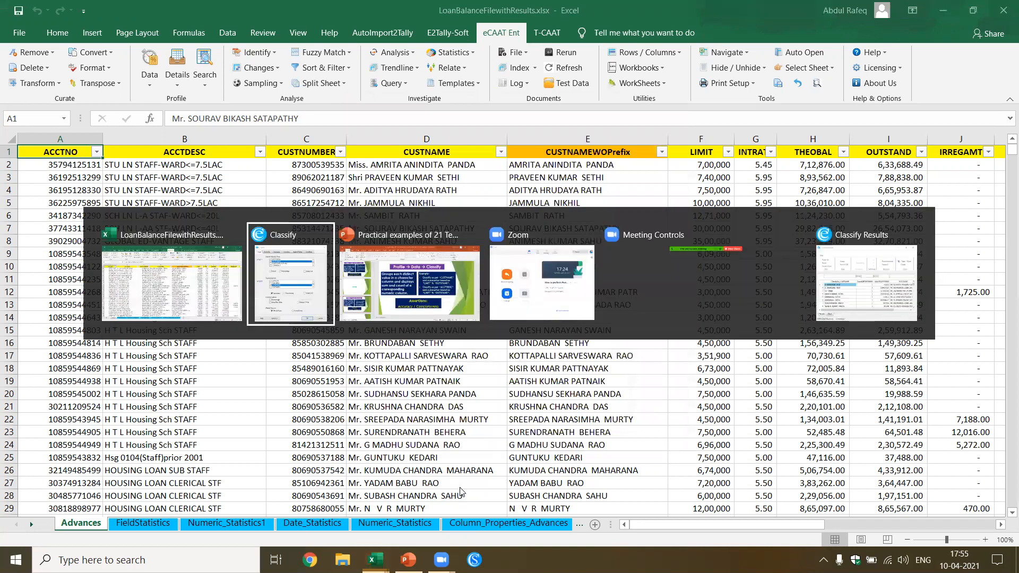
{"action": "left_click", "coordinate": [876, 294]}
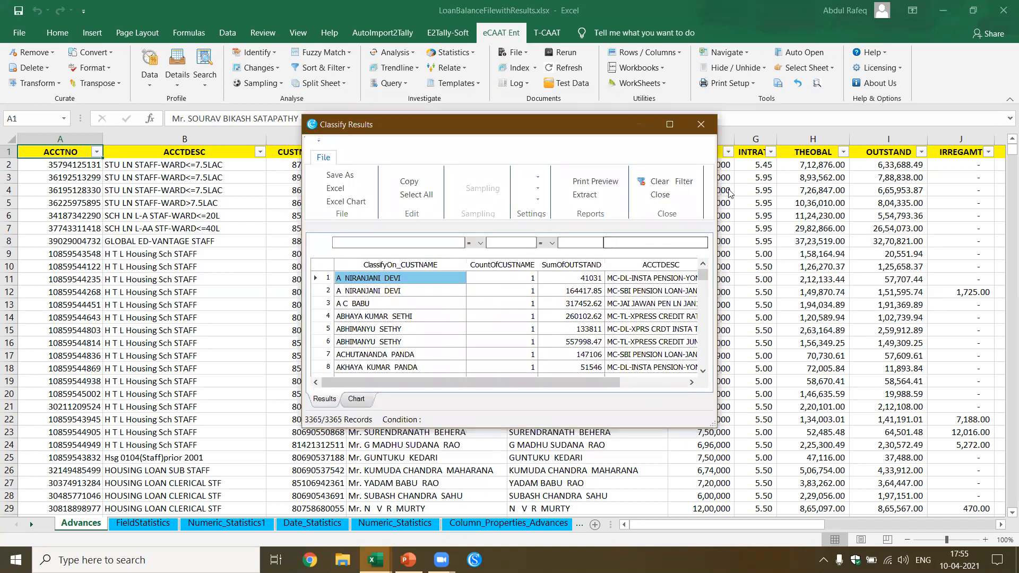
{"action": "left_click", "coordinate": [669, 124]}
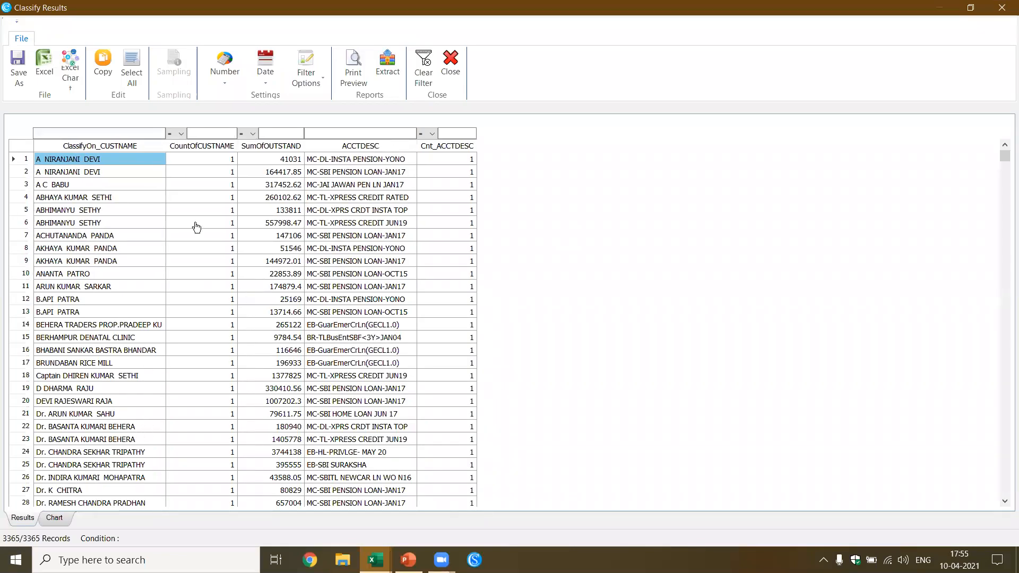
Step: Examine the grouped results for customers listed more than once, comparing the ACCTDESC loan type in each of their rows
{"action": "left_click", "coordinate": [348, 161]}
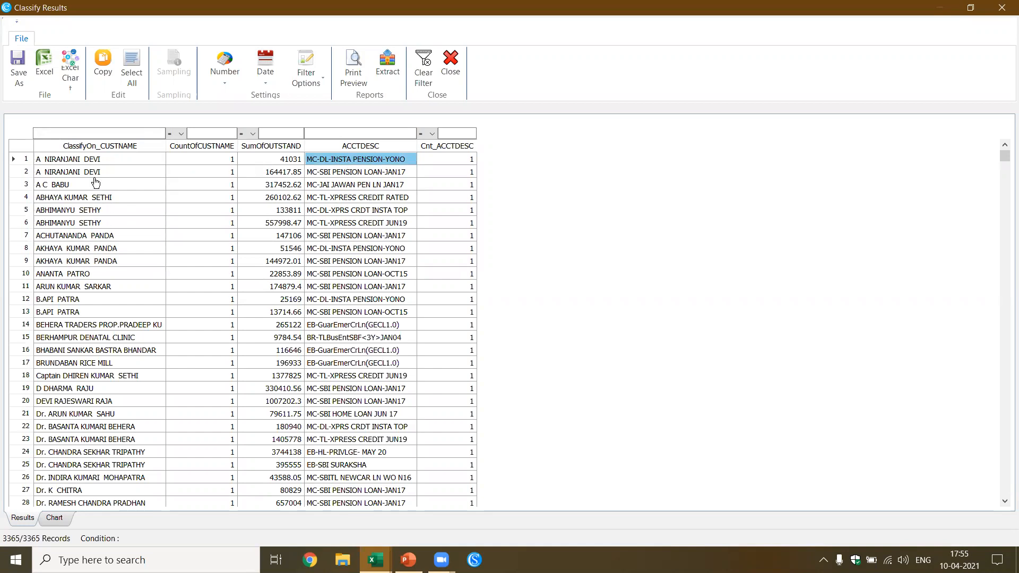
{"action": "left_click", "coordinate": [88, 162]}
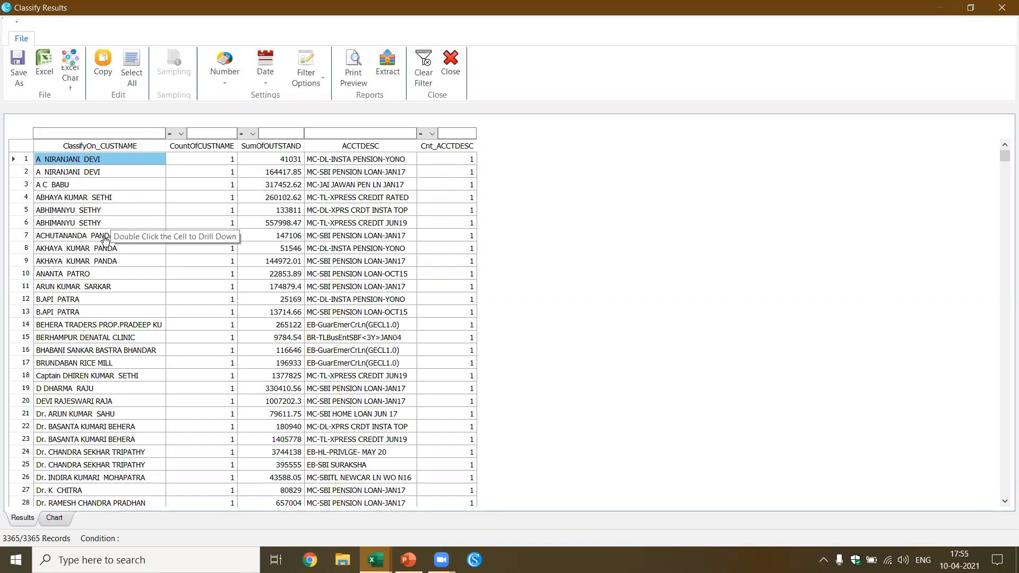
{"action": "left_click", "coordinate": [96, 212]}
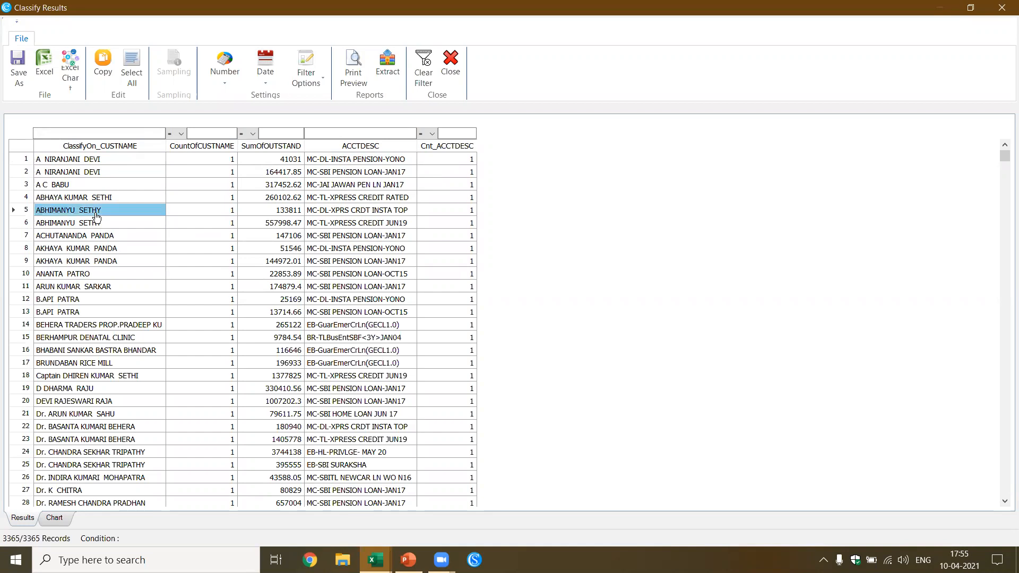
{"action": "left_click", "coordinate": [340, 214]}
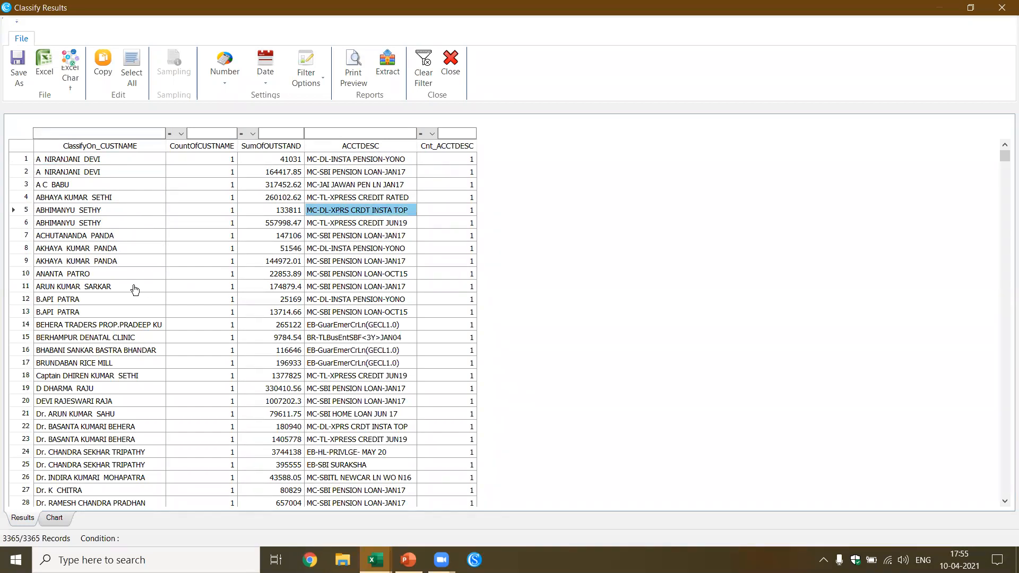
{"action": "left_click", "coordinate": [115, 328]}
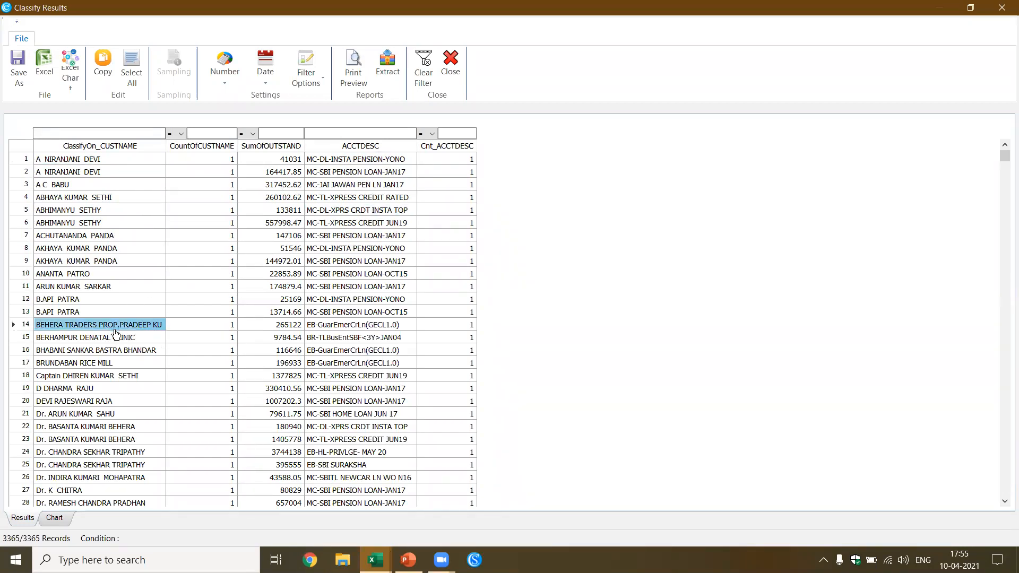
{"action": "left_click", "coordinate": [81, 302]}
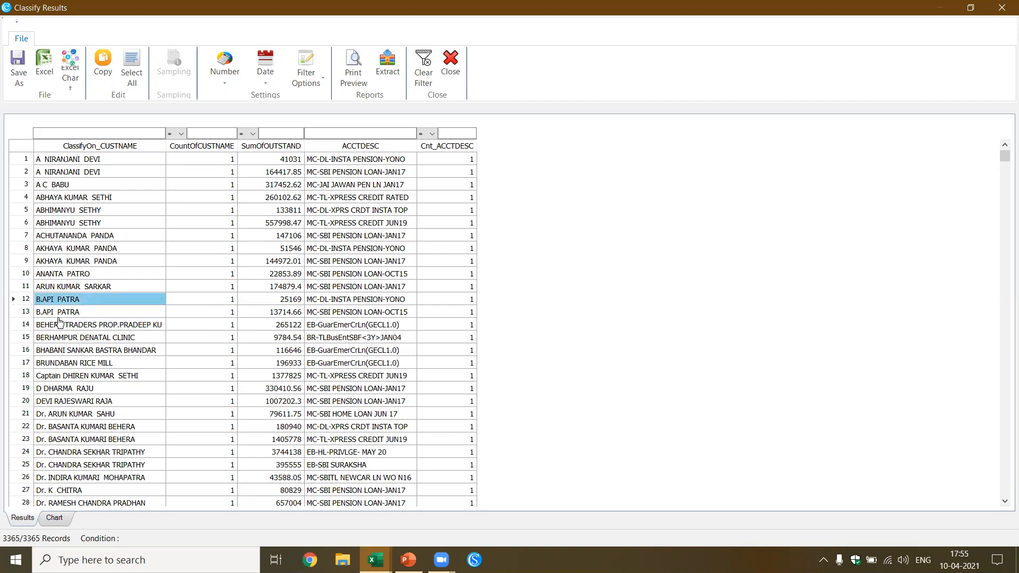
{"action": "scroll", "coordinate": [100, 424], "scroll_direction": "down", "scroll_amount": 1}
{"action": "left_click", "coordinate": [108, 392]}
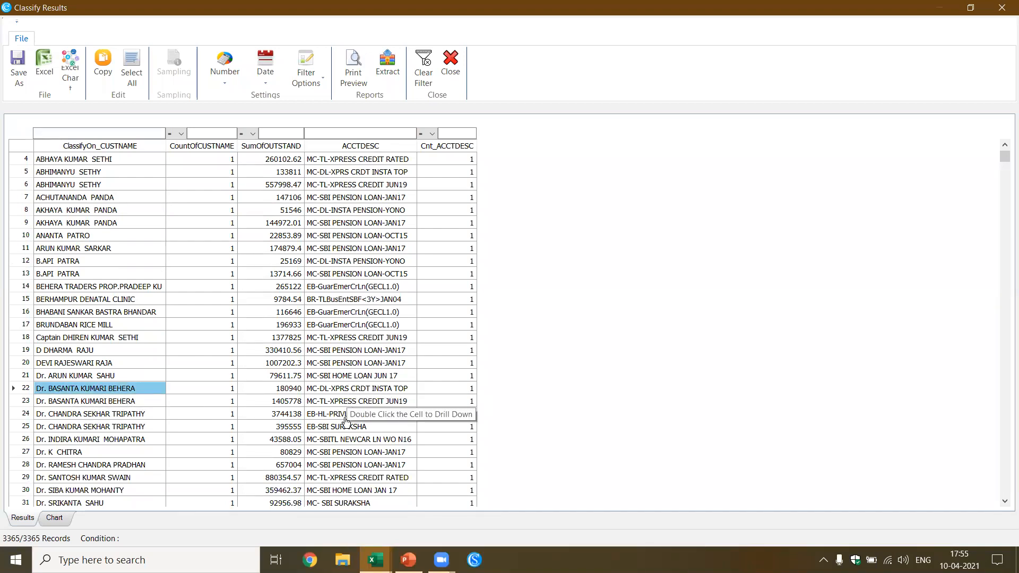
{"action": "scroll", "coordinate": [346, 422], "scroll_direction": "up", "scroll_amount": 1}
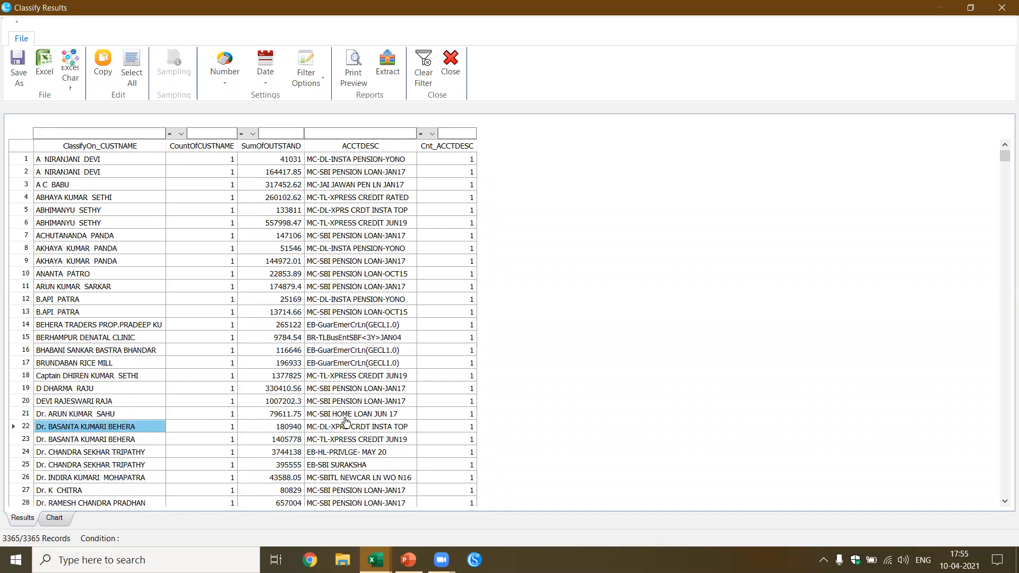
Step: Sort the results by ACCTDESC in ascending order, review the educational and bank deposit loan groups, and close the results
{"action": "left_click", "coordinate": [365, 147]}
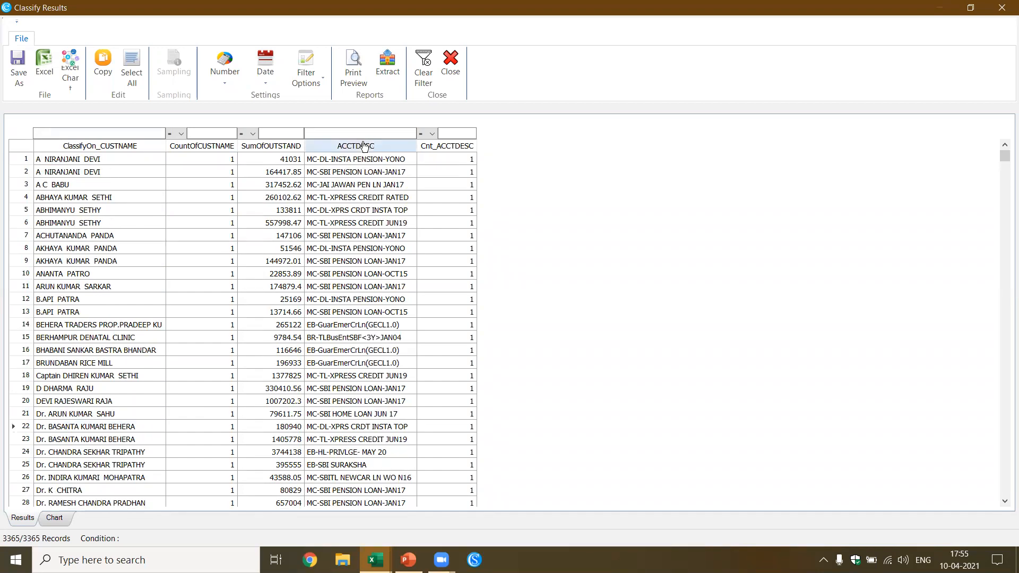
{"action": "left_click", "coordinate": [364, 146]}
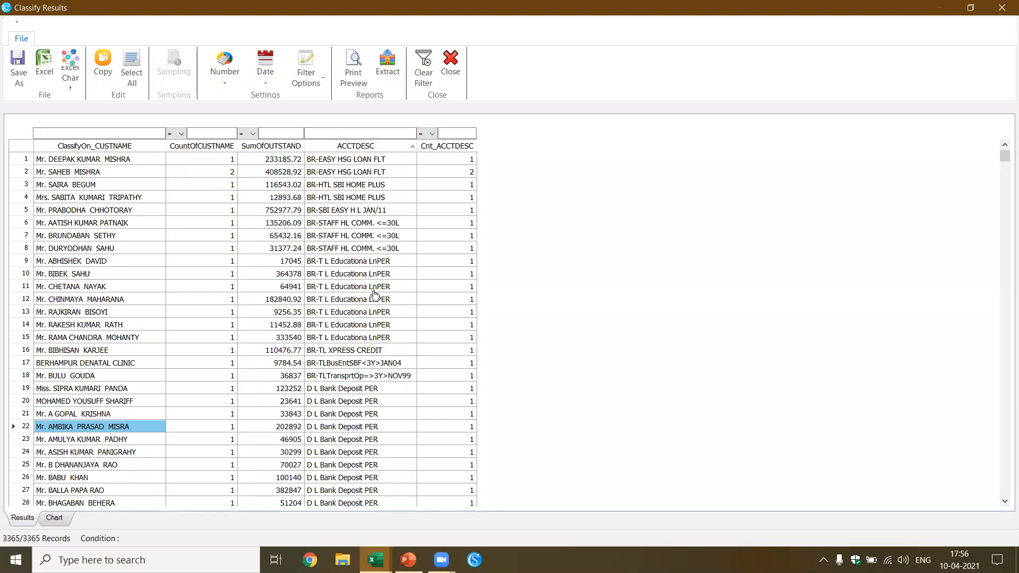
{"action": "left_click", "coordinate": [367, 262]}
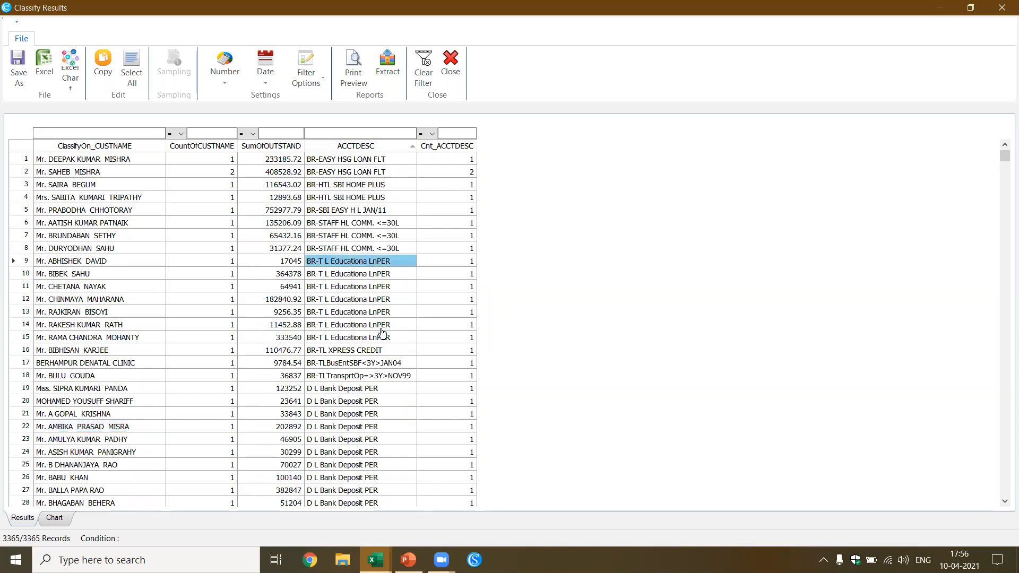
{"action": "left_click", "coordinate": [383, 339]}
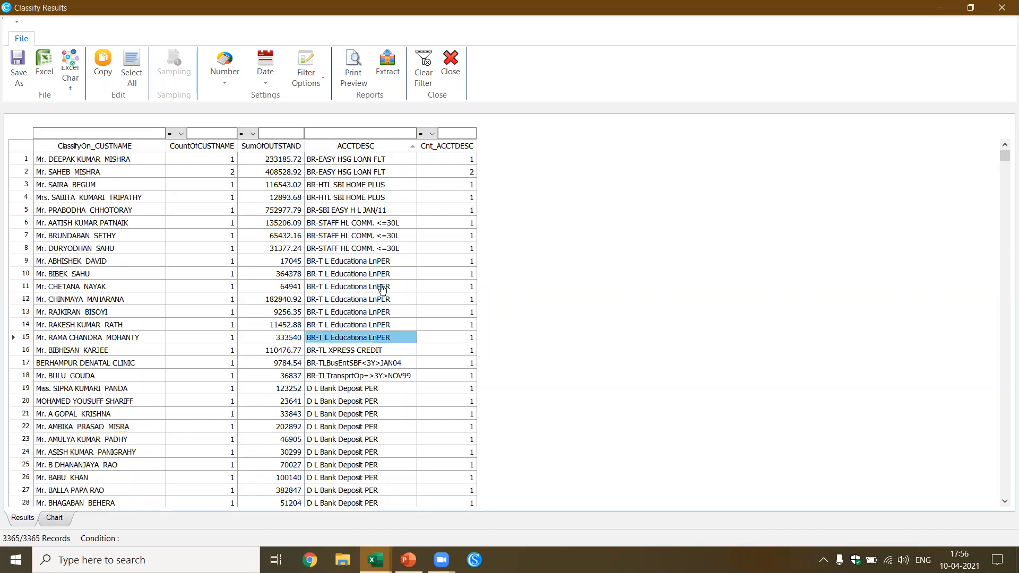
{"action": "scroll", "coordinate": [345, 348], "scroll_direction": "down", "scroll_amount": 3}
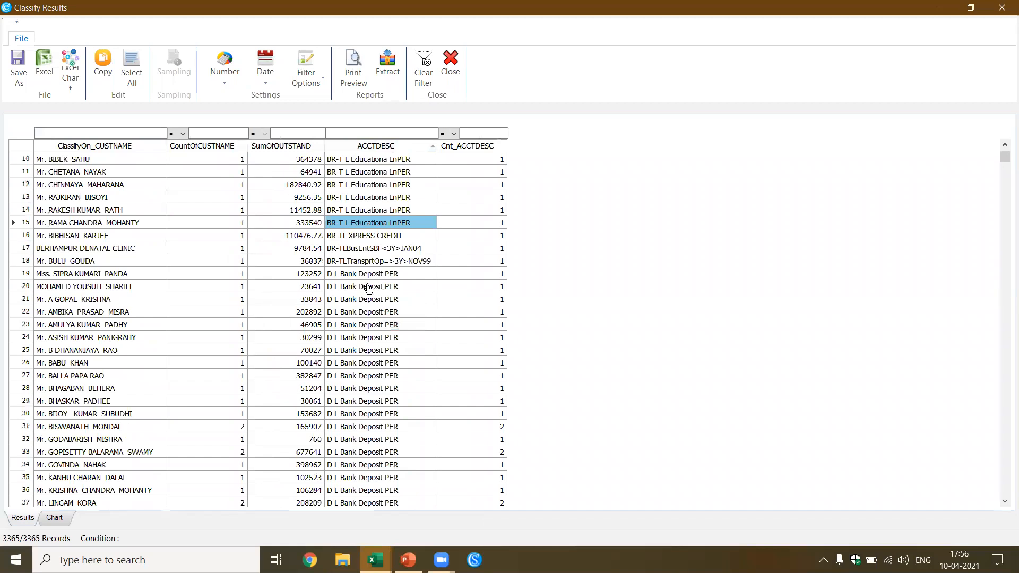
{"action": "left_click", "coordinate": [372, 276]}
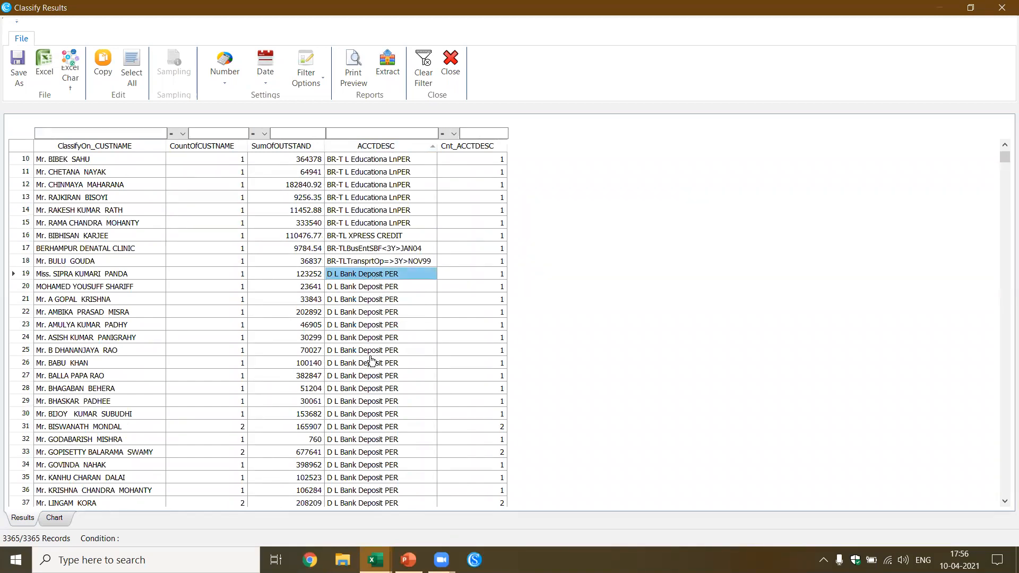
{"action": "scroll", "coordinate": [391, 337], "scroll_direction": "down", "scroll_amount": 3}
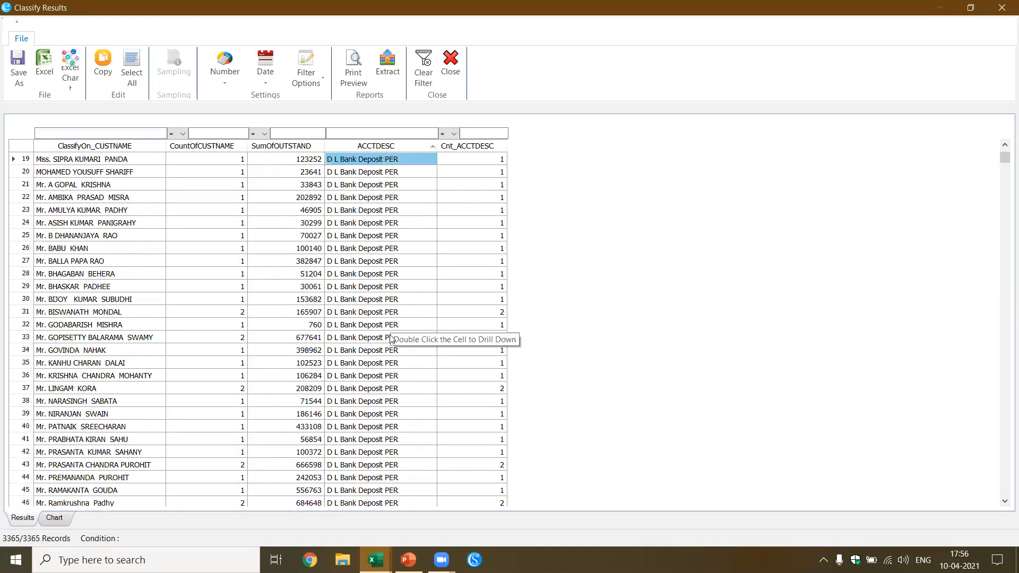
{"action": "left_click", "coordinate": [452, 65]}
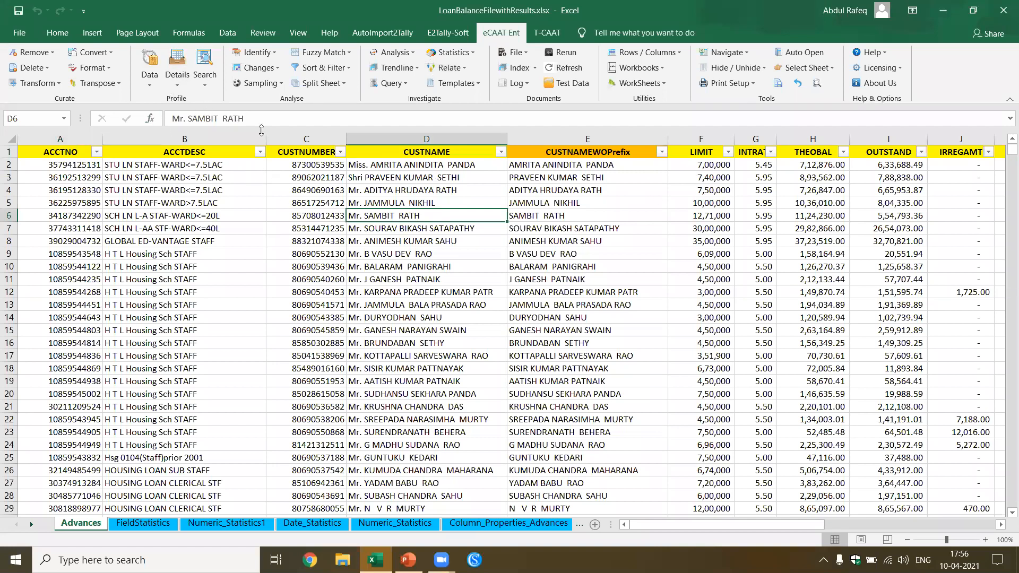
Step: Set up a Classify on the Advances data with CUSTNAME as the classify field, summarized on LIMIT and OUTSTAND
{"action": "left_click", "coordinate": [157, 91]}
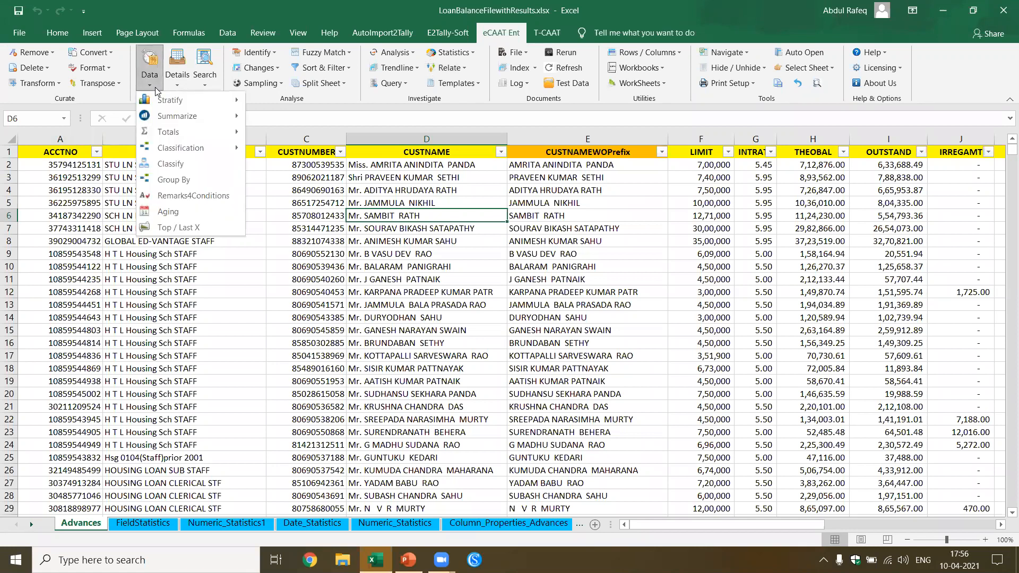
{"action": "left_click", "coordinate": [171, 166]}
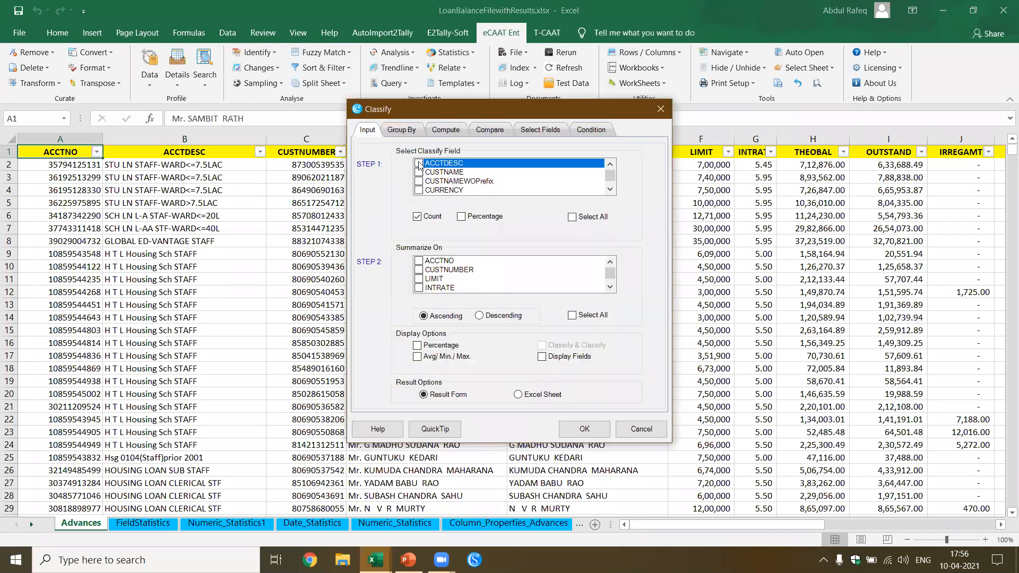
{"action": "left_click", "coordinate": [419, 172]}
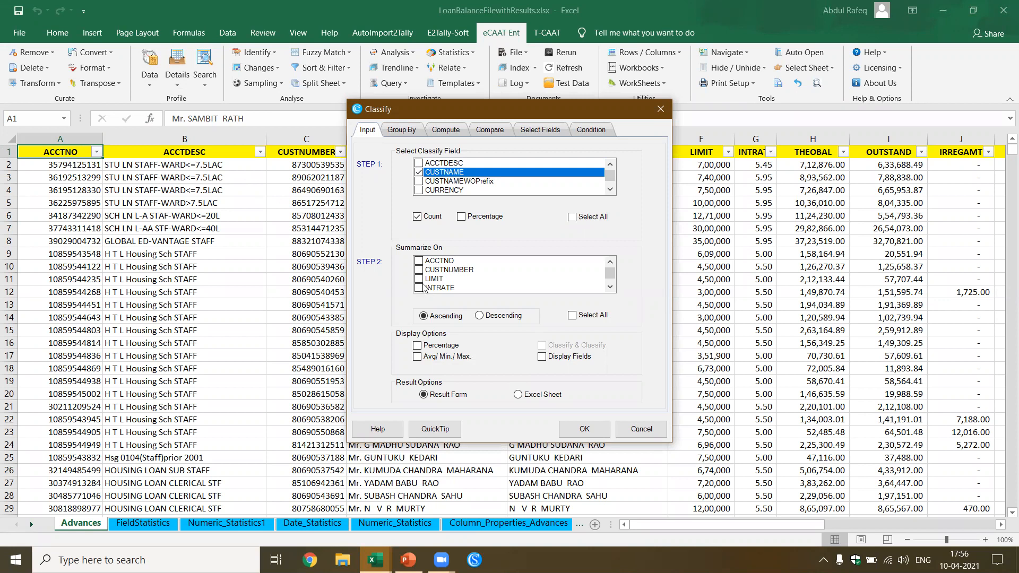
{"action": "scroll", "coordinate": [424, 281], "scroll_direction": "down", "scroll_amount": 2}
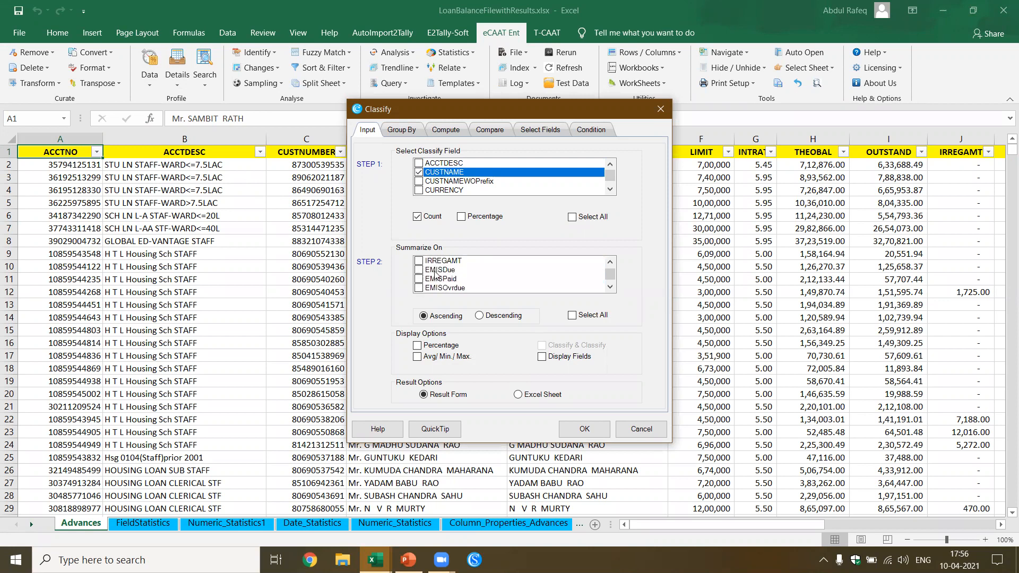
{"action": "left_click", "coordinate": [420, 280]}
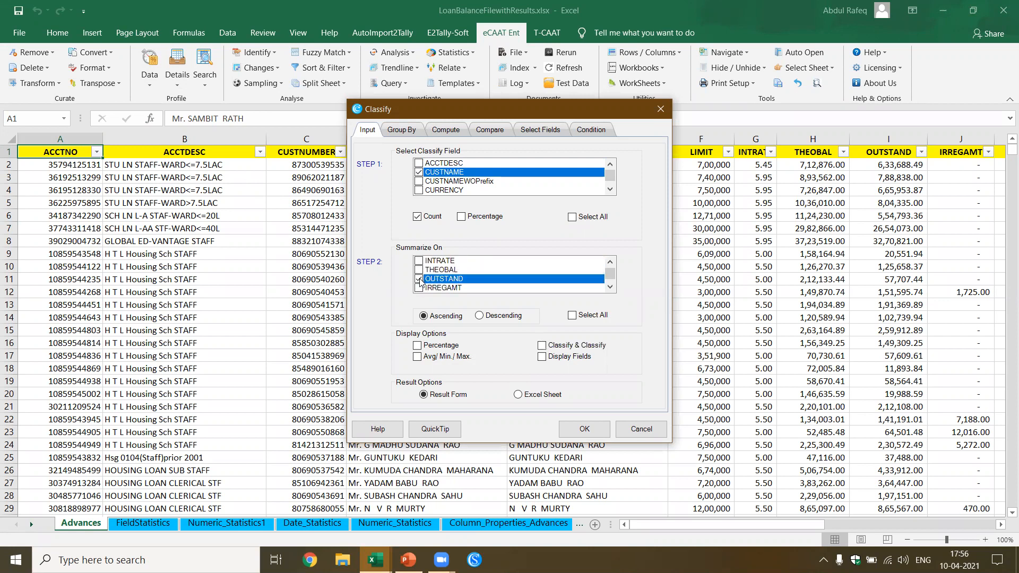
Step: Add the computed field OUTSTAND - LIMIT to the classification and open the comparison settings
{"action": "left_click", "coordinate": [458, 133]}
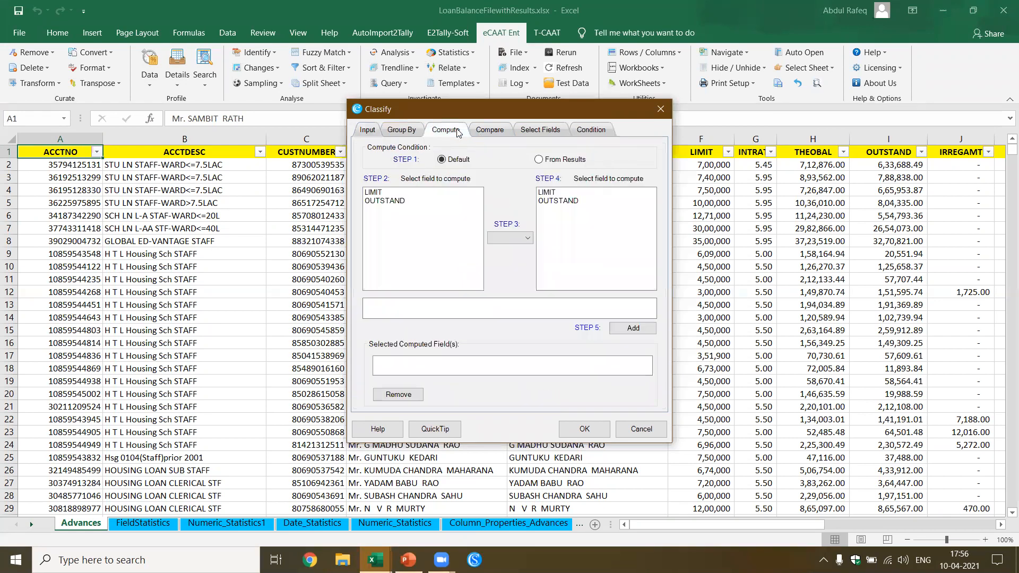
{"action": "left_click", "coordinate": [403, 202]}
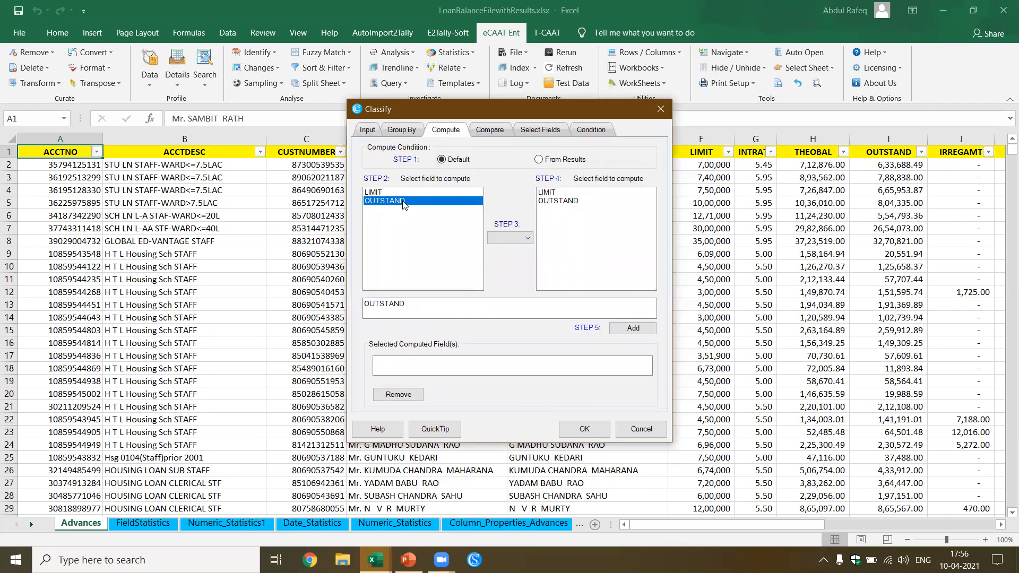
{"action": "left_click", "coordinate": [529, 238]}
{"action": "left_click", "coordinate": [499, 266]}
{"action": "left_click", "coordinate": [566, 193]}
{"action": "left_click", "coordinate": [633, 329]}
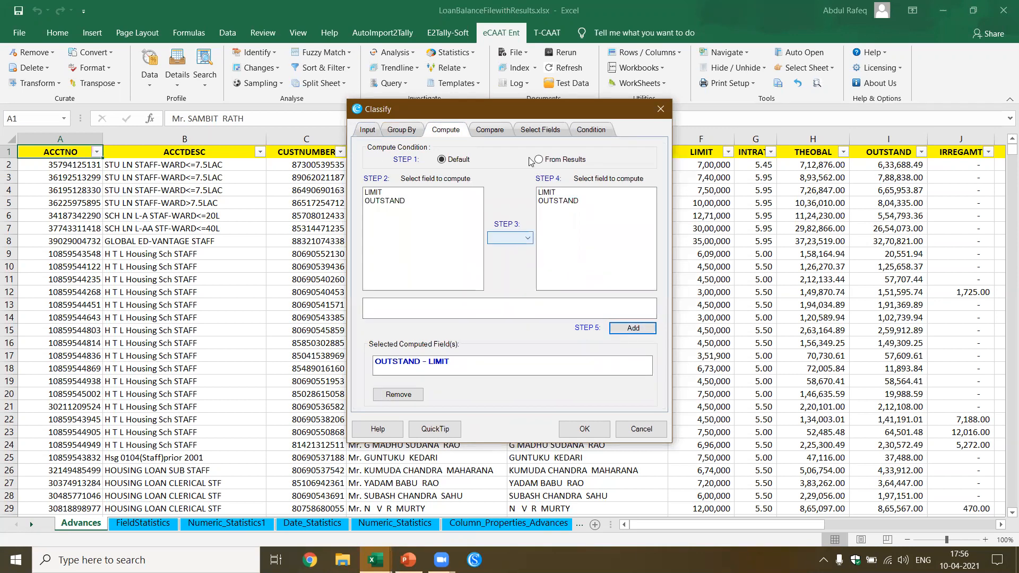
{"action": "left_click", "coordinate": [491, 130]}
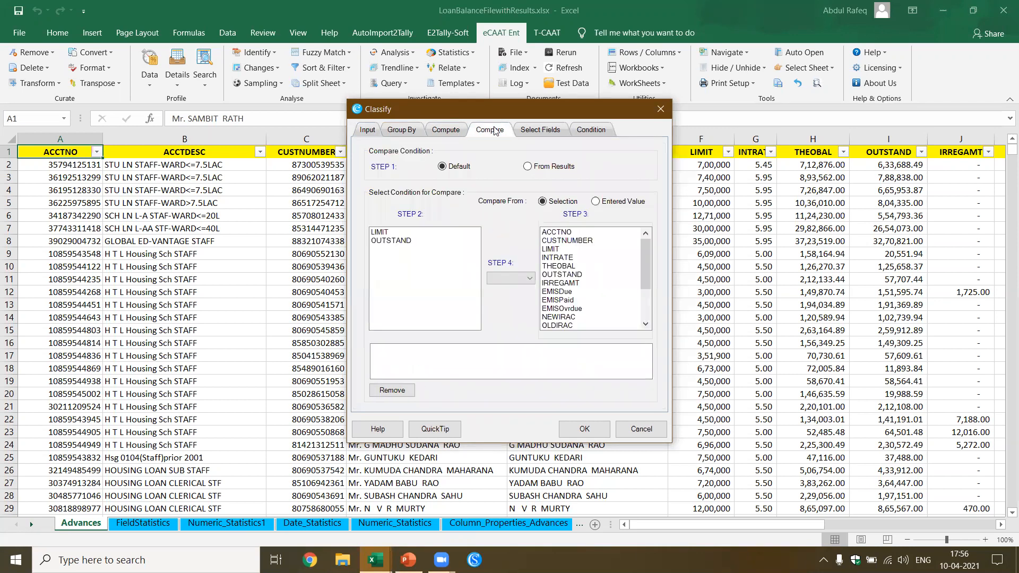
{"action": "left_click", "coordinate": [534, 167]}
{"action": "left_click", "coordinate": [431, 251]}
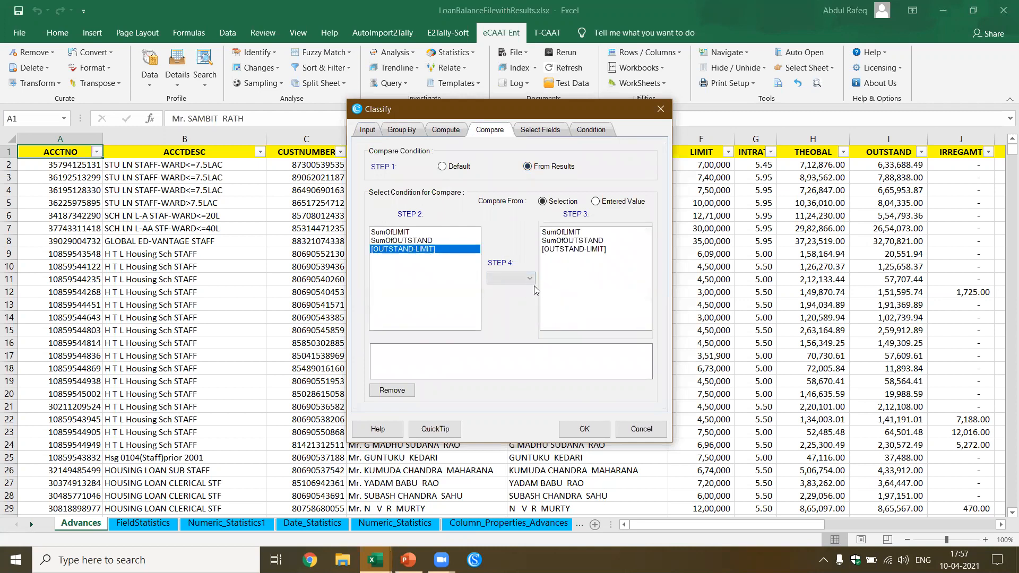
{"action": "left_click", "coordinate": [507, 278]}
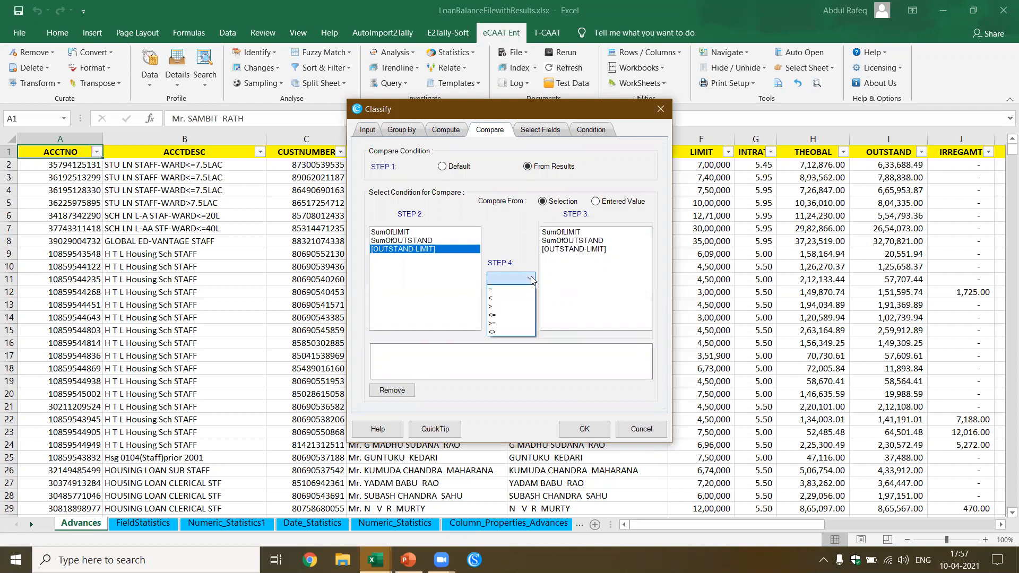
{"action": "left_click", "coordinate": [497, 306]}
{"action": "left_click", "coordinate": [564, 328]}
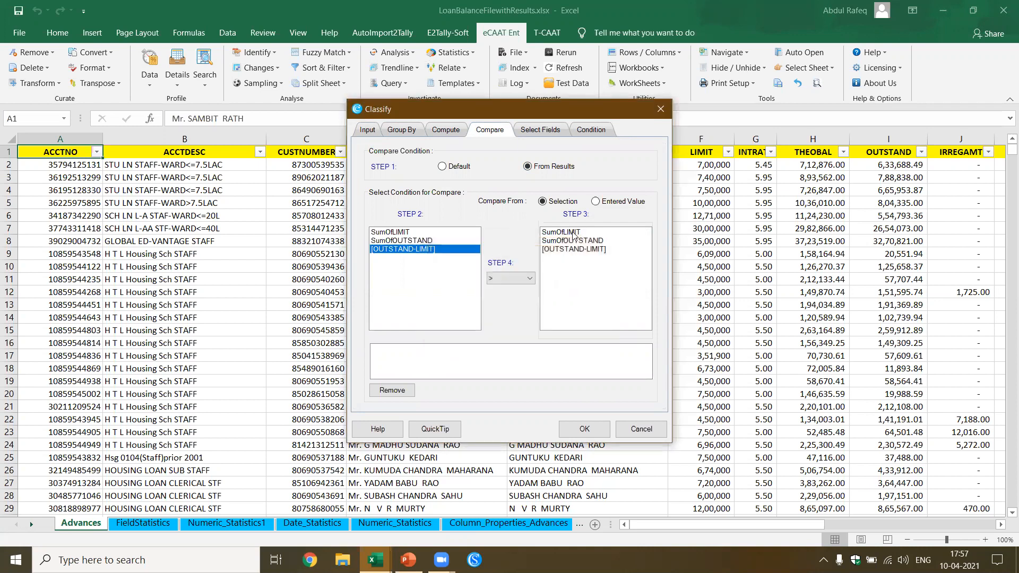
{"action": "left_click", "coordinate": [575, 233]}
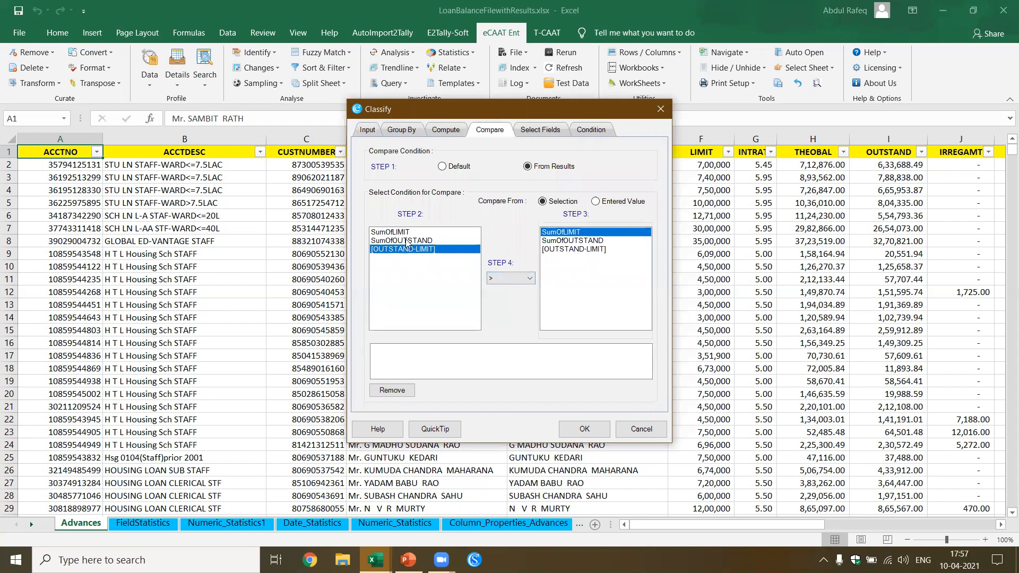
{"action": "left_click", "coordinate": [443, 166]}
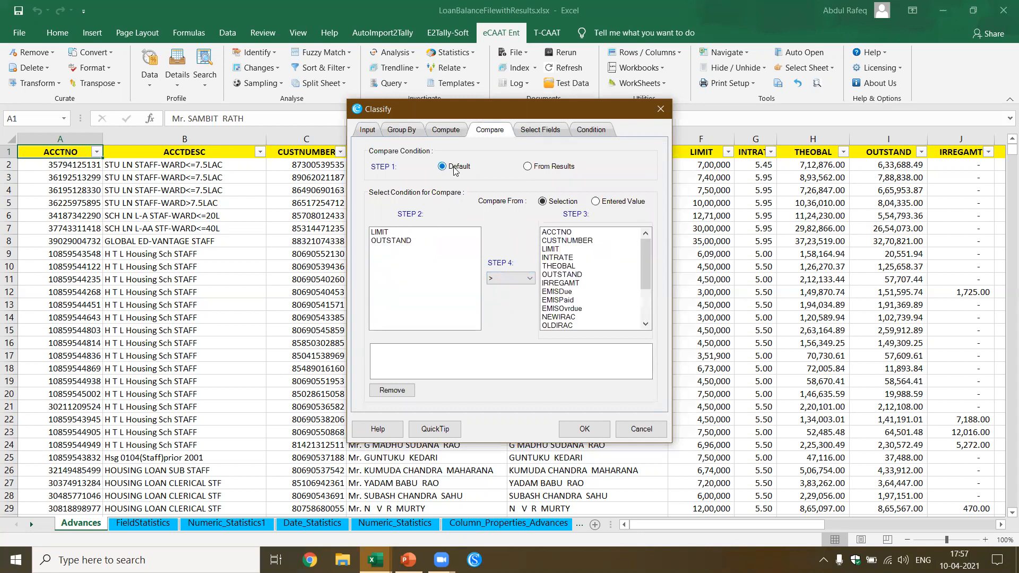
Step: Define a comparison from the results with the condition SumOfOUTSTAND > SumOfLIMIT
{"action": "left_click", "coordinate": [528, 167]}
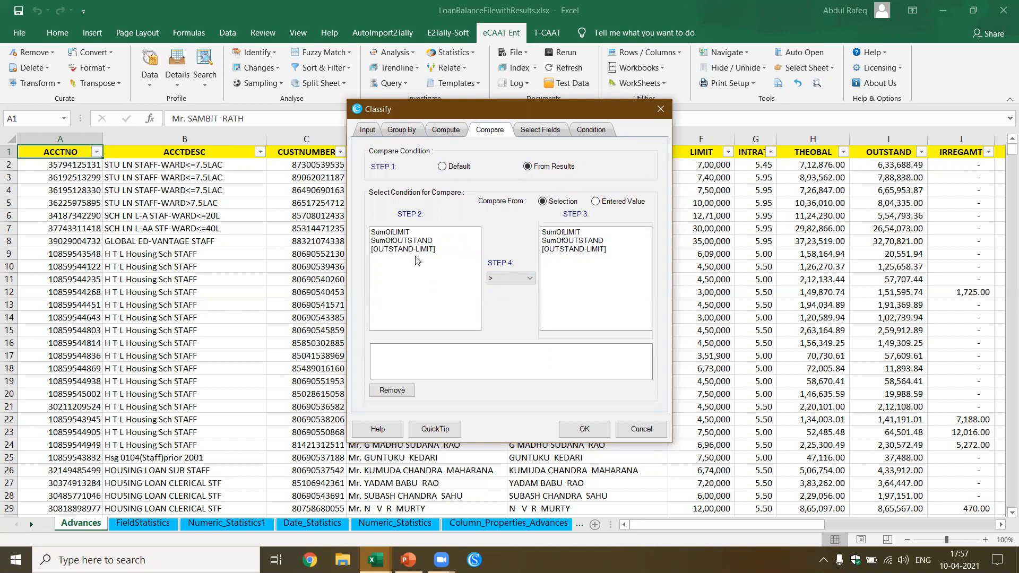
{"action": "left_click", "coordinate": [420, 242]}
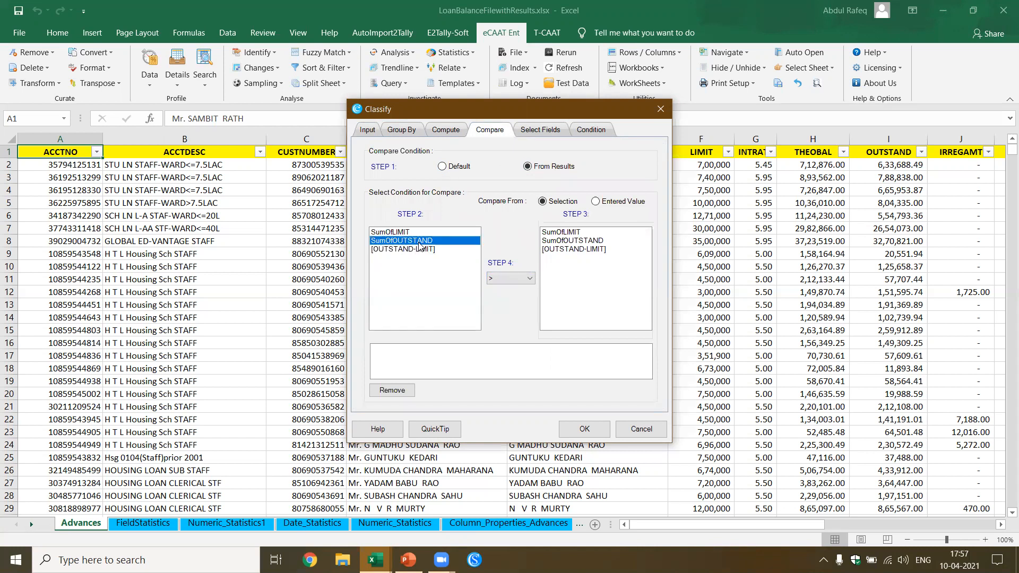
{"action": "left_click", "coordinate": [509, 279]}
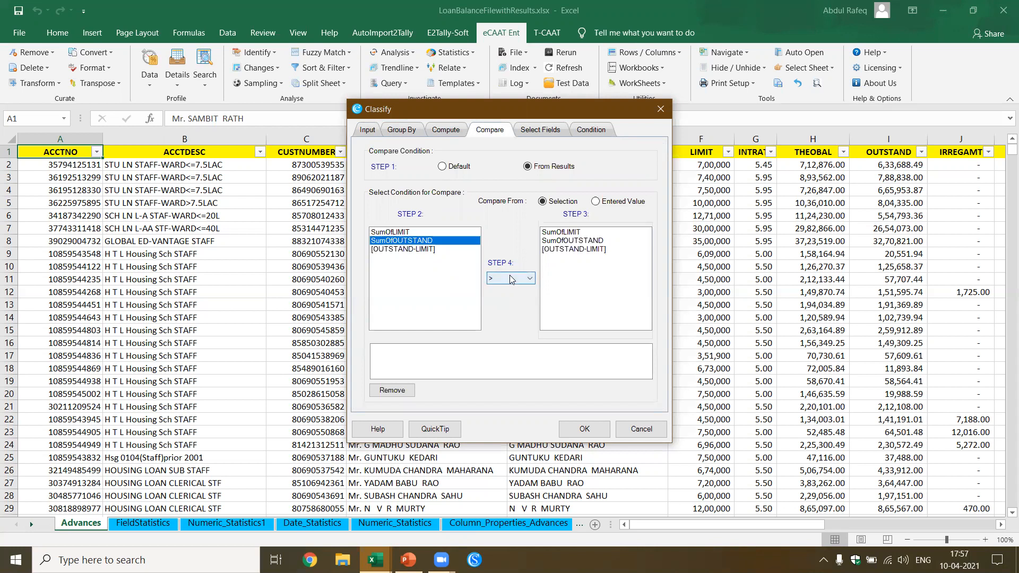
{"action": "left_click", "coordinate": [564, 234]}
{"action": "left_click", "coordinate": [529, 279]}
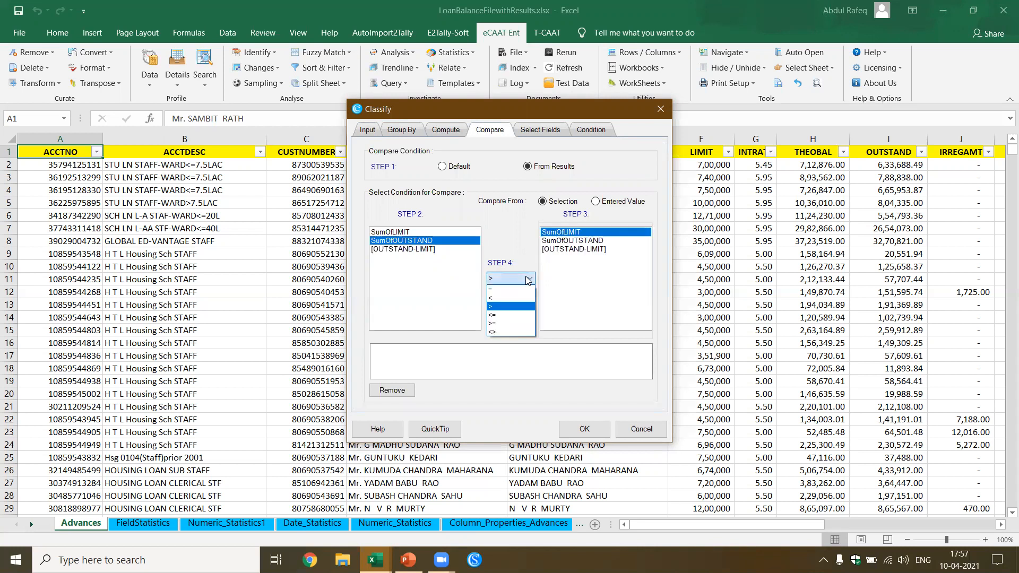
{"action": "left_click", "coordinate": [496, 312]}
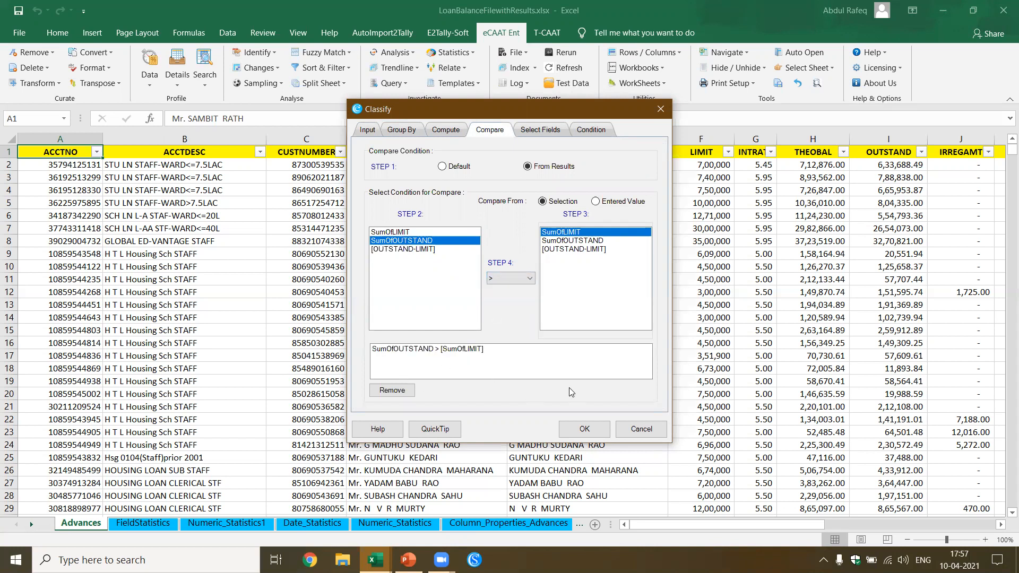
Step: Run the classification, maximize the Classify Results window and select the first SumOfLIMIT value
{"action": "left_click", "coordinate": [584, 430]}
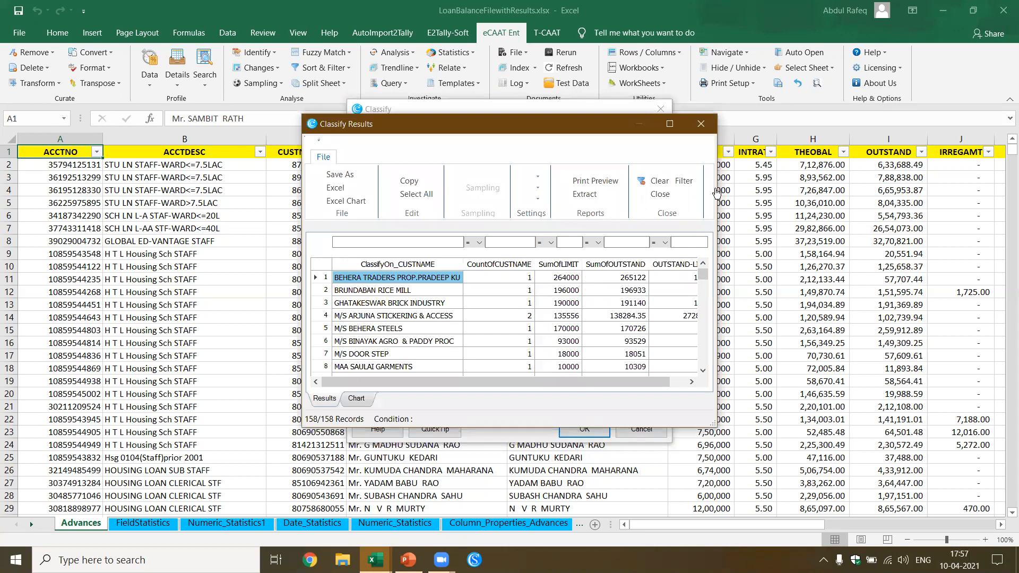
{"action": "left_click", "coordinate": [670, 123]}
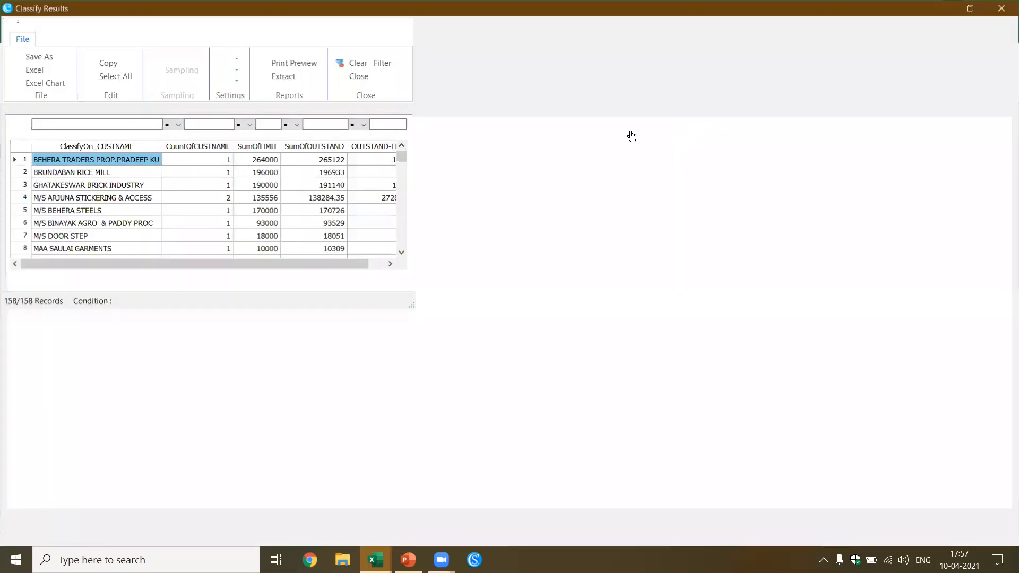
{"action": "left_click", "coordinate": [264, 160]}
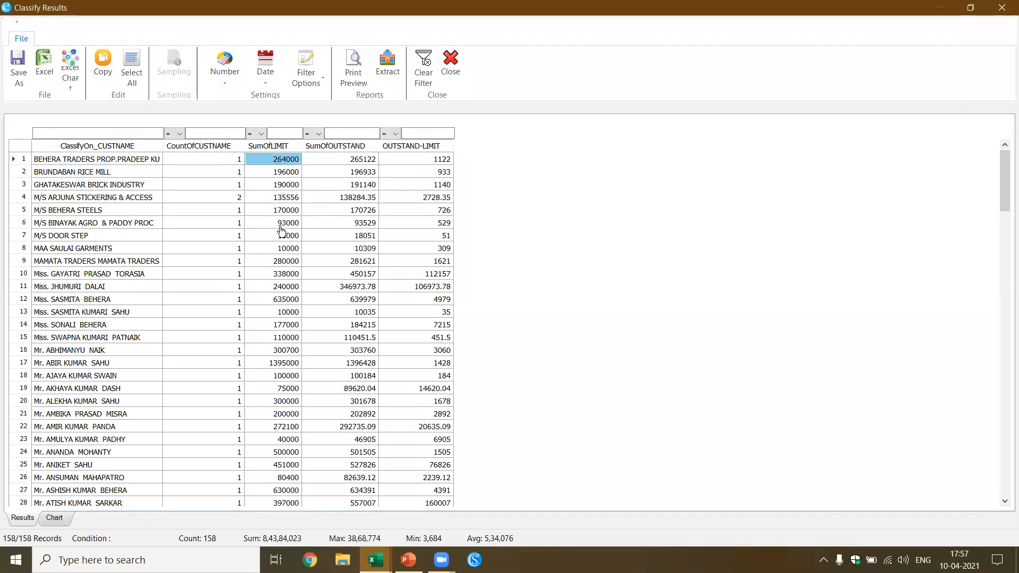
Step: Sort the results by OUTSTAND-LIMIT in descending order and review the customers with the largest excess over their limit
{"action": "left_click", "coordinate": [349, 148]}
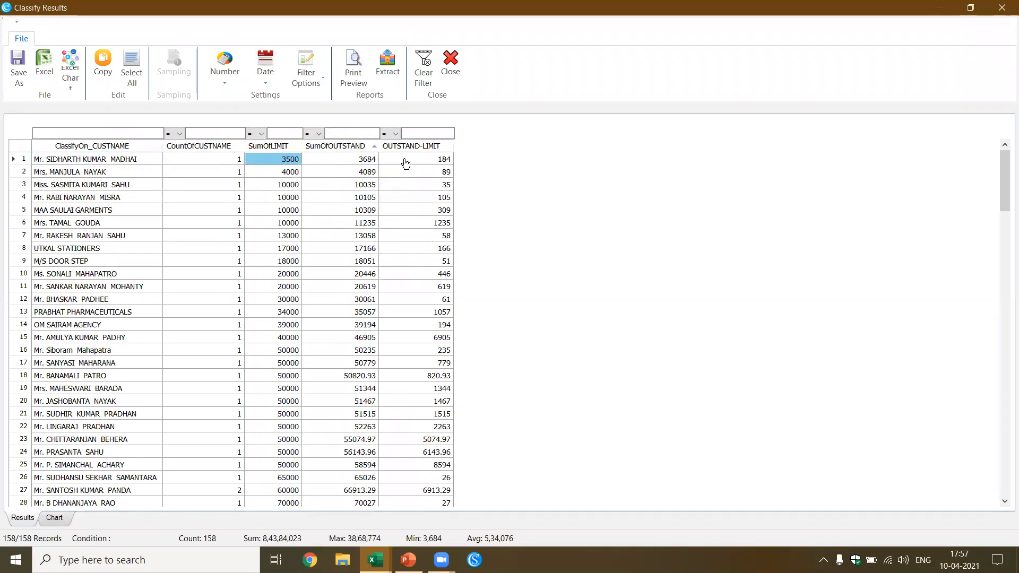
{"action": "left_click", "coordinate": [419, 147]}
{"action": "left_click", "coordinate": [419, 147]}
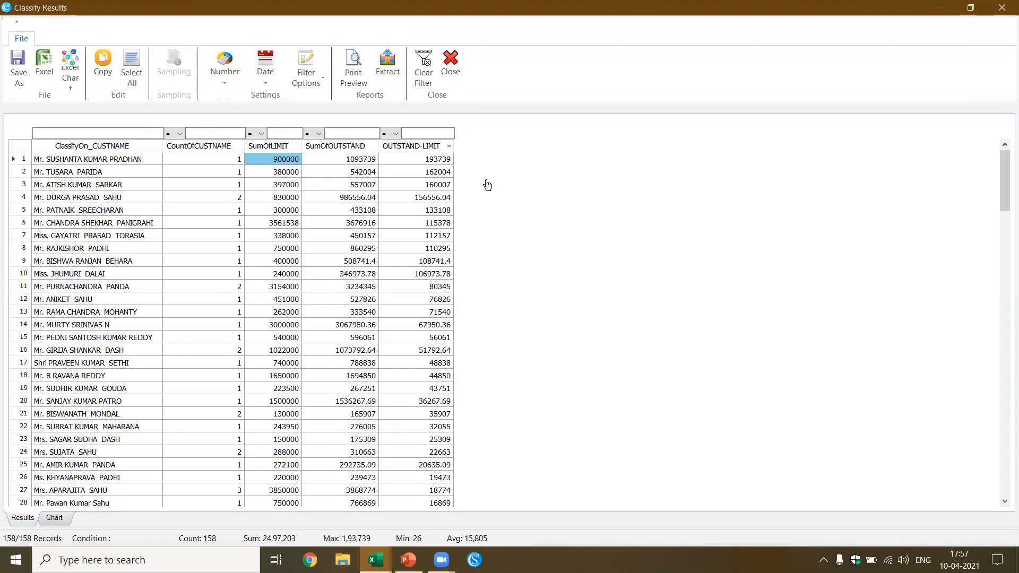
{"action": "scroll", "coordinate": [438, 202], "scroll_direction": "down", "scroll_amount": 7}
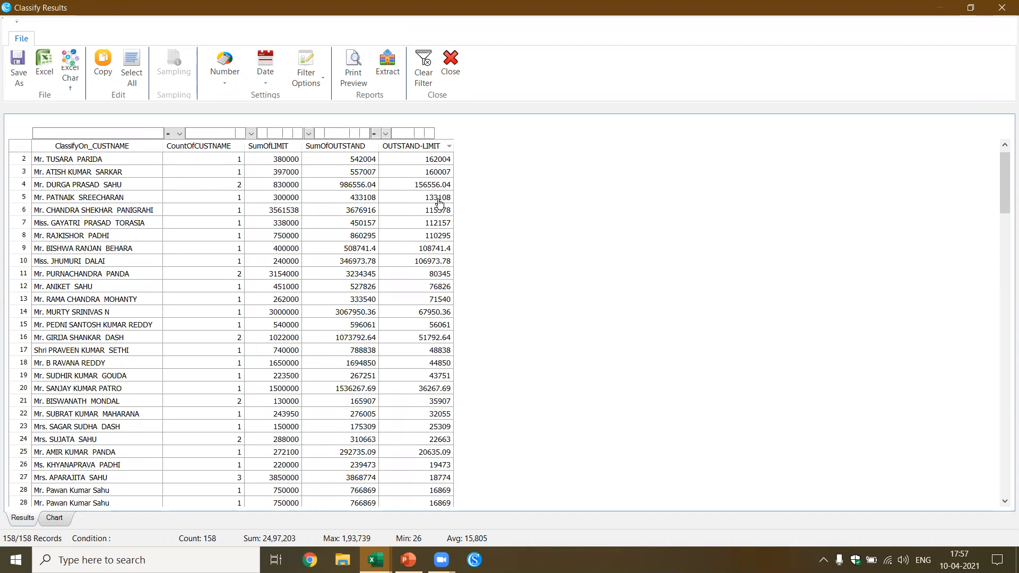
Step: Export the sorted classification results to an Excel sheet and return to the Advances sheet
{"action": "scroll", "coordinate": [438, 203], "scroll_direction": "up", "scroll_amount": 7}
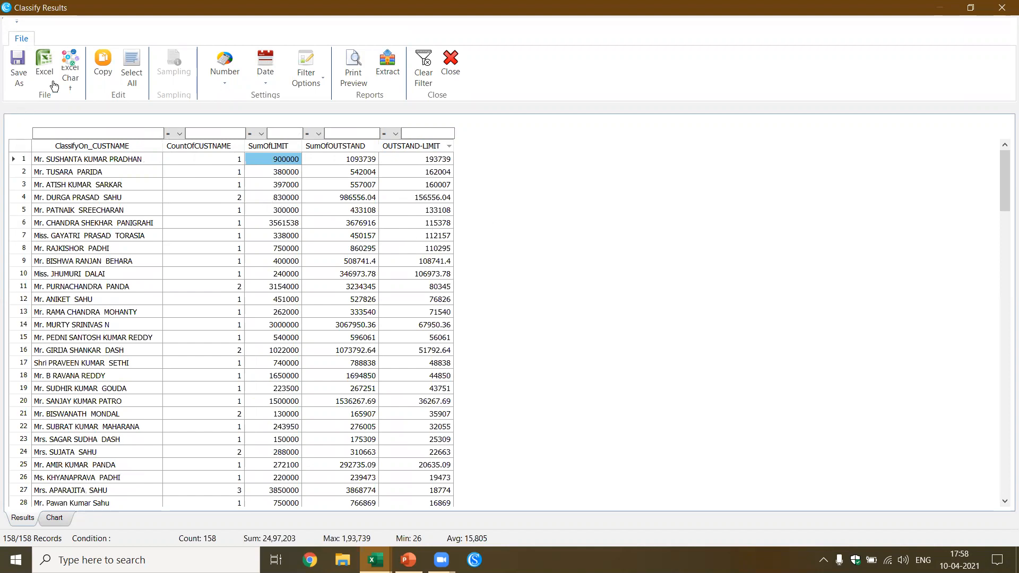
{"action": "left_click", "coordinate": [44, 69]}
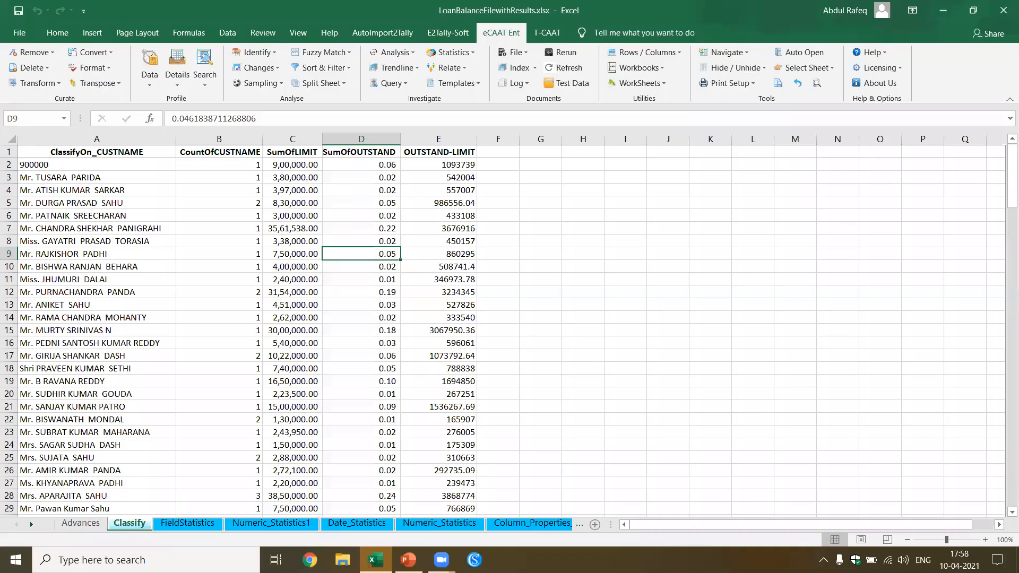
{"action": "left_click", "coordinate": [81, 524]}
Step: Switch to PowerPoint, read the slides on Classify with Compute & Compare, Group By and Identify Duplicates, and end the slide show
{"action": "key", "text": "alt+Tab"}
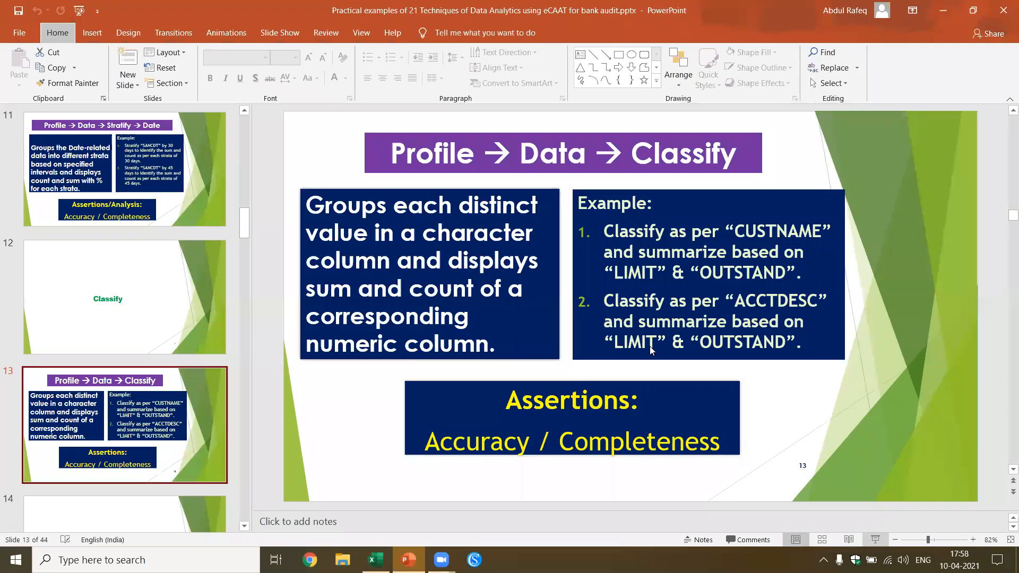
{"action": "key", "text": "alt+Tab"}
{"action": "left_click", "coordinate": [649, 348]}
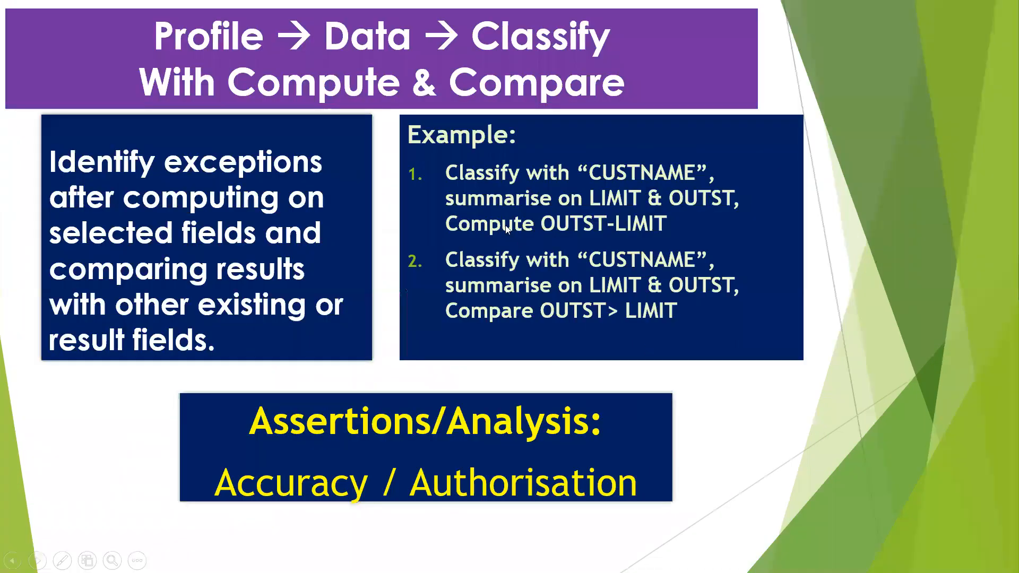
{"action": "left_click", "coordinate": [593, 267]}
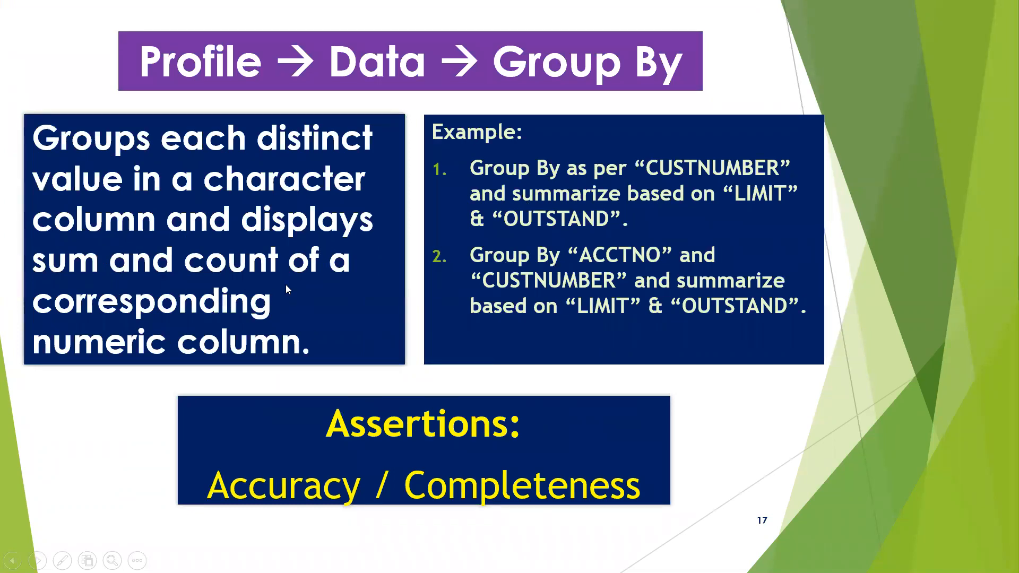
{"action": "left_click", "coordinate": [371, 329]}
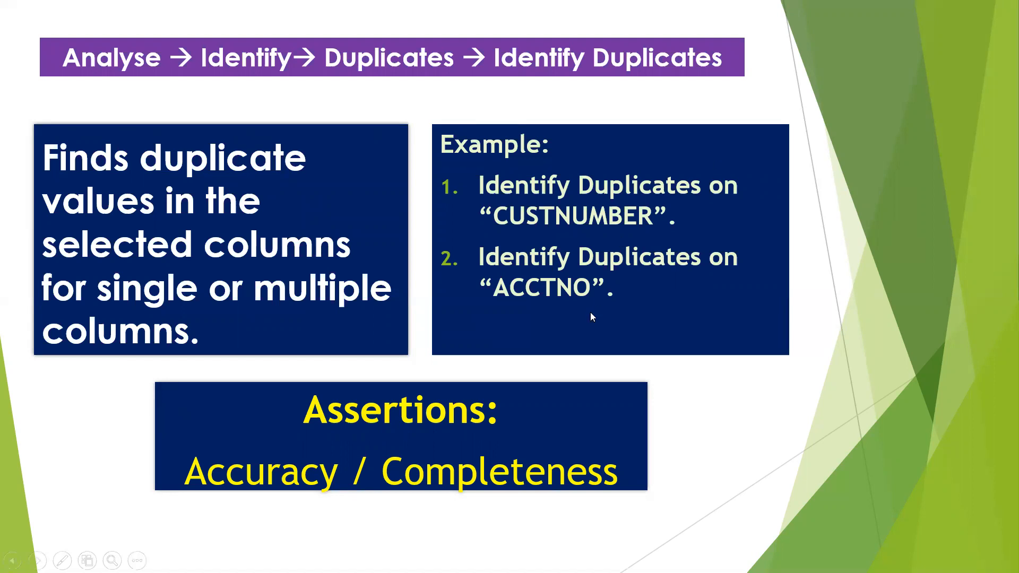
{"action": "key", "text": "Escape"}
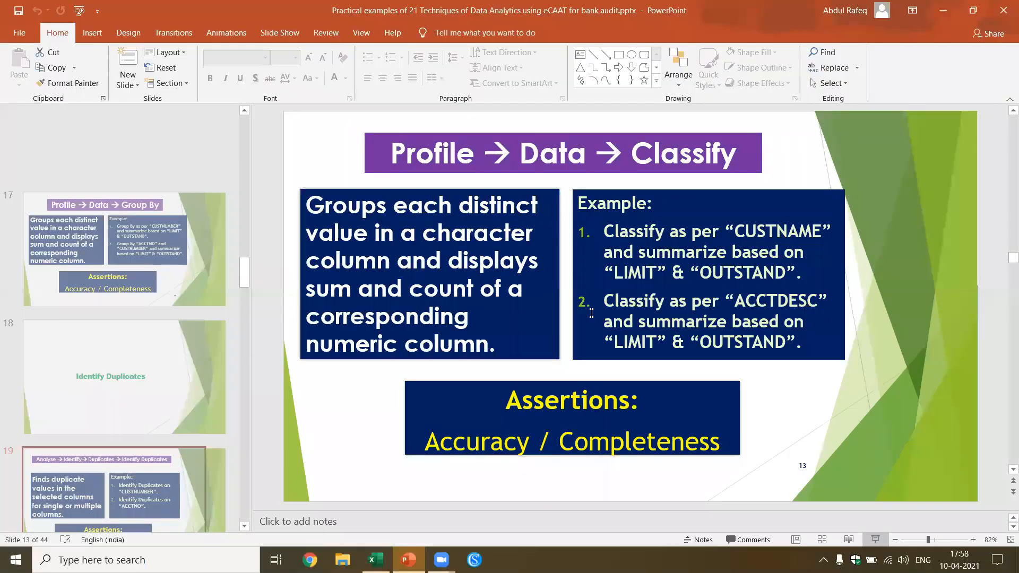
Step: Switch to Excel and start a Group By on the Advances sheet, classifying on ACCTNO and summarizing on LIMIT and OUTSTAND
{"action": "key", "text": "alt+Tab"}
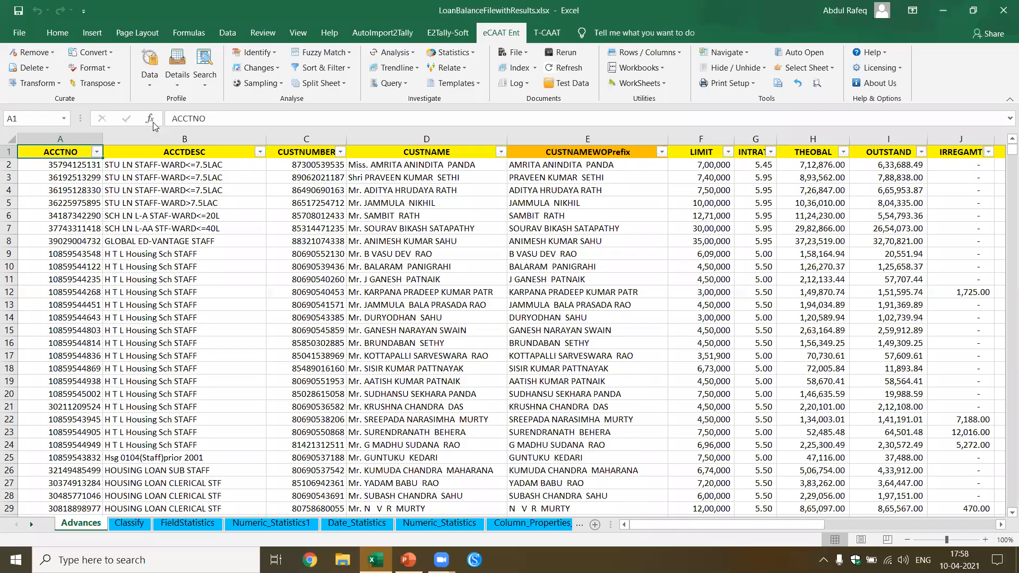
{"action": "left_click", "coordinate": [145, 87]}
{"action": "left_click", "coordinate": [176, 180]}
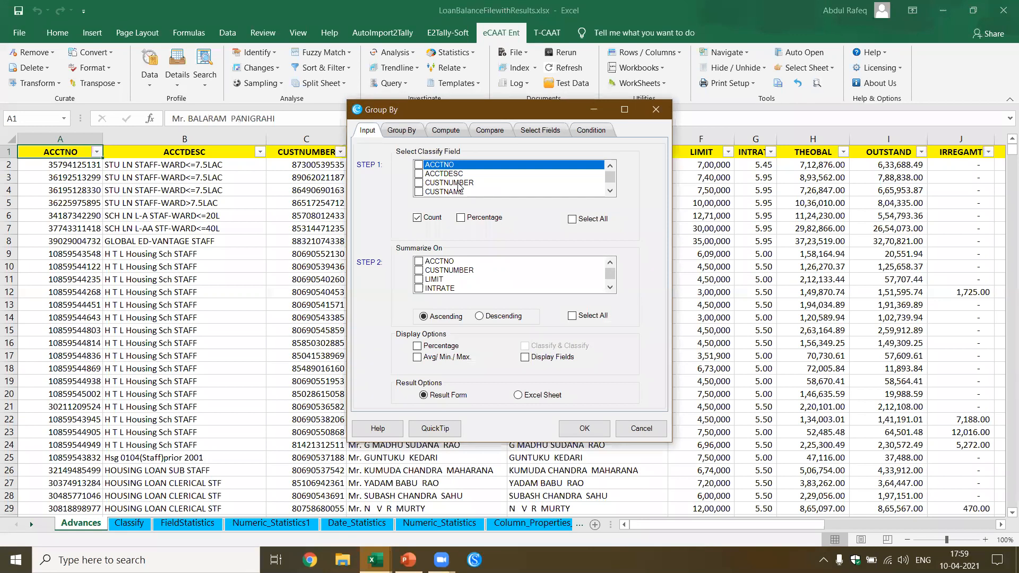
{"action": "left_click", "coordinate": [425, 184]}
{"action": "left_click", "coordinate": [425, 184]}
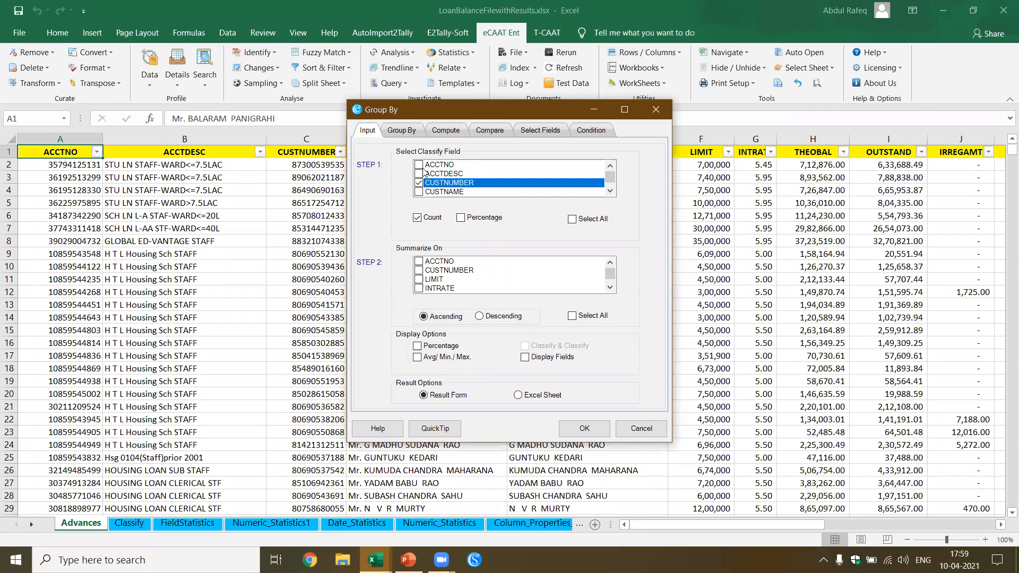
{"action": "left_click", "coordinate": [421, 165]}
{"action": "left_click", "coordinate": [419, 183]}
{"action": "scroll", "coordinate": [435, 284], "scroll_direction": "down", "scroll_amount": 2}
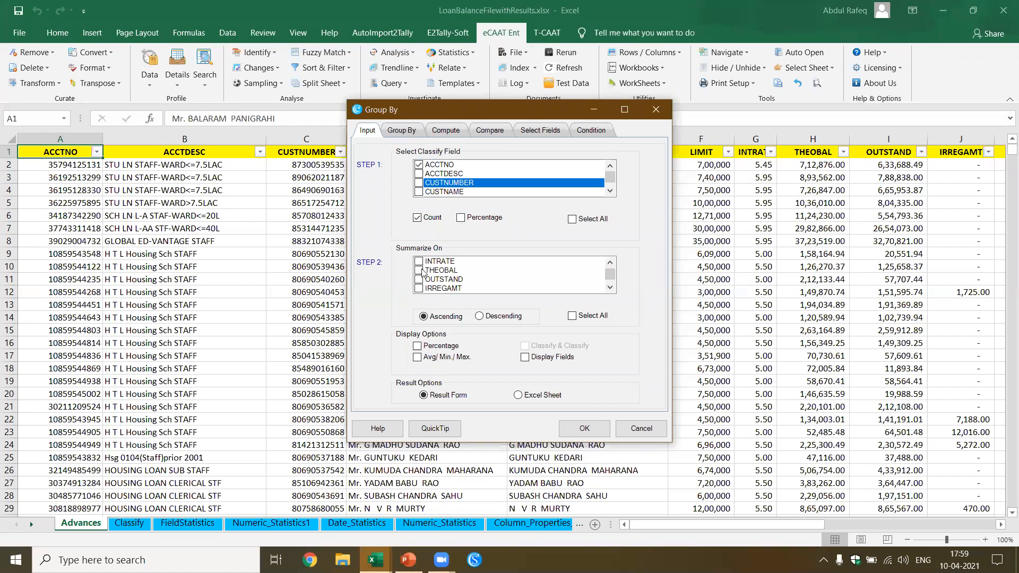
{"action": "left_click", "coordinate": [420, 279]}
Step: Choose CUSTNUMBER as the additional group-by field and run the Group By analysis
{"action": "left_click", "coordinate": [412, 132]}
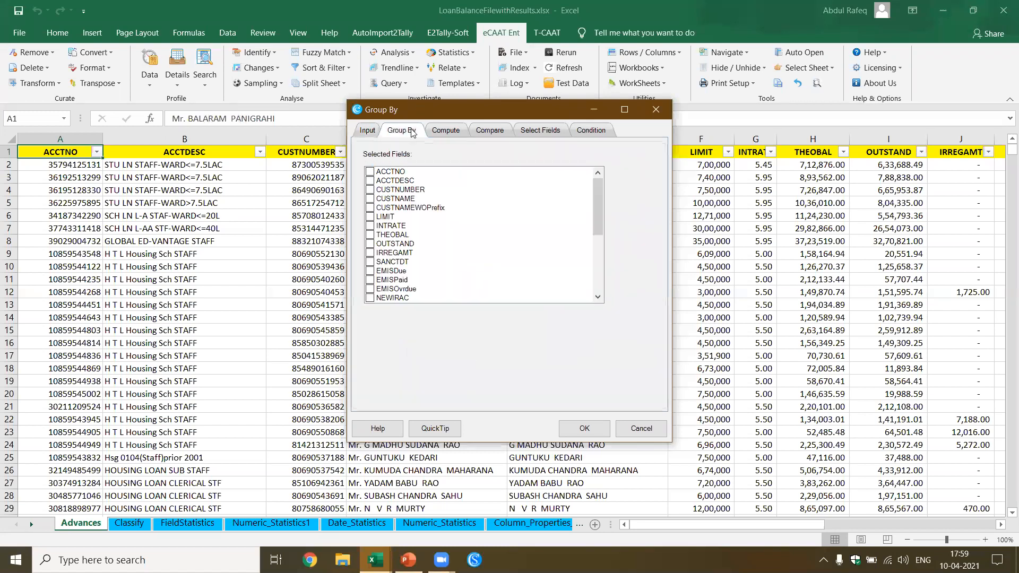
{"action": "left_click", "coordinate": [378, 190]}
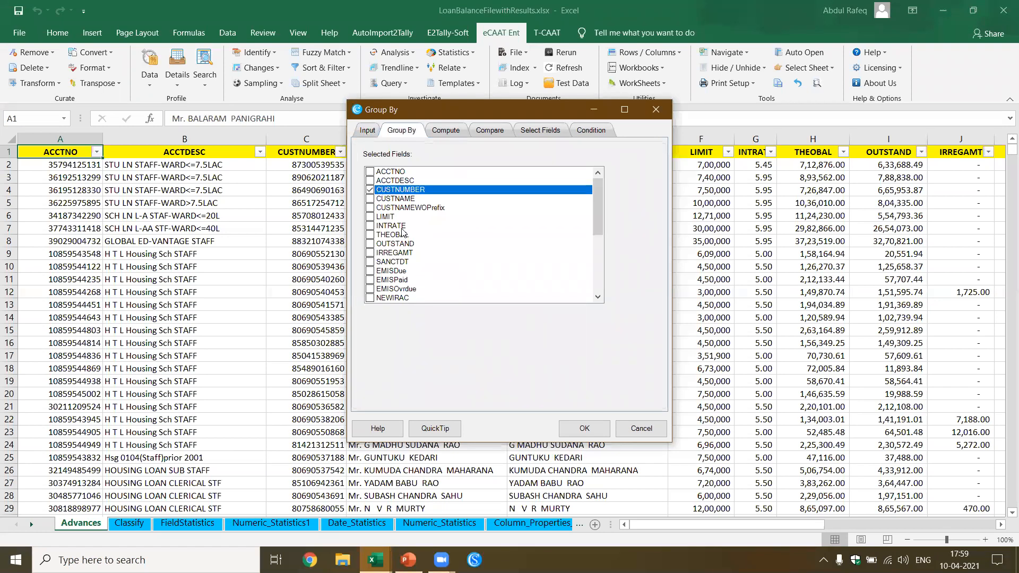
{"action": "left_click", "coordinate": [370, 133]}
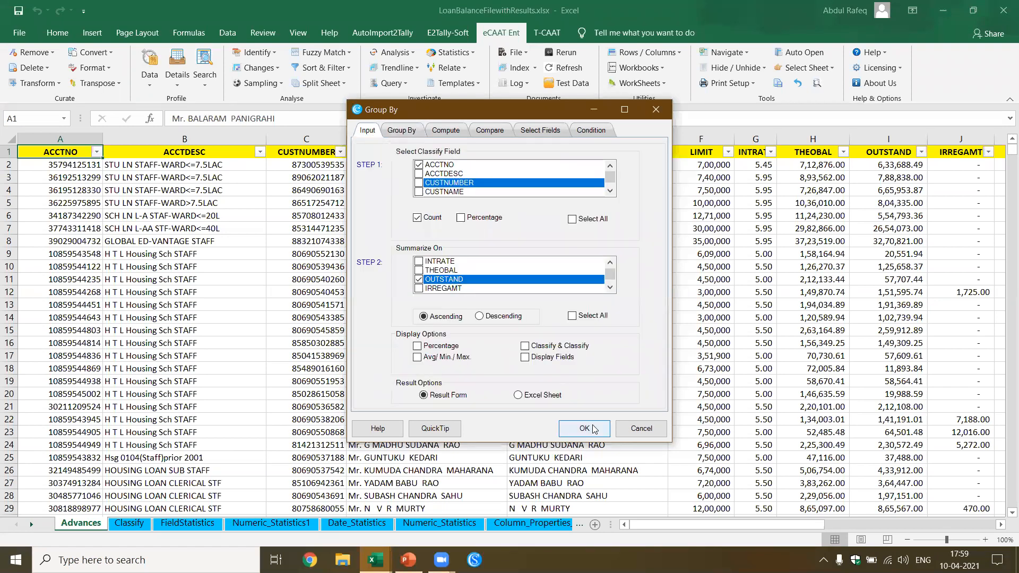
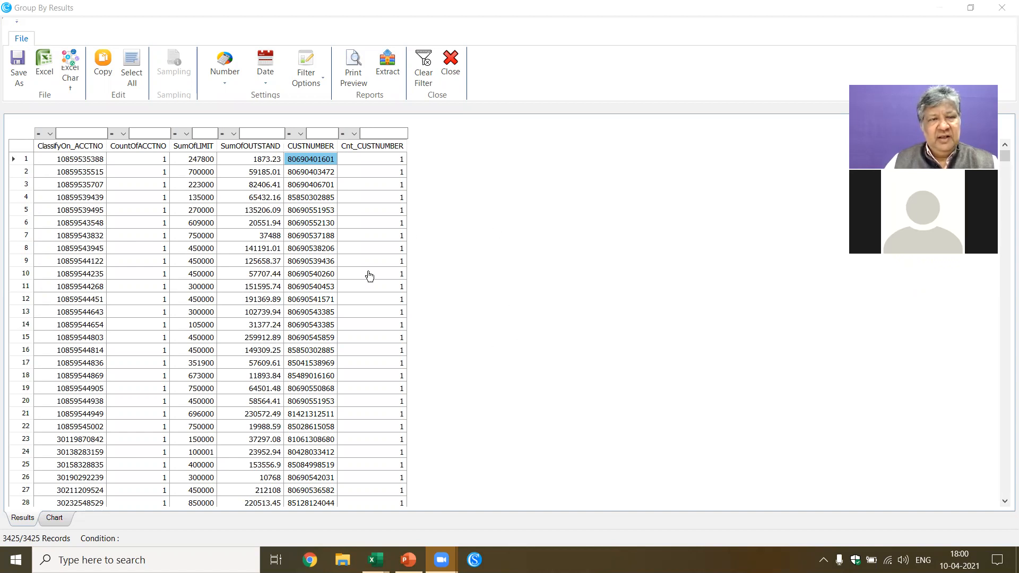
Step: Close the Group By results and return to the data on the Advances sheet
{"action": "left_click", "coordinate": [458, 83]}
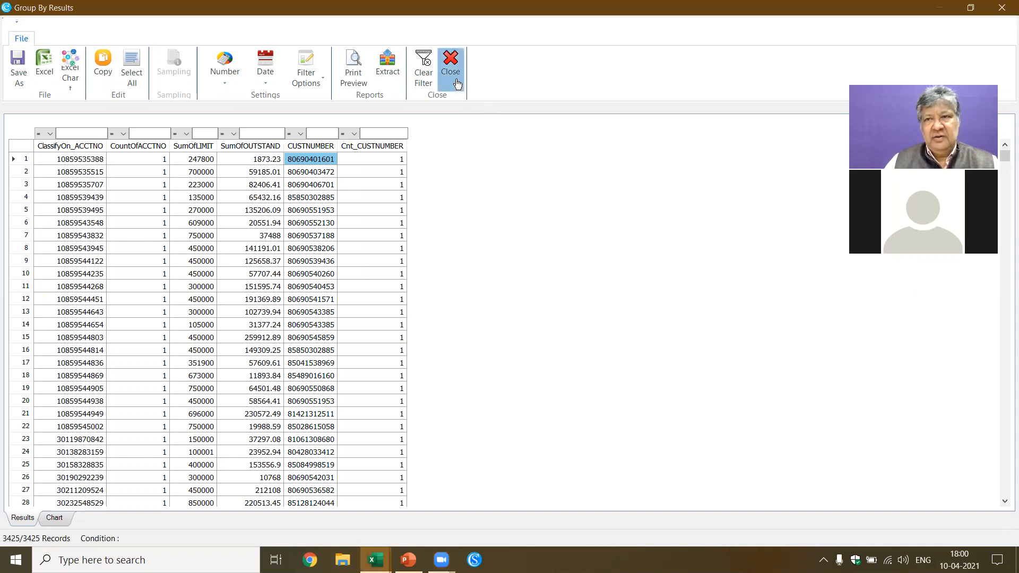
{"action": "left_click", "coordinate": [667, 109]}
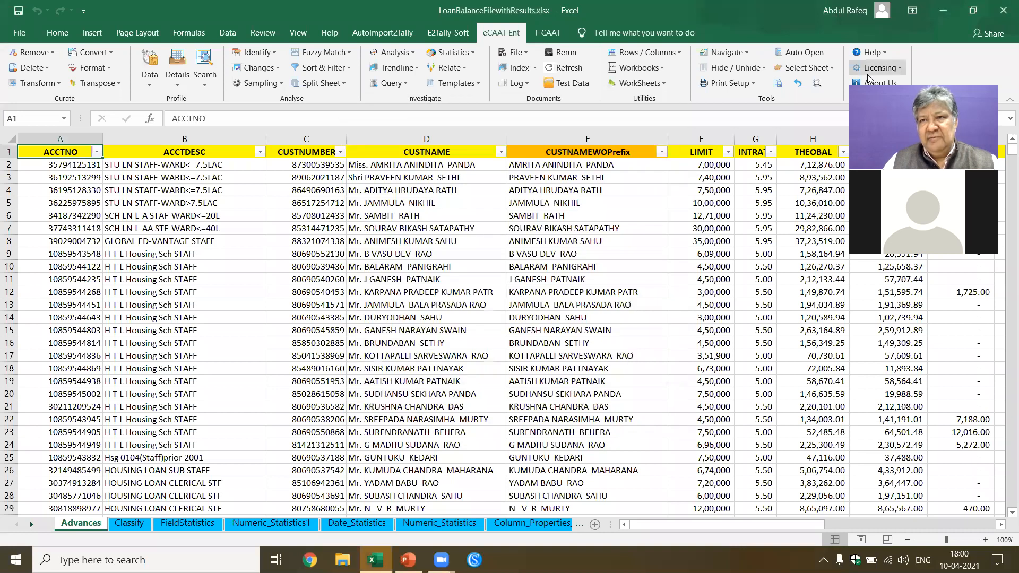
{"action": "left_click", "coordinate": [584, 241]}
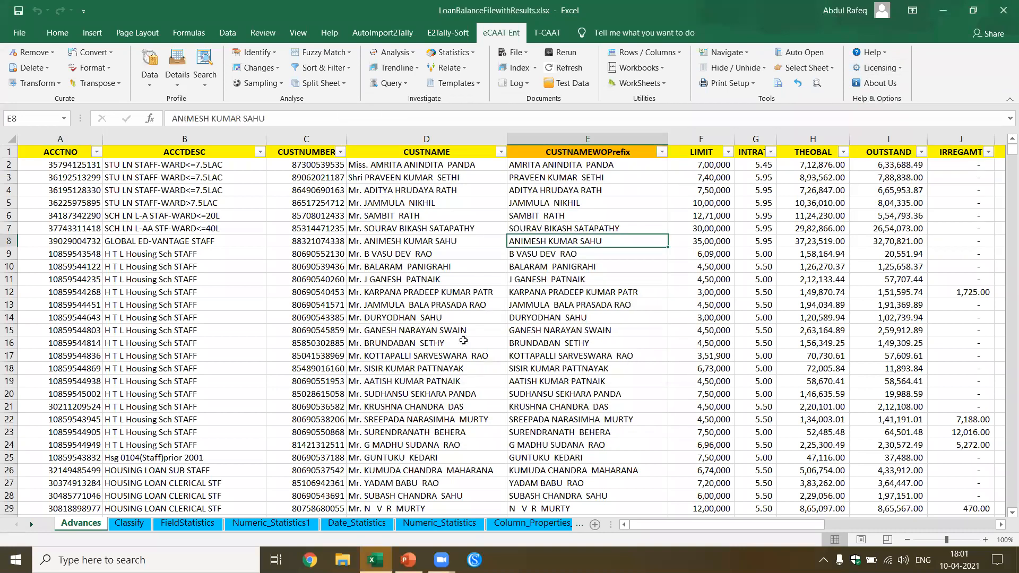
{"action": "left_click", "coordinate": [439, 302]}
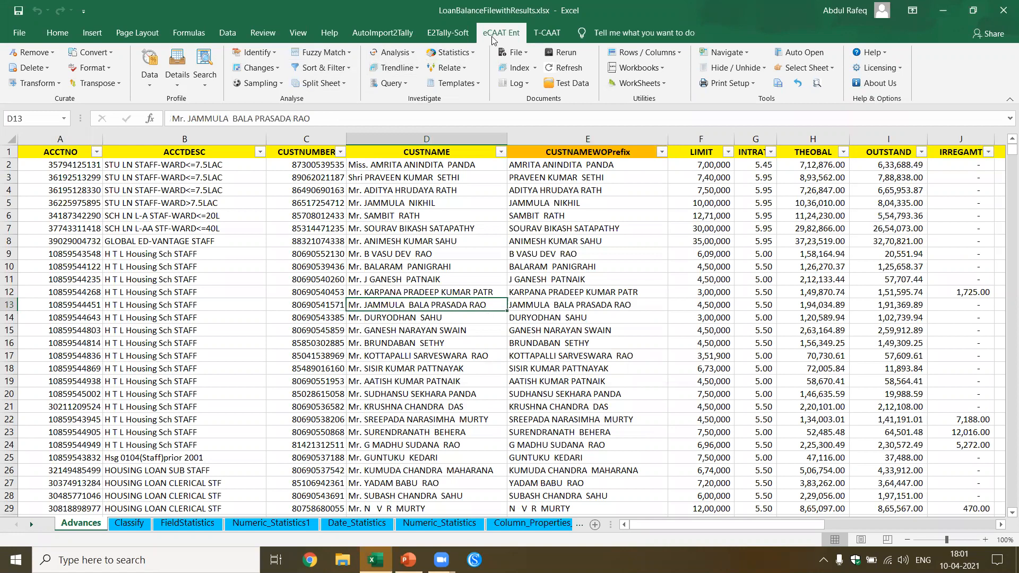
Step: Run Identify Duplicates on the ACCTNO field with the Details option and dismiss the result message
{"action": "left_click", "coordinate": [277, 57]}
{"action": "mouse_move", "coordinate": [308, 69]}
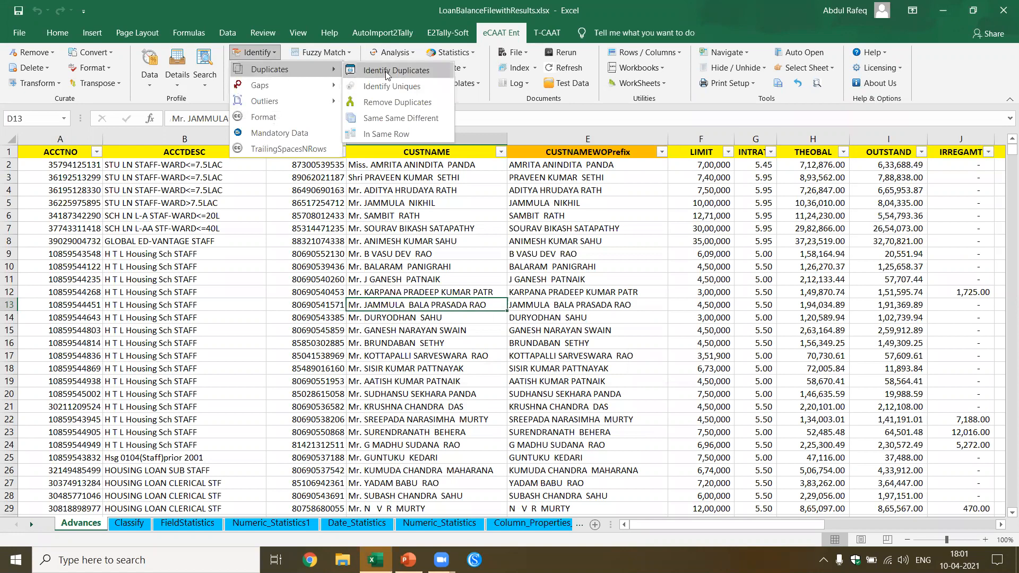
{"action": "left_click", "coordinate": [392, 70]}
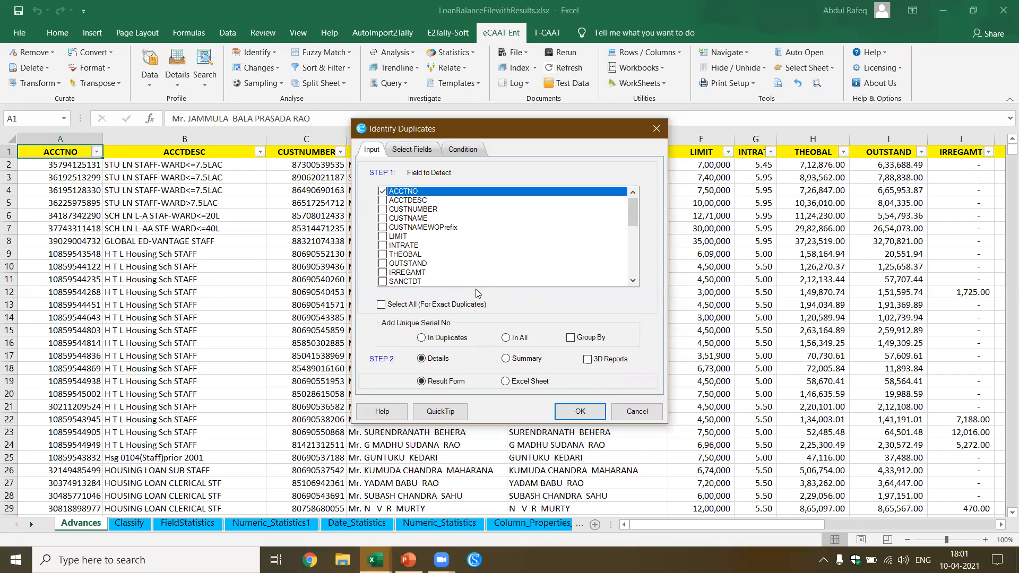
{"action": "key", "text": "Return"}
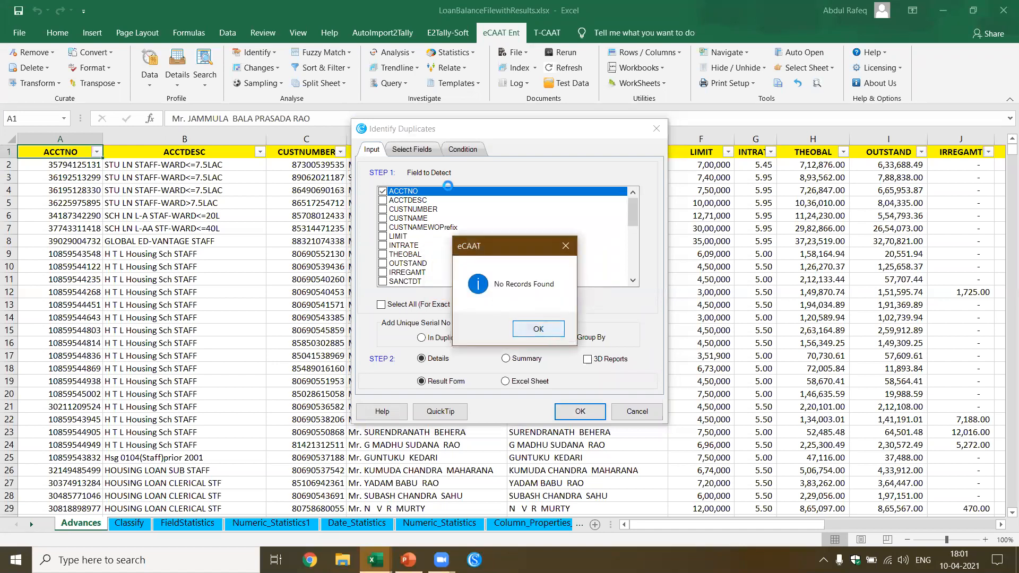
{"action": "key", "text": "Return"}
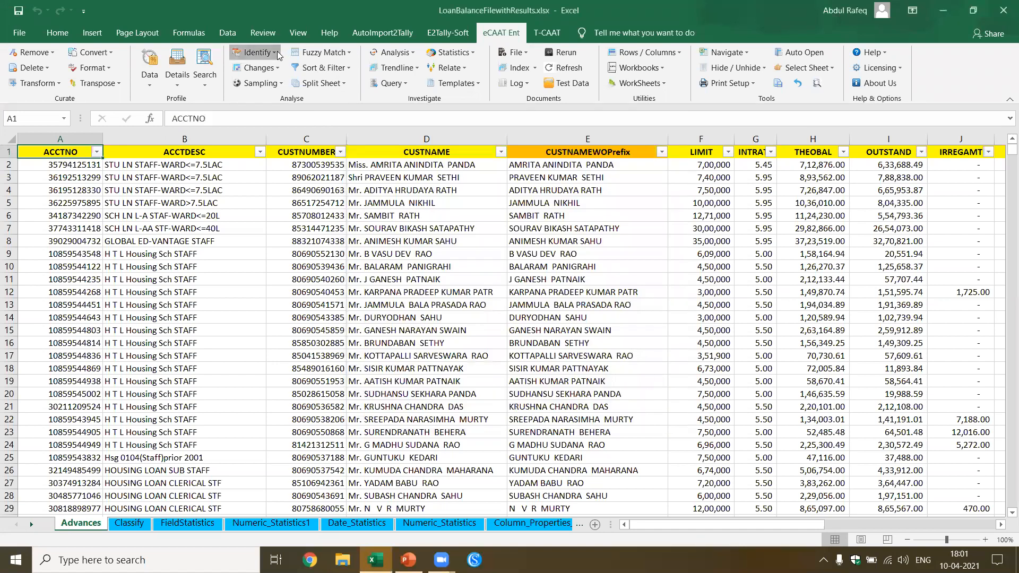
Step: Run Identify Duplicates on the CUSTNUMBER field with Summary output in the result form
{"action": "left_click", "coordinate": [276, 52]}
{"action": "mouse_move", "coordinate": [291, 78]}
{"action": "left_click", "coordinate": [393, 71]}
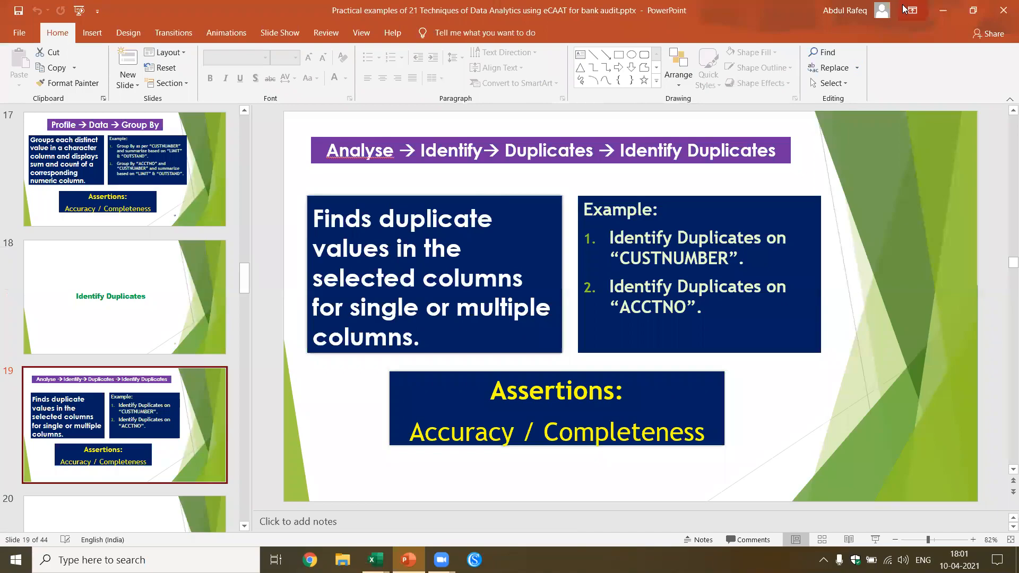
{"action": "left_click", "coordinate": [948, 10]}
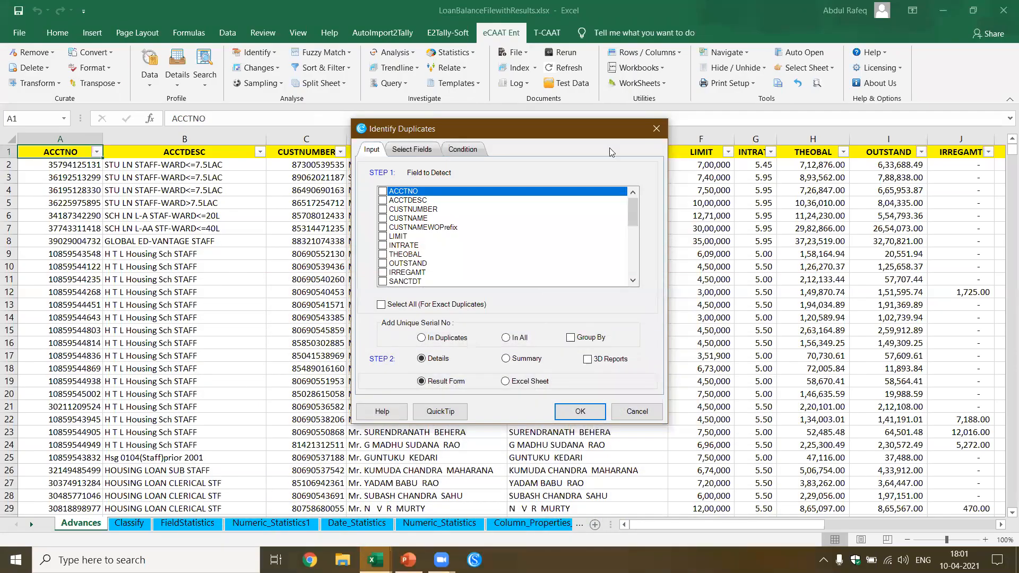
{"action": "left_click", "coordinate": [399, 211]}
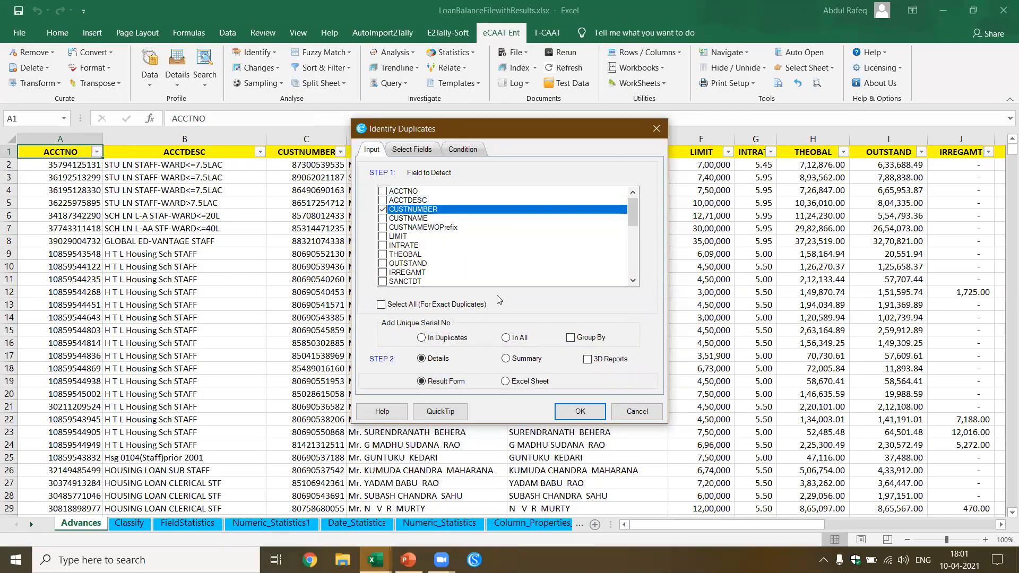
{"action": "left_click", "coordinate": [506, 359]}
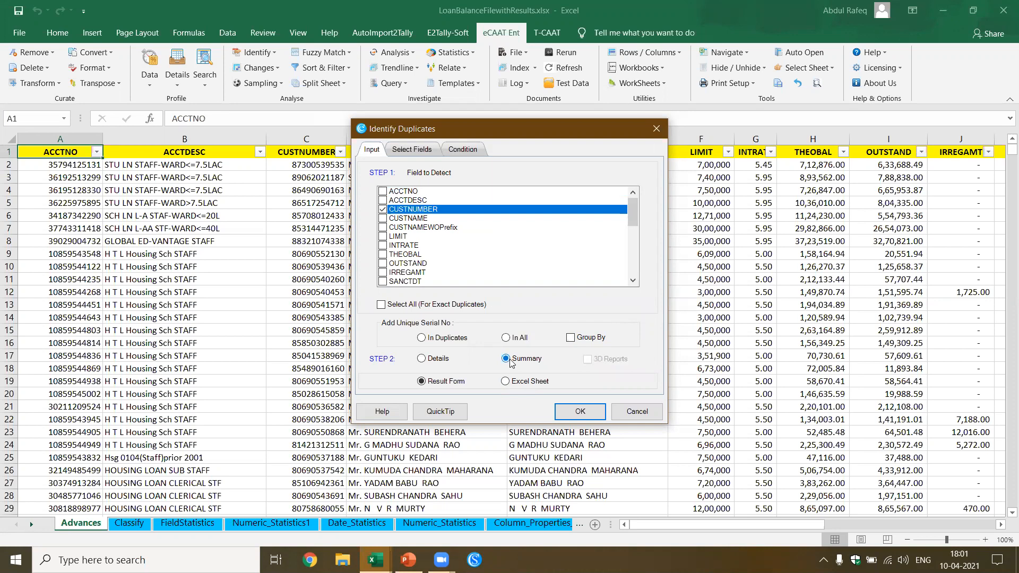
{"action": "left_click", "coordinate": [573, 416]}
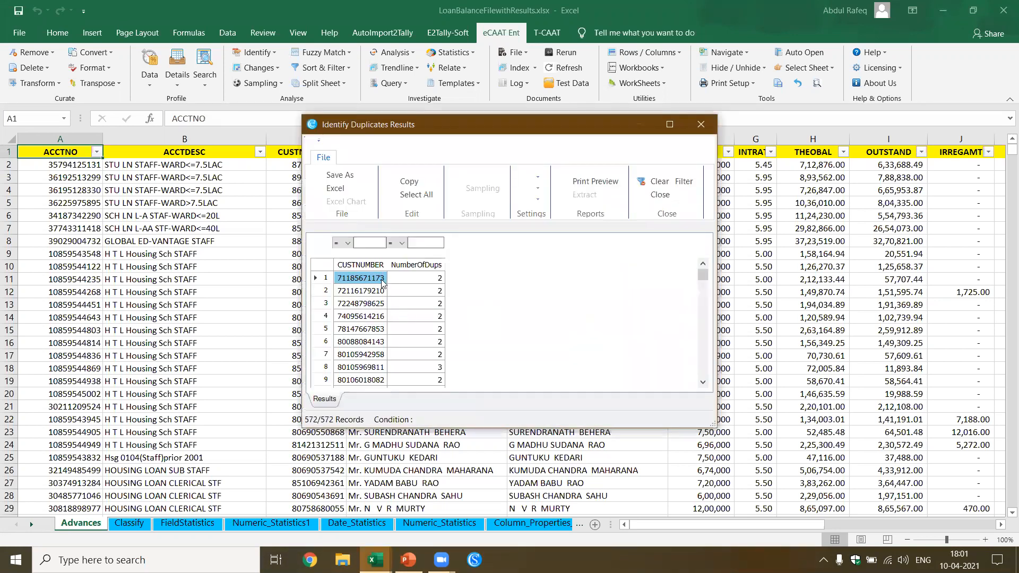
Step: Review the duplicate customer numbers and their number of duplicates in the maximized results window, and close it
{"action": "scroll", "coordinate": [411, 297], "scroll_direction": "down", "scroll_amount": 15}
{"action": "scroll", "coordinate": [417, 312], "scroll_direction": "down", "scroll_amount": 13}
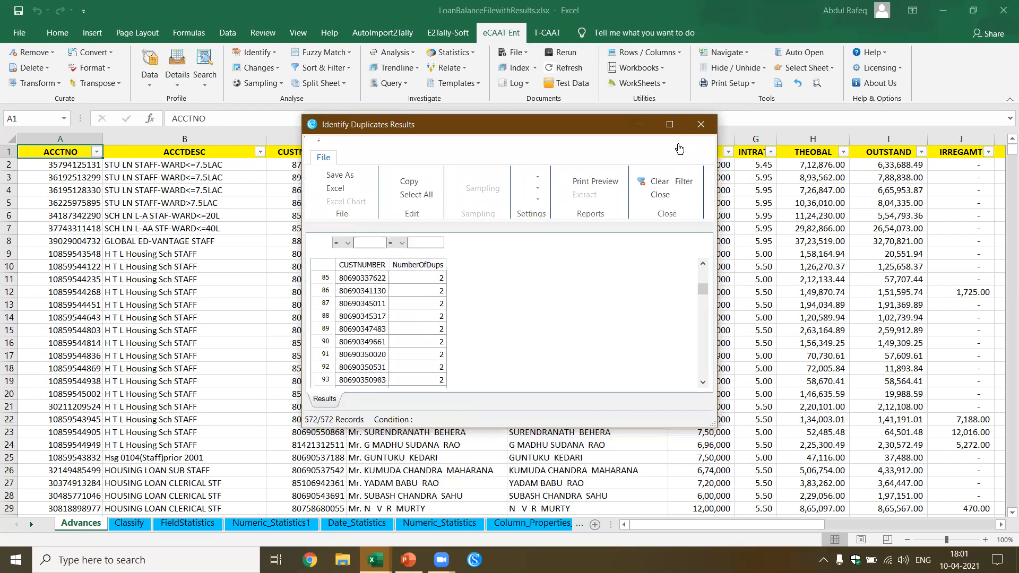
{"action": "left_click", "coordinate": [670, 124]}
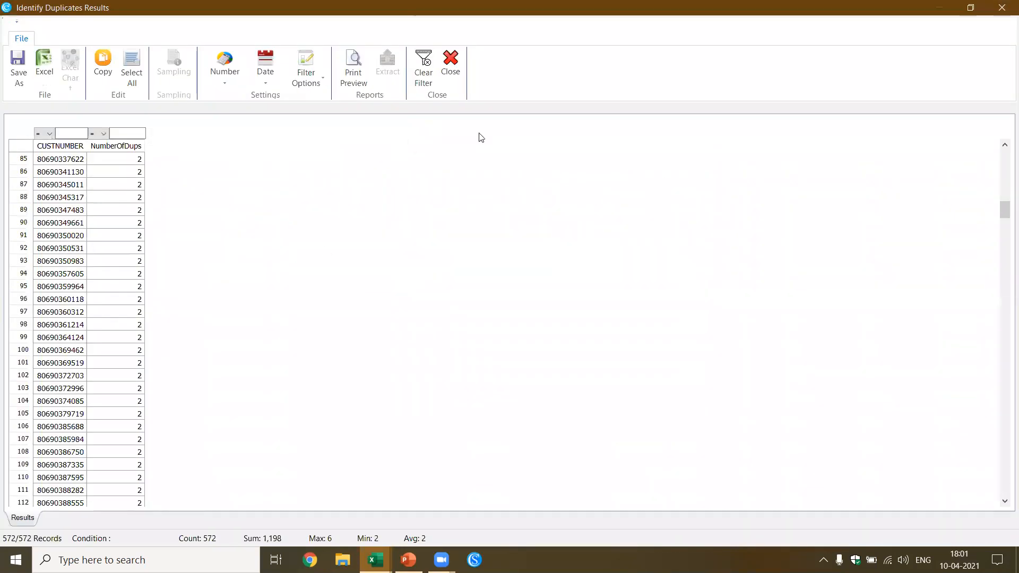
{"action": "left_click", "coordinate": [451, 63]}
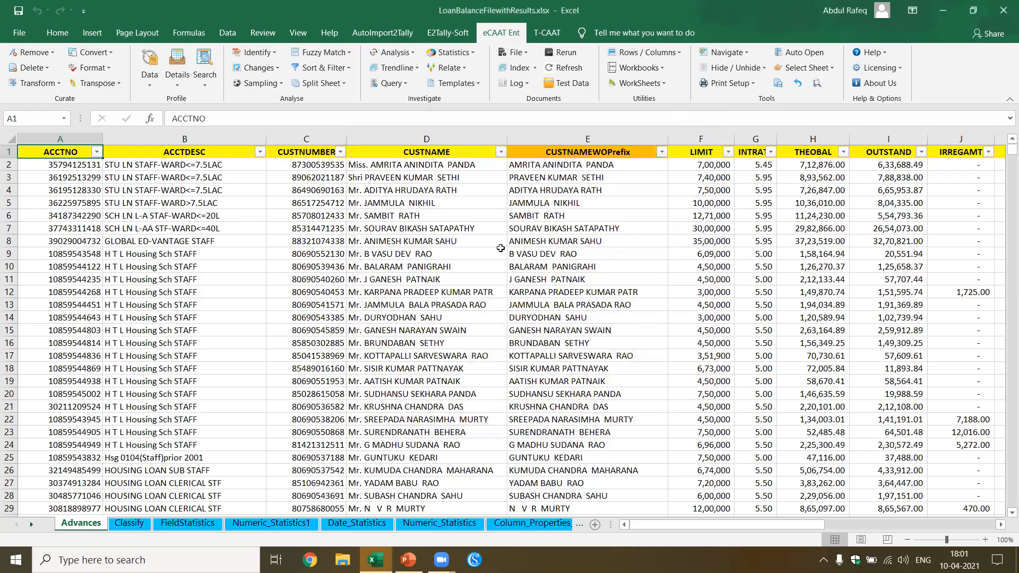
Step: Compare the customer names in CUSTNAME with the prefix-free names in CUSTNAMEWOPrefix for the first rows
{"action": "left_click", "coordinate": [467, 216]}
{"action": "left_click", "coordinate": [453, 165]}
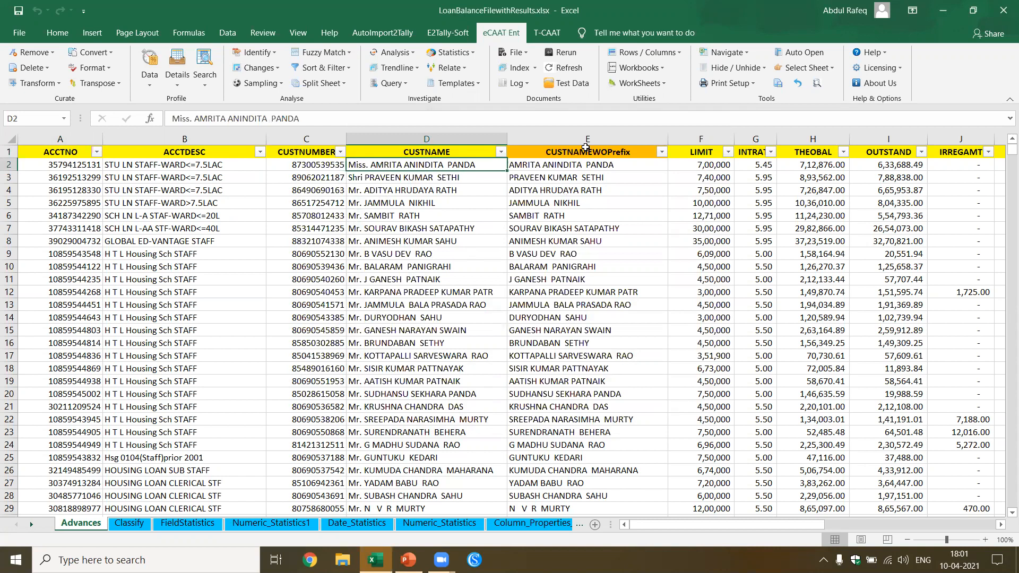
{"action": "left_click", "coordinate": [584, 165]}
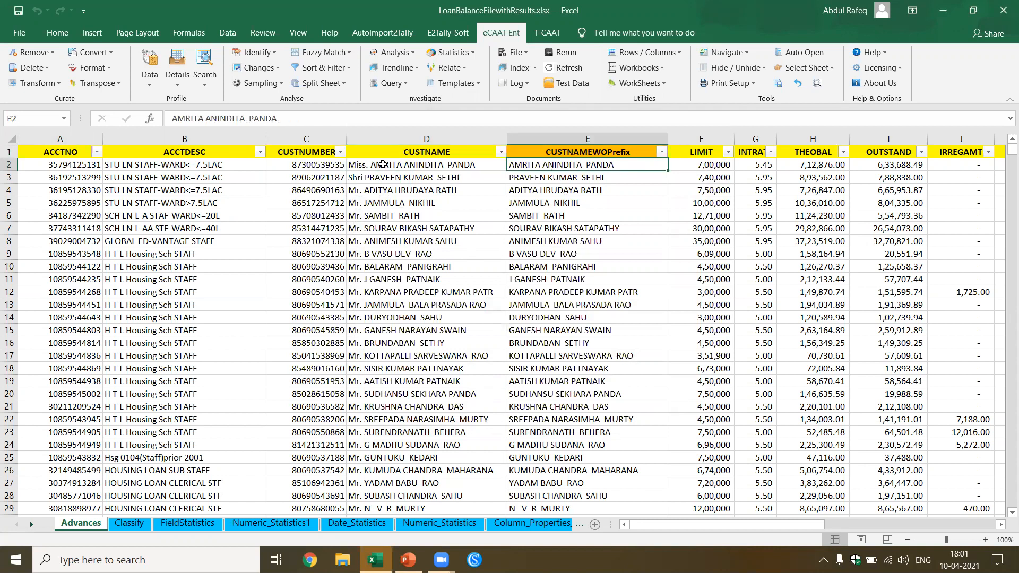
{"action": "left_click", "coordinate": [382, 165]}
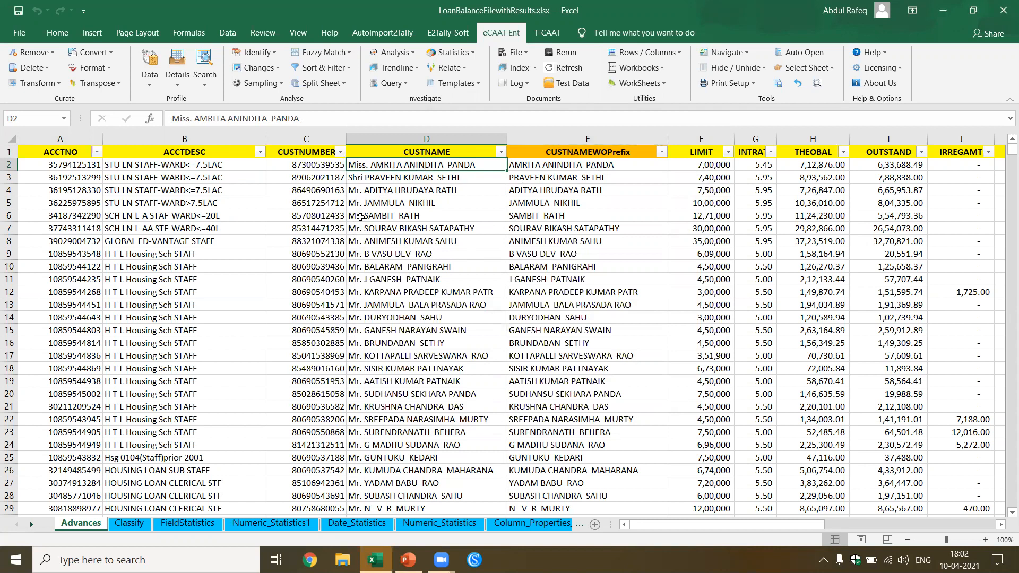
{"action": "left_click", "coordinate": [583, 208]}
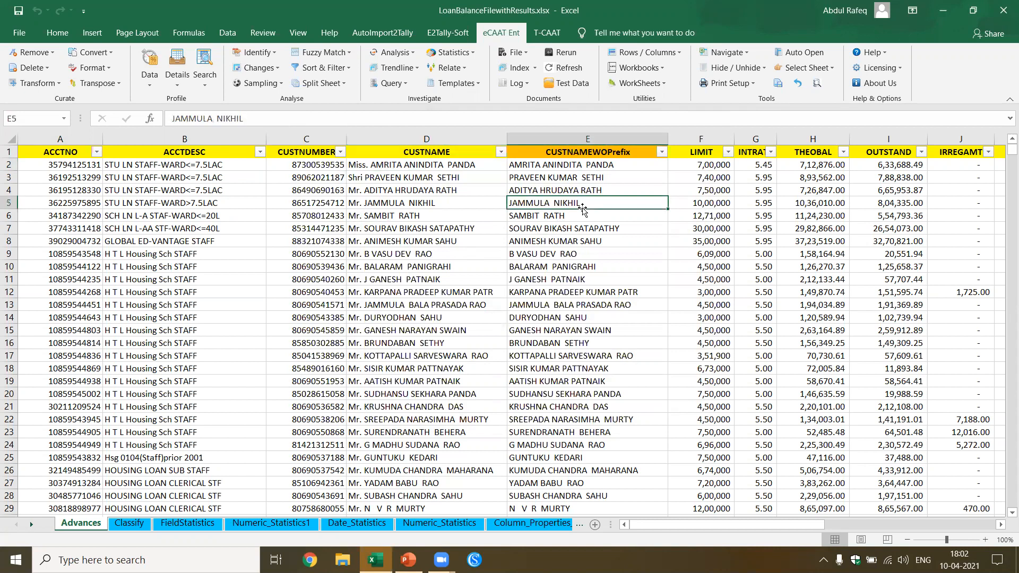
{"action": "left_click", "coordinate": [571, 179]}
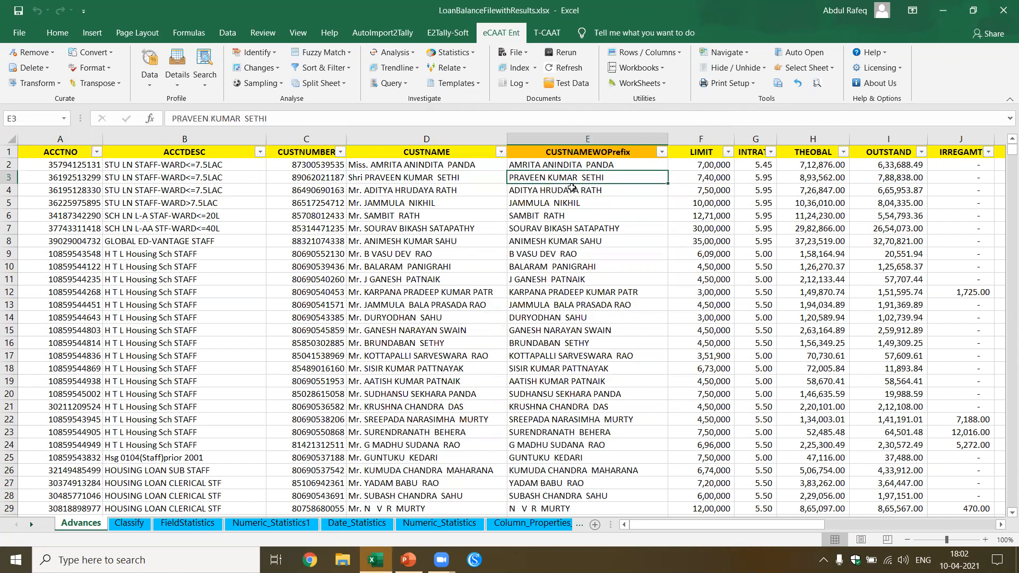
Step: Run Identify Duplicates on CUSTNAMEWOPrefix with Summary output and maximize the results window
{"action": "left_click", "coordinate": [272, 52]}
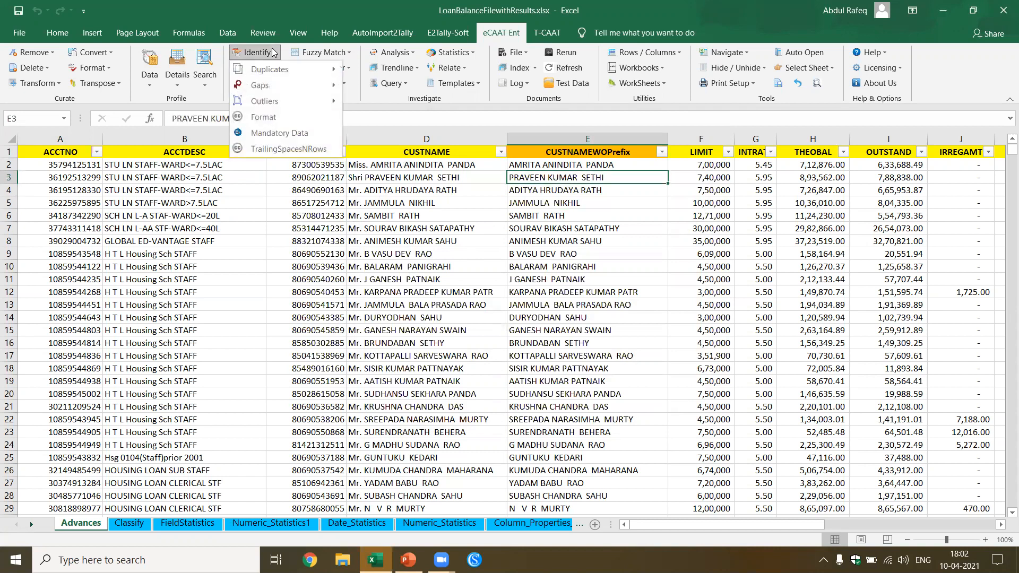
{"action": "mouse_move", "coordinate": [275, 68]}
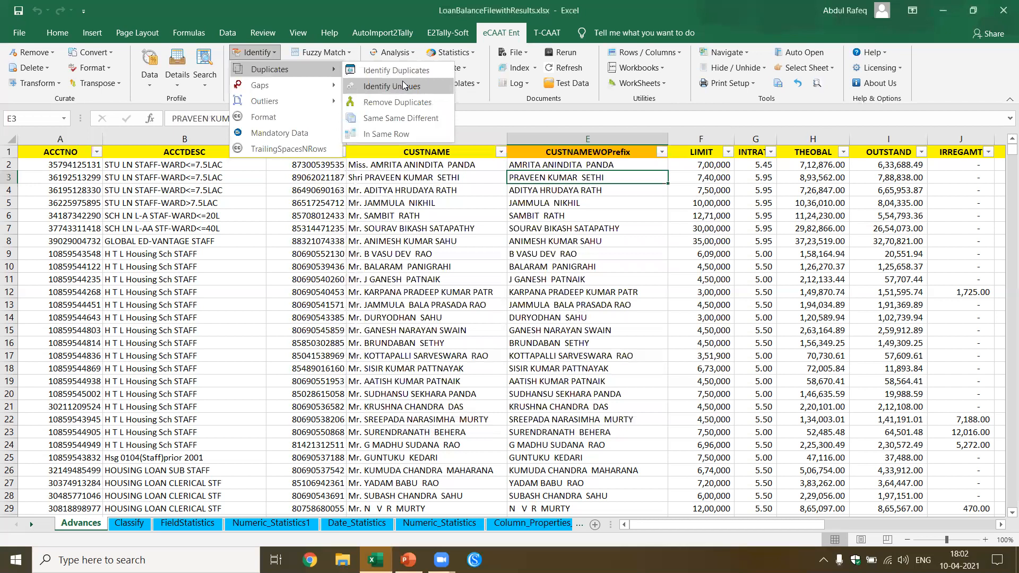
{"action": "left_click", "coordinate": [393, 71]}
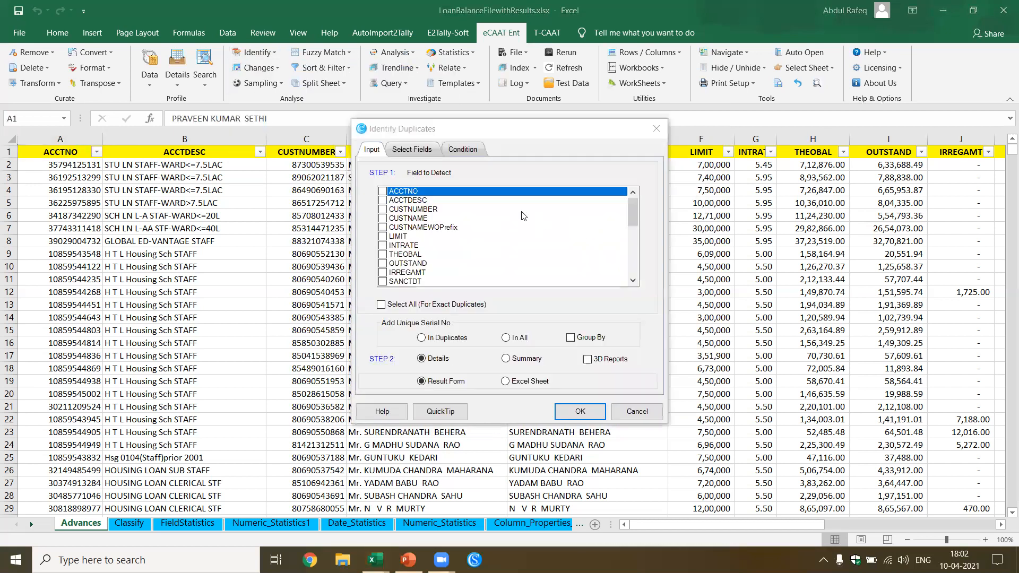
{"action": "left_click", "coordinate": [384, 228]}
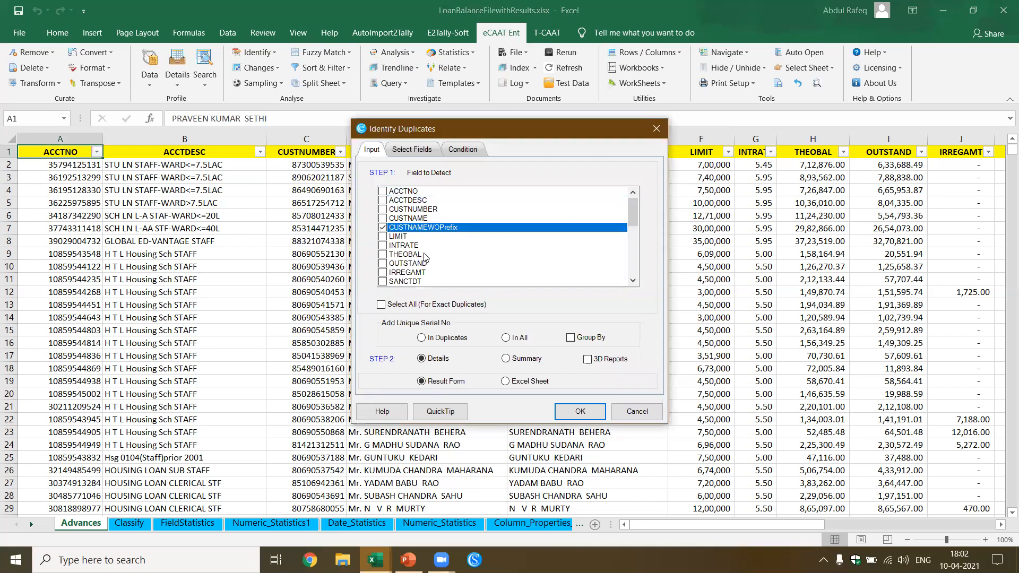
{"action": "left_click", "coordinate": [507, 359]}
{"action": "left_click", "coordinate": [600, 414]}
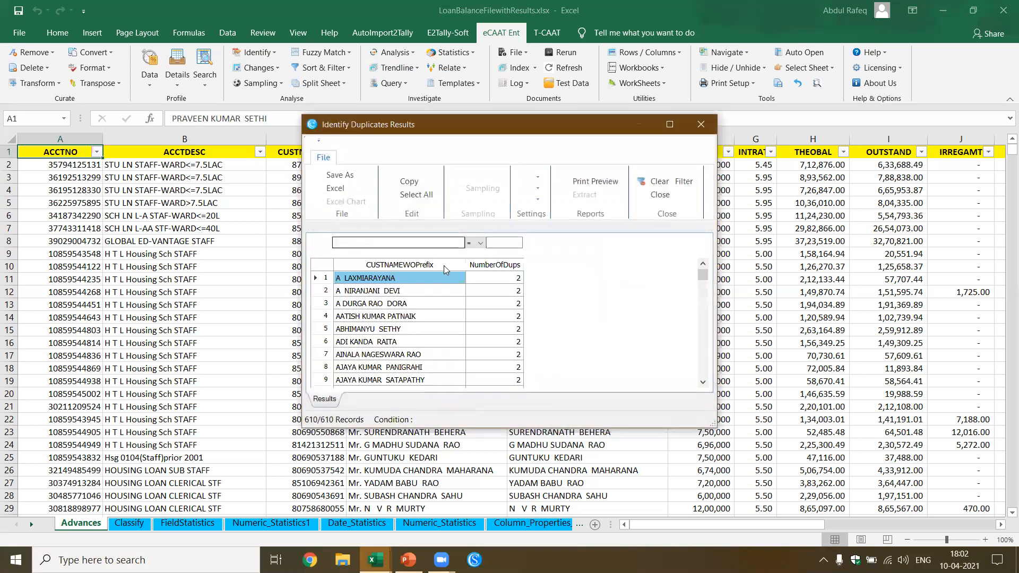
{"action": "left_click", "coordinate": [670, 124]}
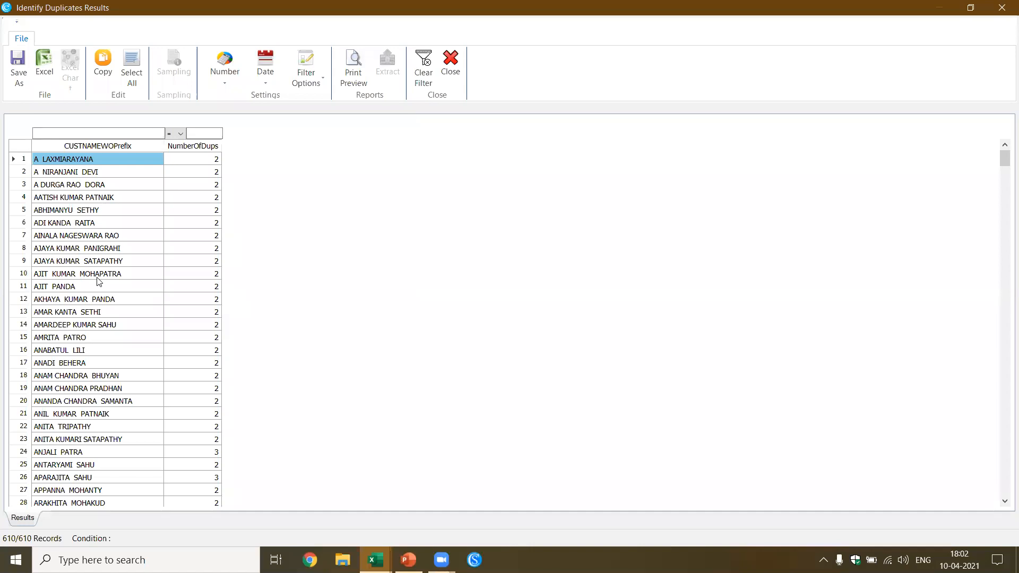
Step: Review the duplicate prefix-free customer names and their number of duplicates through the results list, and close the results window
{"action": "scroll", "coordinate": [98, 281], "scroll_direction": "down", "scroll_amount": 11}
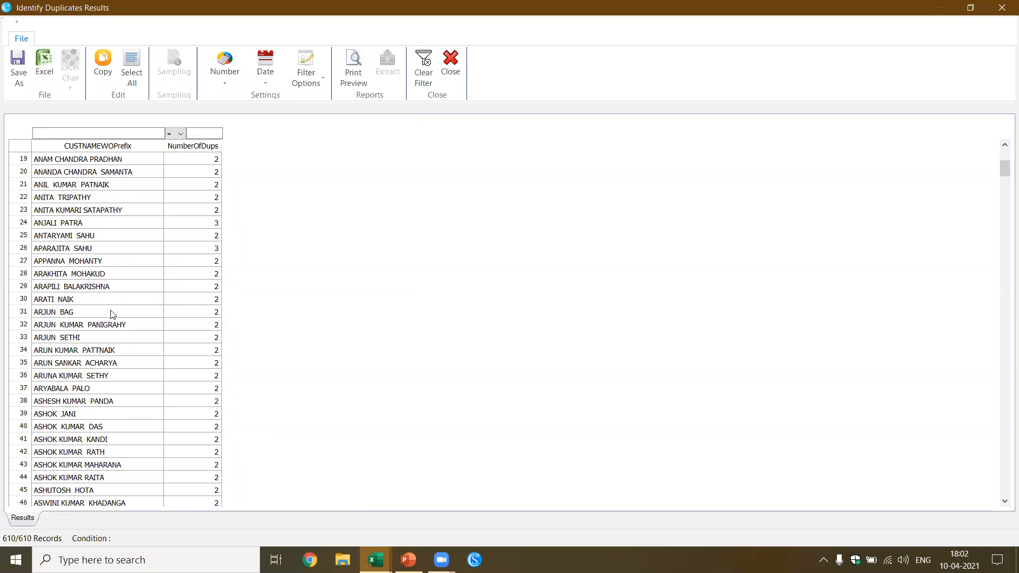
{"action": "scroll", "coordinate": [112, 315], "scroll_direction": "down", "scroll_amount": 5}
{"action": "scroll", "coordinate": [114, 321], "scroll_direction": "down", "scroll_amount": 5}
{"action": "scroll", "coordinate": [114, 314], "scroll_direction": "down", "scroll_amount": 11}
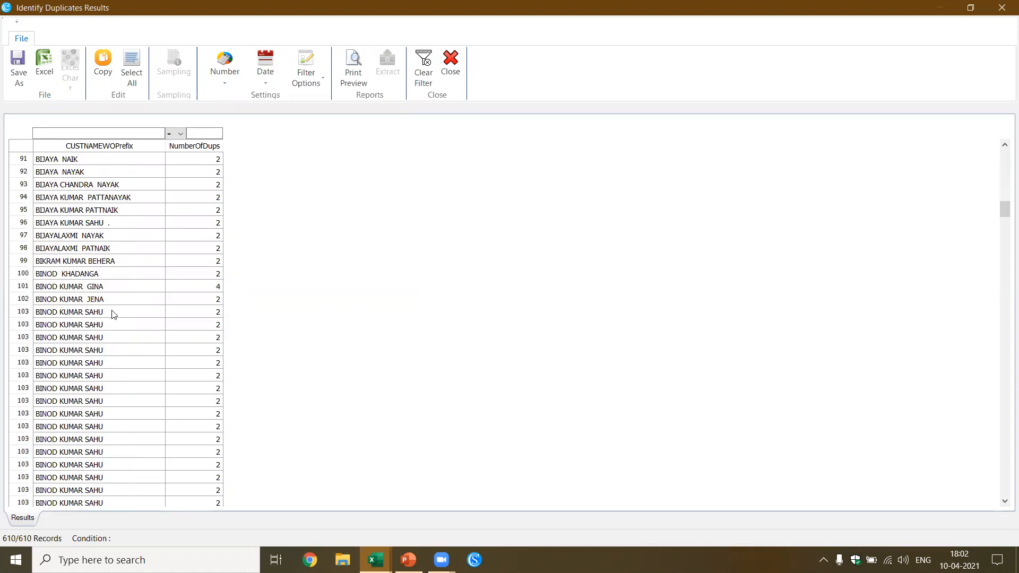
{"action": "scroll", "coordinate": [114, 316], "scroll_direction": "down", "scroll_amount": 11}
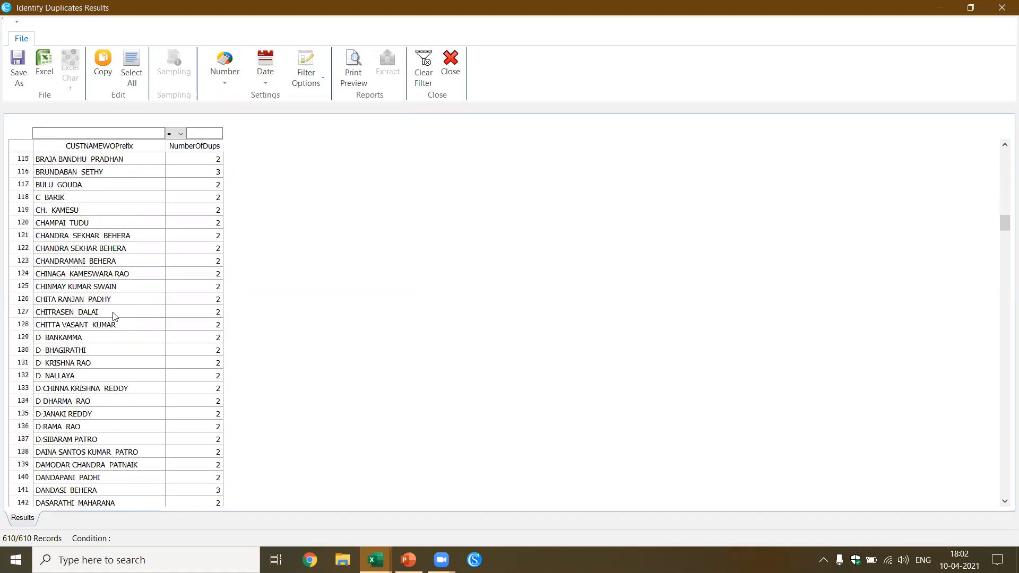
{"action": "scroll", "coordinate": [114, 324], "scroll_direction": "down", "scroll_amount": 7}
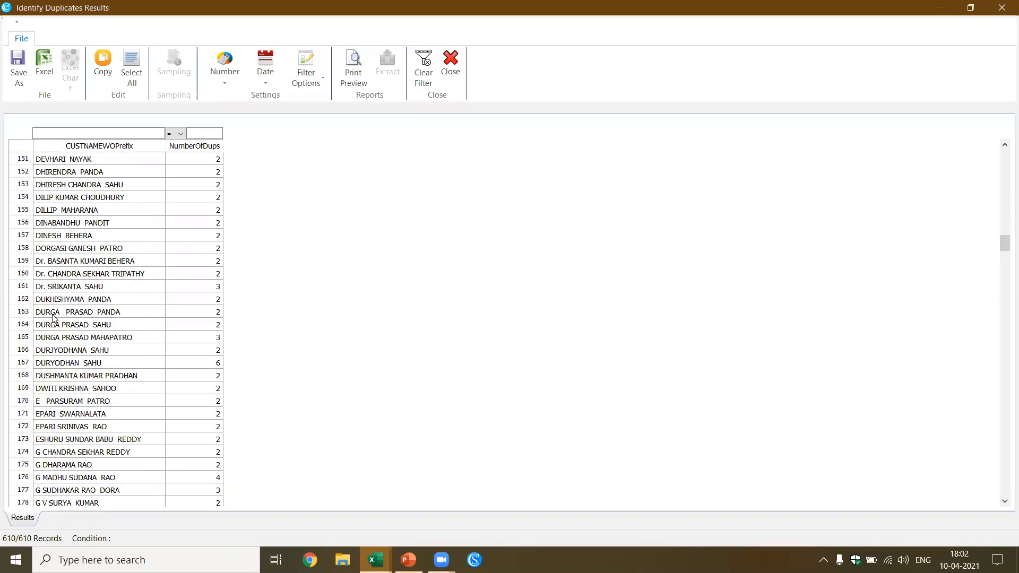
{"action": "scroll", "coordinate": [85, 350], "scroll_direction": "down", "scroll_amount": 3}
{"action": "scroll", "coordinate": [109, 386], "scroll_direction": "up", "scroll_amount": 15}
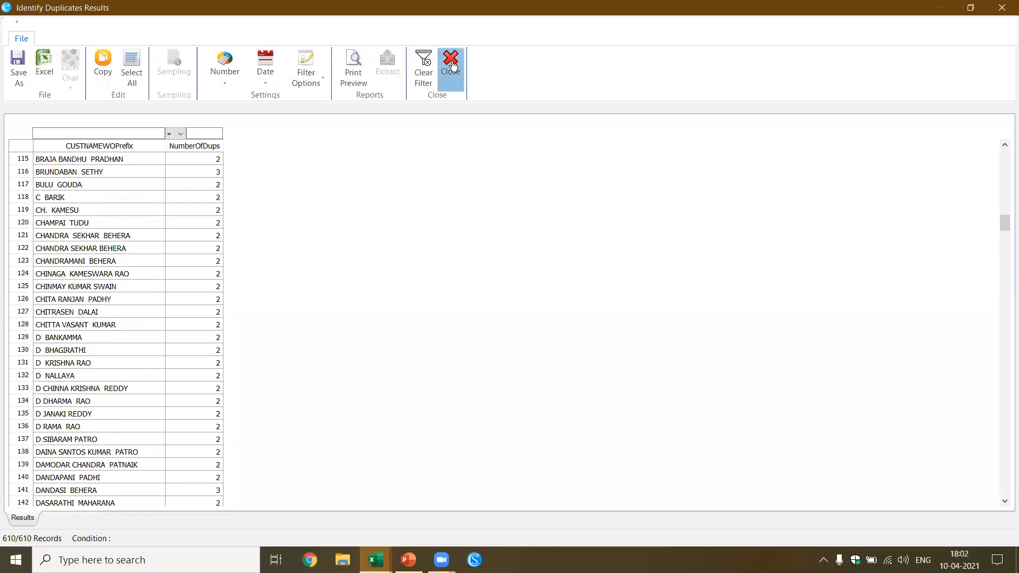
{"action": "left_click", "coordinate": [452, 64]}
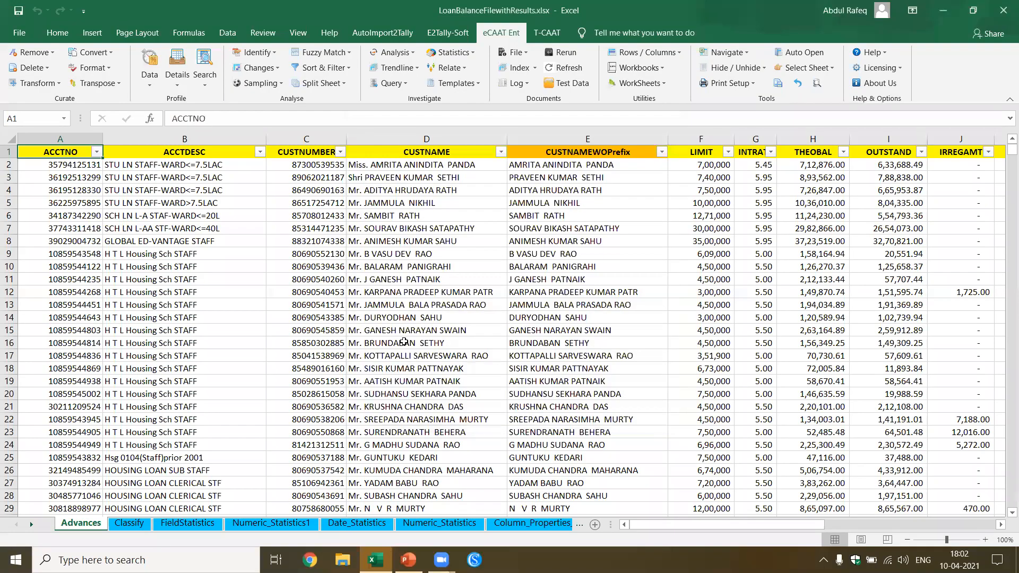
Step: Switch to the PowerPoint presentation, present the Same Same Different explanation and examples on slide 21, and minimize the editing window
{"action": "key", "text": "alt+Tab"}
{"action": "left_click", "coordinate": [401, 277]}
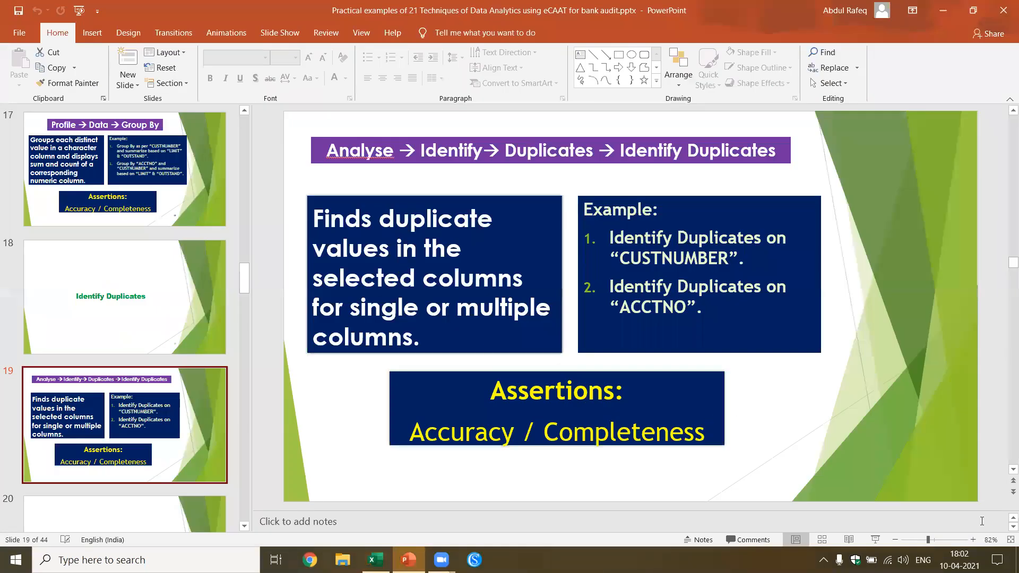
{"action": "left_click", "coordinate": [875, 540]}
{"action": "left_click", "coordinate": [875, 540]}
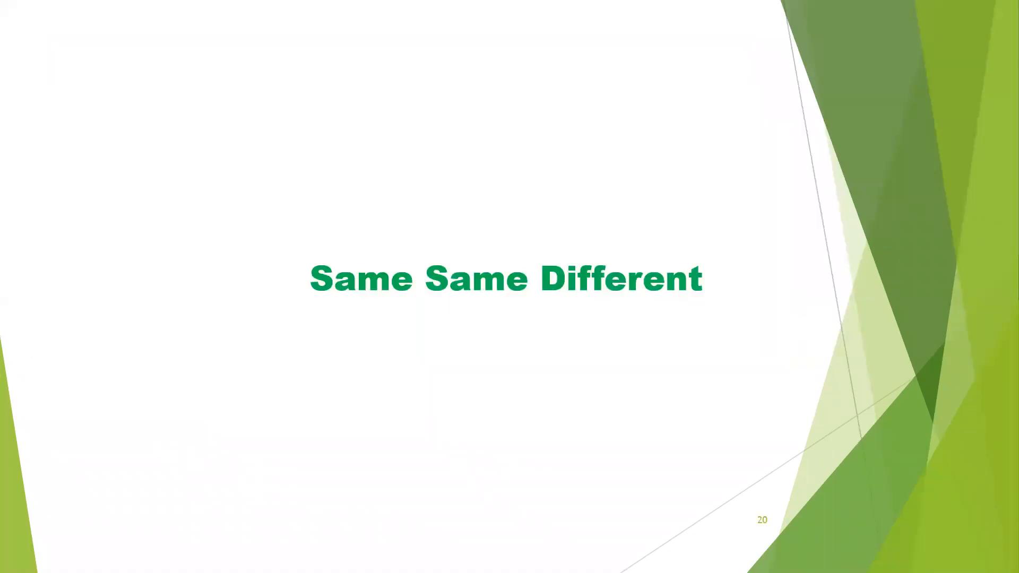
{"action": "key", "text": "Right"}
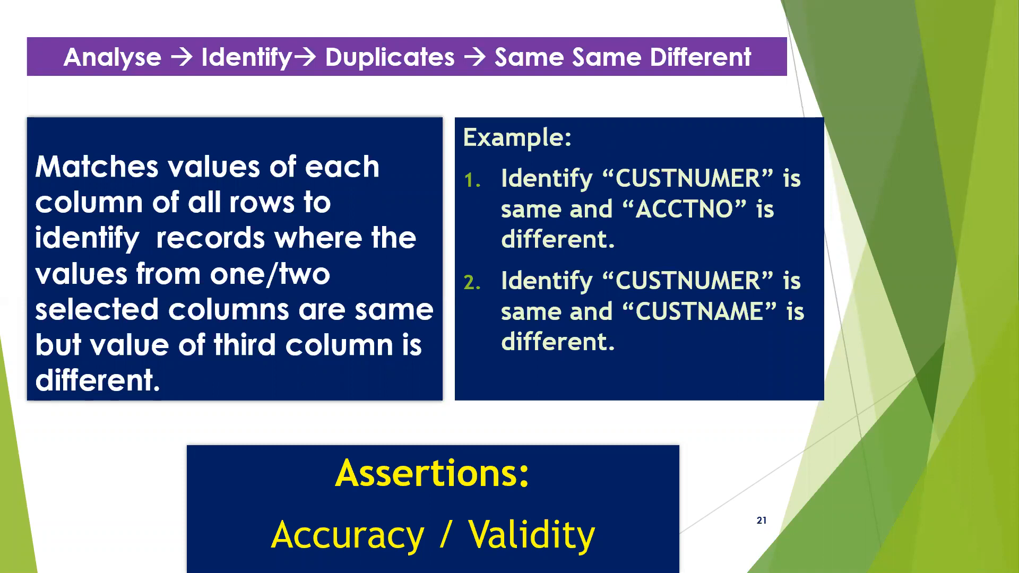
{"action": "key", "text": "alt+Tab"}
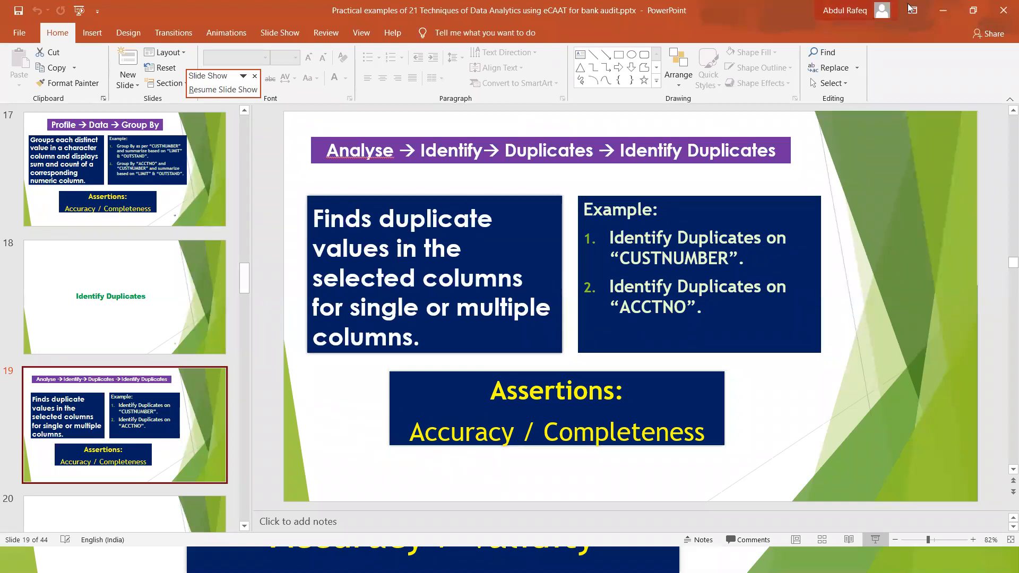
{"action": "left_click", "coordinate": [943, 11]}
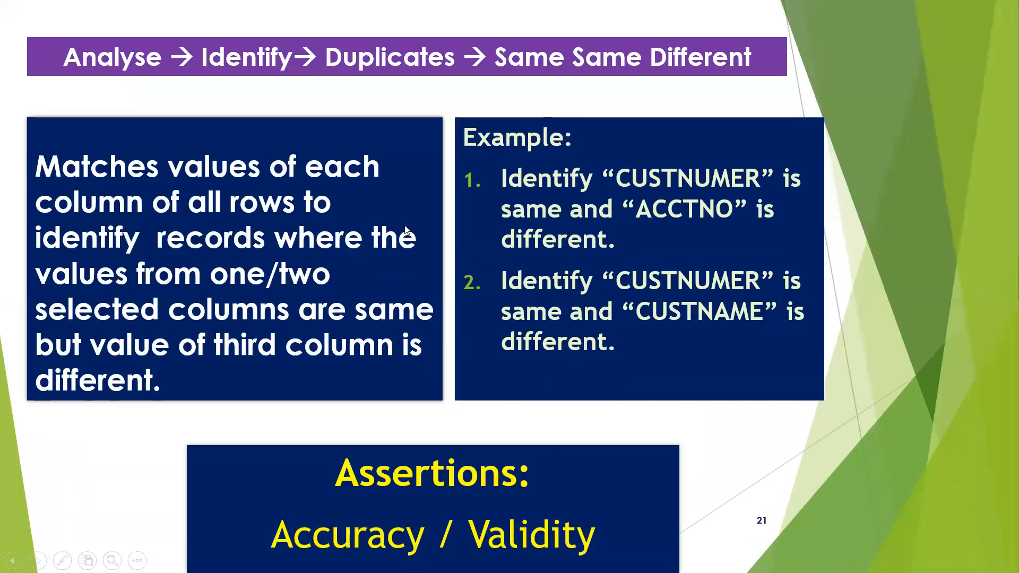
Step: Switch to Excel and run the Same Same Different duplicates check with CUSTNAME as the same field and ACCTNO as the different field
{"action": "key", "text": "alt+Tab"}
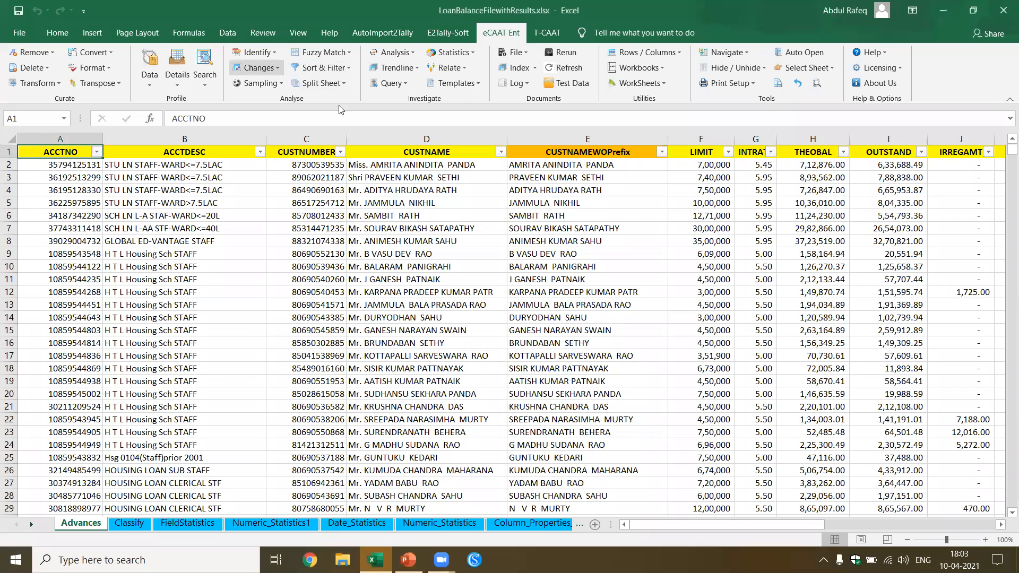
{"action": "left_click", "coordinate": [280, 55]}
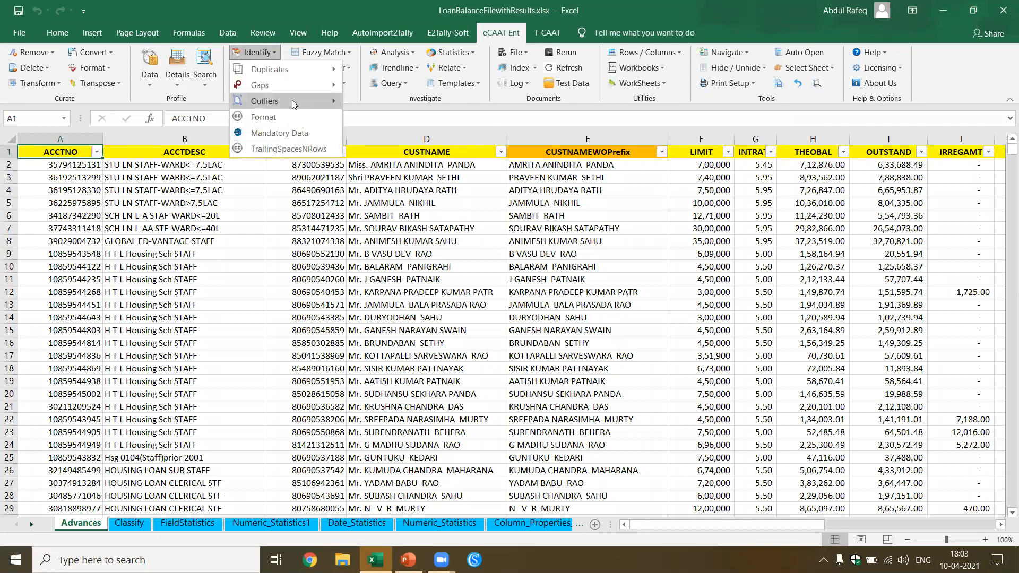
{"action": "mouse_move", "coordinate": [292, 101]}
{"action": "mouse_move", "coordinate": [318, 69]}
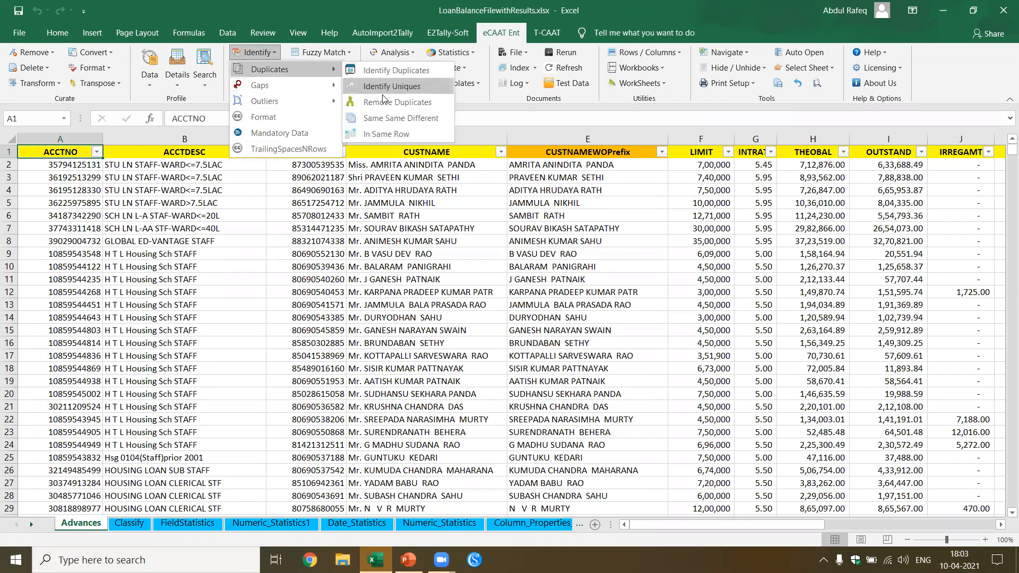
{"action": "left_click", "coordinate": [381, 119]}
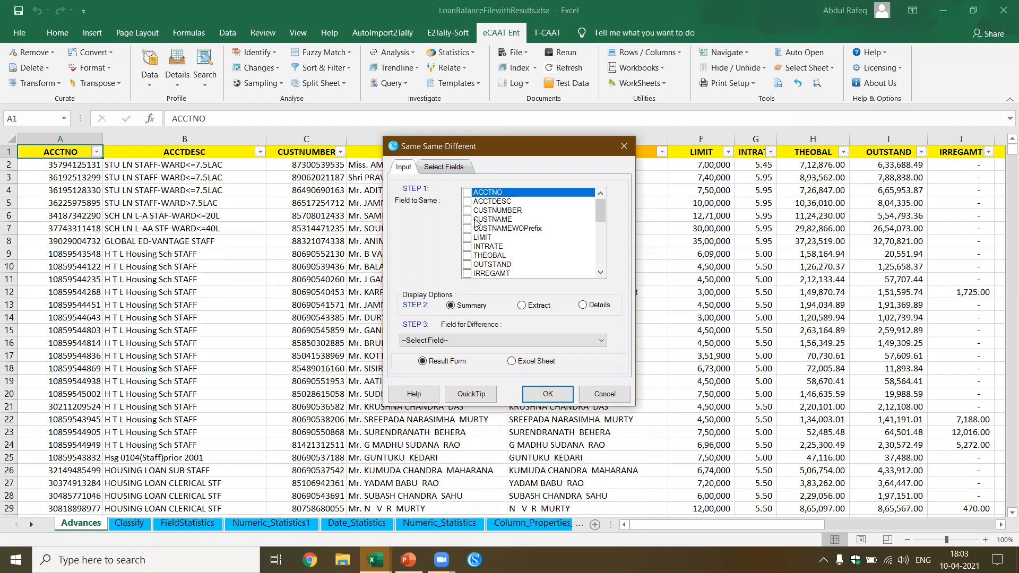
{"action": "left_click", "coordinate": [468, 221]}
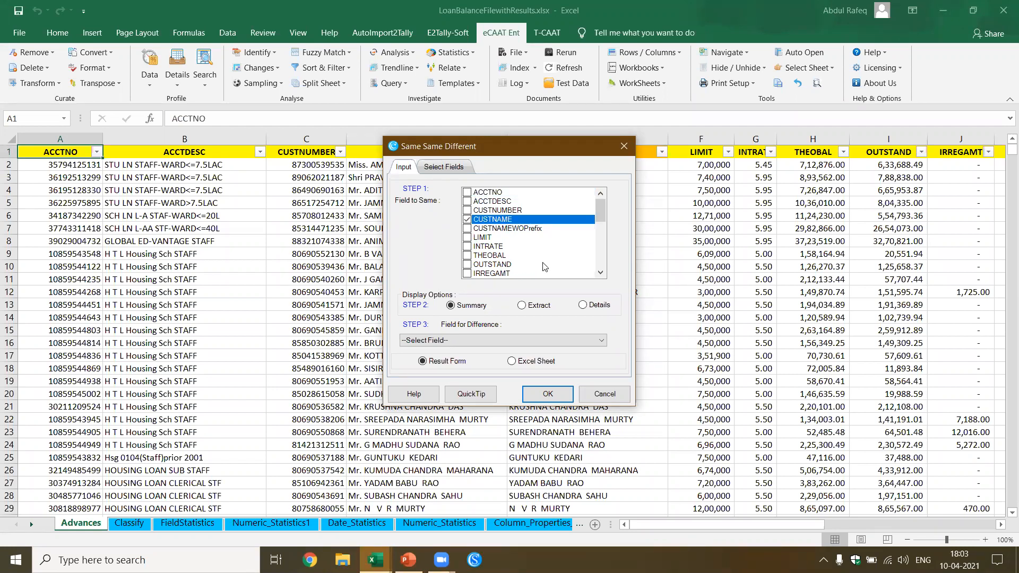
{"action": "scroll", "coordinate": [545, 266], "scroll_direction": "down", "scroll_amount": 1}
{"action": "left_click", "coordinate": [602, 340]}
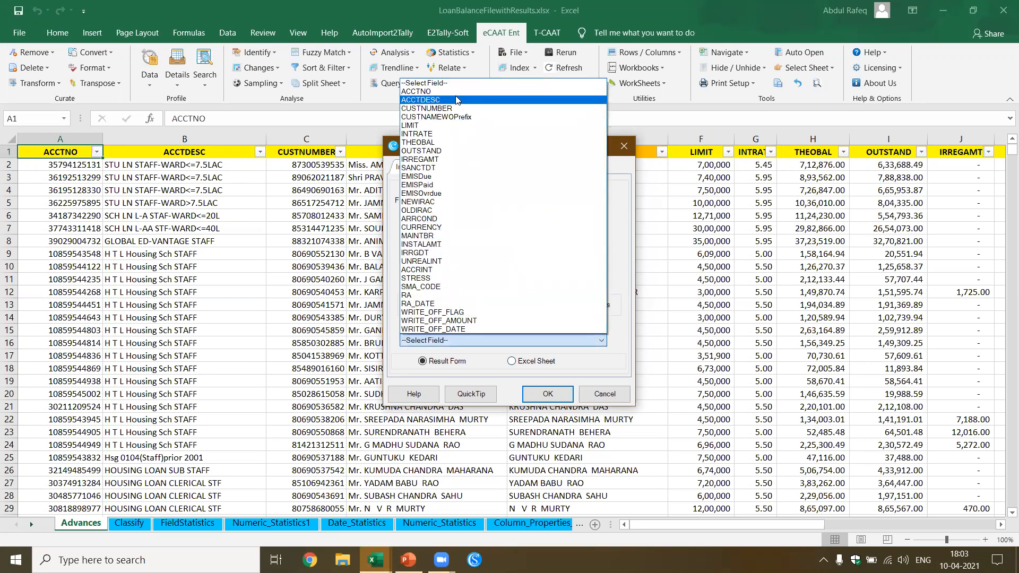
{"action": "left_click", "coordinate": [457, 91]}
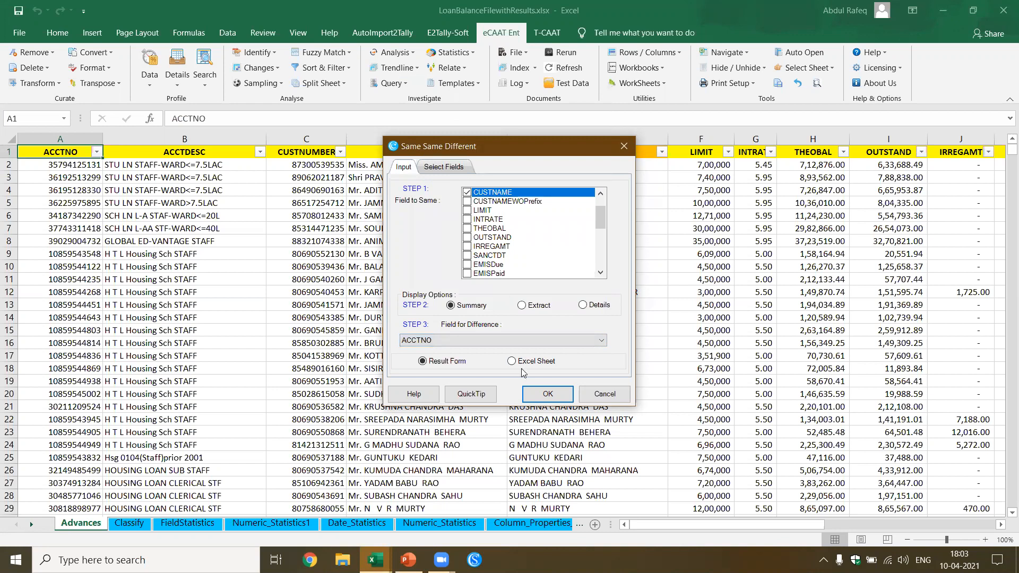
{"action": "left_click", "coordinate": [545, 396]}
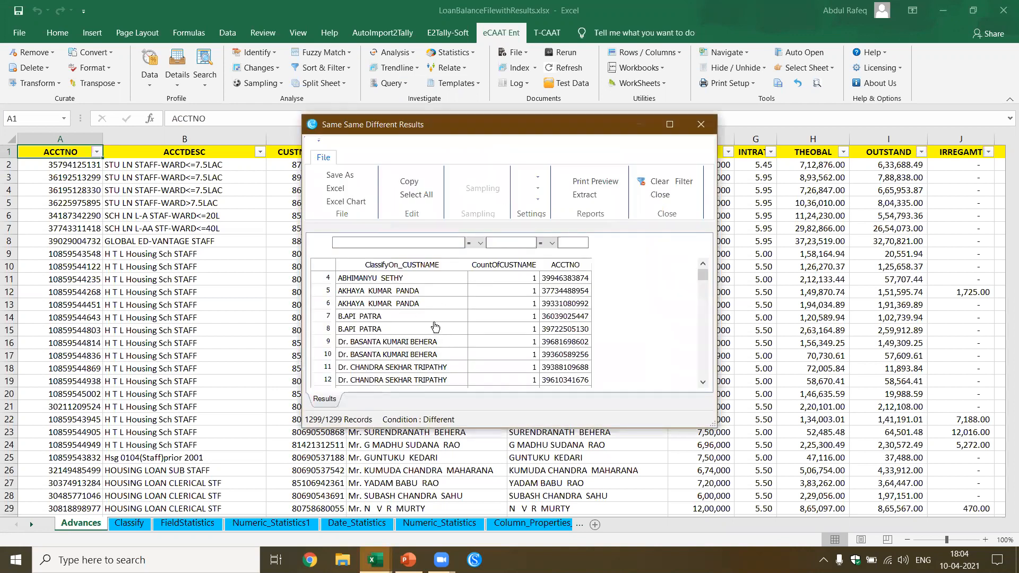
Step: Review the listed customer names and account numbers, close the Same Same Different results and go to the Advances sheet
{"action": "scroll", "coordinate": [437, 323], "scroll_direction": "down", "scroll_amount": 3}
{"action": "scroll", "coordinate": [440, 329], "scroll_direction": "down", "scroll_amount": 16}
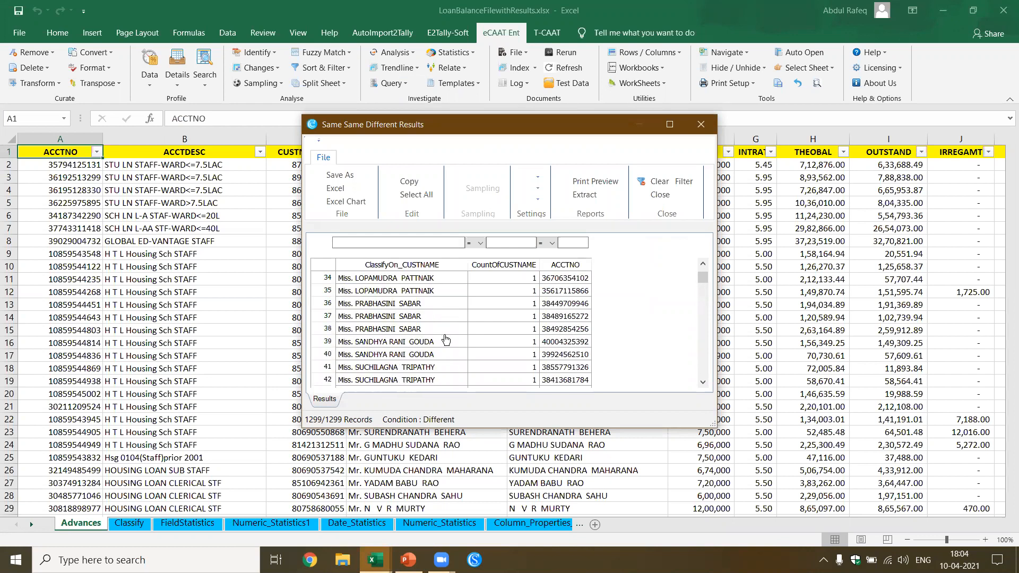
{"action": "scroll", "coordinate": [447, 346], "scroll_direction": "up", "scroll_amount": 3}
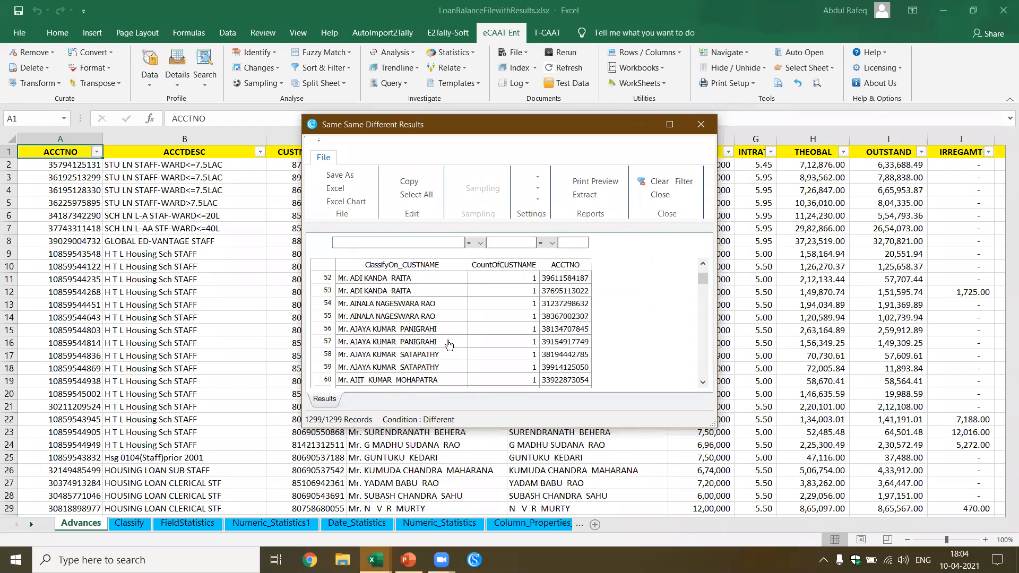
{"action": "left_click", "coordinate": [708, 124]}
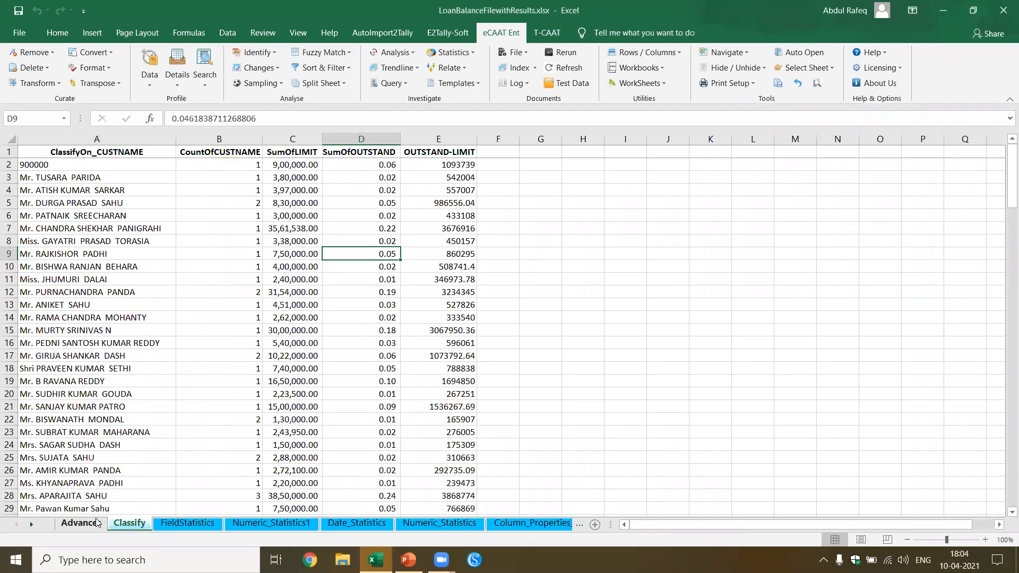
{"action": "left_click", "coordinate": [80, 523]}
Step: Switch to PowerPoint, start the slide show from slide 21 and advance to the Analyse, Identify, Format slide
{"action": "key", "text": "alt+Tab"}
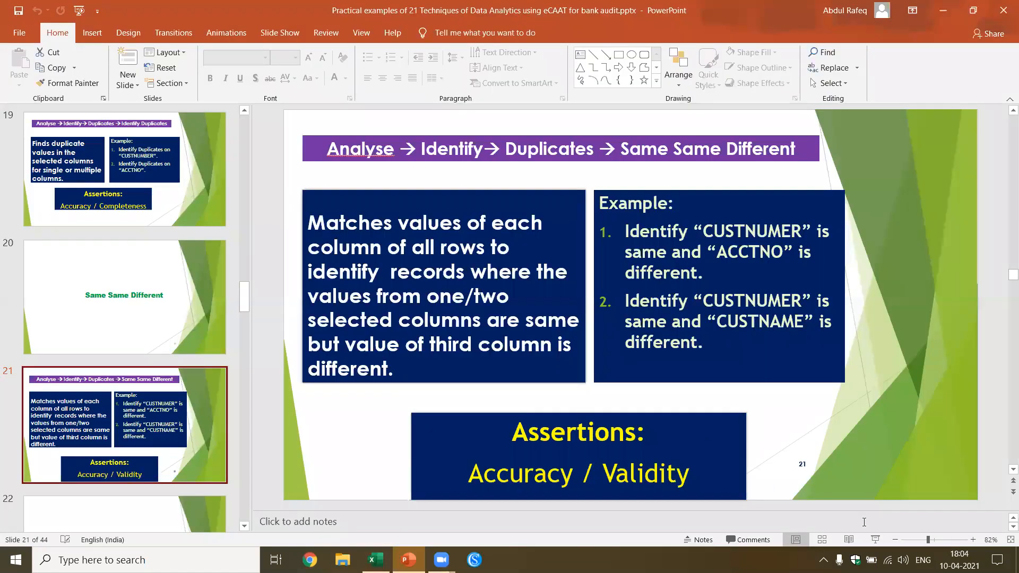
{"action": "left_click", "coordinate": [875, 540]}
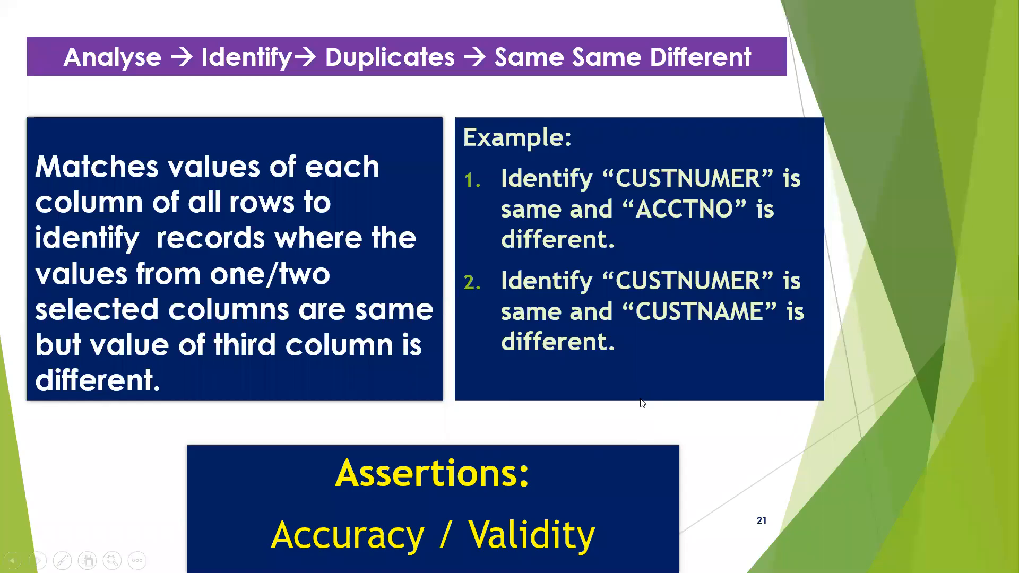
{"action": "left_click", "coordinate": [642, 403]}
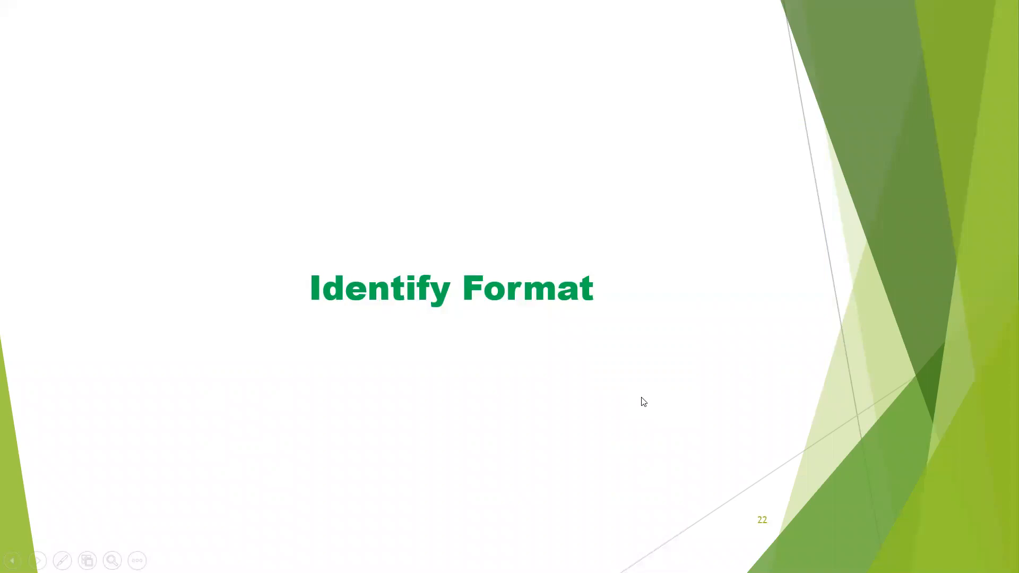
{"action": "left_click", "coordinate": [643, 402]}
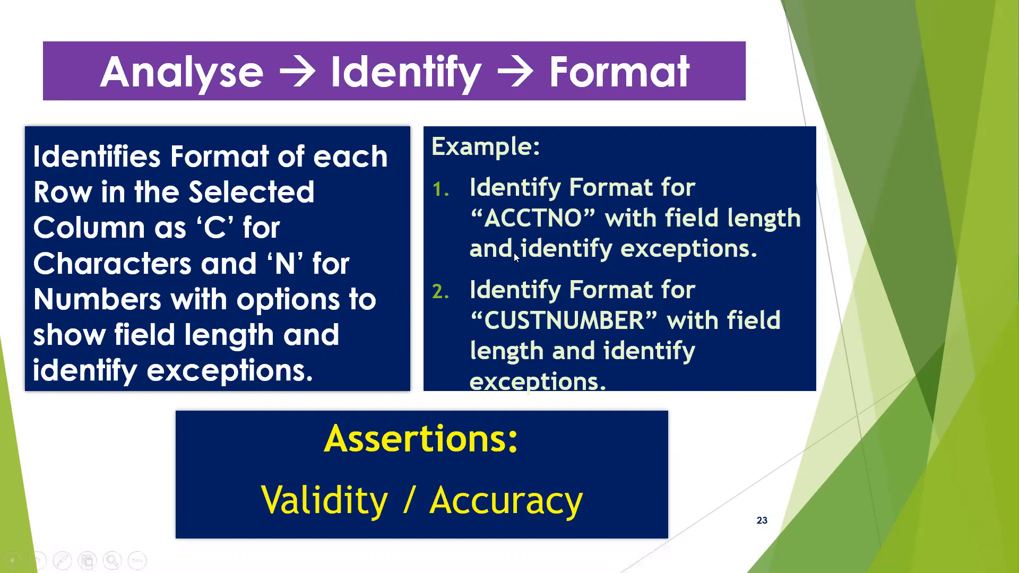
Step: End the slide show, switch to Excel and run Identify Format on the ACCTNO field with Show Field Length enabled
{"action": "key", "text": "Escape"}
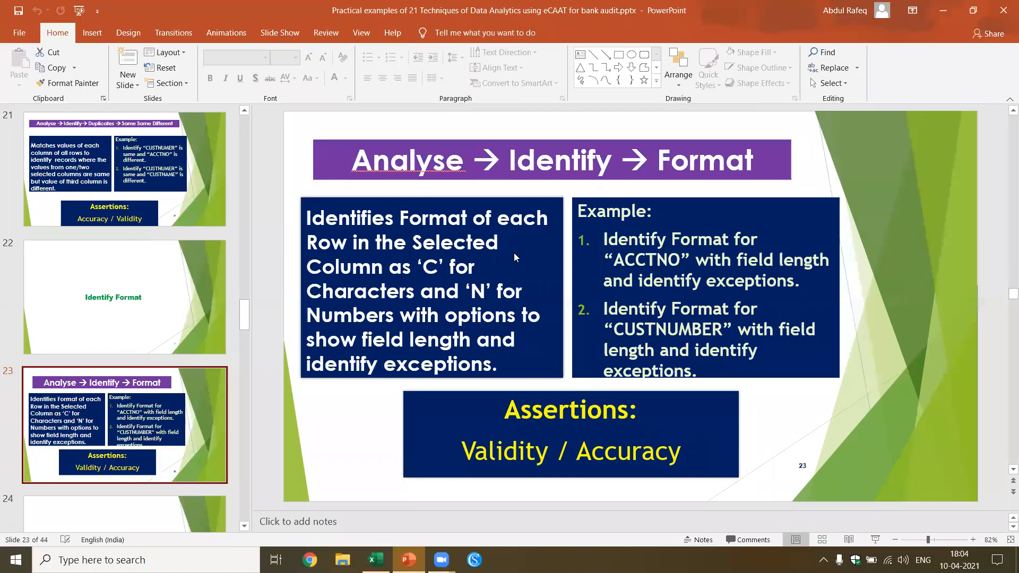
{"action": "key", "text": "alt+Tab"}
{"action": "left_click", "coordinate": [427, 215]}
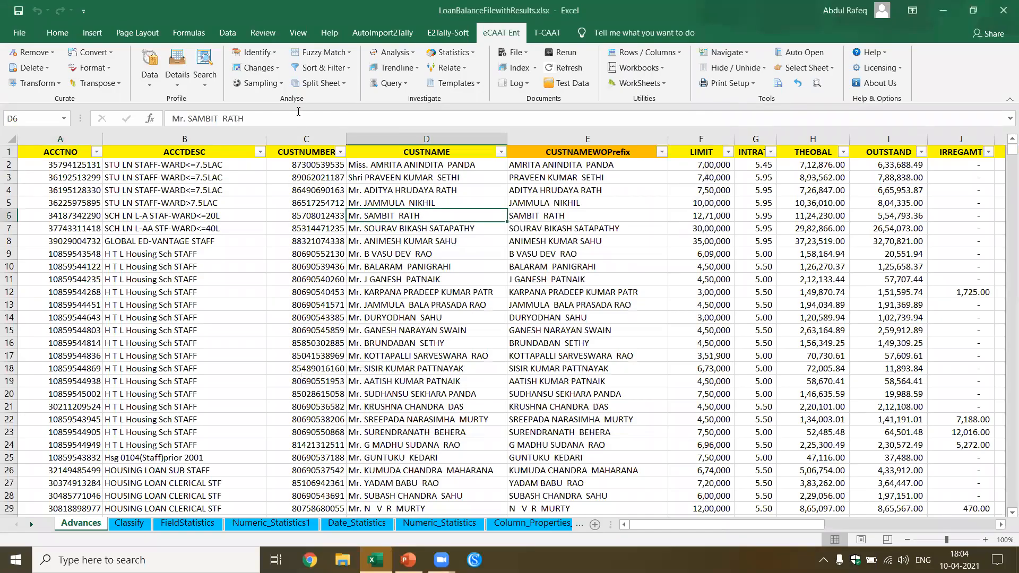
{"action": "left_click", "coordinate": [280, 54]}
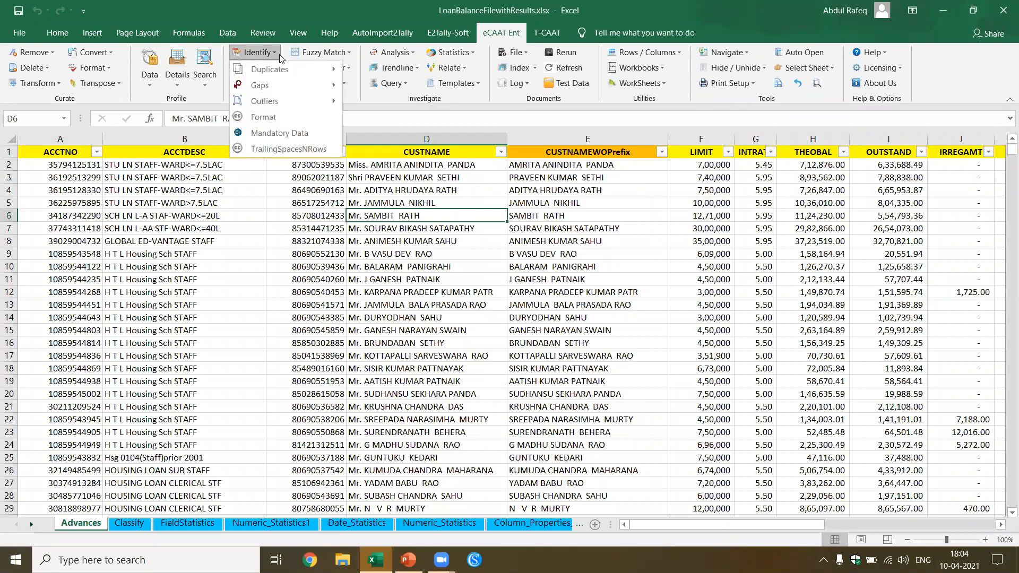
{"action": "left_click", "coordinate": [277, 116]}
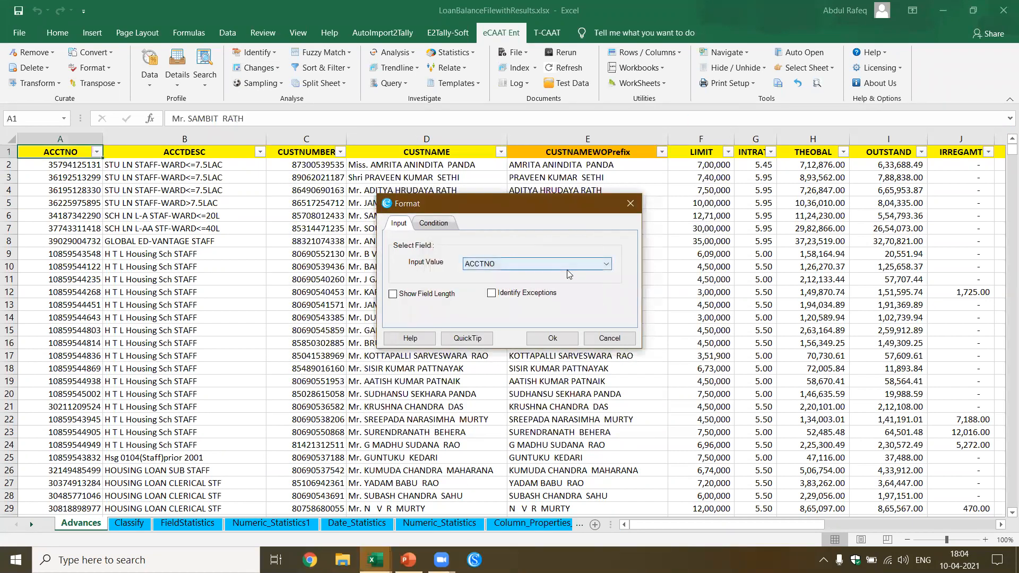
{"action": "left_click", "coordinate": [399, 301]}
{"action": "left_click", "coordinate": [559, 339]}
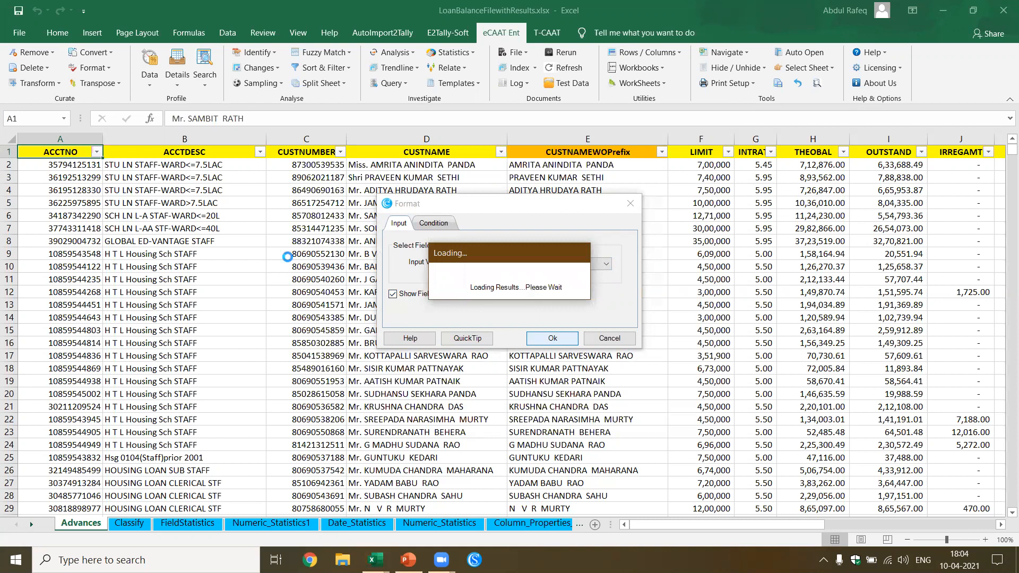
Step: Turn on filtering for the Advances header row, including the Format Character and Field Length columns
{"action": "left_click", "coordinate": [941, 151]}
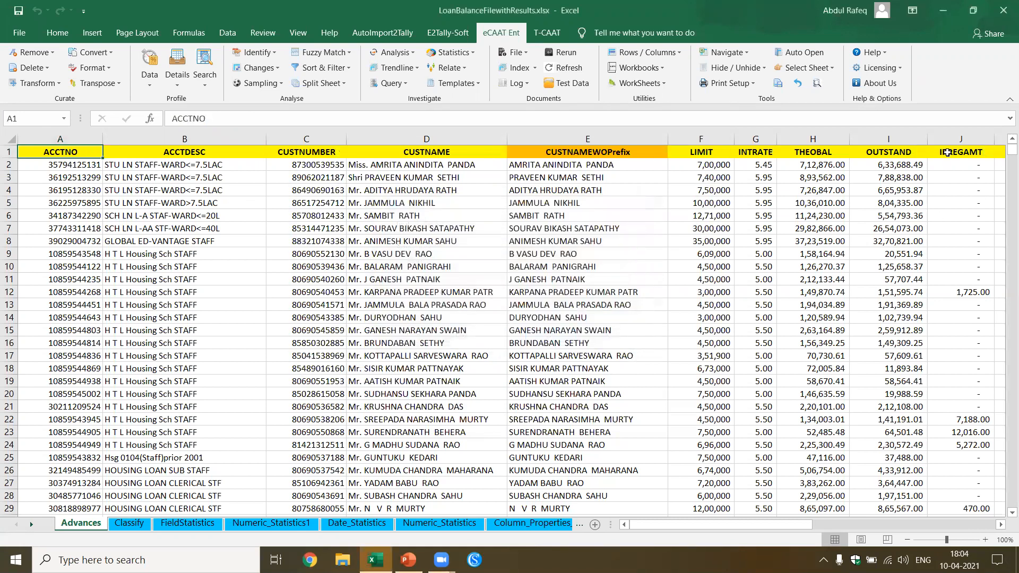
{"action": "key", "text": "Right"}
{"action": "key", "text": "Right"}
{"action": "key", "text": "Right"}
{"action": "key", "text": "Right"}
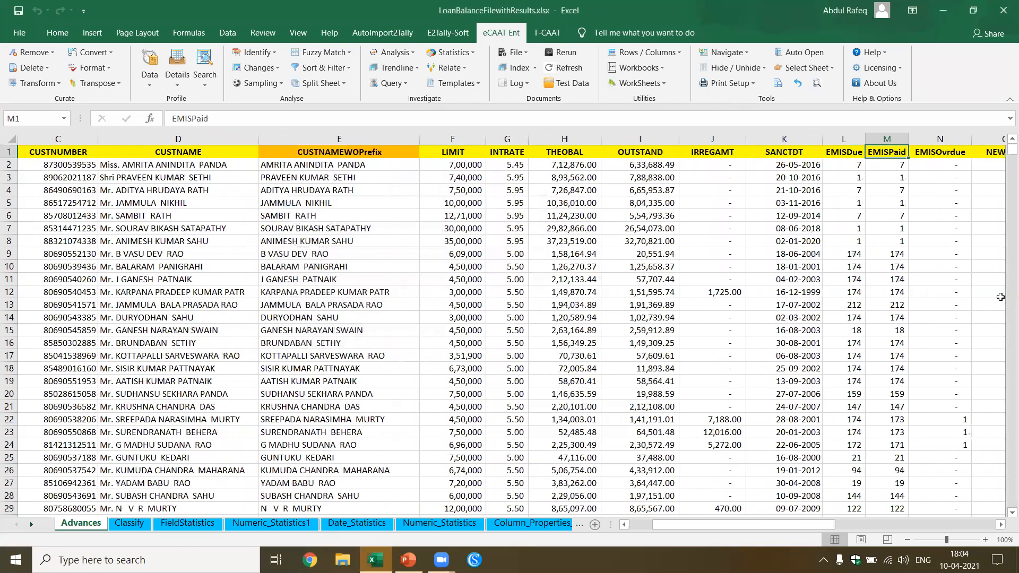
{"action": "key", "text": "ctrl+Right"}
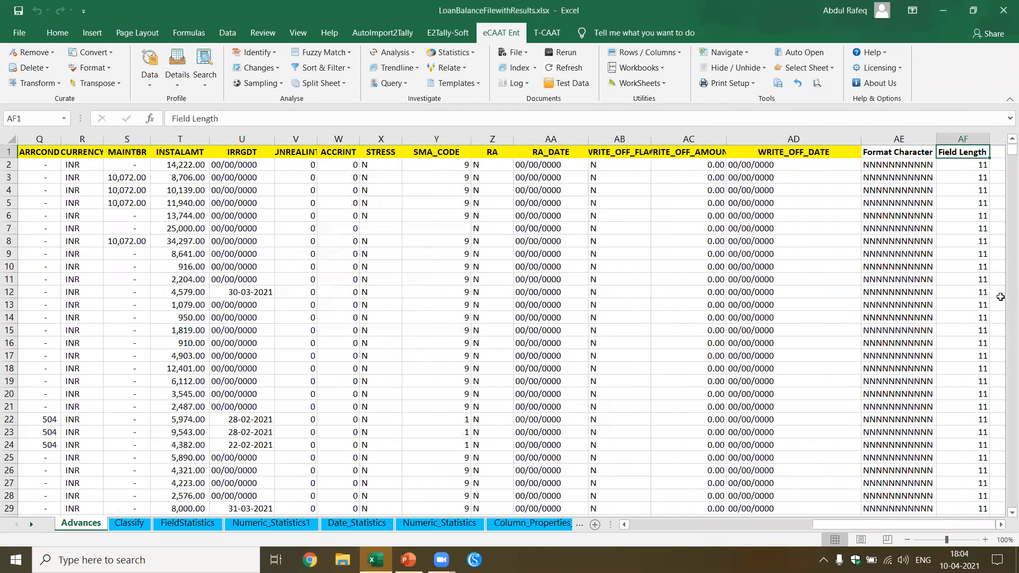
{"action": "left_click", "coordinate": [882, 151]}
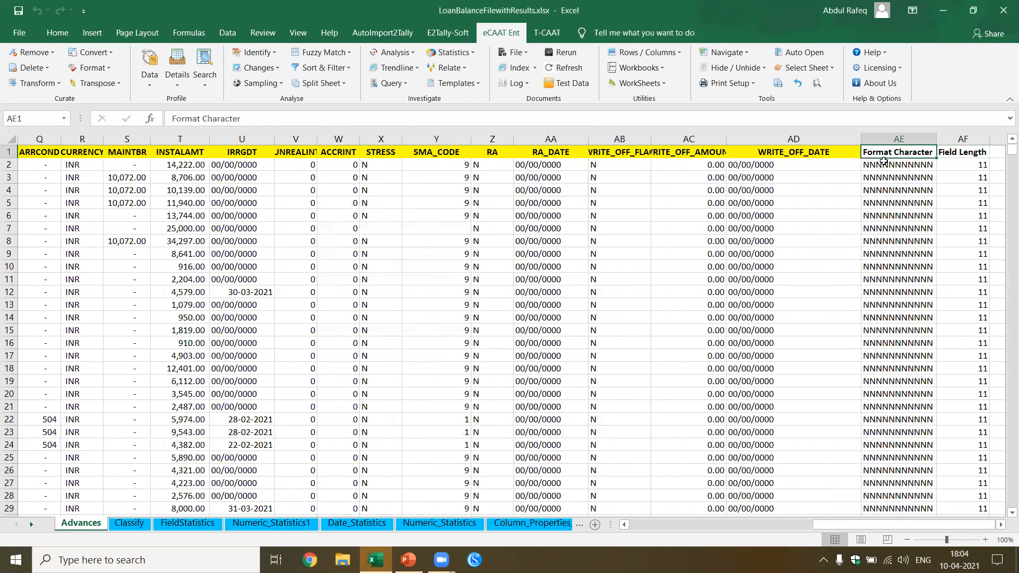
{"action": "left_click", "coordinate": [227, 32]}
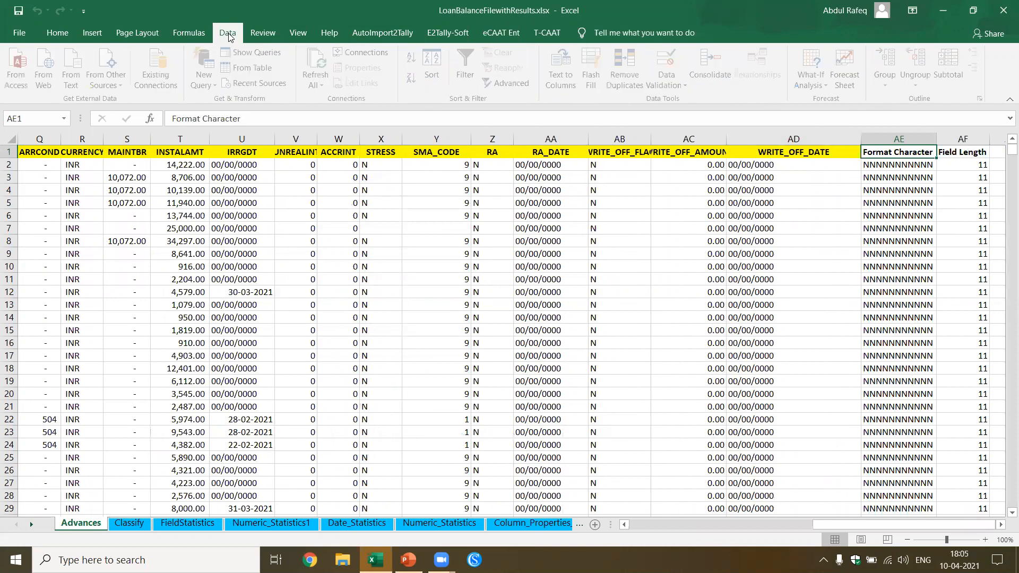
{"action": "left_click", "coordinate": [469, 55]}
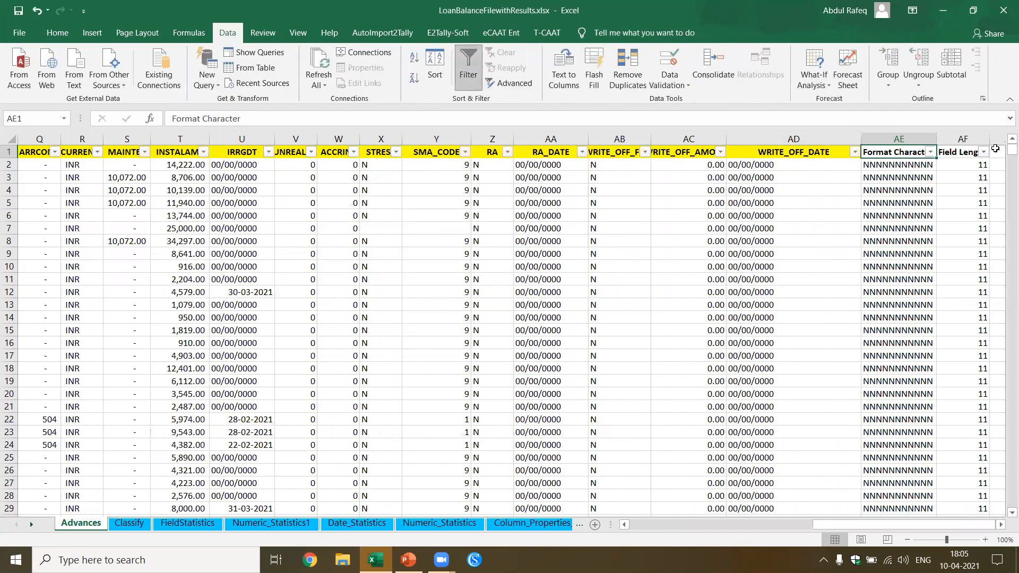
Step: Check the distinct filter values in the Format Character and Field Length columns without applying a filter
{"action": "left_click", "coordinate": [930, 152]}
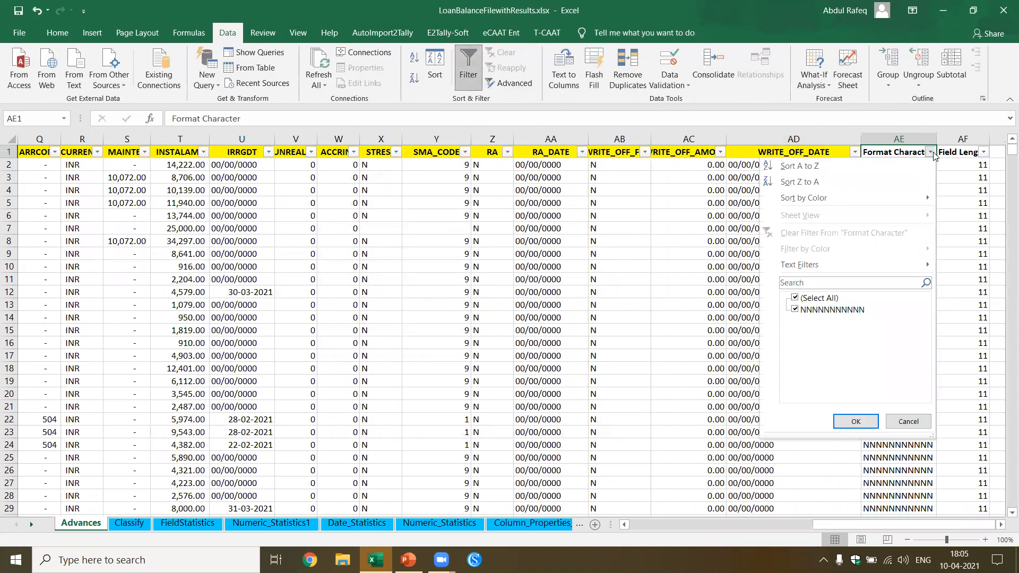
{"action": "left_click", "coordinate": [986, 153]}
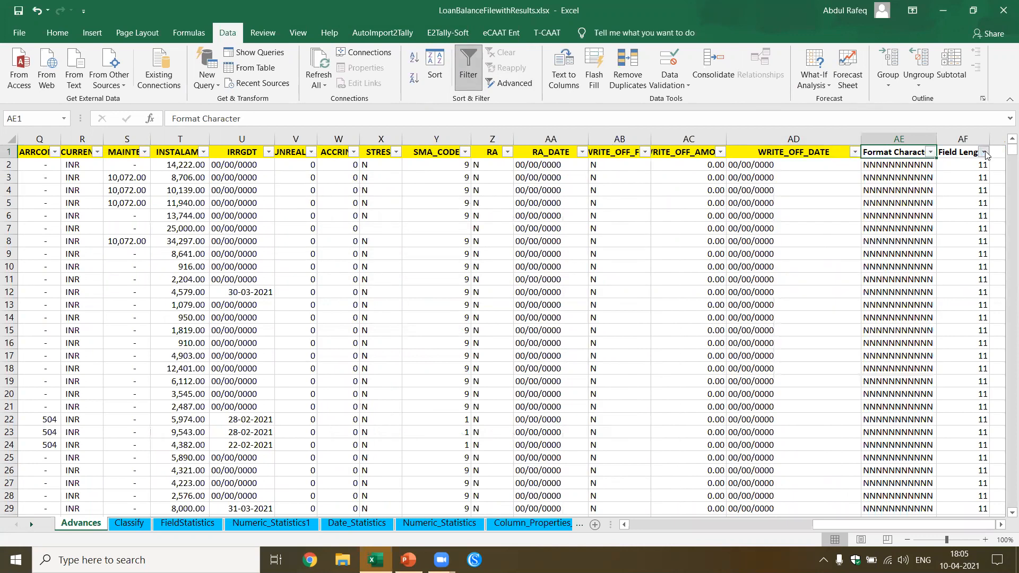
{"action": "left_click", "coordinate": [986, 153]}
{"action": "left_click", "coordinate": [985, 153]}
{"action": "left_click", "coordinate": [897, 242]}
{"action": "left_click", "coordinate": [896, 174]}
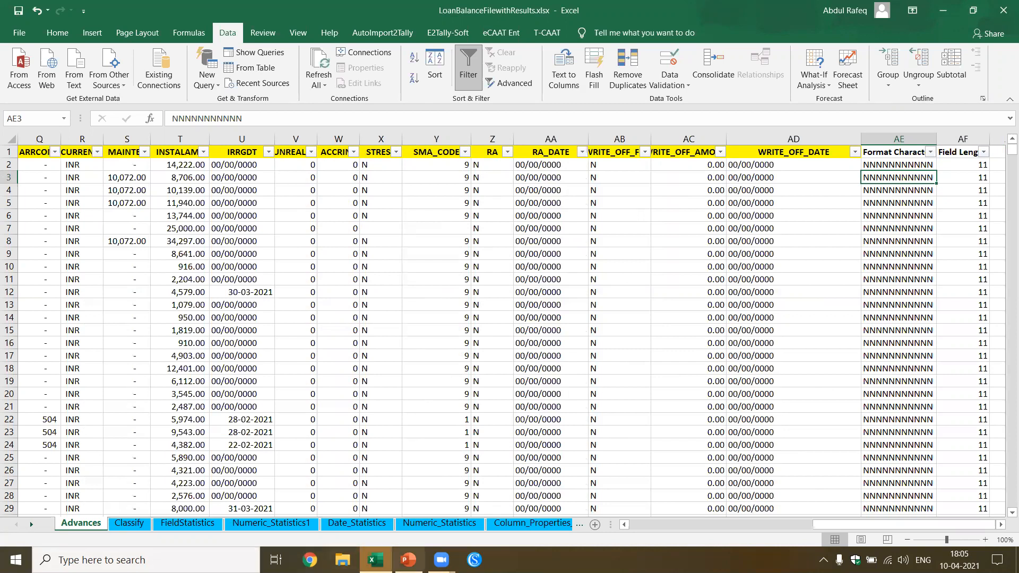
Step: Switch to PowerPoint, present from slide 23 through the Profile, Data, Top X slide, end the show and return to Excel
{"action": "left_click", "coordinate": [408, 560]}
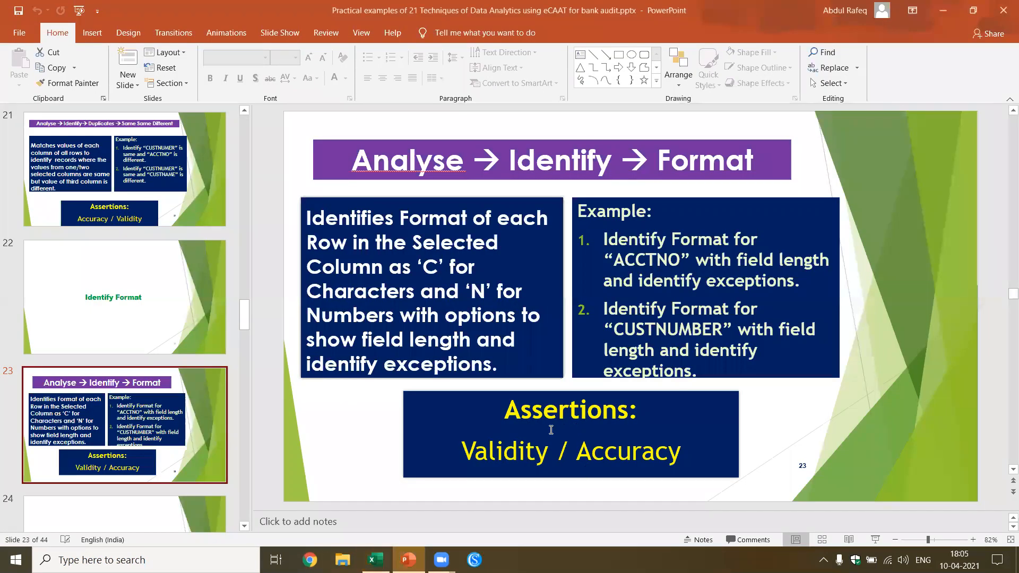
{"action": "key", "text": "shift+F5"}
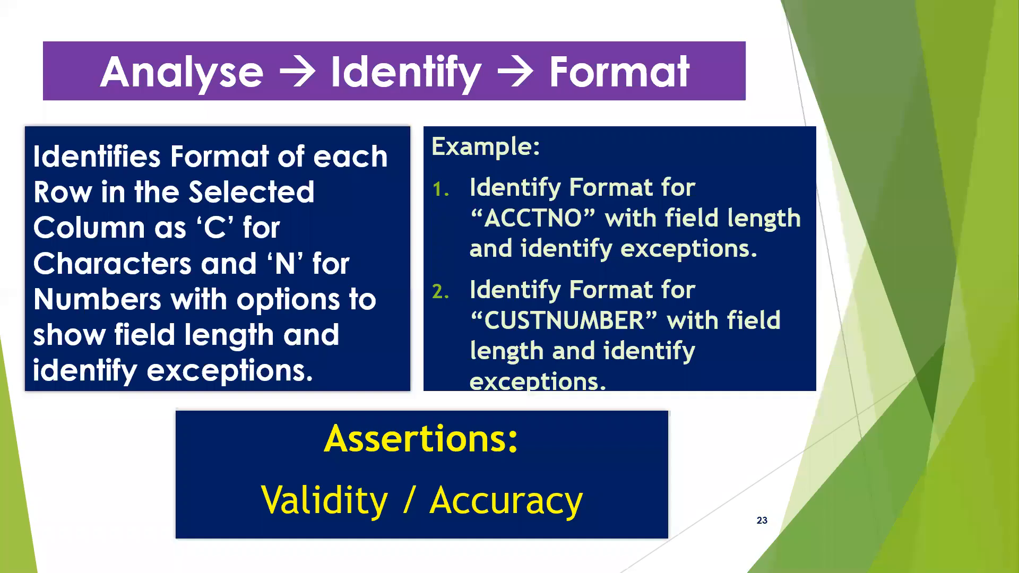
{"action": "key", "text": "Right"}
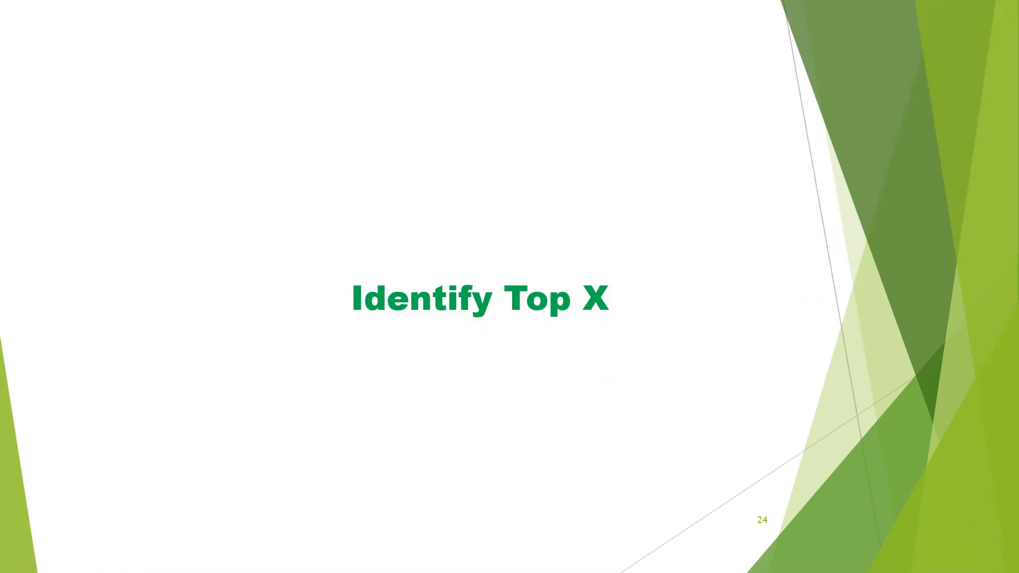
{"action": "key", "text": "Right"}
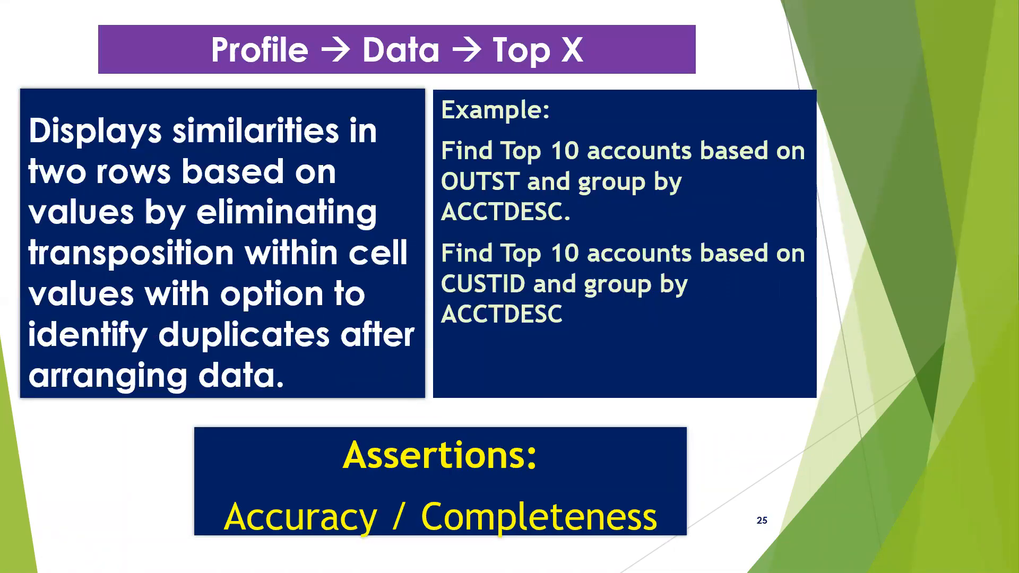
{"action": "key", "text": "Right"}
{"action": "key", "text": "Escape"}
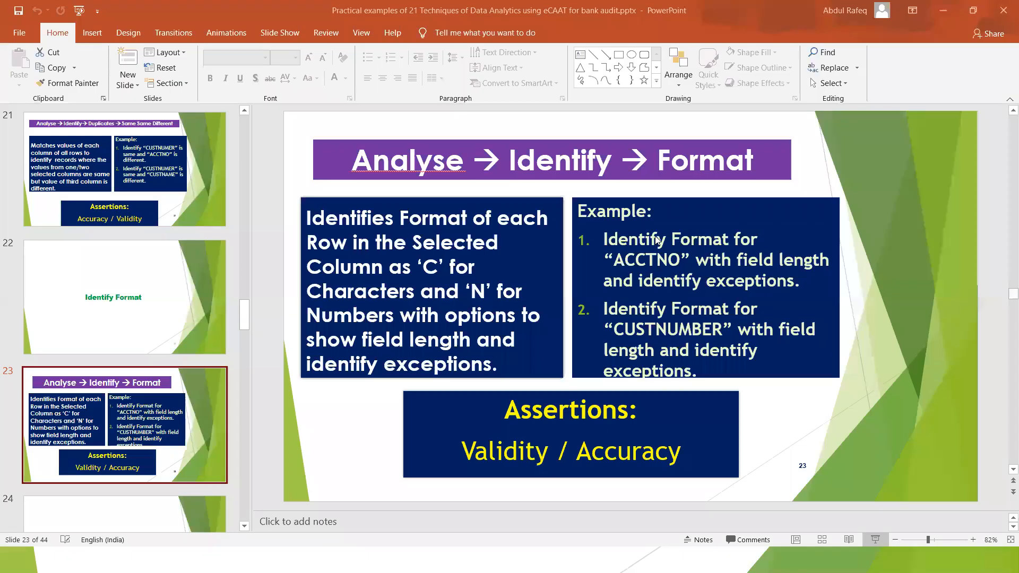
{"action": "key", "text": "alt+Tab"}
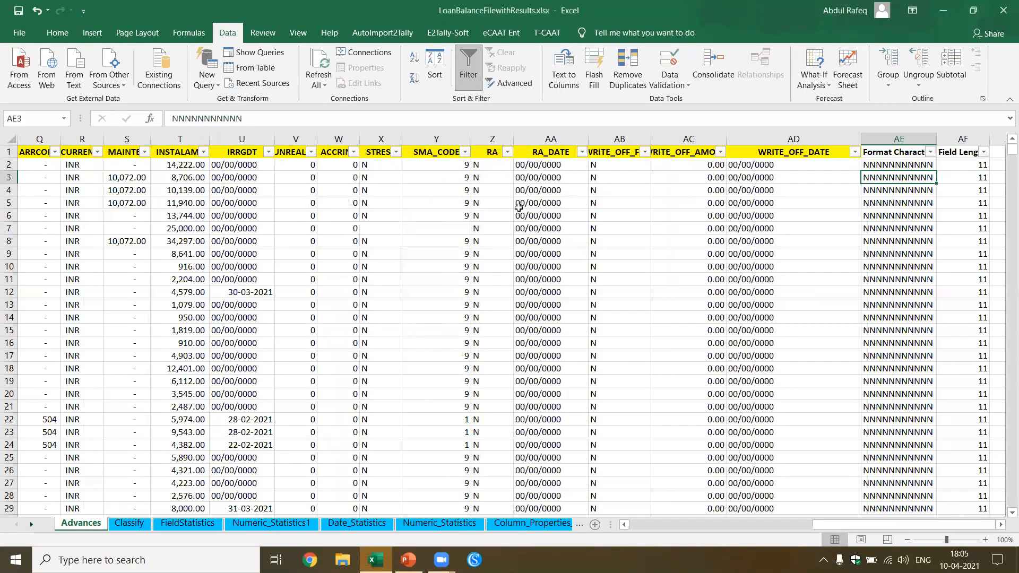
Step: Start the eCAAT Top / Last X analysis on the Advances sheet and agree to remove the special characters
{"action": "left_click", "coordinate": [517, 205]}
{"action": "left_click", "coordinate": [502, 33]}
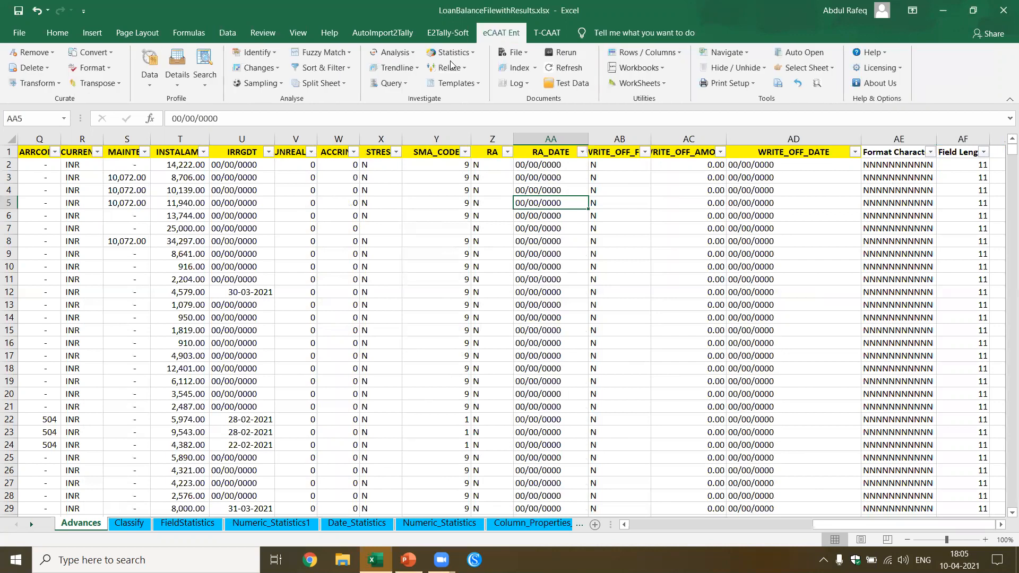
{"action": "left_click", "coordinate": [148, 86]}
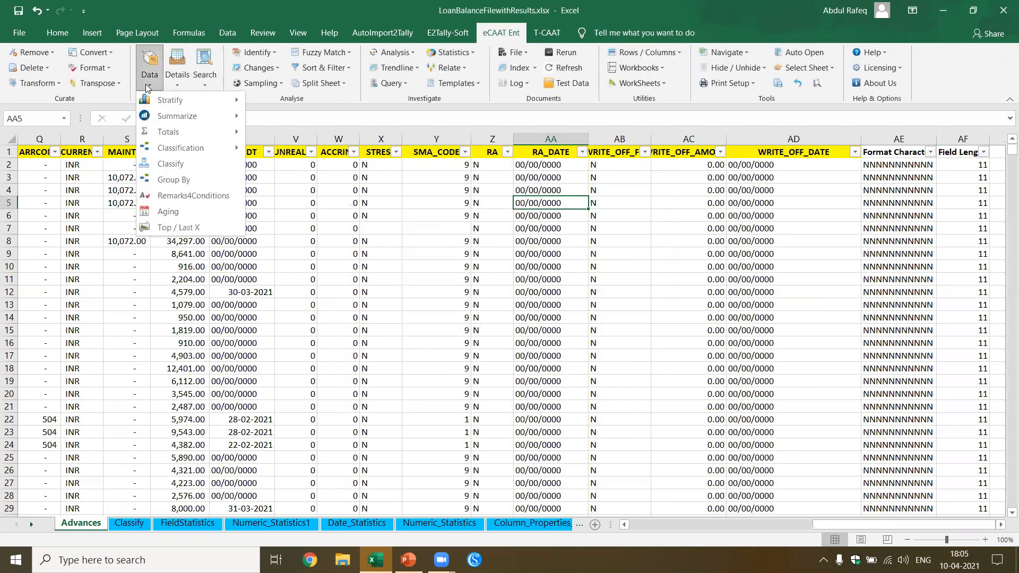
{"action": "left_click", "coordinate": [179, 227]}
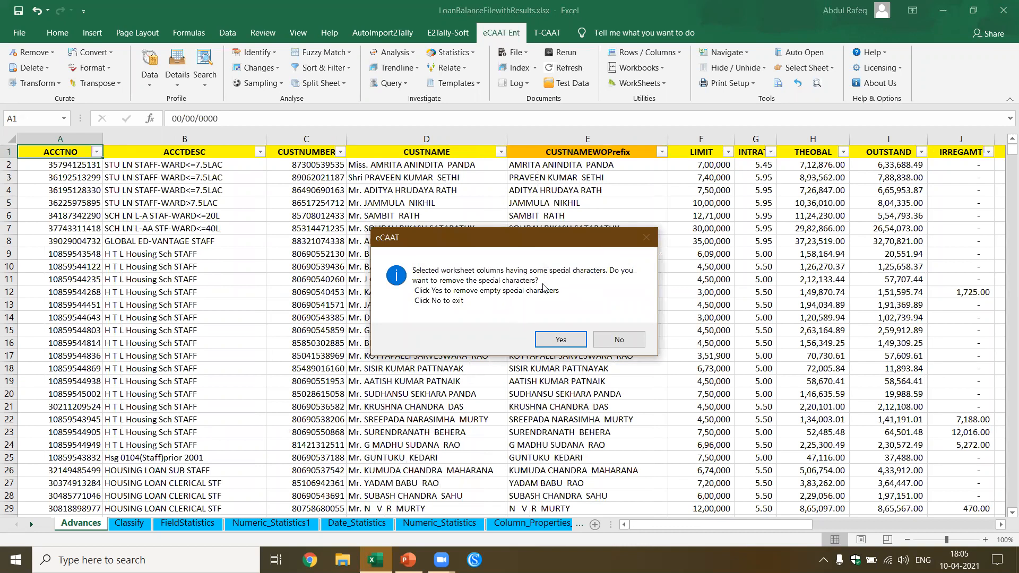
{"action": "left_click", "coordinate": [556, 339]}
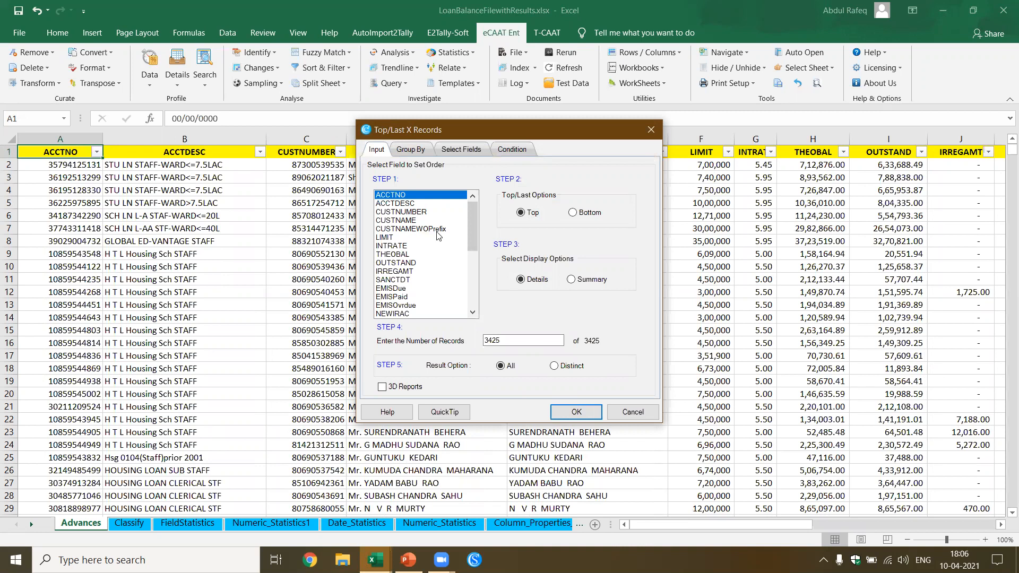
Step: Run Top X on the ACCTDESC field for 10 records with the Details display
{"action": "left_click", "coordinate": [413, 204]}
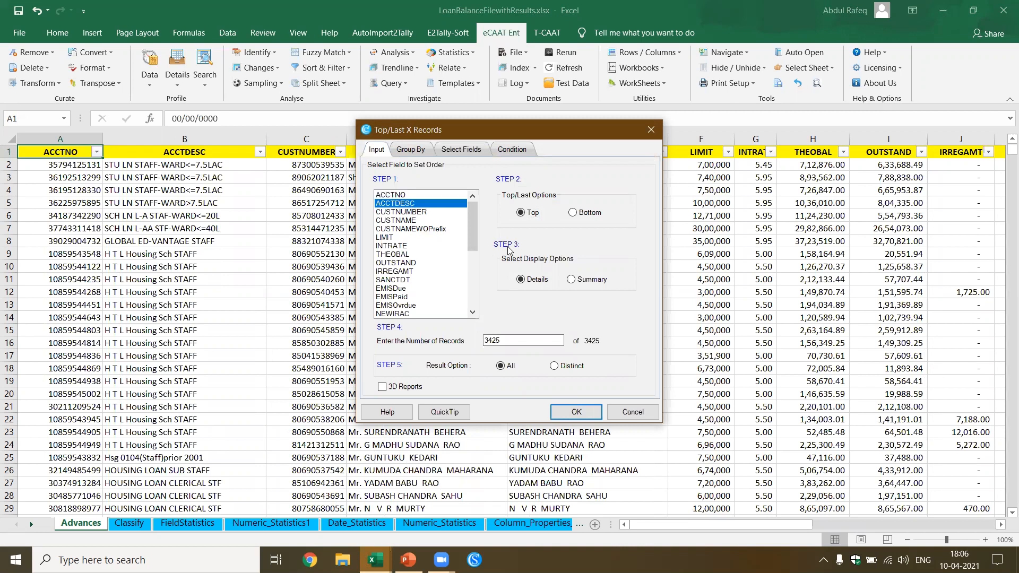
{"action": "double_click", "coordinate": [526, 343]}
{"action": "type", "text": "10"}
{"action": "left_click", "coordinate": [564, 419]}
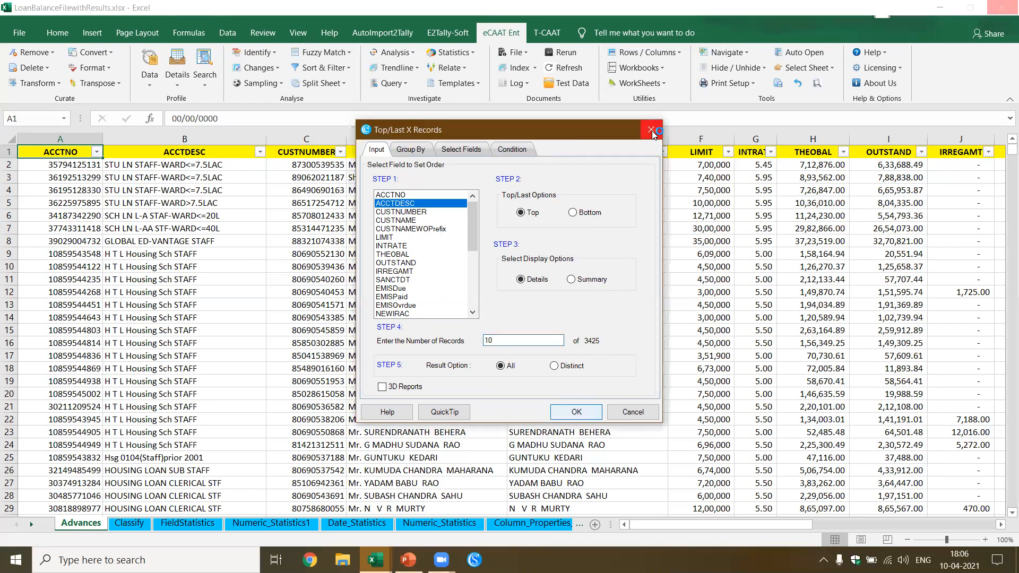
Step: Look through the top records by ACCTDESC down to the last row and close the results
{"action": "left_click", "coordinate": [452, 306]}
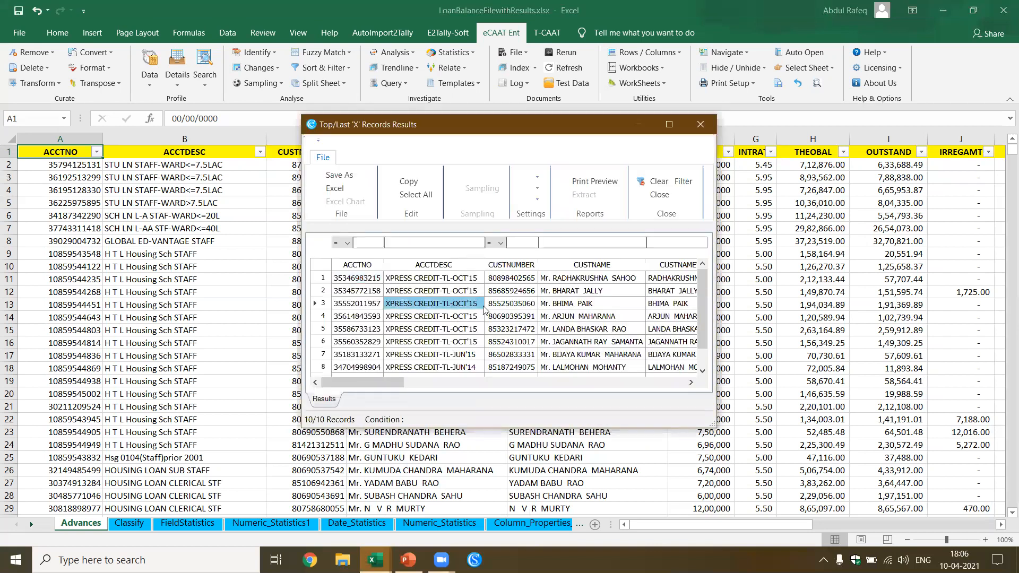
{"action": "scroll", "coordinate": [505, 314], "scroll_direction": "down", "scroll_amount": 1}
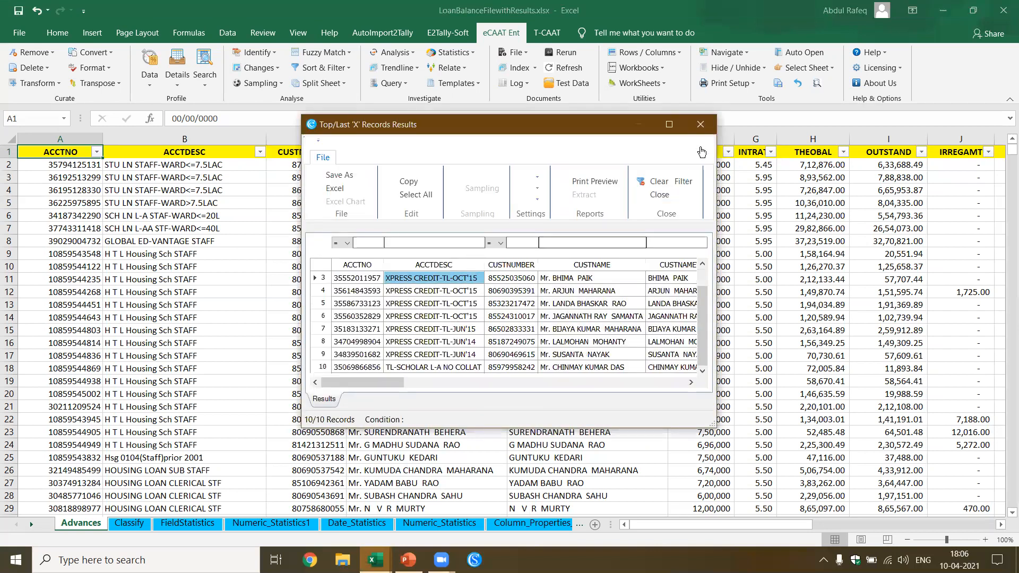
{"action": "left_click", "coordinate": [701, 124]}
Step: Start another Top / Last X analysis, ordering by the OUTSTAND field and limiting it to the top 10 records
{"action": "left_click", "coordinate": [418, 251]}
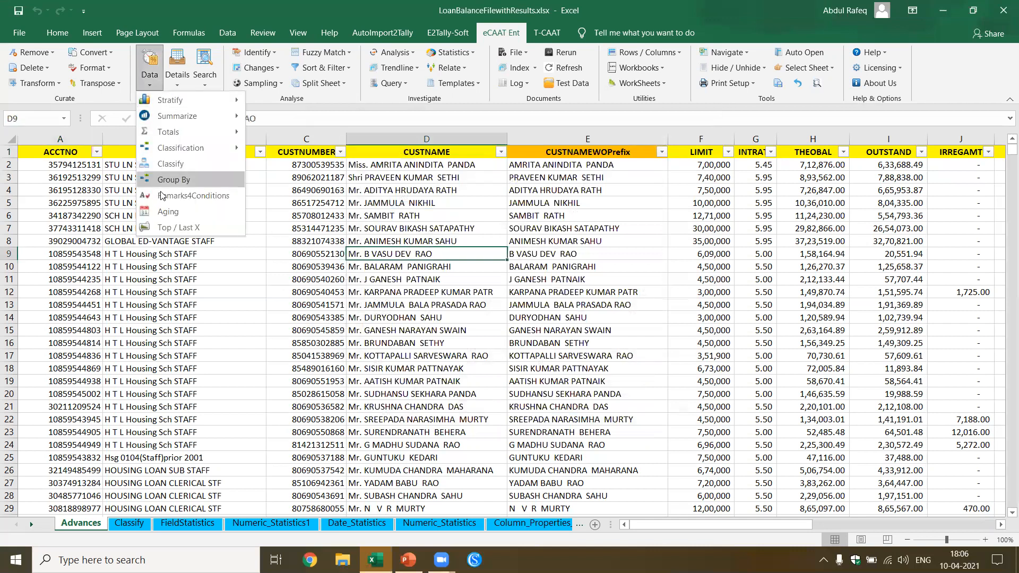
{"action": "left_click", "coordinate": [170, 228]}
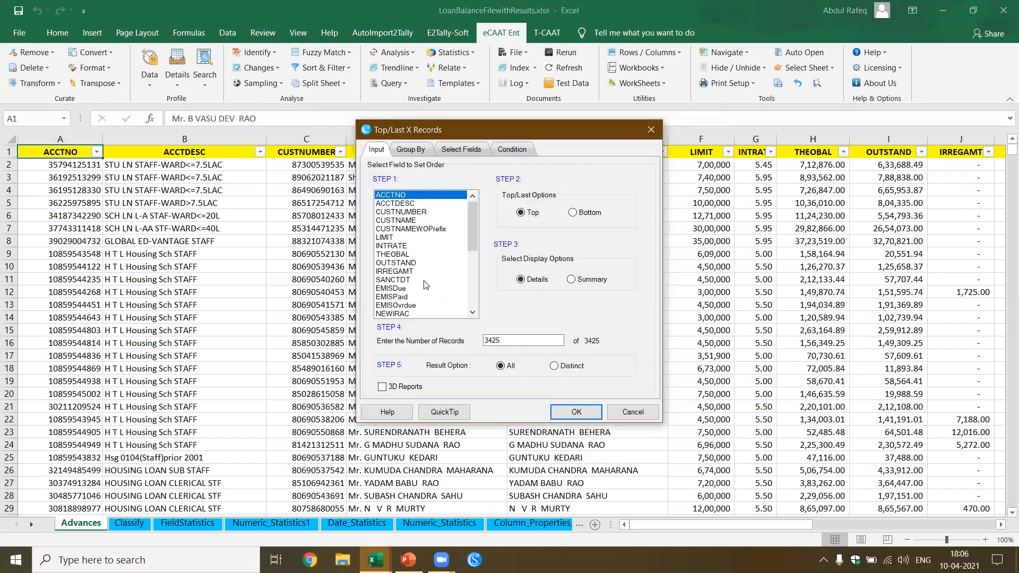
{"action": "left_click", "coordinate": [402, 264]}
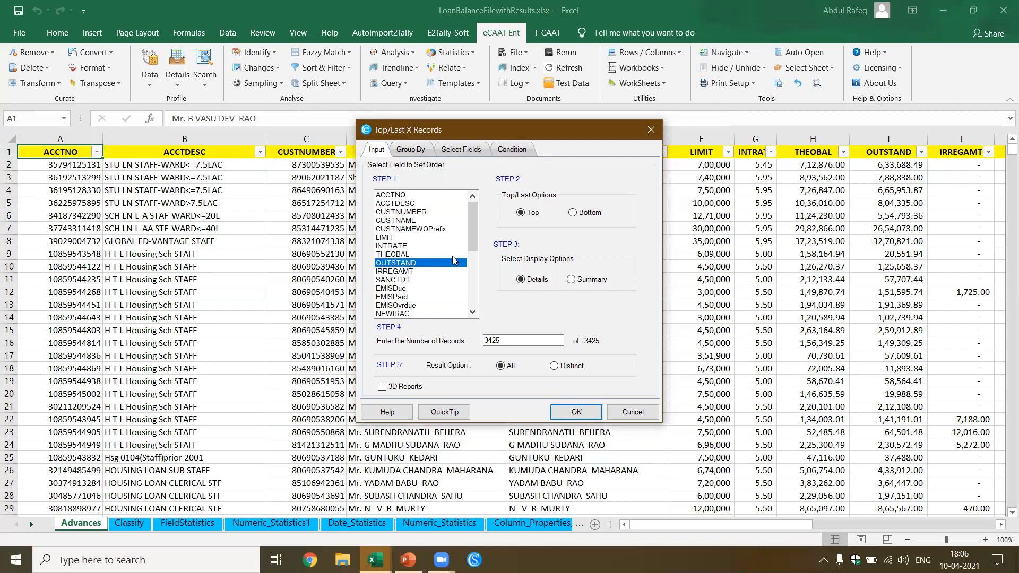
{"action": "double_click", "coordinate": [494, 340]}
{"action": "type", "text": "1"}
Step: Group the Top X analysis by ACCTDESC with all account descriptions selected and try to run it
{"action": "left_click", "coordinate": [425, 151]}
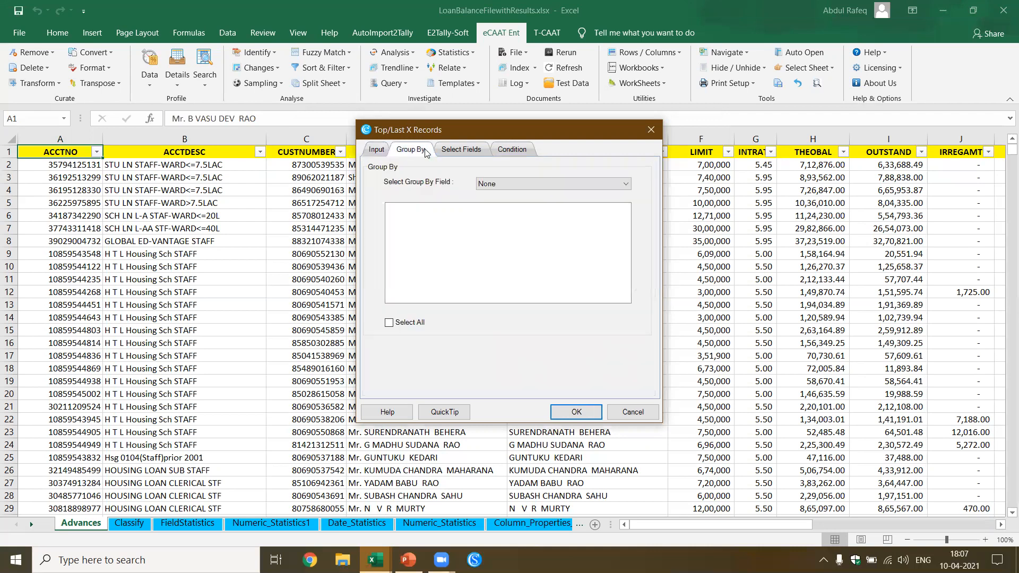
{"action": "left_click", "coordinate": [627, 183]}
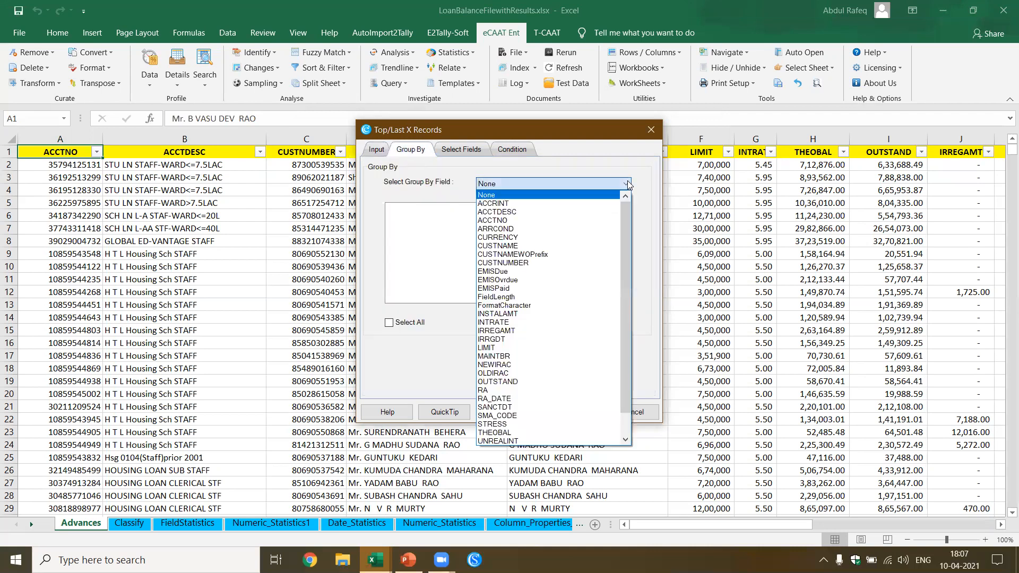
{"action": "left_click", "coordinate": [541, 213]}
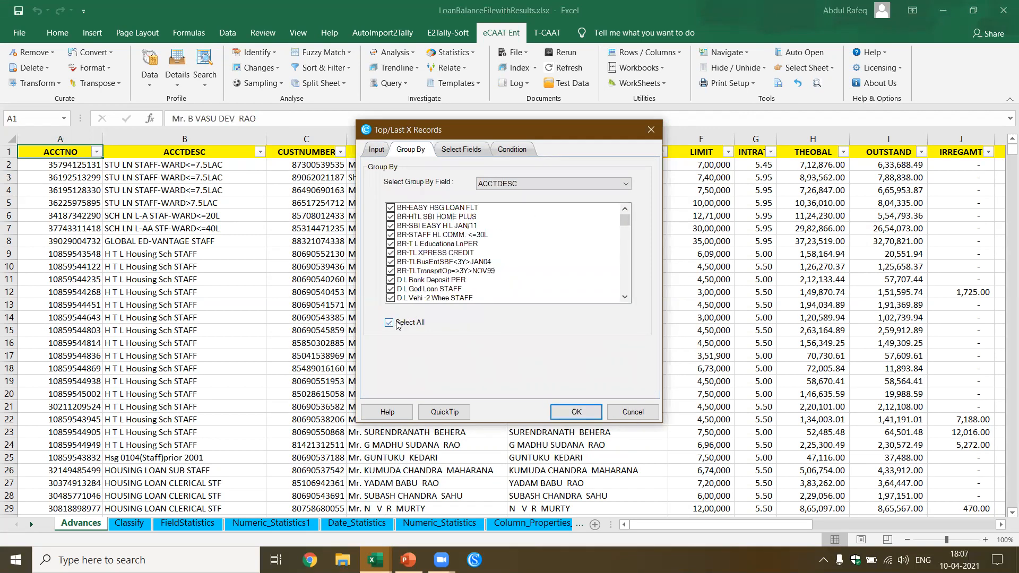
{"action": "left_click", "coordinate": [570, 412]}
{"action": "left_click", "coordinate": [609, 328]}
Step: Limit the grouping to the first five ACCTDESC categories, BR-EASY HSG LOAN FLT through BR-T L Educationa LnPER, run it, review the maximized results and close them
{"action": "left_click", "coordinate": [389, 322]}
{"action": "left_click", "coordinate": [391, 208]}
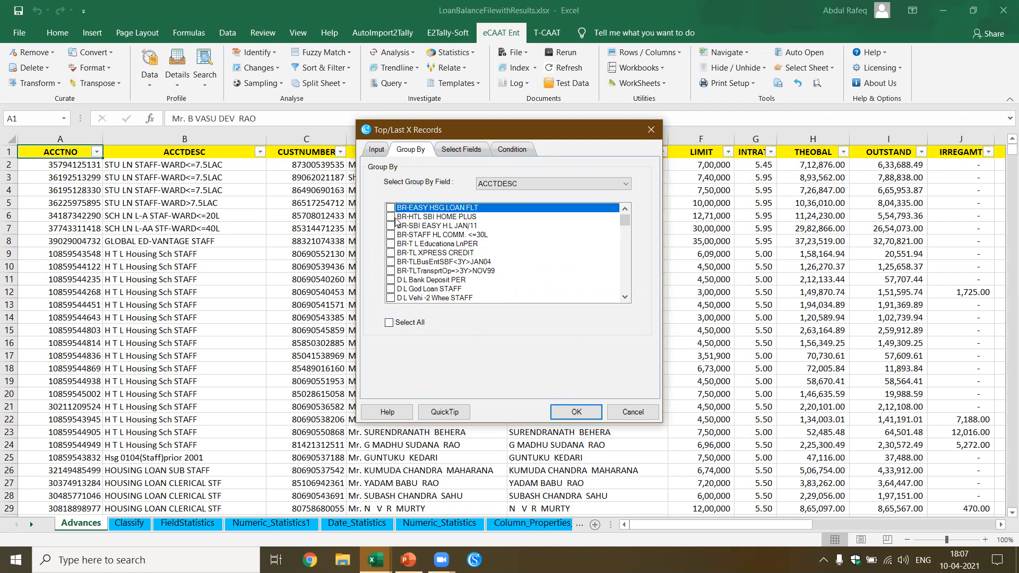
{"action": "left_click", "coordinate": [391, 207]}
{"action": "left_click", "coordinate": [391, 217]}
{"action": "left_click", "coordinate": [391, 226]}
{"action": "left_click", "coordinate": [392, 226]}
{"action": "left_click", "coordinate": [391, 235]}
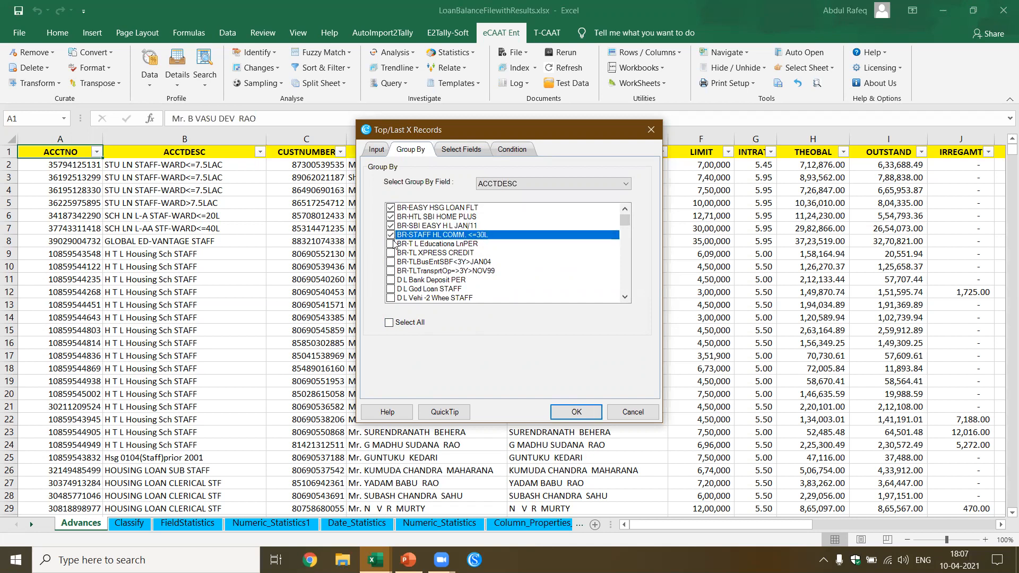
{"action": "left_click", "coordinate": [392, 243]}
{"action": "left_click", "coordinate": [557, 414]}
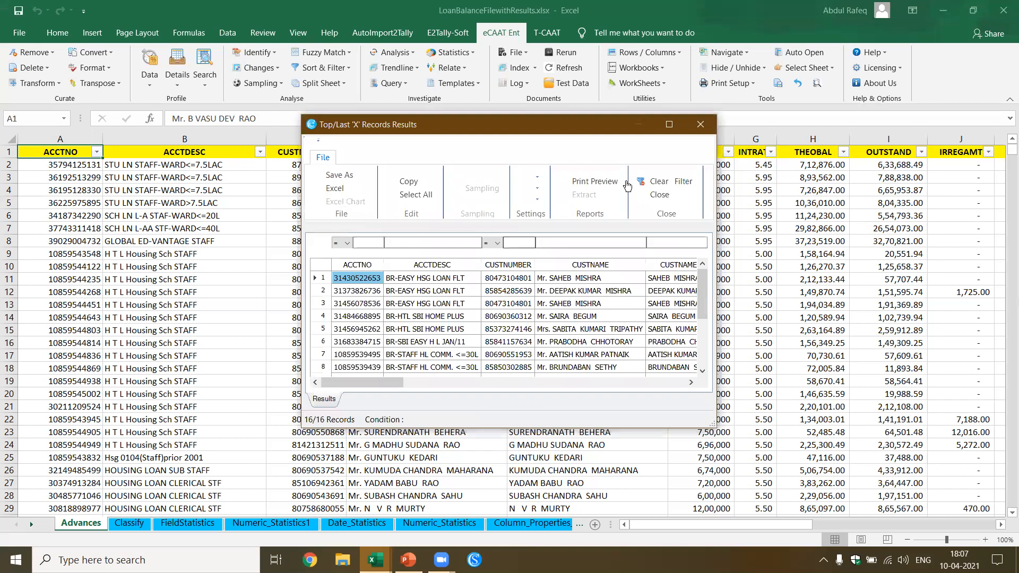
{"action": "left_click", "coordinate": [670, 125]}
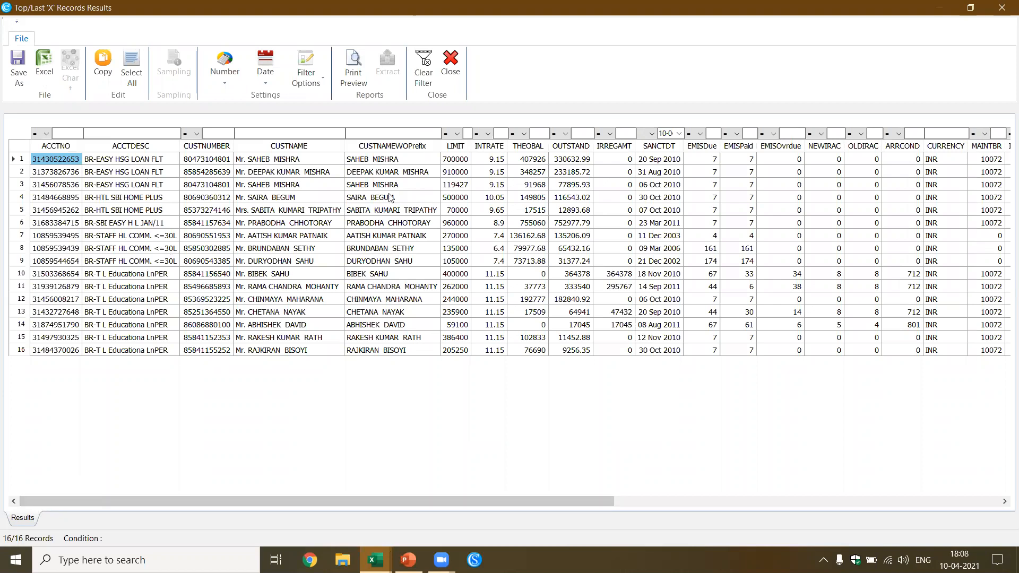
{"action": "left_click", "coordinate": [446, 64]}
Step: Switch to PowerPoint, present from slide 26 through the Profile, Data, Aging slide, end the show and return to Excel
{"action": "key", "text": "alt+Tab"}
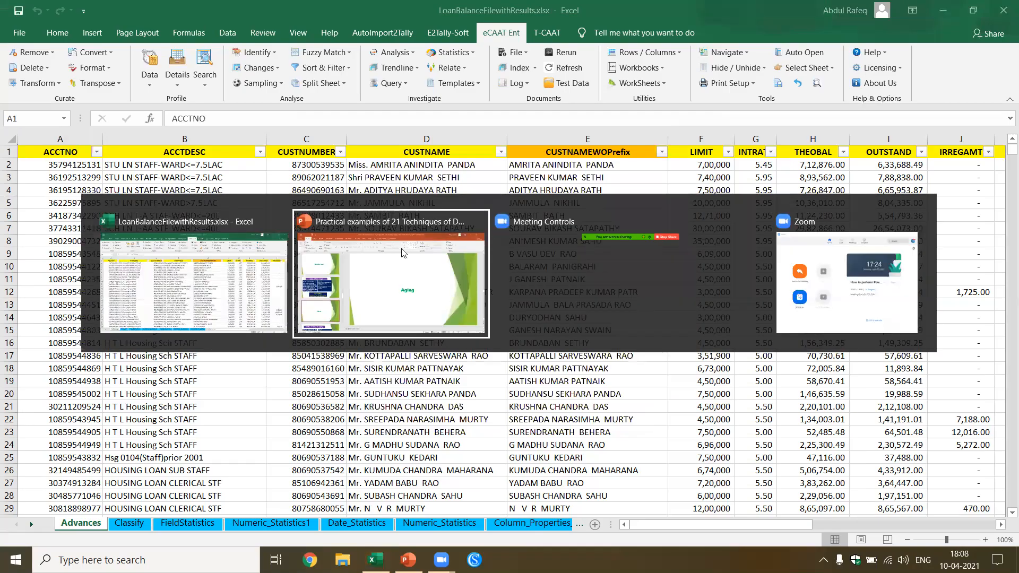
{"action": "left_click", "coordinate": [401, 263]}
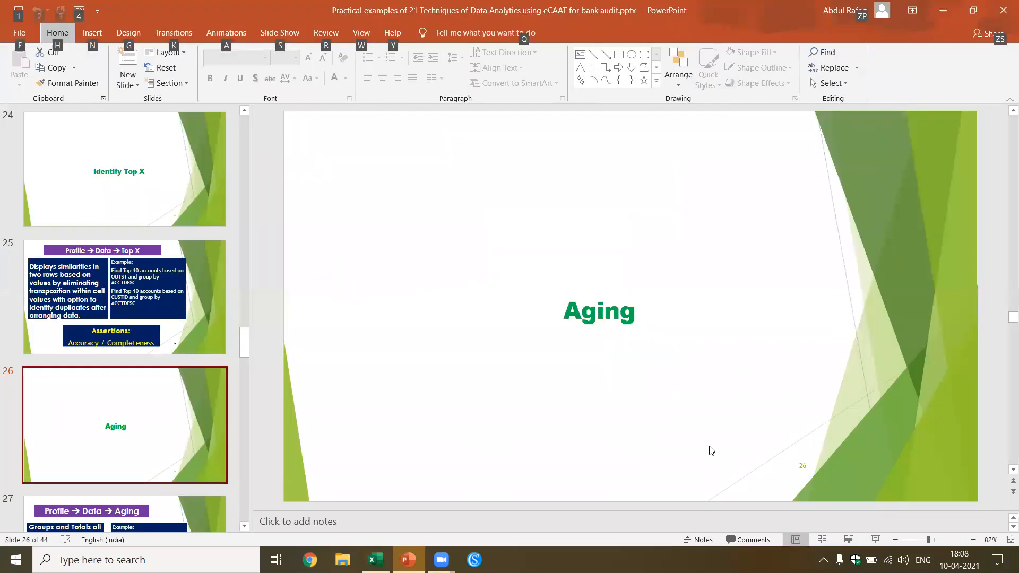
{"action": "left_click", "coordinate": [880, 547]}
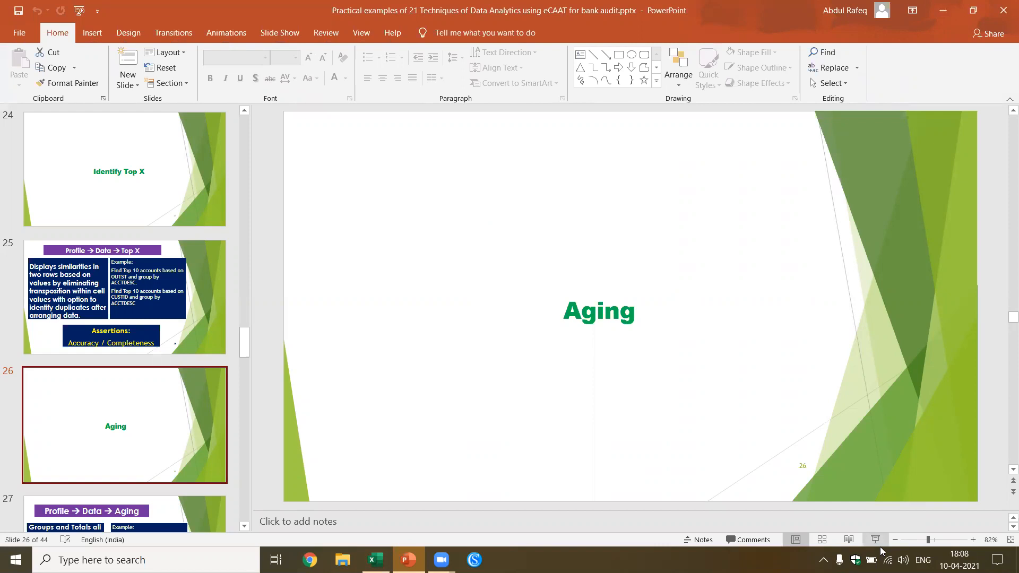
{"action": "left_click", "coordinate": [880, 547]}
{"action": "key", "text": "Right"}
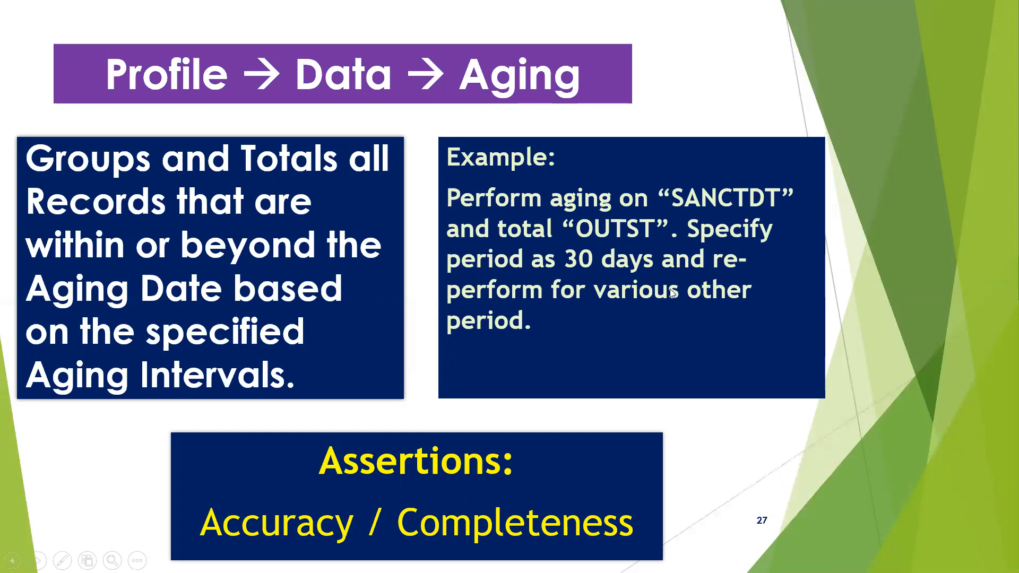
{"action": "key", "text": "Escape"}
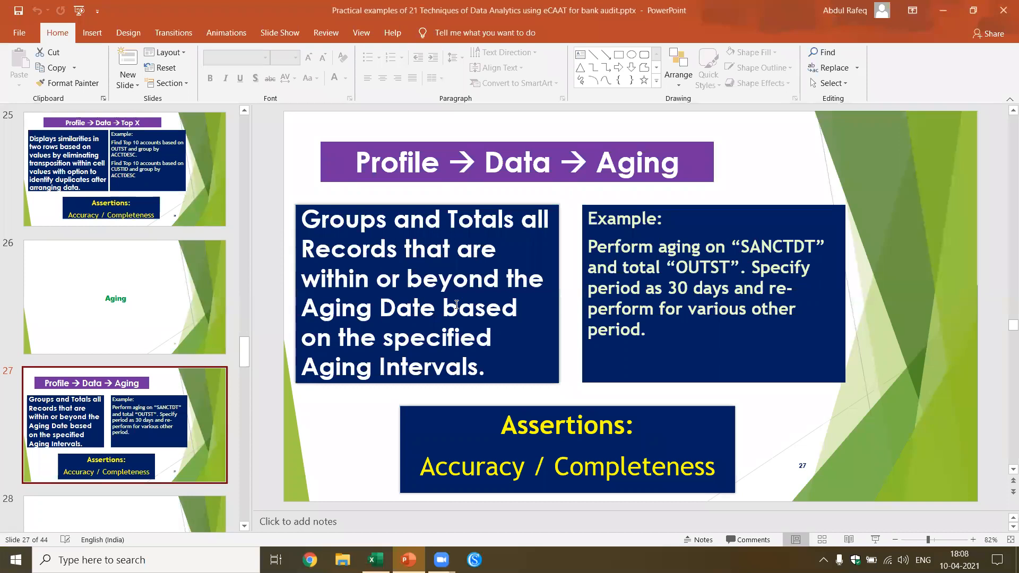
{"action": "key", "text": "alt+Tab"}
{"action": "key", "text": "alt+Tab"}
{"action": "key", "text": "alt+Tab"}
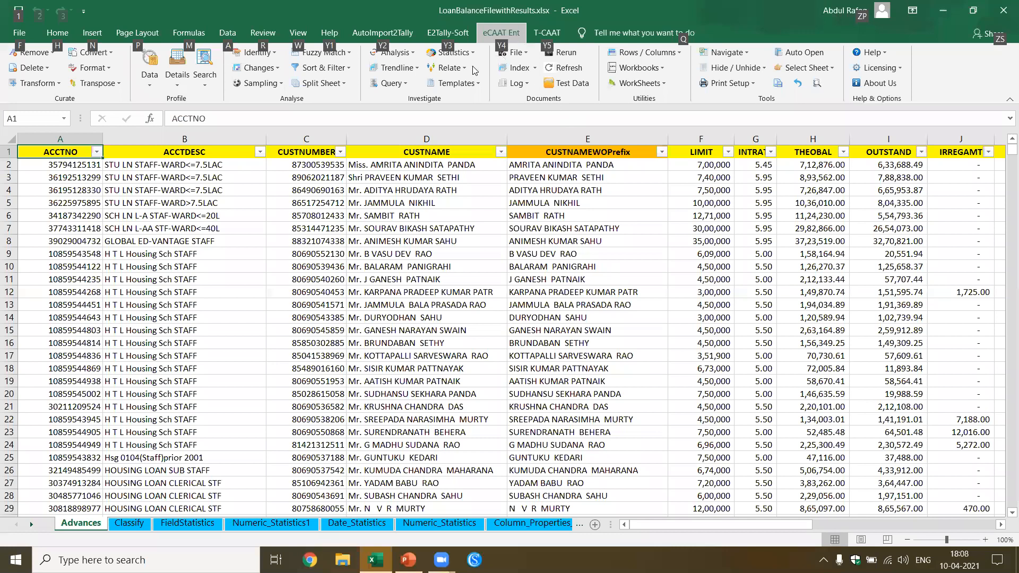
Step: Start the eCAAT Aging analysis on SANCTDT and choose OUTSTAND as the field to sum
{"action": "left_click", "coordinate": [158, 87]}
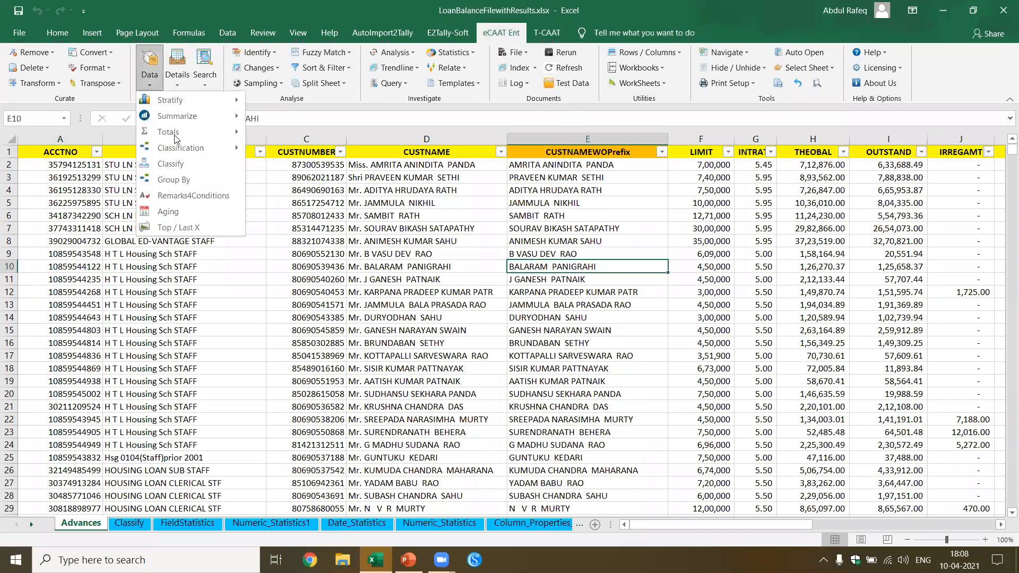
{"action": "left_click", "coordinate": [186, 197]}
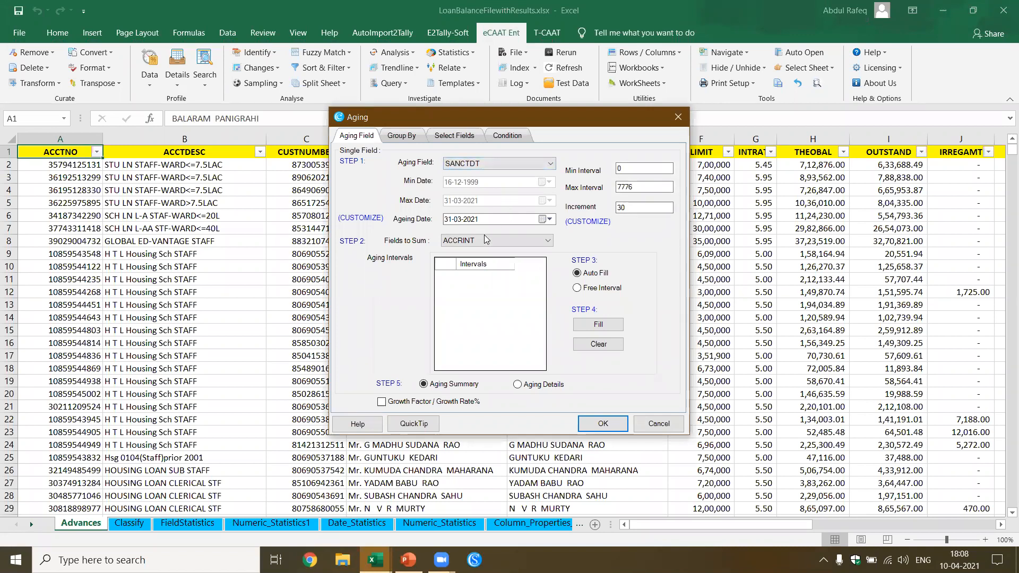
{"action": "left_click", "coordinate": [543, 243]}
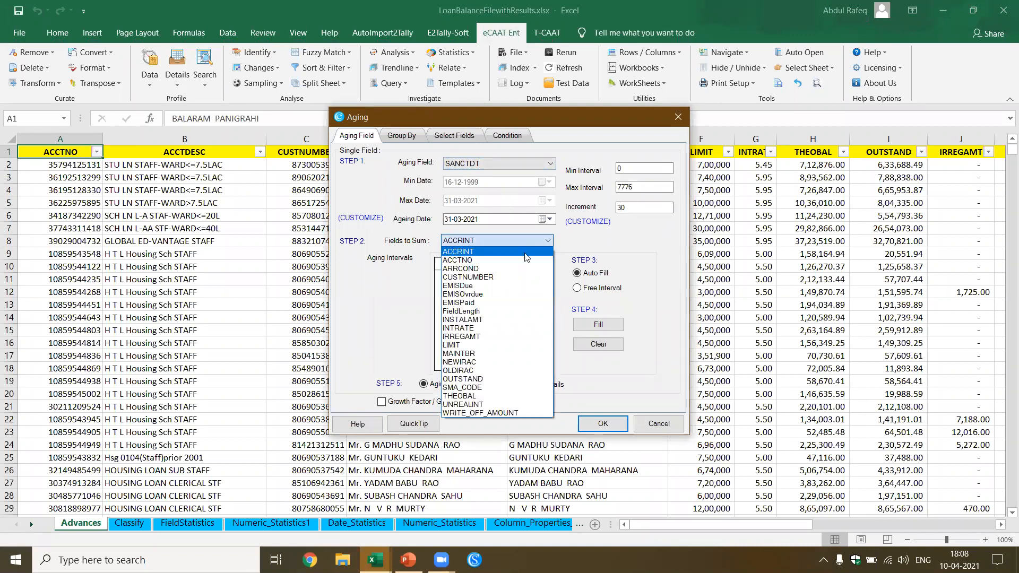
{"action": "left_click", "coordinate": [485, 378]}
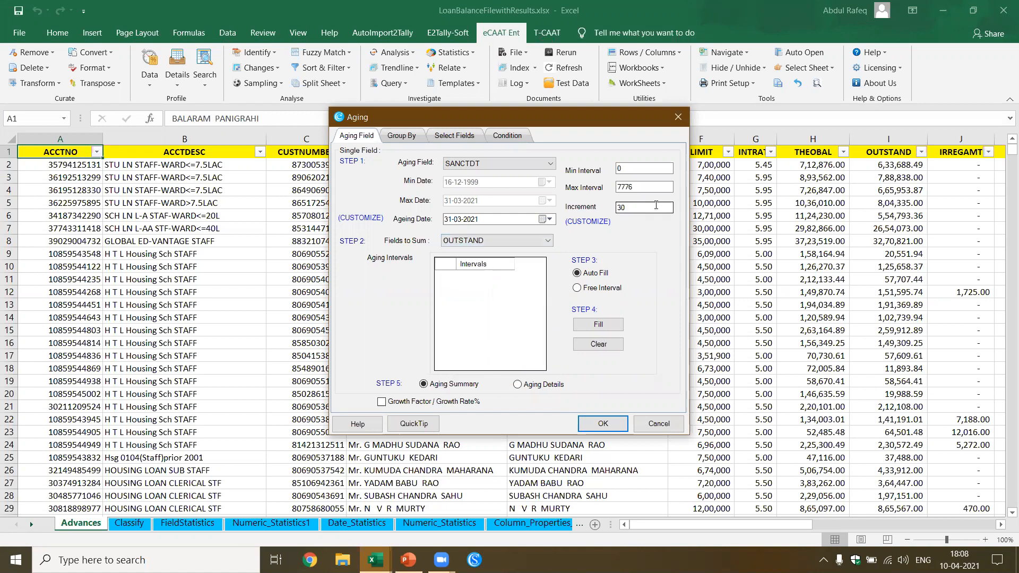
Step: Set the aging increment to 60, auto-fill the intervals and run the Aging Summary
{"action": "double_click", "coordinate": [656, 211]}
{"action": "type", "text": "6"}
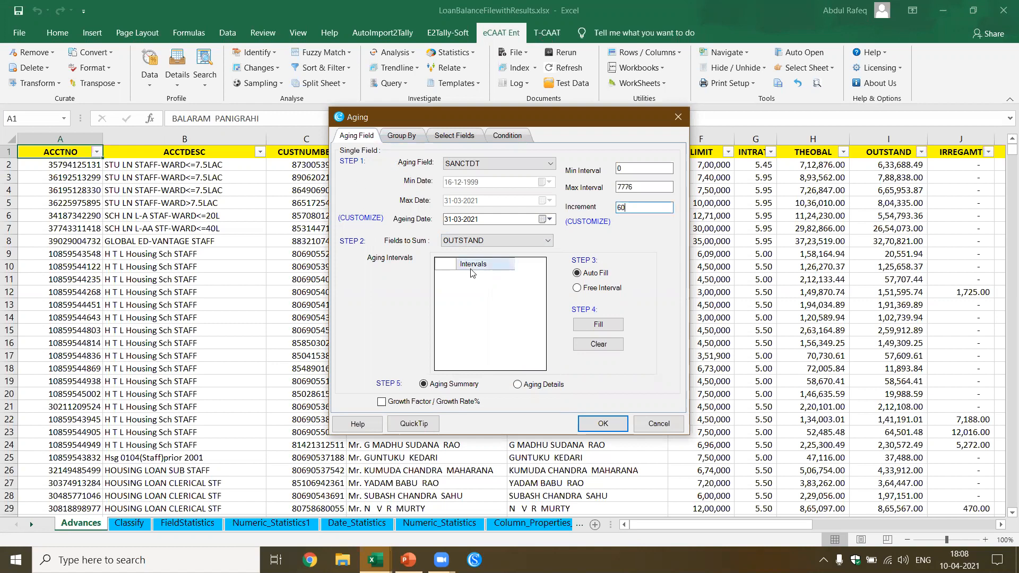
{"action": "left_click", "coordinate": [596, 423]}
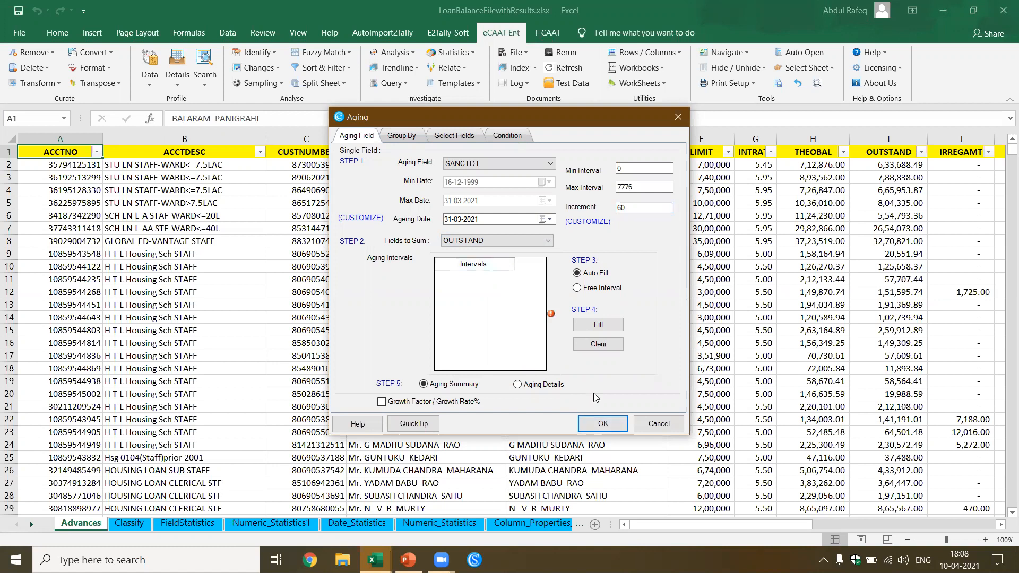
{"action": "left_click", "coordinate": [597, 325]}
{"action": "left_click", "coordinate": [603, 423]}
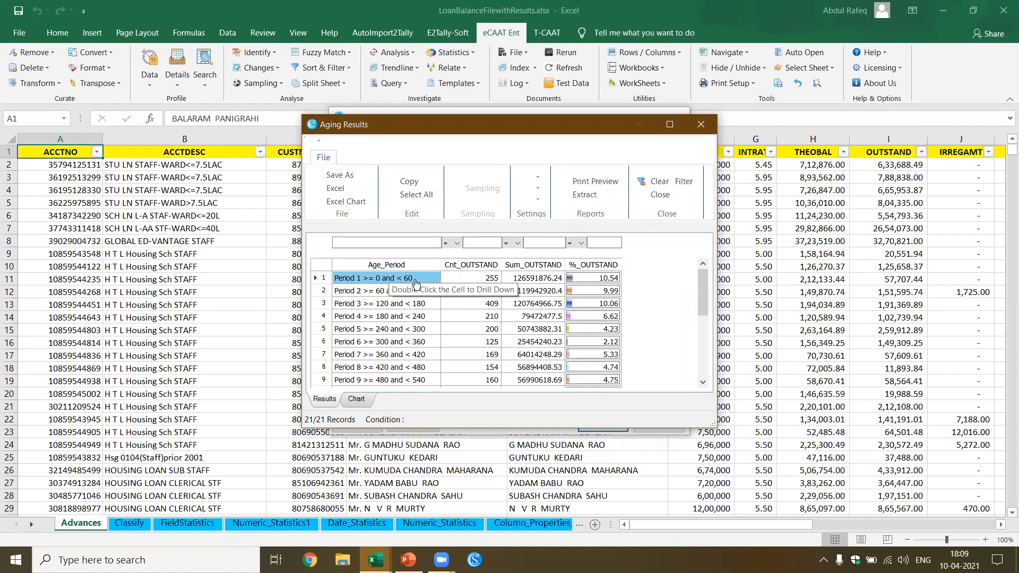
Step: Examine the OUTSTAND counts, sums and percentages for each aging period, from Period 1 to the upper bound
{"action": "left_click", "coordinate": [410, 307]}
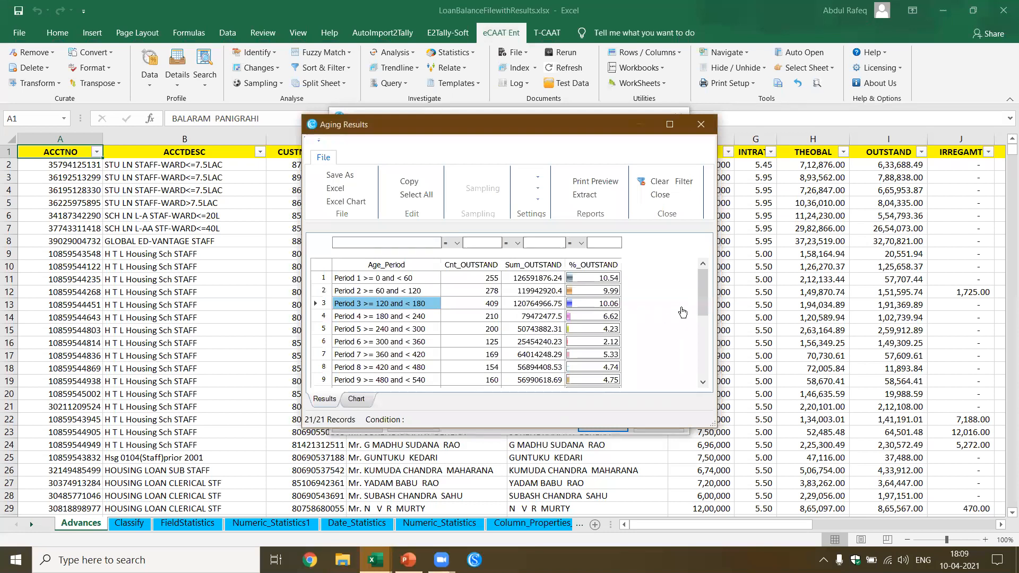
{"action": "left_click_drag", "start_coordinate": [708, 304], "coordinate": [707, 379]}
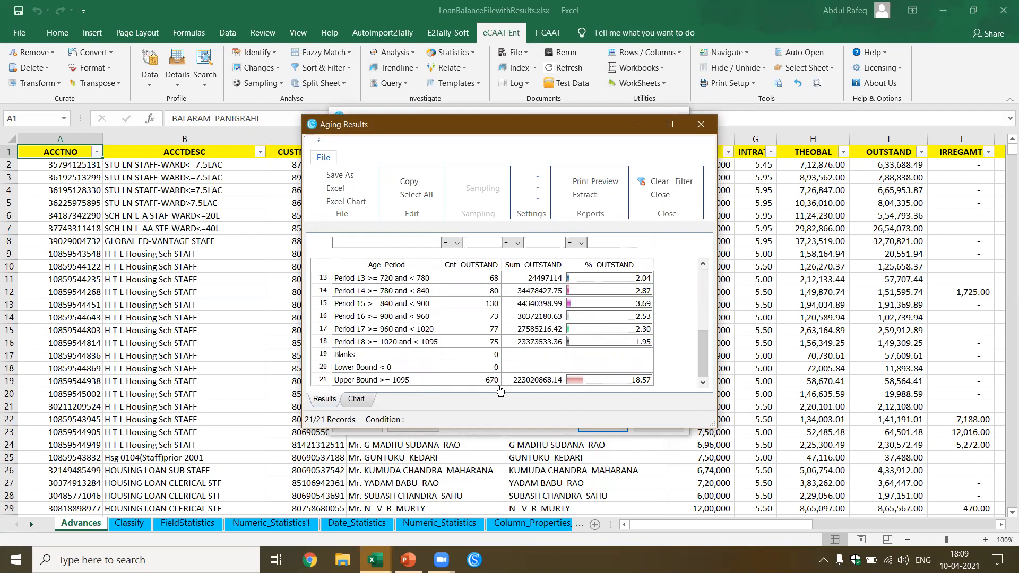
{"action": "scroll", "coordinate": [495, 345], "scroll_direction": "up", "scroll_amount": 4}
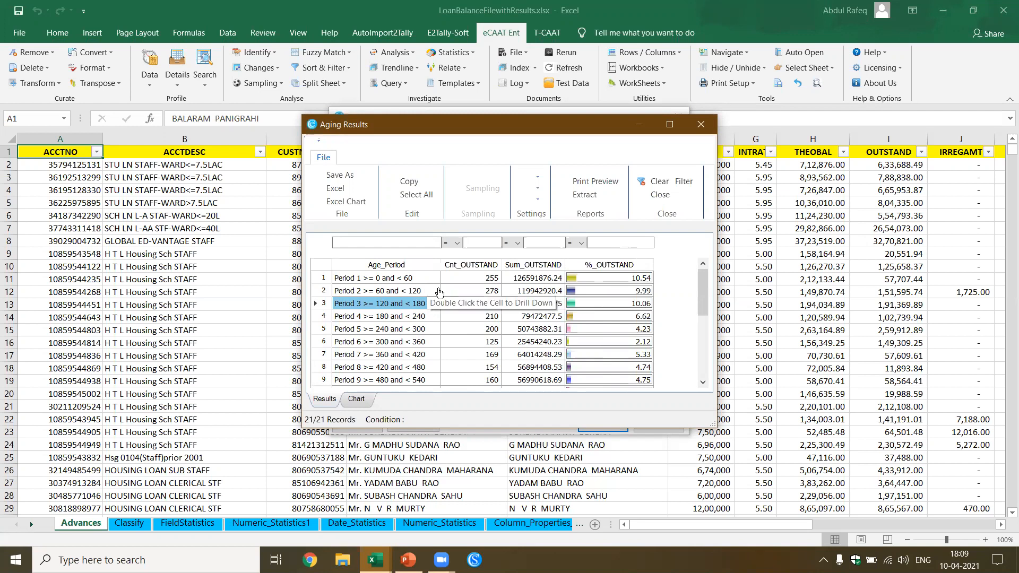
{"action": "left_click", "coordinate": [423, 345]}
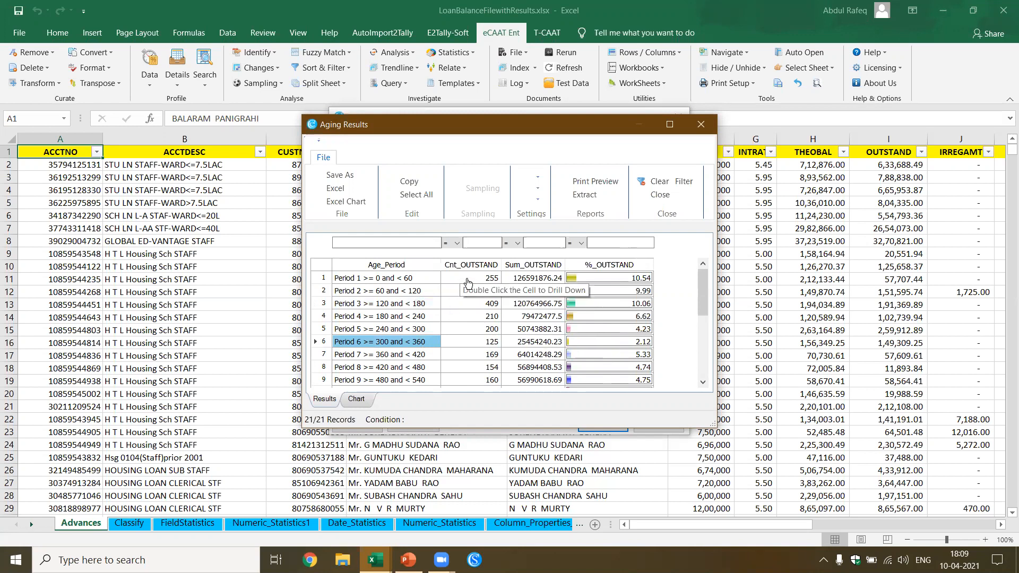
Step: Close the Aging results, switch to PowerPoint to present the Investigate: MIS slides up to the Outliers slide, and return to Excel
{"action": "left_click", "coordinate": [702, 124]}
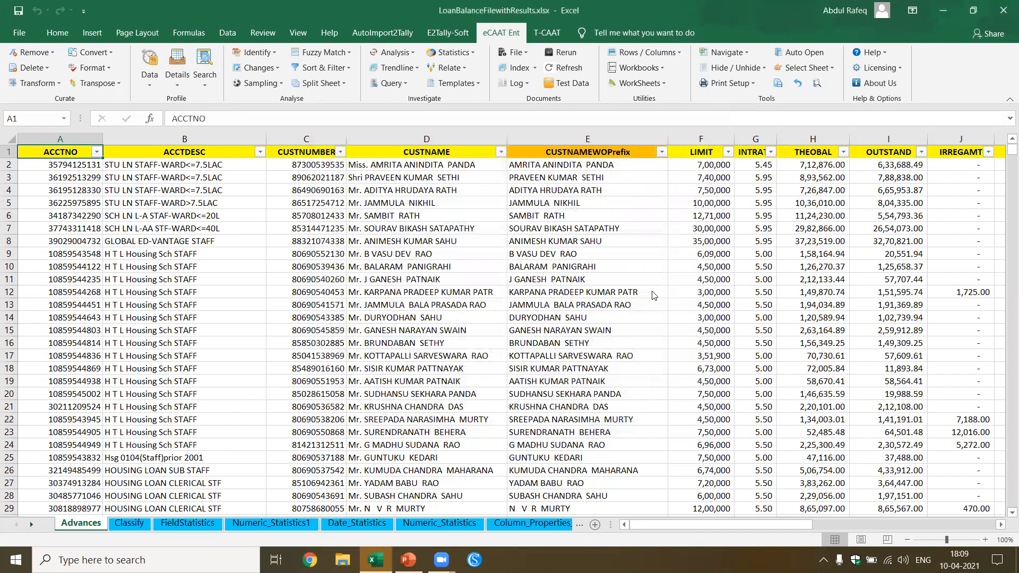
{"action": "key", "text": "alt+Tab"}
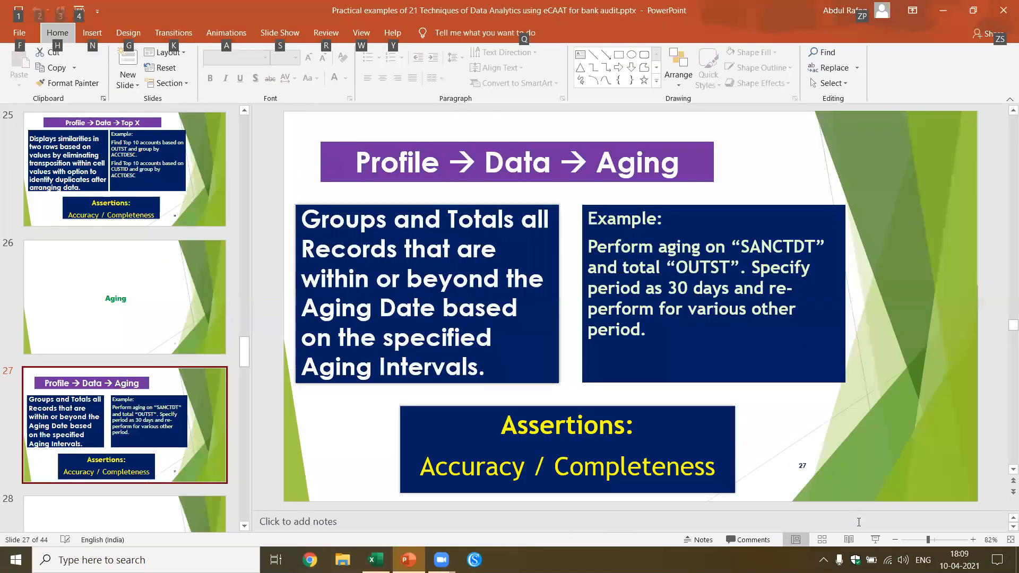
{"action": "key", "text": "alt+Tab"}
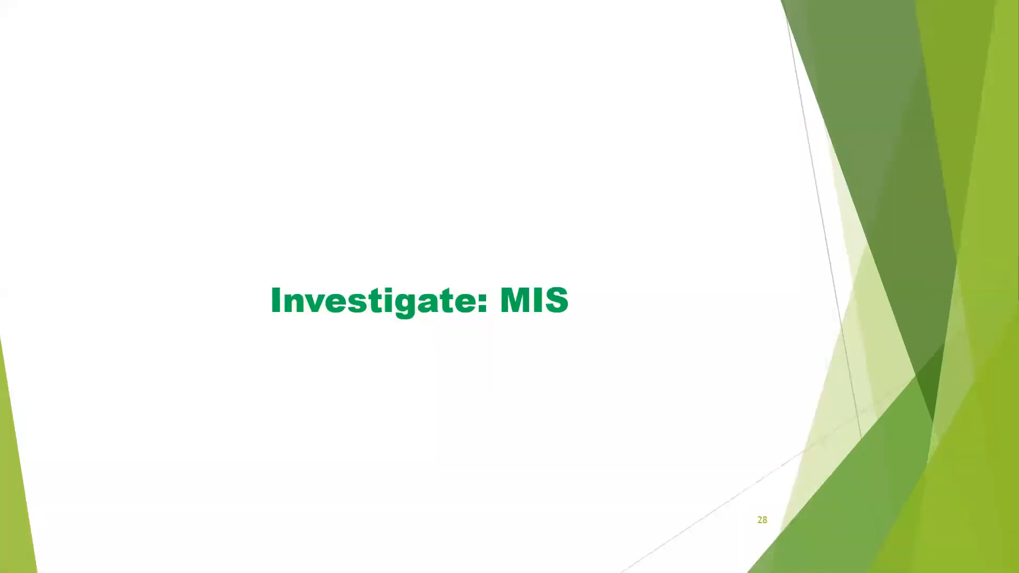
{"action": "key", "text": "Right"}
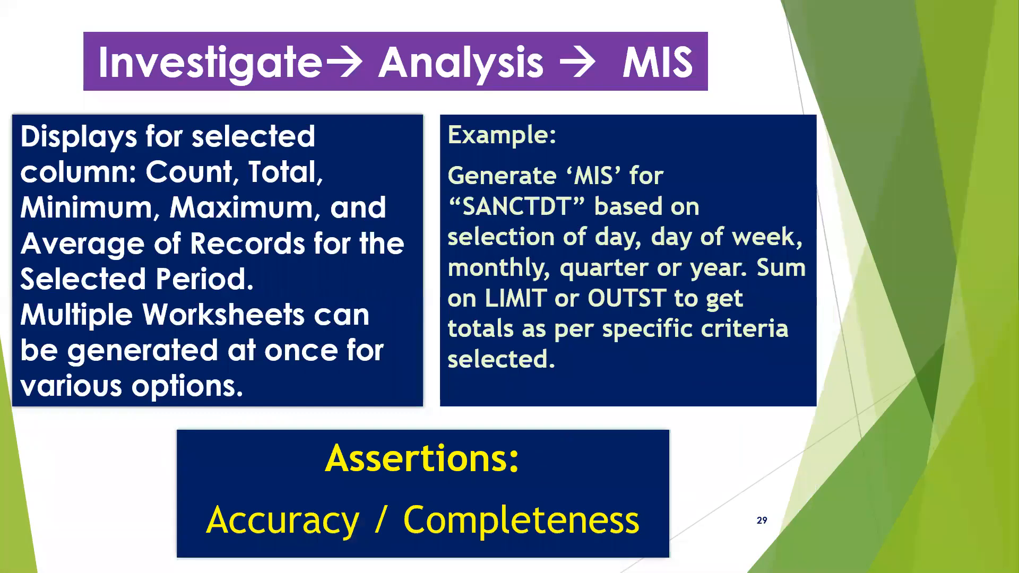
{"action": "key", "text": "Right"}
{"action": "key", "text": "Escape"}
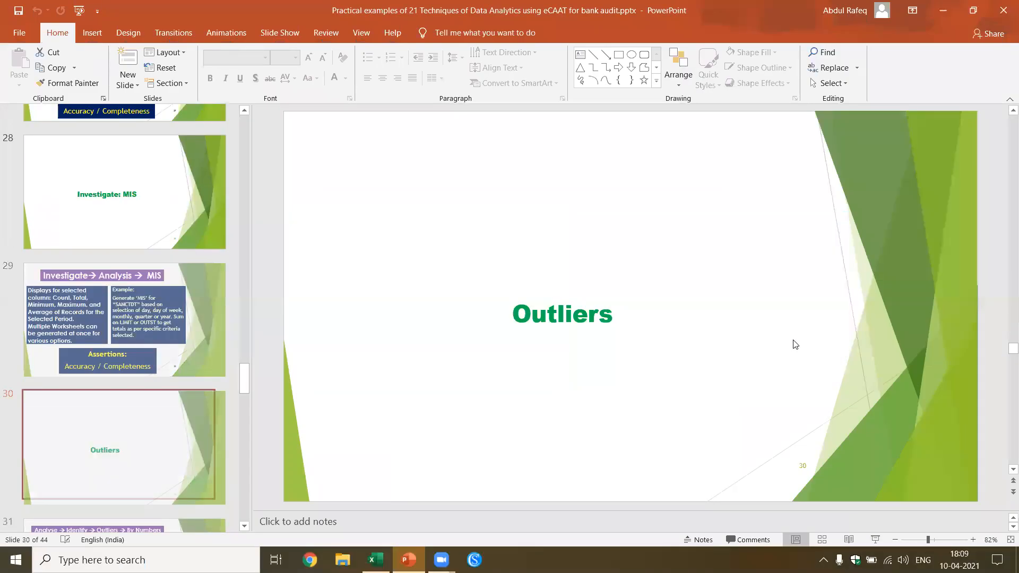
{"action": "key", "text": "alt+Tab"}
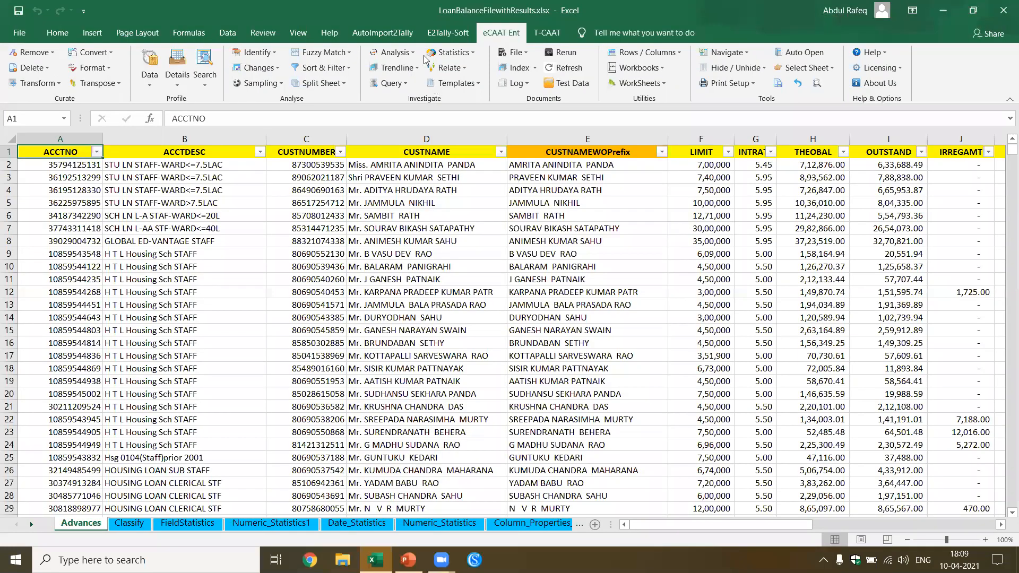
Step: Run an eCAAT MIS analysis on SANCTDT for the OUTSTAND field with Month periodicity and bring its results into view
{"action": "left_click", "coordinate": [410, 54]}
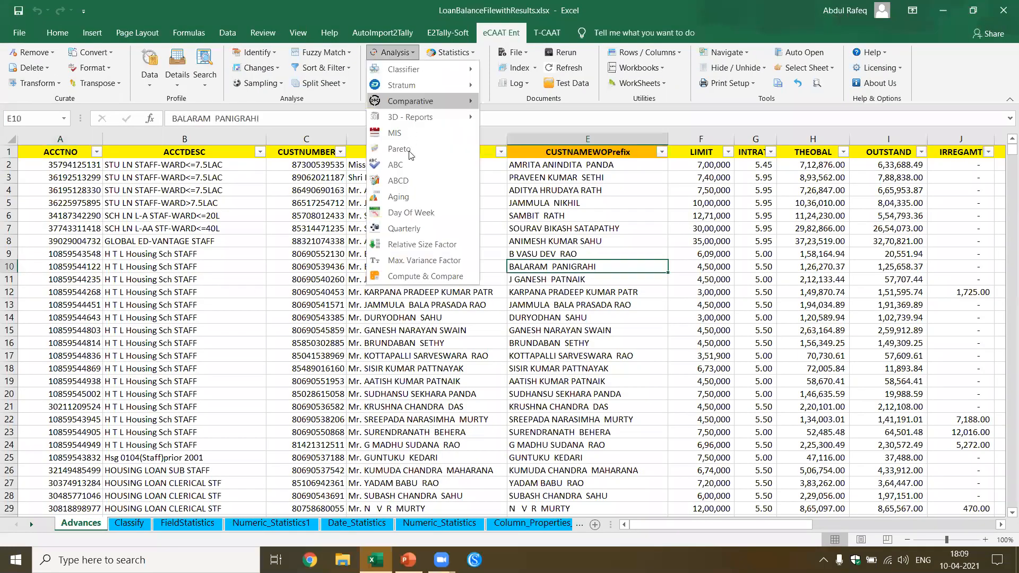
{"action": "left_click", "coordinate": [418, 131]}
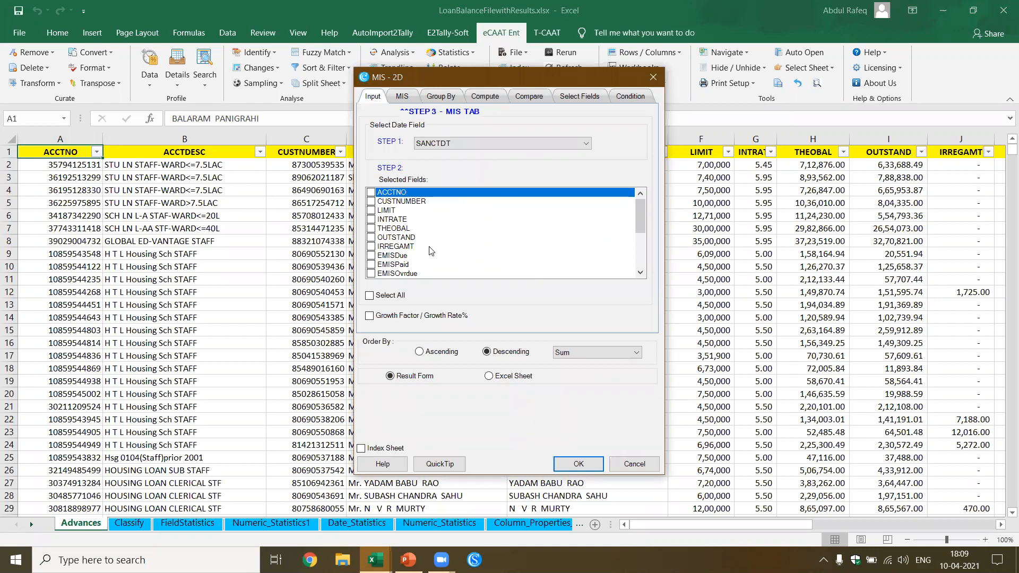
{"action": "left_click", "coordinate": [380, 241]}
{"action": "left_click", "coordinate": [414, 97]}
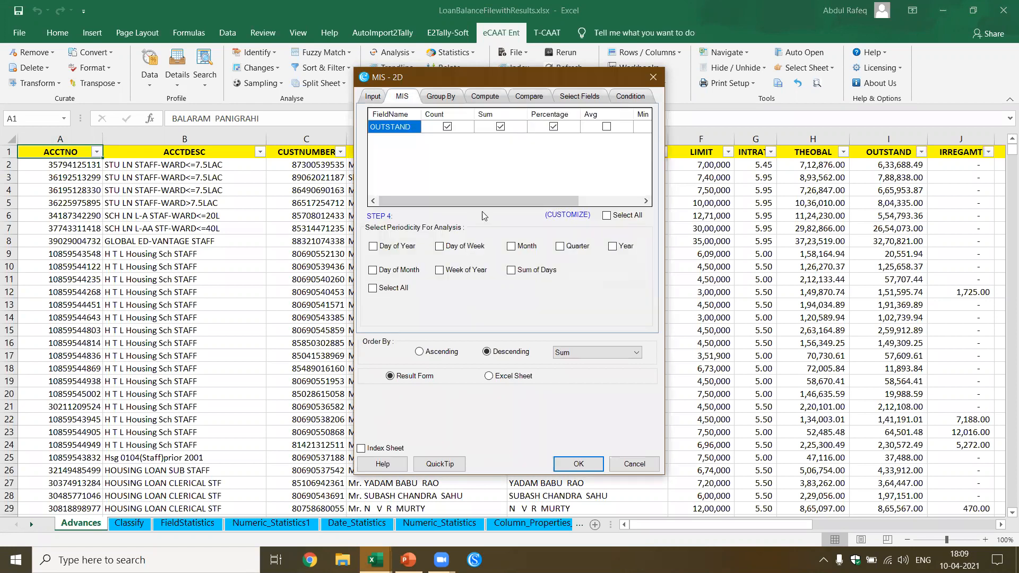
{"action": "left_click", "coordinate": [524, 248]}
{"action": "left_click", "coordinate": [571, 462]}
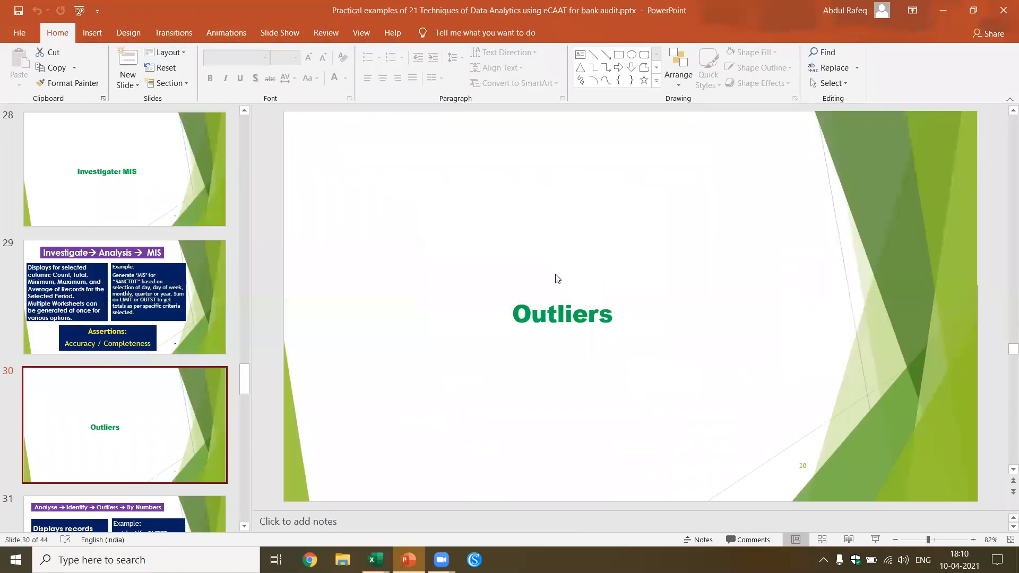
{"action": "left_click", "coordinate": [943, 10]}
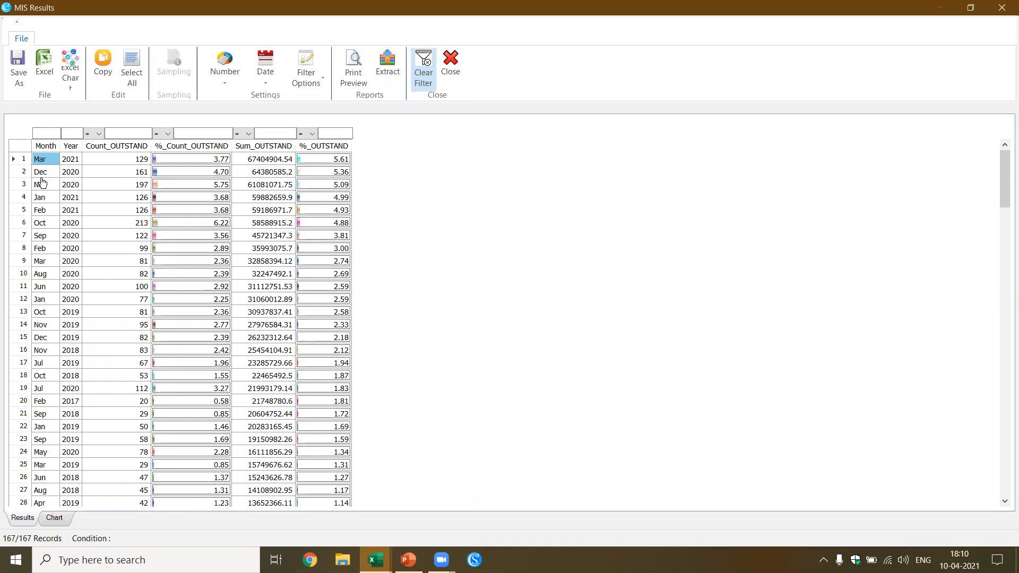
Step: Examine the monthly OUTSTAND counts, sums and percentages in the MIS results, and close them
{"action": "scroll", "coordinate": [142, 235], "scroll_direction": "down", "scroll_amount": 1}
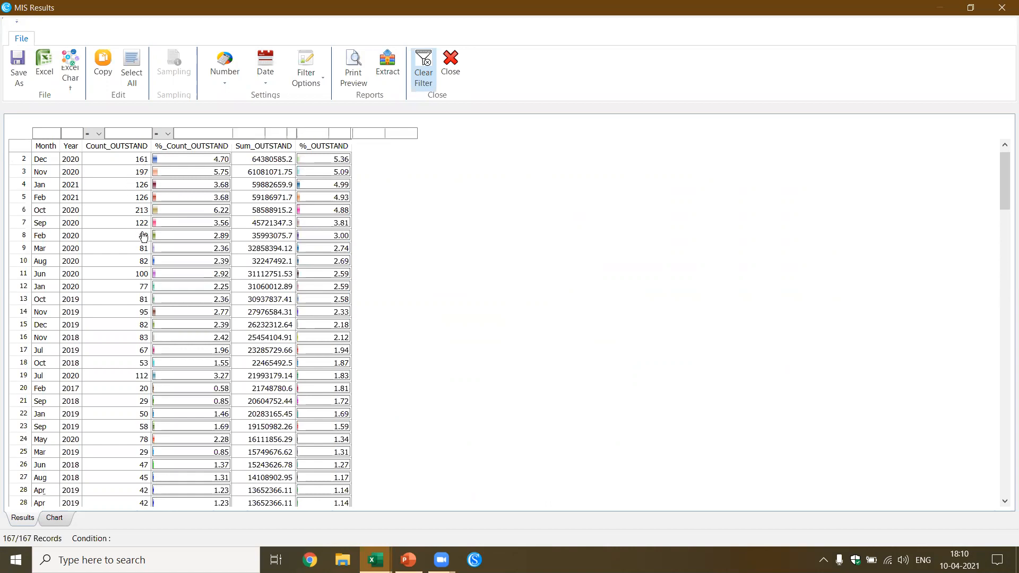
{"action": "scroll", "coordinate": [142, 235], "scroll_direction": "down", "scroll_amount": 18}
{"action": "scroll", "coordinate": [143, 235], "scroll_direction": "down", "scroll_amount": 5}
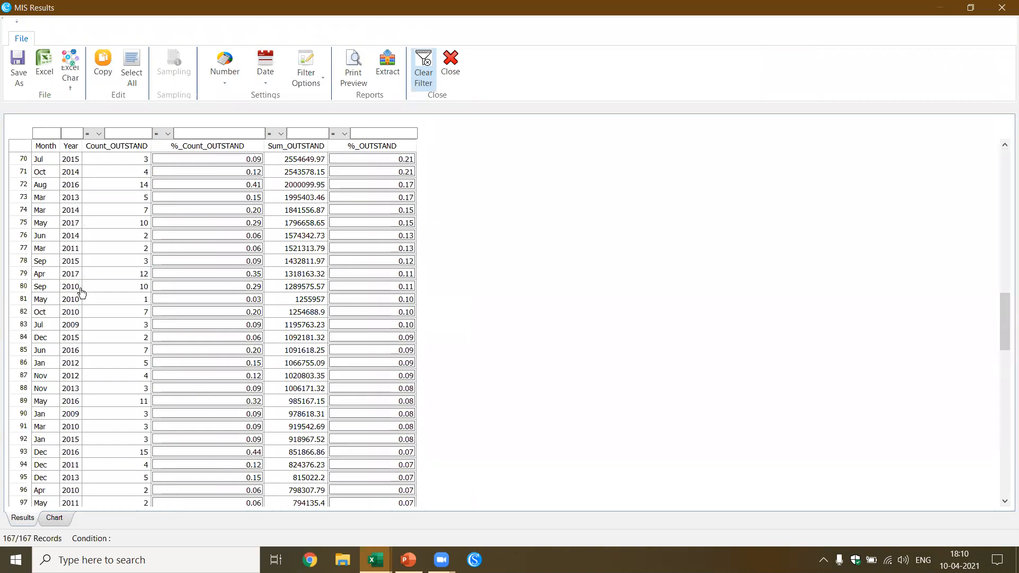
{"action": "scroll", "coordinate": [80, 306], "scroll_direction": "down", "scroll_amount": 8}
{"action": "scroll", "coordinate": [80, 309], "scroll_direction": "up", "scroll_amount": 17}
{"action": "left_click", "coordinate": [462, 71]}
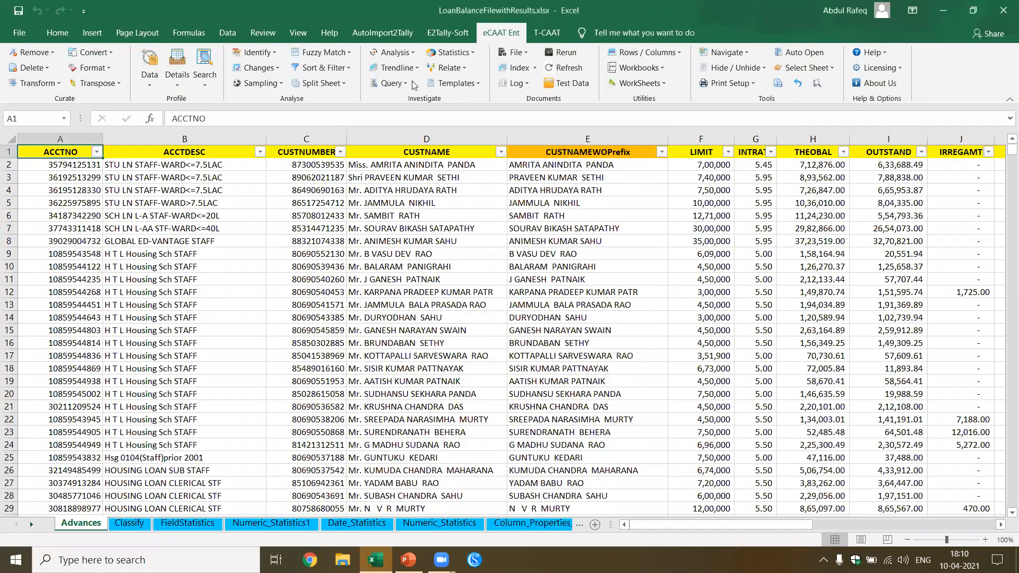
Step: Run an eCAAT MIS analysis on SANCTDT for the LIMIT field with Quarter periodicity
{"action": "left_click", "coordinate": [413, 53]}
{"action": "left_click", "coordinate": [416, 134]}
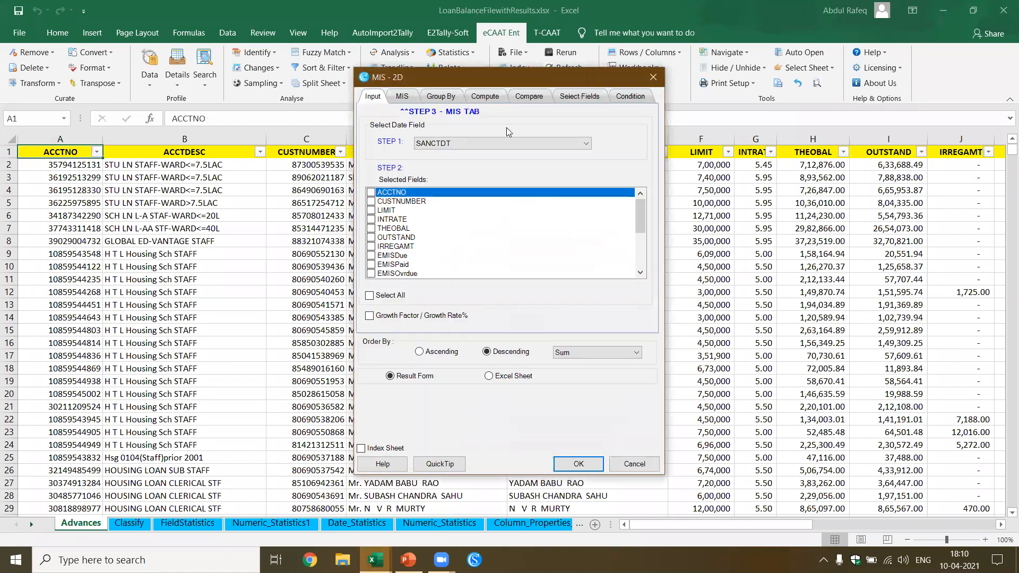
{"action": "left_click", "coordinate": [376, 211]}
{"action": "left_click", "coordinate": [401, 97]}
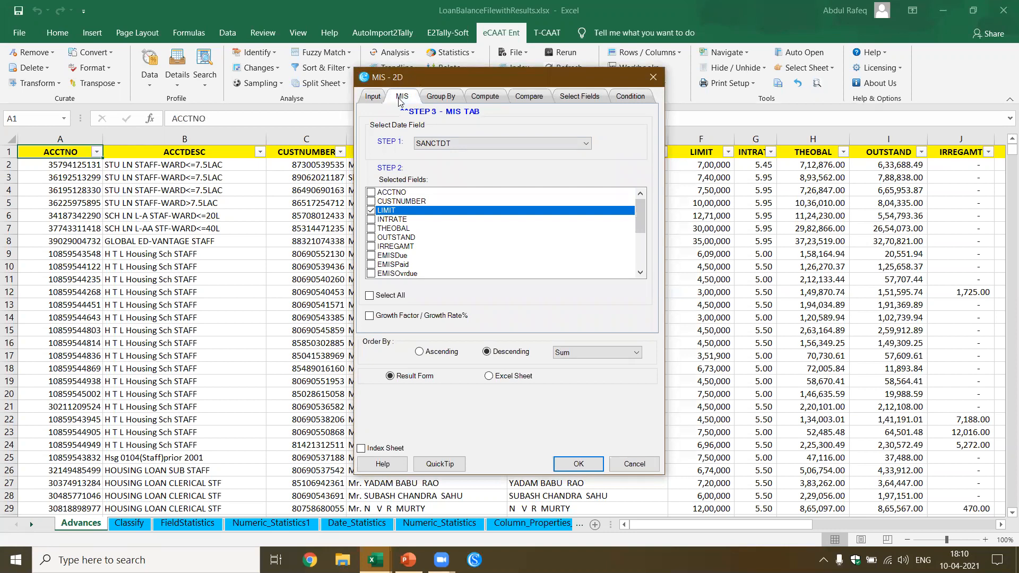
{"action": "left_click", "coordinate": [560, 247]}
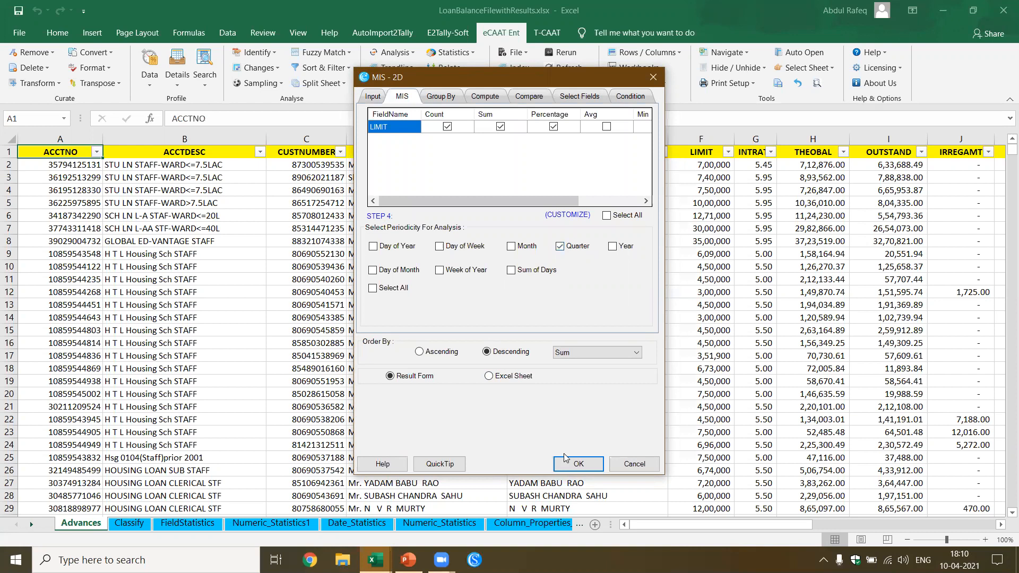
{"action": "left_click", "coordinate": [573, 469]}
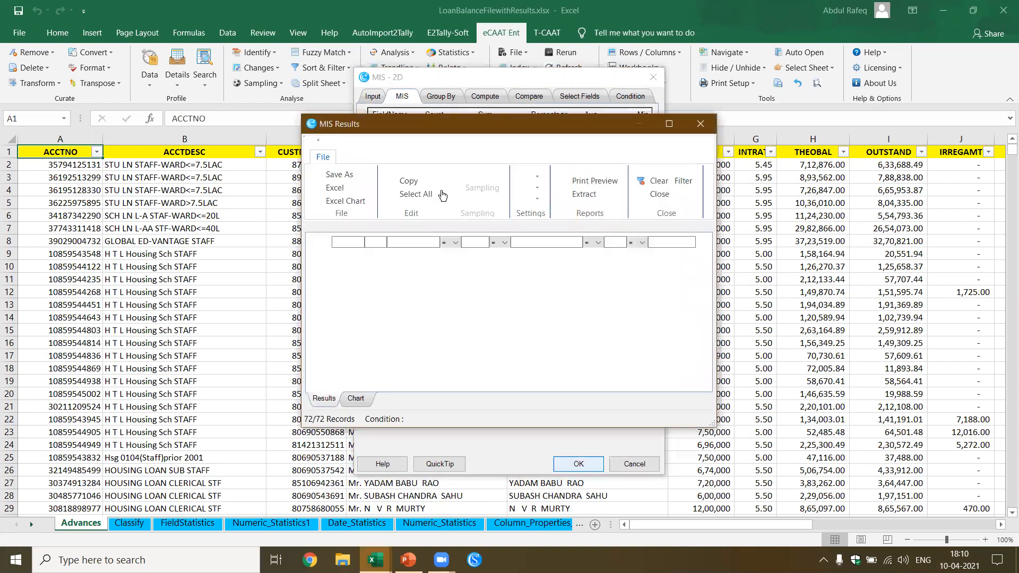
Step: Review the quarterly LIMIT counts, sums and percentages in the MIS results, and close them
{"action": "scroll", "coordinate": [399, 304], "scroll_direction": "down", "scroll_amount": 10}
{"action": "scroll", "coordinate": [401, 306], "scroll_direction": "down", "scroll_amount": 10}
{"action": "scroll", "coordinate": [401, 306], "scroll_direction": "up", "scroll_amount": 20}
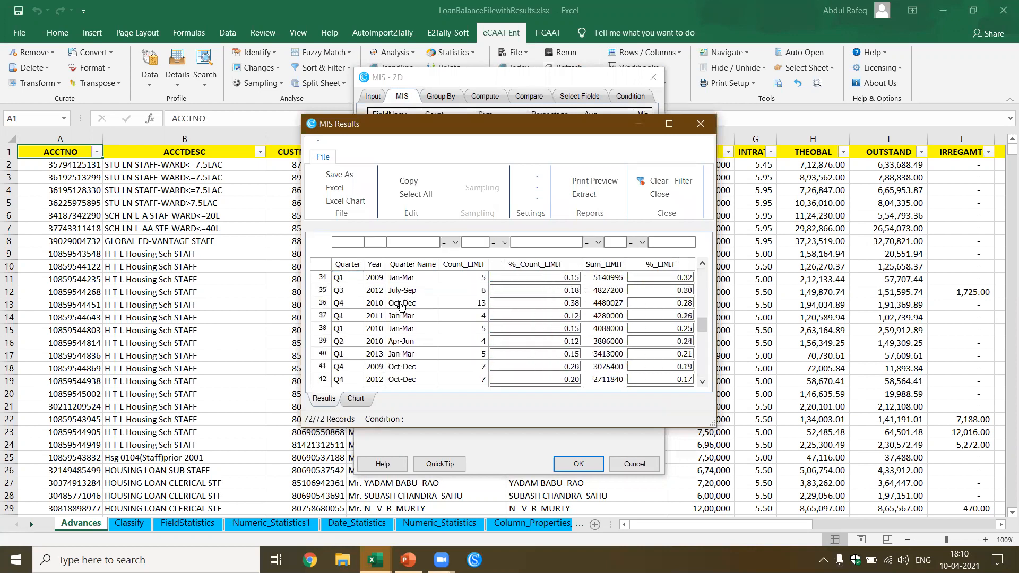
{"action": "left_click", "coordinate": [700, 125]}
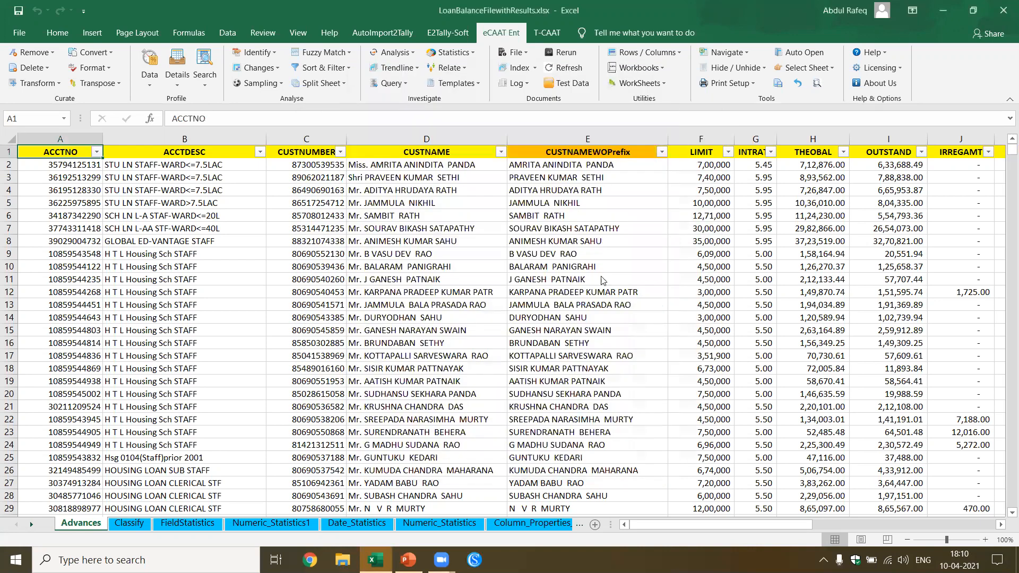
Step: Switch to PowerPoint, present from the Outliers slide through Outliers By Numbers, end the show and return to Excel
{"action": "key", "text": "alt+Tab"}
{"action": "key", "text": "alt+Tab"}
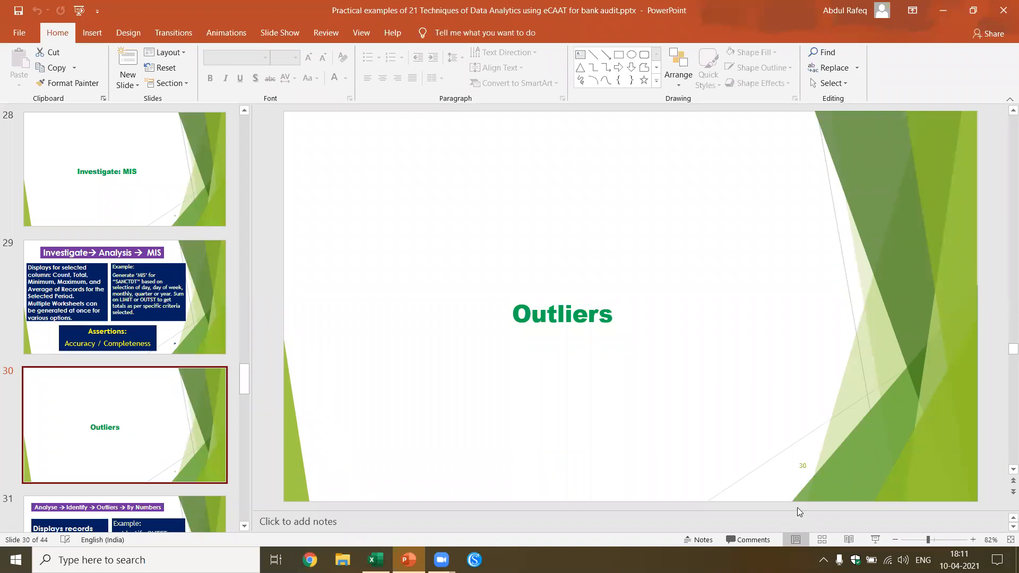
{"action": "left_click", "coordinate": [875, 540]}
{"action": "left_click", "coordinate": [671, 369]}
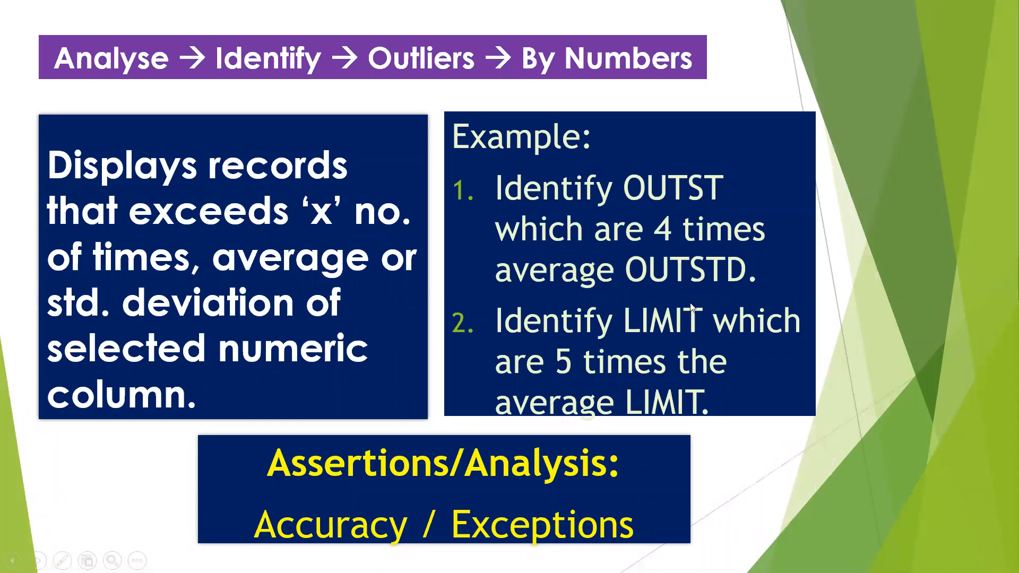
{"action": "key", "text": "Escape"}
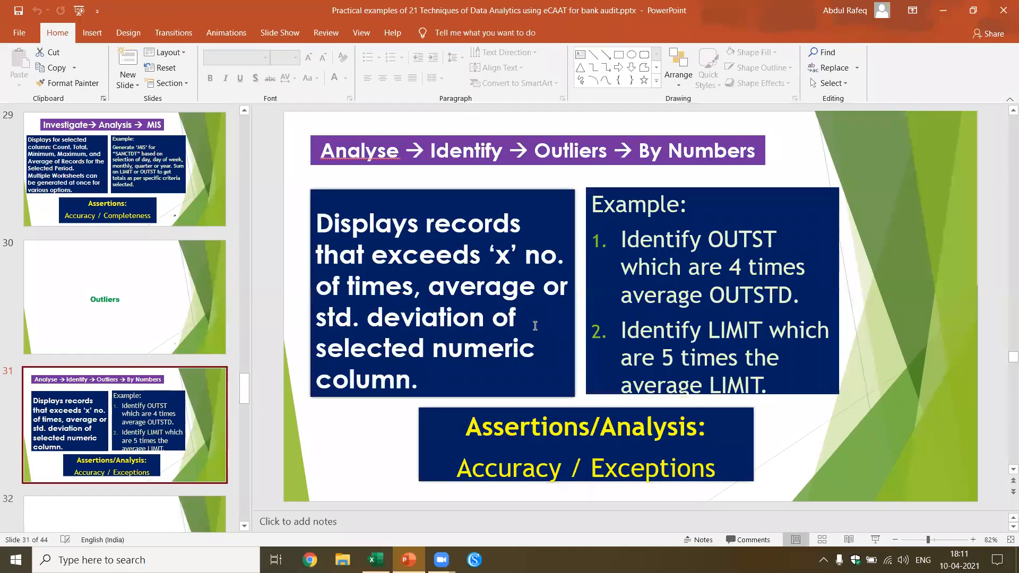
{"action": "key", "text": "alt+Tab"}
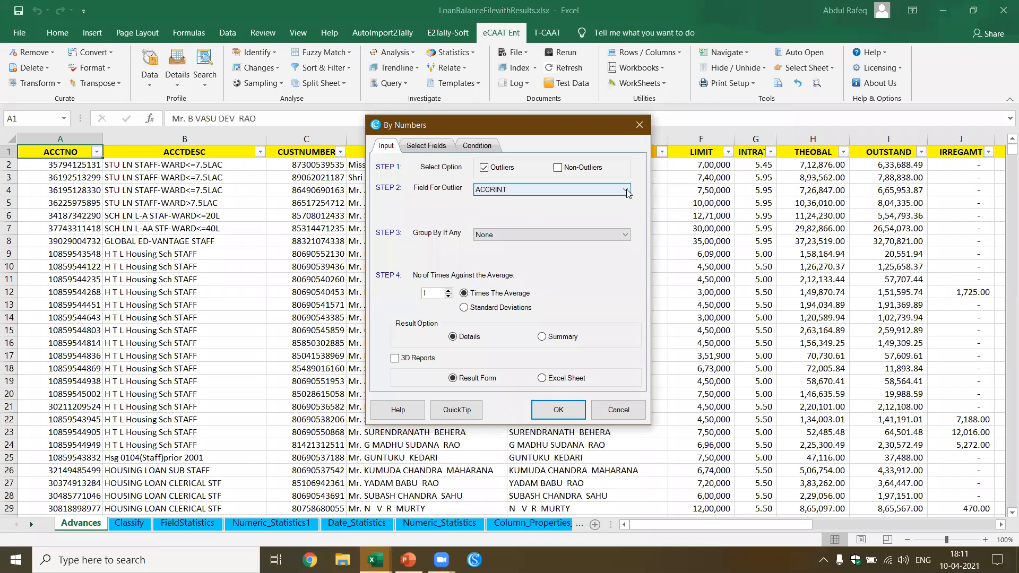
Step: Run the By Numbers outlier test on LIMIT for records at 5 times the average, with detailed results
{"action": "left_click", "coordinate": [627, 190]}
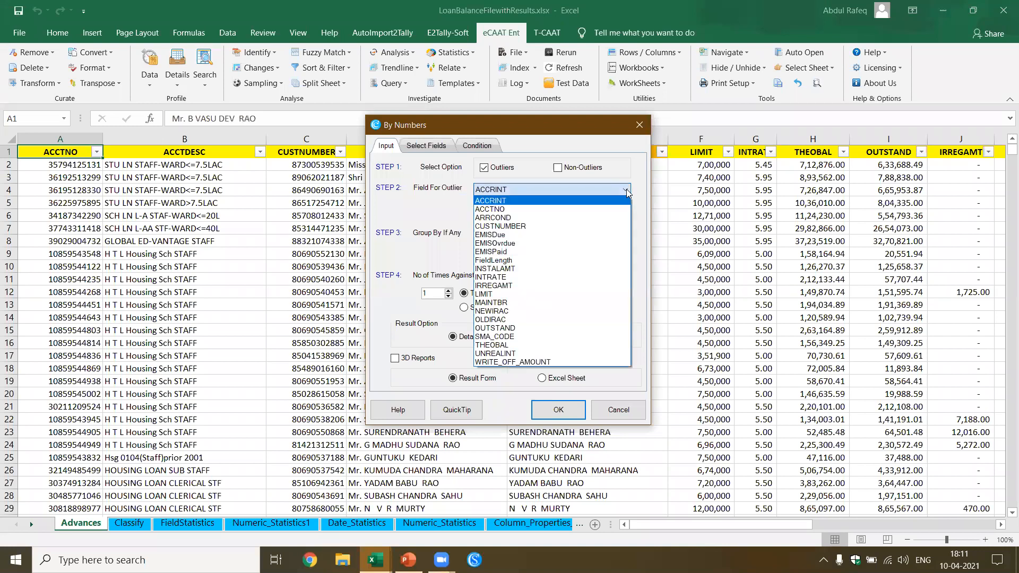
{"action": "left_click", "coordinate": [507, 295]}
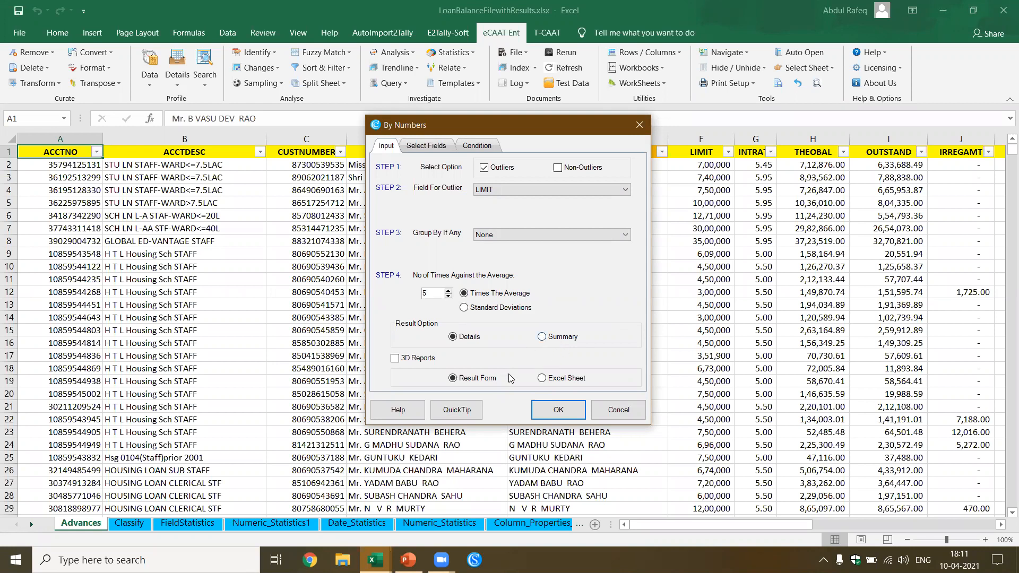
{"action": "left_click", "coordinate": [565, 412]}
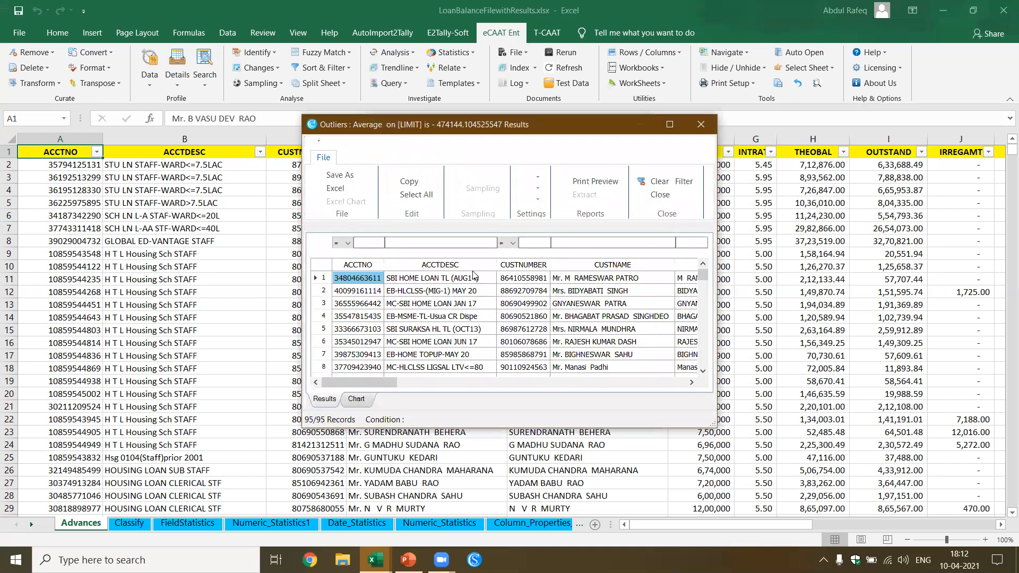
Step: Examine the LIMIT outlier records and their OUTSTAND balances in full view, close the results and switch to PowerPoint
{"action": "left_click", "coordinate": [670, 124]}
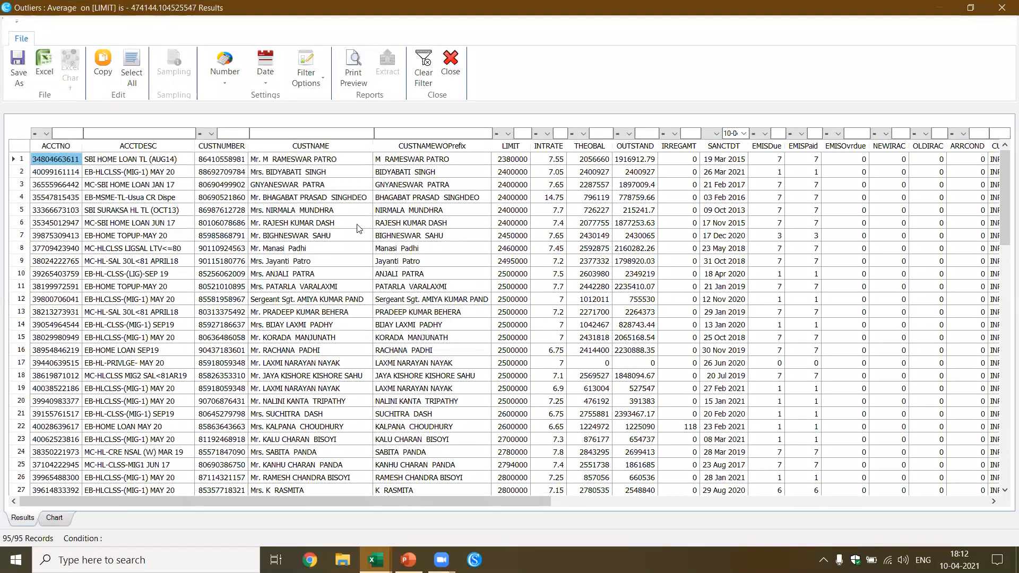
{"action": "scroll", "coordinate": [360, 228], "scroll_direction": "down", "scroll_amount": 4}
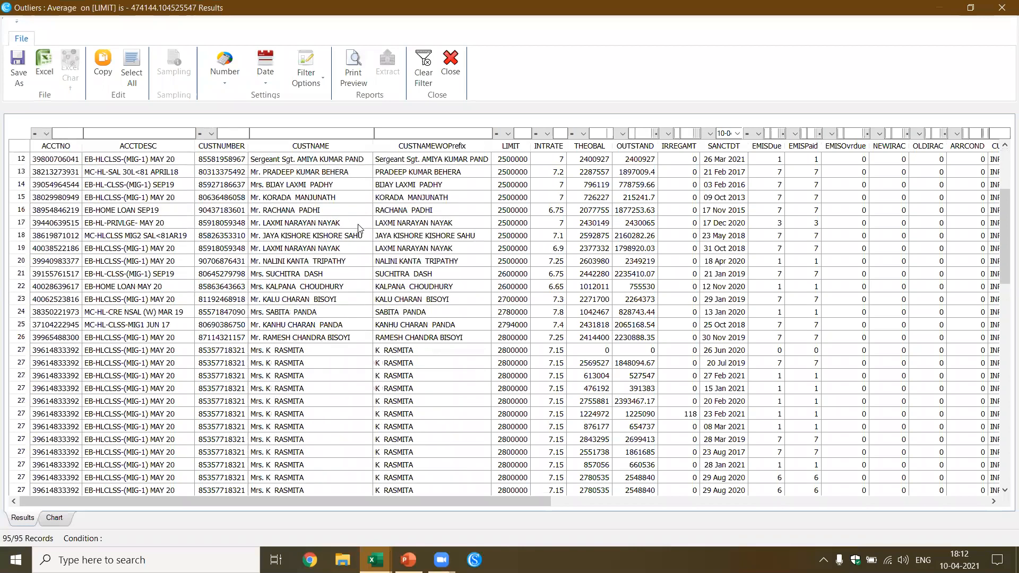
{"action": "scroll", "coordinate": [648, 170], "scroll_direction": "down", "scroll_amount": 9}
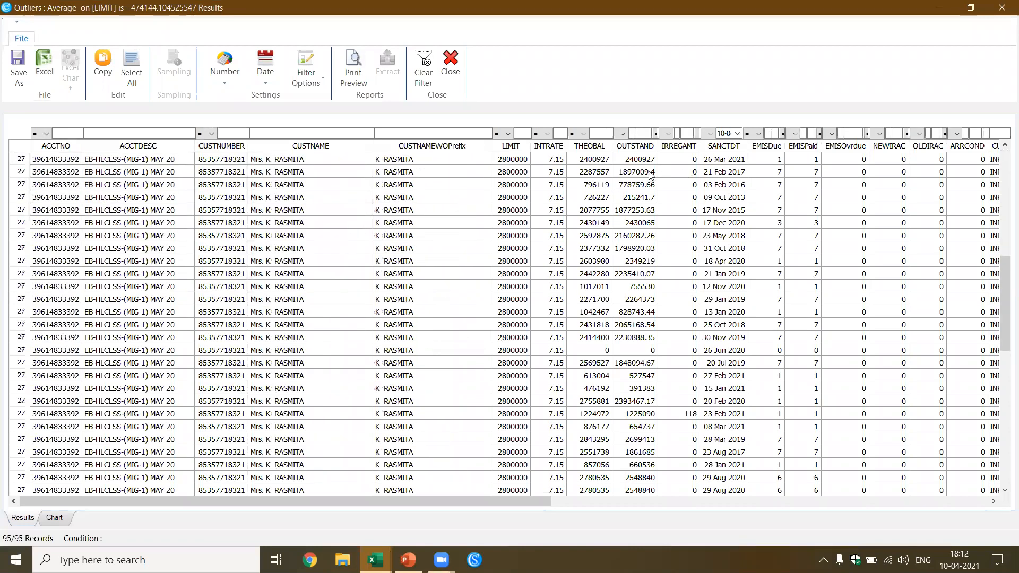
{"action": "scroll", "coordinate": [649, 278], "scroll_direction": "up", "scroll_amount": 2}
{"action": "scroll", "coordinate": [648, 318], "scroll_direction": "up", "scroll_amount": 3}
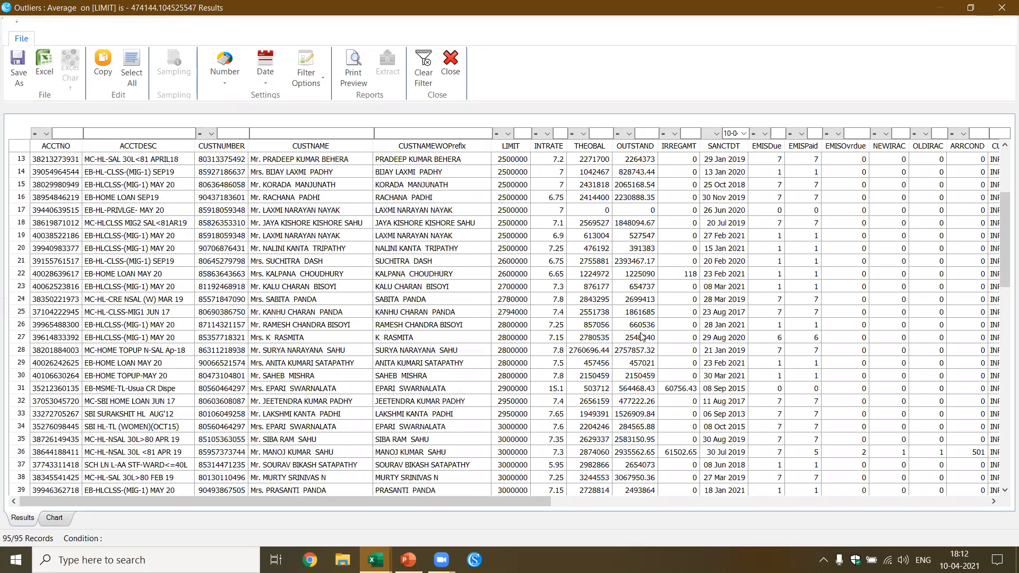
{"action": "left_click", "coordinate": [647, 209]}
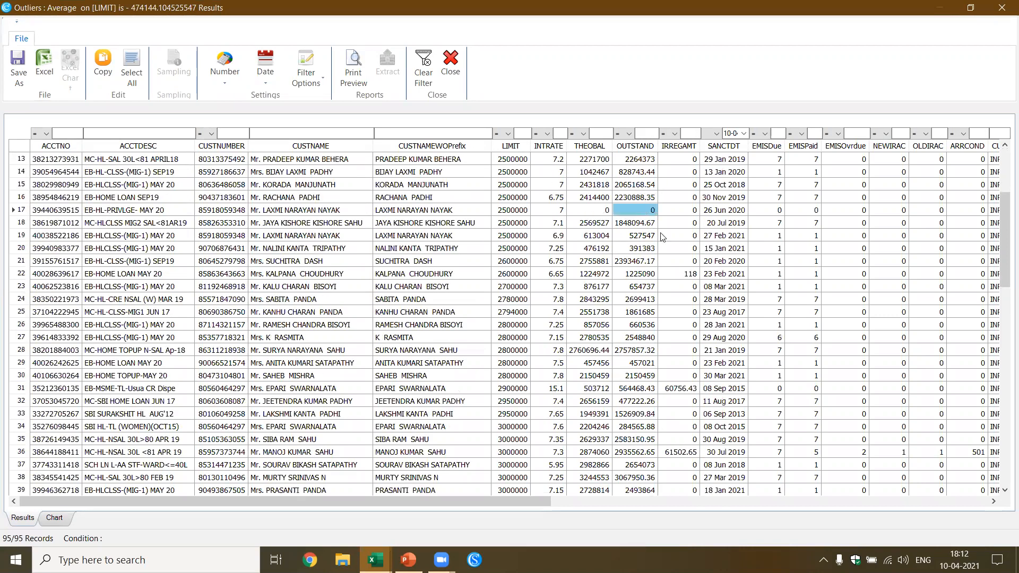
{"action": "scroll", "coordinate": [547, 244], "scroll_direction": "up", "scroll_amount": 4}
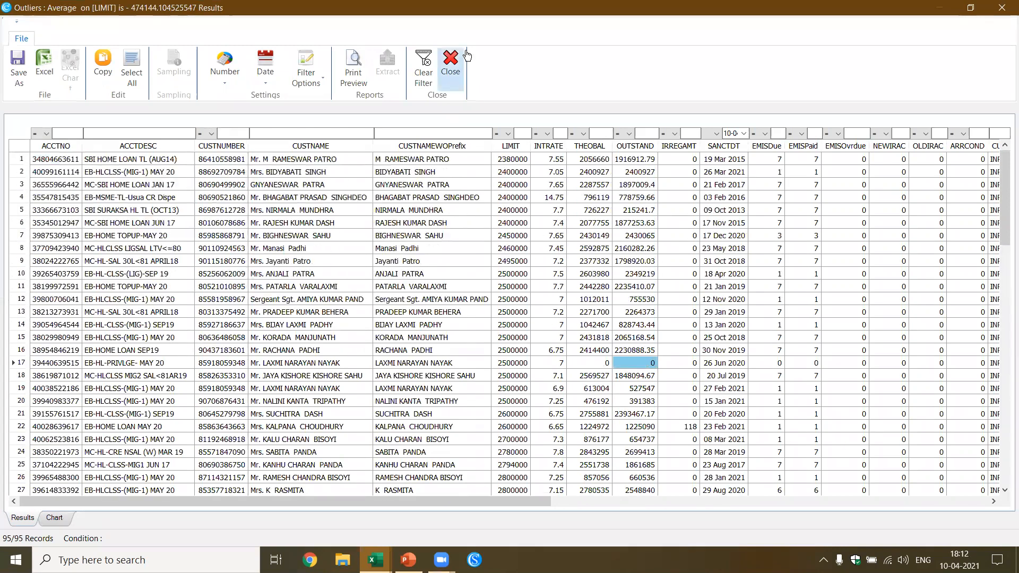
{"action": "left_click", "coordinate": [456, 63]}
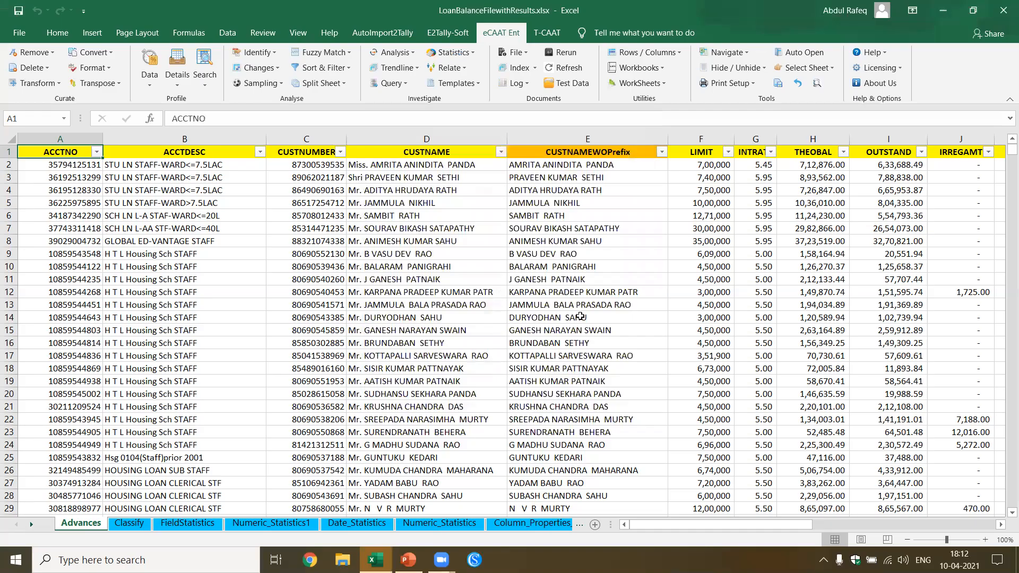
{"action": "key", "text": "alt+Tab"}
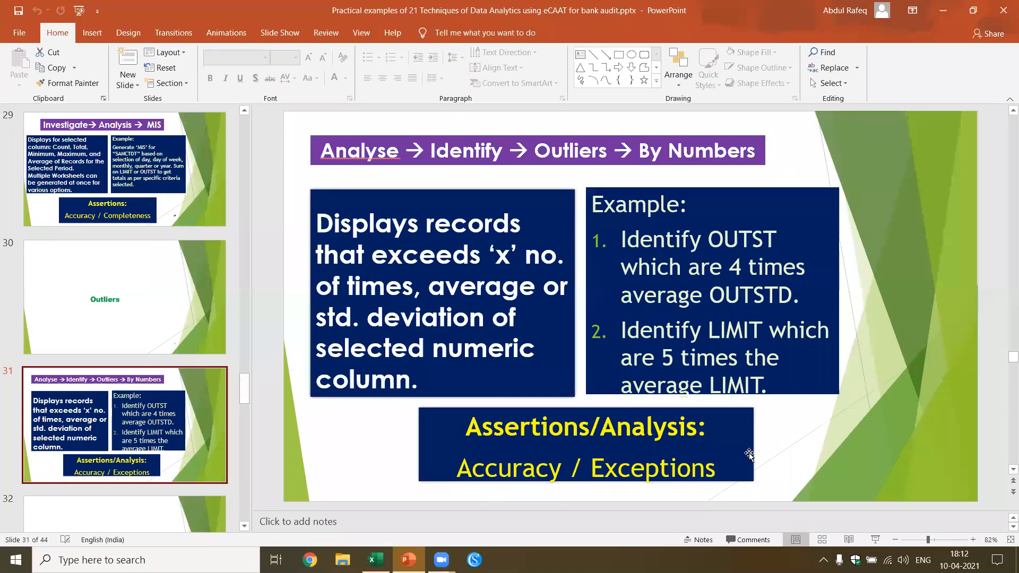
Step: Present from the Outliers By Numbers slide through Pareto and ABC to Benford's Law, end the show and return to Excel
{"action": "left_click", "coordinate": [876, 540]}
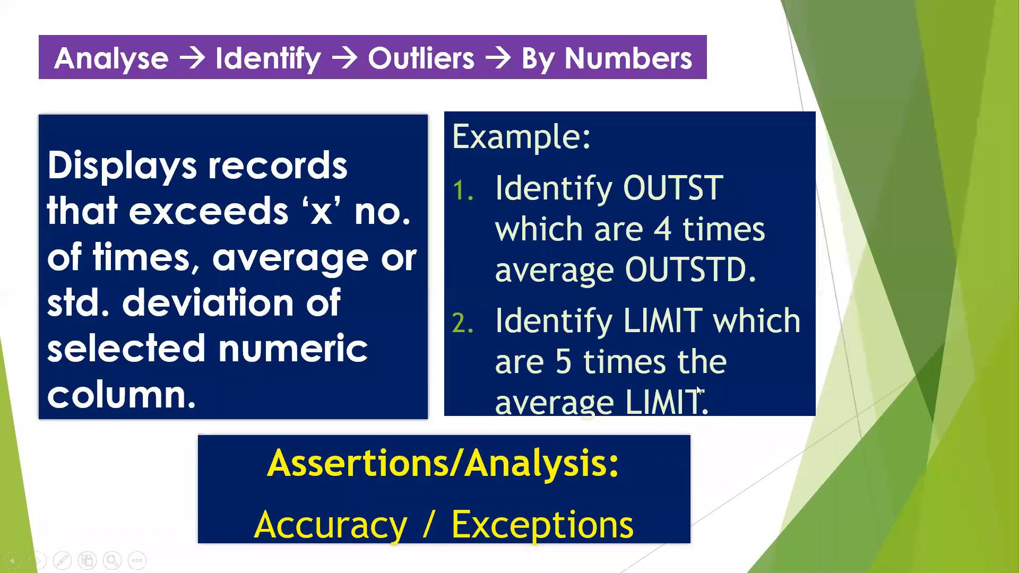
{"action": "left_click", "coordinate": [699, 390]}
{"action": "left_click", "coordinate": [699, 390]}
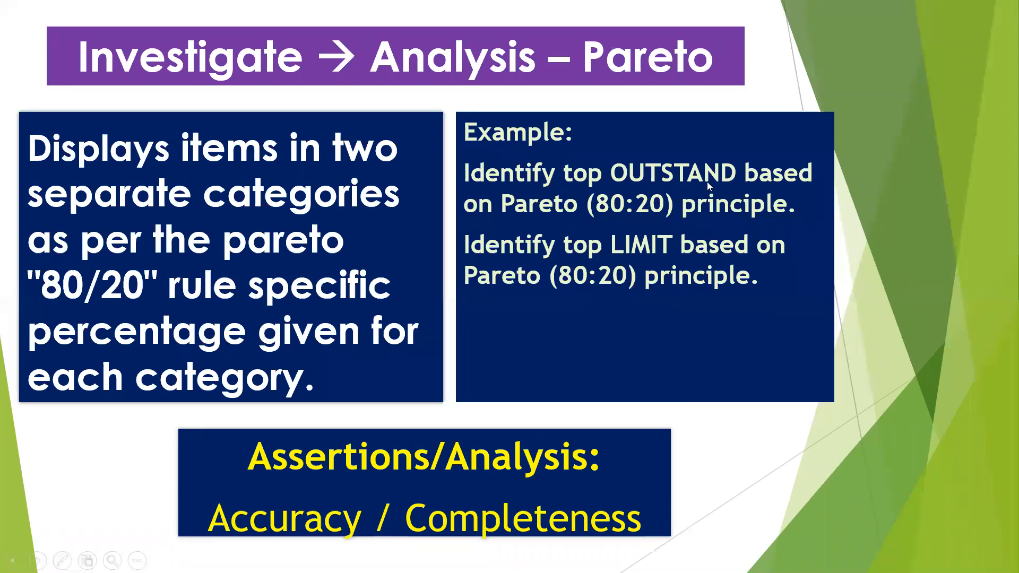
{"action": "left_click", "coordinate": [673, 328]}
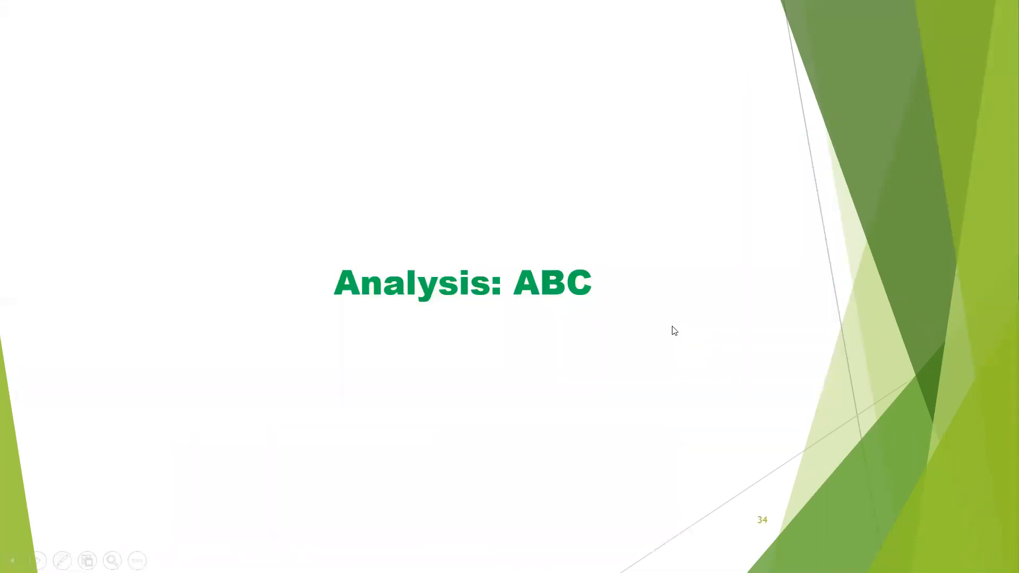
{"action": "left_click", "coordinate": [590, 314]}
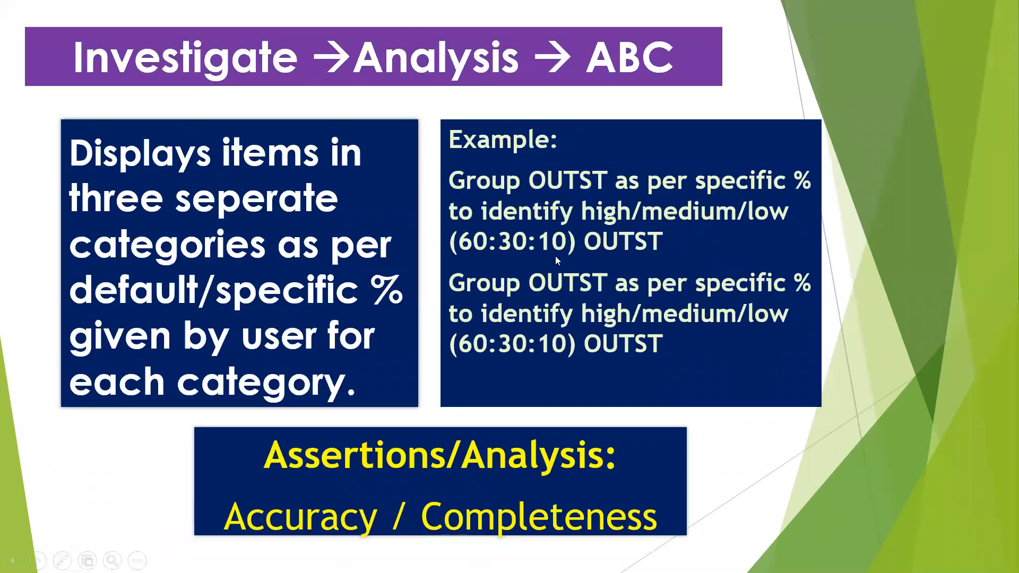
{"action": "left_click", "coordinate": [569, 259]}
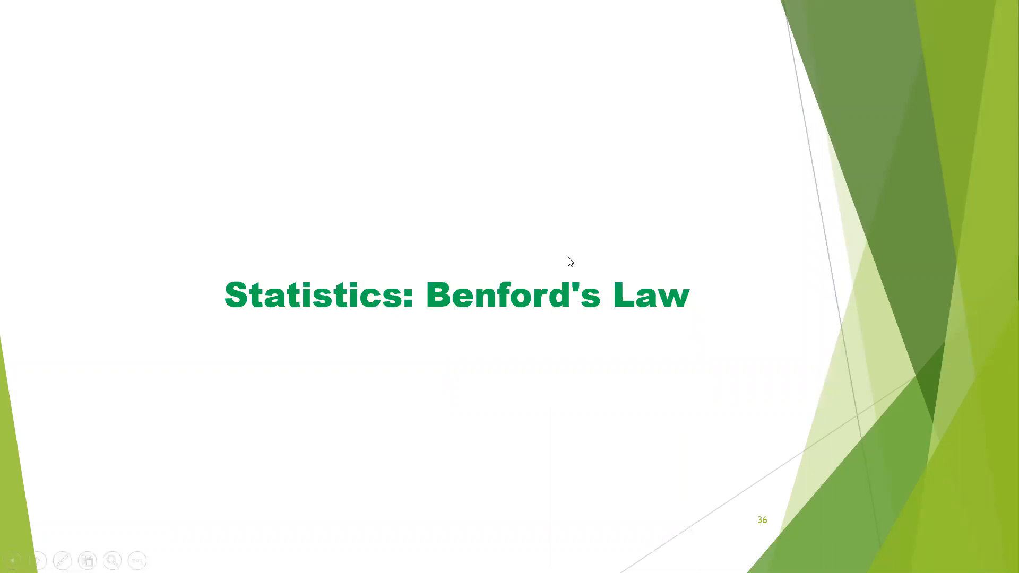
{"action": "key", "text": "Escape"}
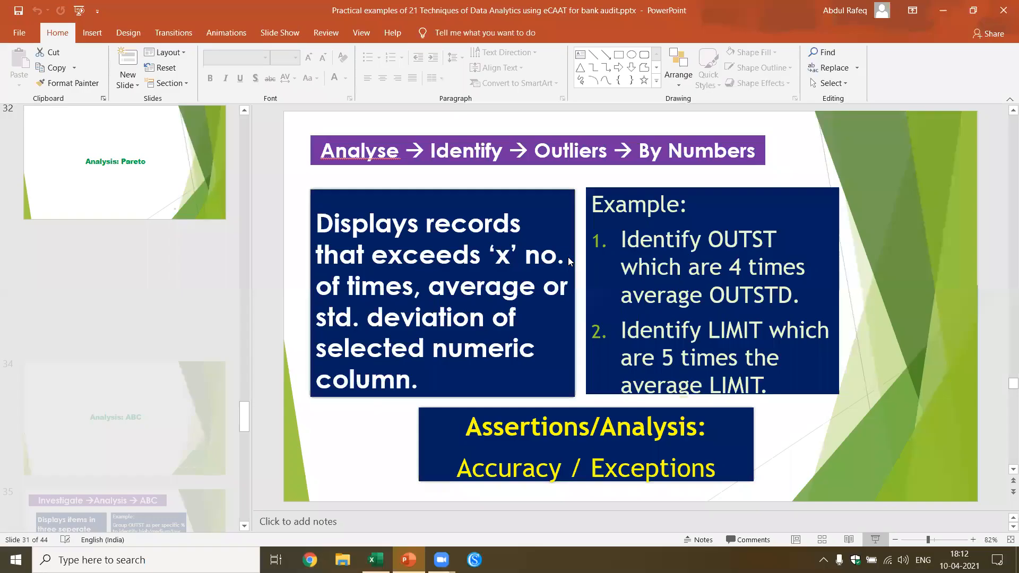
{"action": "key", "text": "alt+Tab"}
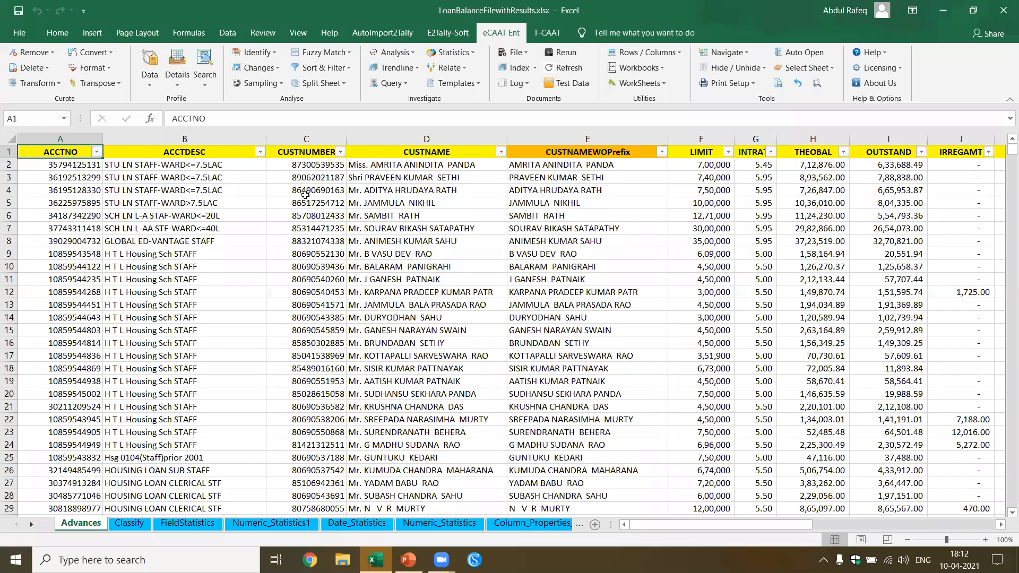
Step: Try an 80-20 Pareto analysis of OUTSTAND with CUSTNUMBER as primary field in summary form, and close the results
{"action": "left_click", "coordinate": [394, 52]}
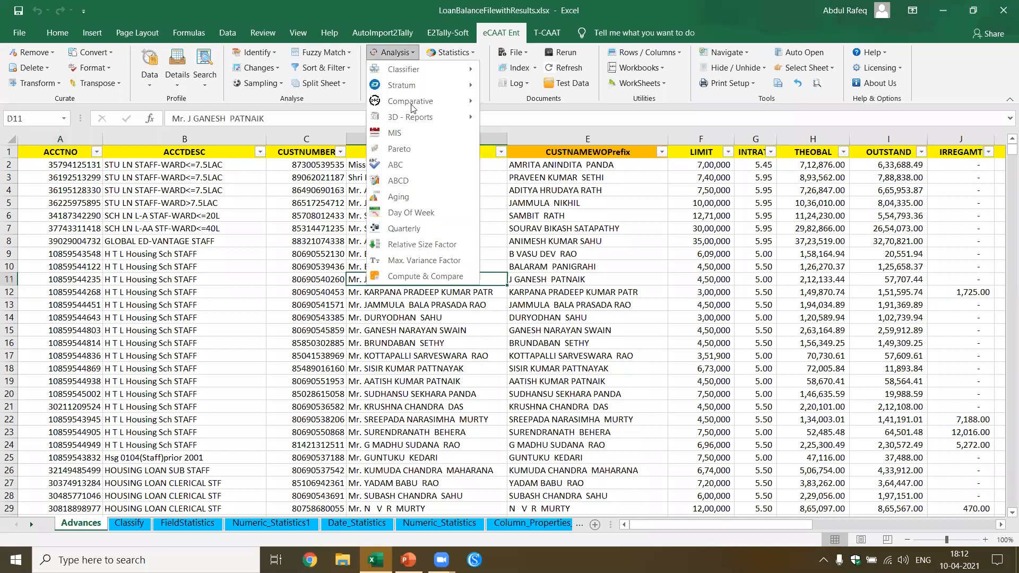
{"action": "left_click", "coordinate": [414, 149]}
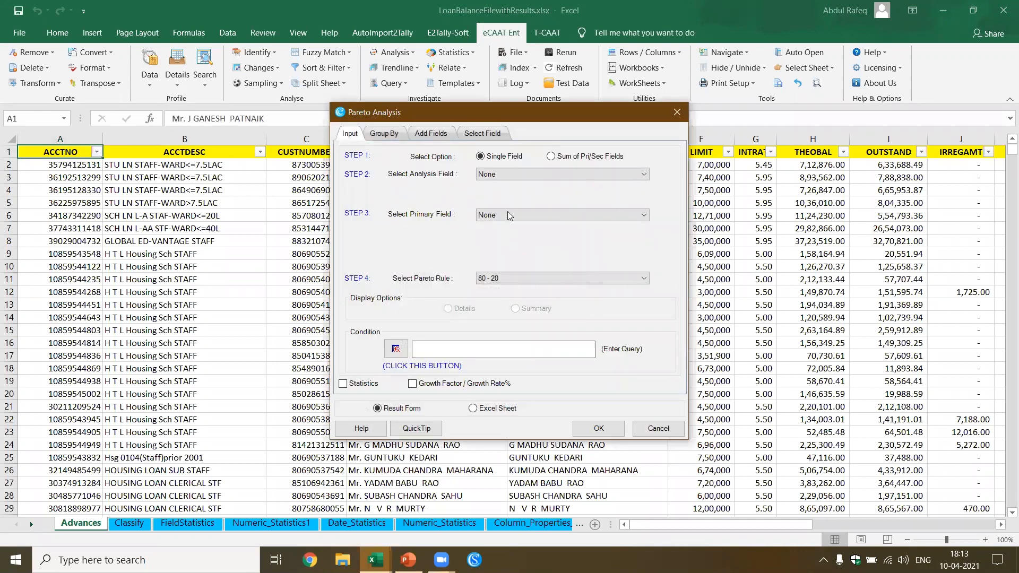
{"action": "left_click", "coordinate": [643, 176]}
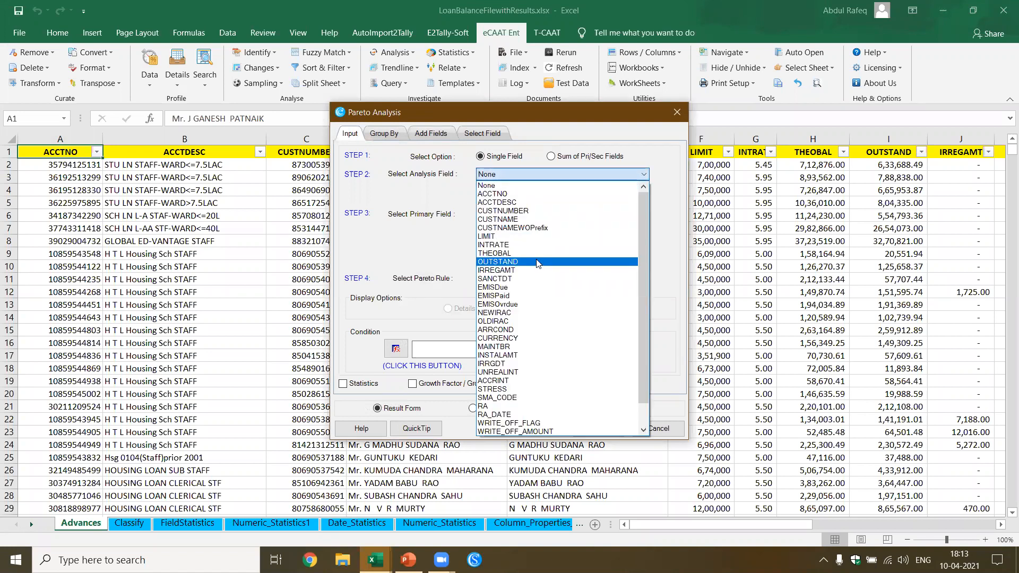
{"action": "left_click", "coordinate": [538, 263]}
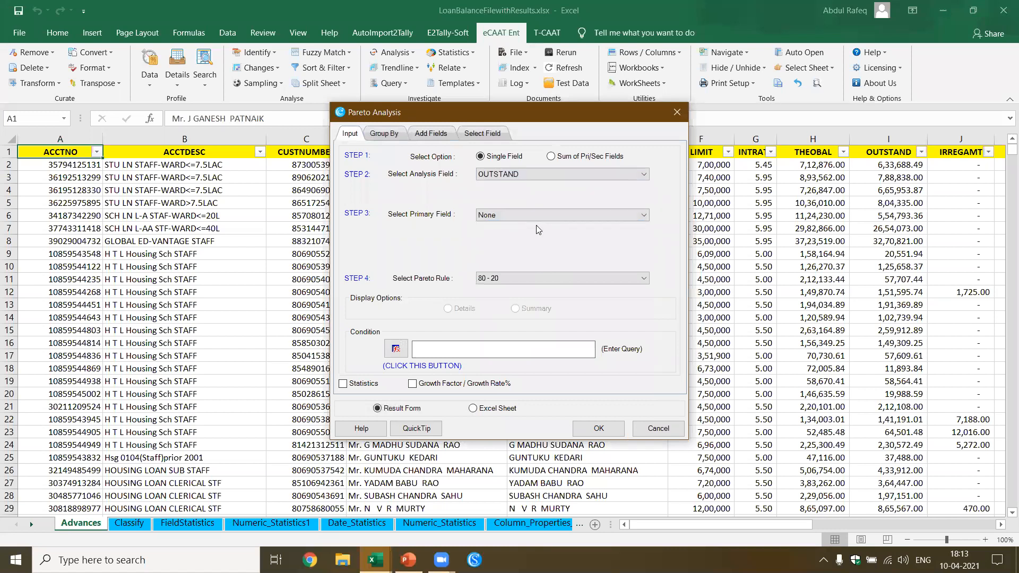
{"action": "left_click", "coordinate": [646, 216]}
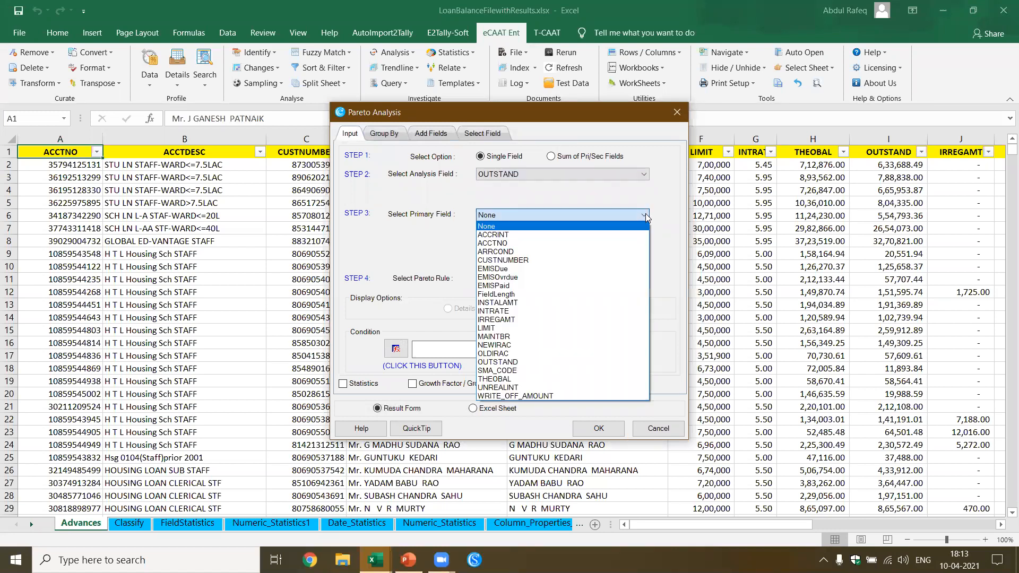
{"action": "left_click", "coordinate": [534, 260]}
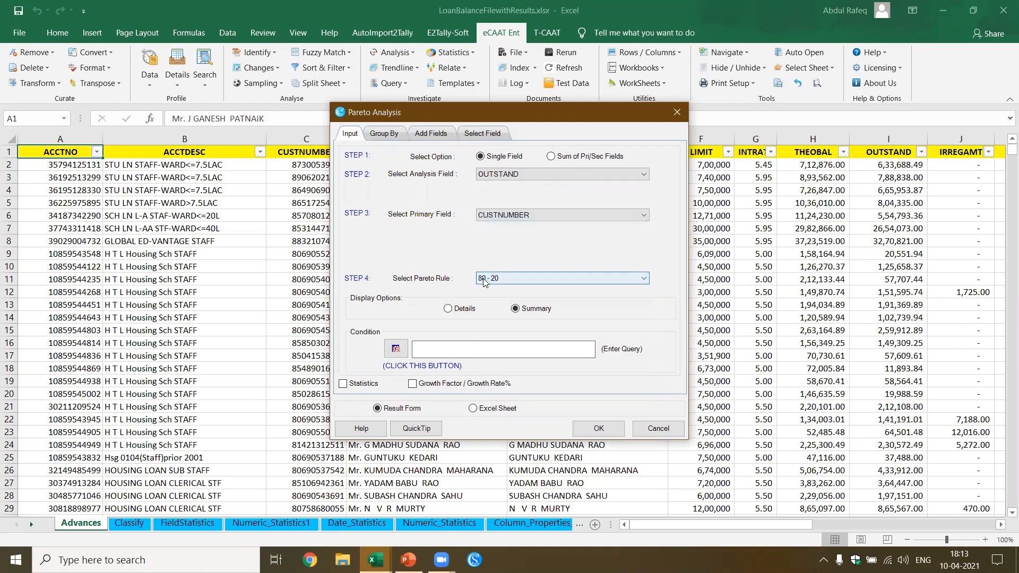
{"action": "left_click", "coordinate": [598, 428]}
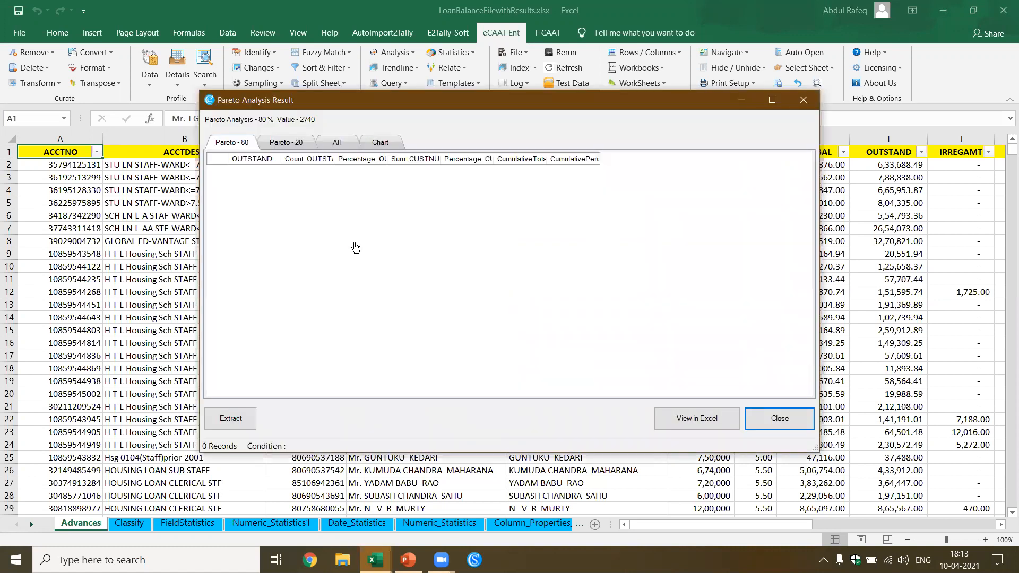
{"action": "left_click", "coordinate": [749, 413]}
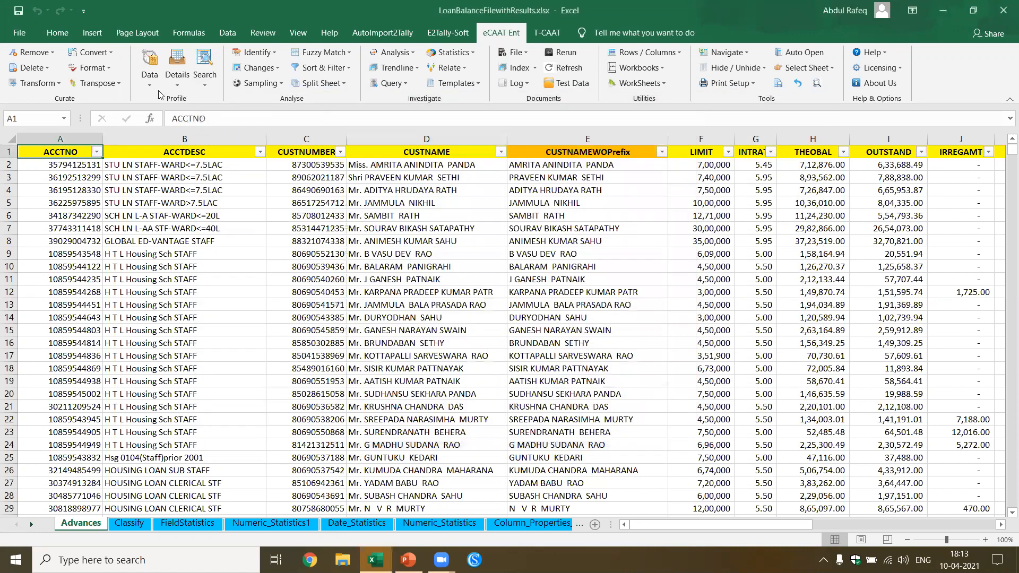
Step: Rerun the 80-20 Pareto analysis with OUTSTAND as analysis field and CUSTNUMBER as primary field, shown as a summary
{"action": "left_click", "coordinate": [410, 53]}
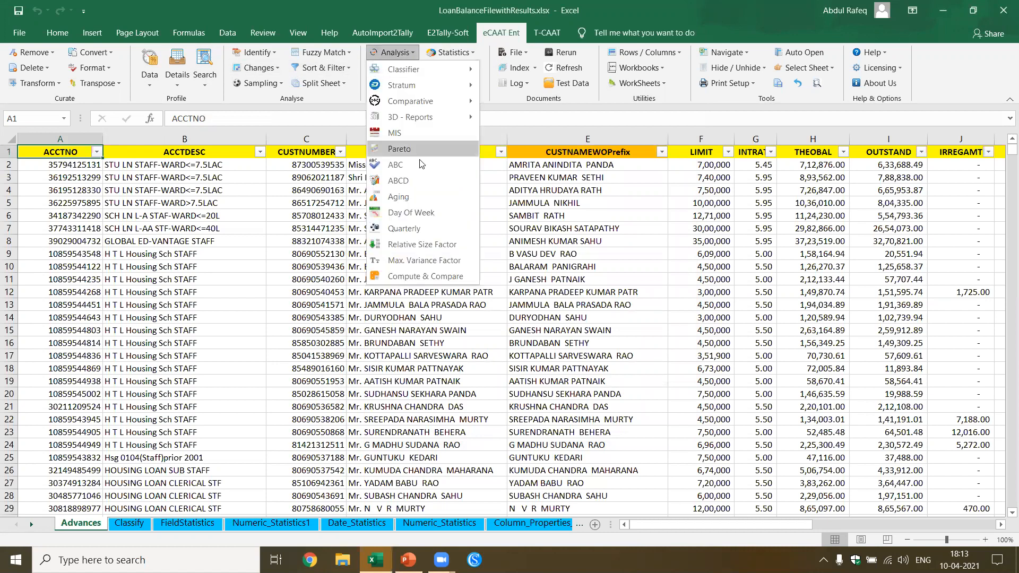
{"action": "left_click", "coordinate": [421, 144]}
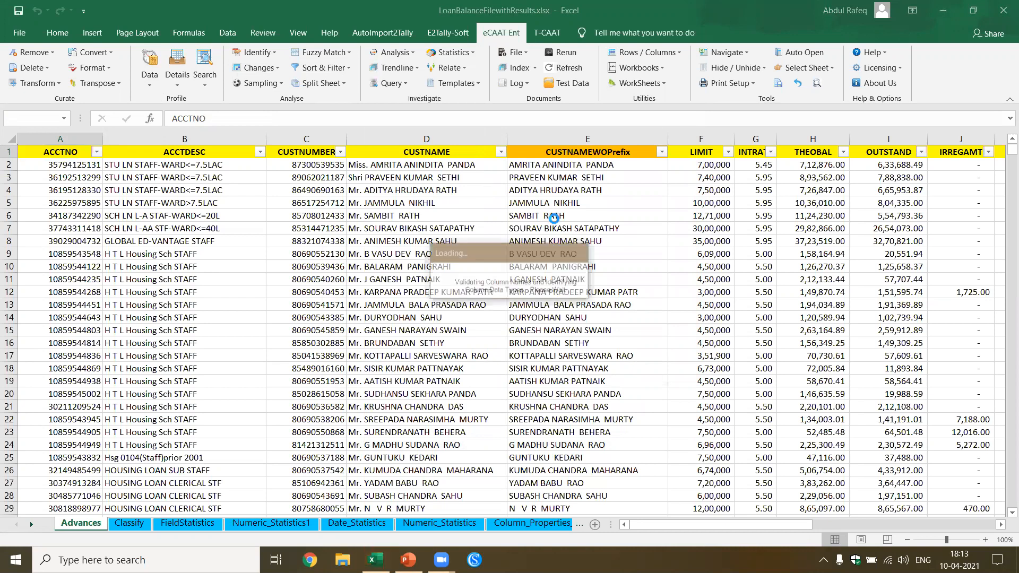
{"action": "left_click", "coordinate": [644, 176]}
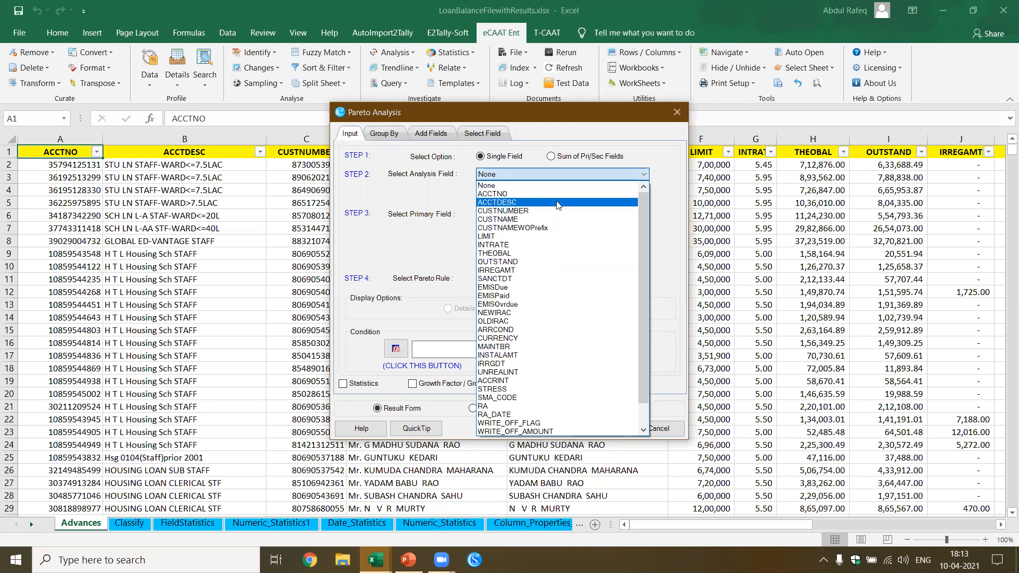
{"action": "left_click", "coordinate": [544, 219]}
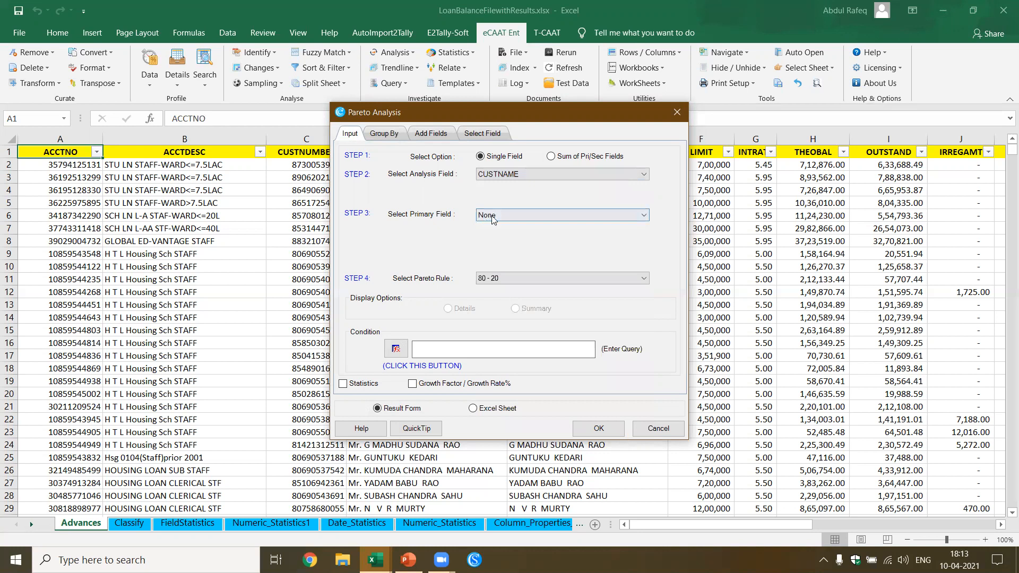
{"action": "left_click", "coordinate": [640, 175]}
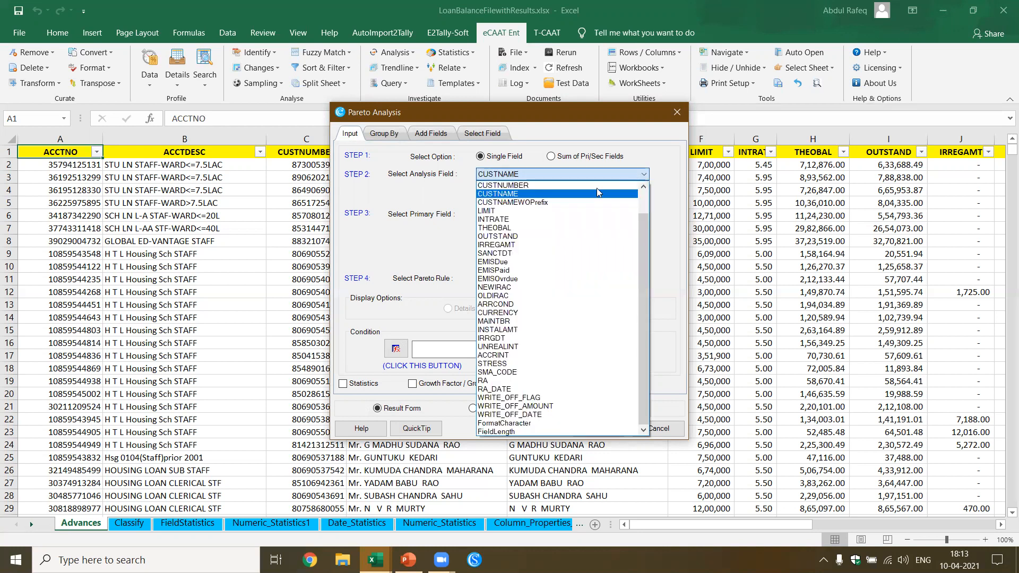
{"action": "left_click", "coordinate": [525, 236]}
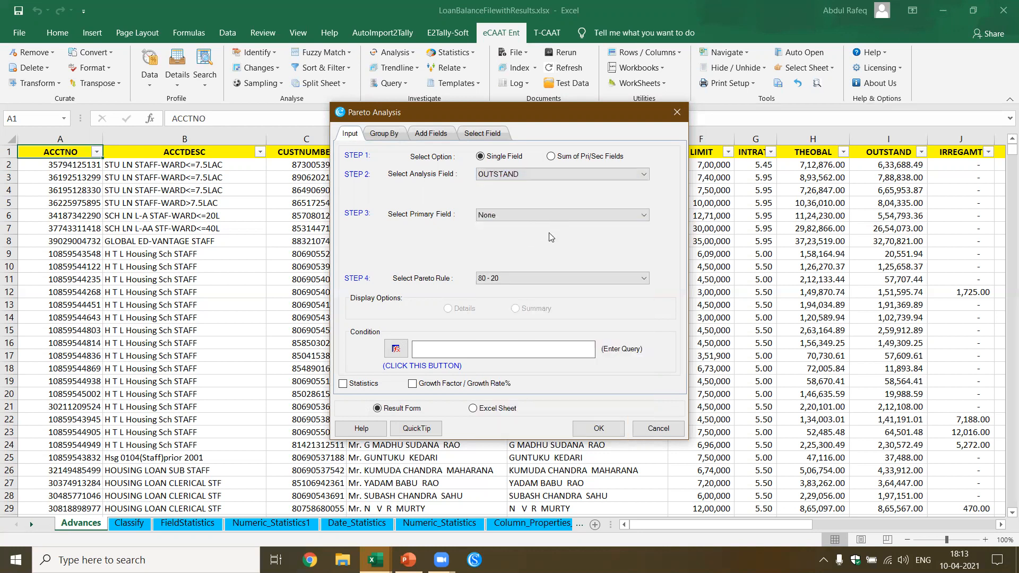
{"action": "left_click", "coordinate": [644, 215]}
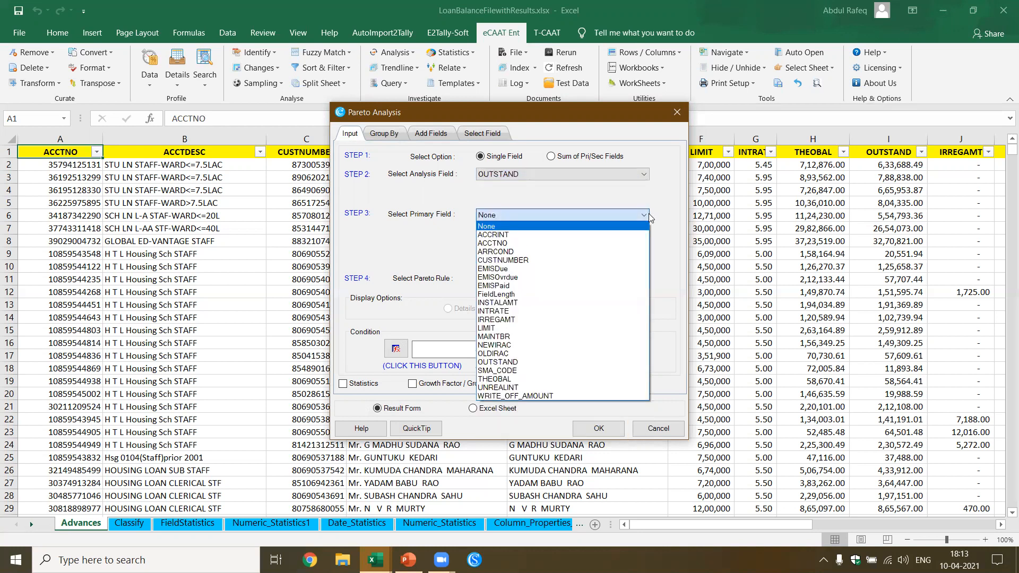
{"action": "left_click", "coordinate": [529, 261]}
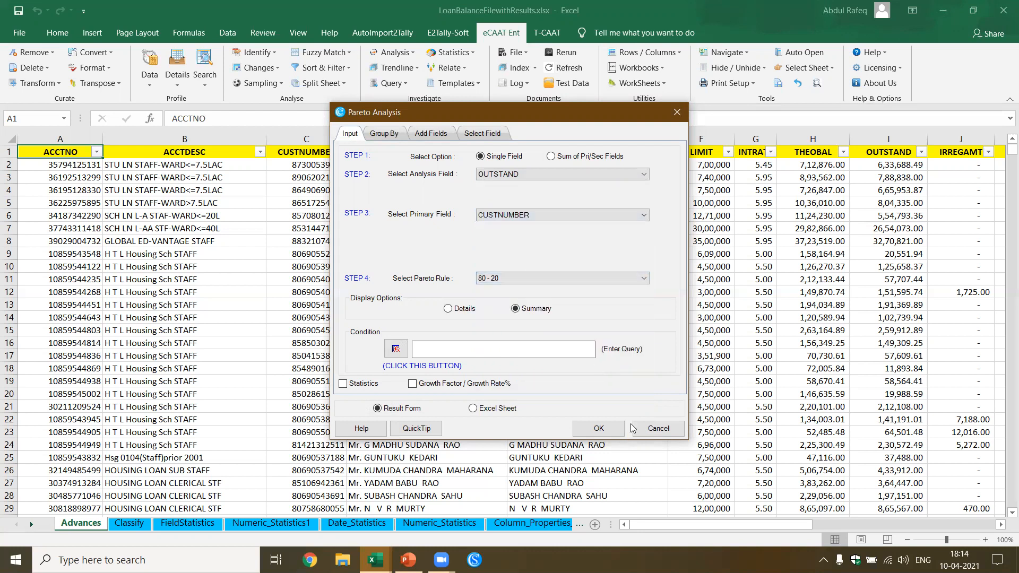
{"action": "left_click", "coordinate": [599, 429]}
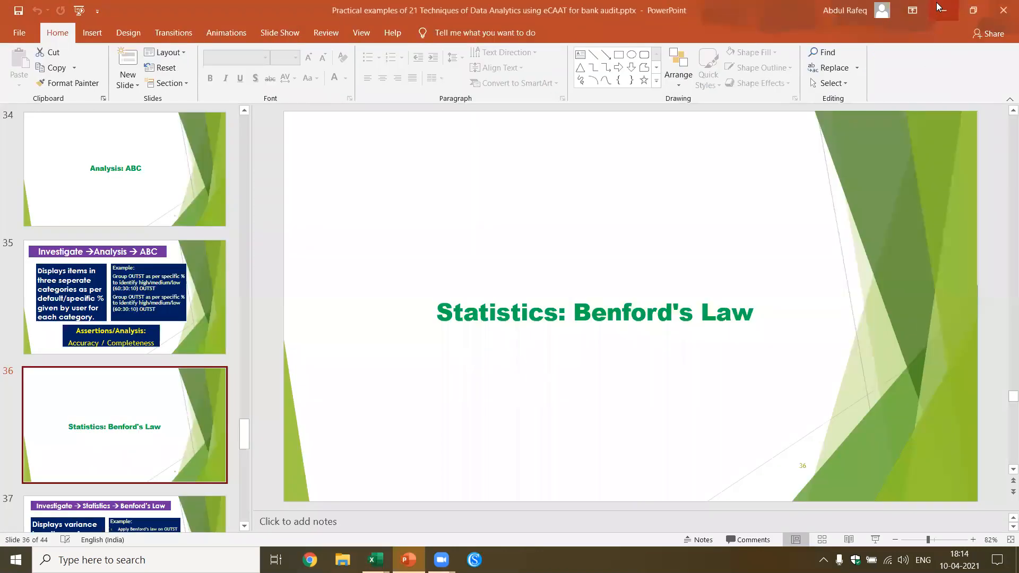
Step: Return to Excel, check the Pareto-80 and Pareto-20 results of the analysis, and close them
{"action": "left_click", "coordinate": [941, 10]}
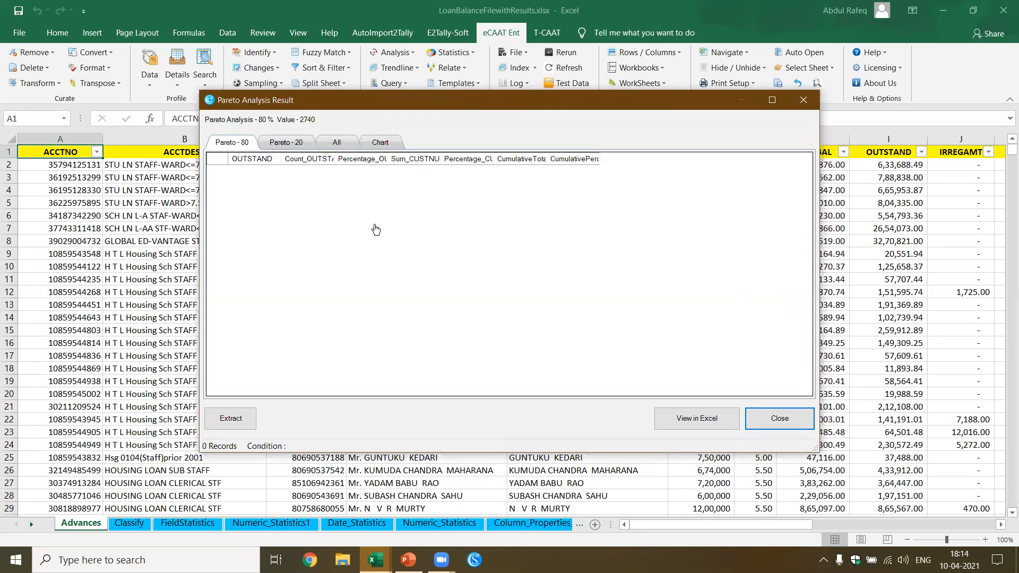
{"action": "left_click", "coordinate": [300, 148]}
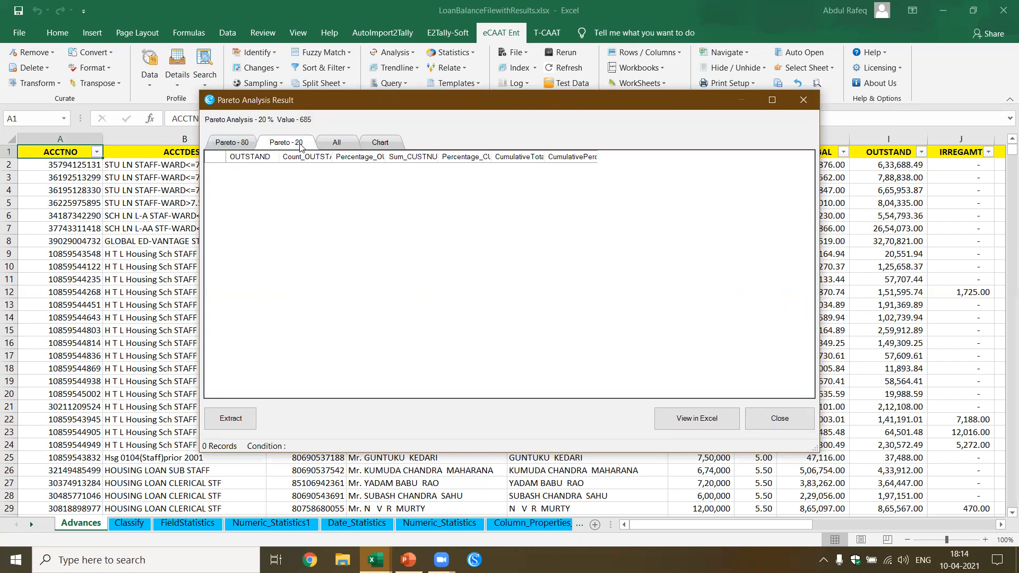
{"action": "left_click", "coordinate": [249, 148]}
{"action": "left_click", "coordinate": [790, 420]}
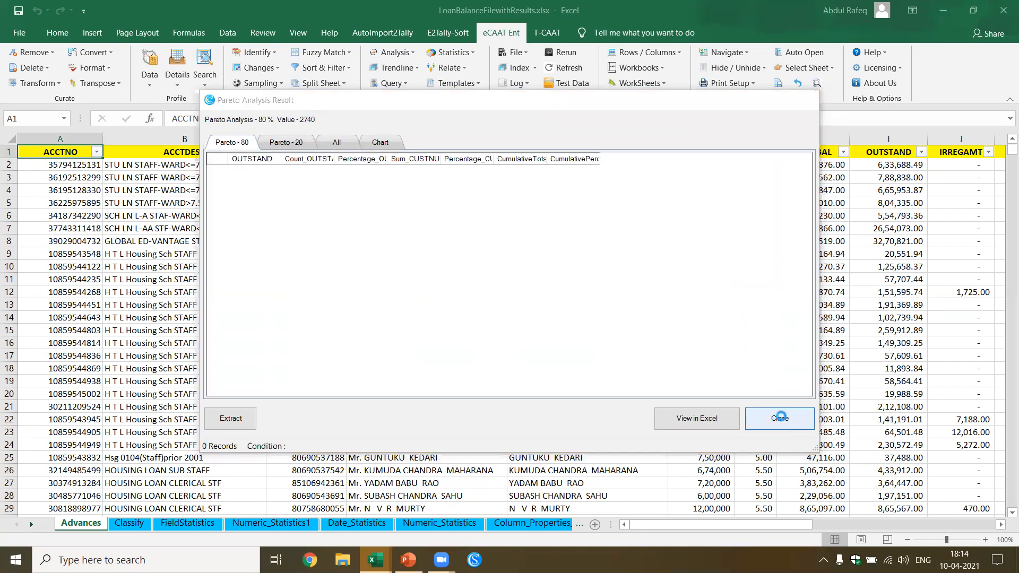
{"action": "left_click", "coordinate": [476, 267]}
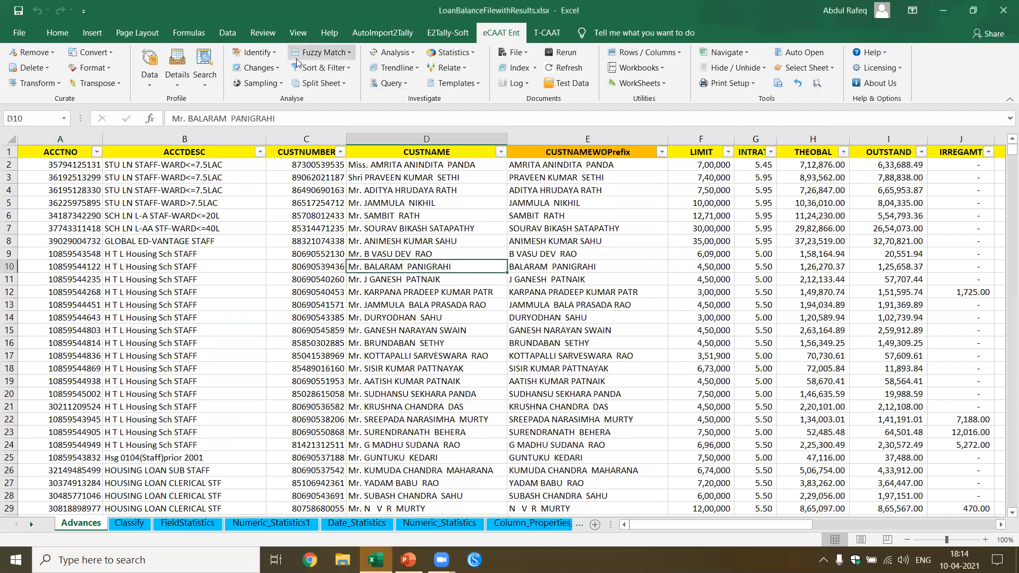
{"action": "left_click", "coordinate": [271, 54]}
{"action": "left_click", "coordinate": [424, 266]}
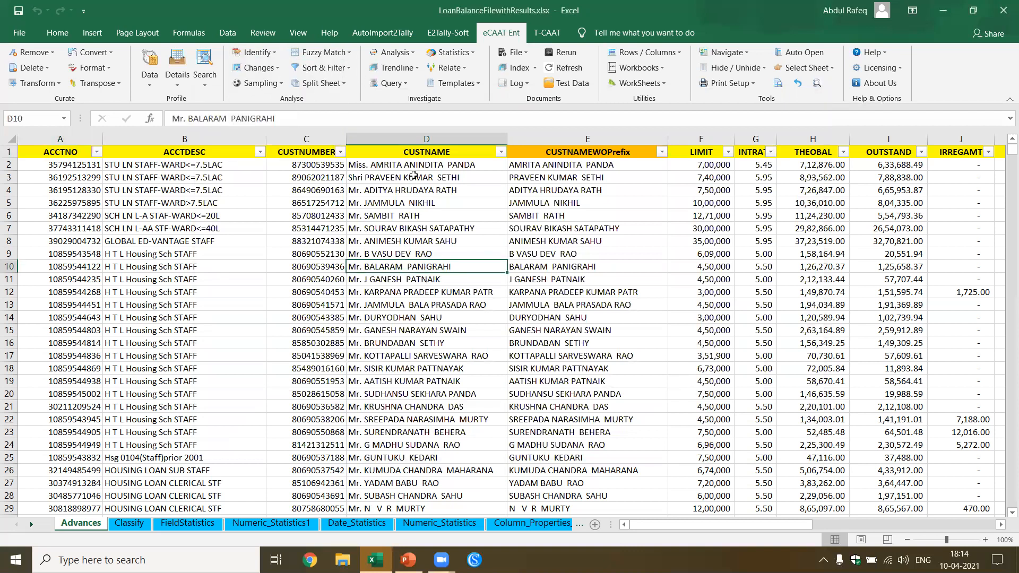
Step: Run an 80-20 Pareto analysis with OUTSTAND as the analysis field, grouped by CUSTNAME and without a primary field
{"action": "left_click", "coordinate": [413, 55]}
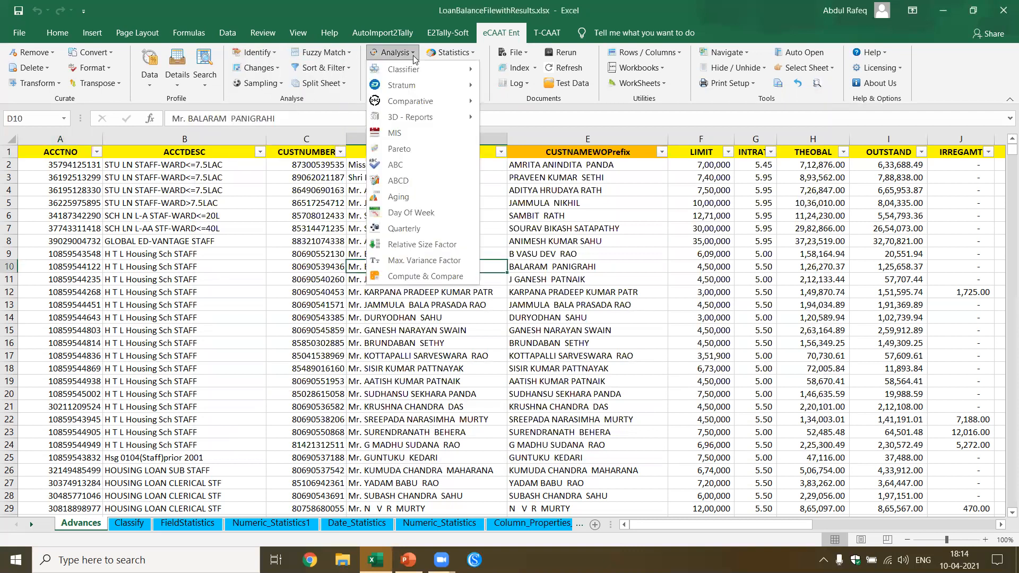
{"action": "left_click", "coordinate": [413, 152]}
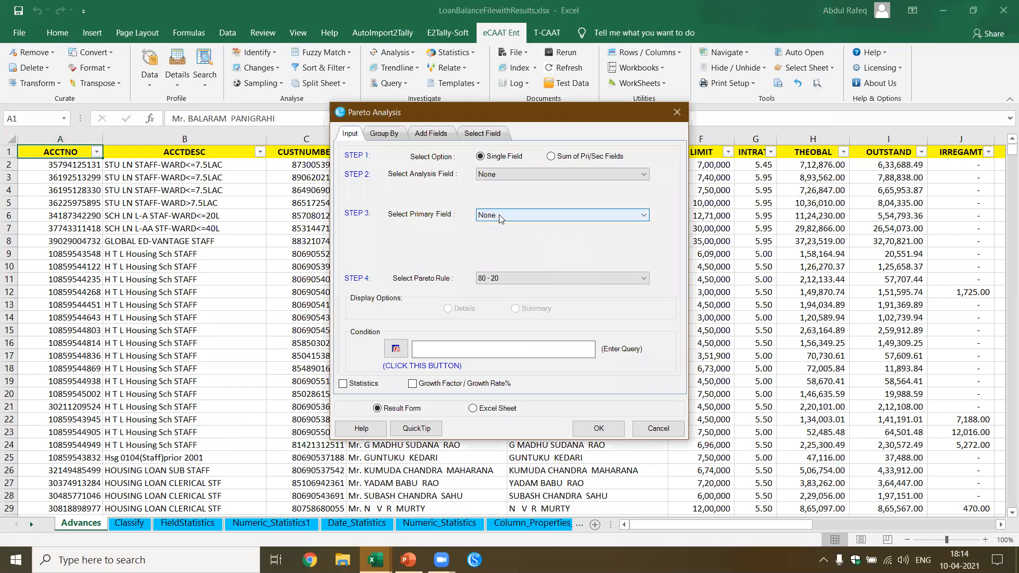
{"action": "left_click", "coordinate": [645, 176]}
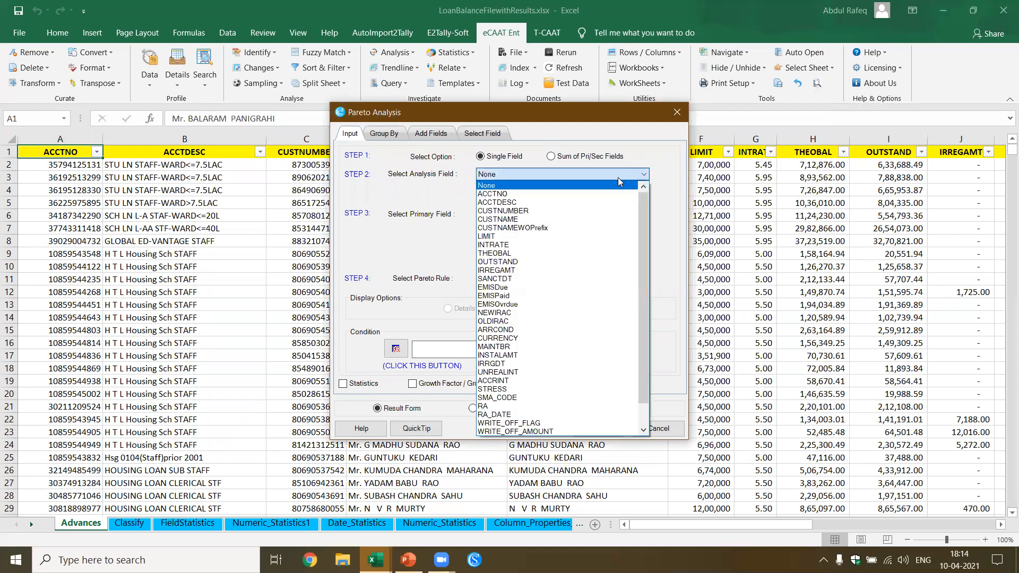
{"action": "left_click", "coordinate": [522, 262]}
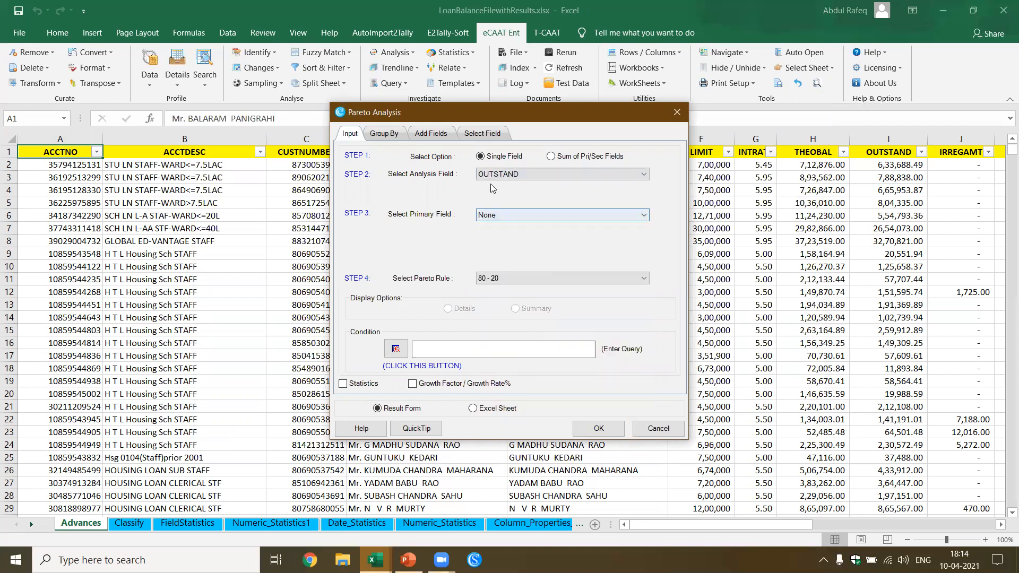
{"action": "left_click", "coordinate": [396, 137]}
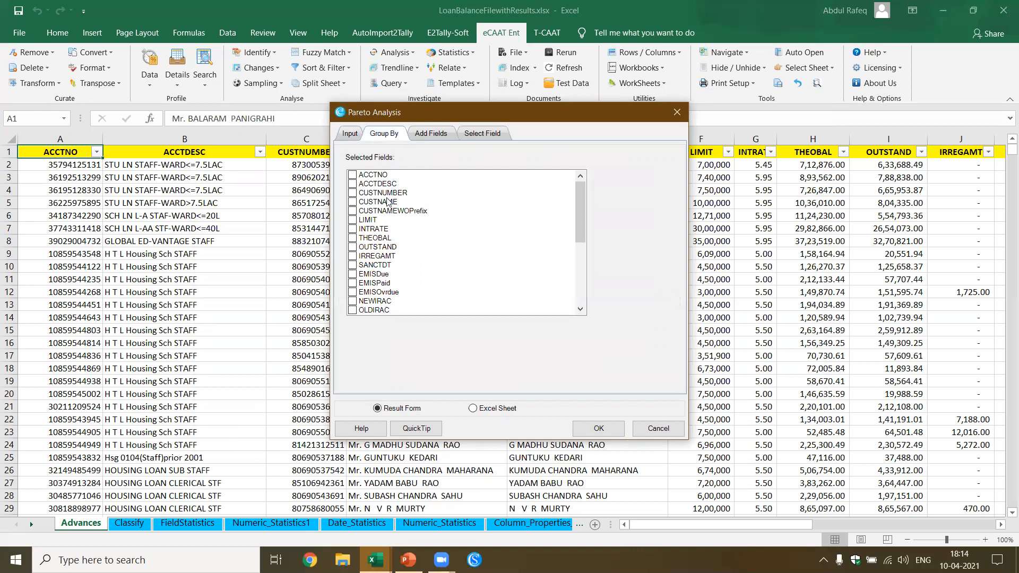
{"action": "left_click", "coordinate": [353, 202]}
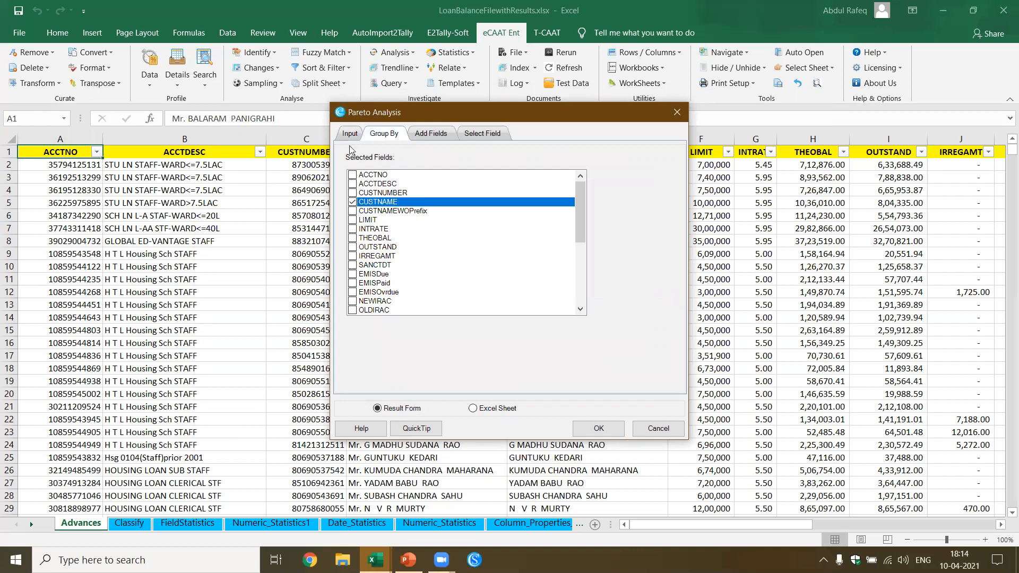
{"action": "left_click", "coordinate": [350, 133]}
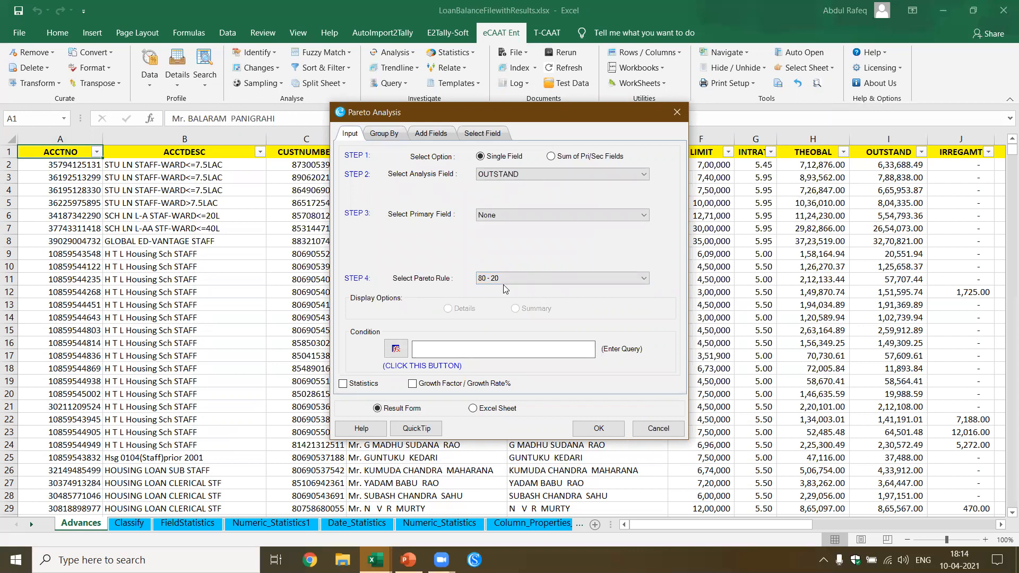
{"action": "left_click", "coordinate": [596, 429]}
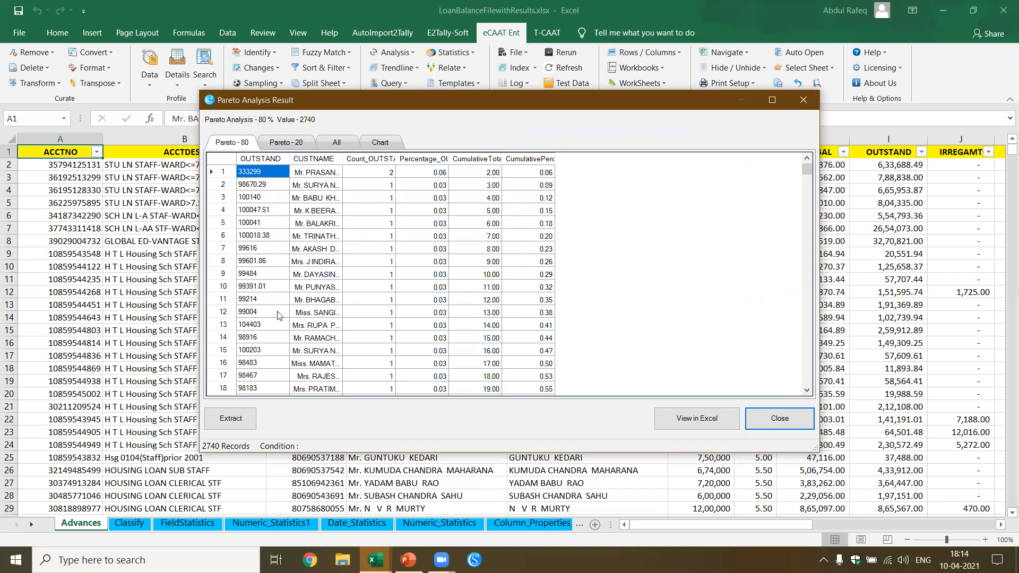
Step: Check the Pareto-20 results of the OUTSTAND analysis and close them
{"action": "left_click", "coordinate": [290, 144]}
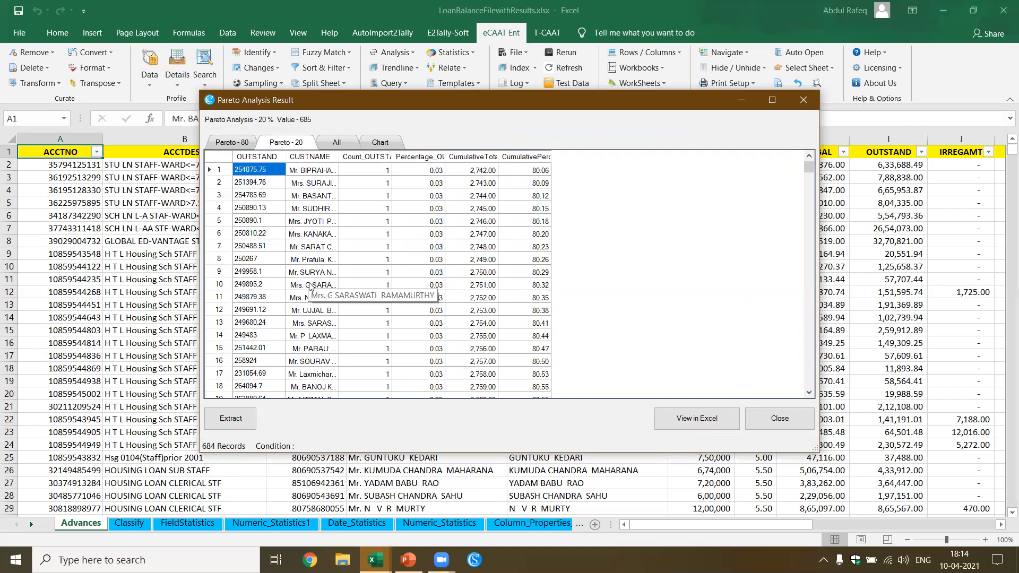
{"action": "left_click", "coordinate": [754, 416]}
{"action": "left_click", "coordinate": [429, 290]}
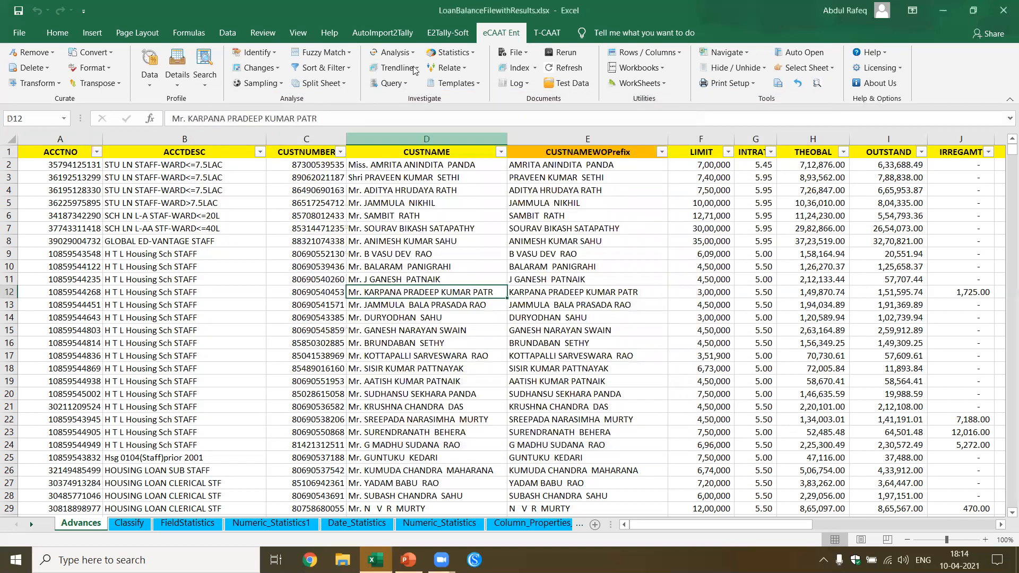
Step: Try a 60:30:10 ABC analysis of OUTSTAND grouped by CUSTNAME without a primary field, and close the results
{"action": "left_click", "coordinate": [417, 54]}
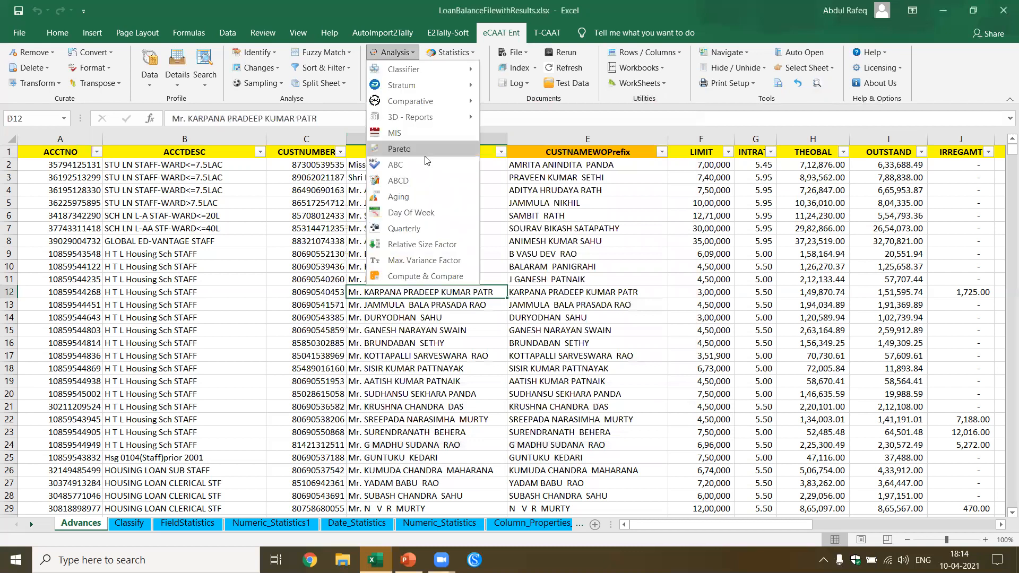
{"action": "left_click", "coordinate": [426, 160]}
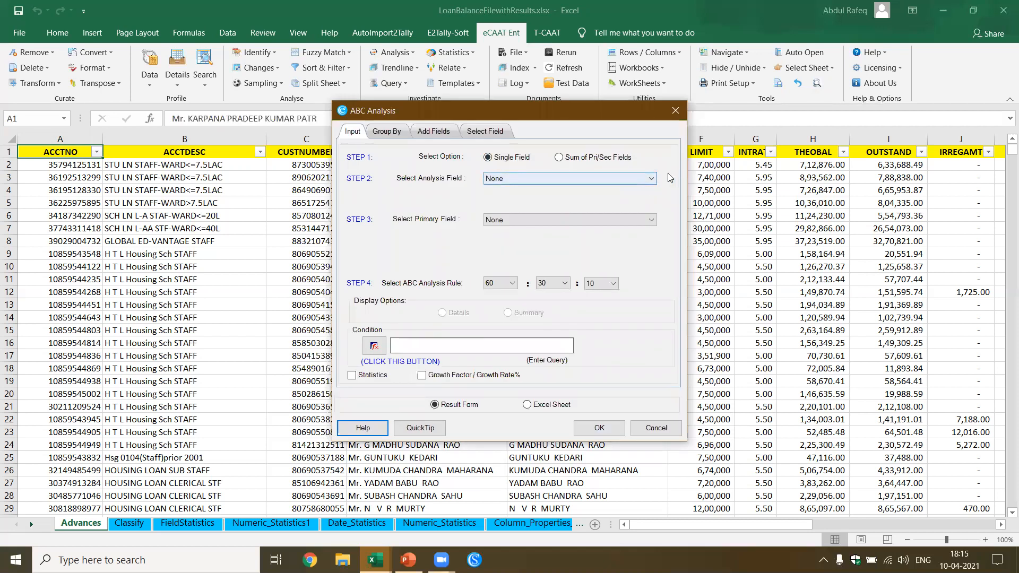
{"action": "left_click", "coordinate": [652, 179]}
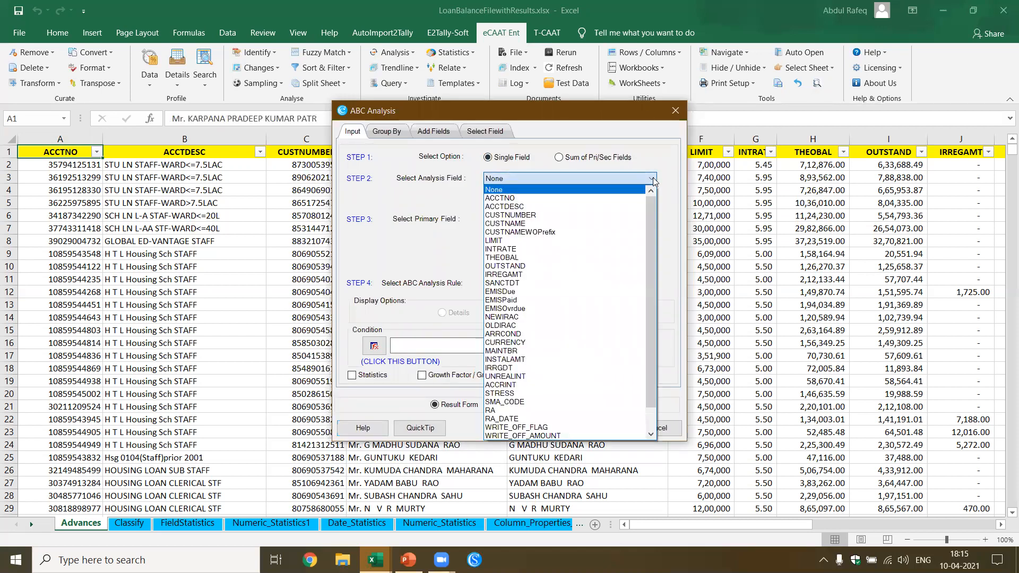
{"action": "left_click", "coordinate": [569, 266]}
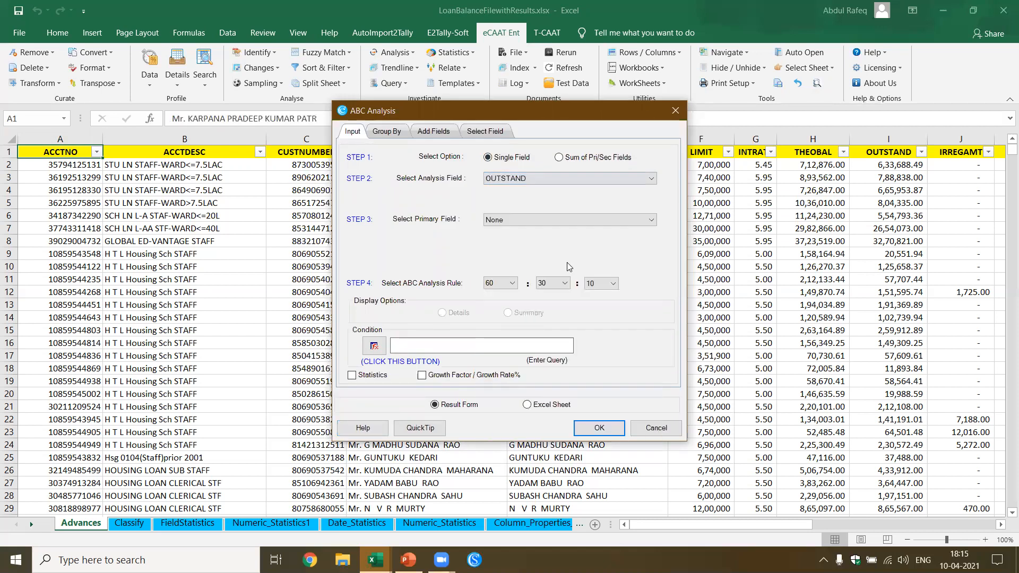
{"action": "left_click", "coordinate": [393, 132]}
{"action": "left_click", "coordinate": [366, 201]}
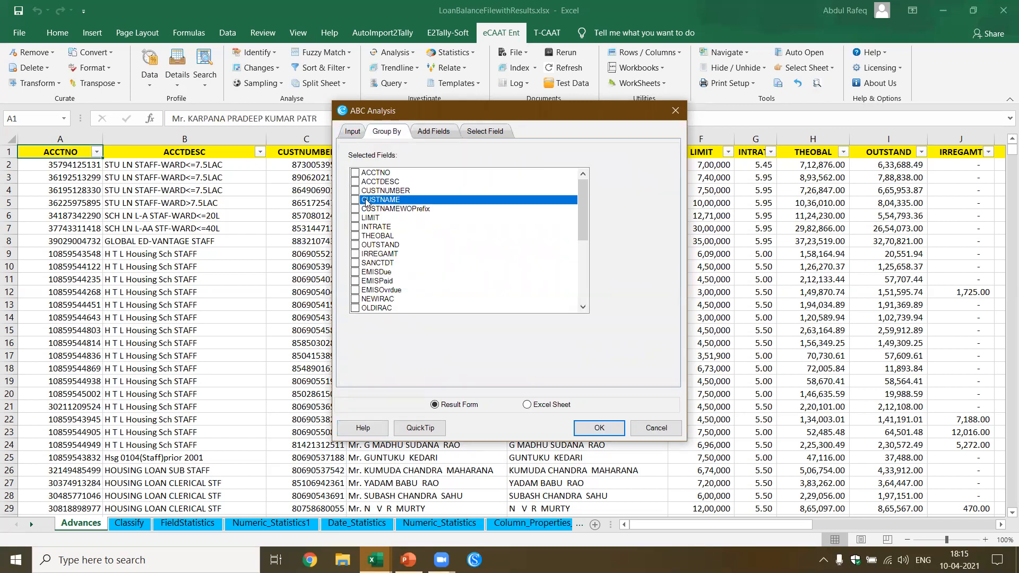
{"action": "left_click", "coordinate": [352, 133]}
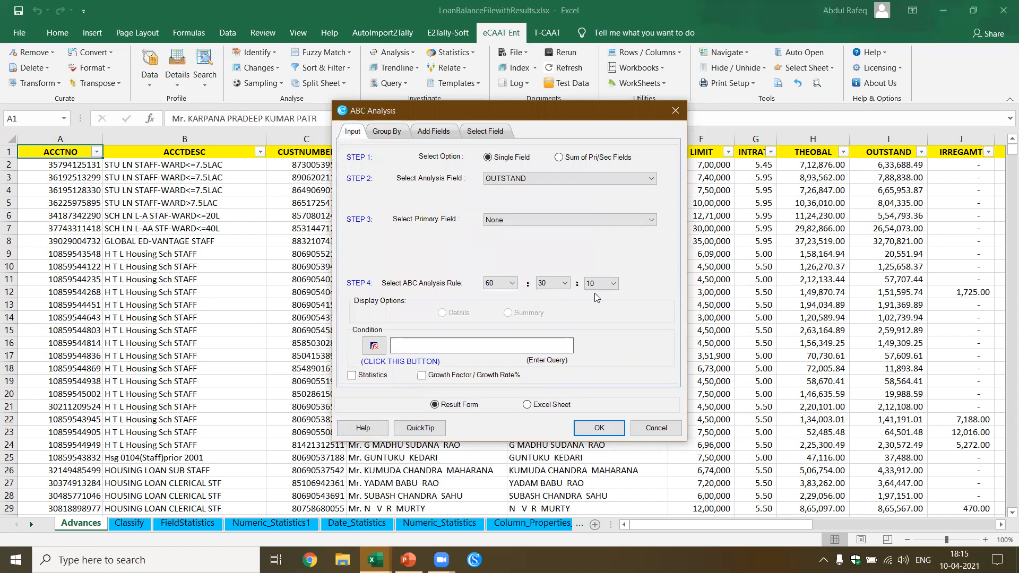
{"action": "left_click", "coordinate": [608, 431]}
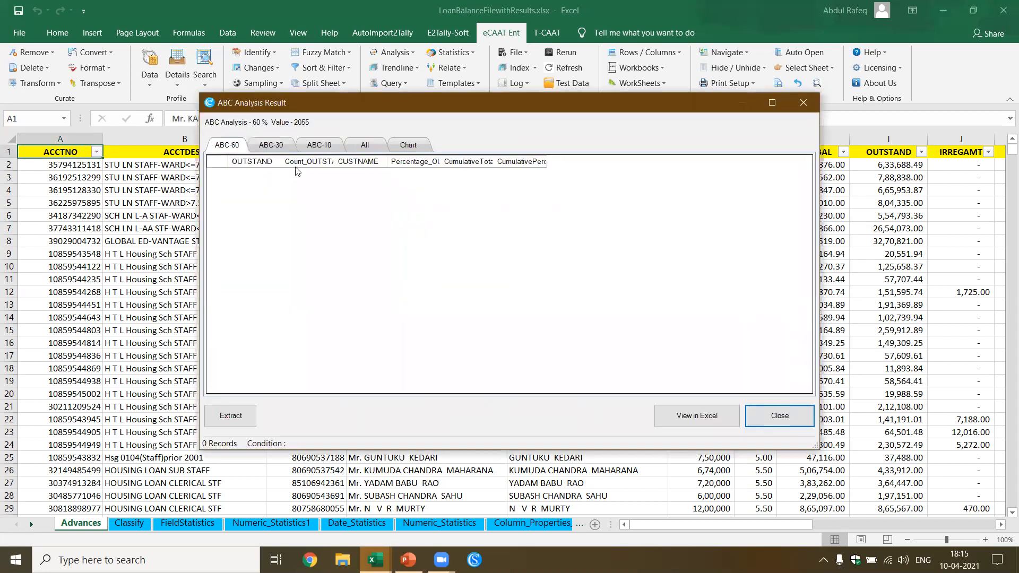
{"action": "left_click", "coordinate": [794, 414]}
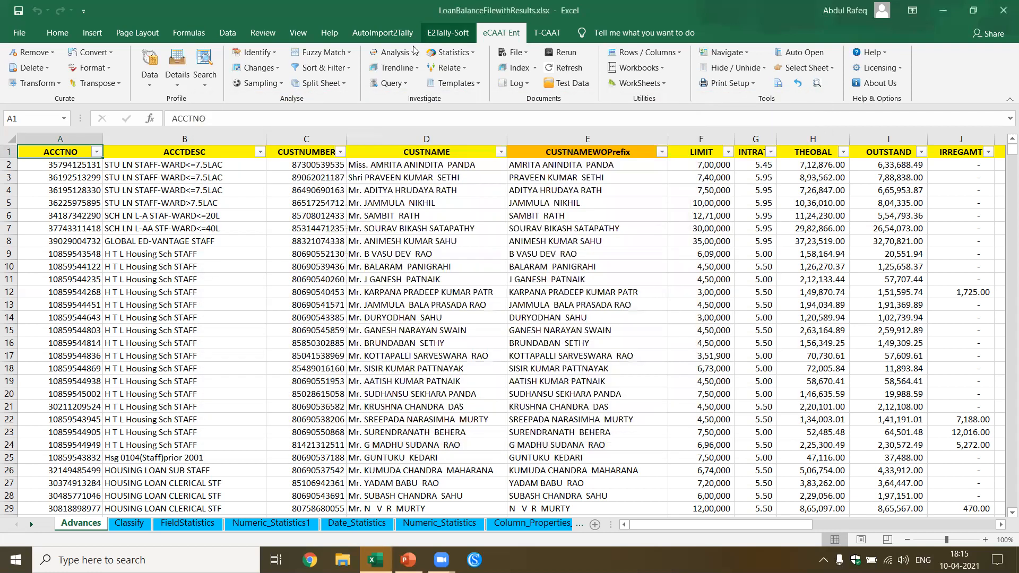
Step: Set up a new ABC analysis with OUTSTAND as the analysis field, grouped by CUSTNAME
{"action": "left_click", "coordinate": [414, 55]}
{"action": "left_click", "coordinate": [423, 158]}
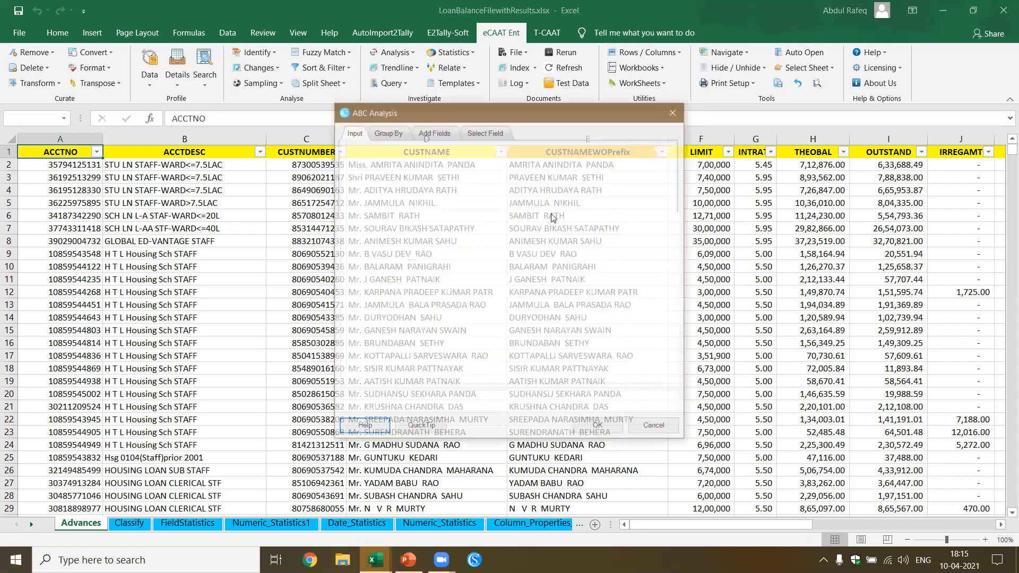
{"action": "left_click", "coordinate": [655, 177]}
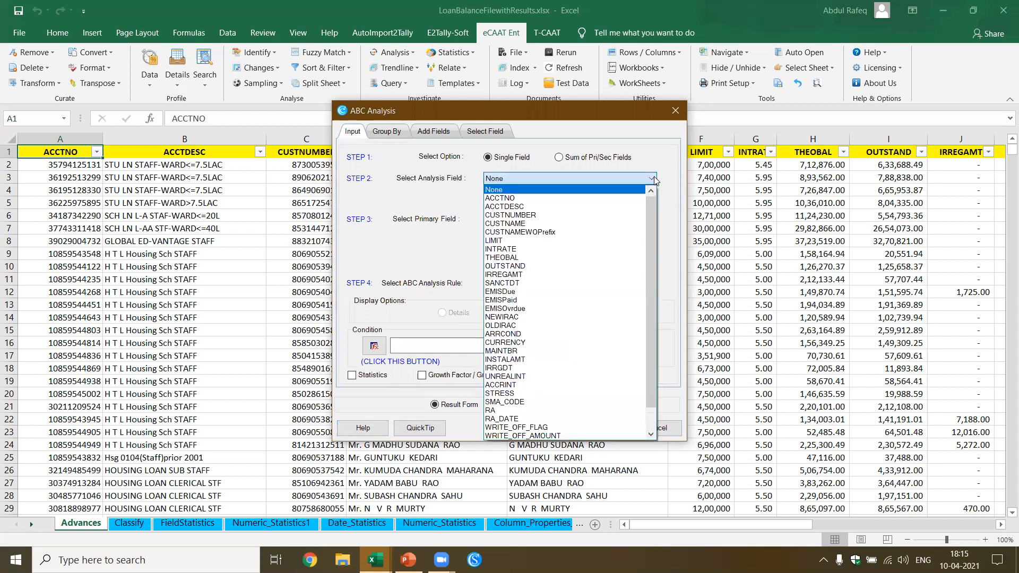
{"action": "left_click", "coordinate": [506, 266]}
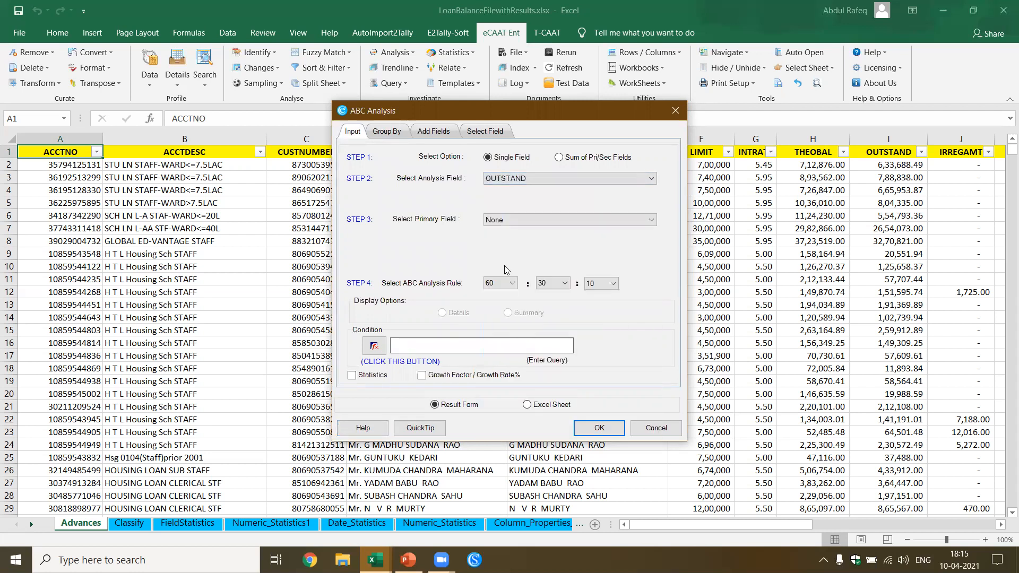
{"action": "left_click", "coordinate": [389, 136]}
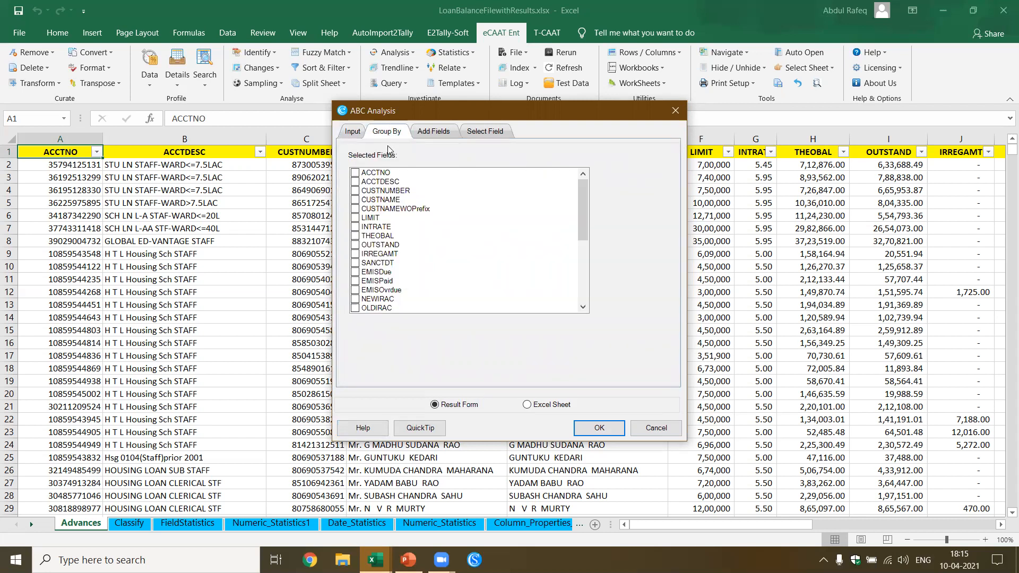
{"action": "left_click", "coordinate": [364, 203]}
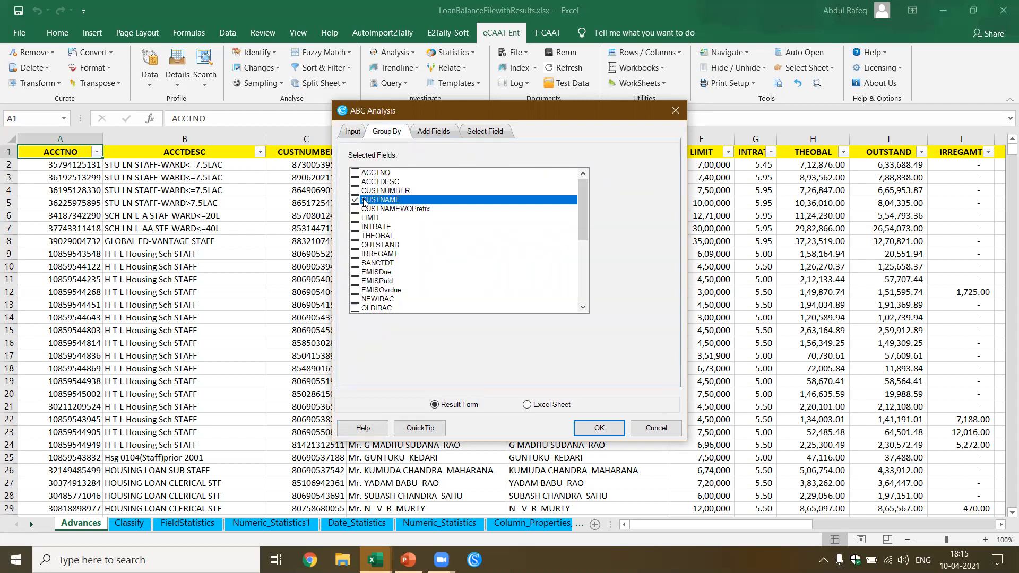
{"action": "left_click", "coordinate": [353, 132]}
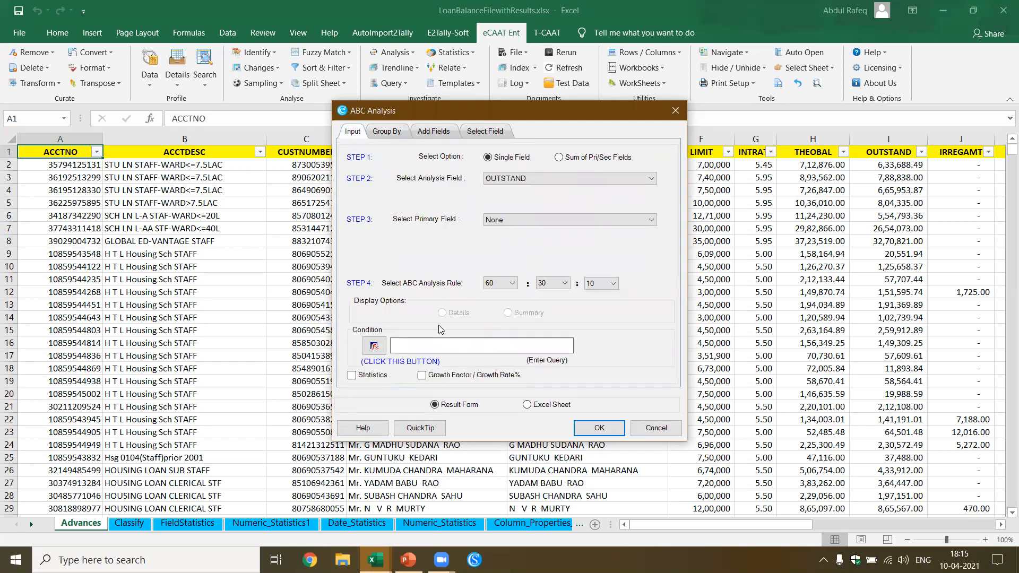
Step: Set CUSTNUMBER as the primary field and run the ABC analysis in summary form with the 60:30:10 rule
{"action": "left_click", "coordinate": [499, 284]}
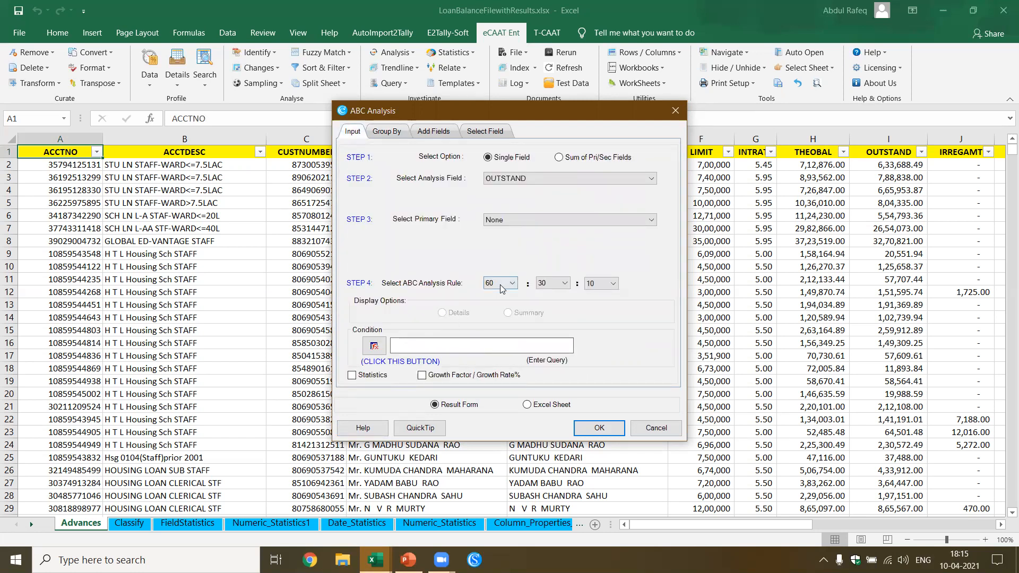
{"action": "left_click", "coordinate": [649, 222]}
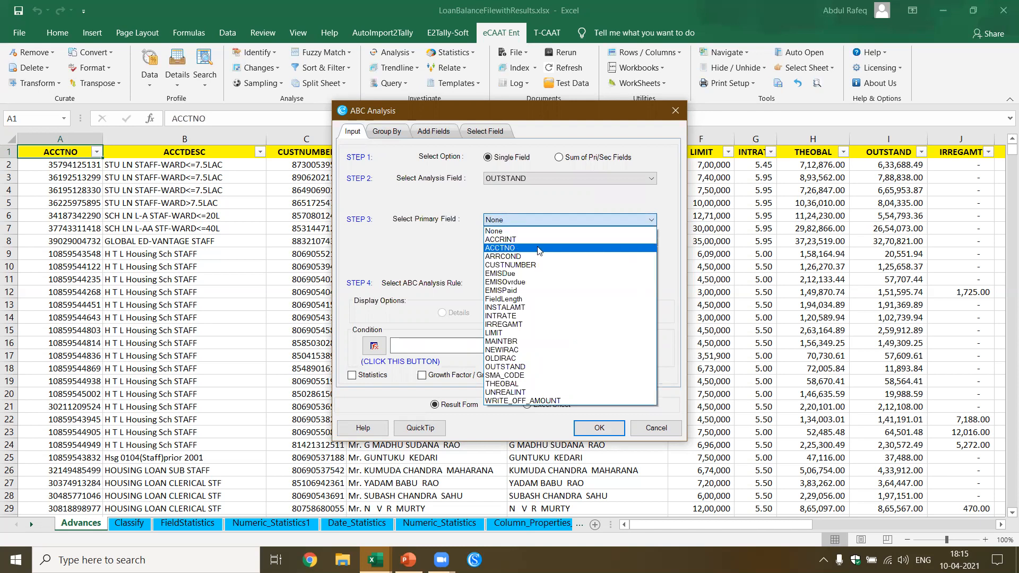
{"action": "left_click", "coordinate": [532, 265]}
{"action": "left_click", "coordinate": [384, 131]}
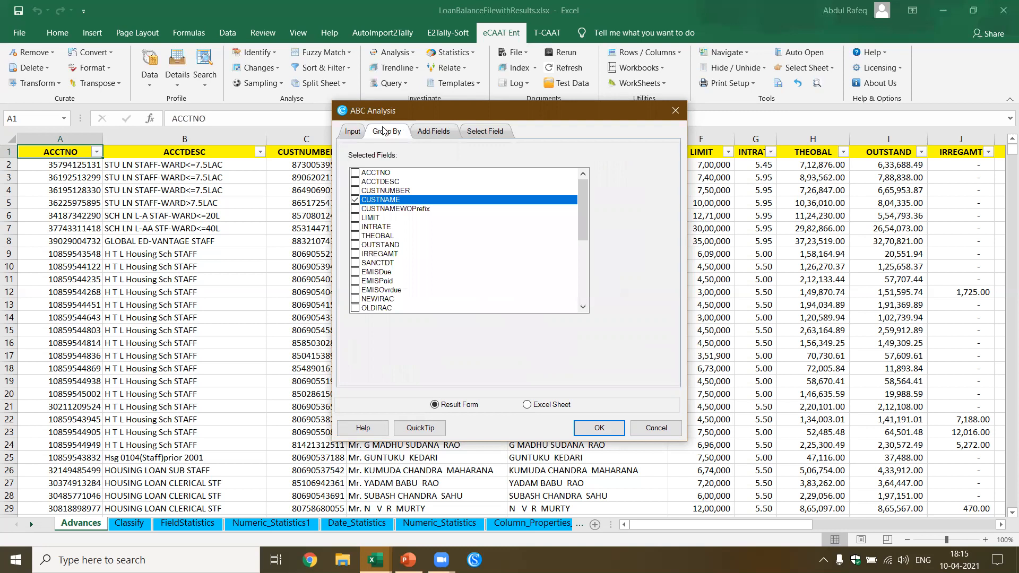
{"action": "left_click", "coordinate": [359, 130]}
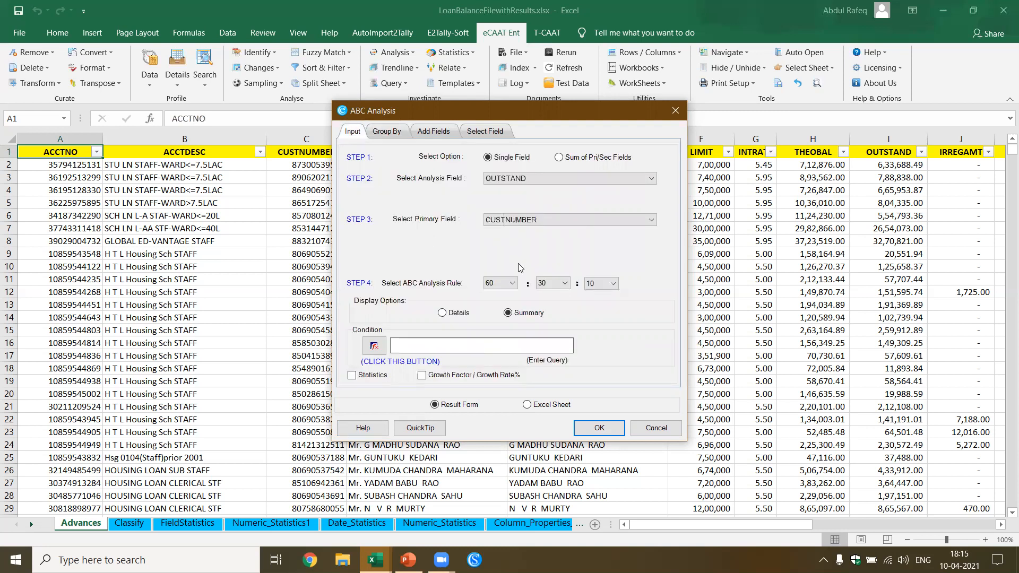
{"action": "left_click", "coordinate": [607, 428]}
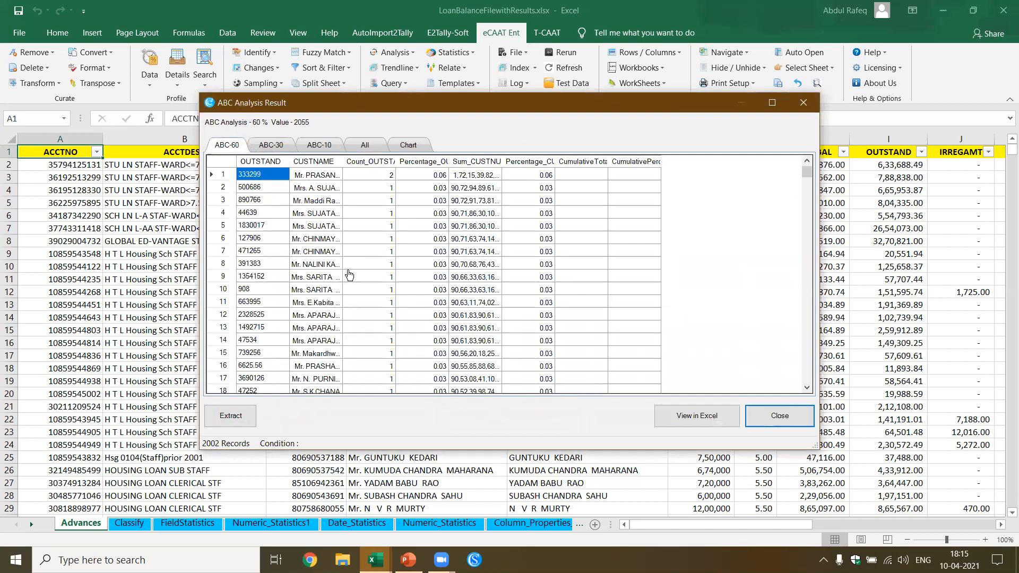
Step: Check the ABC-30 and ABC-10 results of the analysis and close them
{"action": "left_click", "coordinate": [268, 144]}
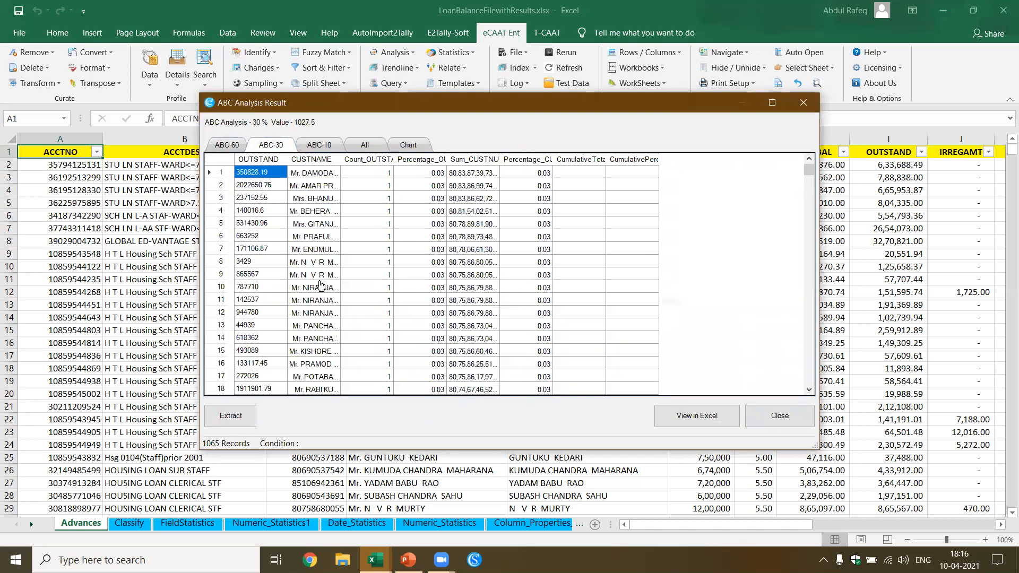
{"action": "left_click", "coordinate": [335, 144]}
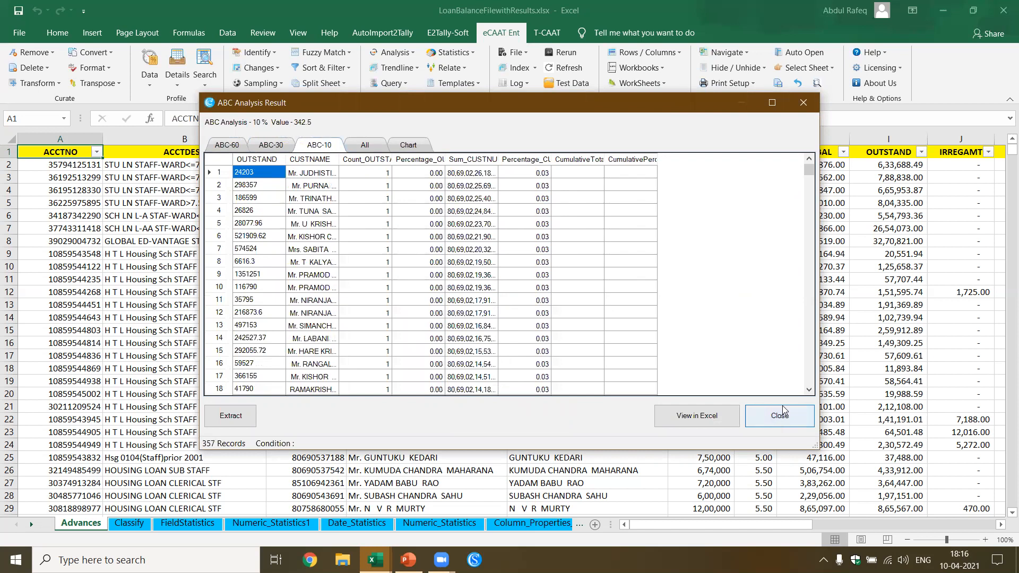
{"action": "left_click", "coordinate": [782, 413]}
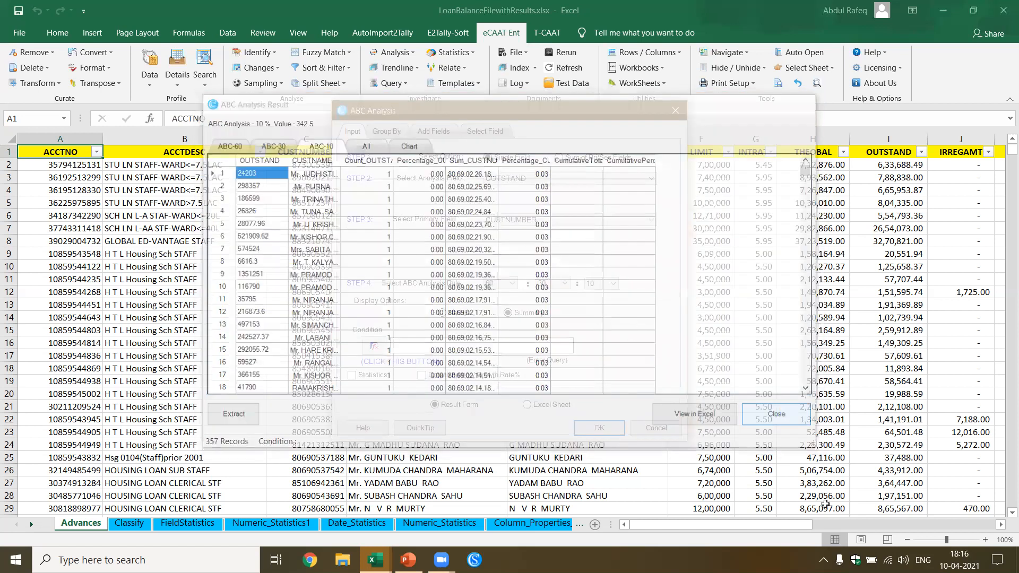
Step: Switch to PowerPoint and show slide 37 explaining Benford's Law, selecting its example text box
{"action": "key", "text": "alt+Tab"}
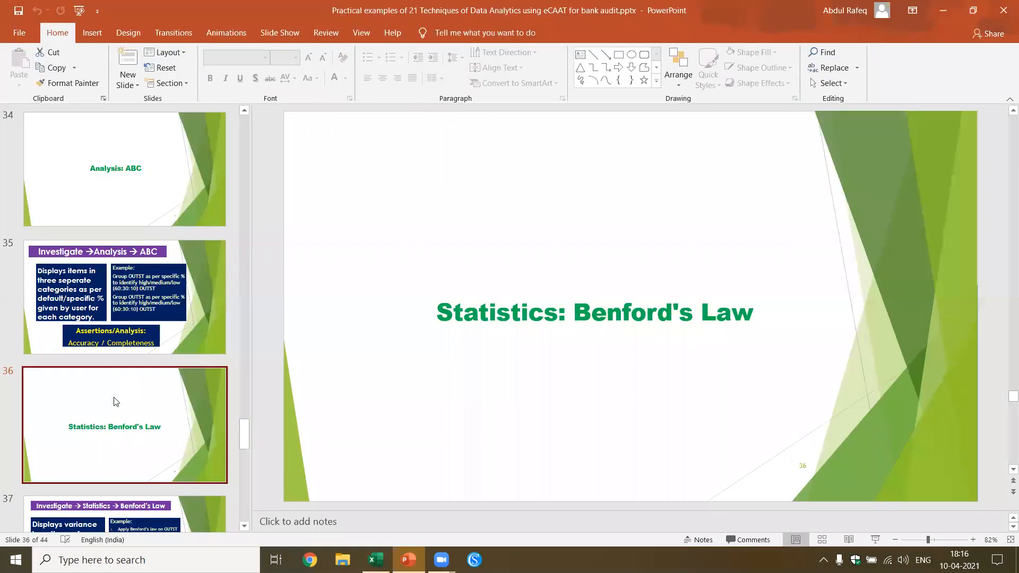
{"action": "scroll", "coordinate": [122, 404], "scroll_direction": "down", "scroll_amount": 2}
{"action": "left_click", "coordinate": [152, 419]}
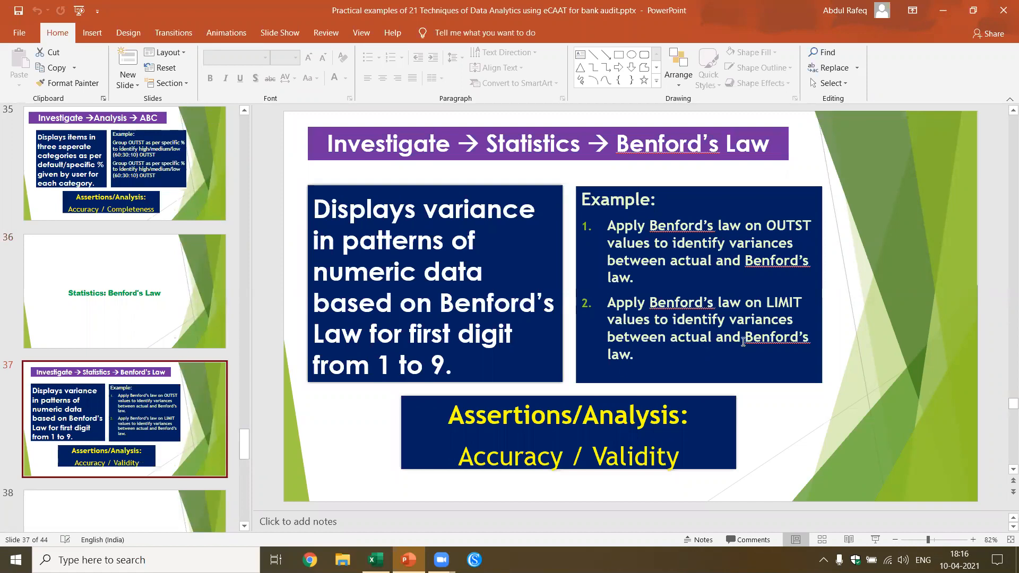
{"action": "left_click", "coordinate": [753, 316]}
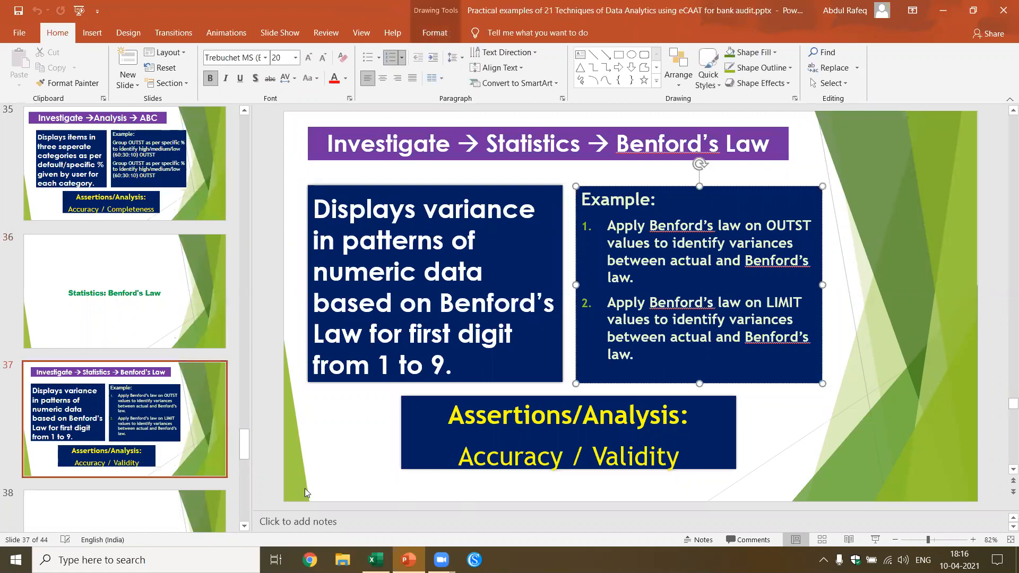
Step: Switch to the Excel loan workbook and run a first-digit Benford's Law analysis with LIMIT as the primary field
{"action": "left_click", "coordinate": [81, 514]}
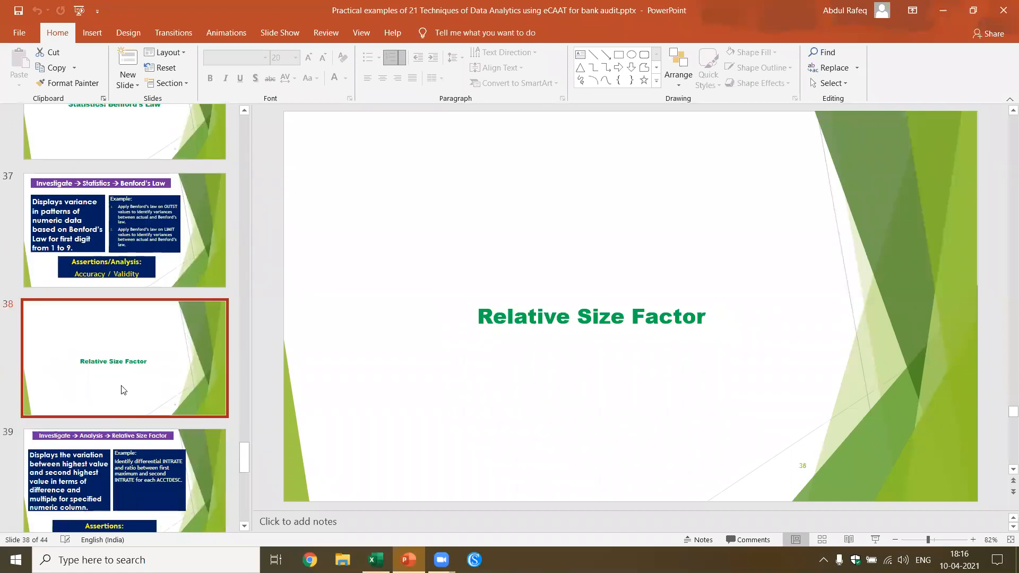
{"action": "key", "text": "alt+Tab"}
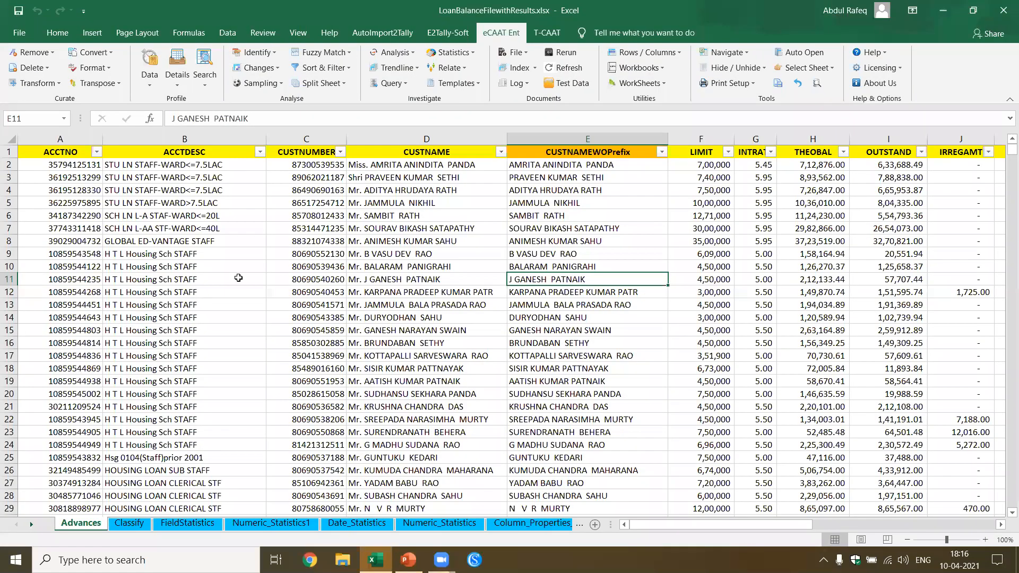
{"action": "left_click", "coordinate": [483, 236]}
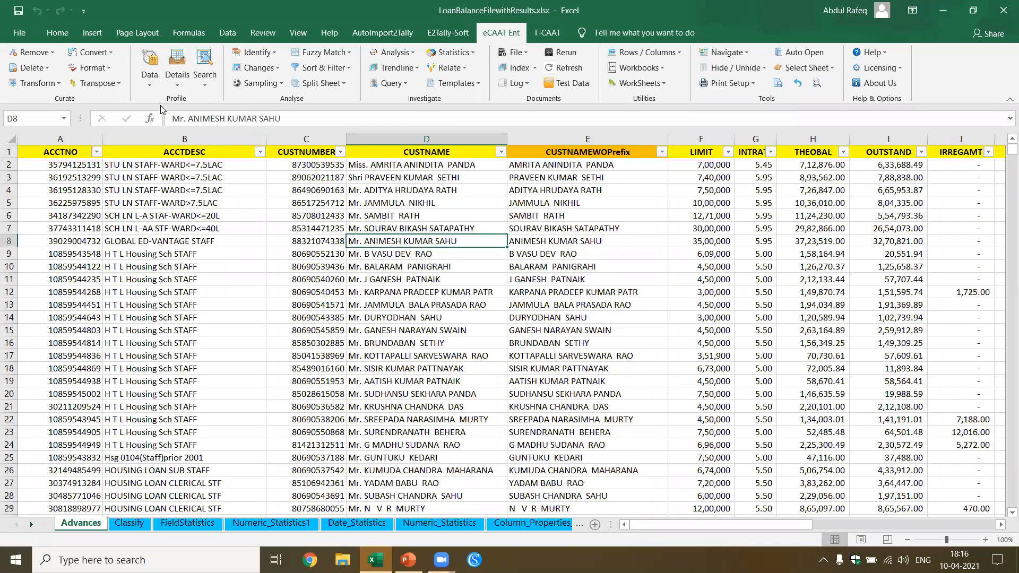
{"action": "left_click", "coordinate": [413, 53]}
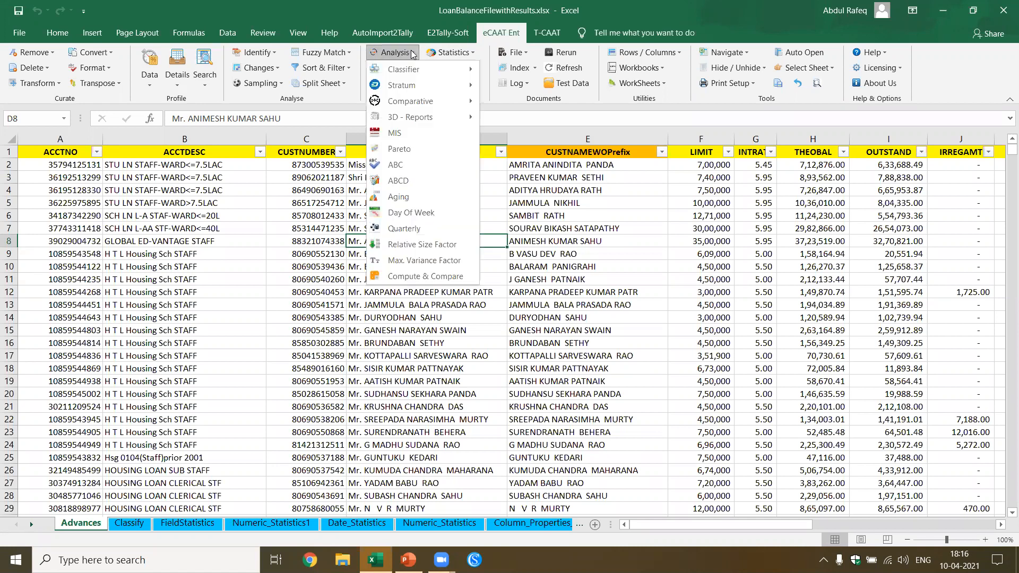
{"action": "left_click", "coordinate": [466, 56]}
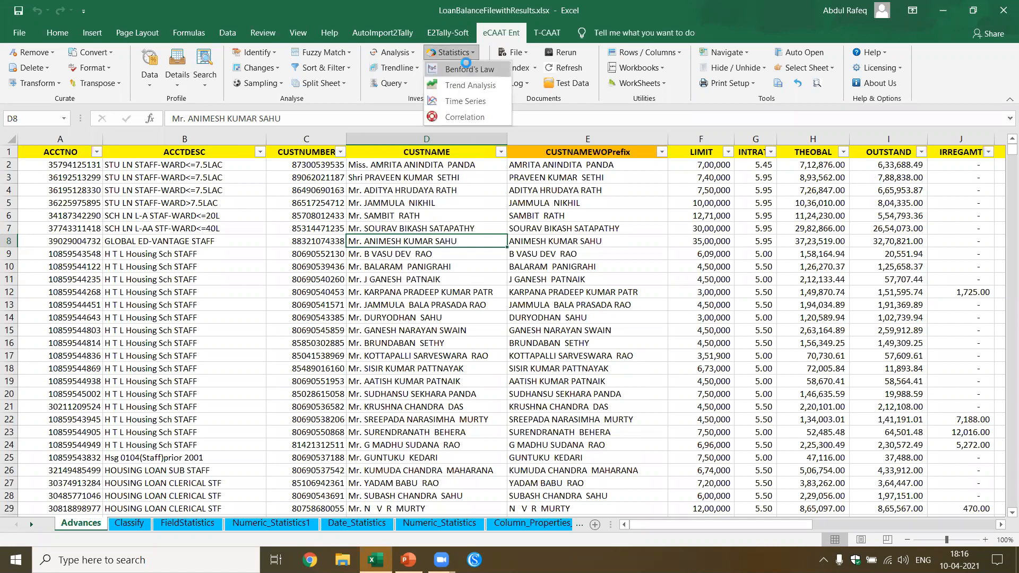
{"action": "left_click", "coordinate": [465, 63]}
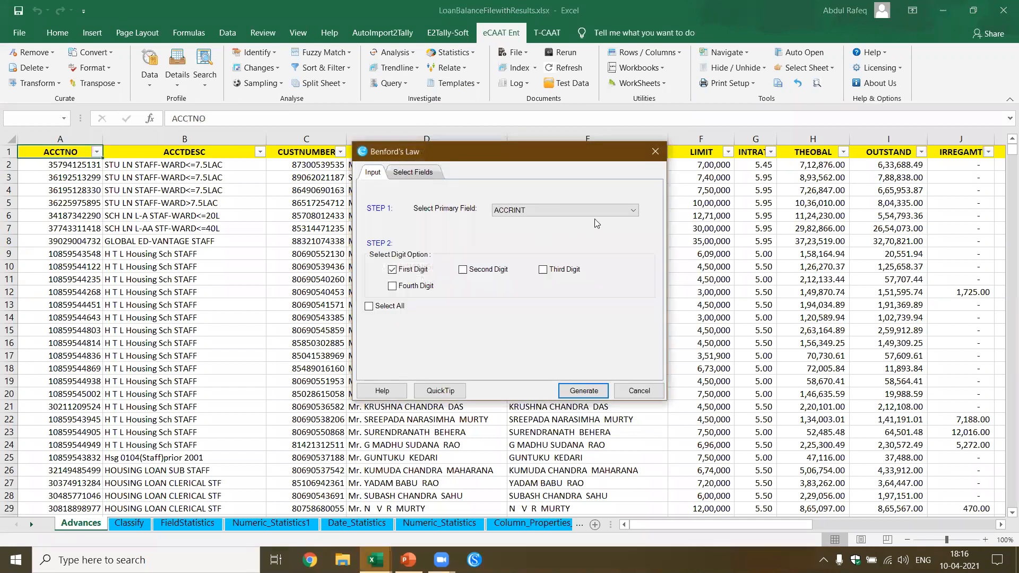
{"action": "left_click", "coordinate": [584, 211]}
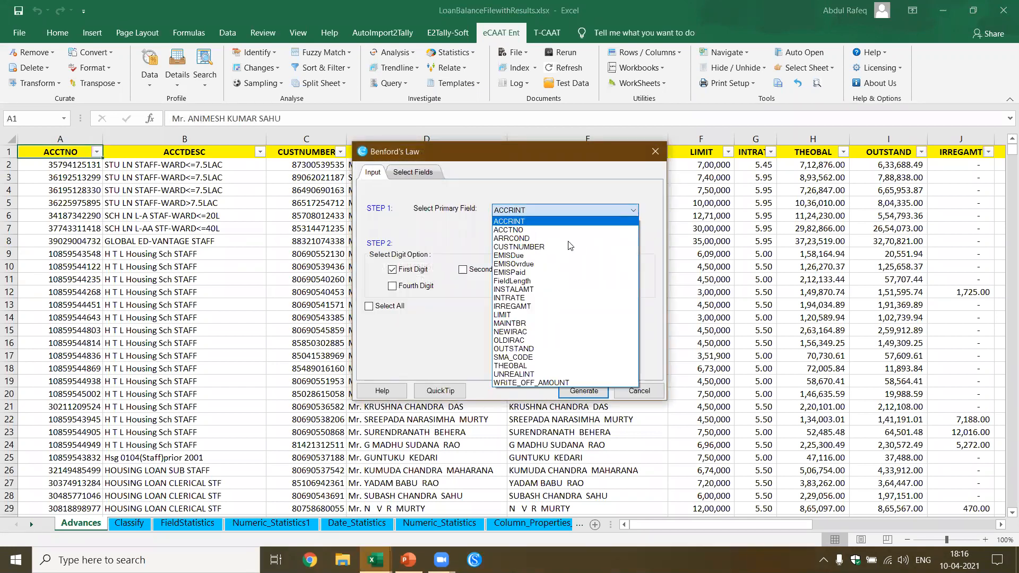
{"action": "left_click", "coordinate": [519, 315]}
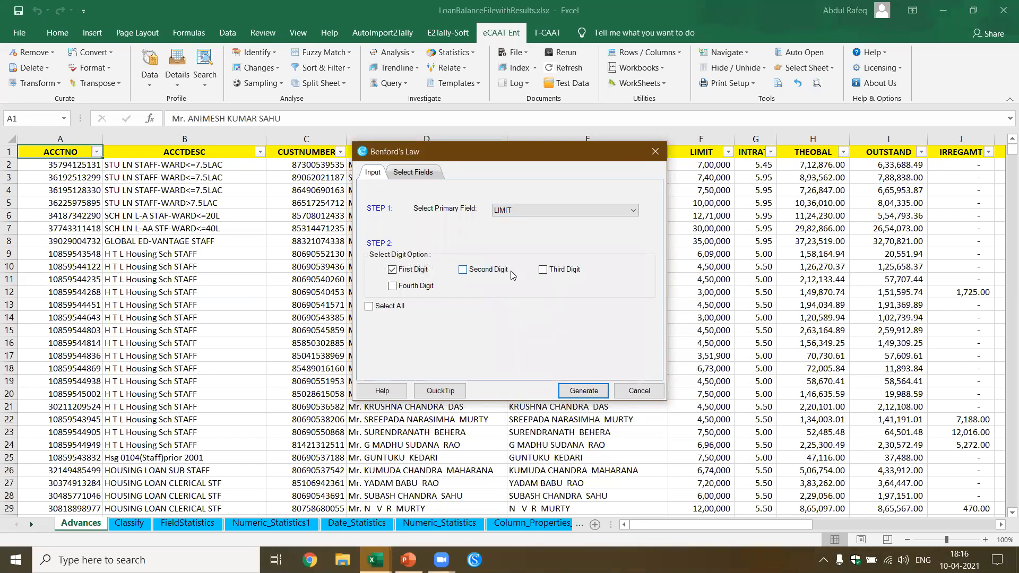
{"action": "left_click", "coordinate": [590, 391]}
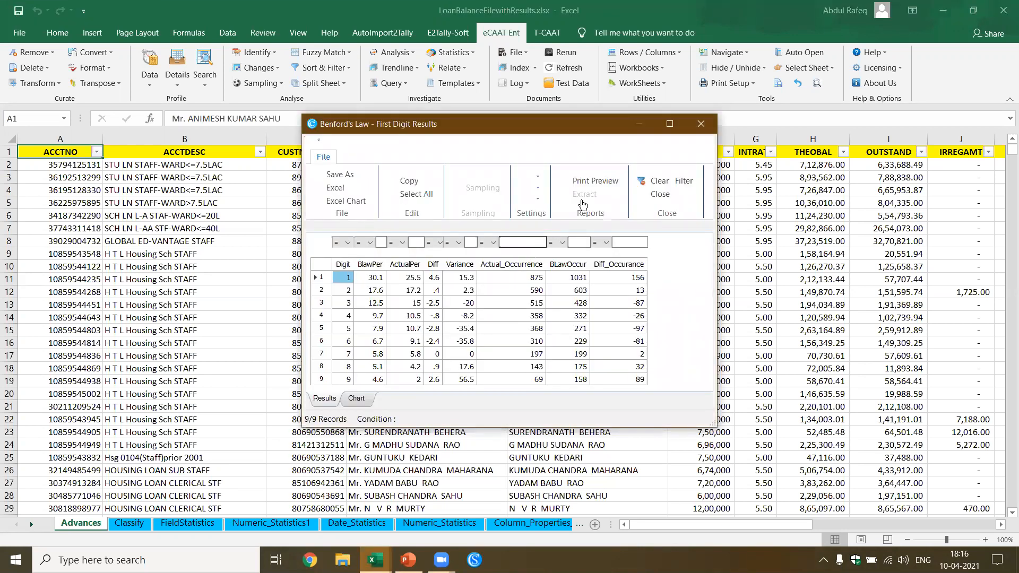
Step: Maximize the first-digit results, compare the Benford and actual percentages for each digit, and close them
{"action": "left_click", "coordinate": [670, 124]}
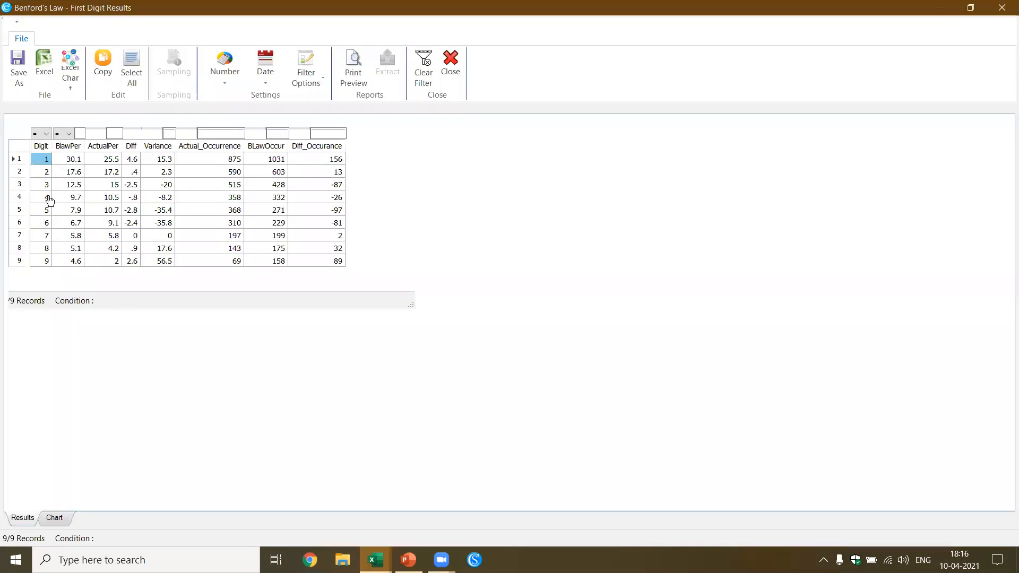
{"action": "left_click", "coordinate": [112, 162]}
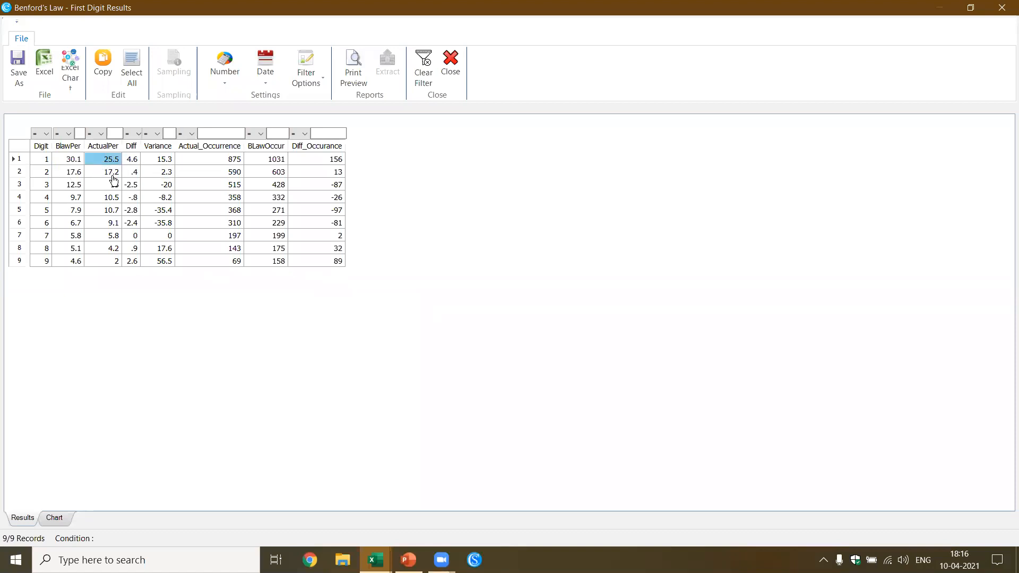
{"action": "left_click", "coordinate": [79, 174]}
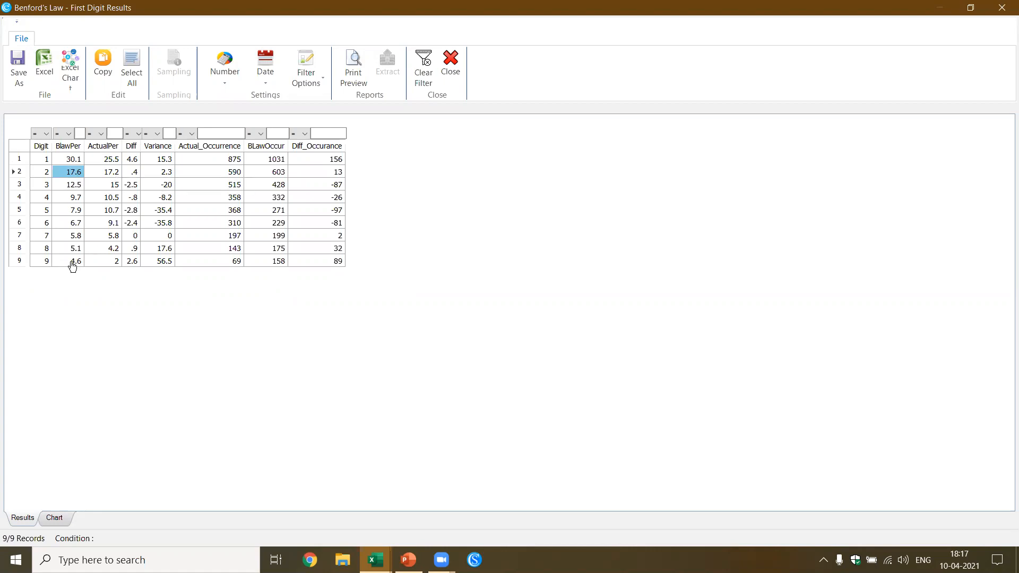
{"action": "left_click", "coordinate": [42, 263]}
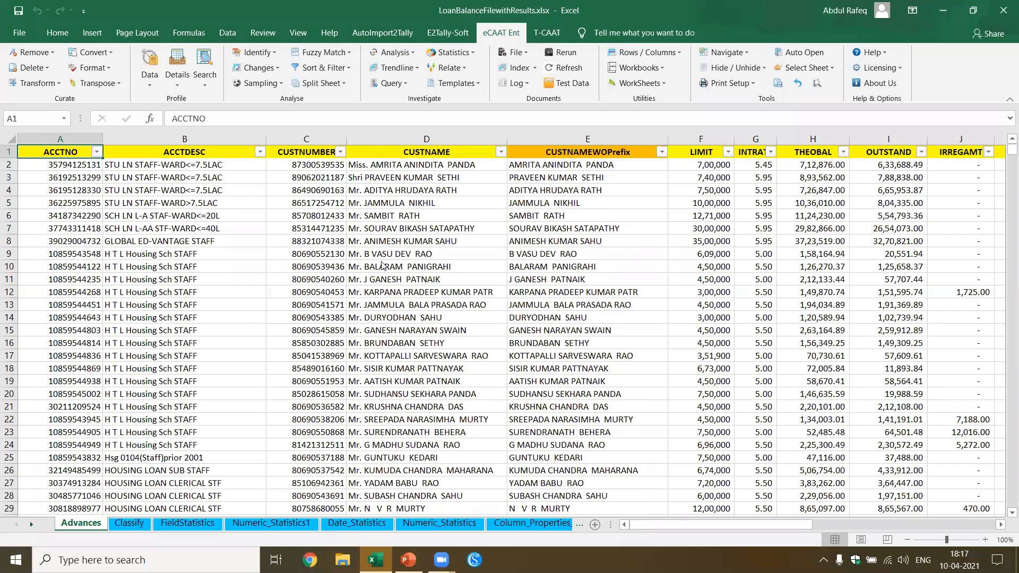
Step: Switch to PowerPoint and show slide 39 explaining the Relative Size Factor with its INTRATE example
{"action": "key", "text": "alt+Tab"}
{"action": "left_click", "coordinate": [184, 487]}
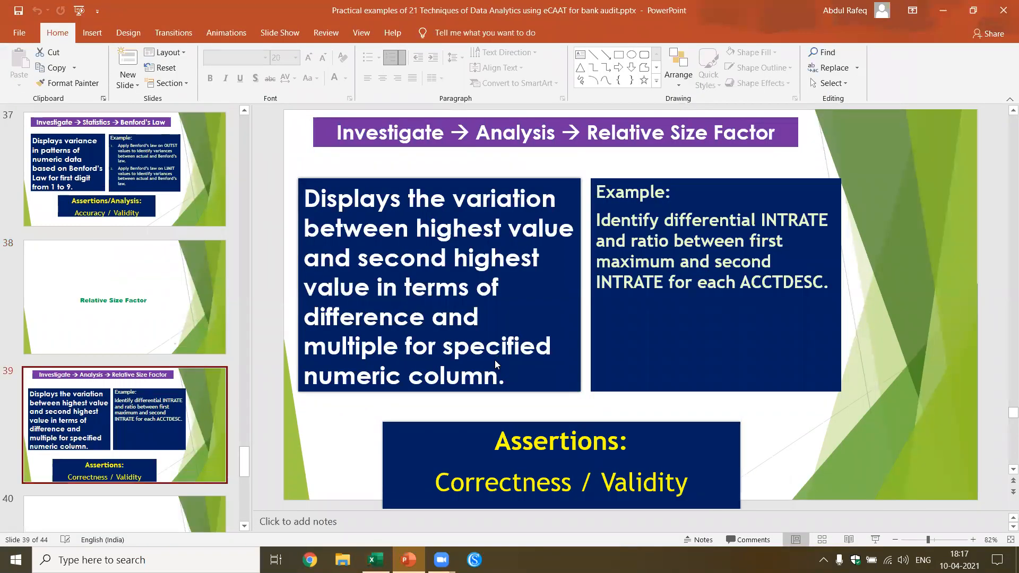
{"action": "key", "text": "alt+Tab"}
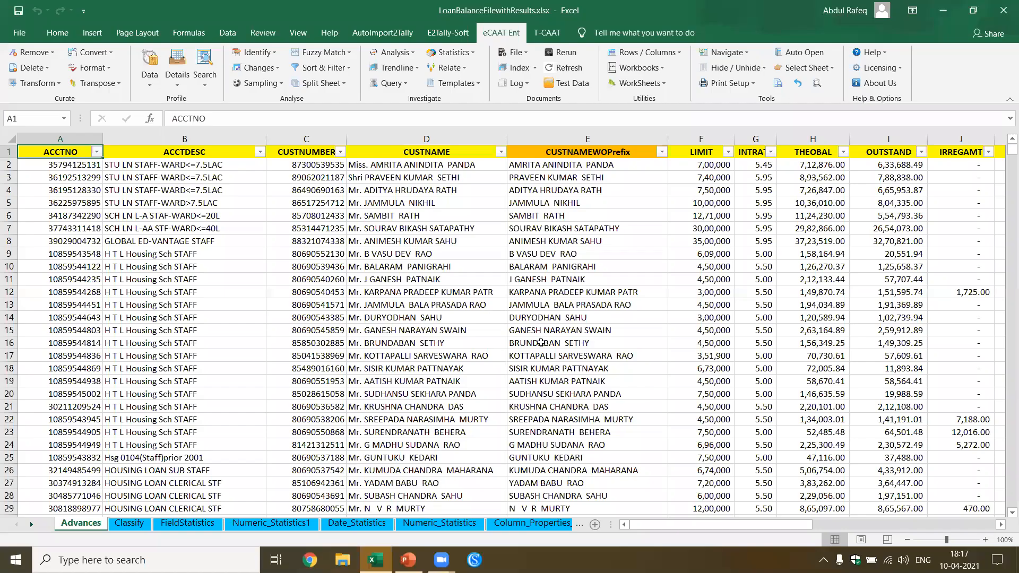
{"action": "key", "text": "alt+Tab"}
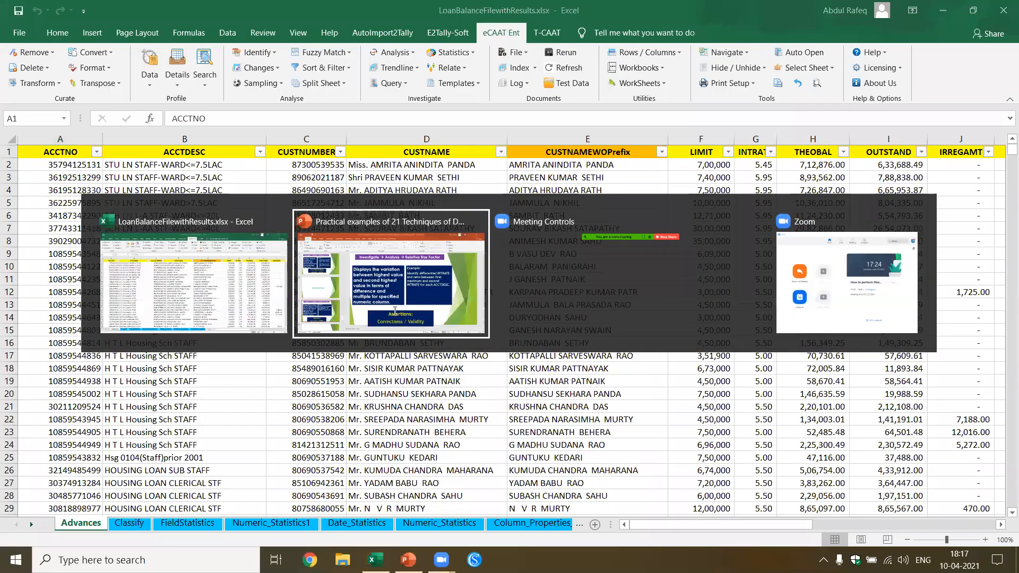
{"action": "left_click", "coordinate": [394, 315]}
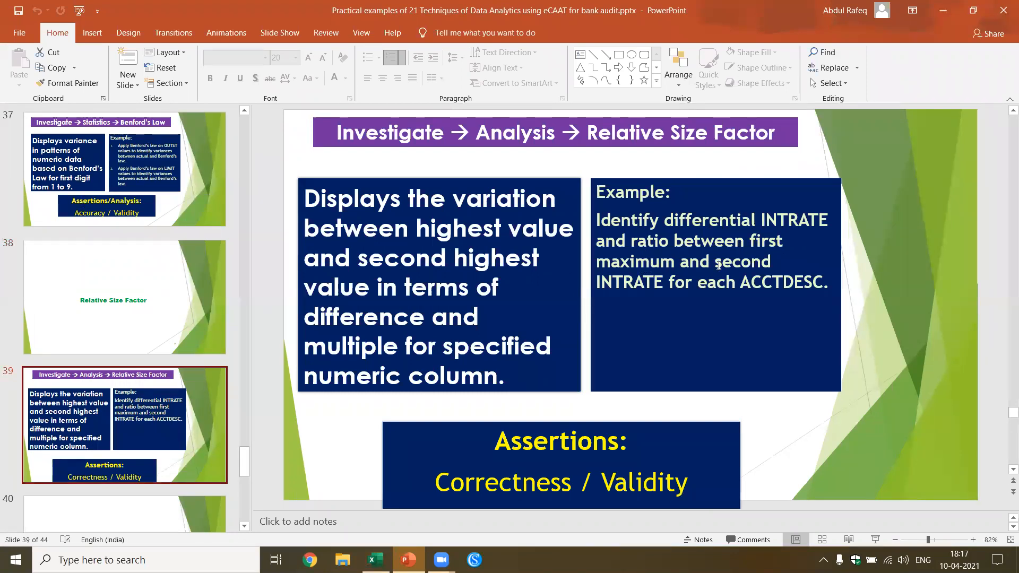
Step: Switch to the Excel loan workbook and start a Relative Size Factor analysis with ACCTDESC as the RSF field
{"action": "key", "text": "alt+Tab"}
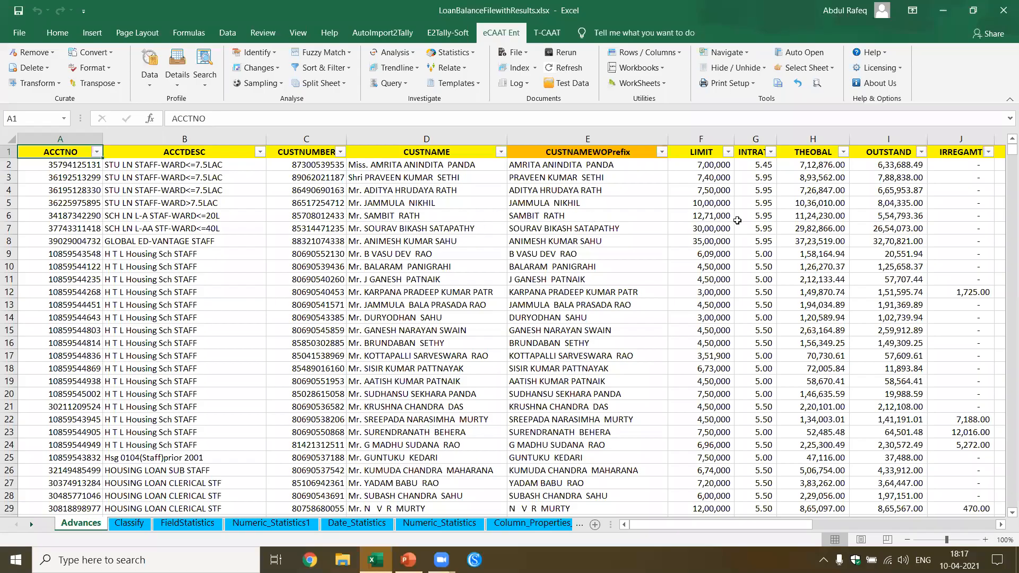
{"action": "left_click", "coordinate": [426, 241]}
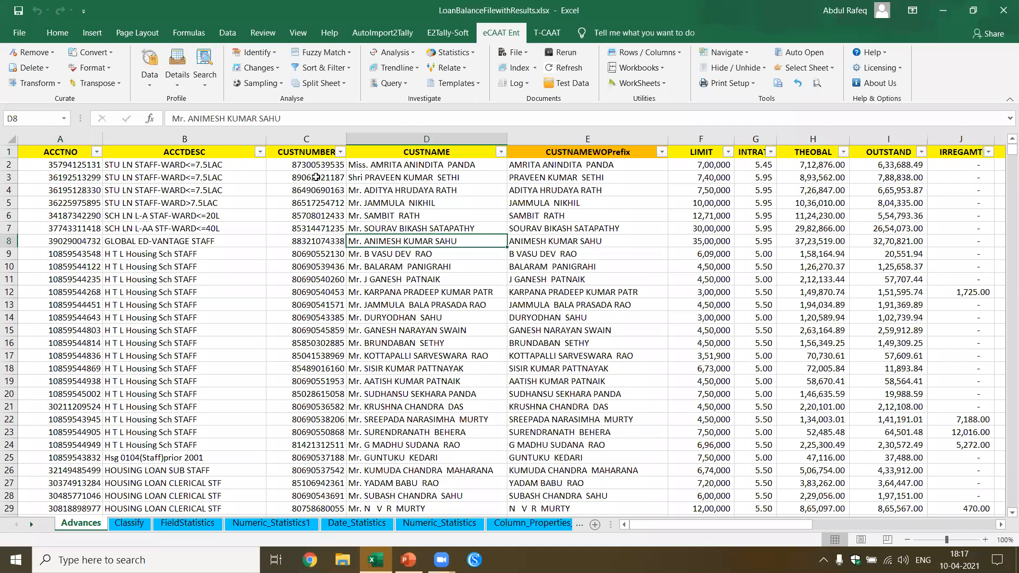
{"action": "left_click", "coordinate": [413, 56]}
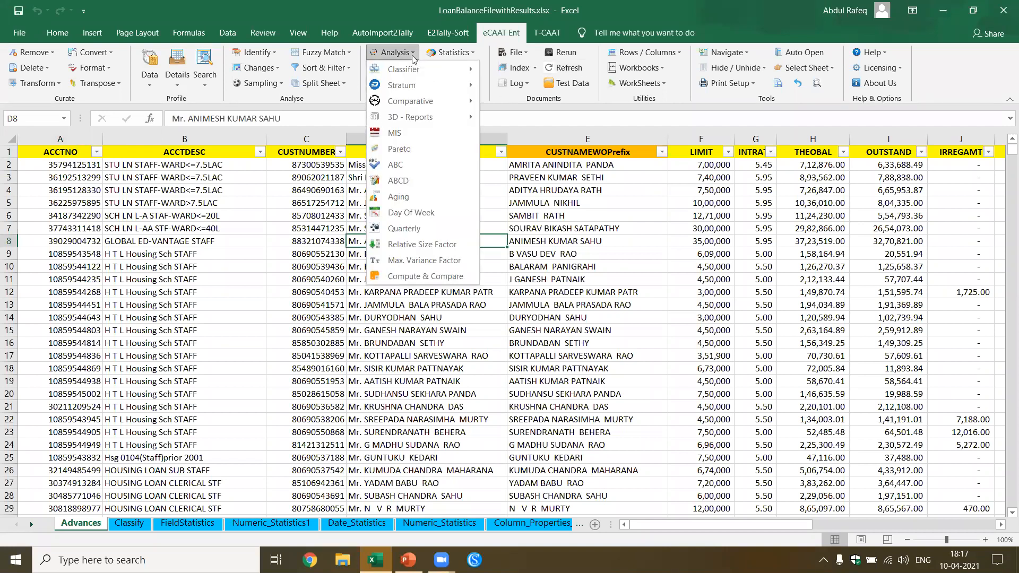
{"action": "left_click", "coordinate": [422, 244]}
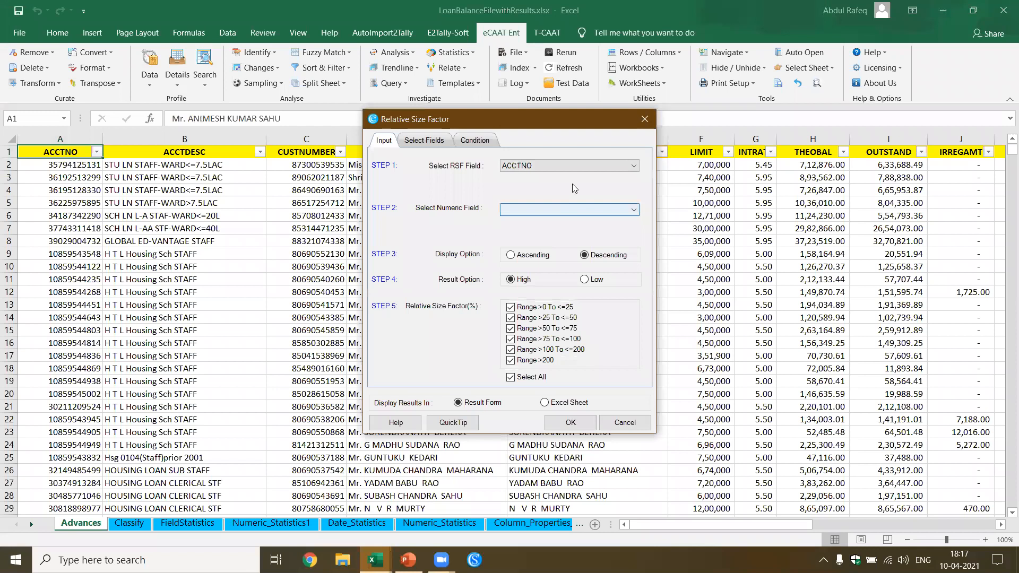
{"action": "left_click", "coordinate": [633, 167]}
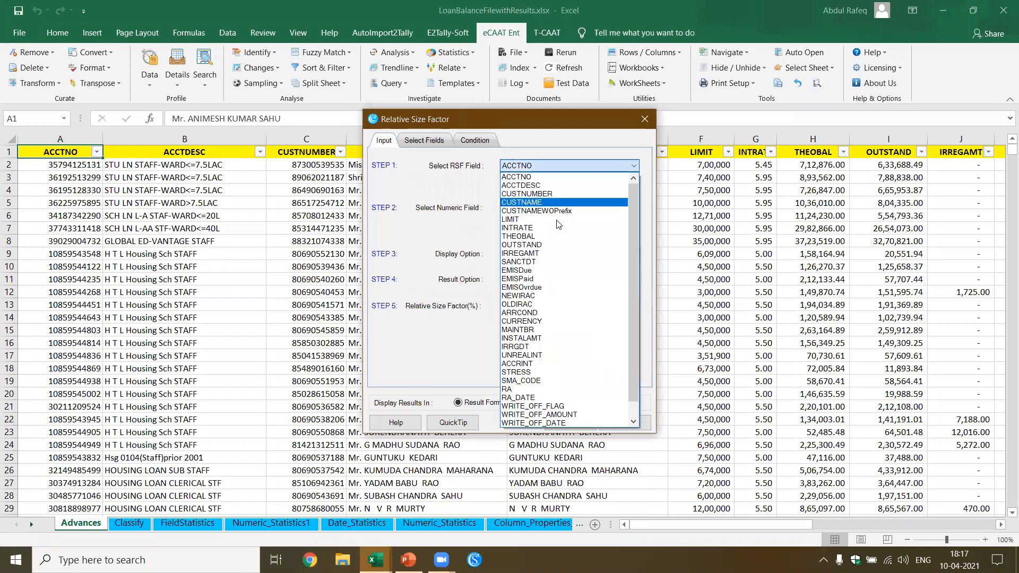
{"action": "left_click", "coordinate": [559, 228]}
{"action": "left_click", "coordinate": [635, 166]}
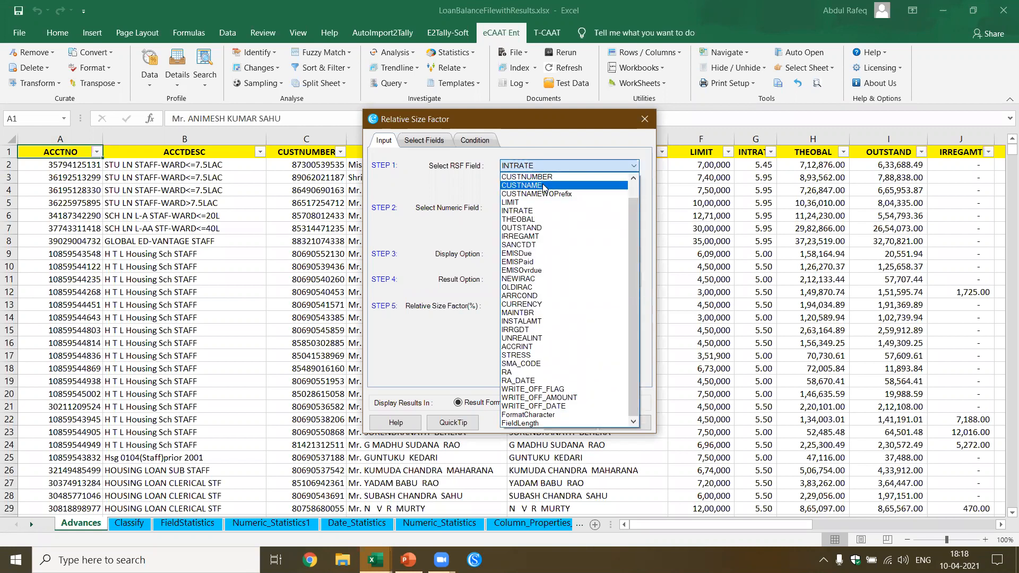
{"action": "scroll", "coordinate": [542, 186], "scroll_direction": "up", "scroll_amount": 2}
{"action": "left_click", "coordinate": [543, 184]}
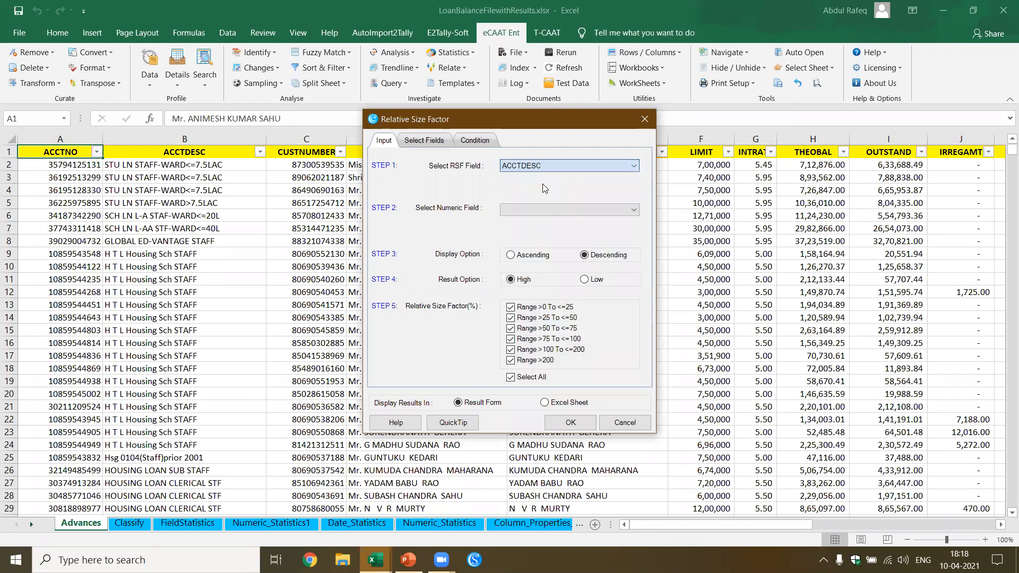
Step: Set INTRATE as the numeric field and run the Relative Size Factor analysis in descending order with high results
{"action": "left_click", "coordinate": [633, 212]}
{"action": "left_click", "coordinate": [521, 248]}
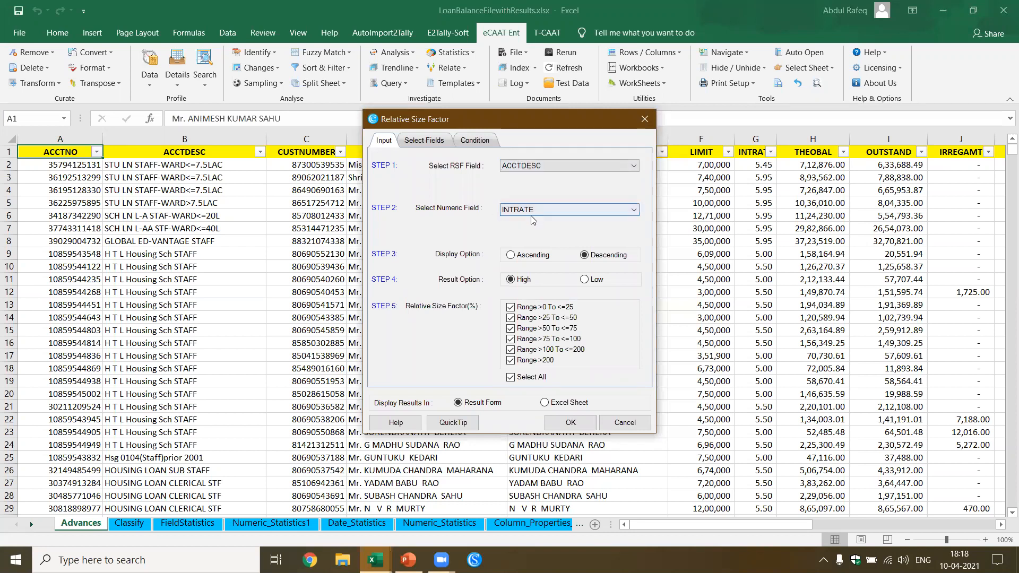
{"action": "left_click", "coordinate": [586, 424]}
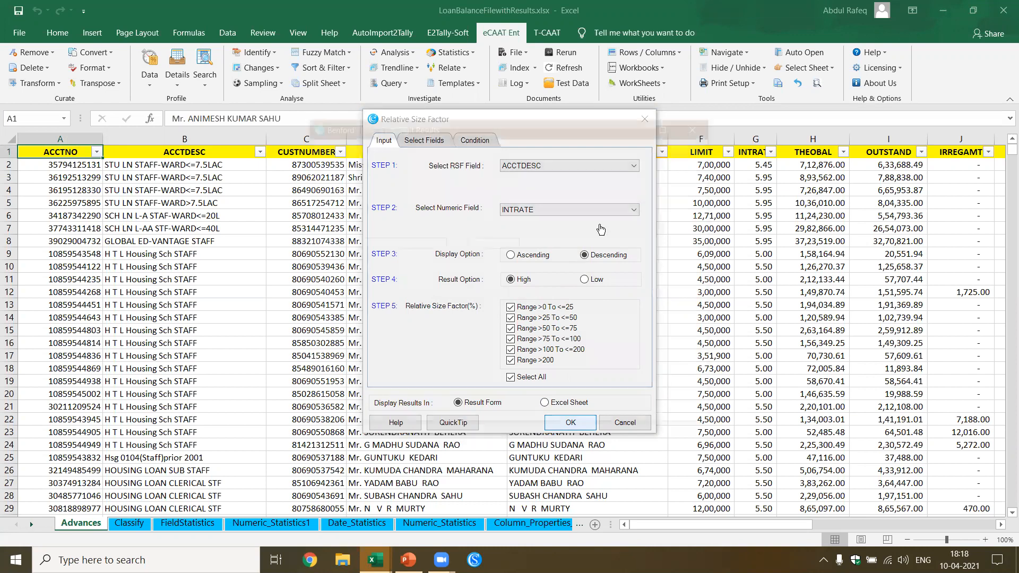
Step: Maximize the Relative Size Factor results, compare the first and second maximum INTRATE per ACCTDESC, and close them
{"action": "left_click", "coordinate": [670, 127]}
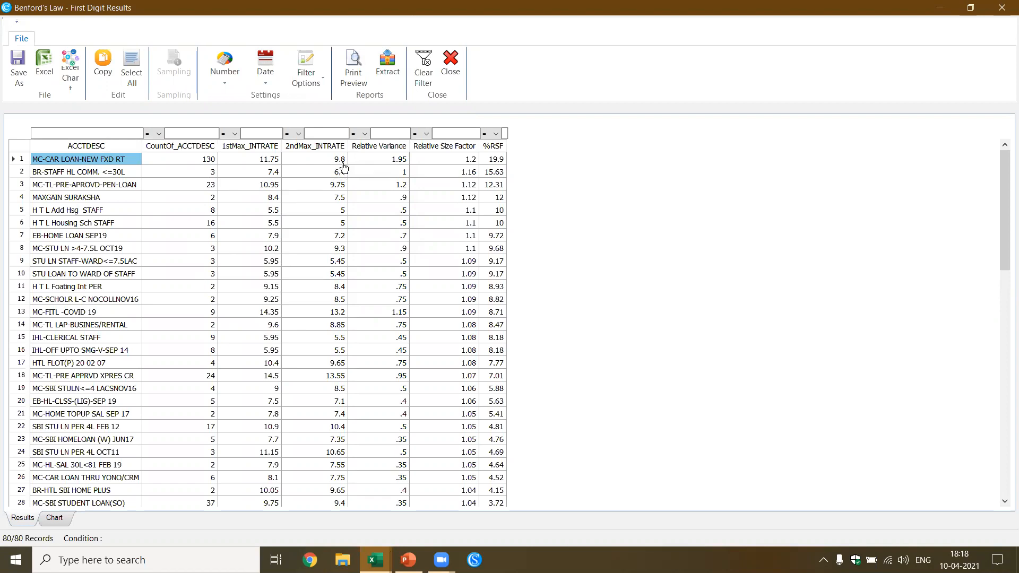
{"action": "left_click", "coordinate": [268, 173]}
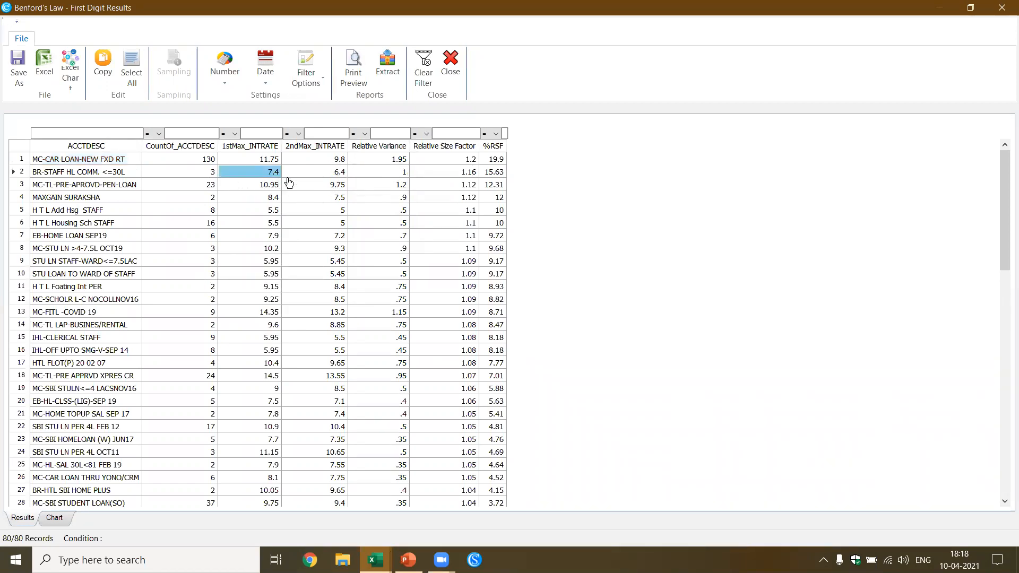
{"action": "left_click", "coordinate": [337, 174]}
{"action": "left_click", "coordinate": [265, 187]}
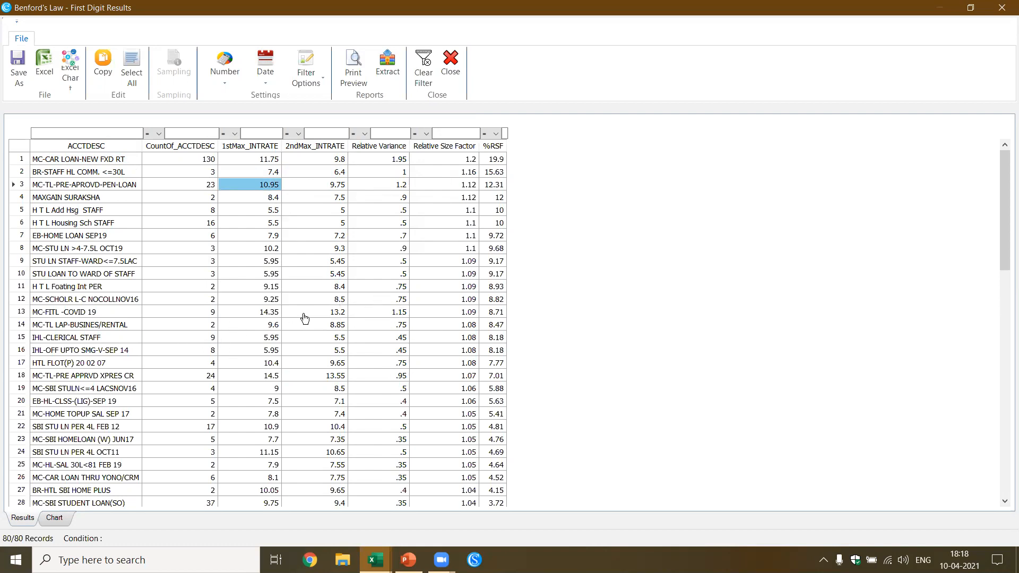
{"action": "scroll", "coordinate": [358, 313], "scroll_direction": "down", "scroll_amount": 3}
{"action": "scroll", "coordinate": [357, 314], "scroll_direction": "up", "scroll_amount": 3}
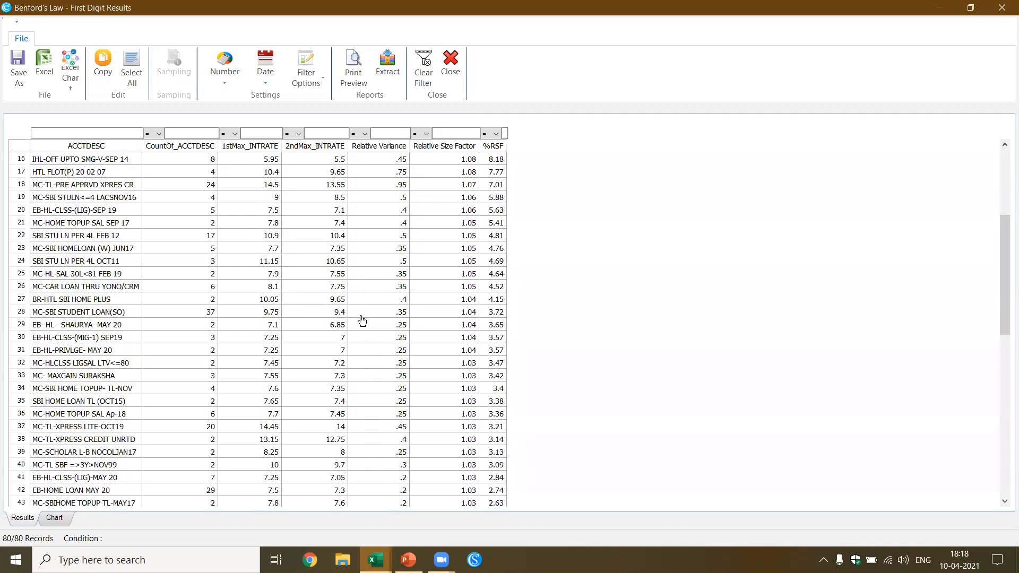
{"action": "left_click", "coordinate": [451, 73]}
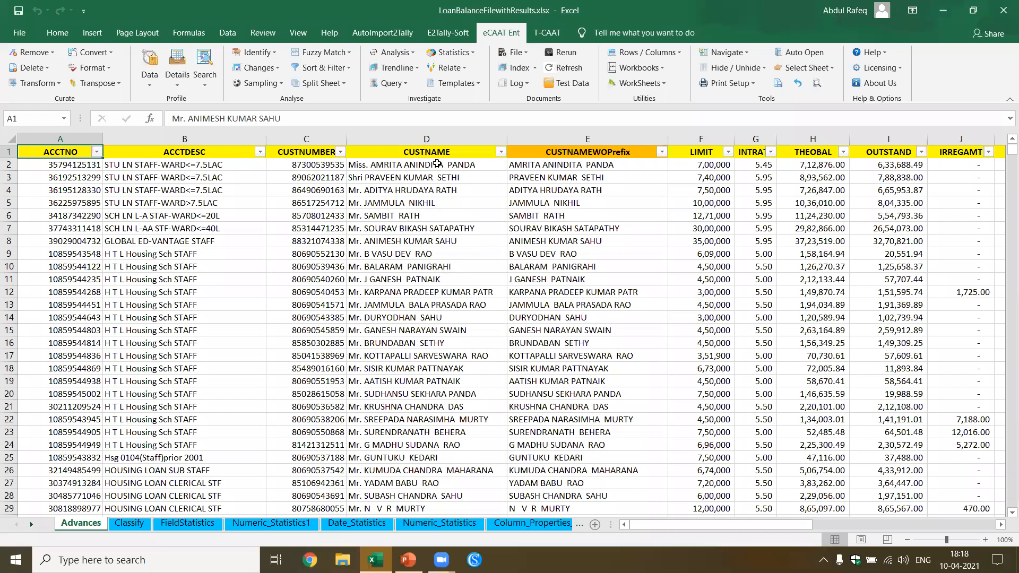
Step: Switch to PowerPoint and show slides 40 and 41 explaining the Maximum Variance Factor
{"action": "left_click", "coordinate": [409, 560]}
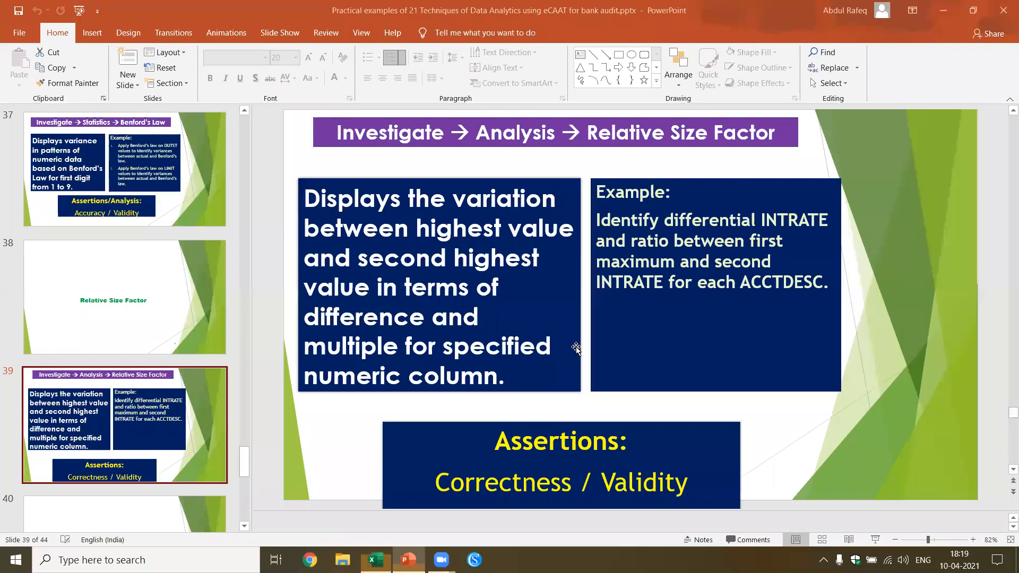
{"action": "scroll", "coordinate": [113, 423], "scroll_direction": "down", "scroll_amount": 2}
{"action": "left_click", "coordinate": [113, 423]}
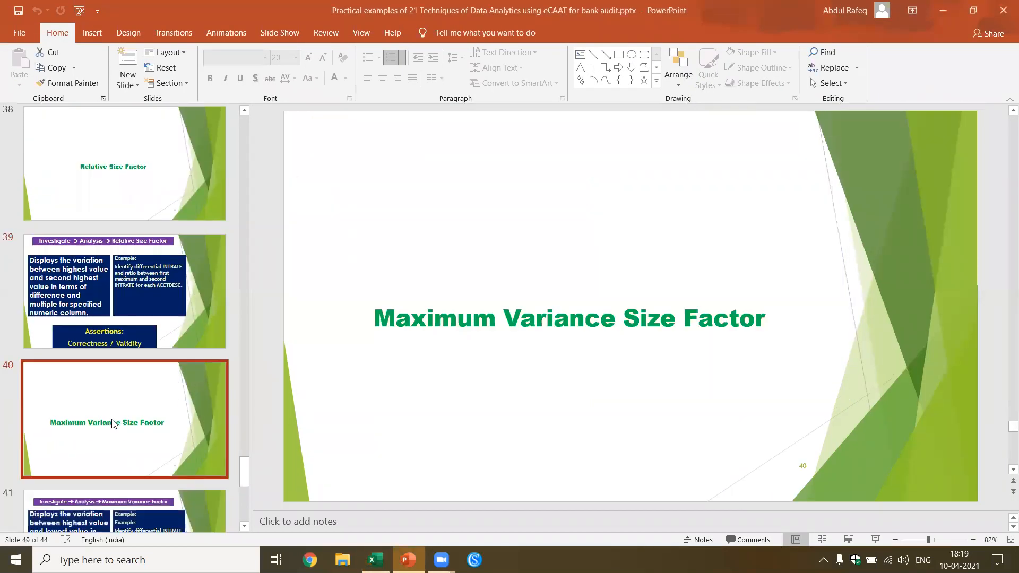
{"action": "scroll", "coordinate": [113, 423], "scroll_direction": "down", "scroll_amount": 3}
{"action": "left_click", "coordinate": [112, 393]}
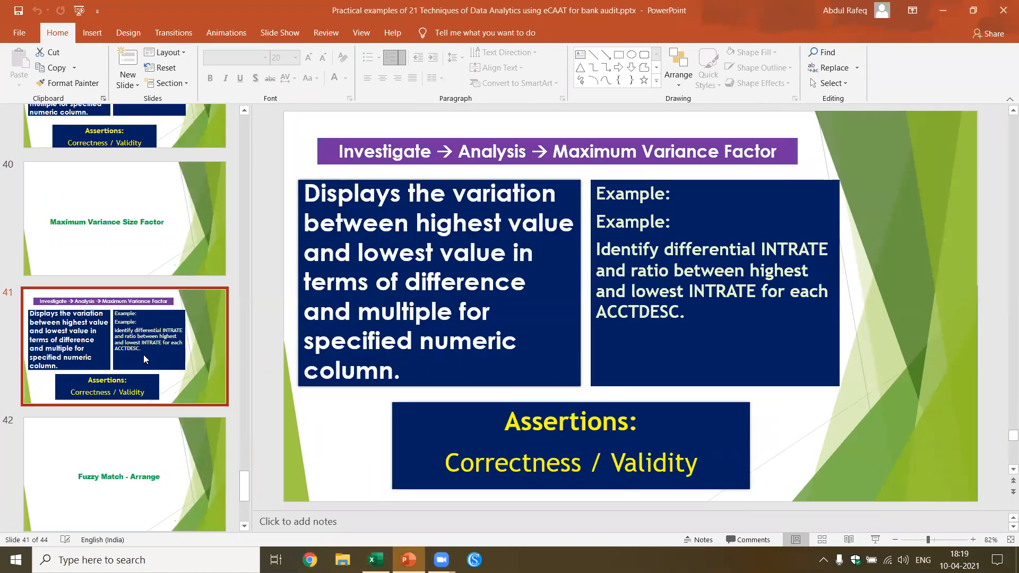
Step: Switch to the Excel loan workbook and run a Maximum Variance Factor analysis of INTRATE by ACCTDESC, in descending order with 1st MVF
{"action": "key", "text": "alt+Tab"}
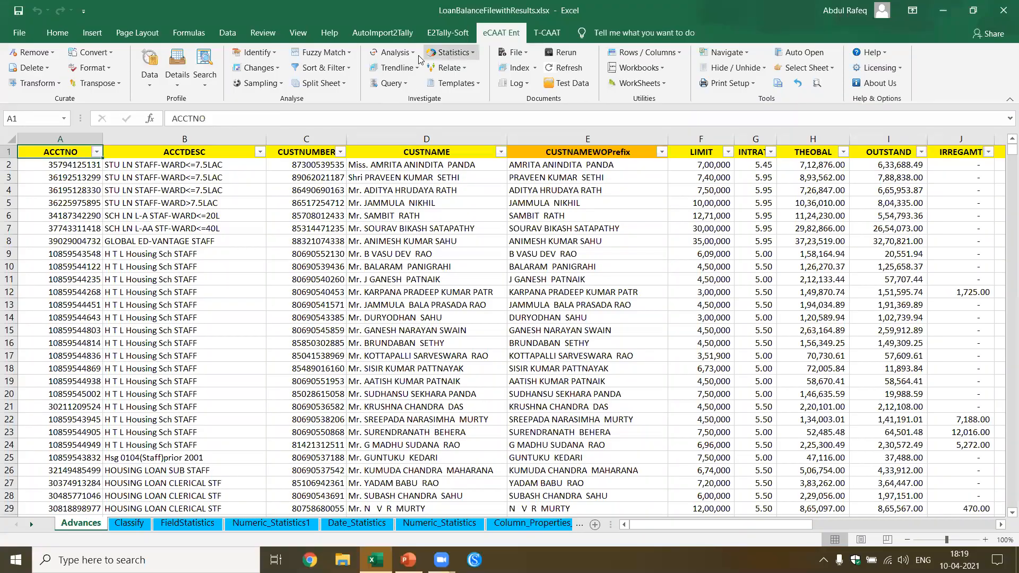
{"action": "left_click", "coordinate": [406, 55]}
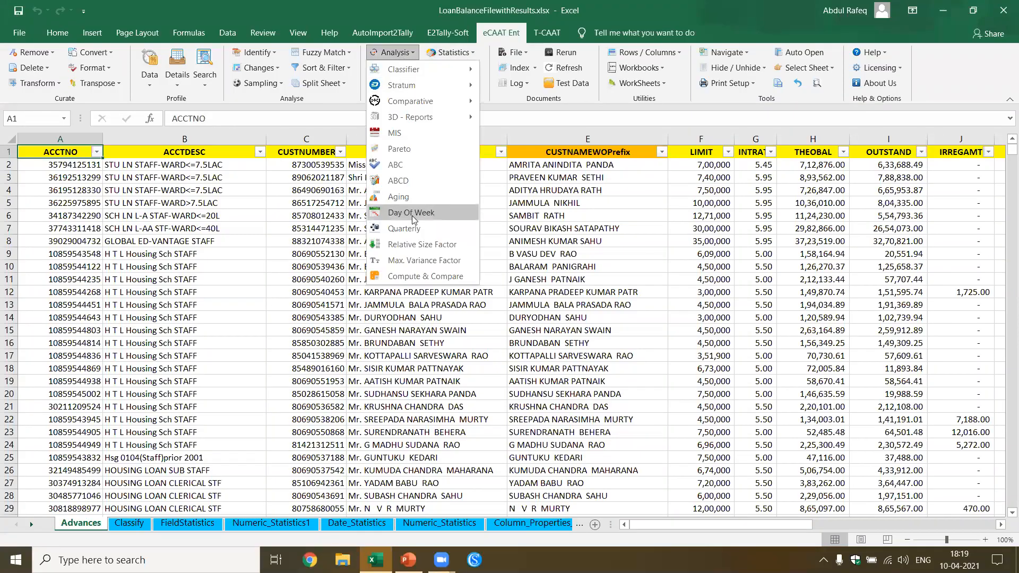
{"action": "left_click", "coordinate": [420, 260]}
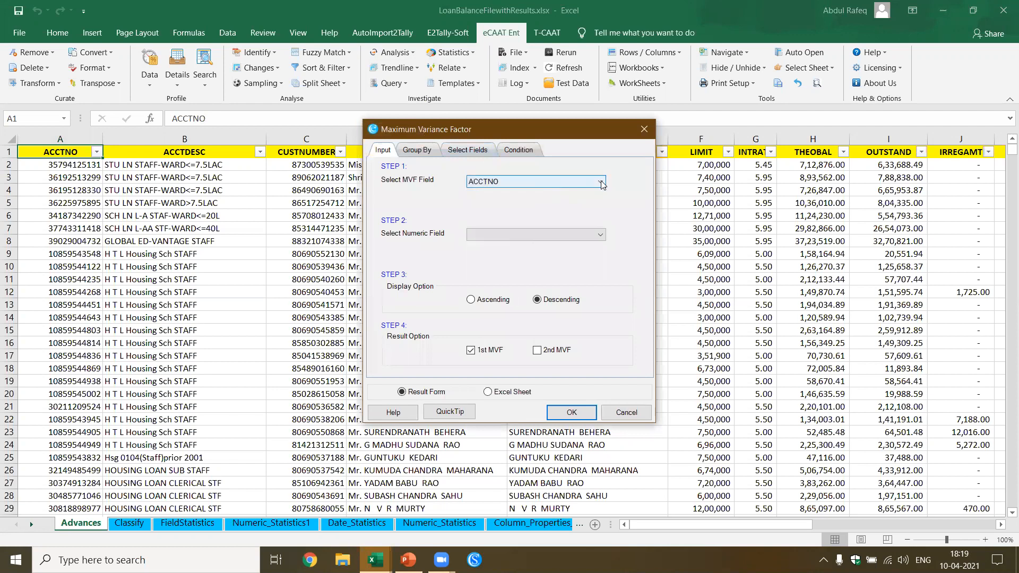
{"action": "left_click", "coordinate": [602, 182]}
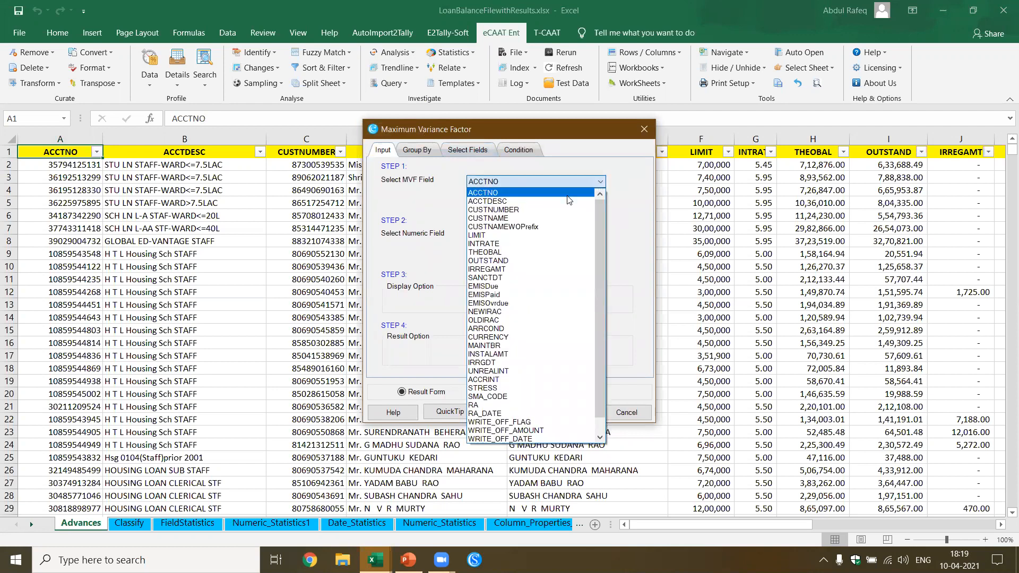
{"action": "left_click", "coordinate": [547, 204]}
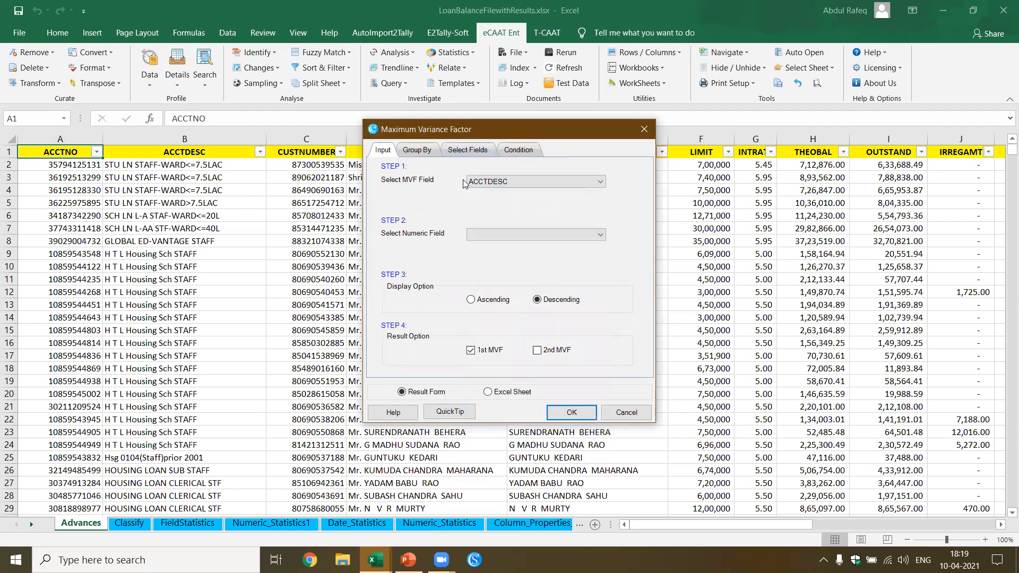
{"action": "left_click", "coordinate": [598, 236]}
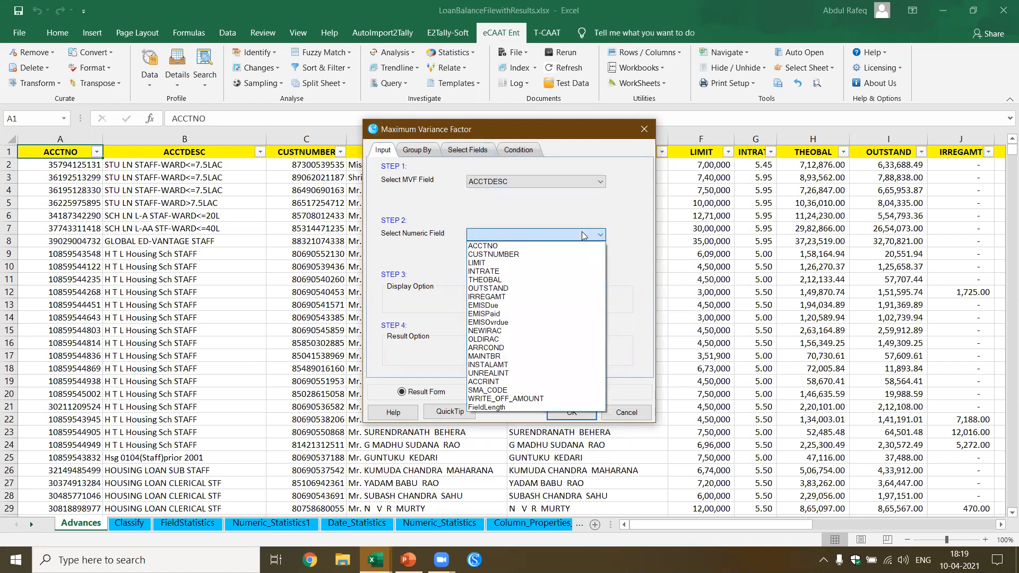
{"action": "left_click", "coordinate": [522, 274]}
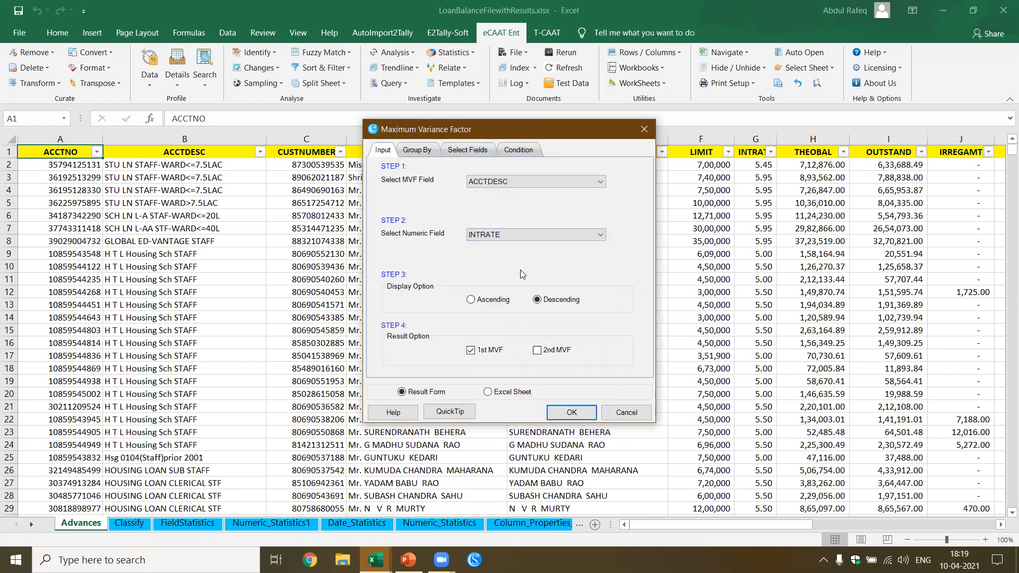
{"action": "left_click", "coordinate": [572, 413]}
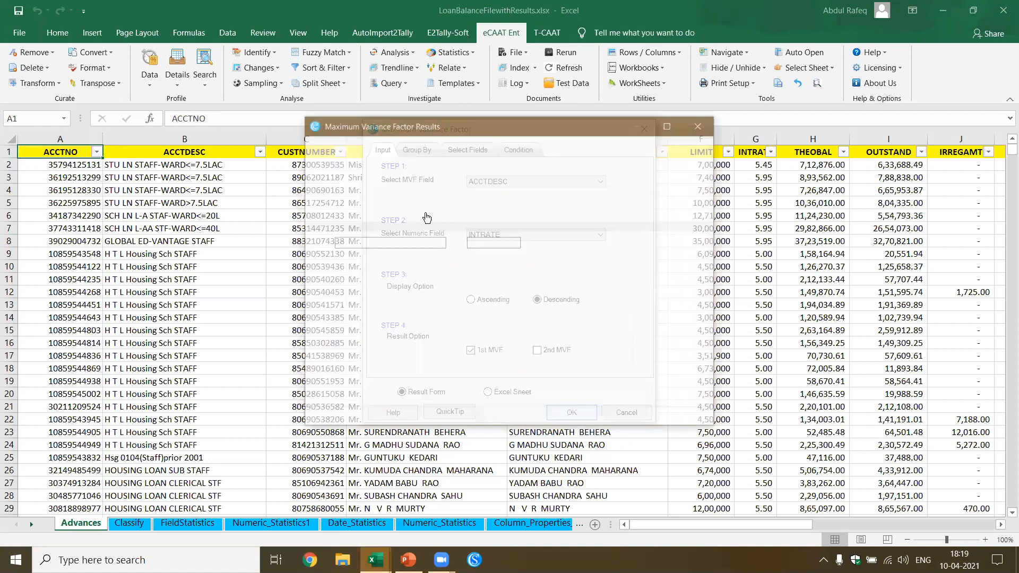
Step: Maximize the Maximum Variance Factor results, compare the maximum and minimum INTRATE per ACCTDESC, and close the results
{"action": "left_click", "coordinate": [670, 125]}
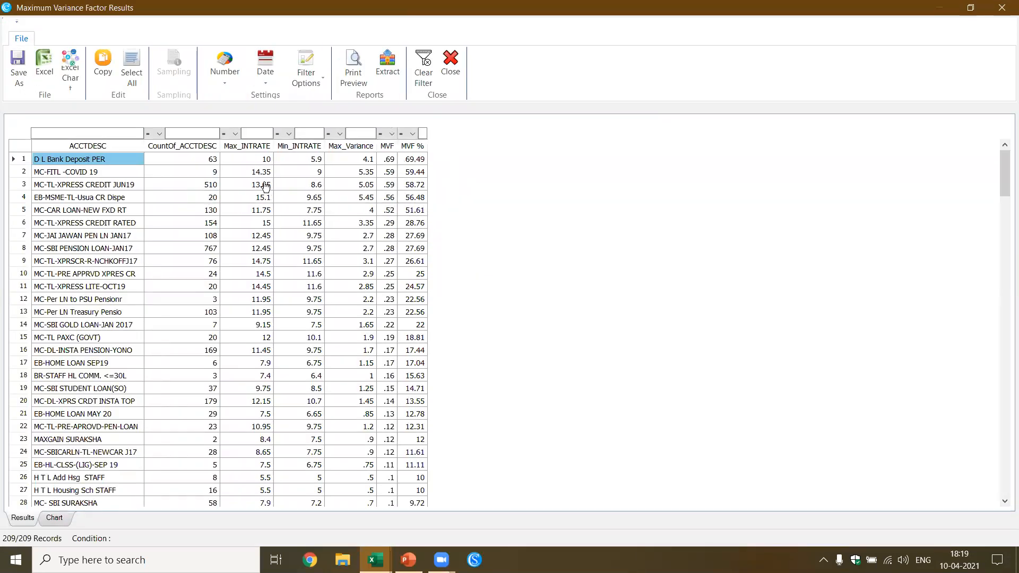
{"action": "left_click", "coordinate": [264, 161]}
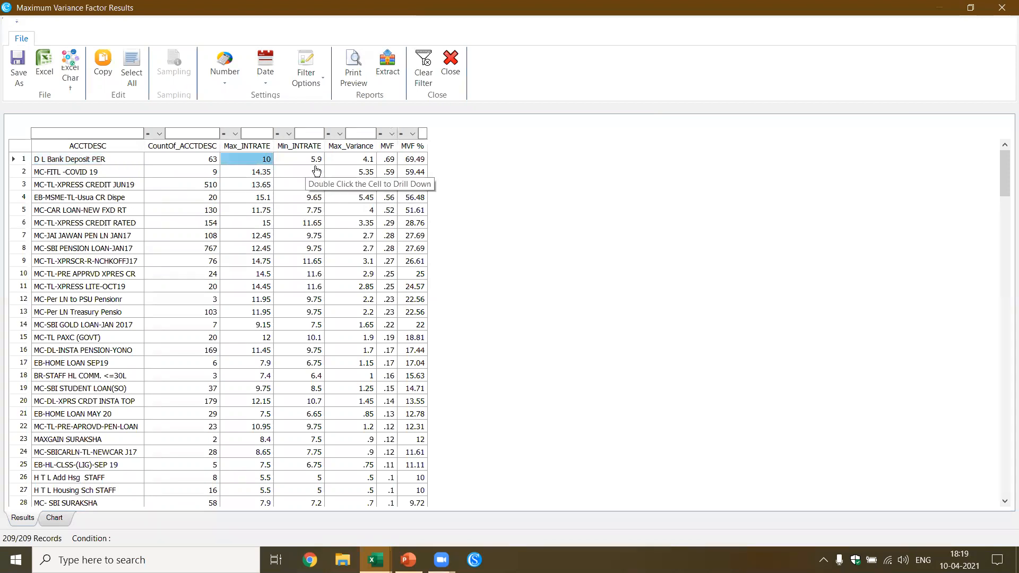
{"action": "left_click", "coordinate": [317, 172]}
{"action": "left_click", "coordinate": [257, 183]}
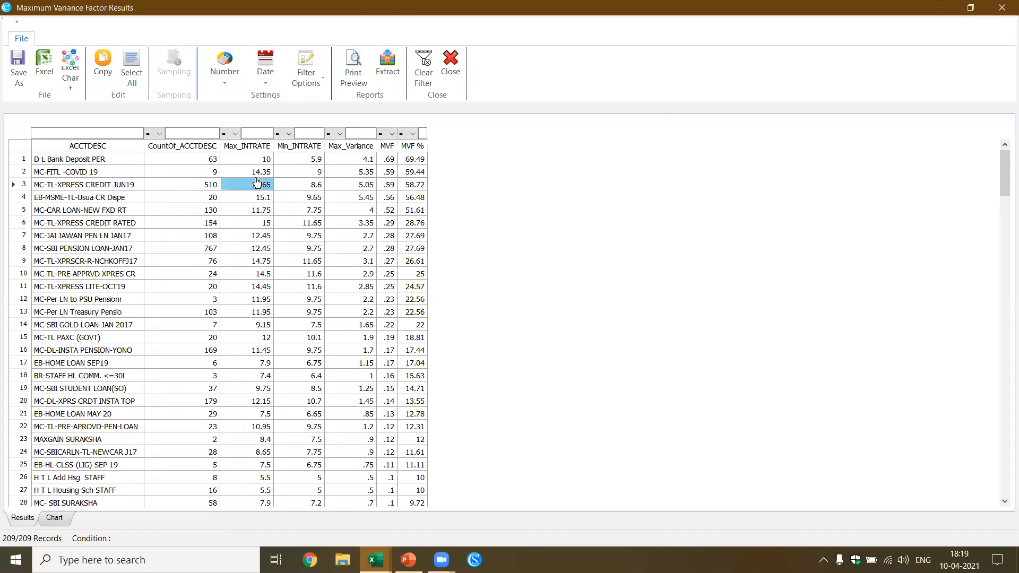
{"action": "left_click", "coordinate": [320, 173]}
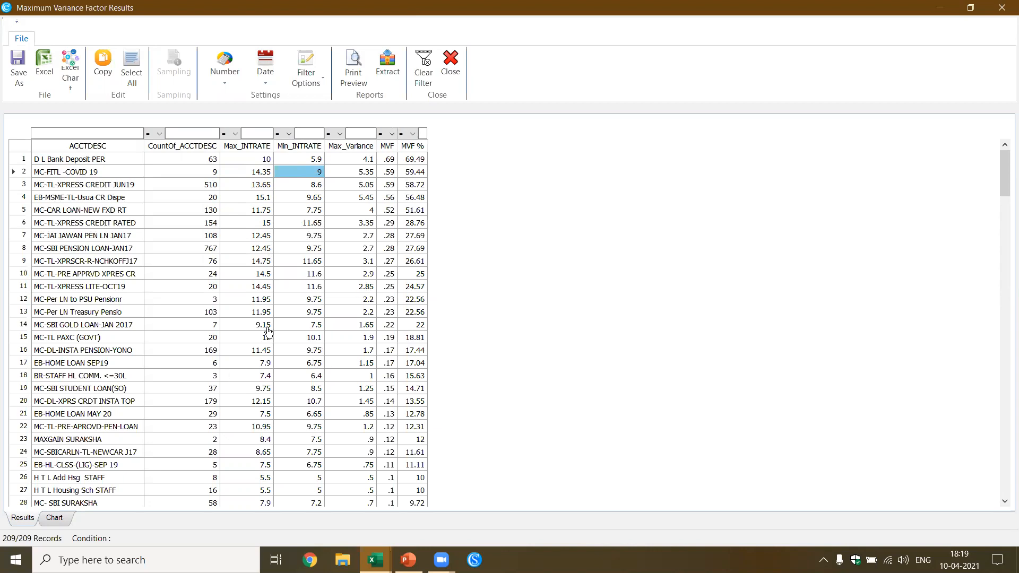
{"action": "scroll", "coordinate": [300, 348], "scroll_direction": "down", "scroll_amount": 2}
{"action": "scroll", "coordinate": [289, 407], "scroll_direction": "down", "scroll_amount": 4}
{"action": "scroll", "coordinate": [398, 430], "scroll_direction": "down", "scroll_amount": 6}
{"action": "scroll", "coordinate": [323, 338], "scroll_direction": "up", "scroll_amount": 12}
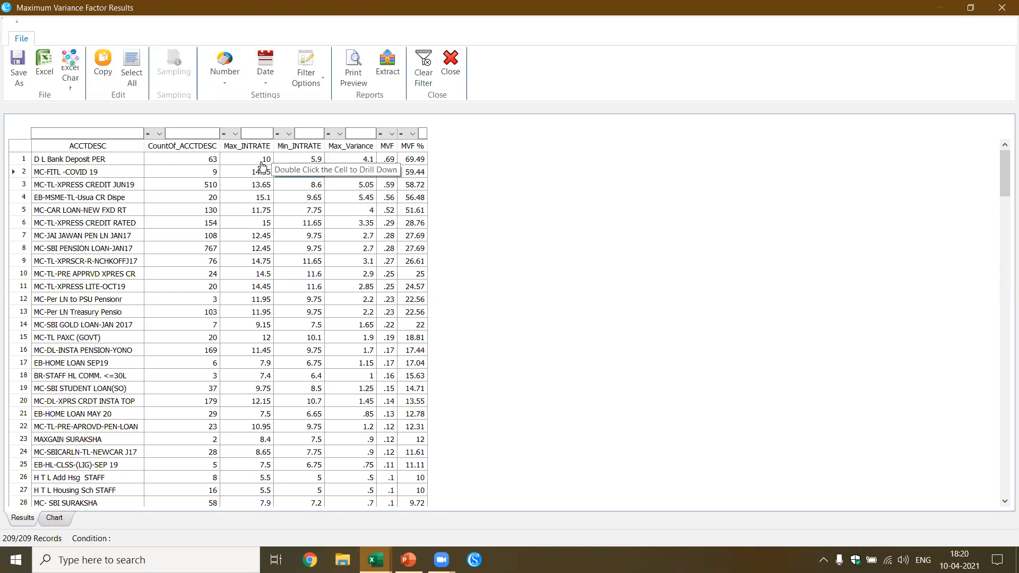
{"action": "left_click", "coordinate": [317, 172]}
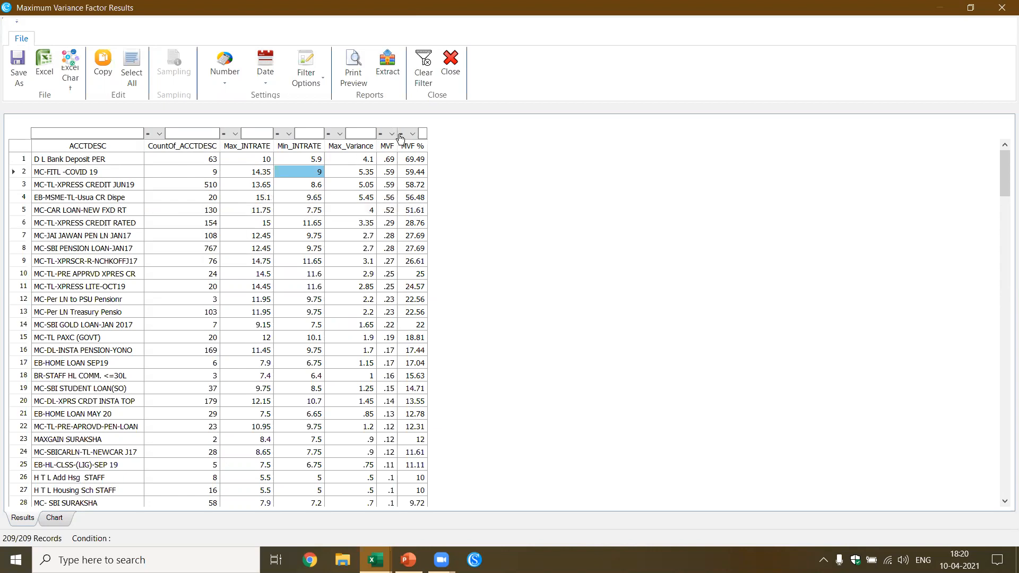
{"action": "left_click", "coordinate": [448, 74]}
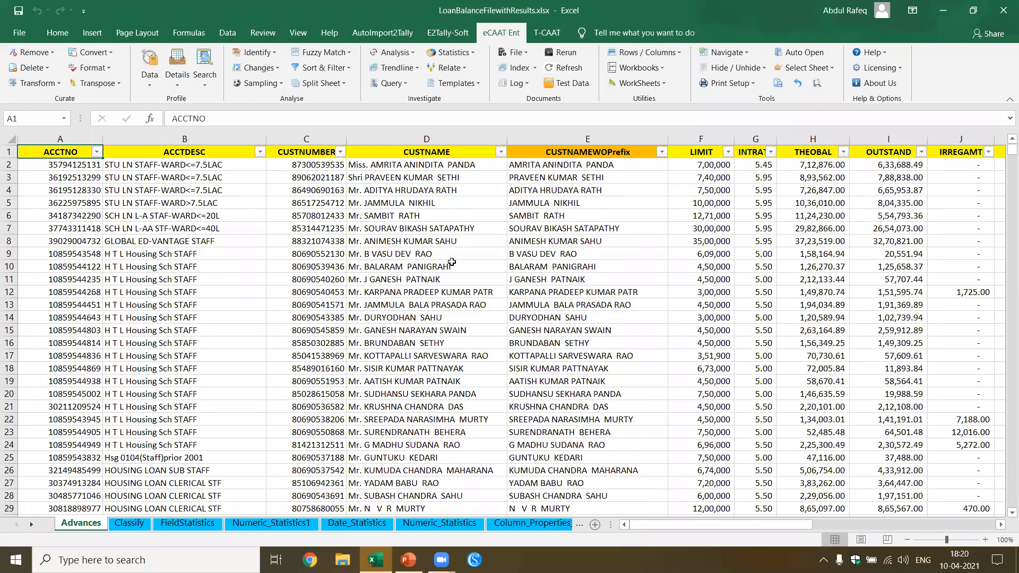
{"action": "left_click", "coordinate": [451, 266]}
Step: Switch to PowerPoint and show the Fuzzy Match - Arrange slides through to the closing slide 44
{"action": "key", "text": "alt+Tab"}
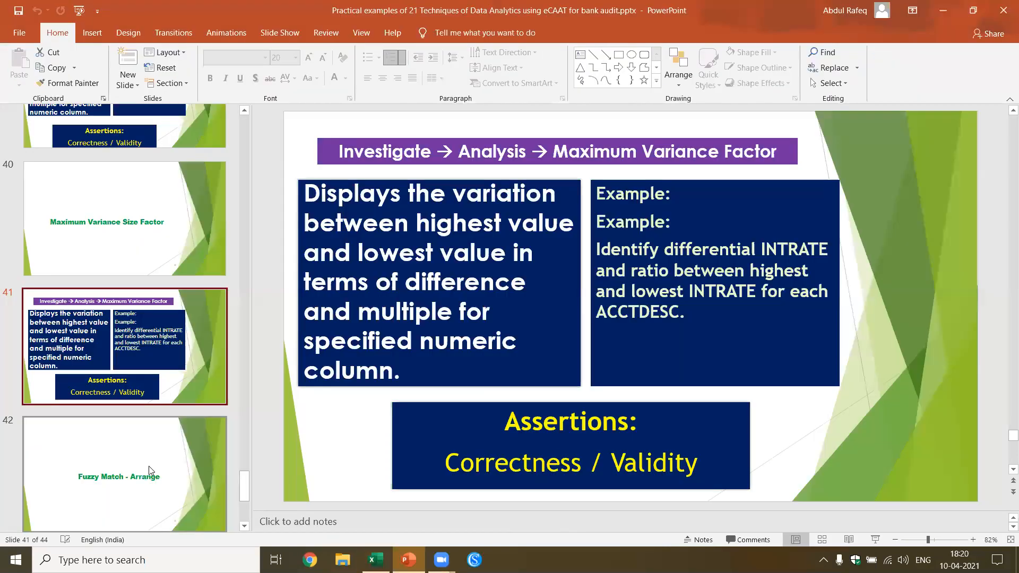
{"action": "left_click", "coordinate": [141, 475]}
{"action": "left_click", "coordinate": [148, 471]}
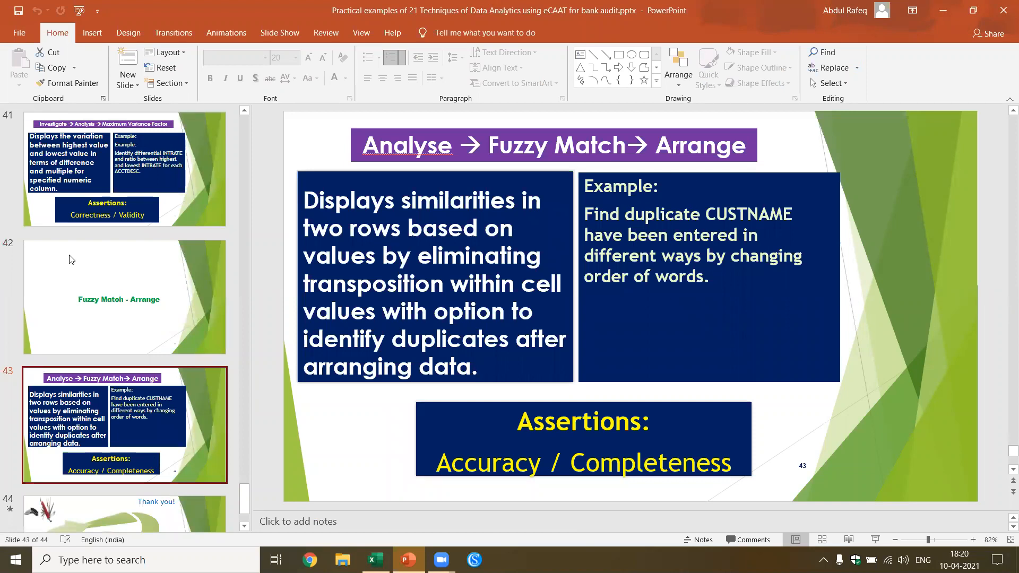
{"action": "scroll", "coordinate": [143, 372], "scroll_direction": "down", "scroll_amount": 1}
{"action": "scroll", "coordinate": [144, 372], "scroll_direction": "down", "scroll_amount": 1}
{"action": "left_click", "coordinate": [141, 420]}
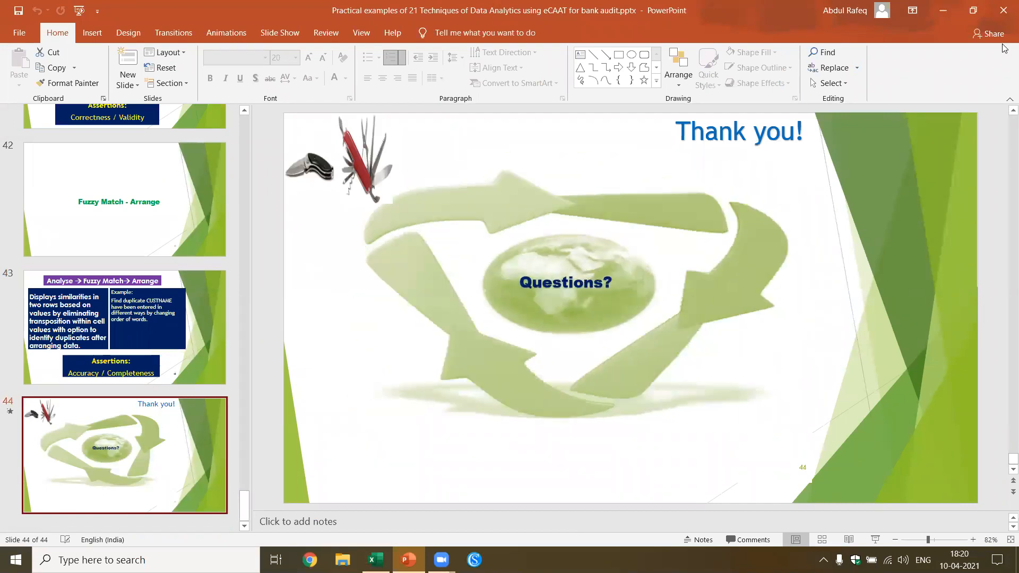
Step: Switch to the Excel loan workbook and start a Fuzzy Match Arrange with CUSTNAMEWOPrefix as the input value
{"action": "key", "text": "alt+Tab"}
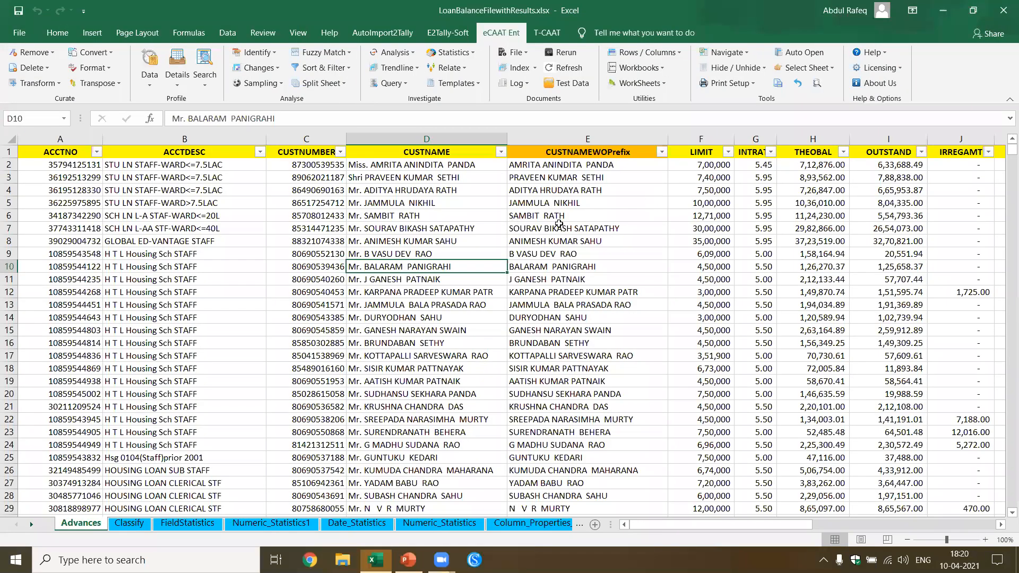
{"action": "left_click", "coordinate": [568, 289]}
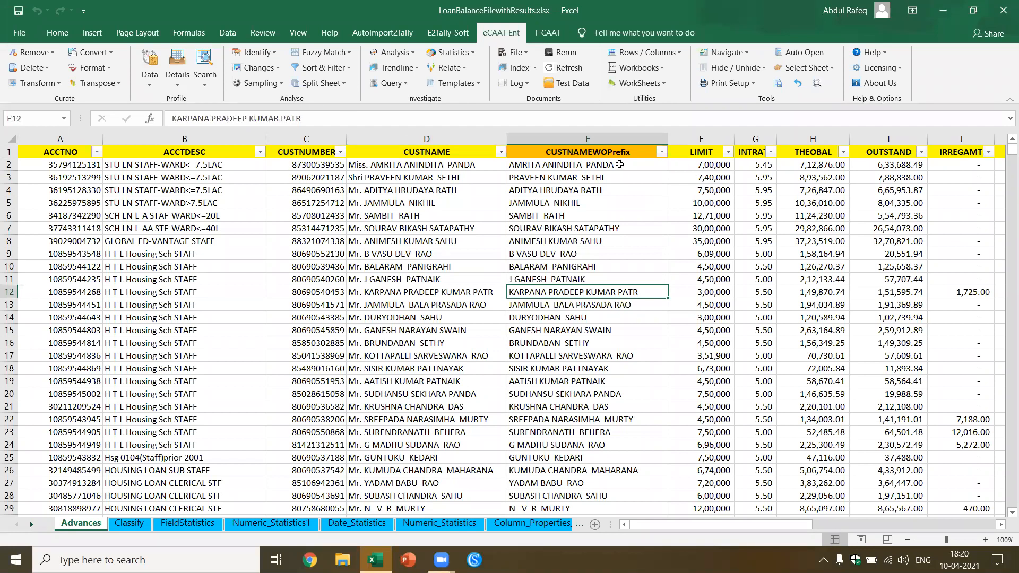
{"action": "left_click", "coordinate": [590, 179]}
{"action": "left_click", "coordinate": [351, 54]}
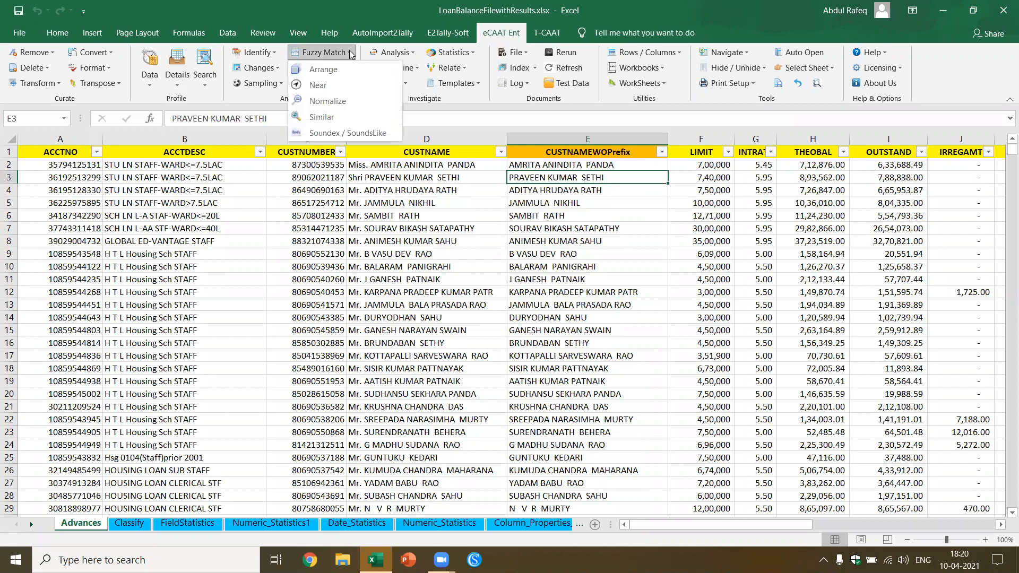
{"action": "left_click", "coordinate": [322, 69]}
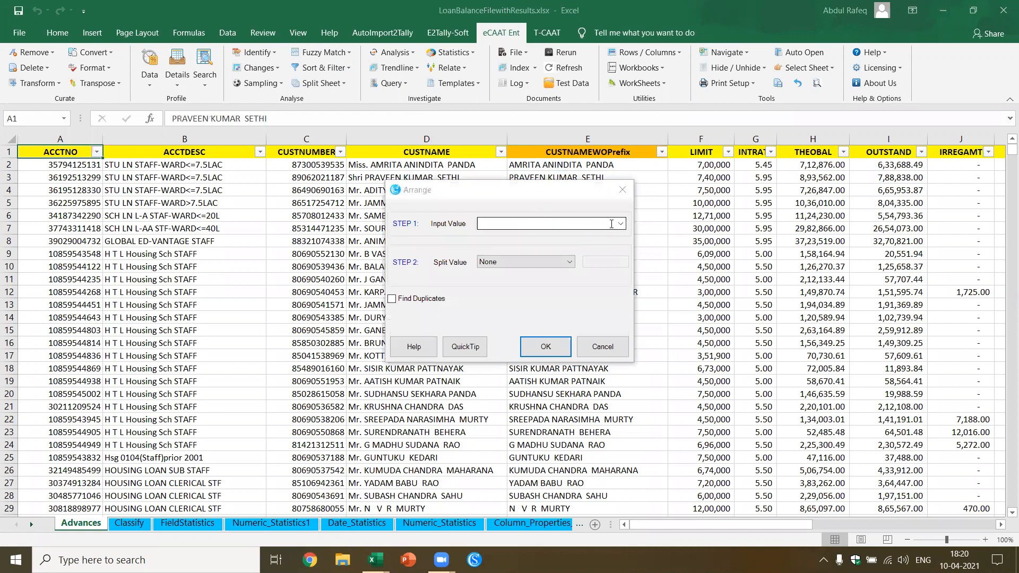
{"action": "left_click", "coordinate": [619, 225]}
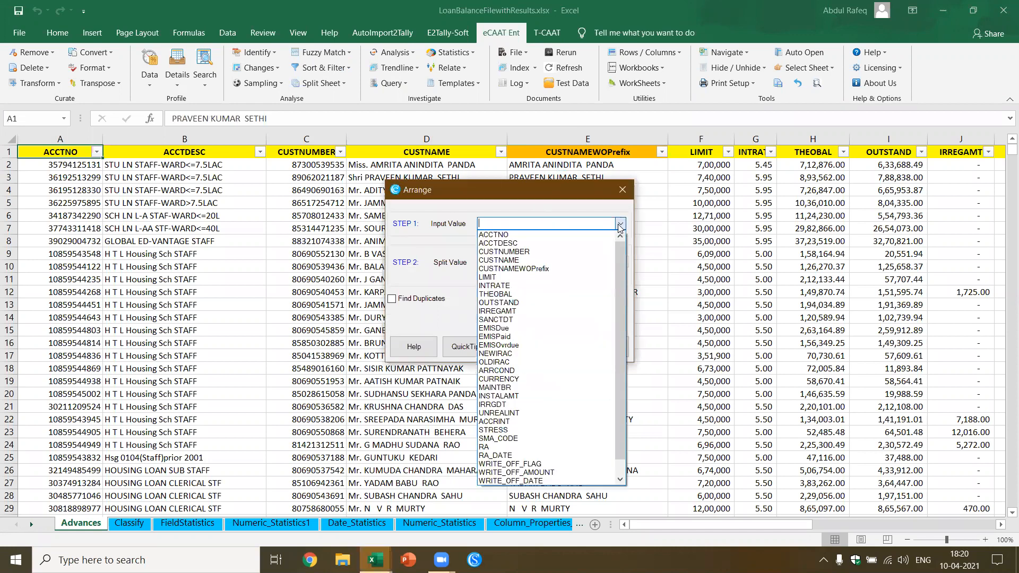
{"action": "left_click", "coordinate": [592, 269]}
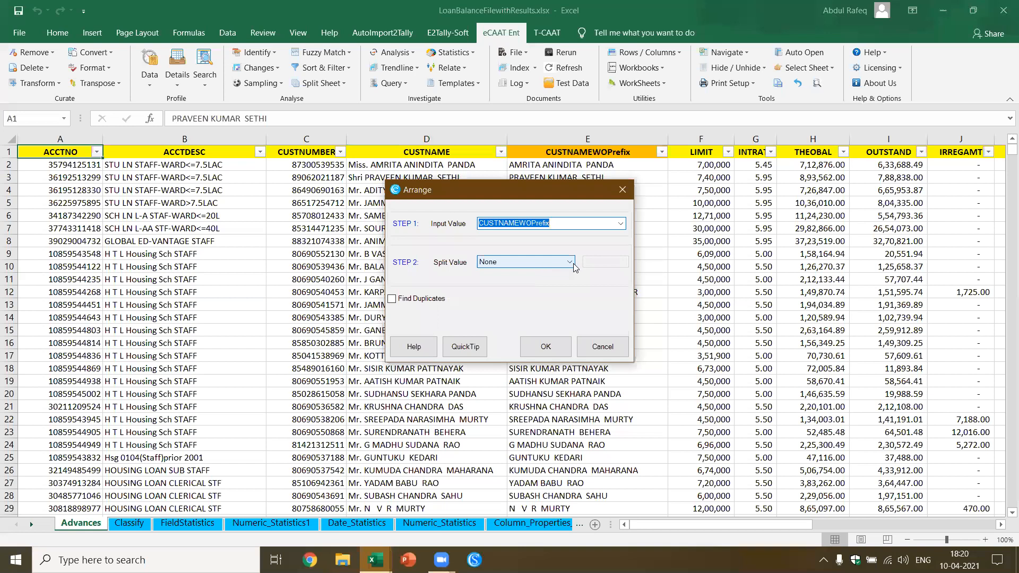
Step: Set the Arrange split value to Space, enable Find Duplicates and run the fuzzy match
{"action": "left_click", "coordinate": [568, 261]}
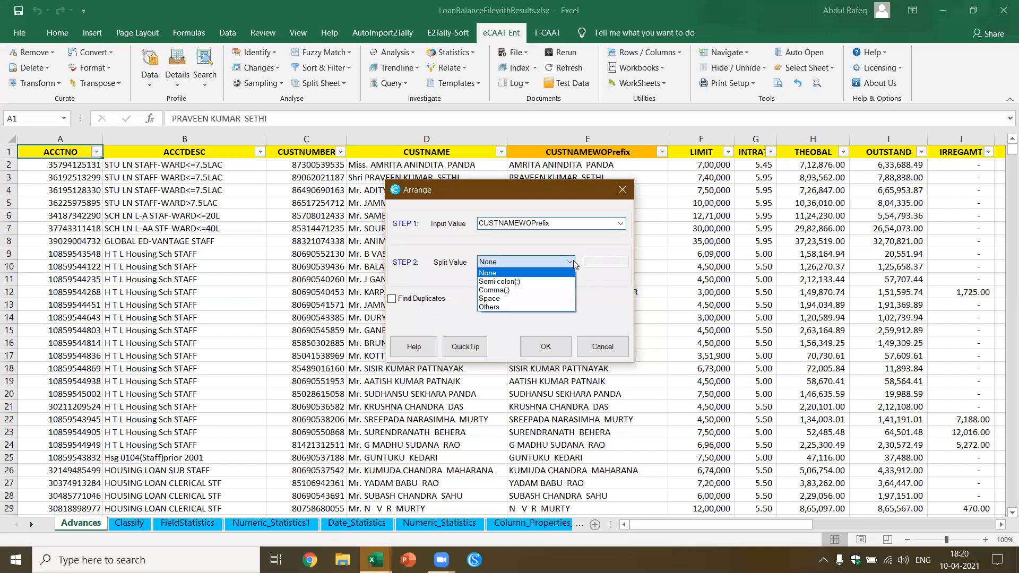
{"action": "left_click", "coordinate": [528, 300]}
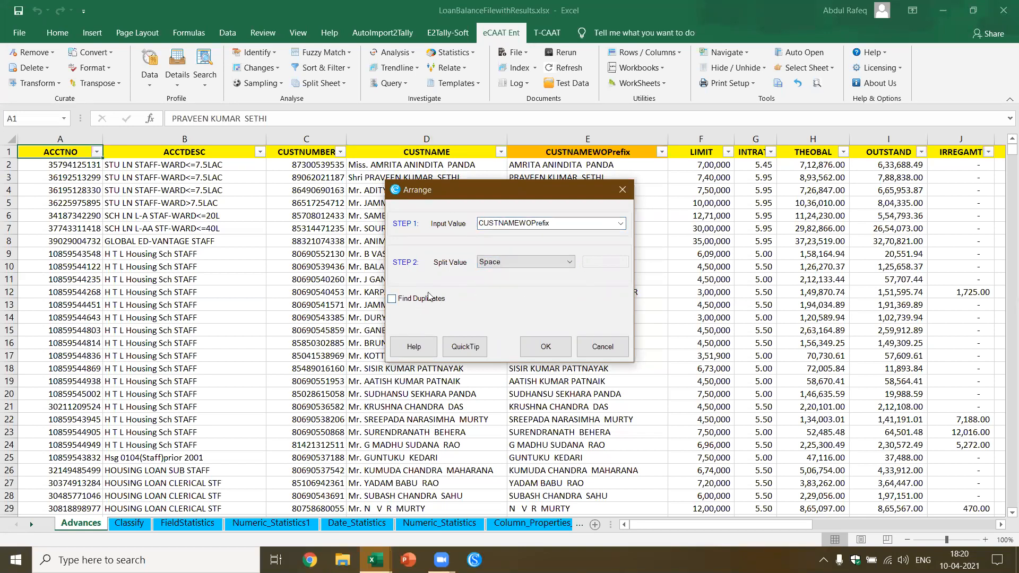
{"action": "left_click", "coordinate": [392, 299]}
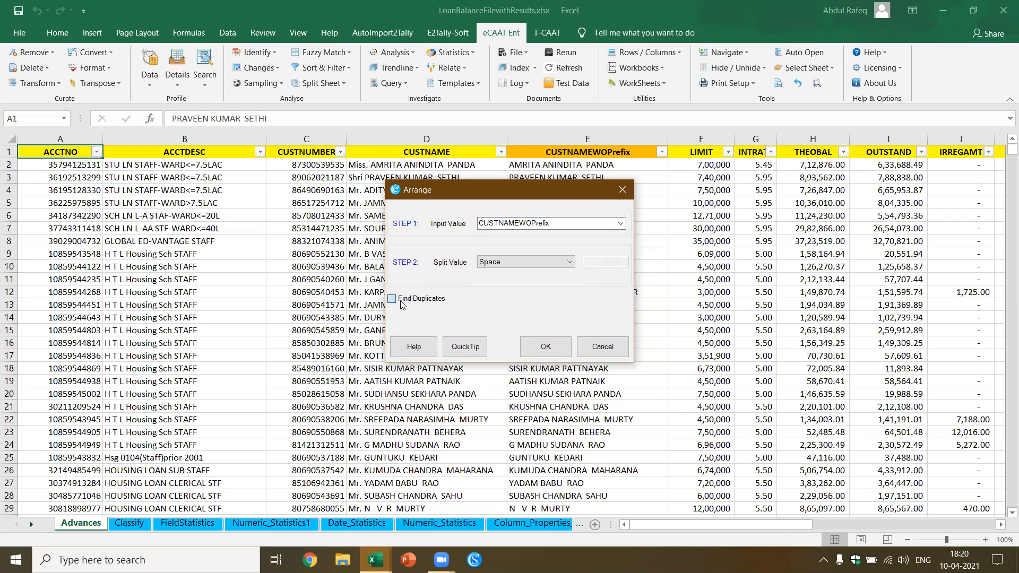
{"action": "left_click", "coordinate": [550, 343]}
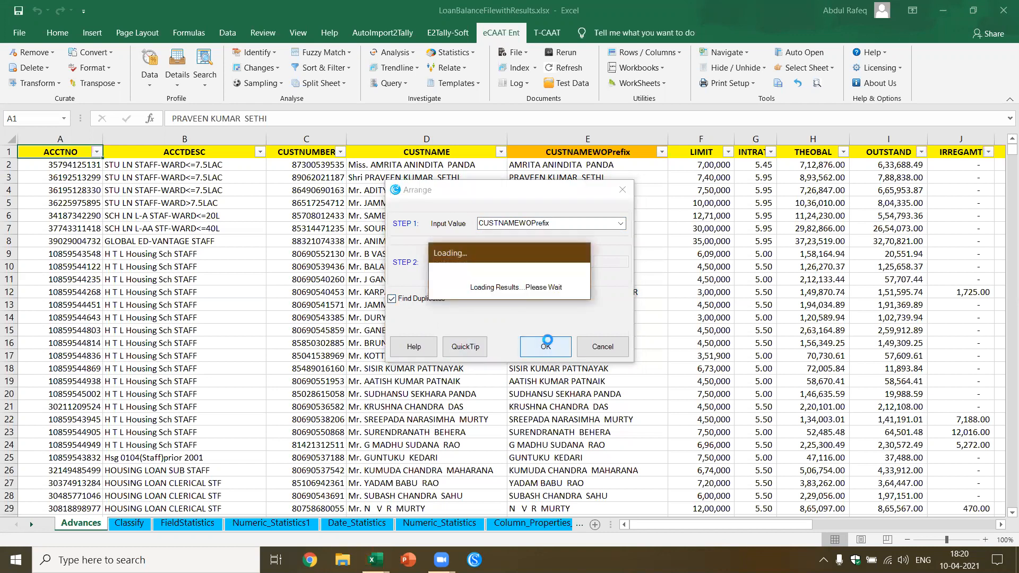
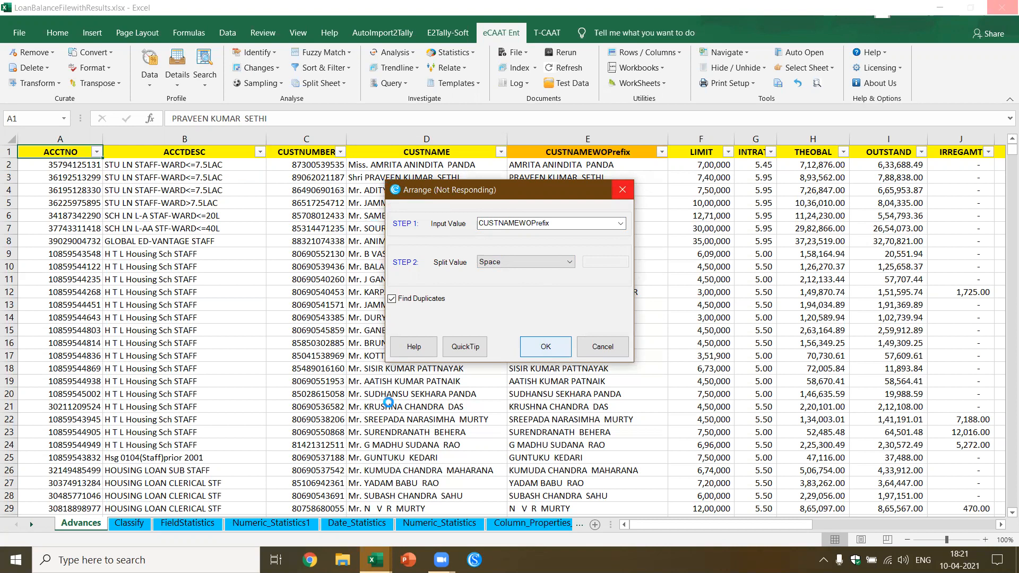
Step: Switch to Chrome, maximize its window and open wincaat.com
{"action": "key", "text": "alt+Tab"}
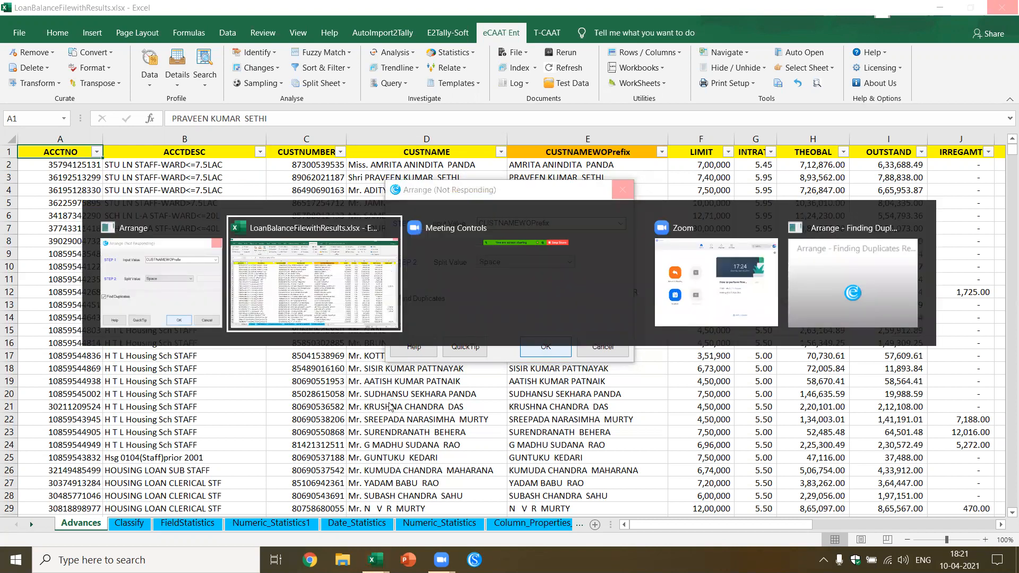
{"action": "key", "text": "alt+Tab"}
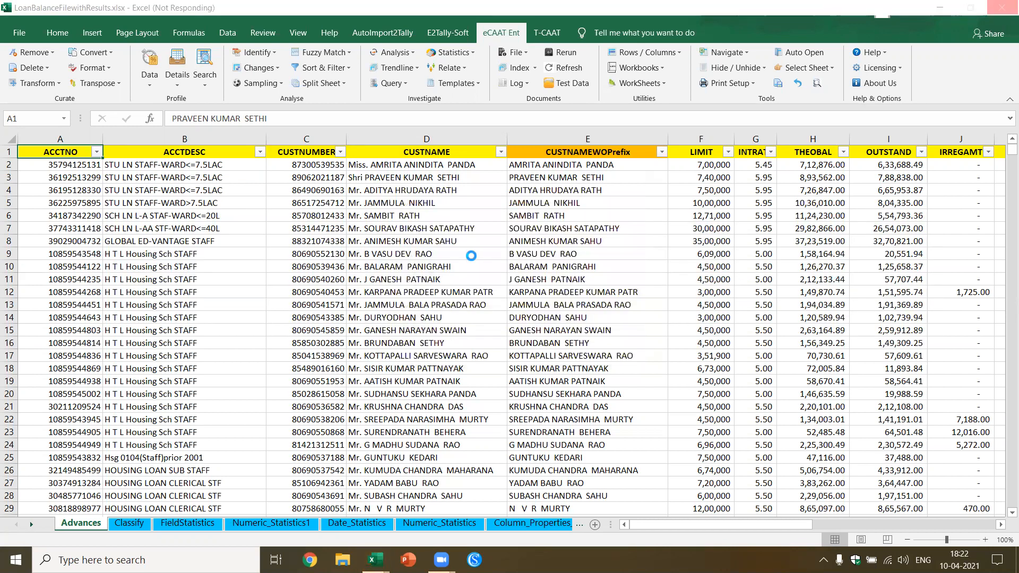
{"action": "key", "text": "alt+Tab"}
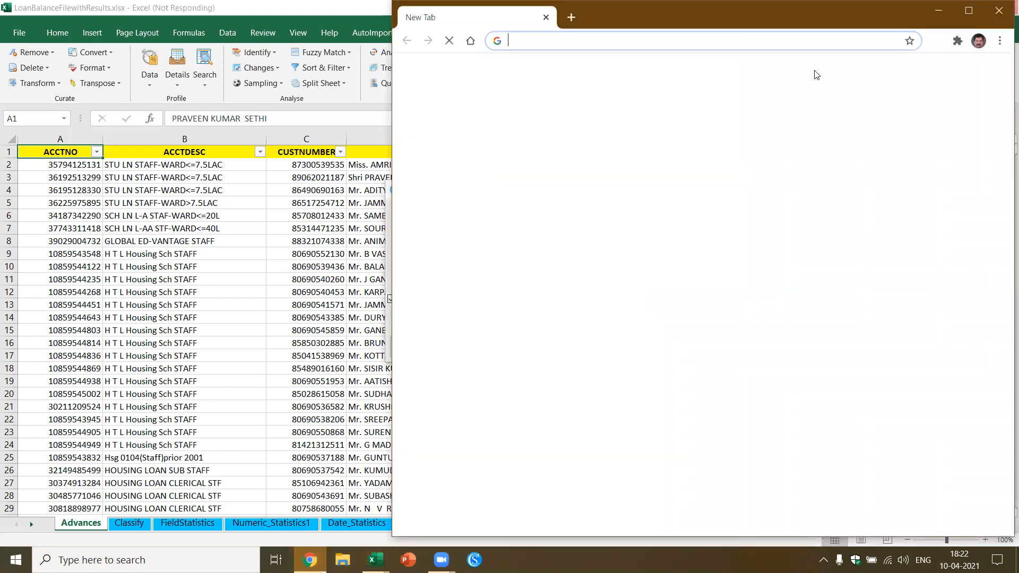
{"action": "left_click", "coordinate": [969, 11]}
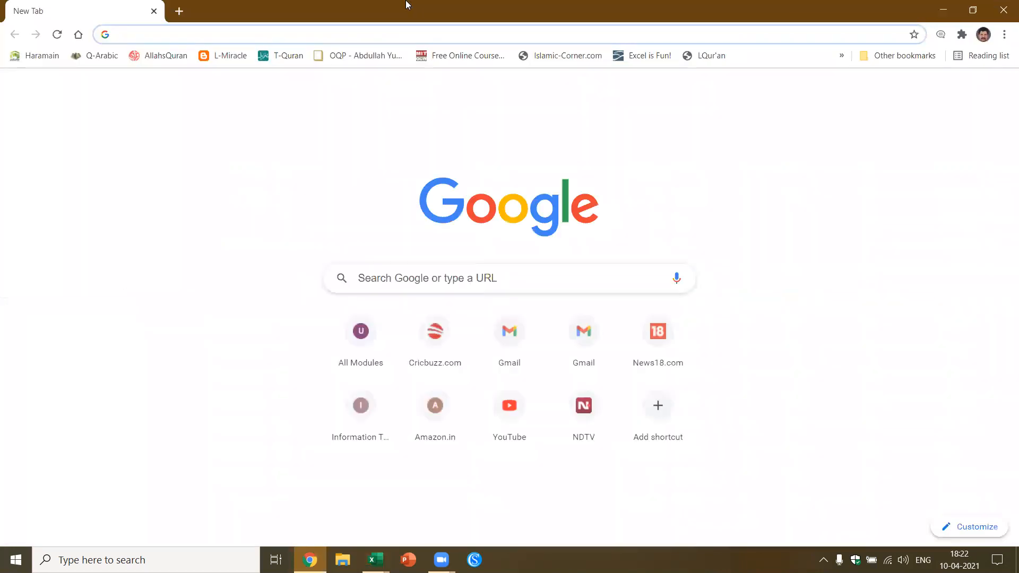
{"action": "type", "text": "wincaat.com"}
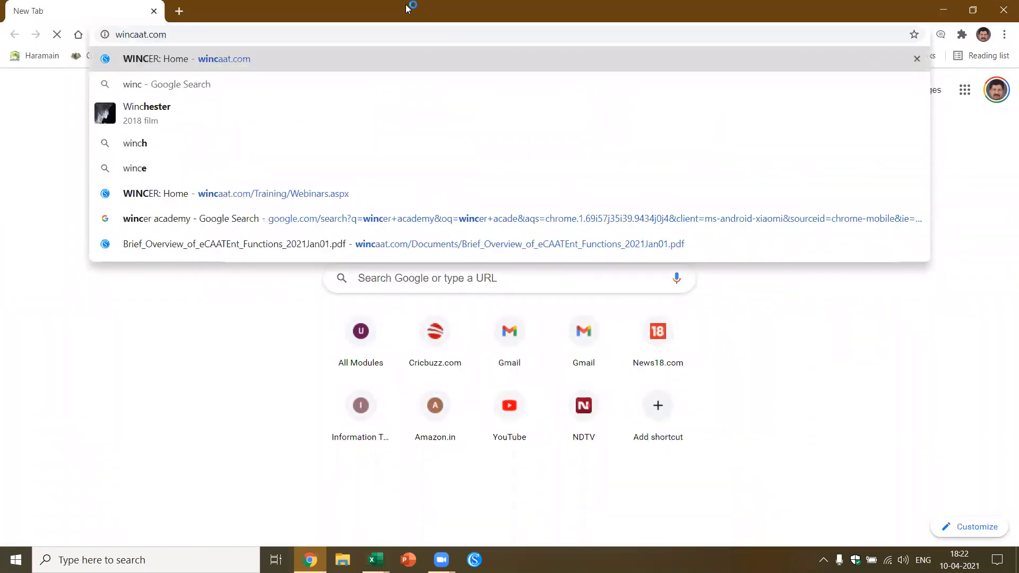
{"action": "key", "text": "Return"}
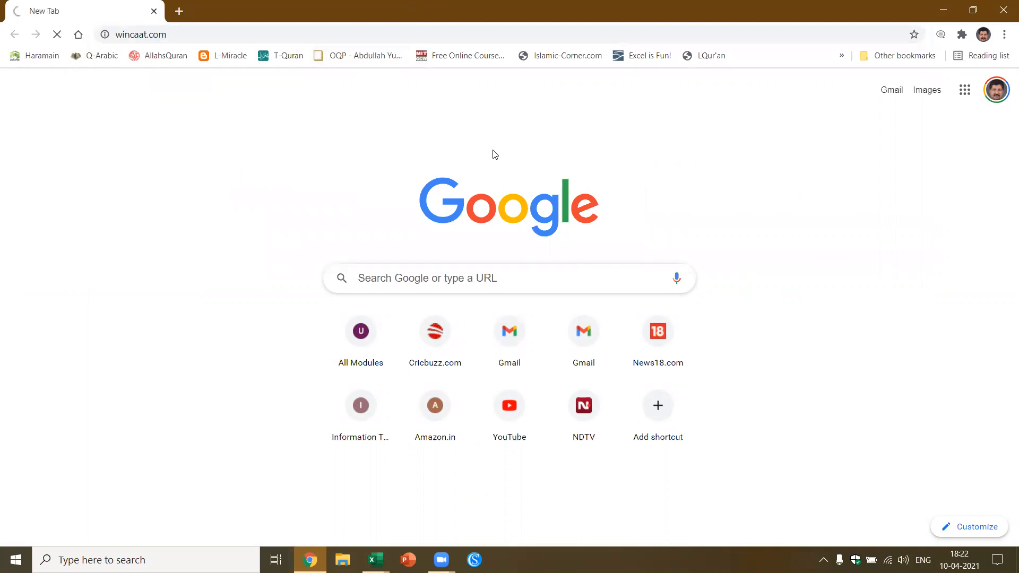
Step: Open the eCAAT product page on the website and look through its overview, demo videos and user presentations
{"action": "mouse_move", "coordinate": [366, 174]}
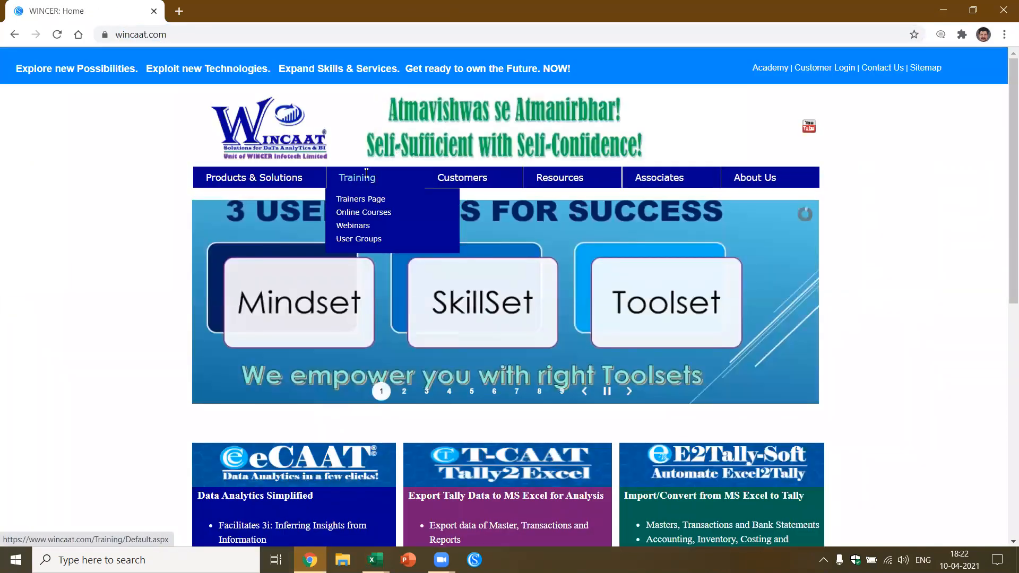
{"action": "mouse_move", "coordinate": [287, 180]}
{"action": "left_click", "coordinate": [240, 197]}
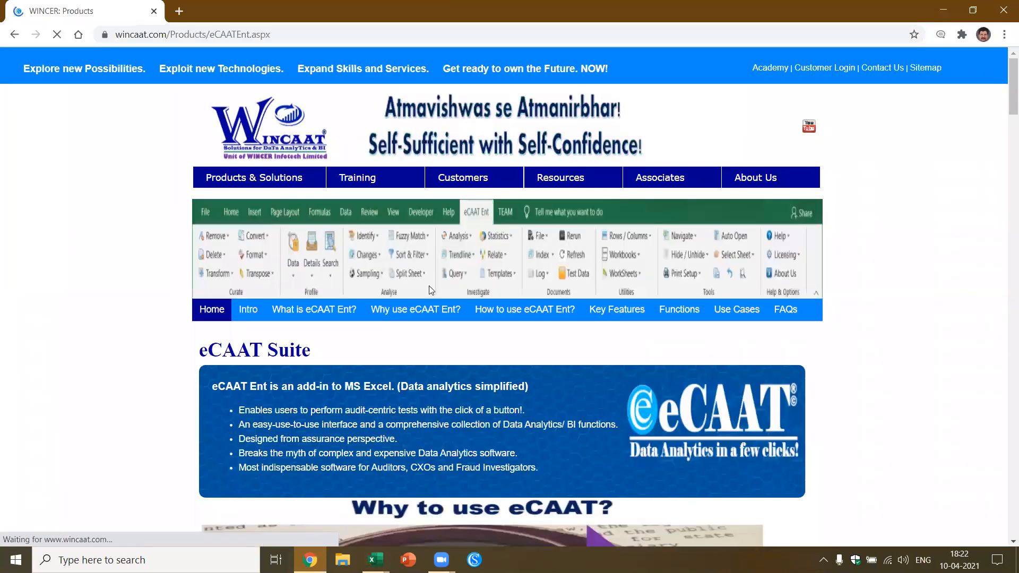
{"action": "scroll", "coordinate": [435, 283], "scroll_direction": "down", "scroll_amount": 3}
{"action": "scroll", "coordinate": [434, 283], "scroll_direction": "down", "scroll_amount": 8}
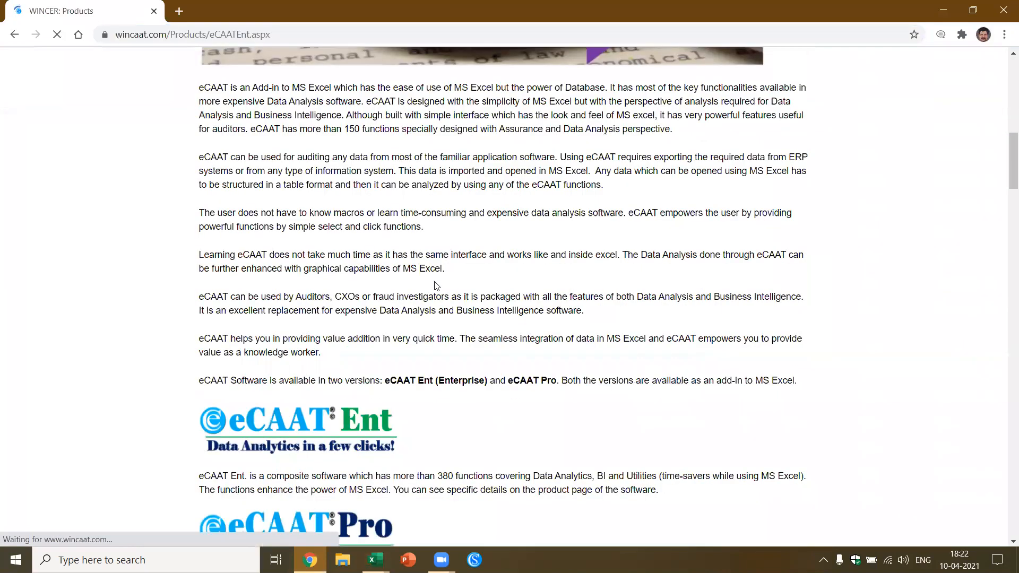
{"action": "scroll", "coordinate": [434, 284], "scroll_direction": "down", "scroll_amount": 20}
{"action": "scroll", "coordinate": [438, 283], "scroll_direction": "down", "scroll_amount": 3}
{"action": "scroll", "coordinate": [441, 283], "scroll_direction": "down", "scroll_amount": 5}
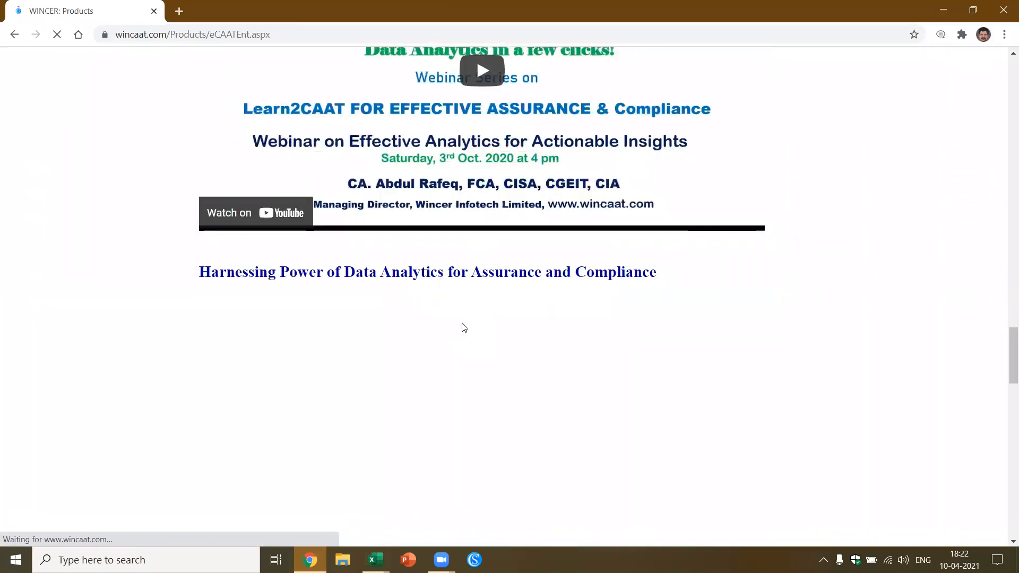
{"action": "scroll", "coordinate": [464, 328], "scroll_direction": "down", "scroll_amount": 5}
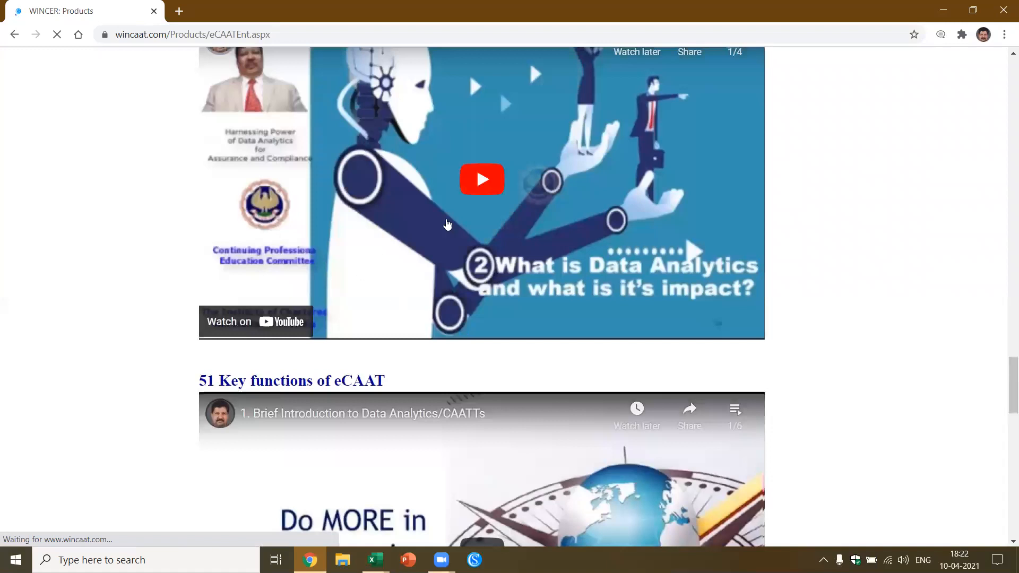
{"action": "scroll", "coordinate": [414, 271], "scroll_direction": "down", "scroll_amount": 12}
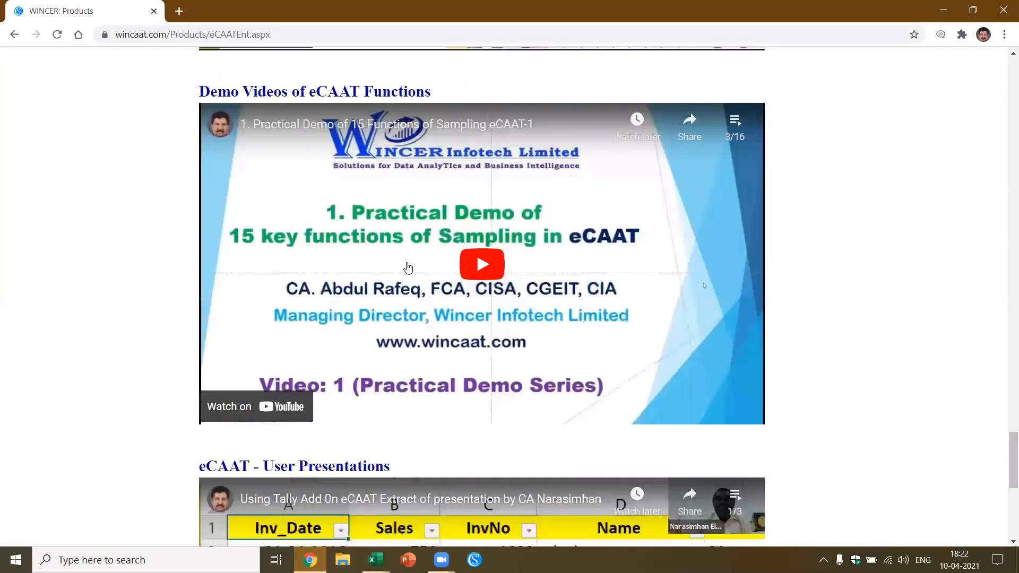
{"action": "scroll", "coordinate": [439, 276], "scroll_direction": "down", "scroll_amount": 2}
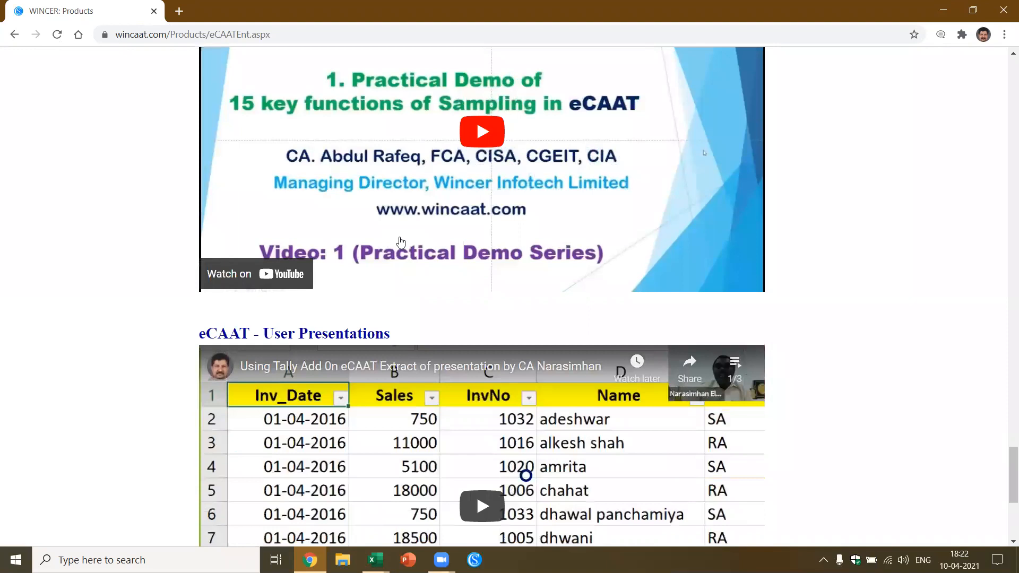
{"action": "scroll", "coordinate": [419, 241], "scroll_direction": "down", "scroll_amount": 1}
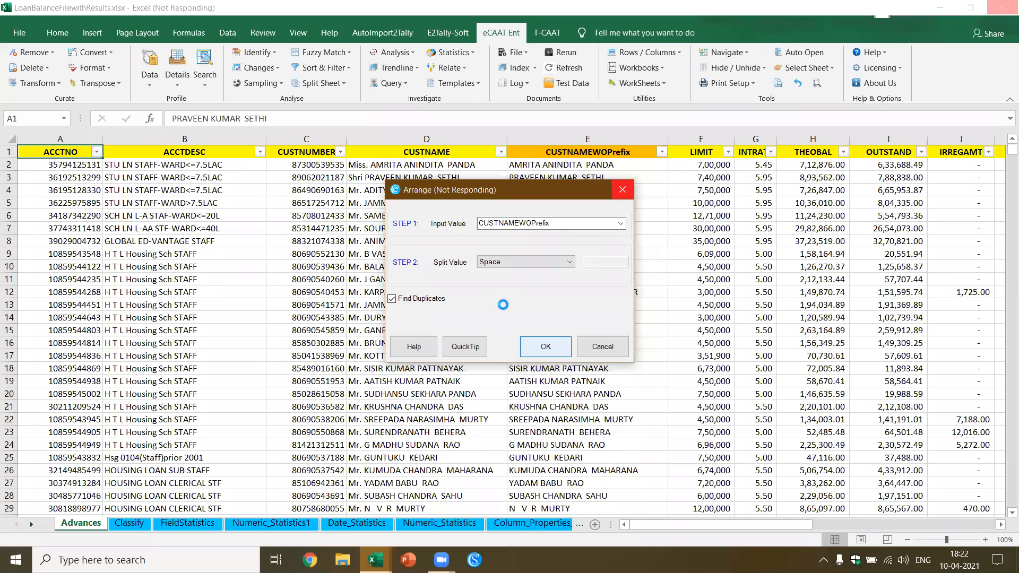
Step: Switch to Excel, bring up the Arrange - Finding Duplicates Results window and maximize it
{"action": "key", "text": "alt+Tab"}
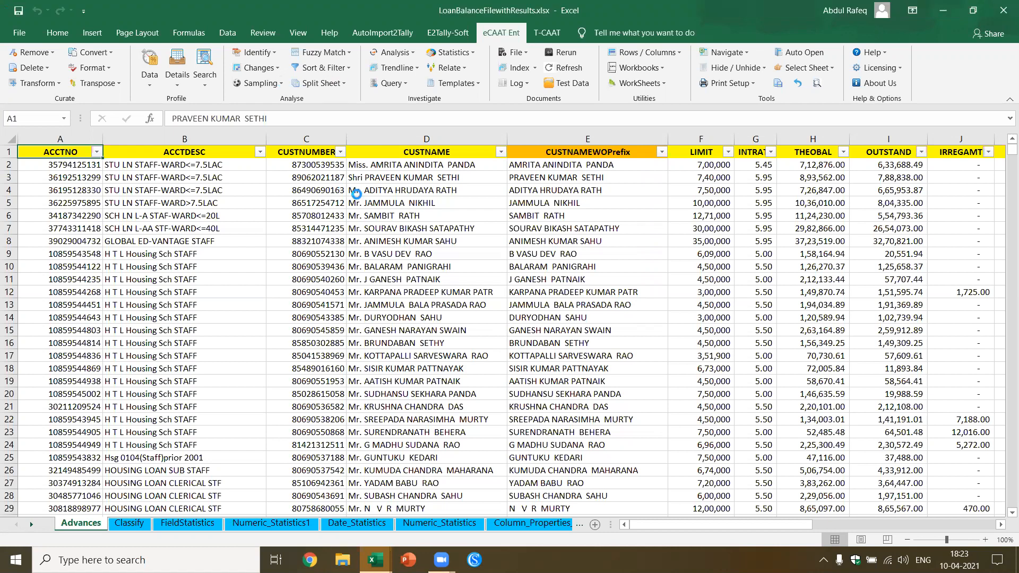
{"action": "key", "text": "alt+Tab"}
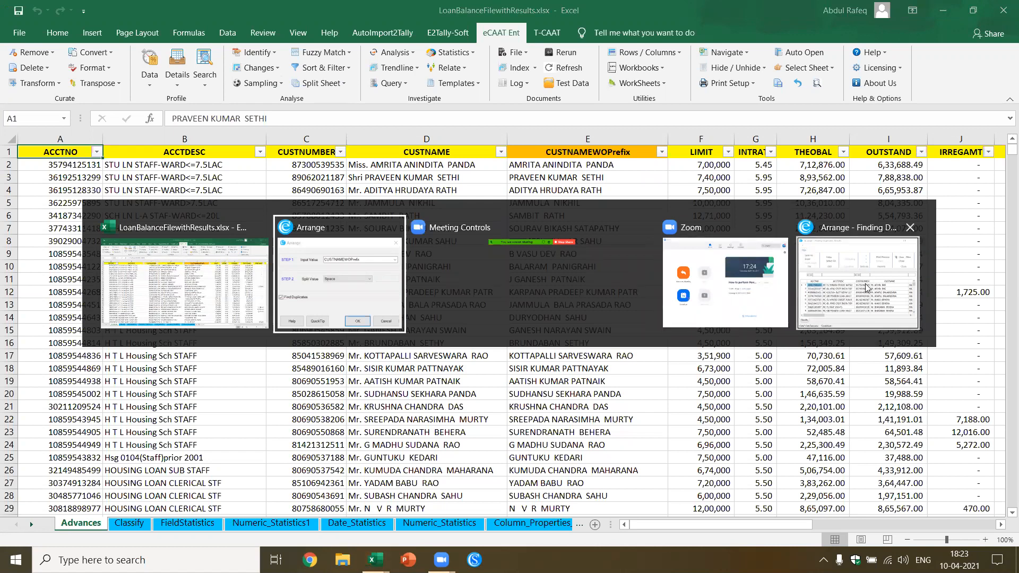
{"action": "left_click", "coordinate": [865, 284]}
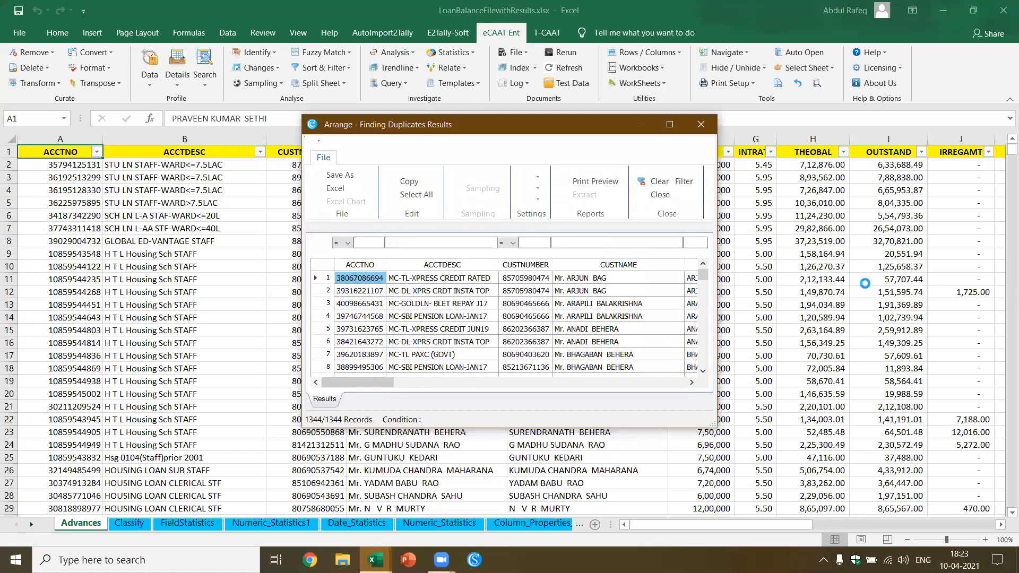
{"action": "left_click", "coordinate": [670, 125]}
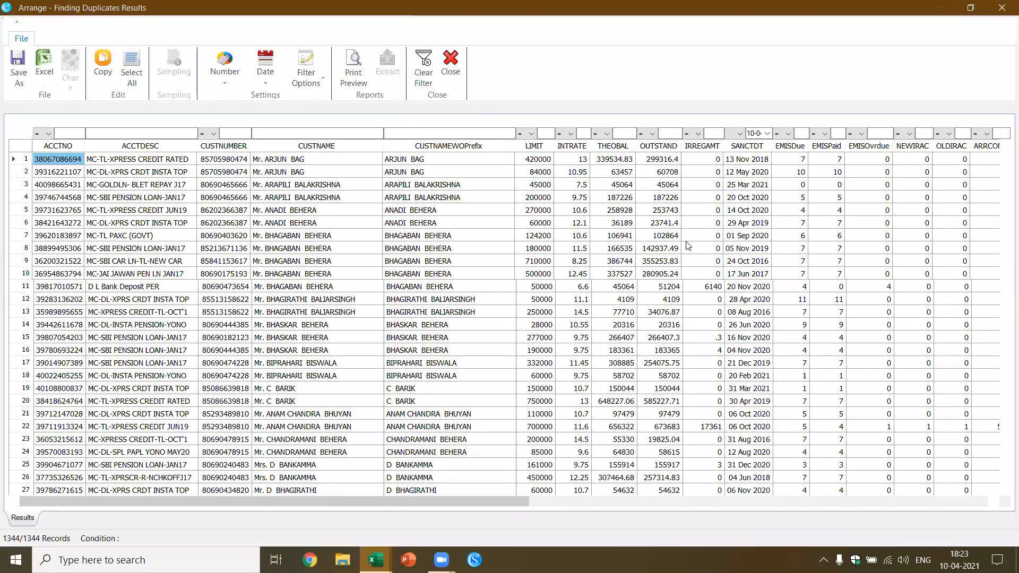
Step: Examine the duplicate records' fields from CUSTNAMEWOPrefix across to the Arrange column
{"action": "left_click", "coordinate": [431, 156]}
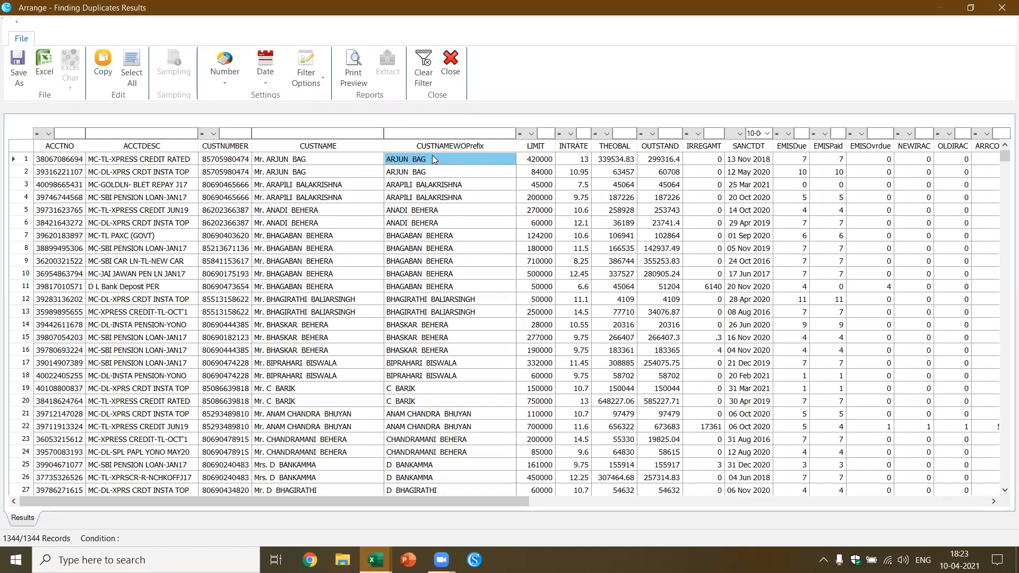
{"action": "key", "text": "Right"}
{"action": "key", "text": "Right"}
{"action": "key", "text": "Right"}
{"action": "key", "text": "Right"}
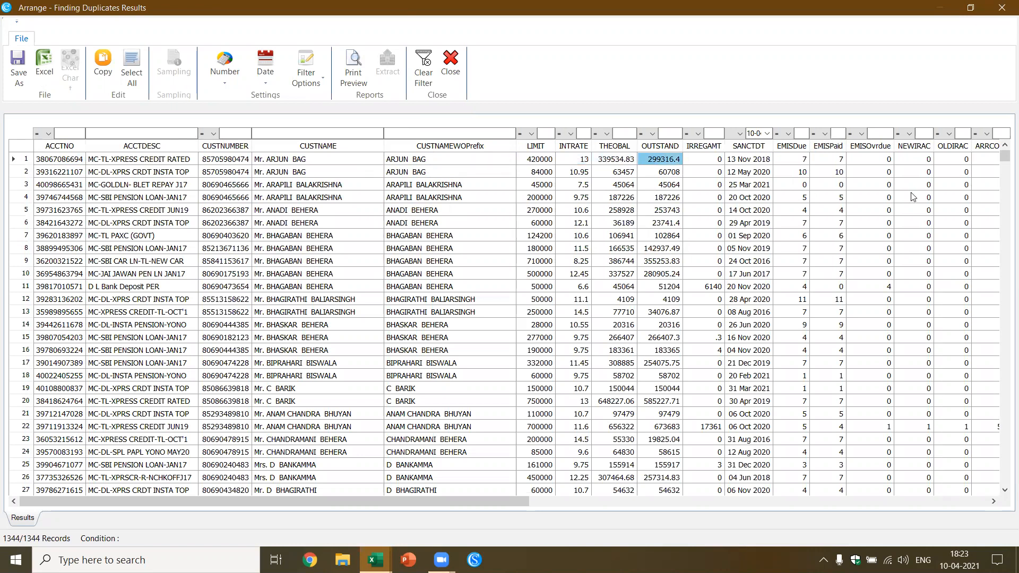
{"action": "key", "text": "Right"}
{"action": "key", "text": "Right"}
{"action": "key", "text": "Right"}
{"action": "key", "text": "Right"}
{"action": "key", "text": "Right"}
{"action": "key", "text": "Right"}
{"action": "key", "text": "Right"}
{"action": "key", "text": "Right"}
{"action": "key", "text": "Right"}
{"action": "key", "text": "Right"}
{"action": "key", "text": "Right"}
{"action": "key", "text": "Right"}
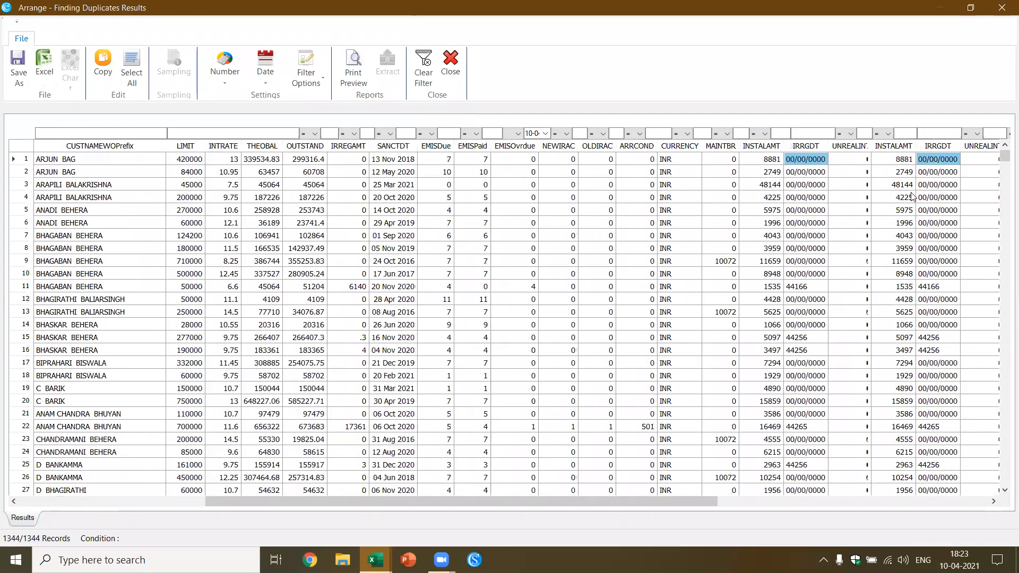
{"action": "key", "text": "Right"}
{"action": "key", "text": "Right"}
{"action": "key", "text": "Right"}
{"action": "key", "text": "Right"}
{"action": "key", "text": "Right"}
{"action": "key", "text": "Right"}
{"action": "key", "text": "Right"}
{"action": "key", "text": "Right"}
{"action": "key", "text": "Right"}
{"action": "key", "text": "Right"}
{"action": "key", "text": "Right"}
{"action": "key", "text": "Right"}
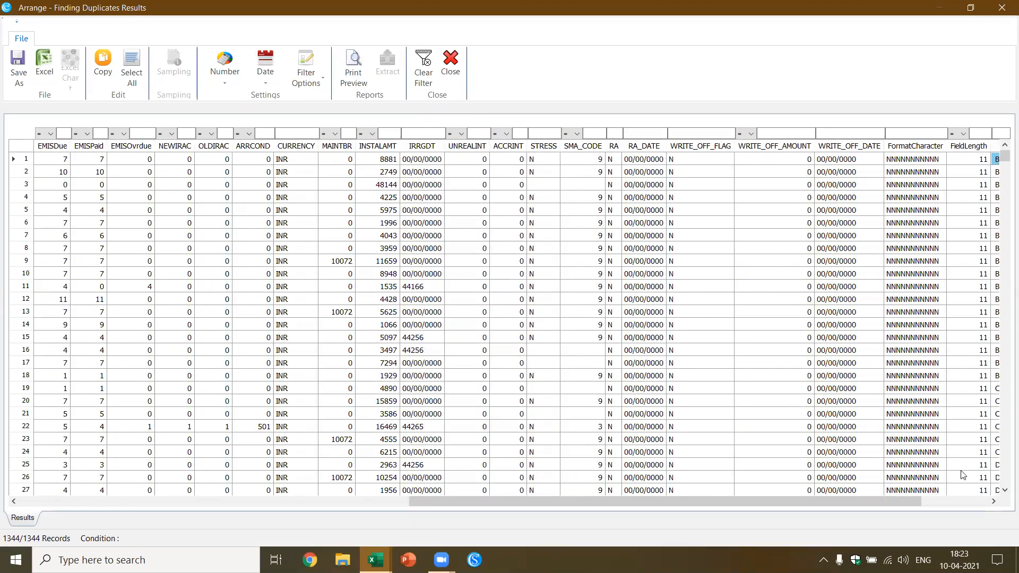
{"action": "left_click", "coordinate": [991, 504]}
{"action": "left_click", "coordinate": [991, 503]}
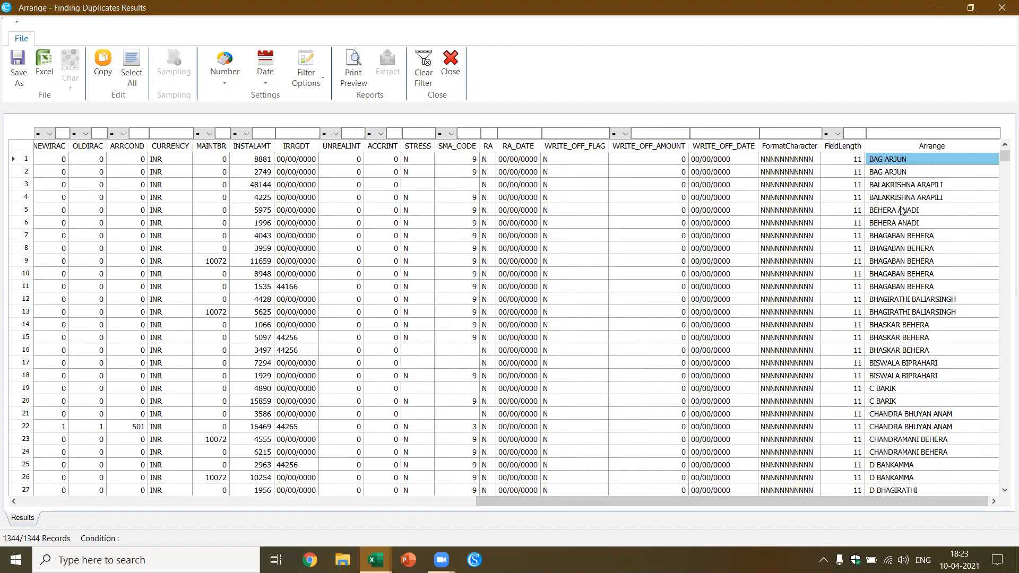
Step: Look through the rearranged customer names in the Arrange column and close the duplicates results
{"action": "scroll", "coordinate": [910, 310], "scroll_direction": "down", "scroll_amount": 1}
{"action": "scroll", "coordinate": [910, 309], "scroll_direction": "down", "scroll_amount": 6}
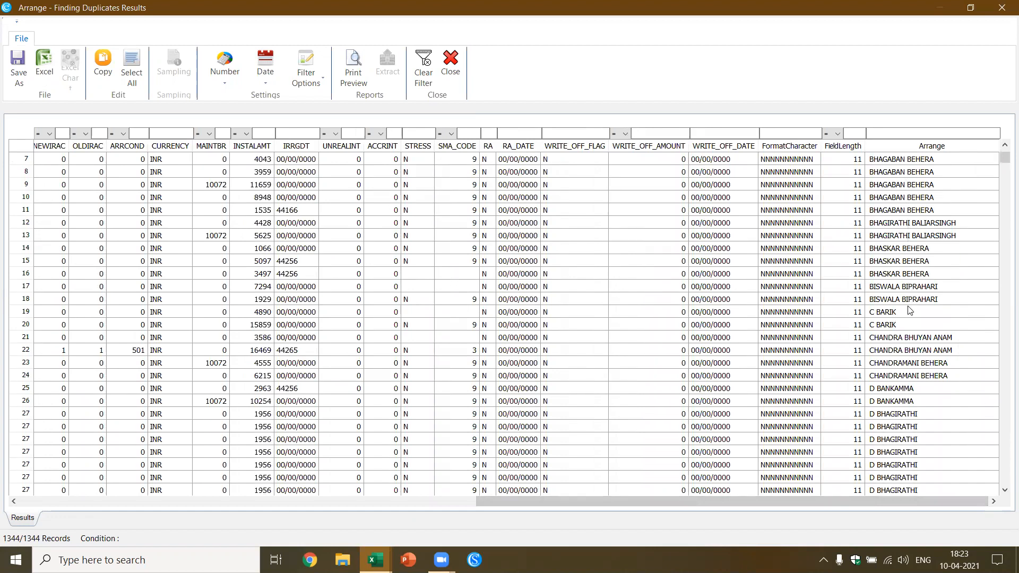
{"action": "scroll", "coordinate": [909, 309], "scroll_direction": "down", "scroll_amount": 2}
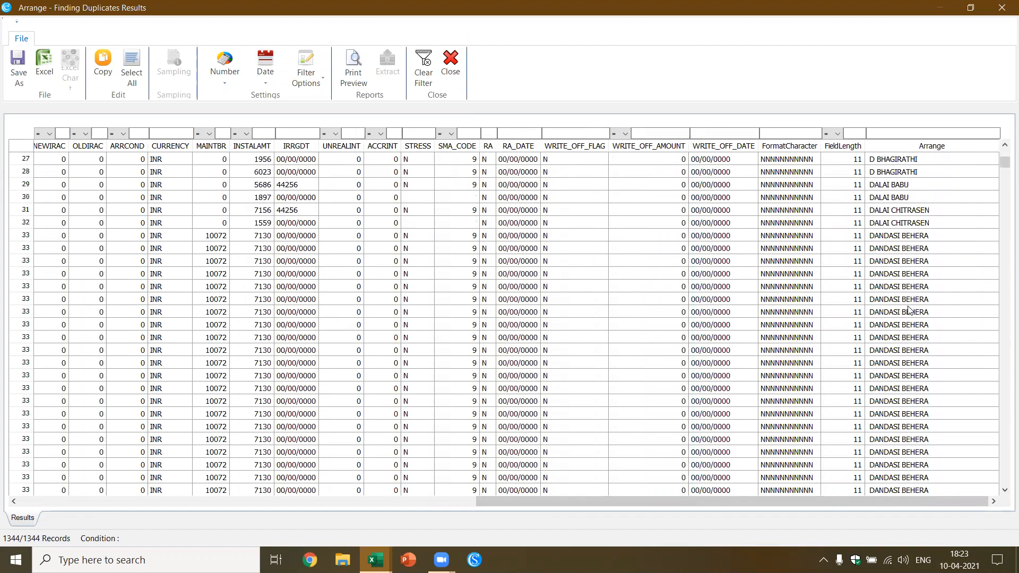
{"action": "scroll", "coordinate": [909, 266], "scroll_direction": "down", "scroll_amount": 4}
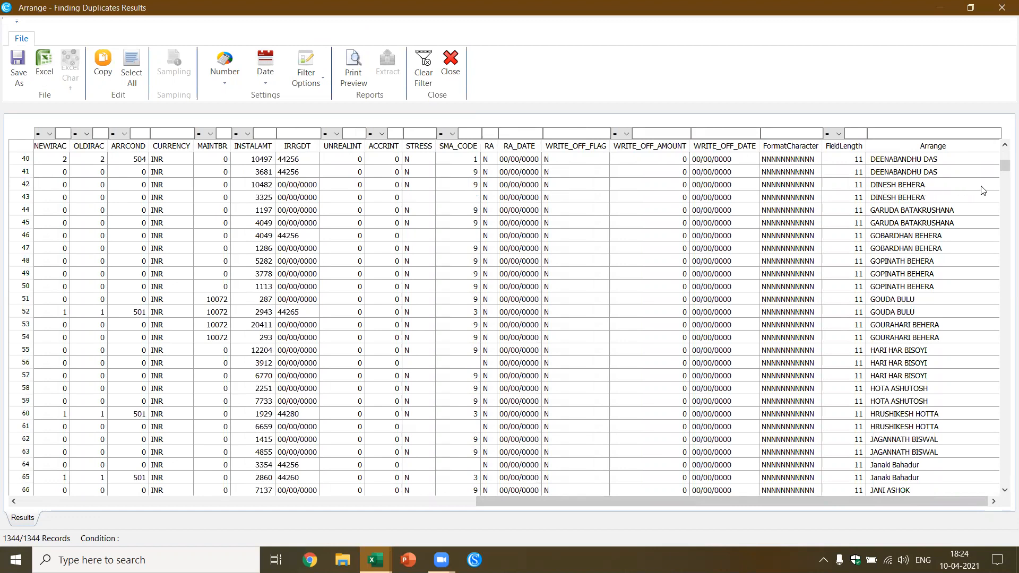
{"action": "scroll", "coordinate": [918, 281], "scroll_direction": "down", "scroll_amount": 4}
{"action": "scroll", "coordinate": [935, 329], "scroll_direction": "down", "scroll_amount": 3}
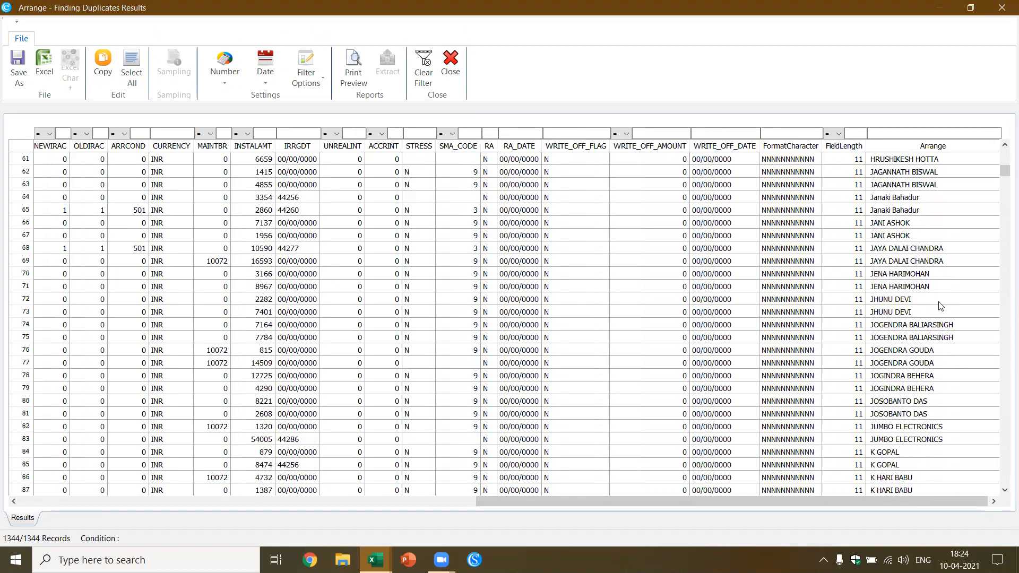
{"action": "scroll", "coordinate": [943, 345], "scroll_direction": "down", "scroll_amount": 3}
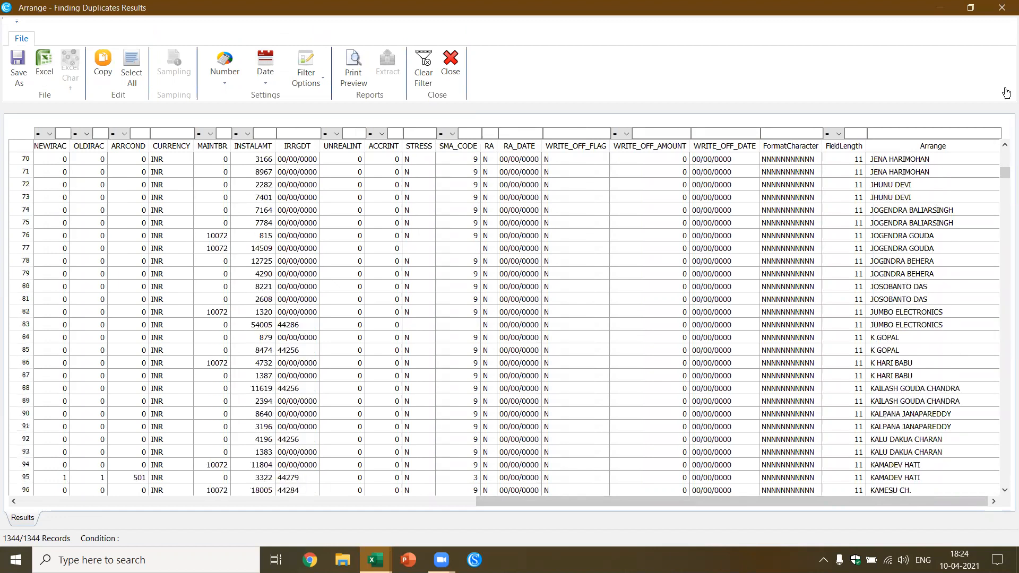
{"action": "left_click", "coordinate": [1002, 8]}
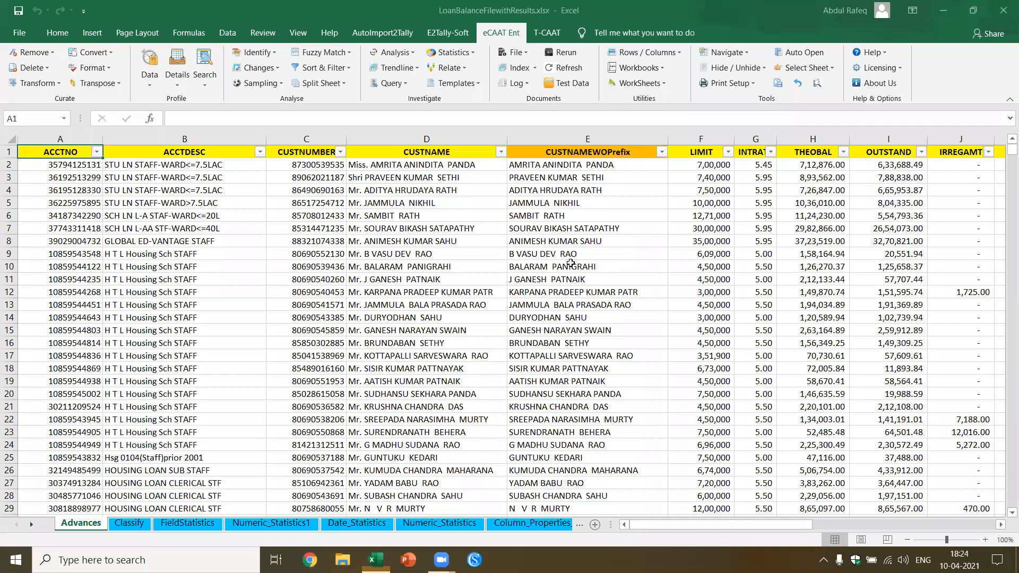
Step: Run Classified sampling by profile on the Advances sheet, classifying on ACCTDESC and summarizing on OUTSTAND
{"action": "left_click", "coordinate": [534, 265]}
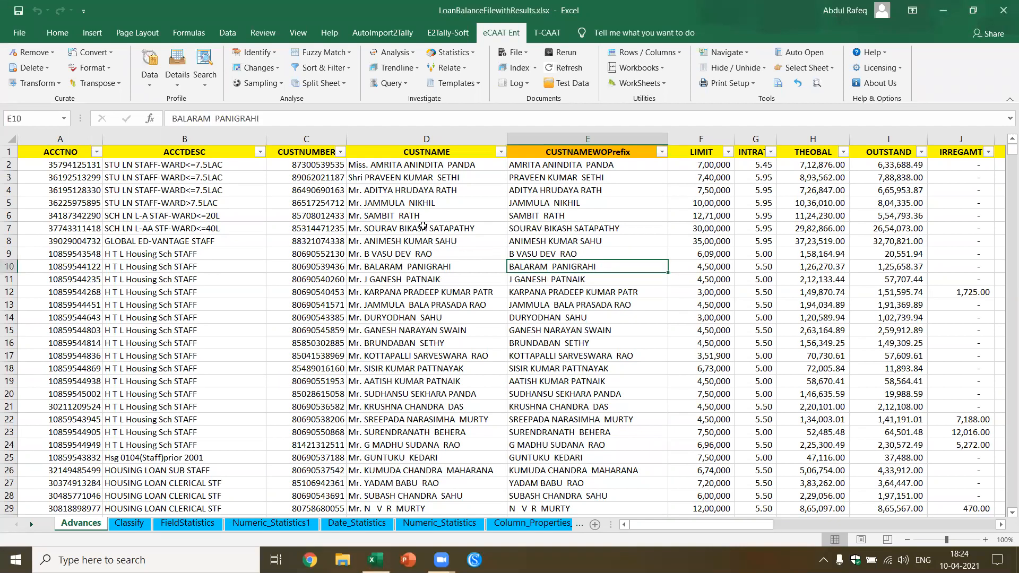
{"action": "left_click", "coordinate": [421, 230]}
{"action": "left_click", "coordinate": [282, 85]}
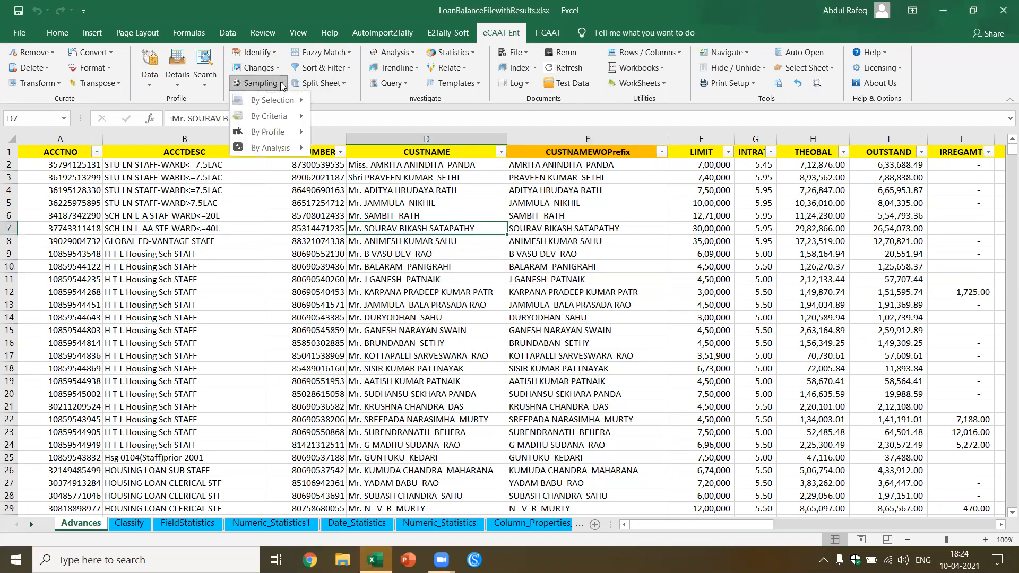
{"action": "mouse_move", "coordinate": [281, 133]}
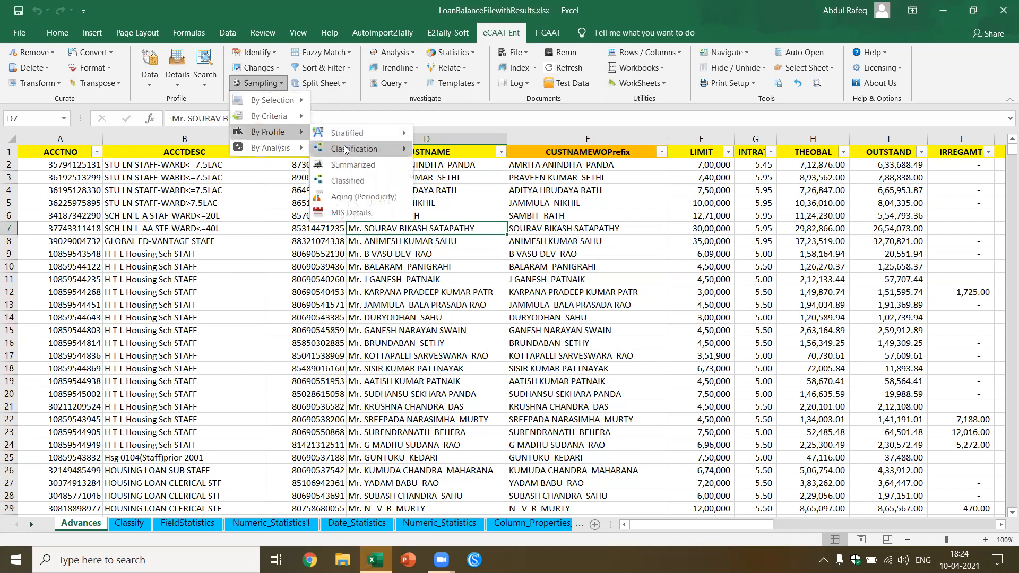
{"action": "left_click", "coordinate": [349, 181]}
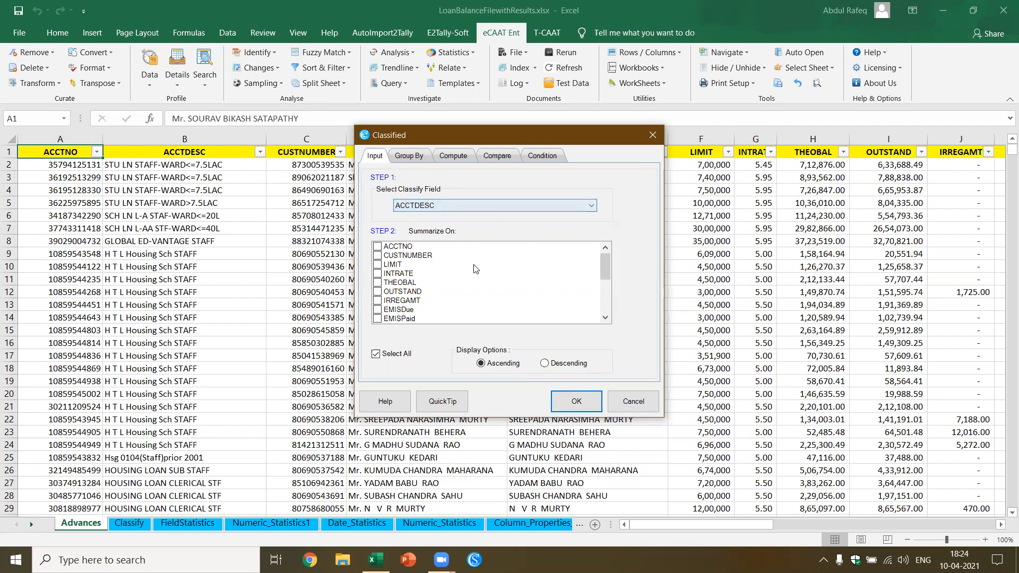
{"action": "left_click", "coordinate": [384, 292]}
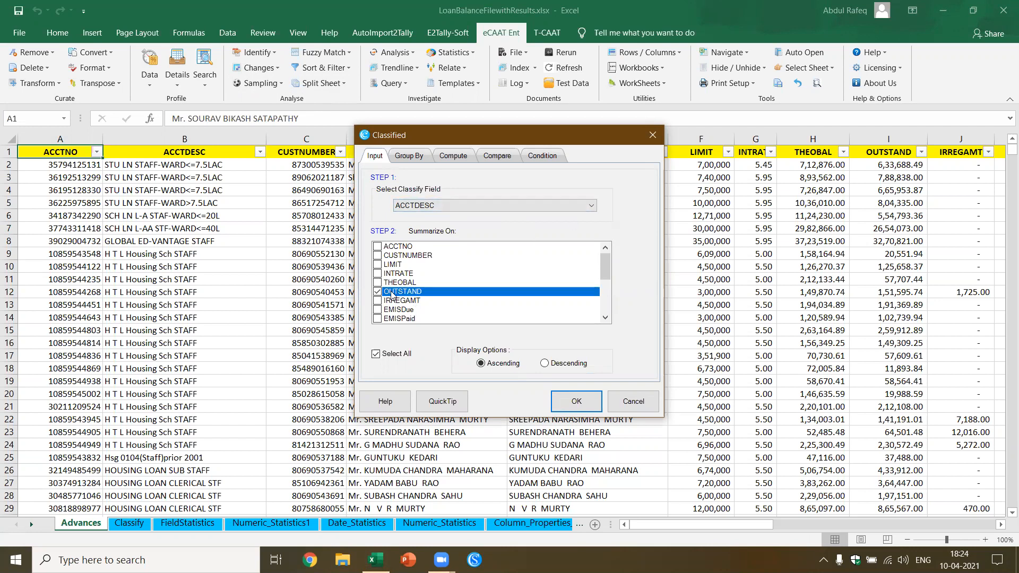
{"action": "left_click", "coordinate": [574, 402]}
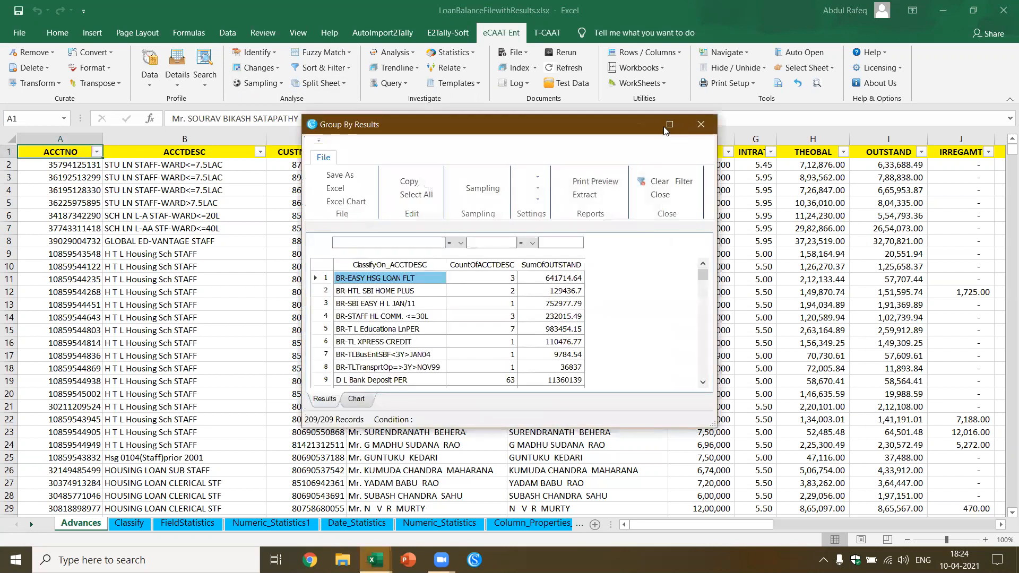
Step: Maximize the Group By results, open their sampling extraction and sort the account types by CountOfACCTDESC in descending order
{"action": "left_click", "coordinate": [671, 124]}
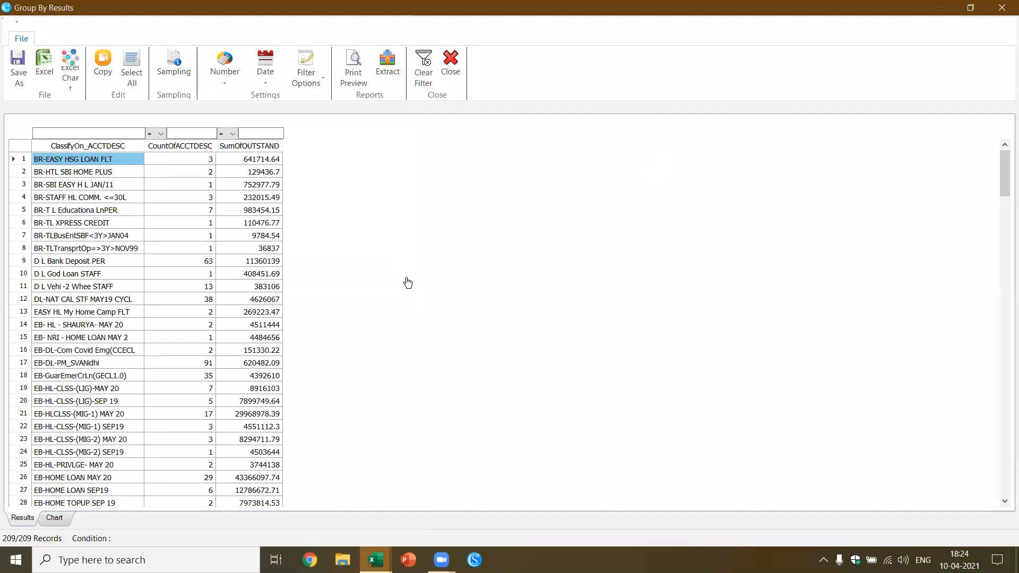
{"action": "left_click", "coordinate": [173, 66]}
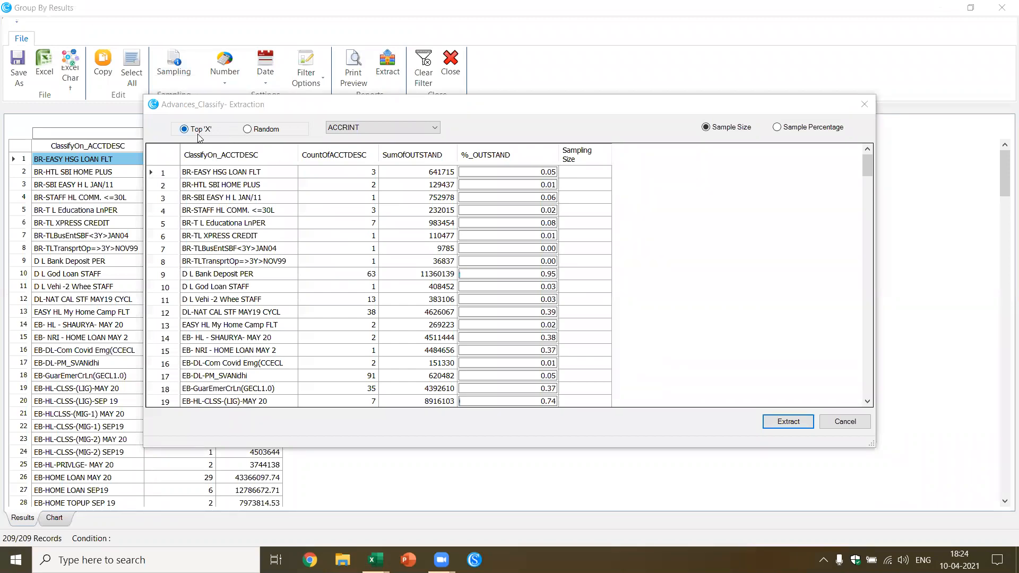
{"action": "left_click", "coordinate": [591, 173]}
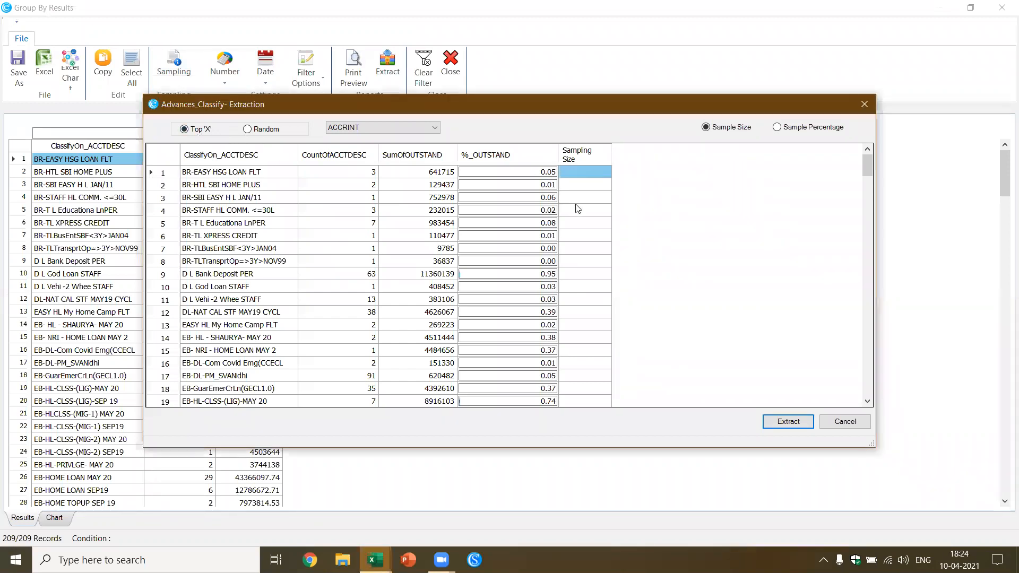
{"action": "left_click", "coordinate": [348, 155]}
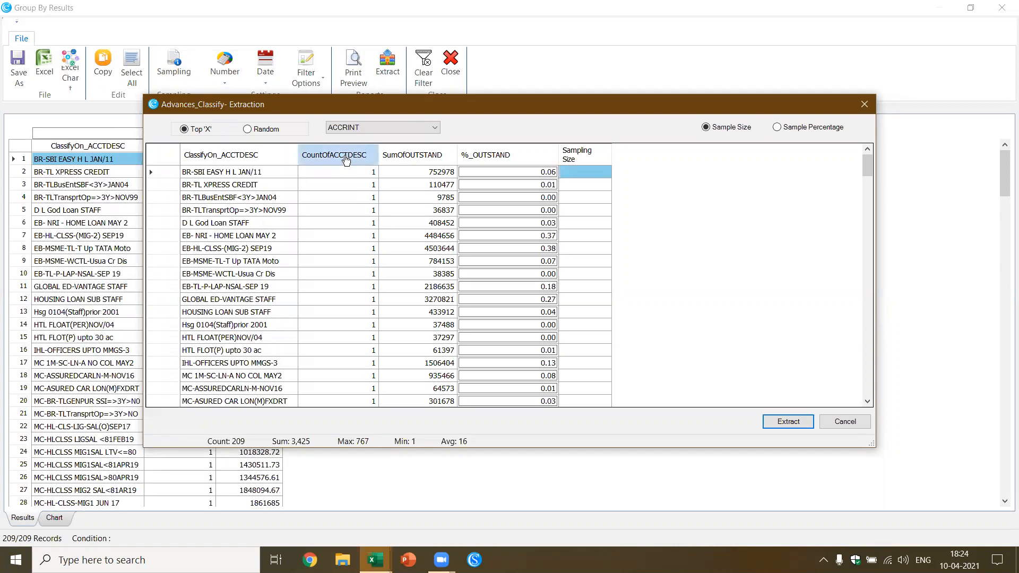
{"action": "left_click", "coordinate": [347, 156]}
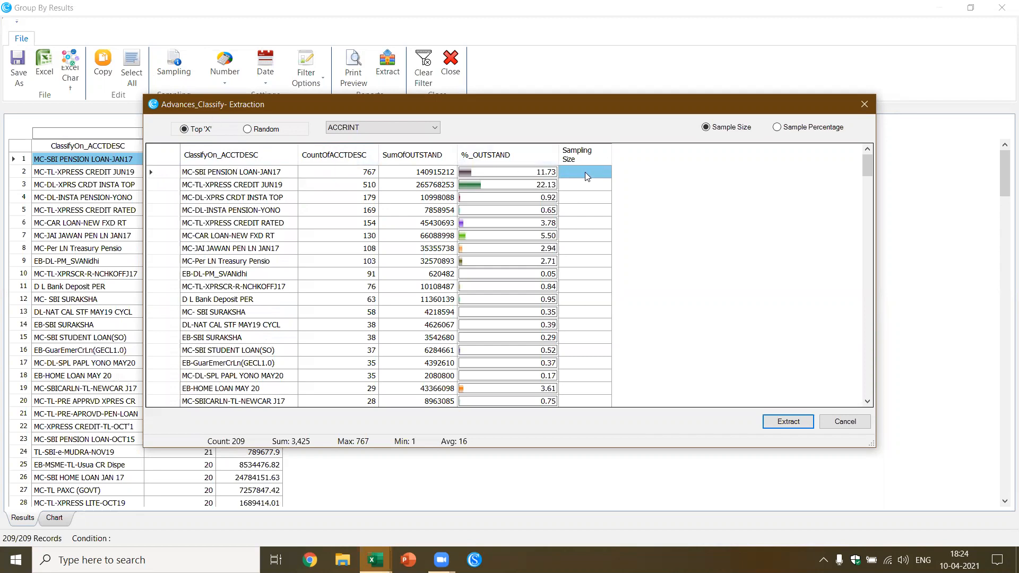
Step: Extract a random sample of 10 MC-SBI PENSION LOAN-JAN17, 5 MC-TL-XPRESS CREDIT JUN19 and 5 MC-DL-XPRS CRDT INSTA TOP records, review it and close the results
{"action": "left_click", "coordinate": [253, 132]}
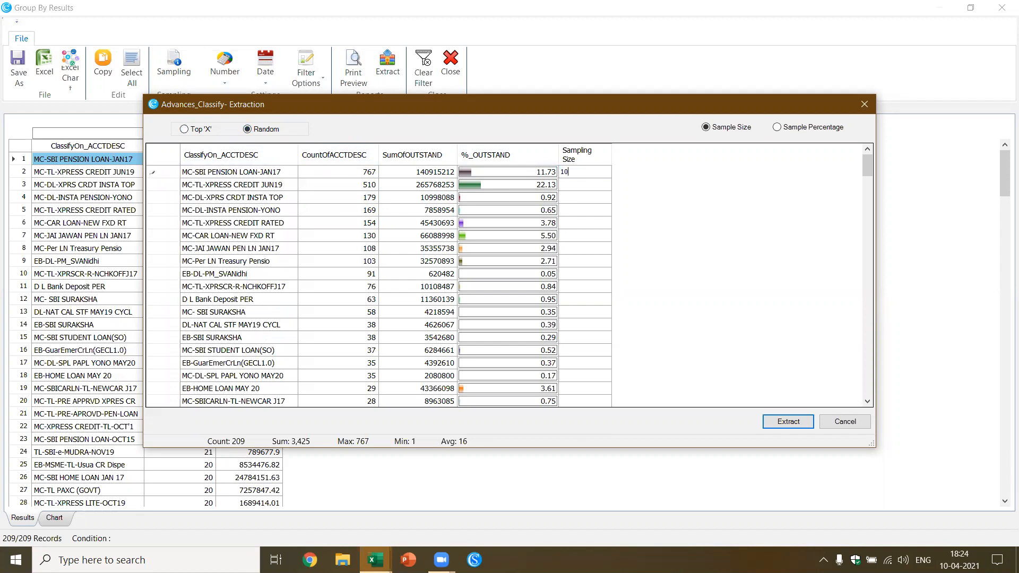
{"action": "type", "text": "55"}
{"action": "key", "text": "Return"}
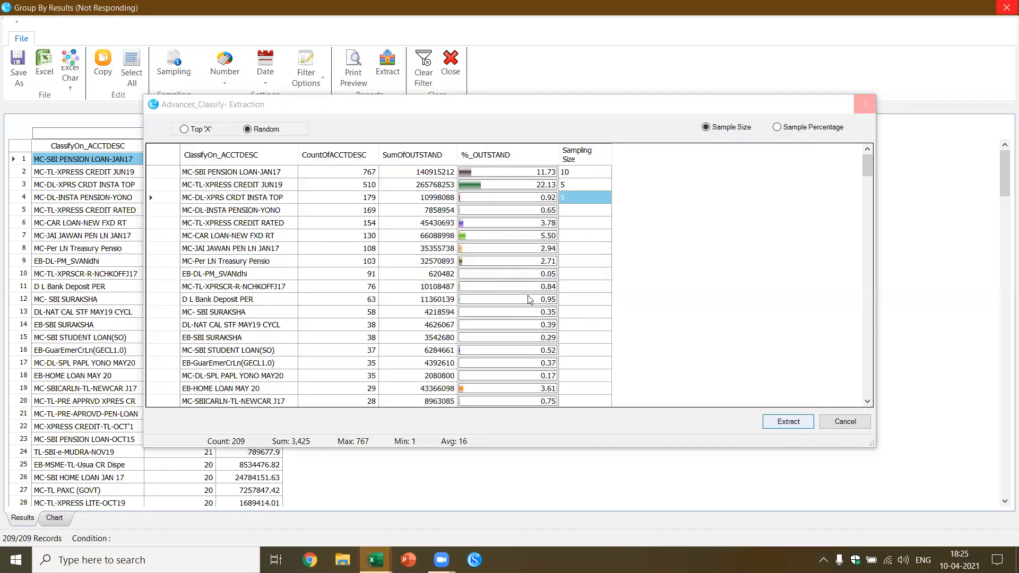
{"action": "scroll", "coordinate": [429, 349], "scroll_direction": "down", "scroll_amount": 2}
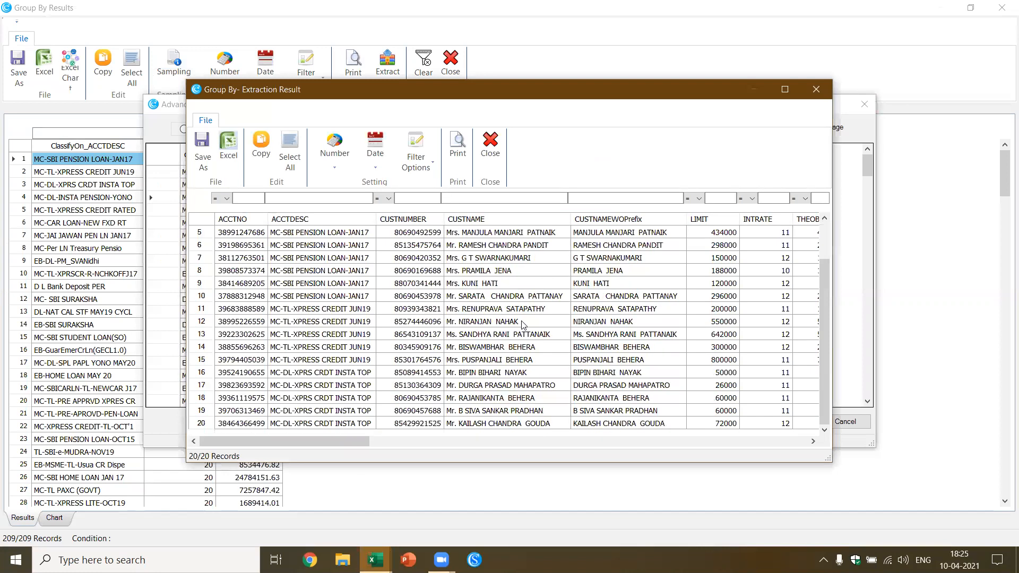
{"action": "left_click", "coordinate": [493, 154]}
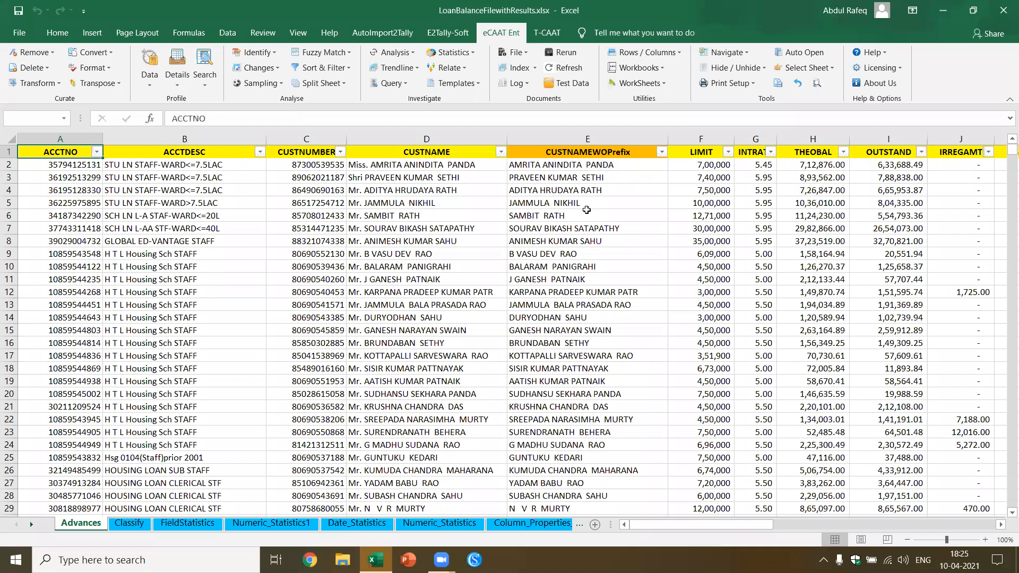
{"action": "left_click", "coordinate": [637, 216]}
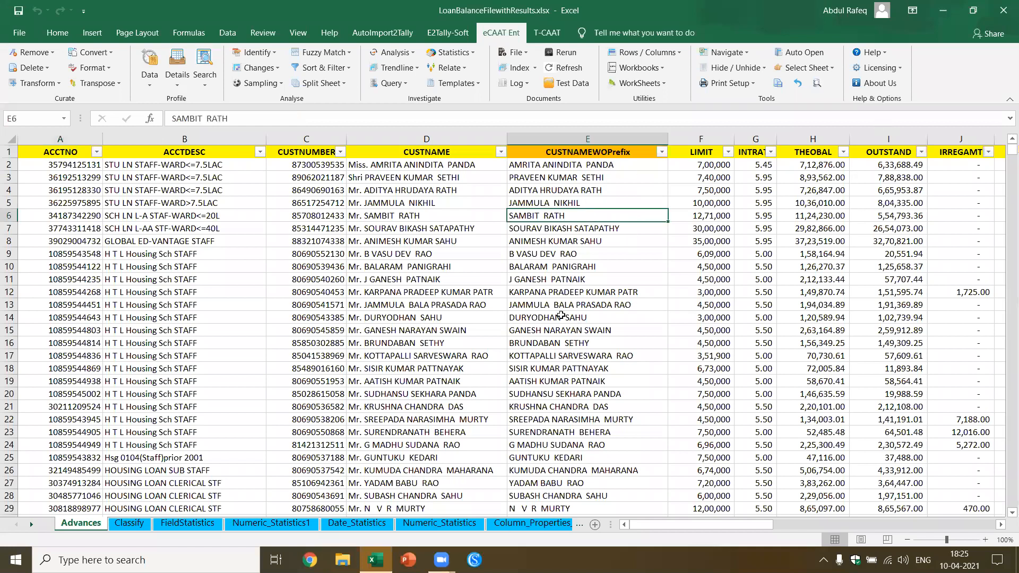
{"action": "left_click", "coordinate": [616, 318]}
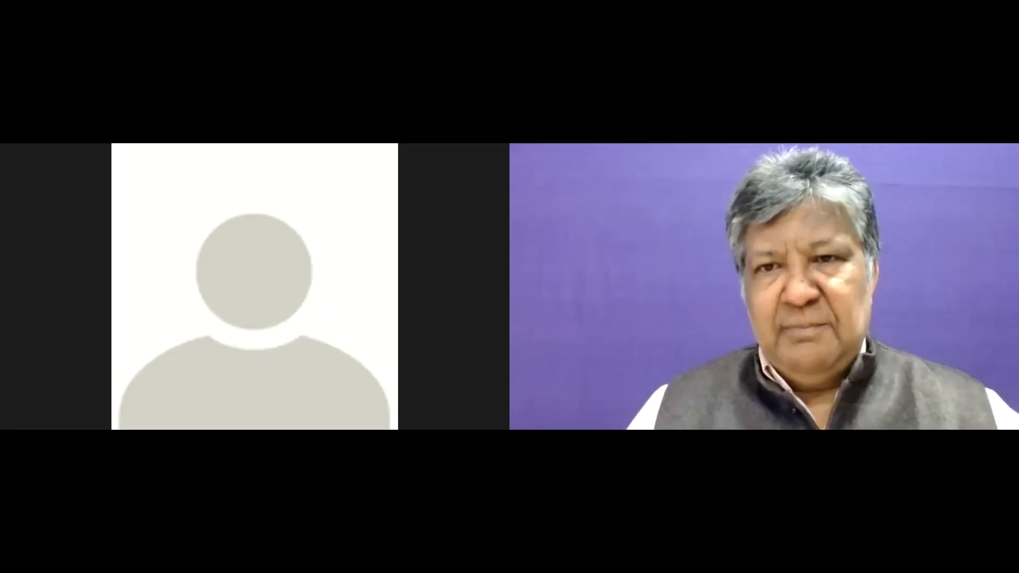